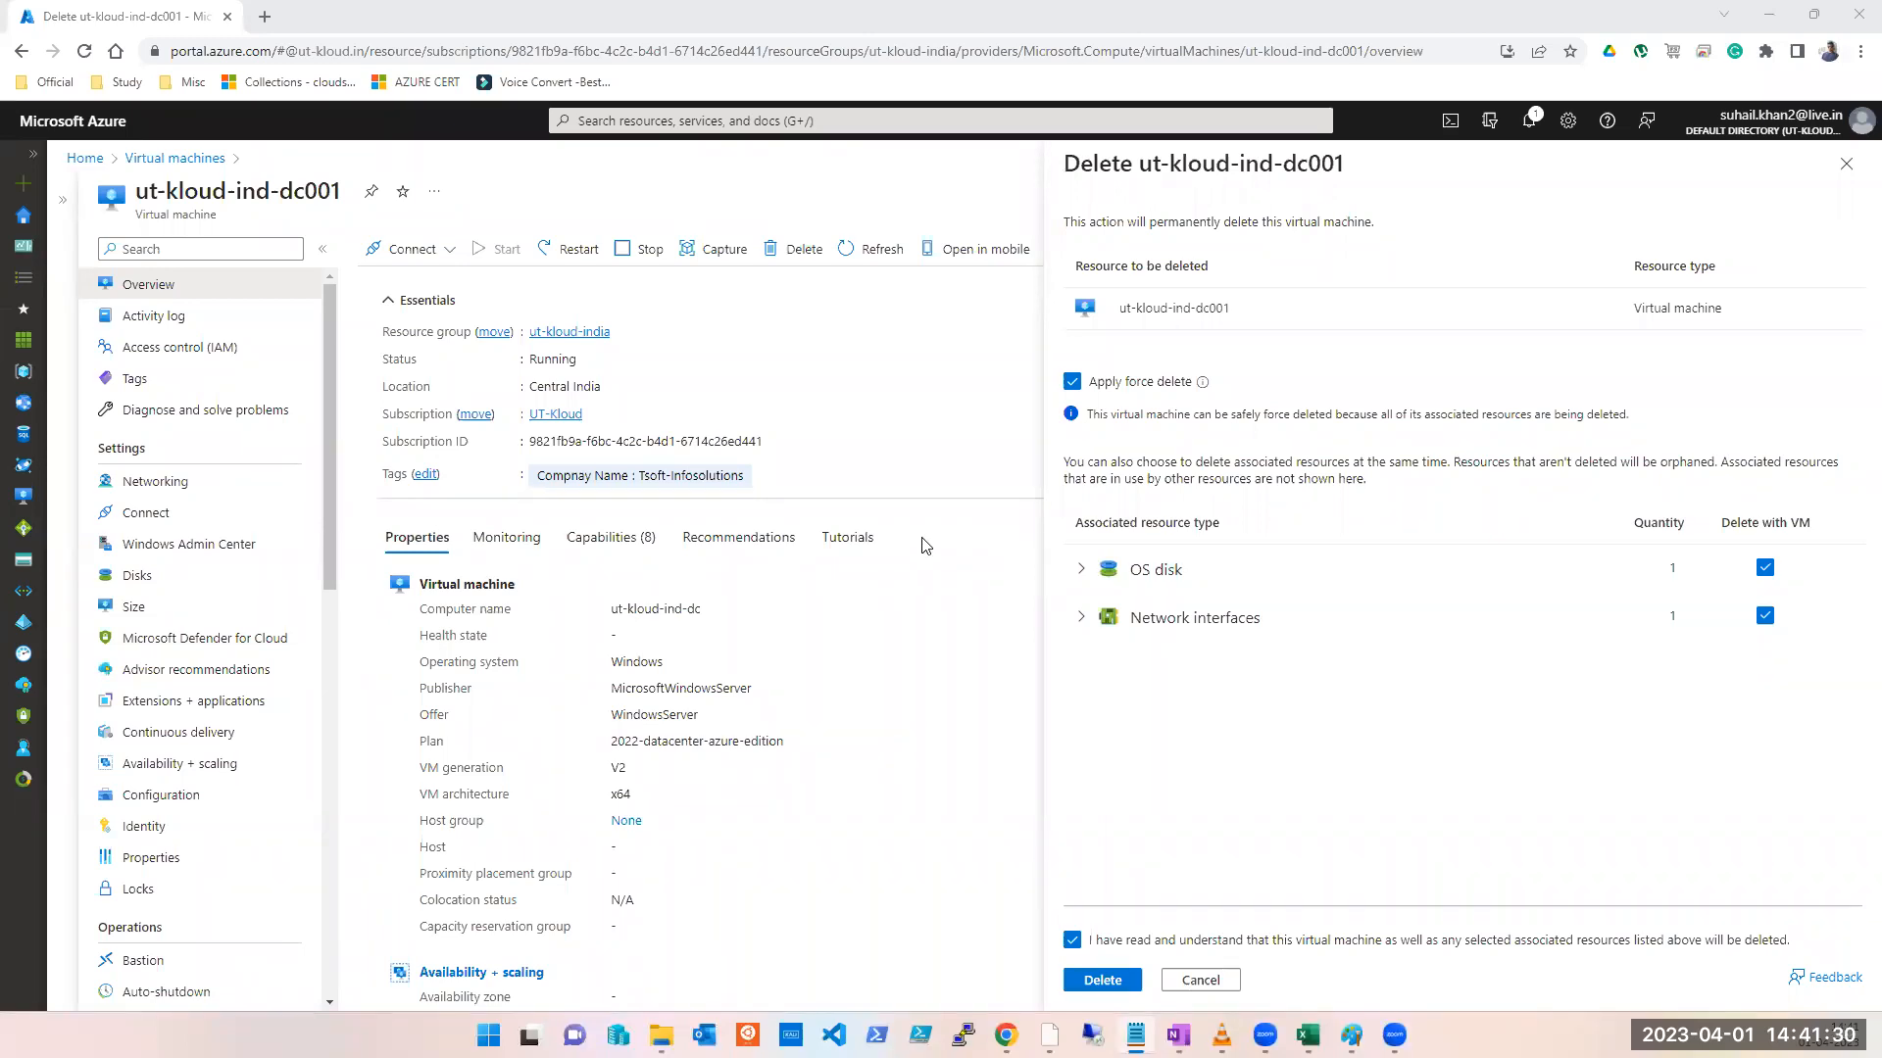
# Step: Cancel deleting the ut-kloud-ind-dc001 virtual machine and show its Locks list
pyautogui.click(1847, 164)
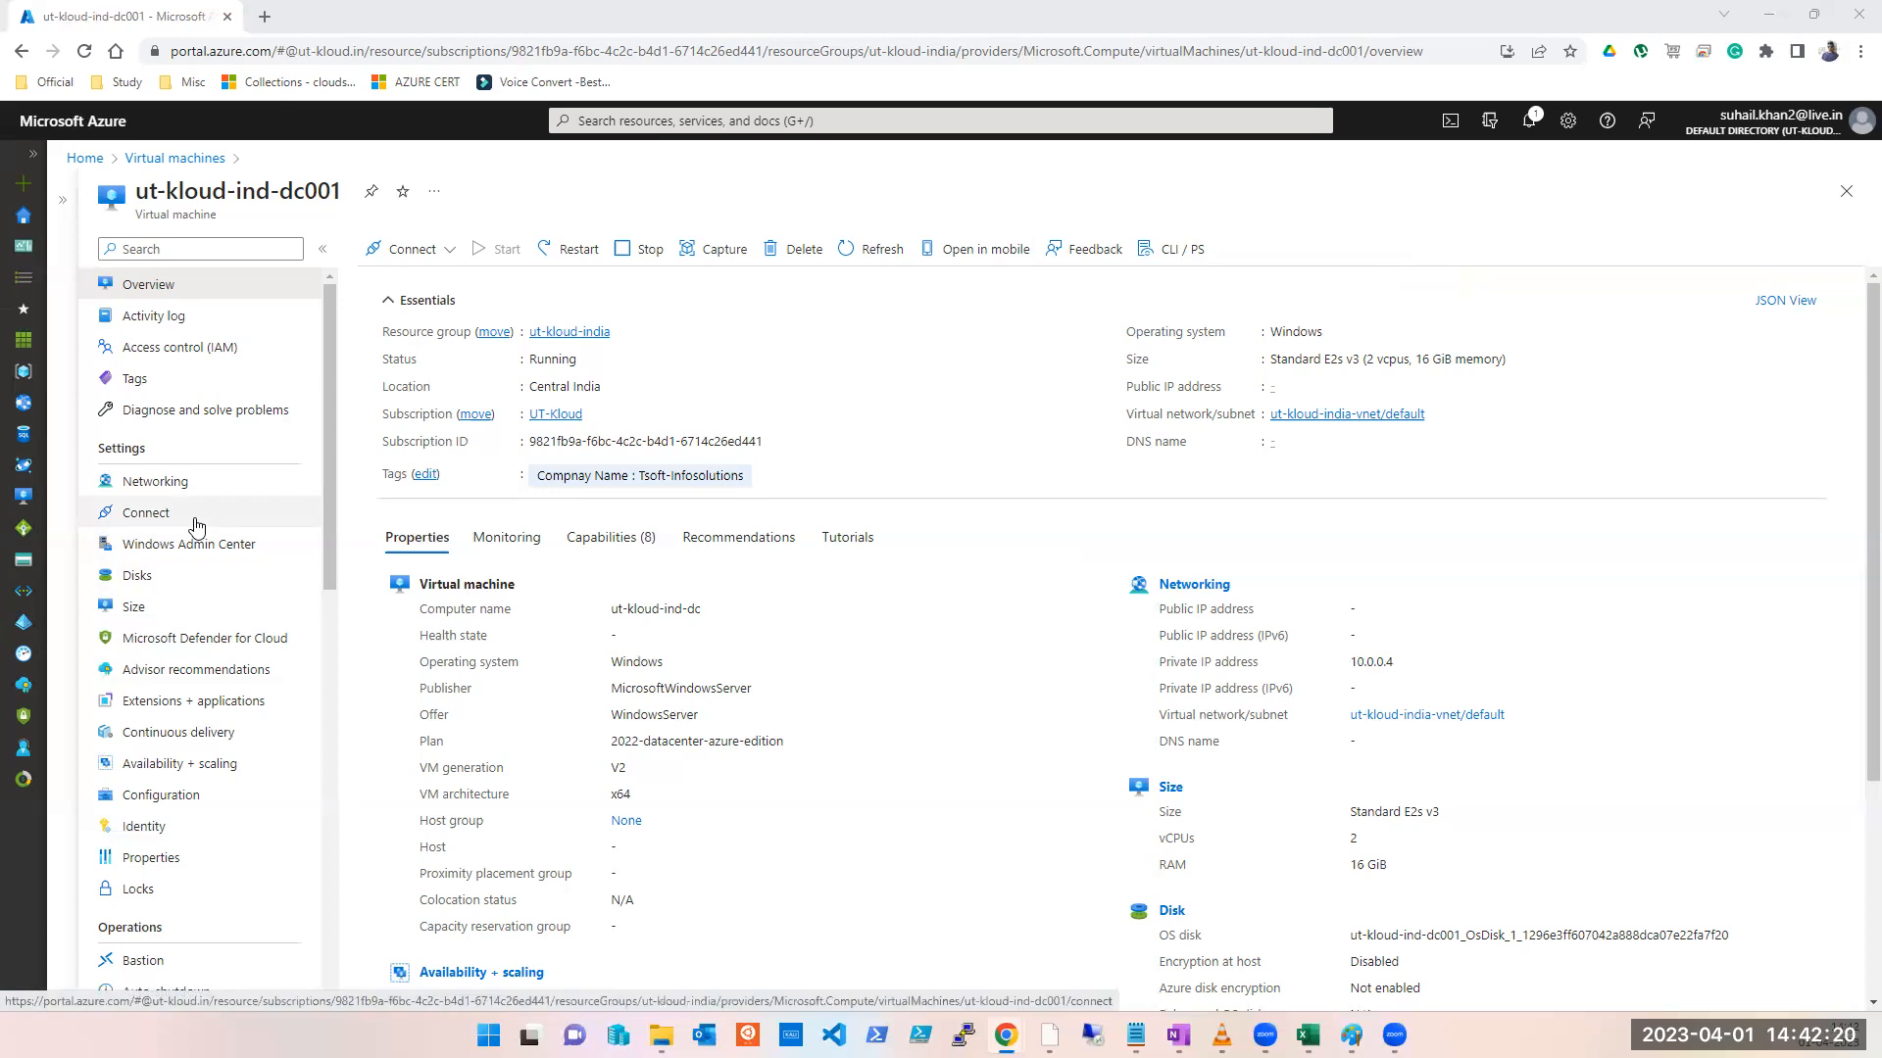
pyautogui.click(132, 897)
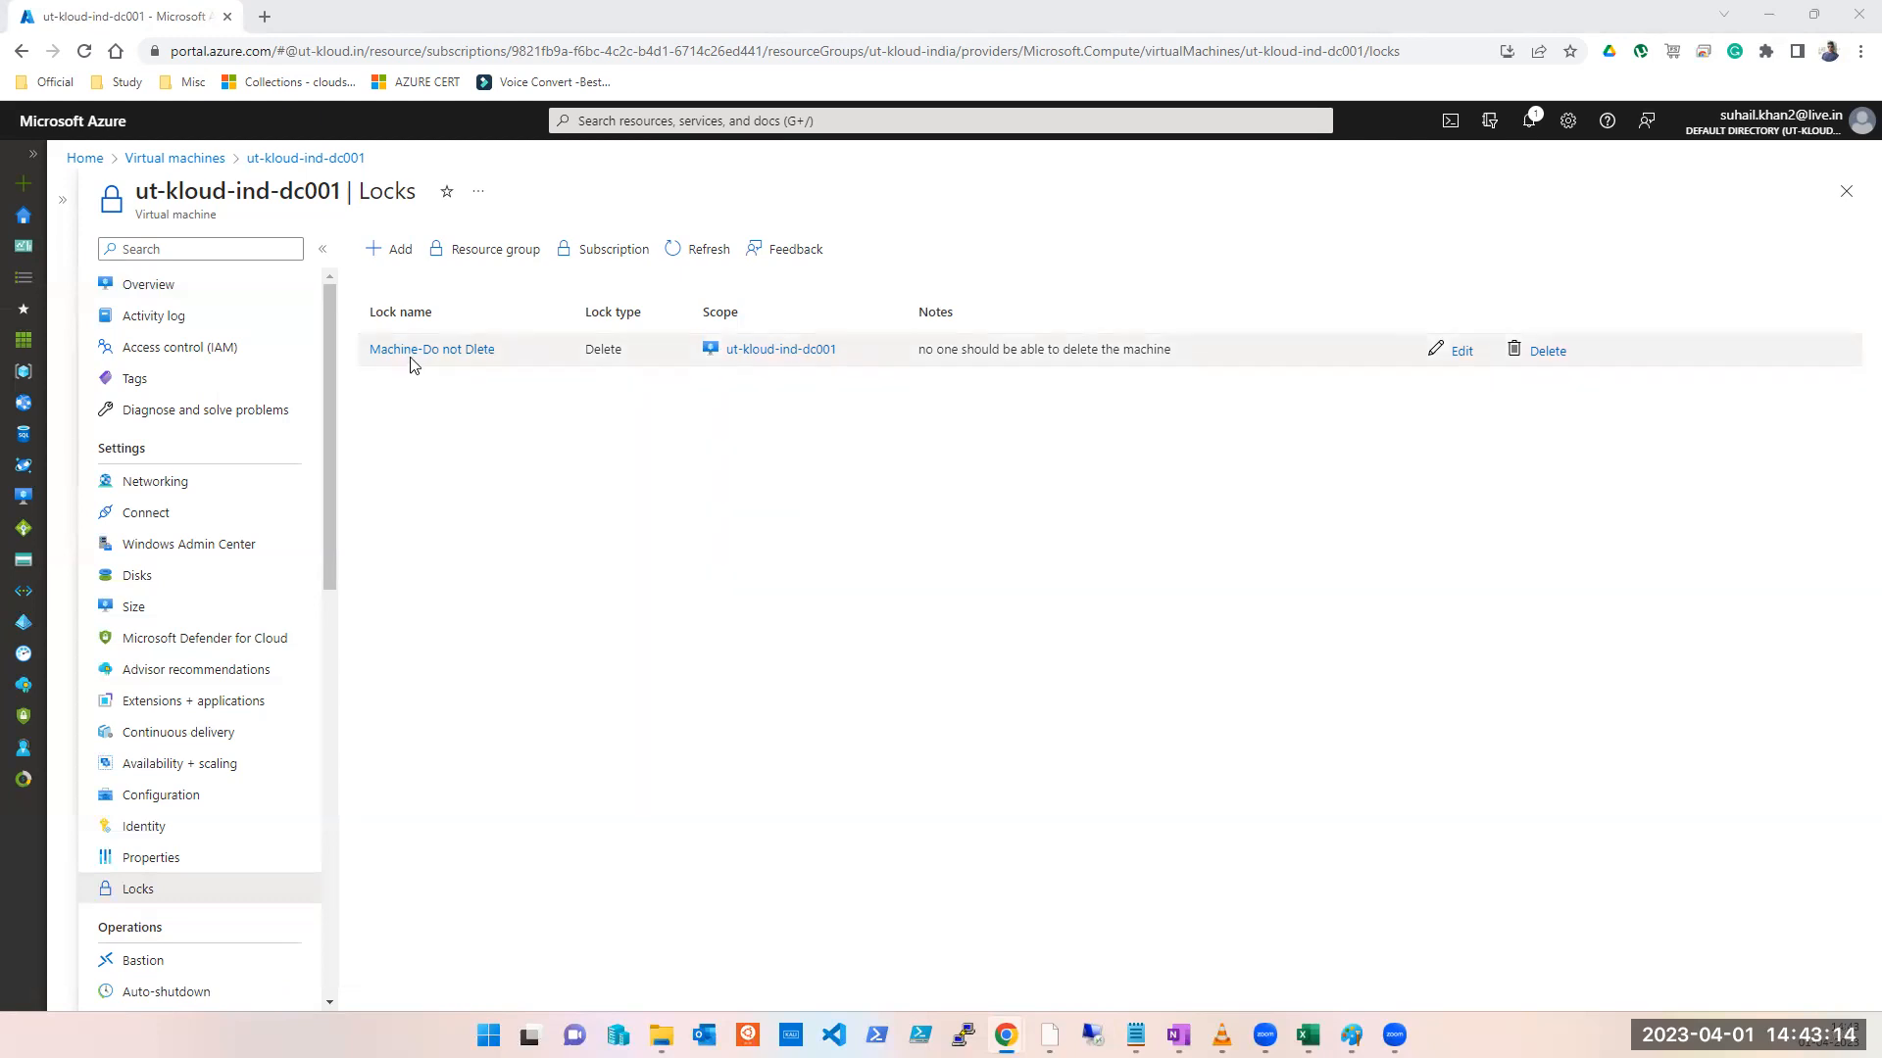
# Step: Stop the ut-kloud-ind-dc001 virtual machine from its Overview and confirm
pyautogui.click(124, 279)
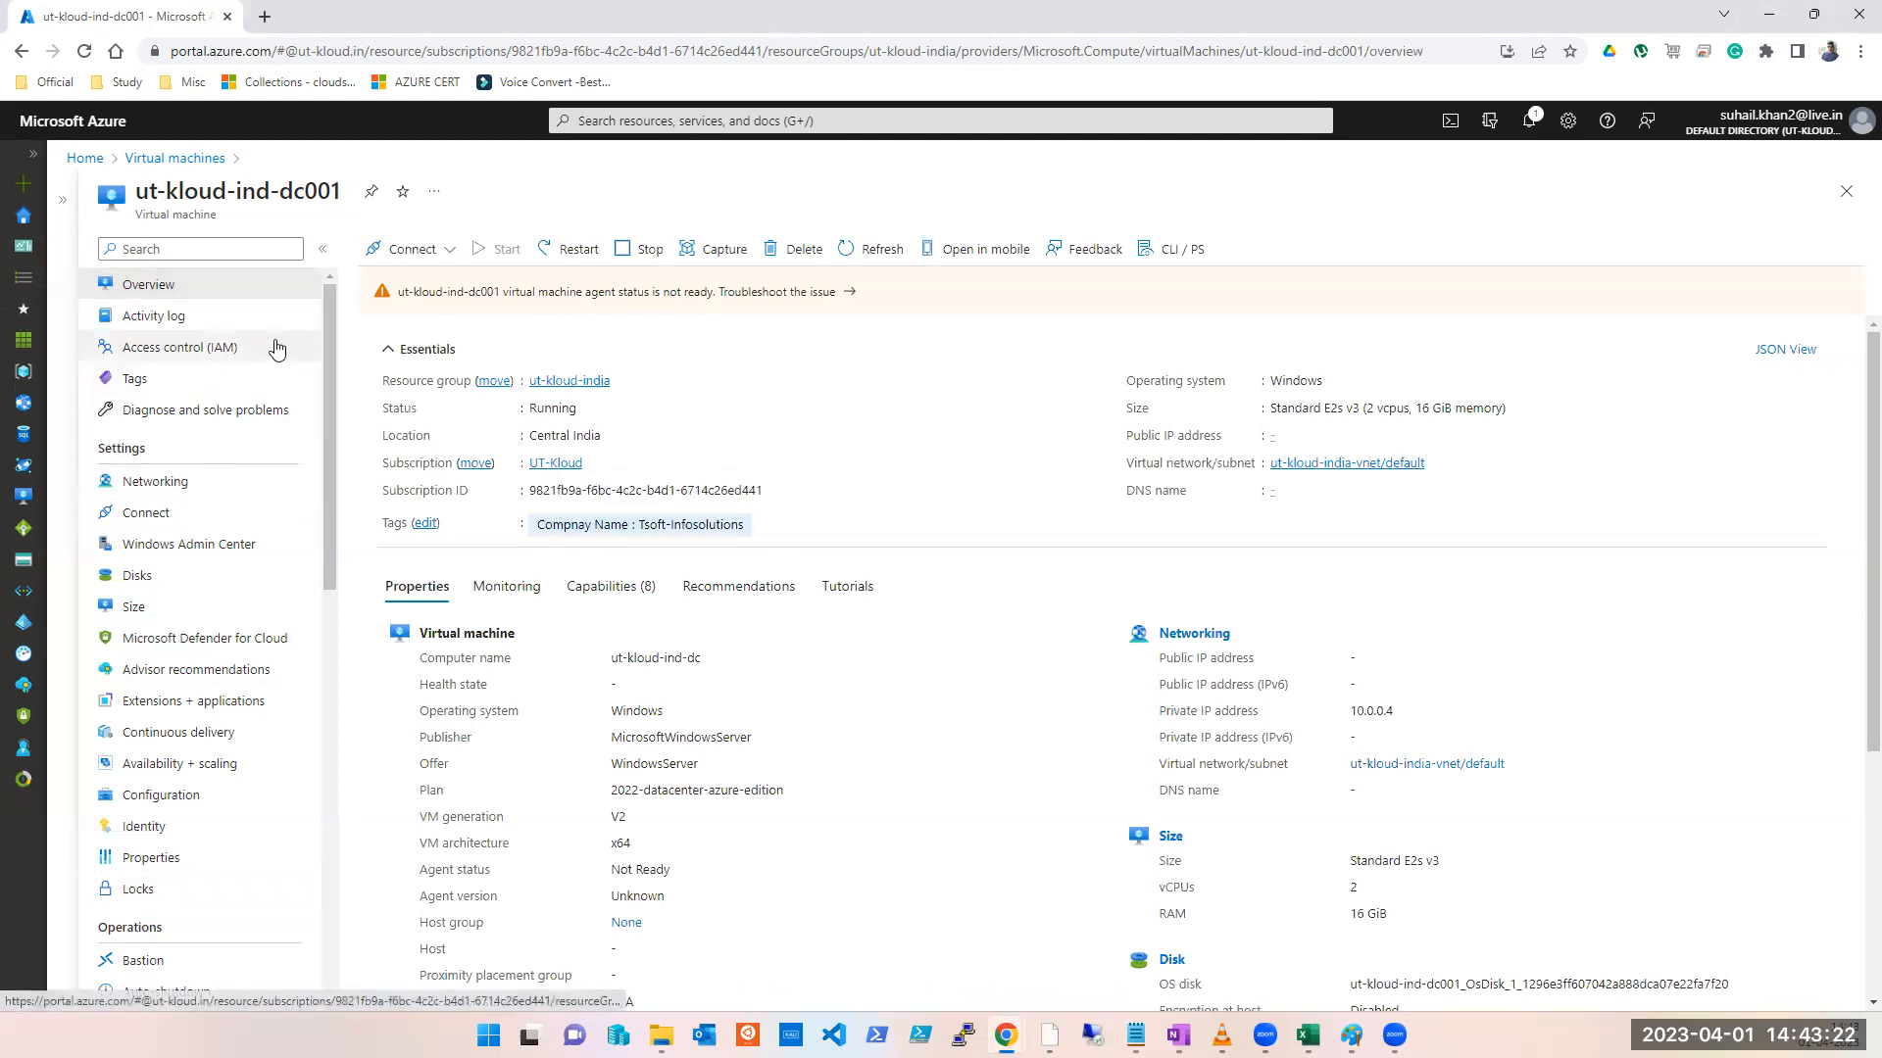
pyautogui.click(642, 249)
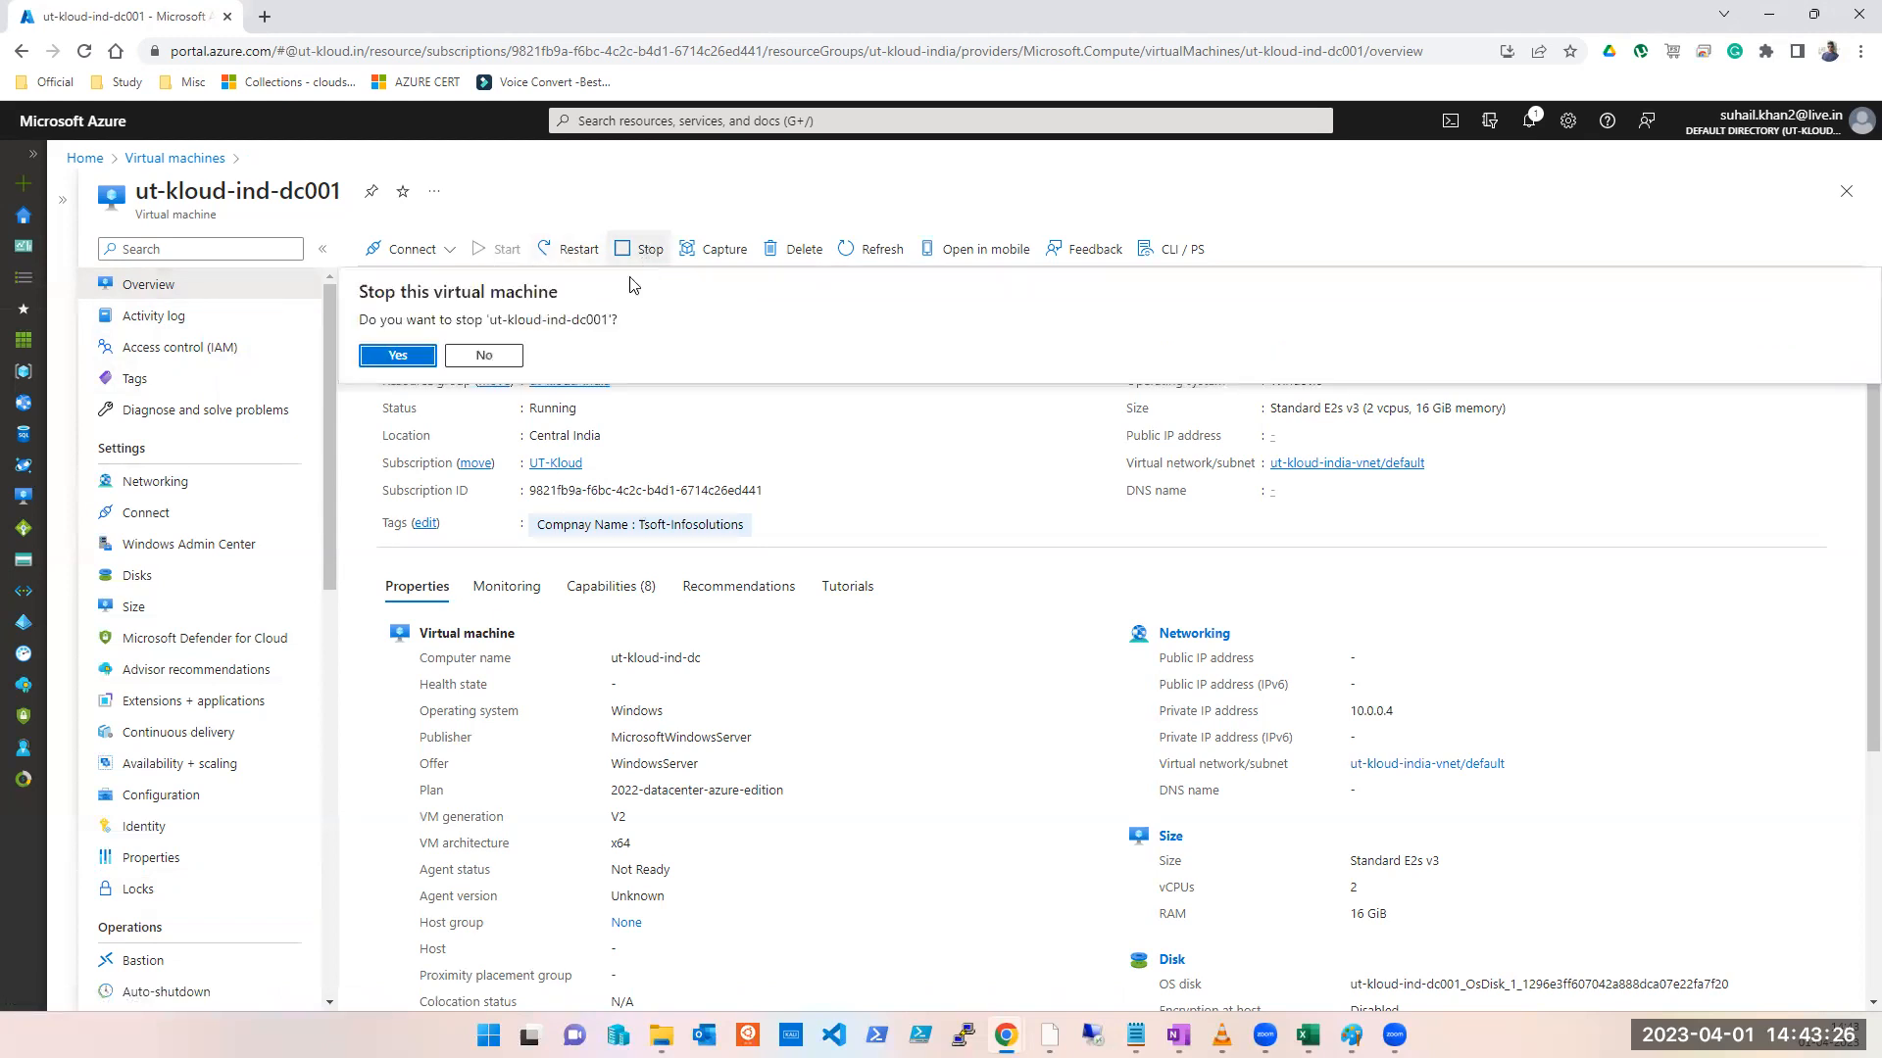
pyautogui.click(420, 359)
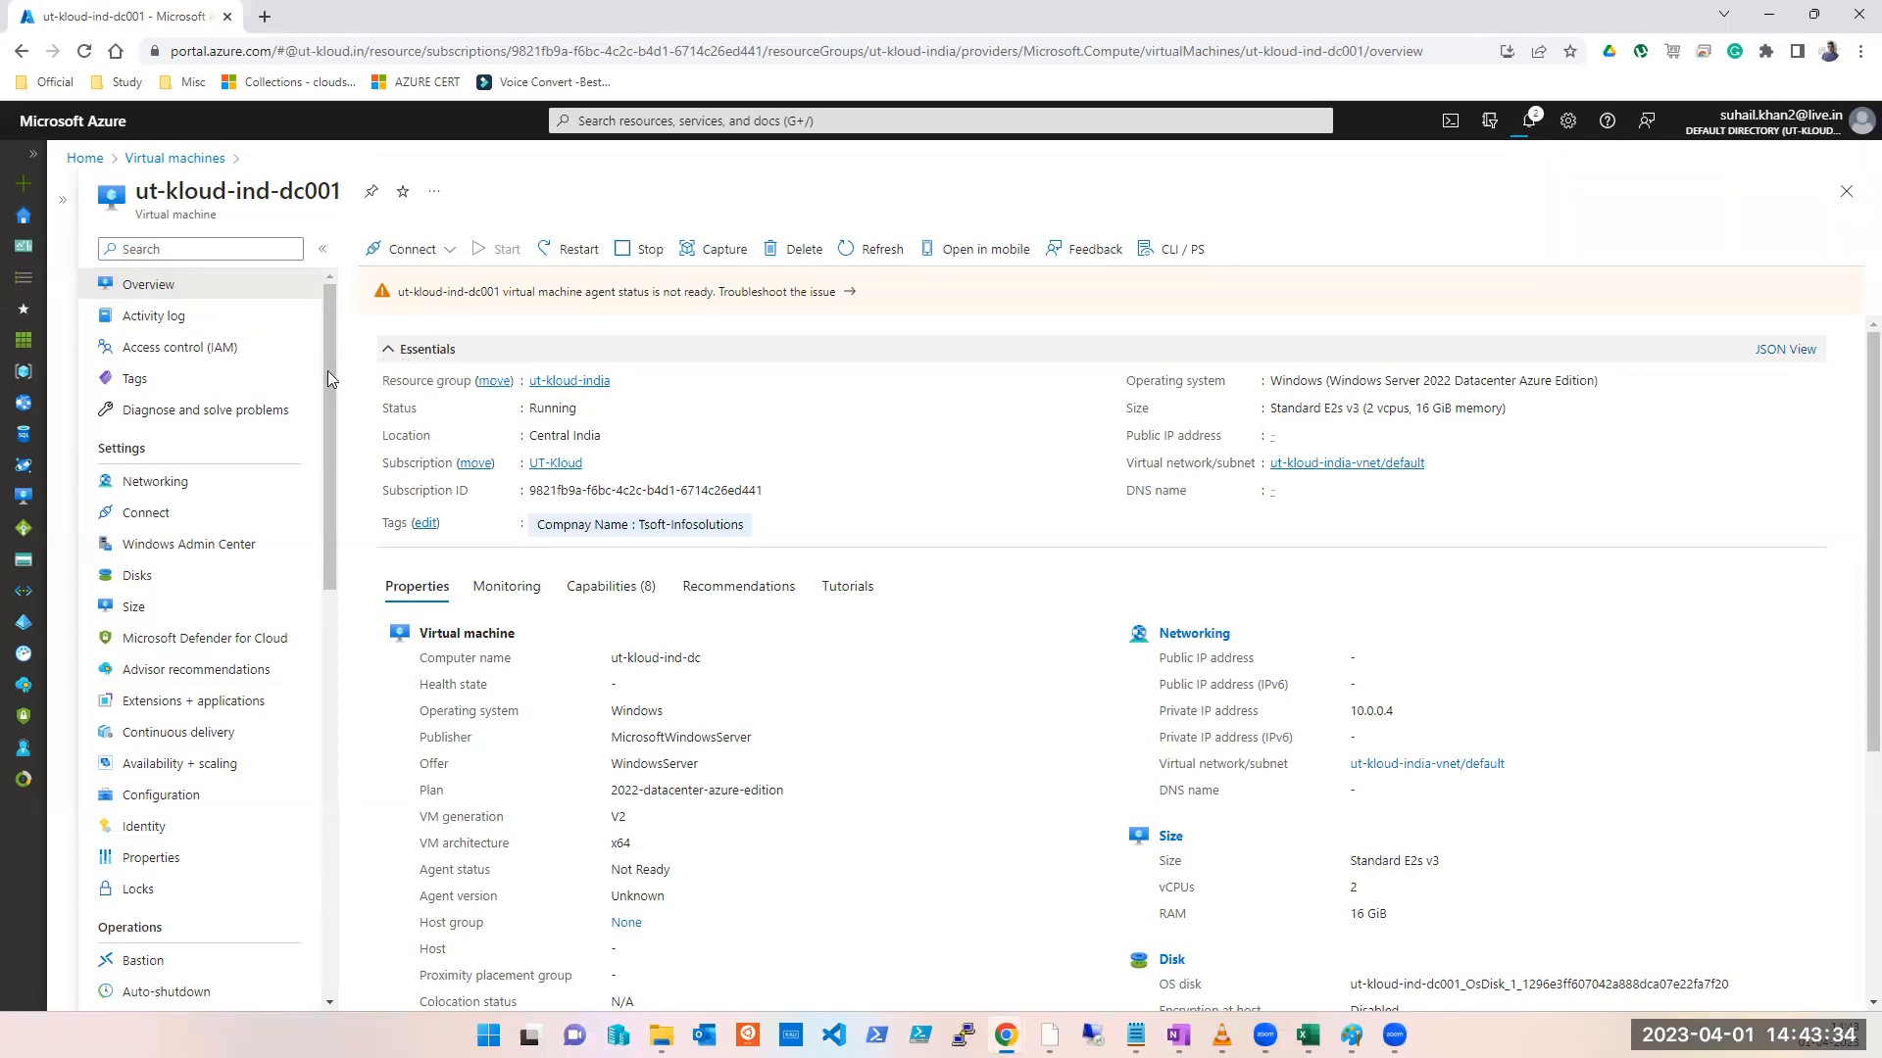
# Step: Review the VM's disks and sizes, select B2s, and return to the Virtual machines list
pyautogui.click(119, 580)
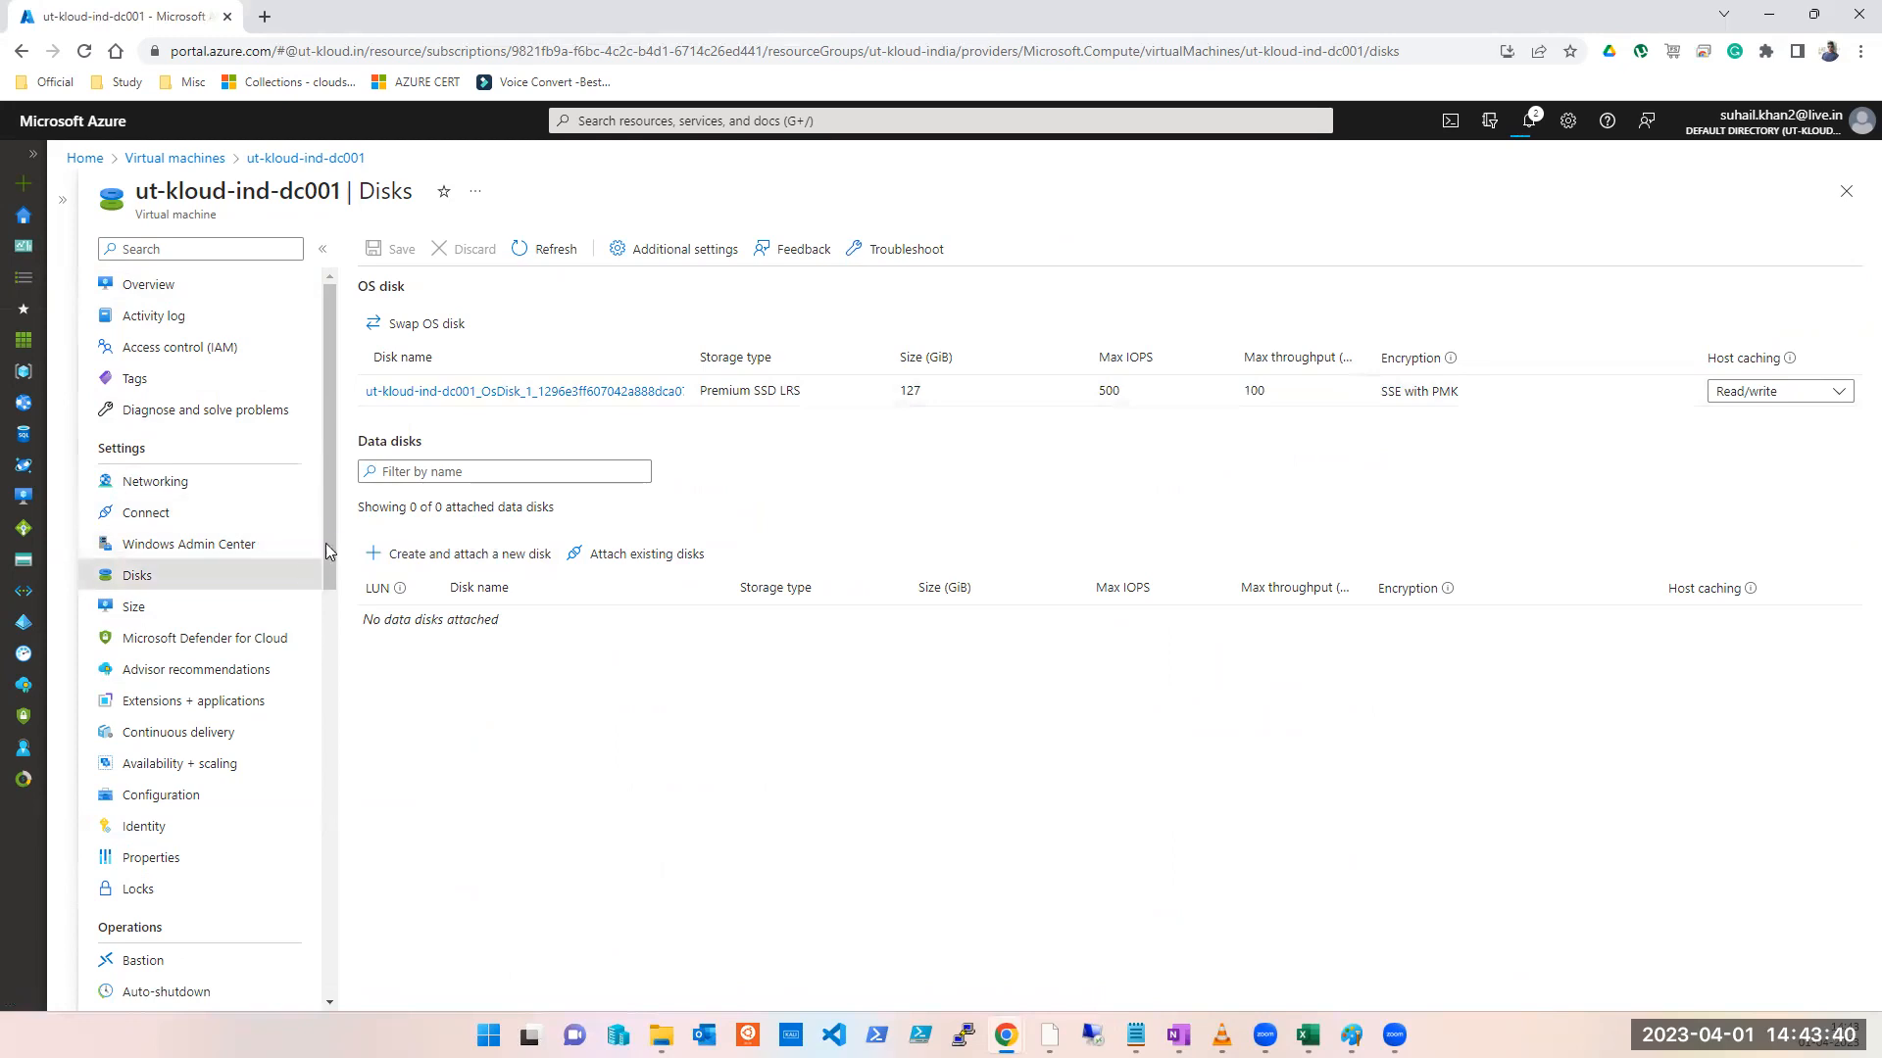
pyautogui.click(251, 609)
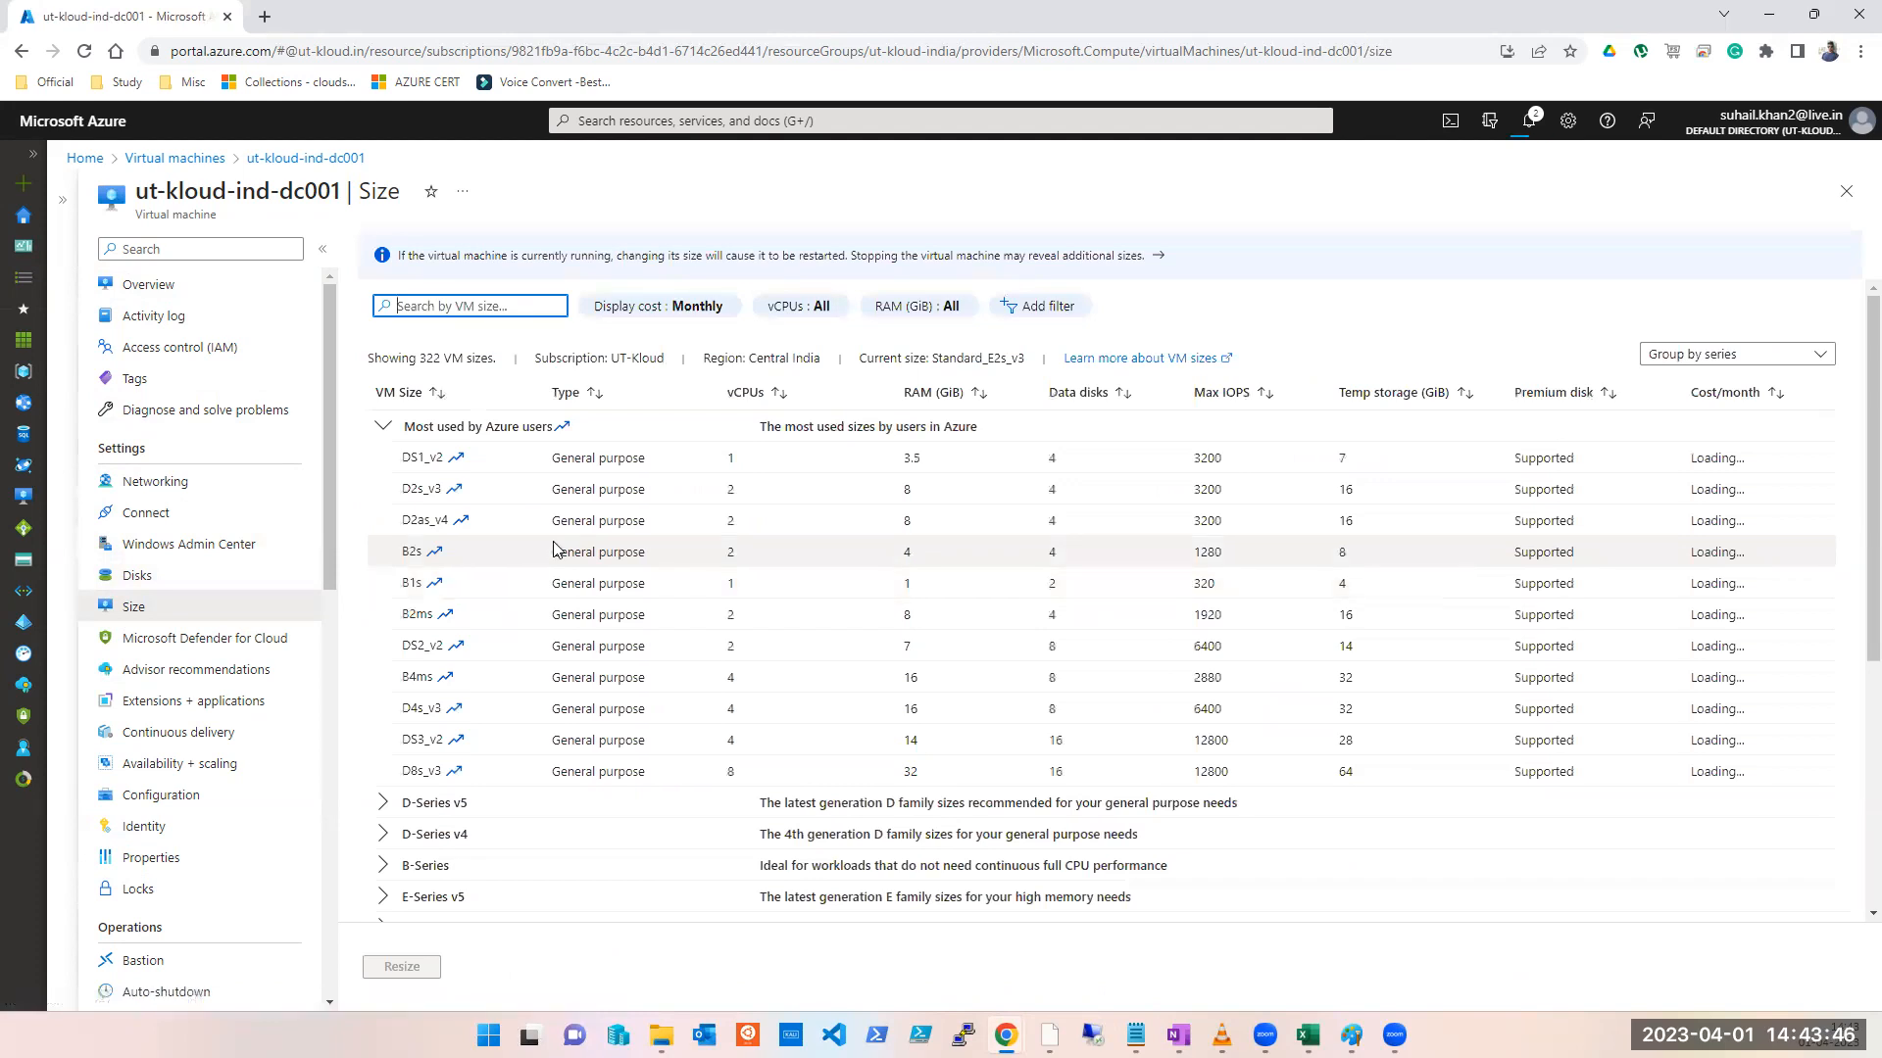
pyautogui.click(554, 551)
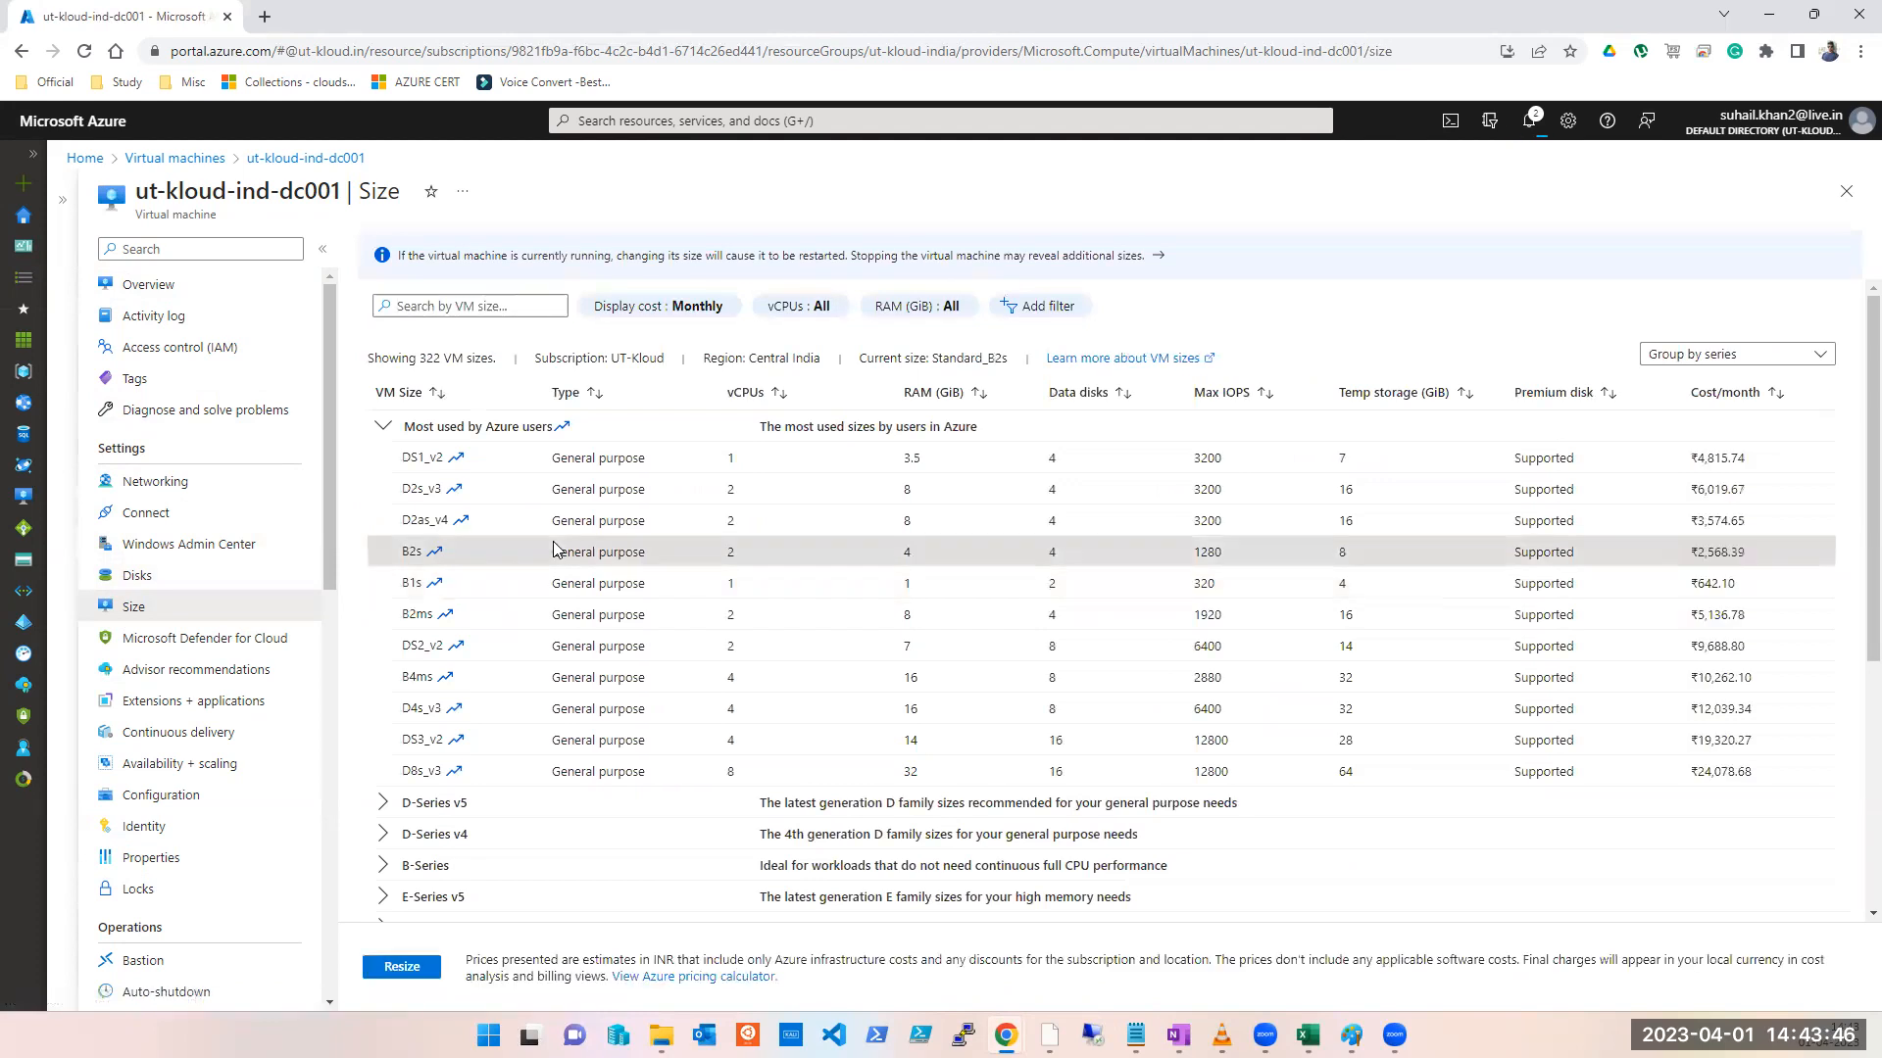
pyautogui.click(1848, 192)
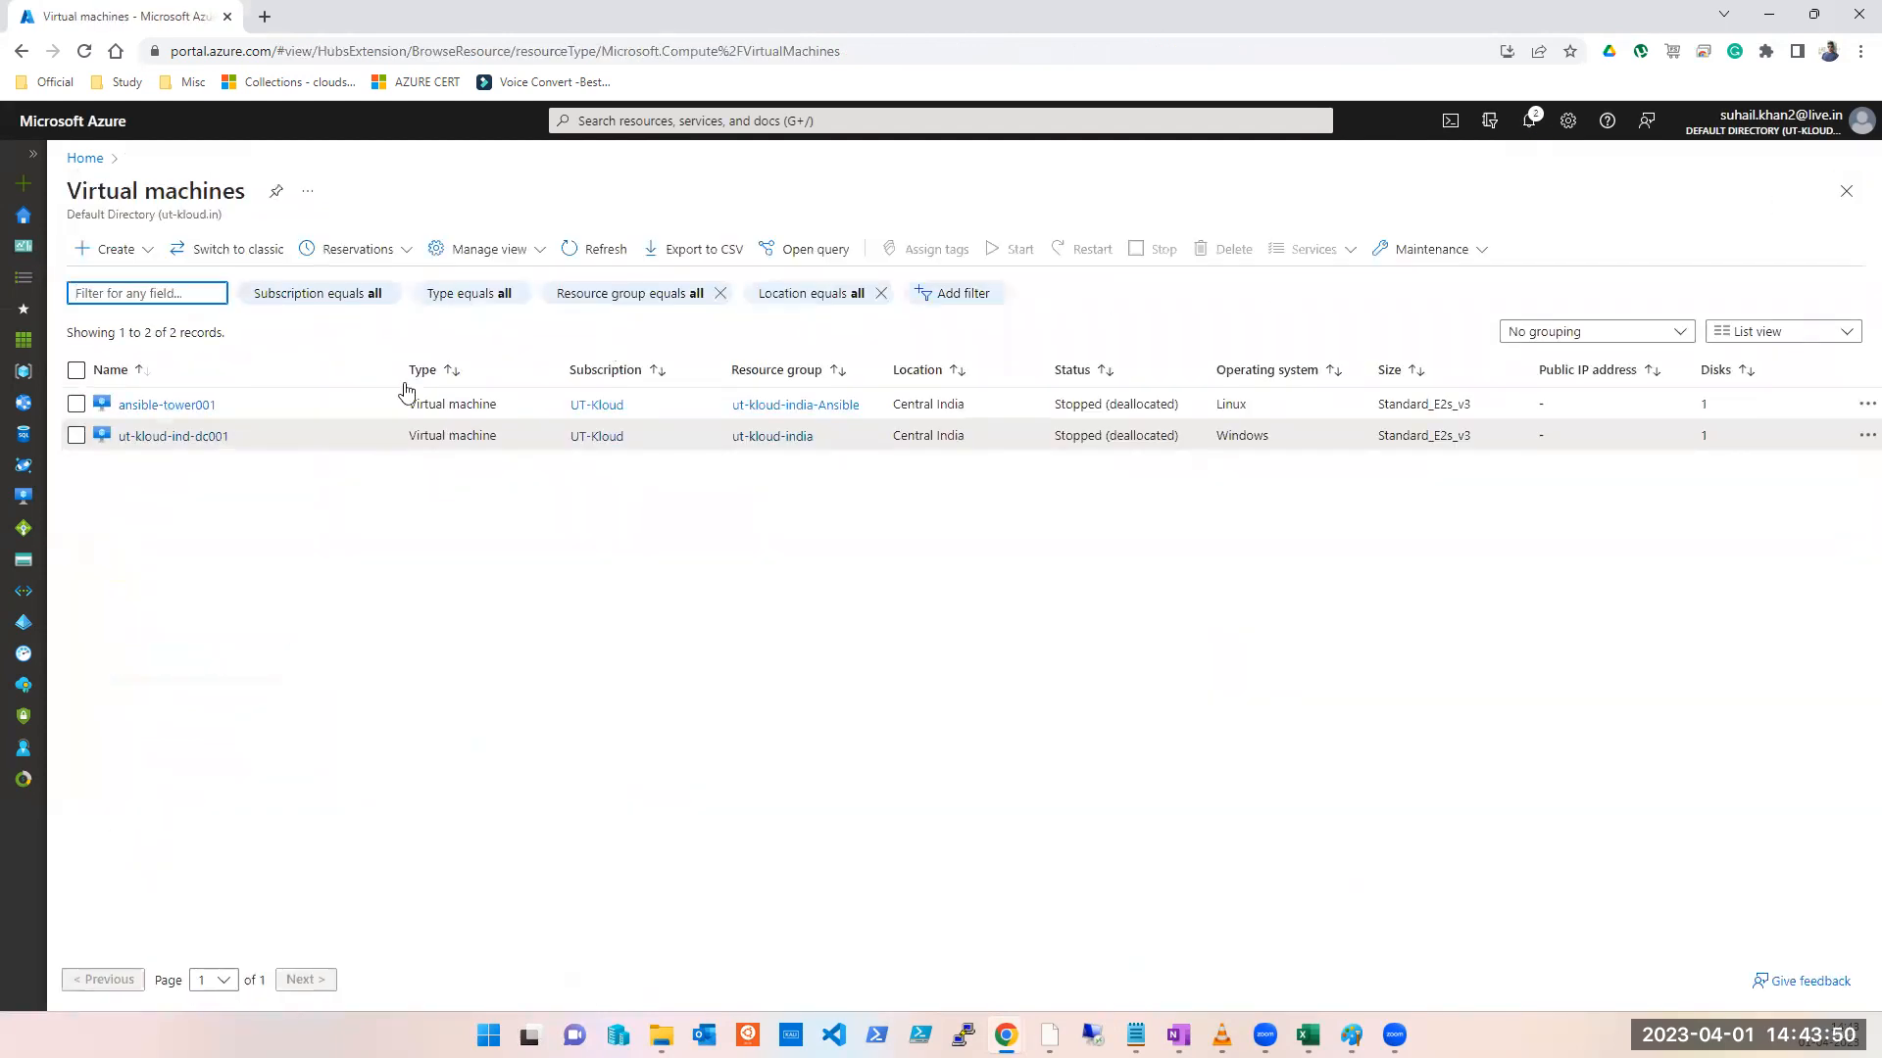
# Step: Open a new Add lock form for ut-kloud-ind-dc001 and pull the Azure locks notes over it
pyautogui.click(187, 437)
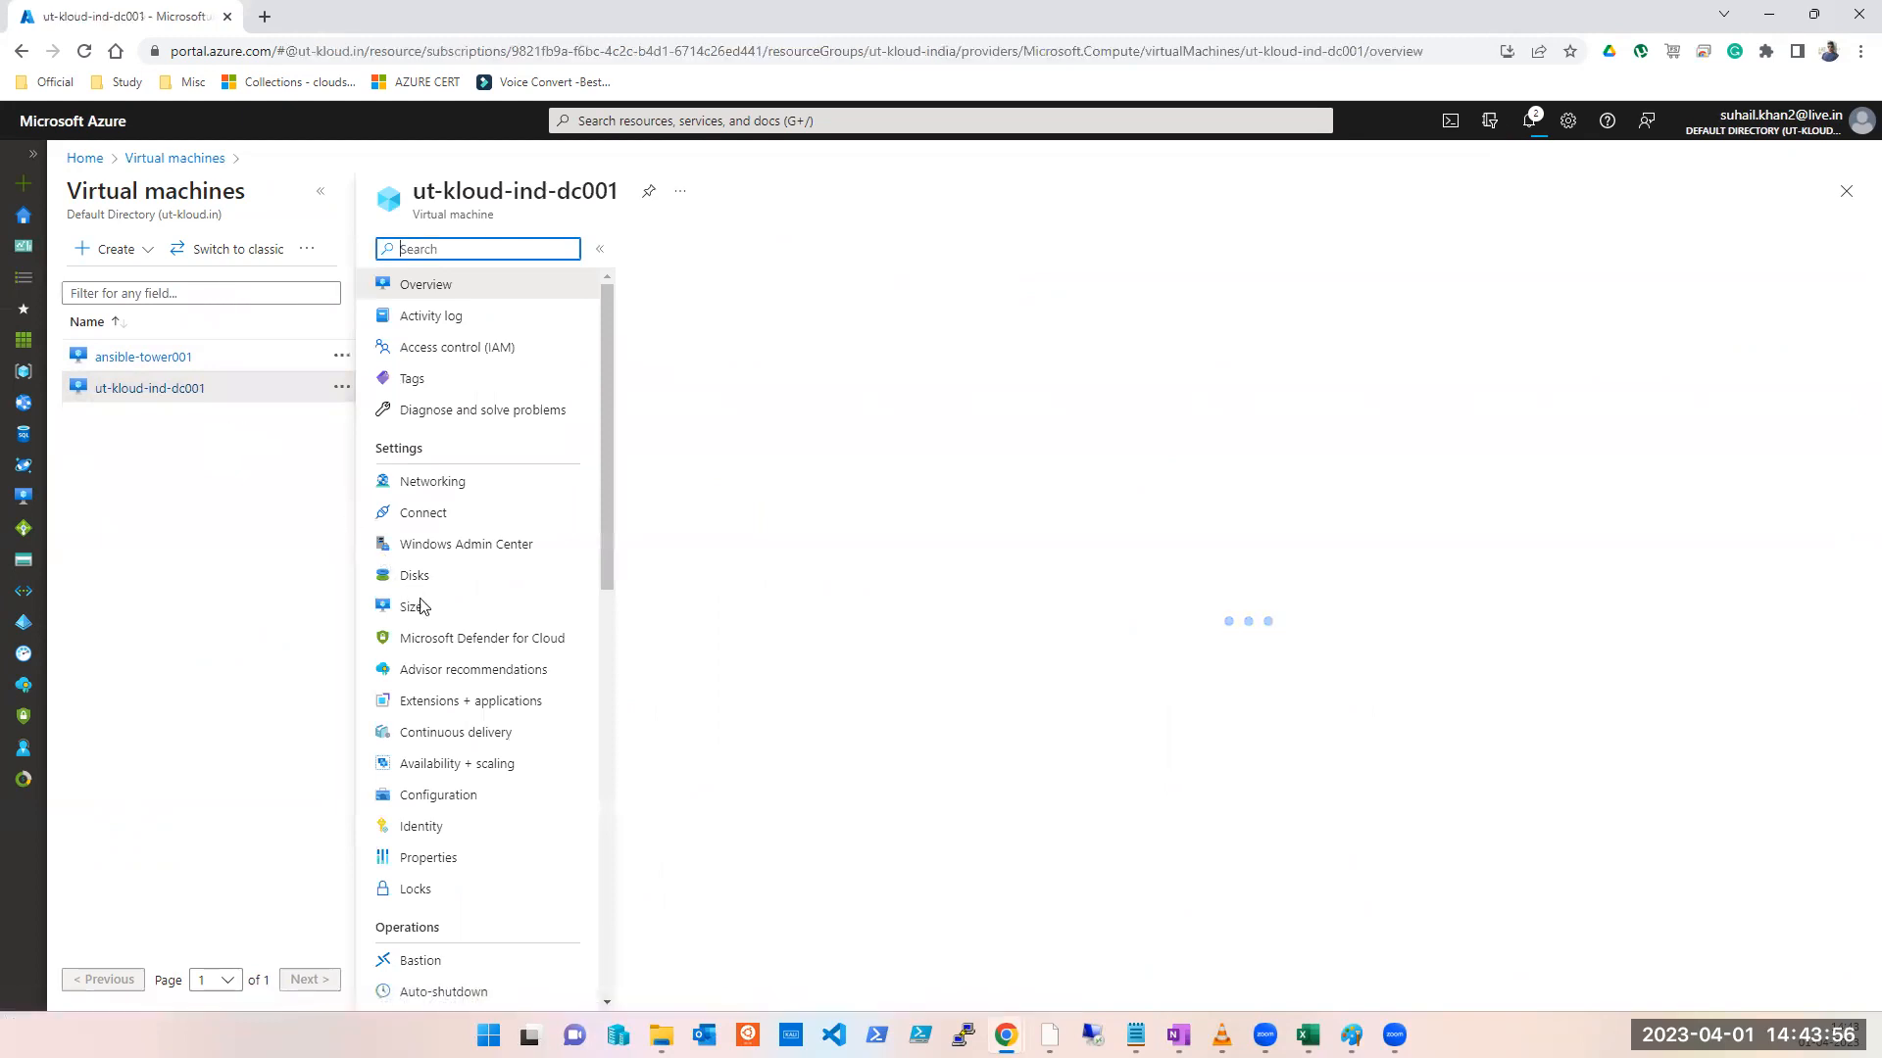
pyautogui.click(420, 892)
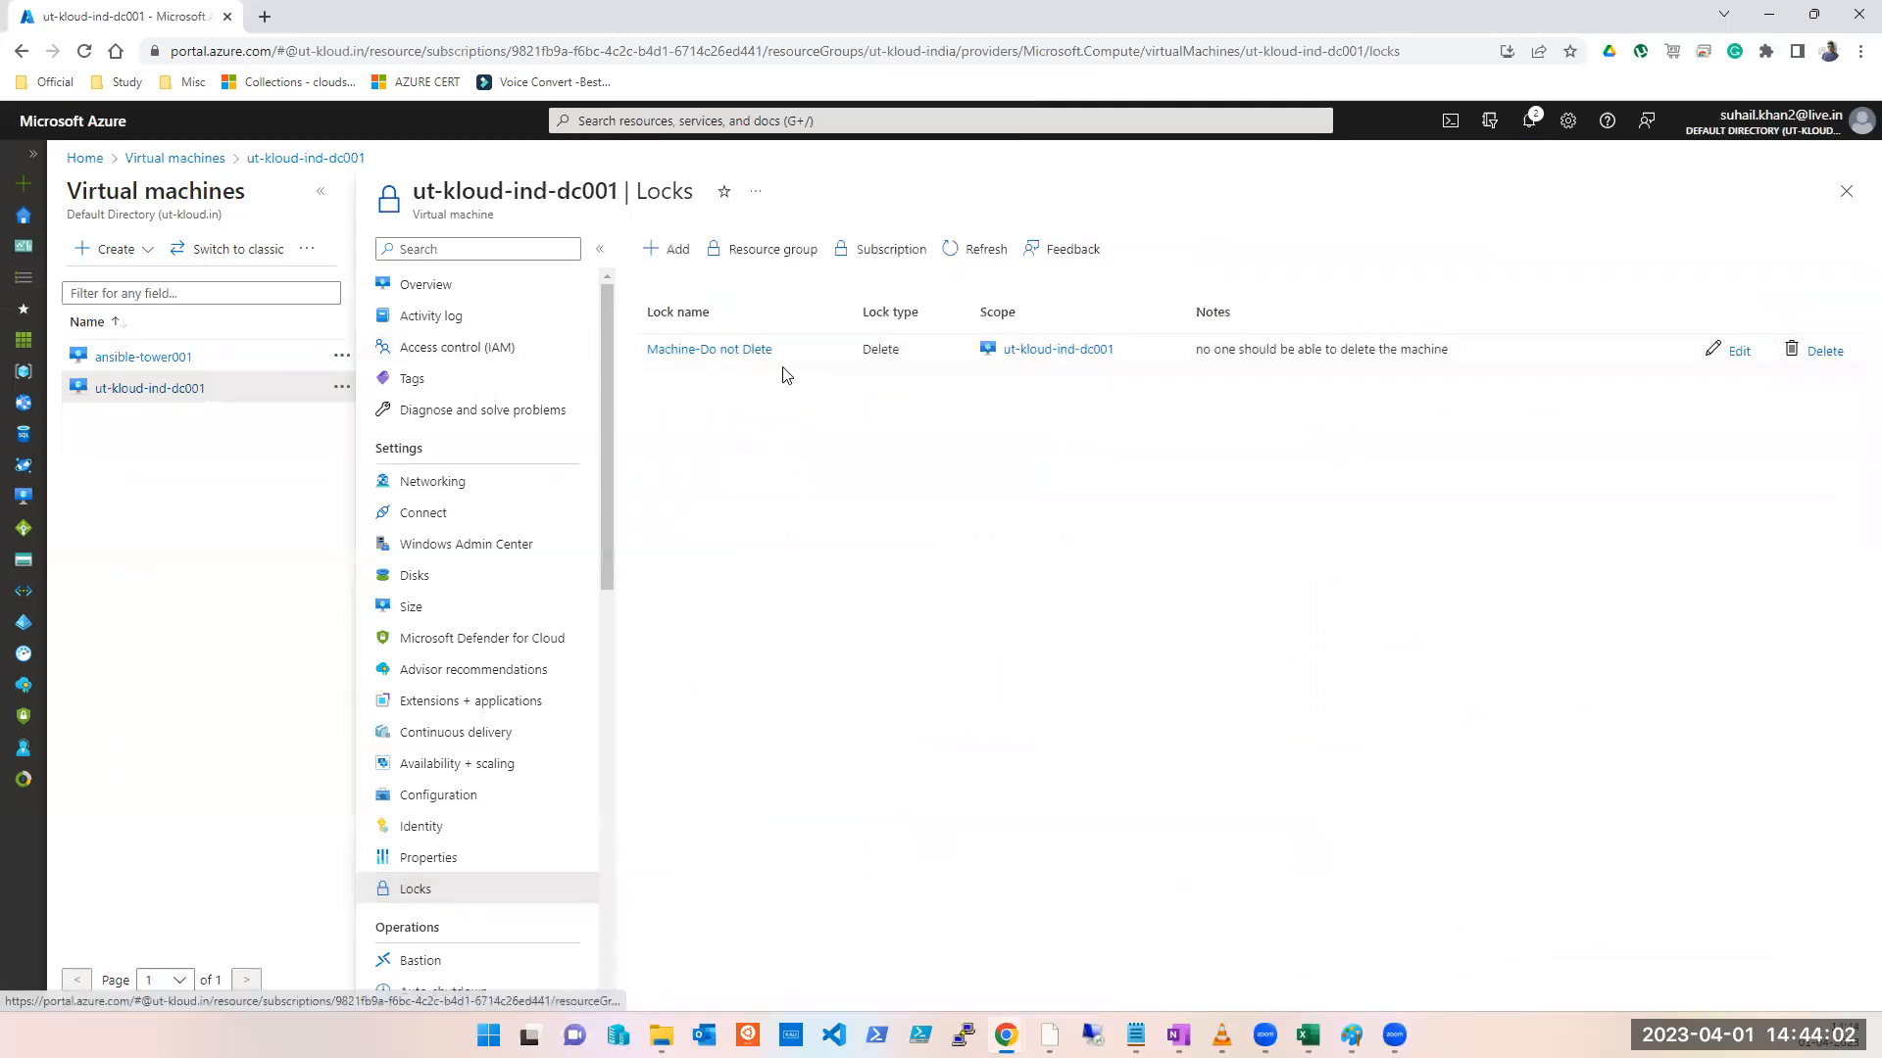
pyautogui.click(674, 254)
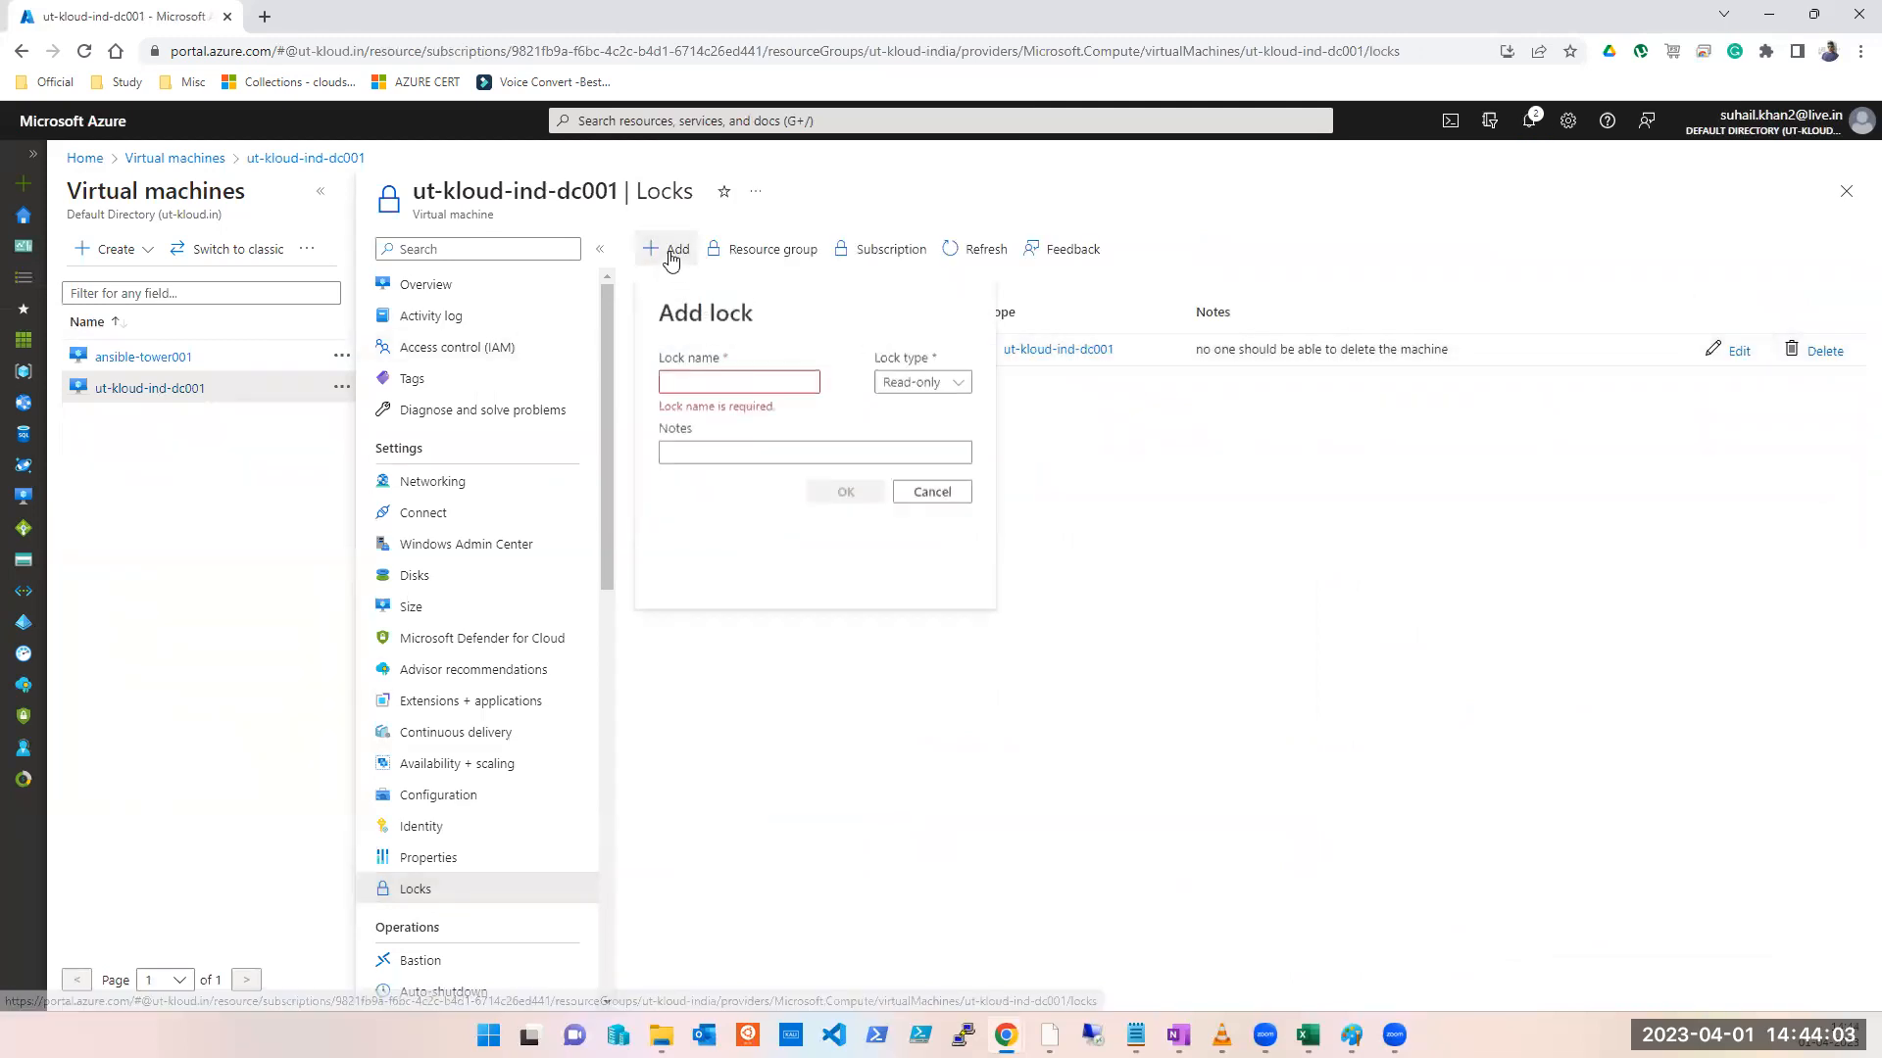
pyautogui.click(801, 383)
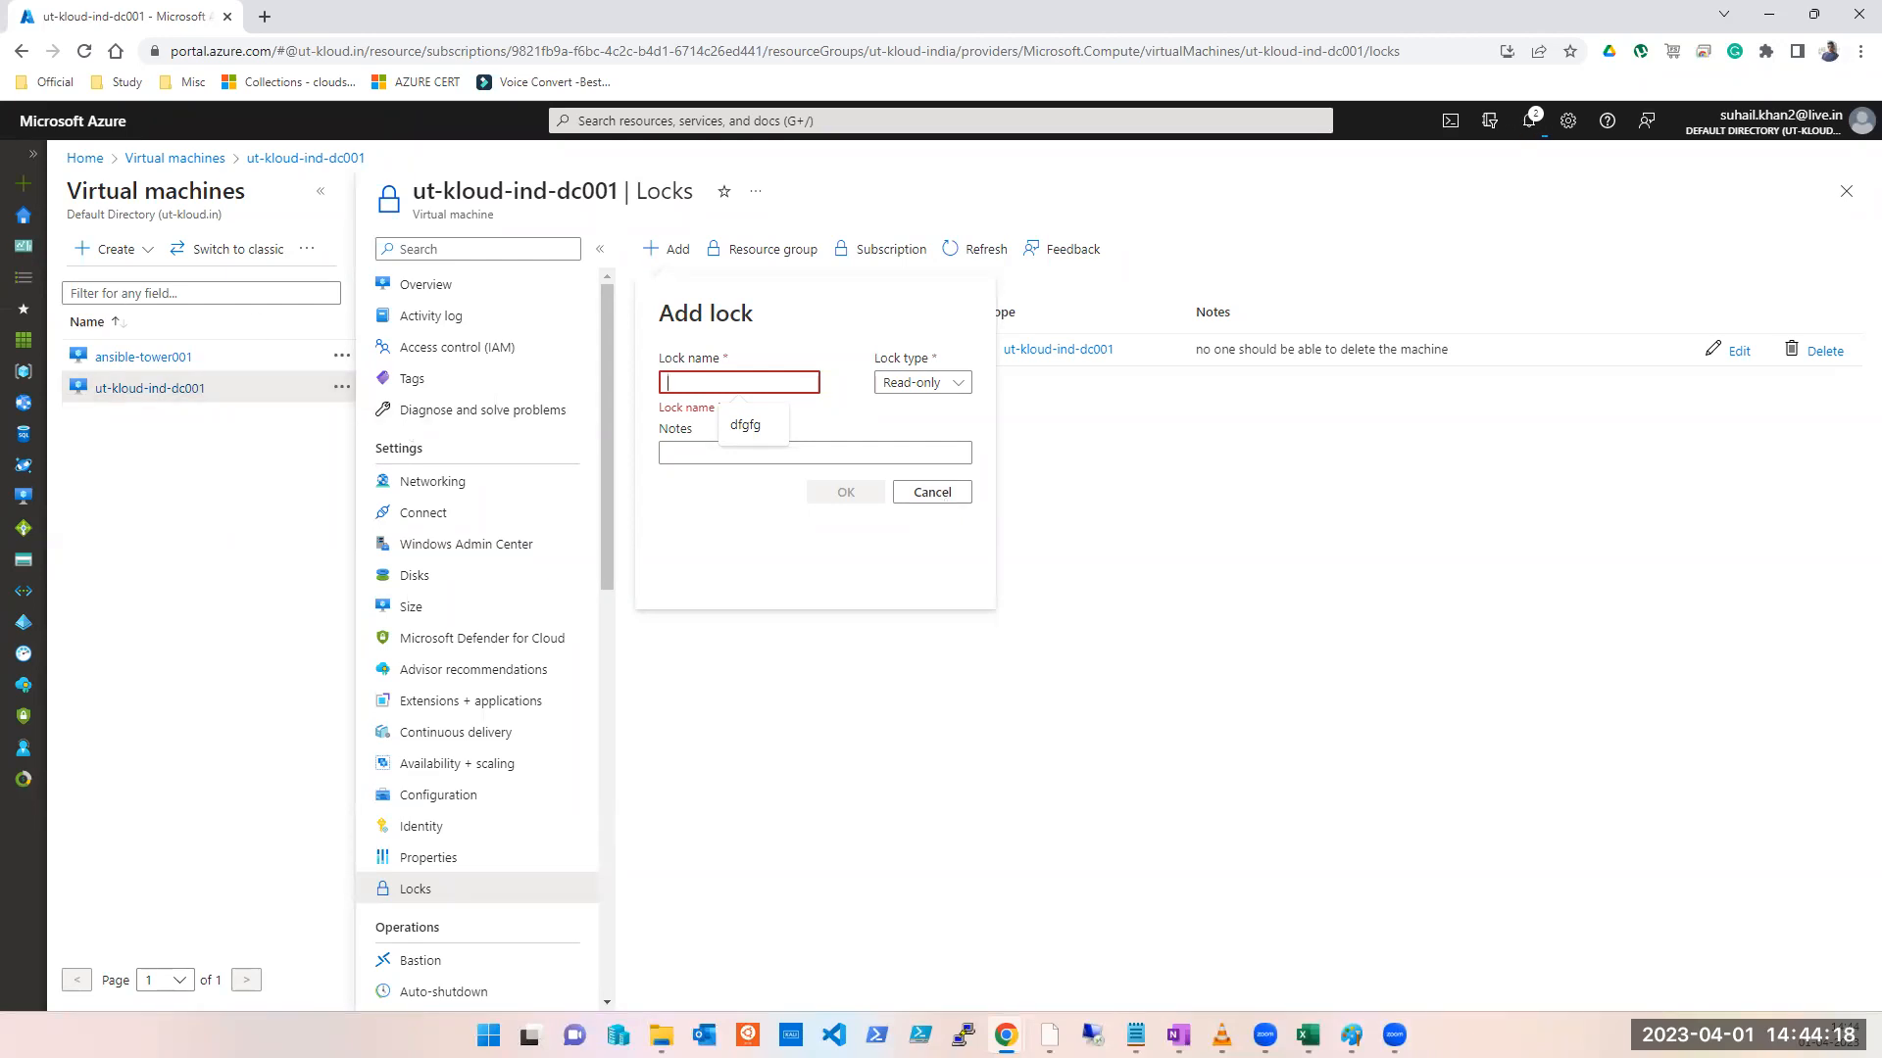
pyautogui.moveTo(0, 257); pyautogui.dragTo(1215, 257)
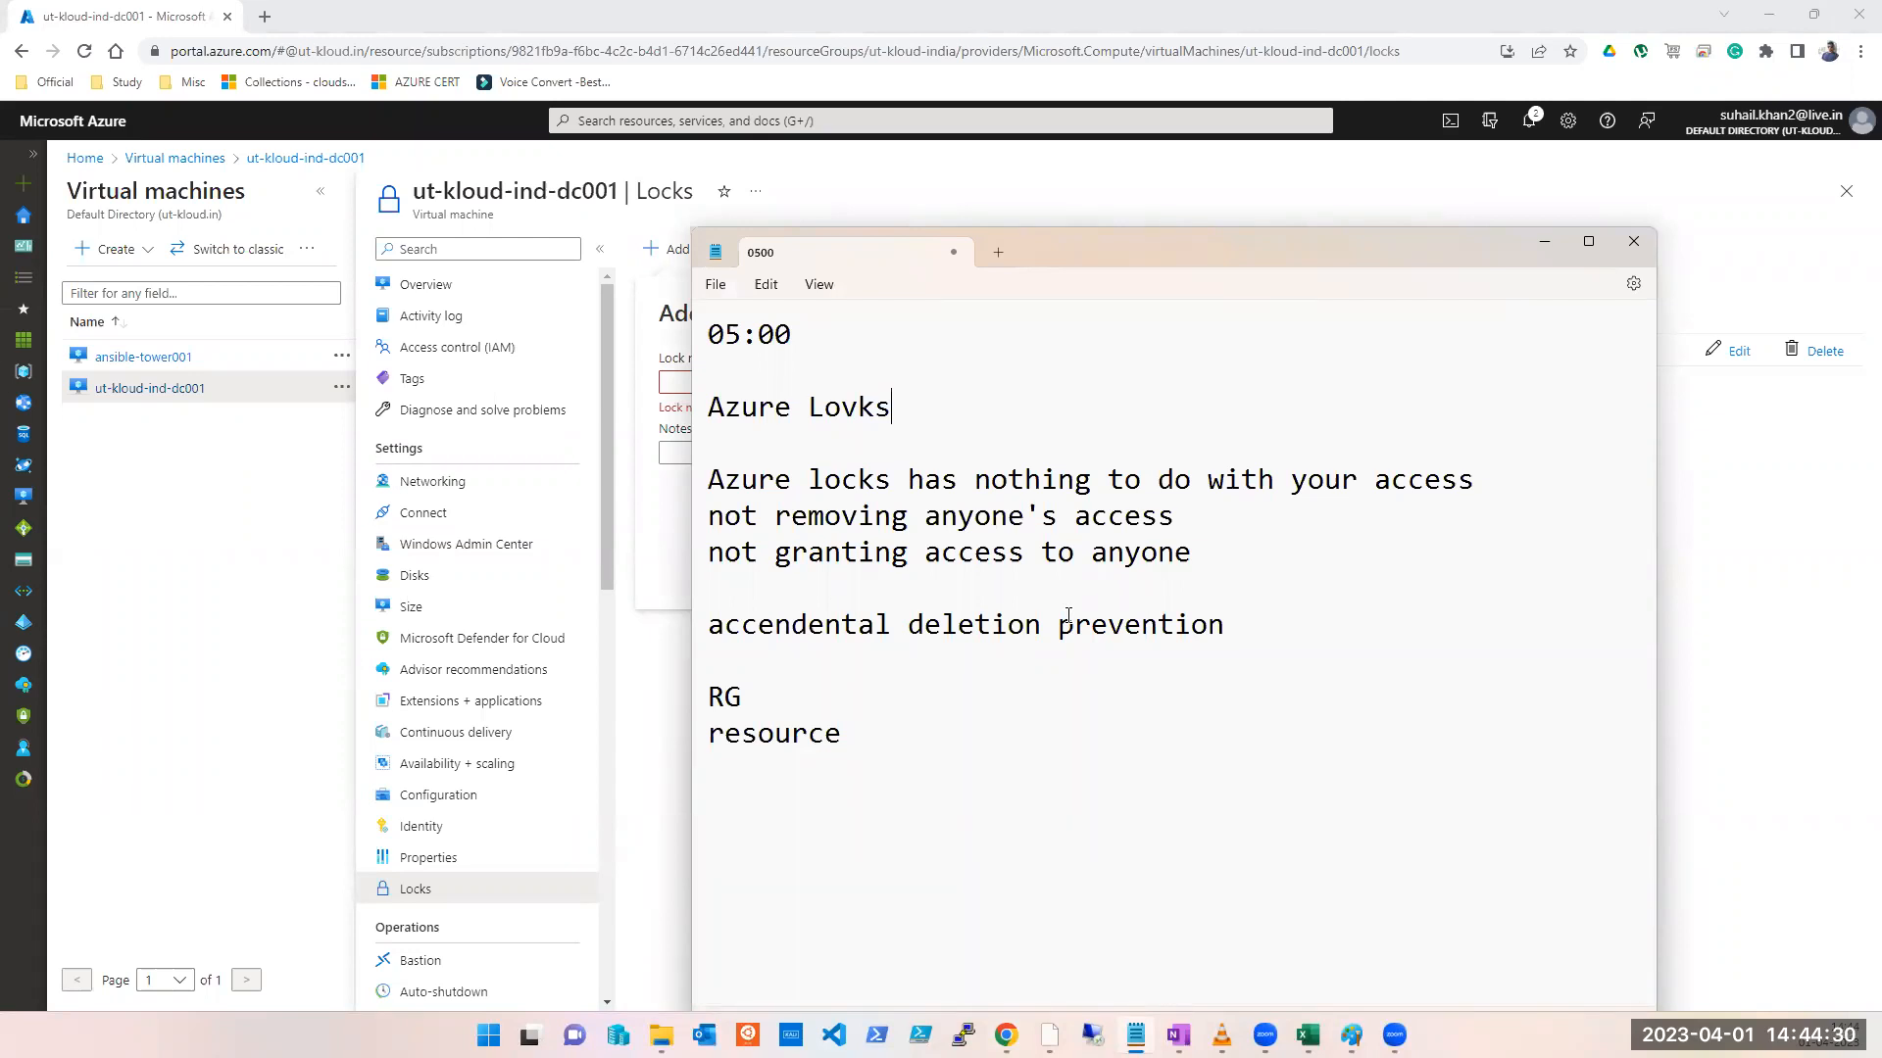
# Step: Highlight the three note lines saying Azure locks have nothing to do with access
pyautogui.moveTo(1205, 552); pyautogui.dragTo(711, 483)
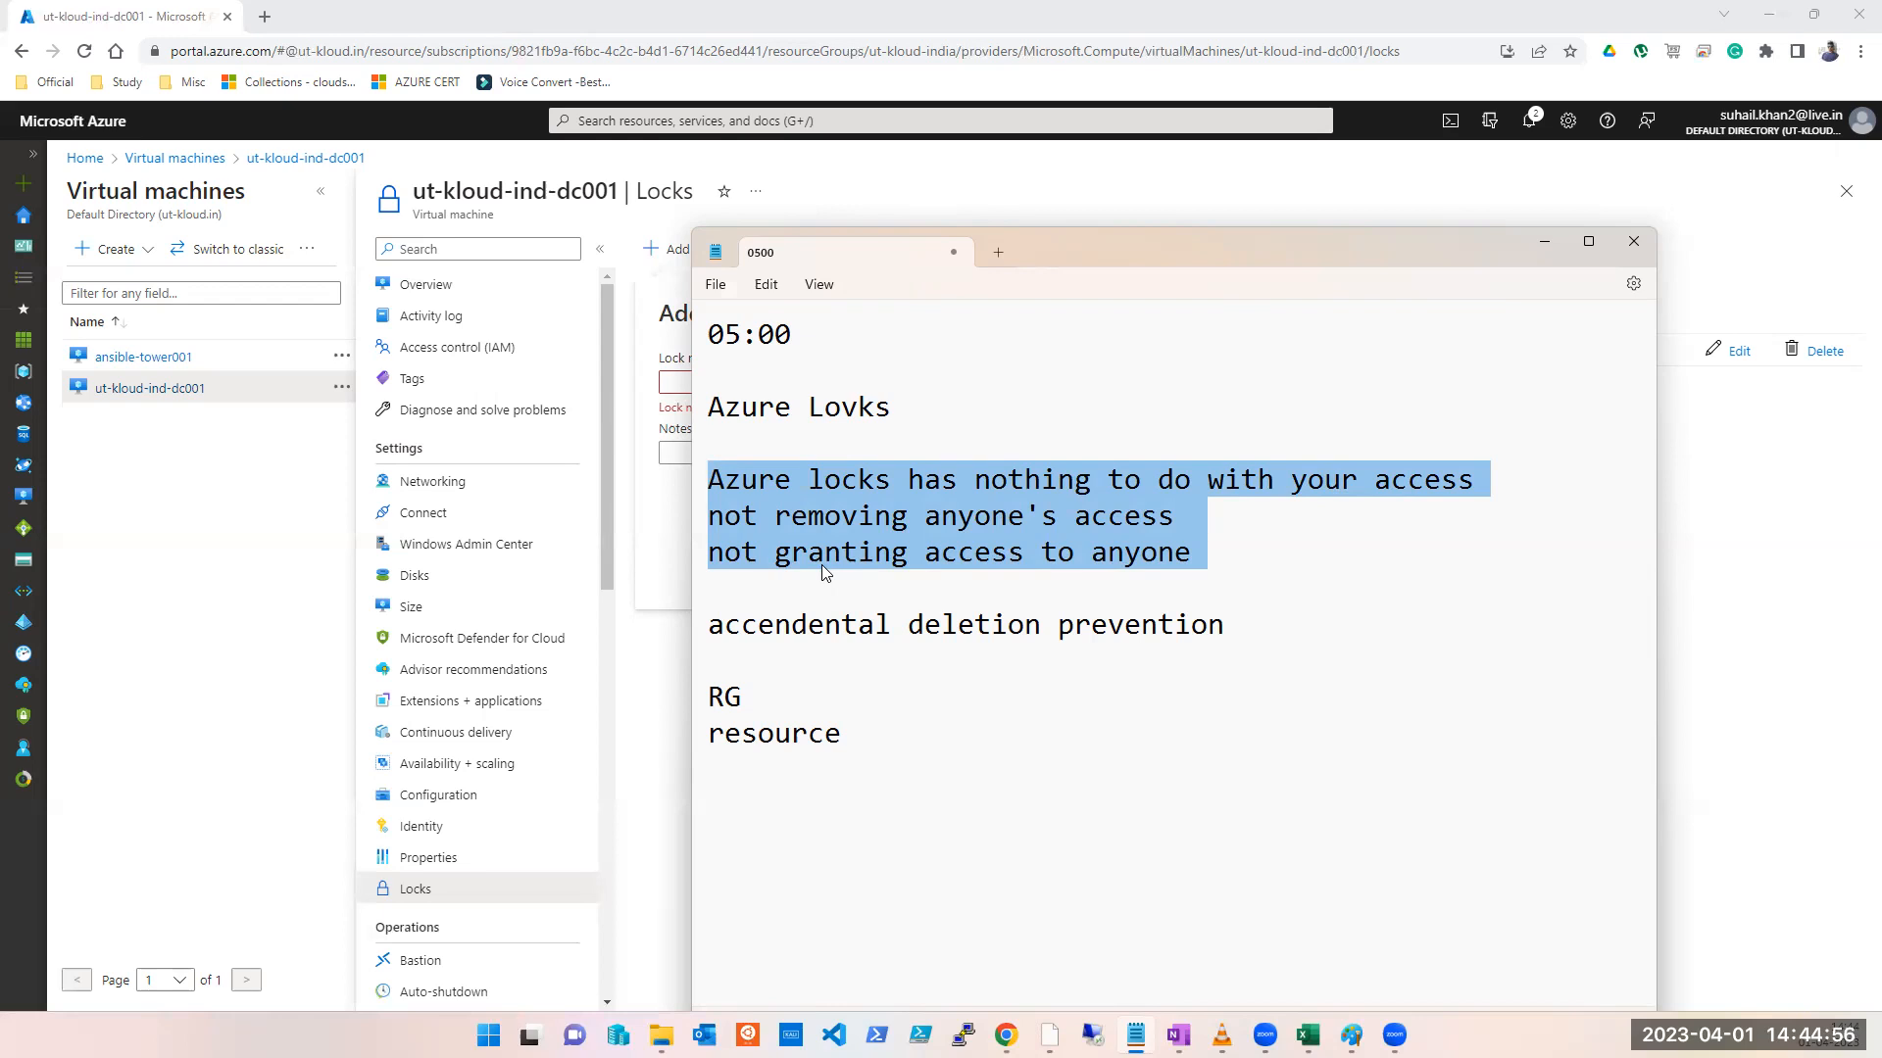
pyautogui.click(1194, 552)
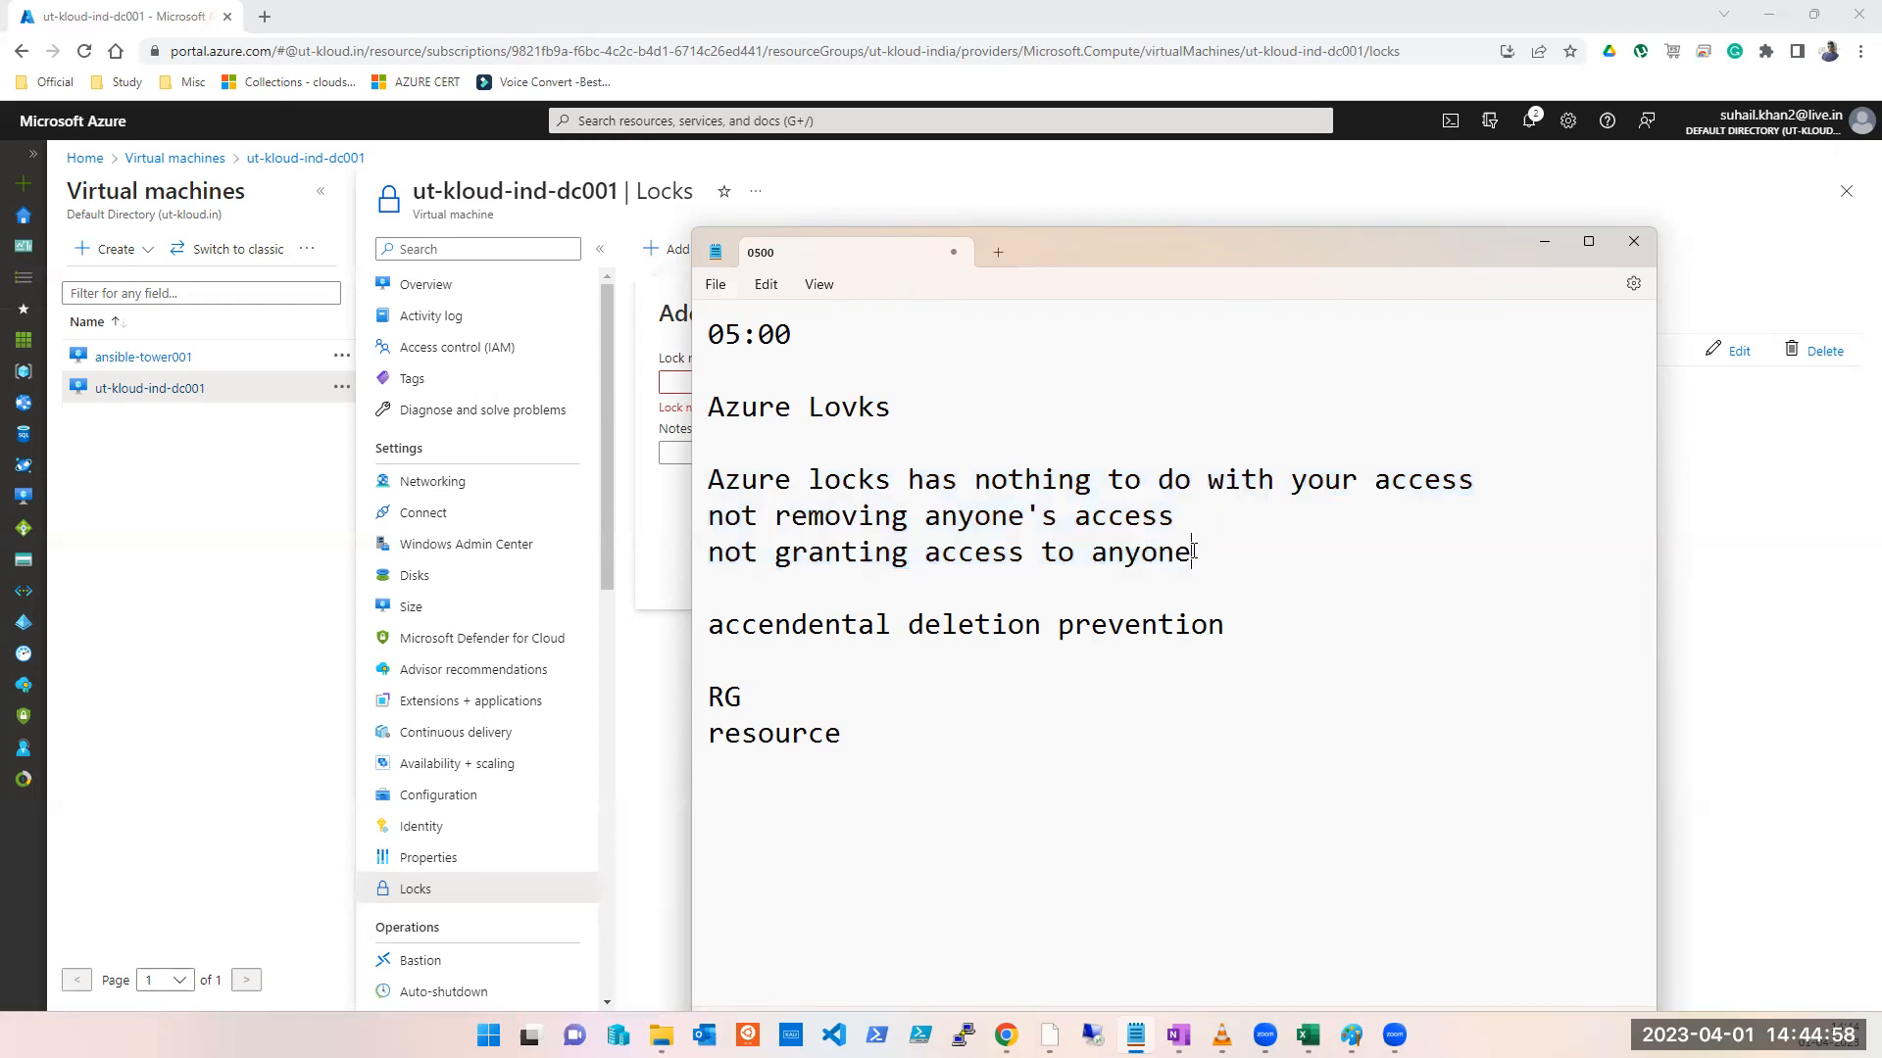
pyautogui.moveTo(1092, 537); pyautogui.dragTo(713, 493)
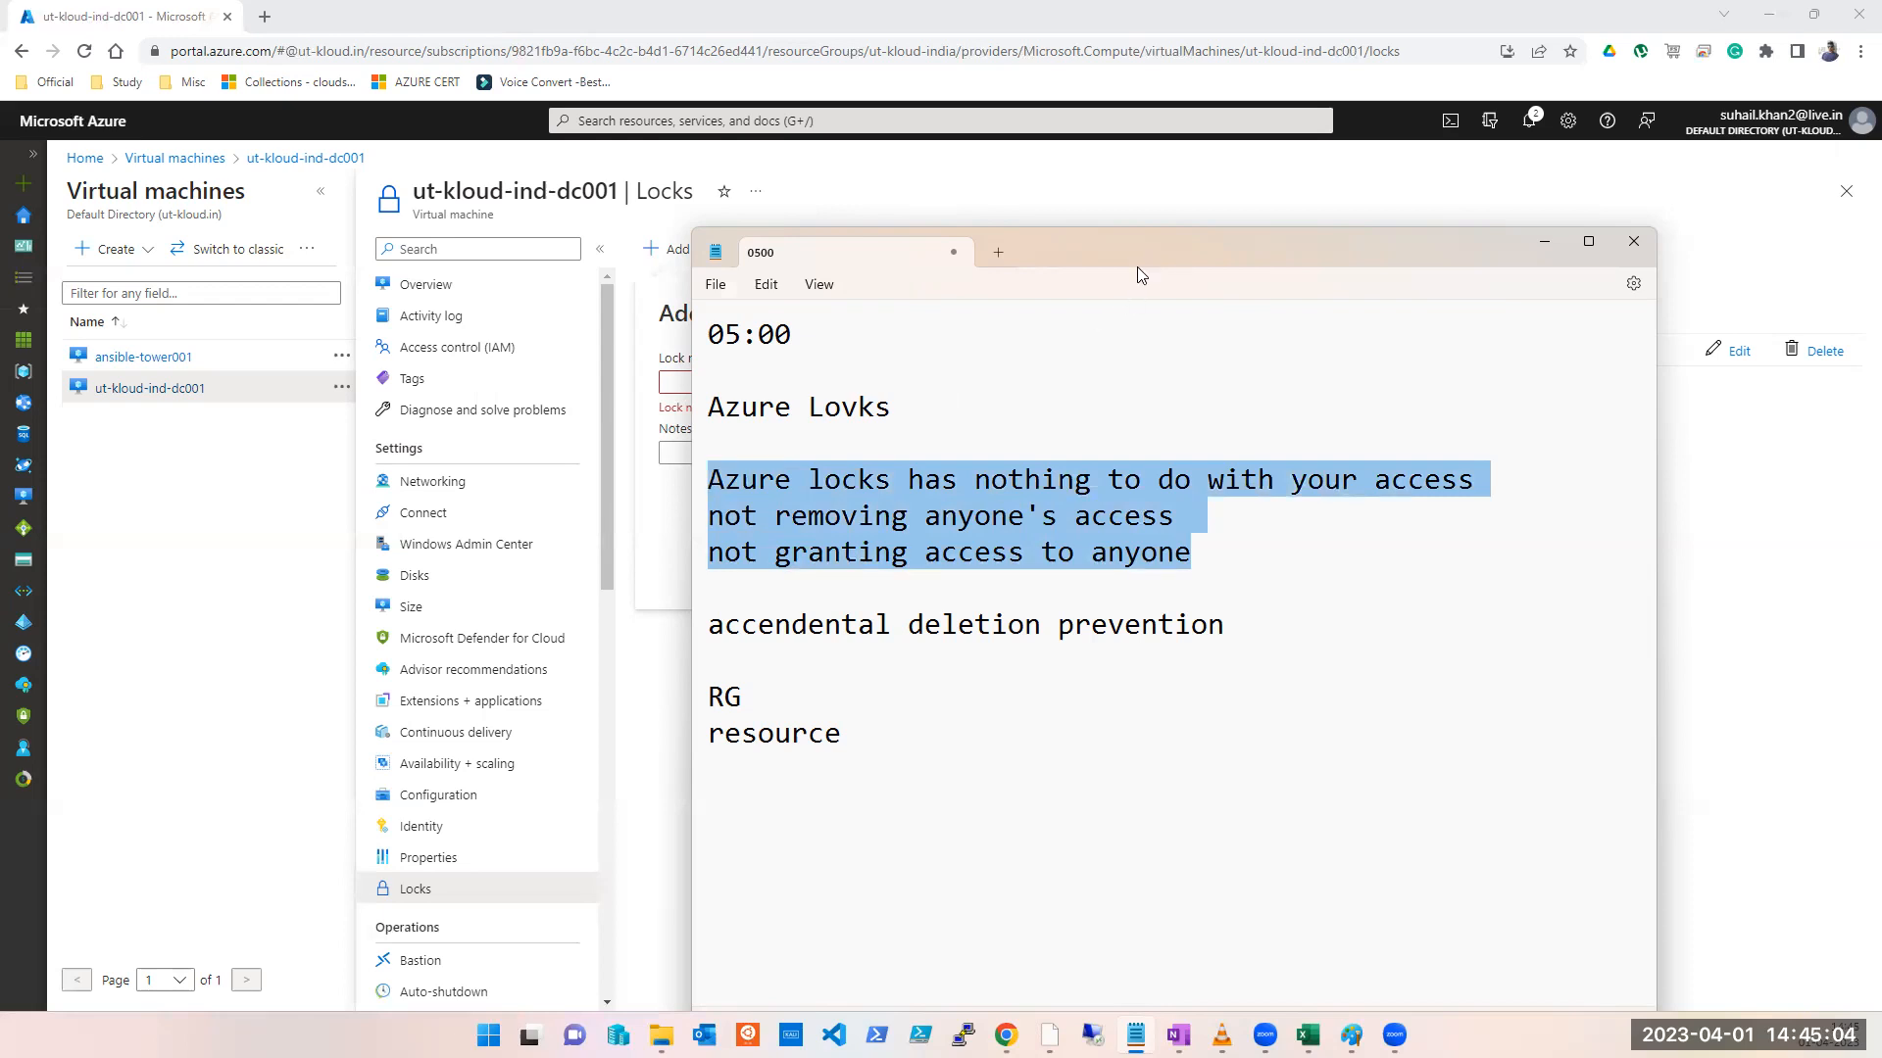
# Step: Highlight the word 'accendental' in the Azure locks note
pyautogui.doubleClick(788, 623)
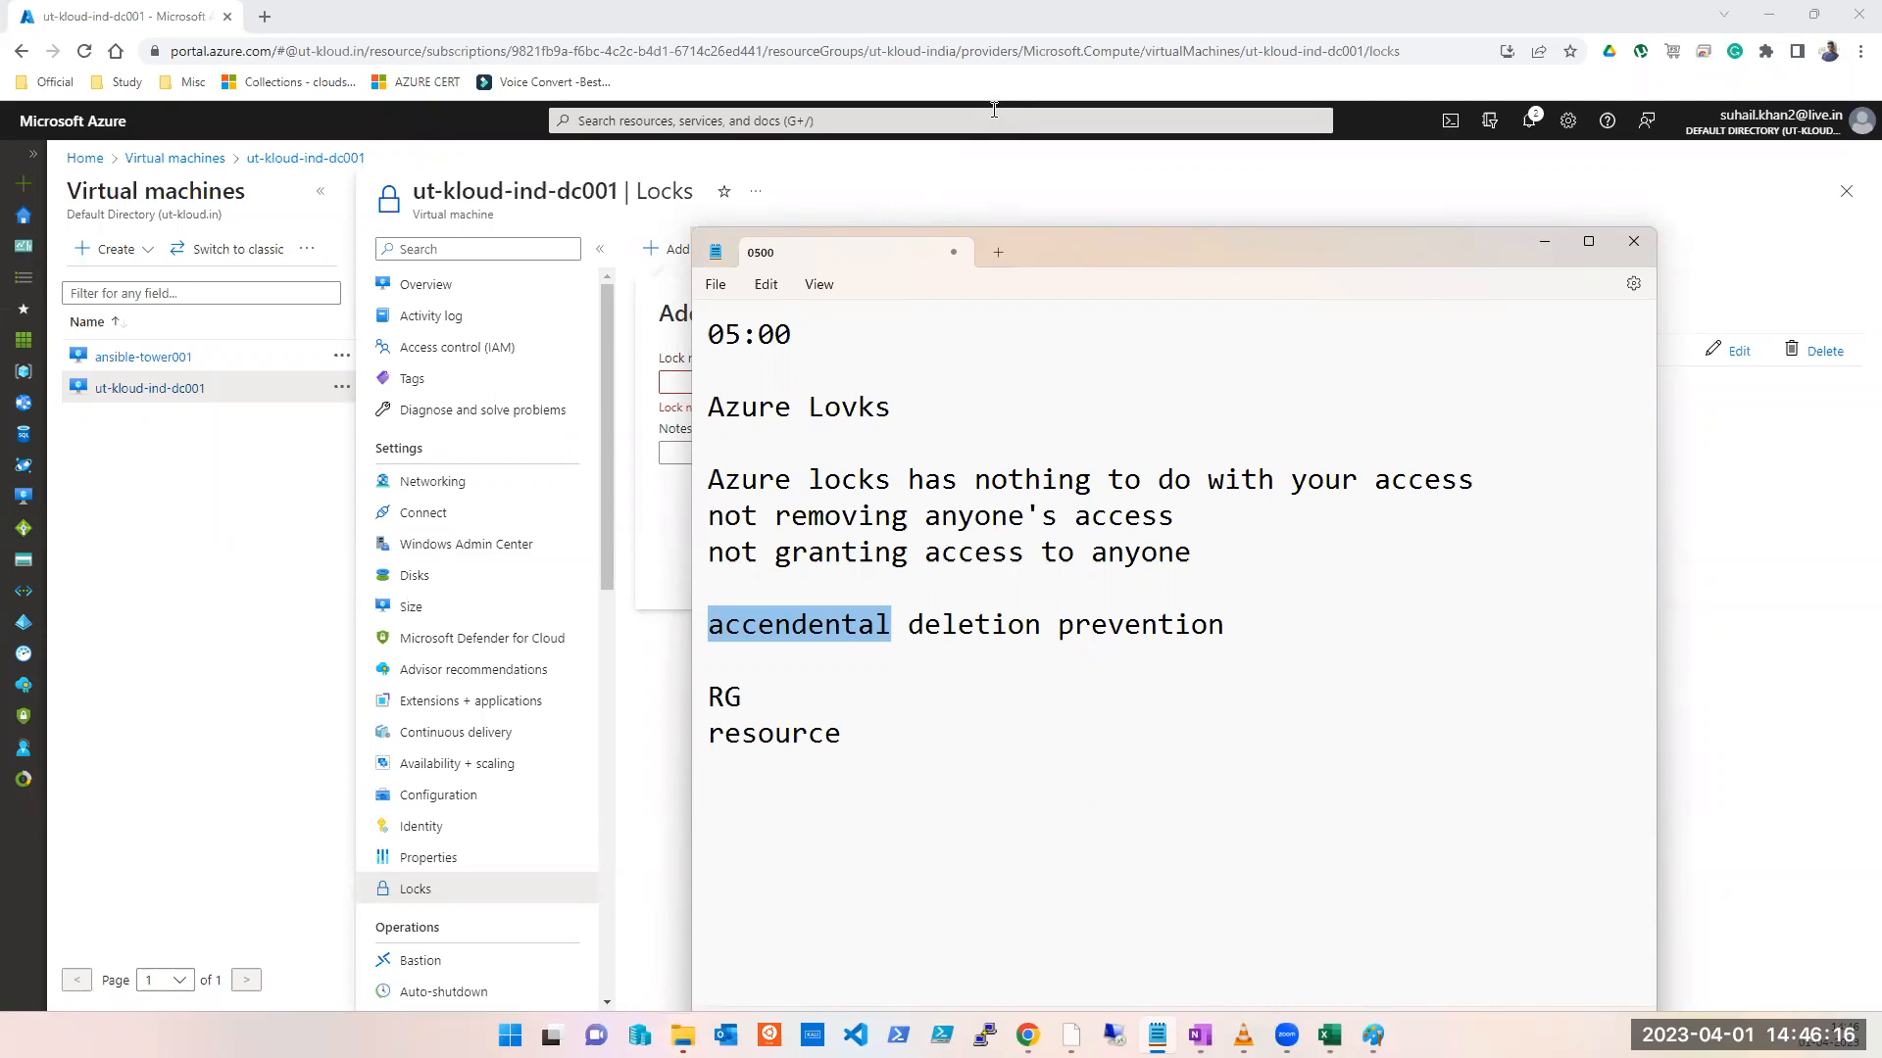
# Step: Restart the Add lock form and create a Read-only lock named RO, then go to Paint
pyautogui.hotkey('alt', 'Tab')
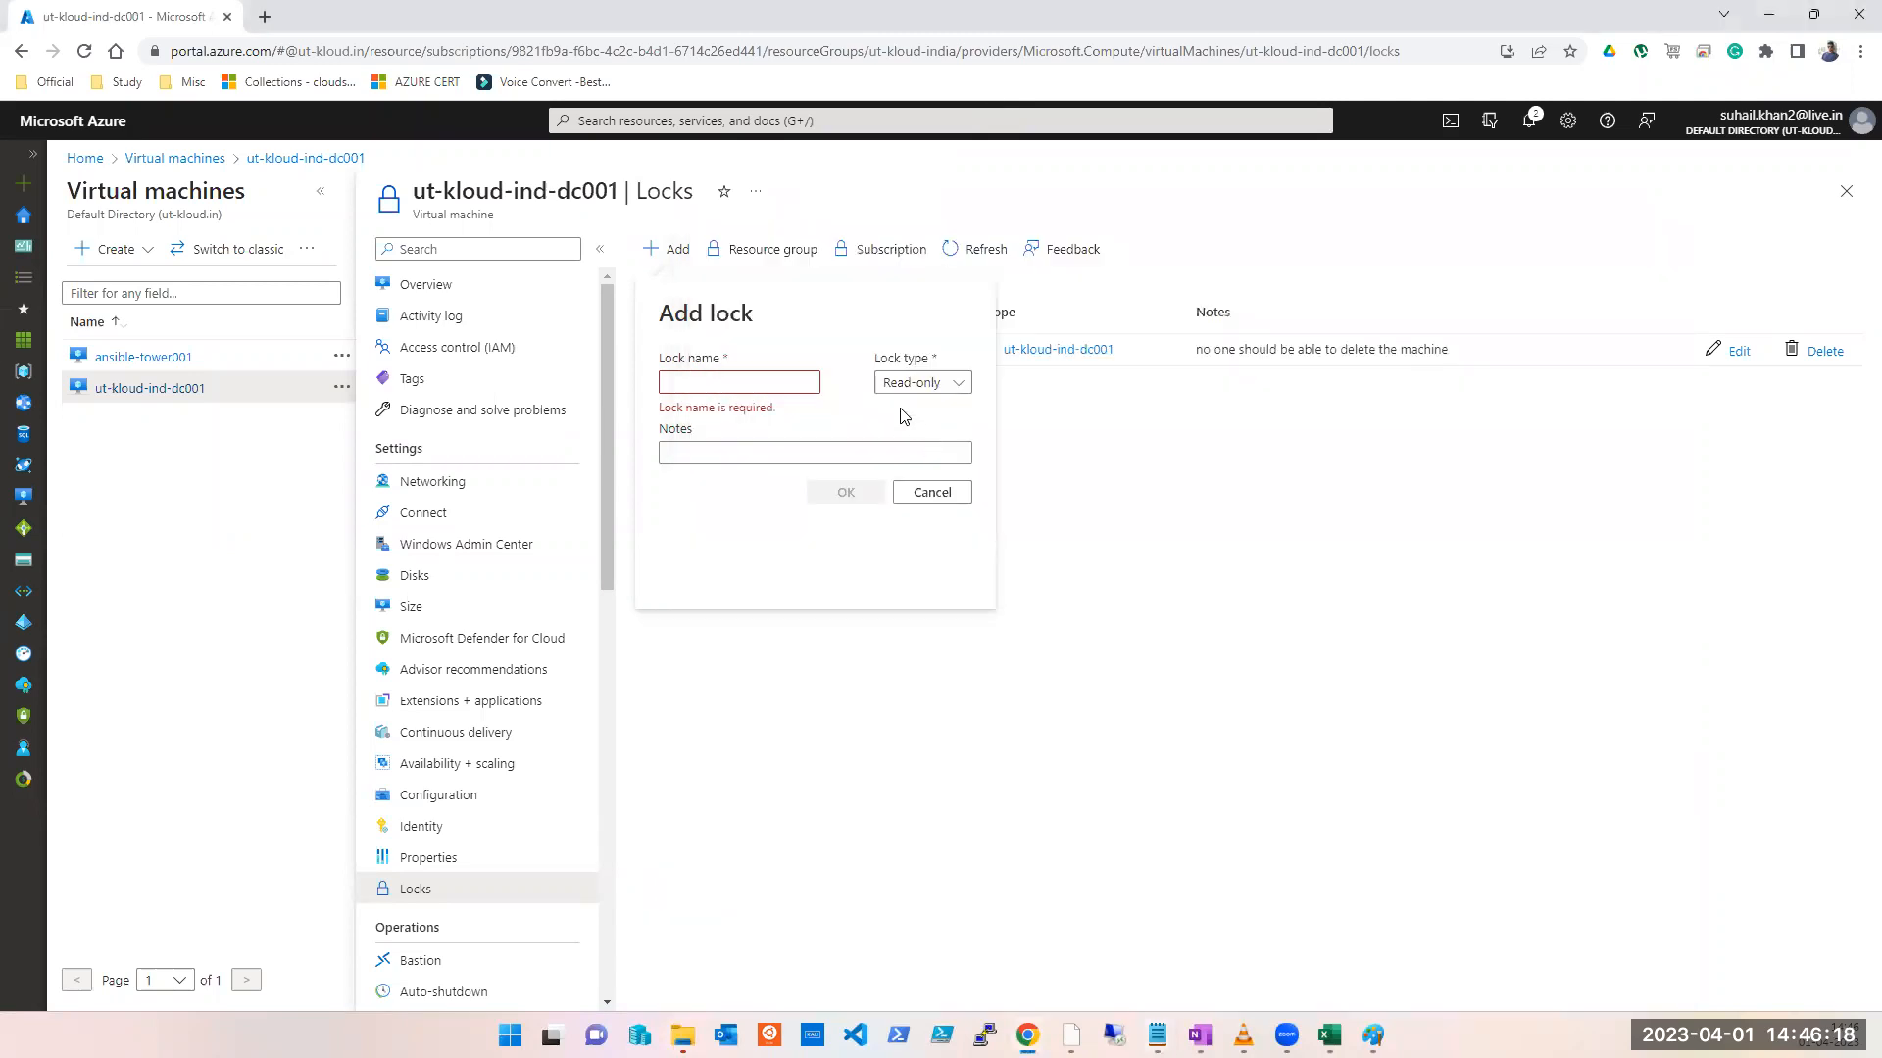
pyautogui.click(953, 501)
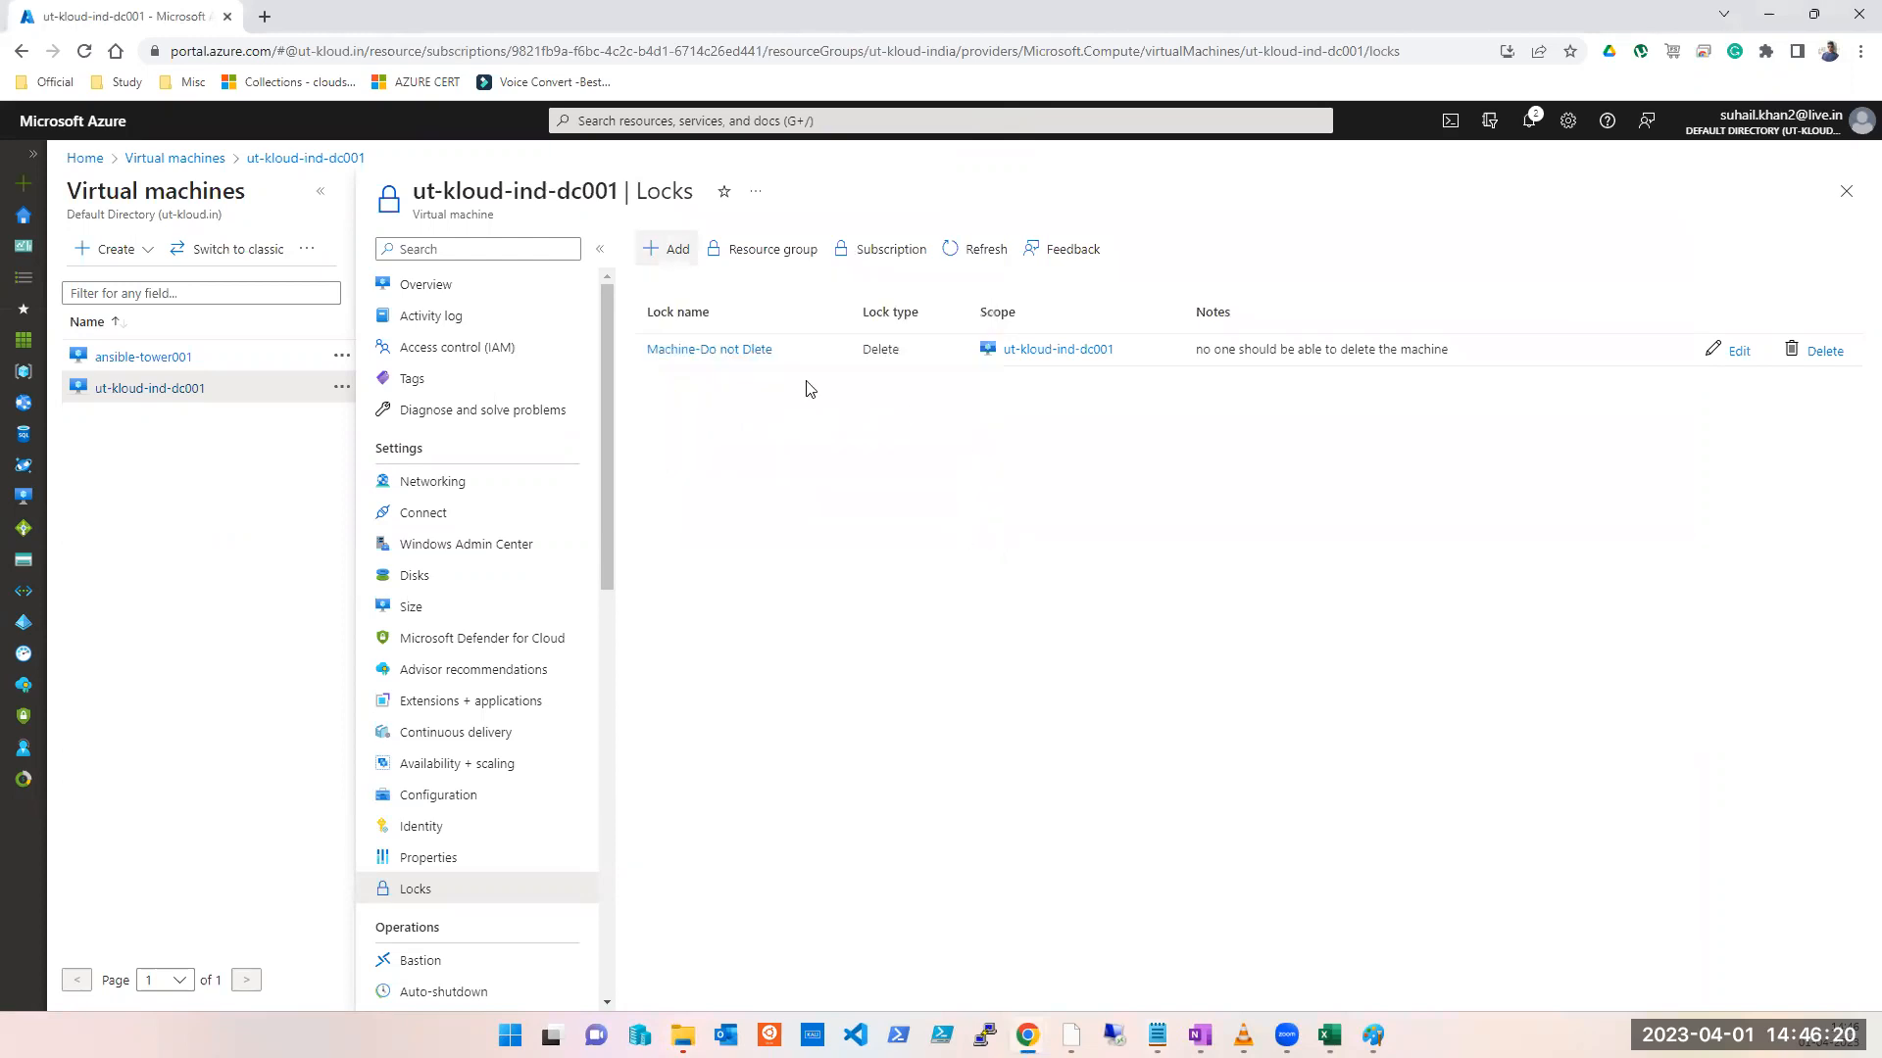
pyautogui.click(675, 257)
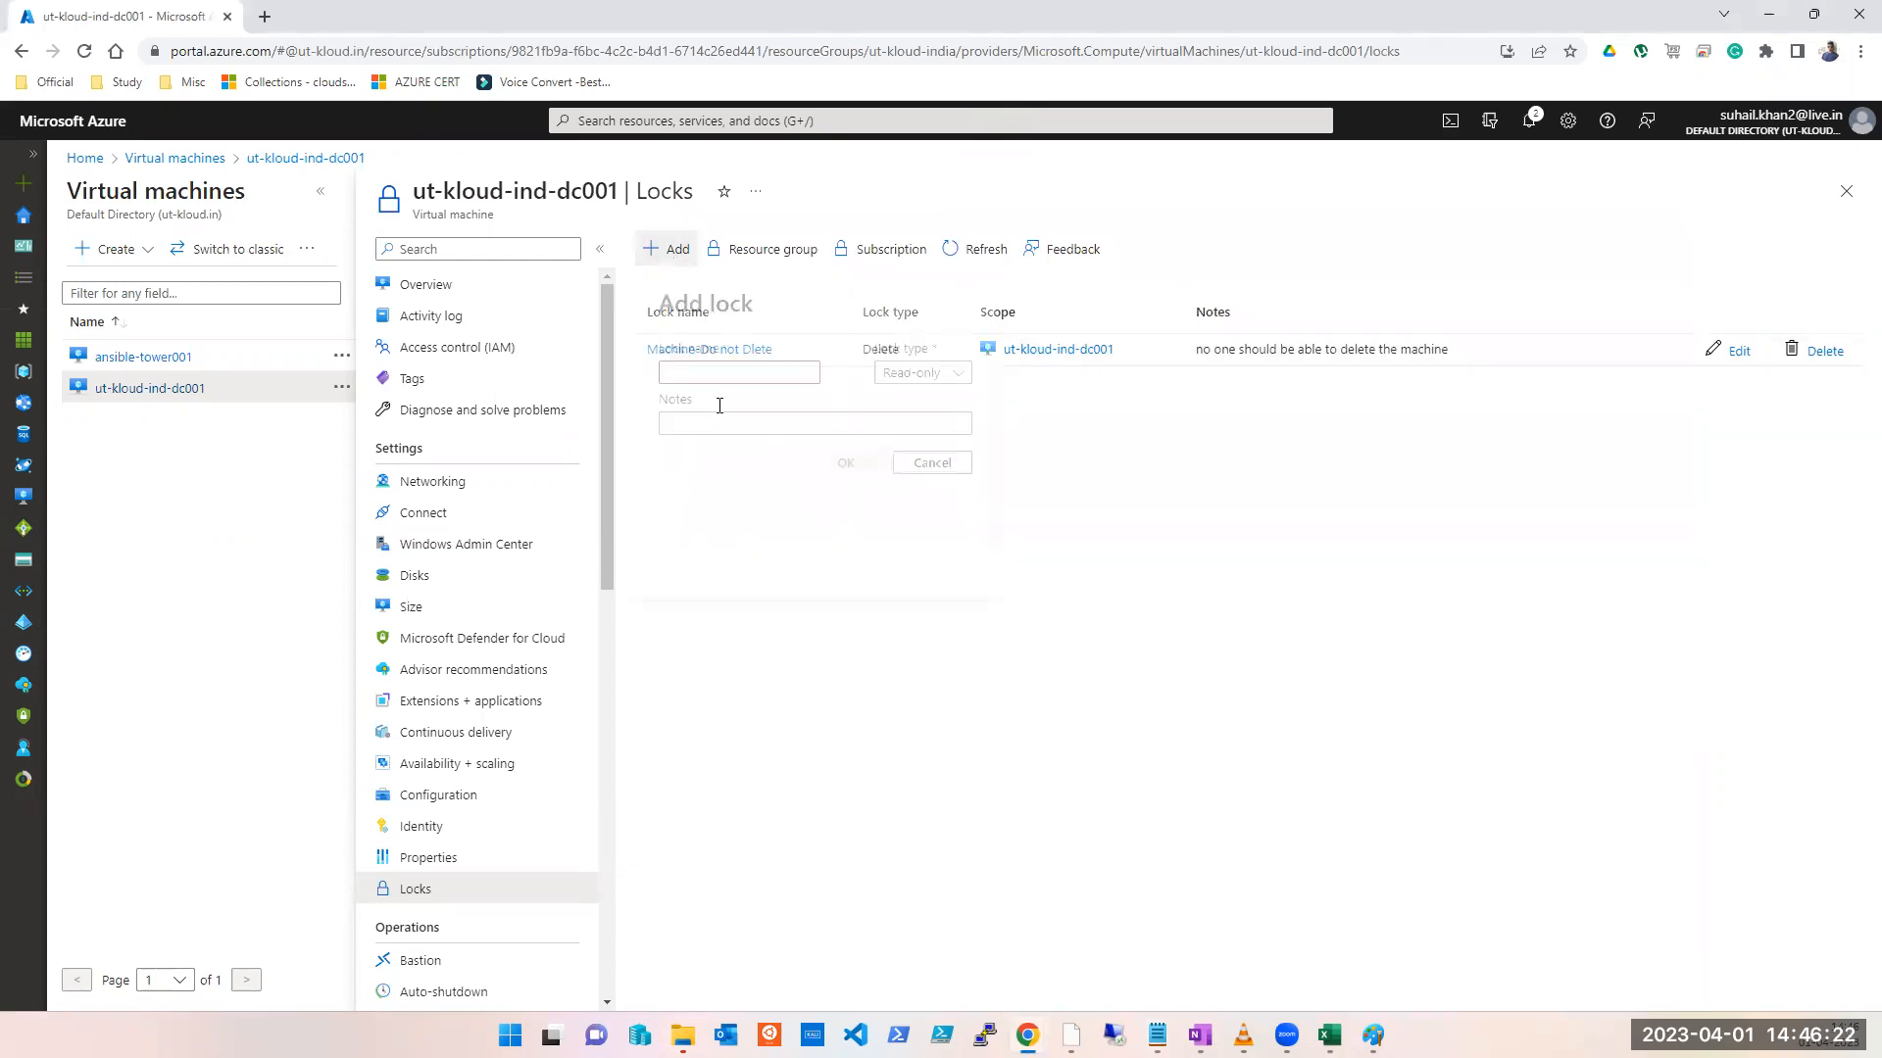
pyautogui.write('RO')
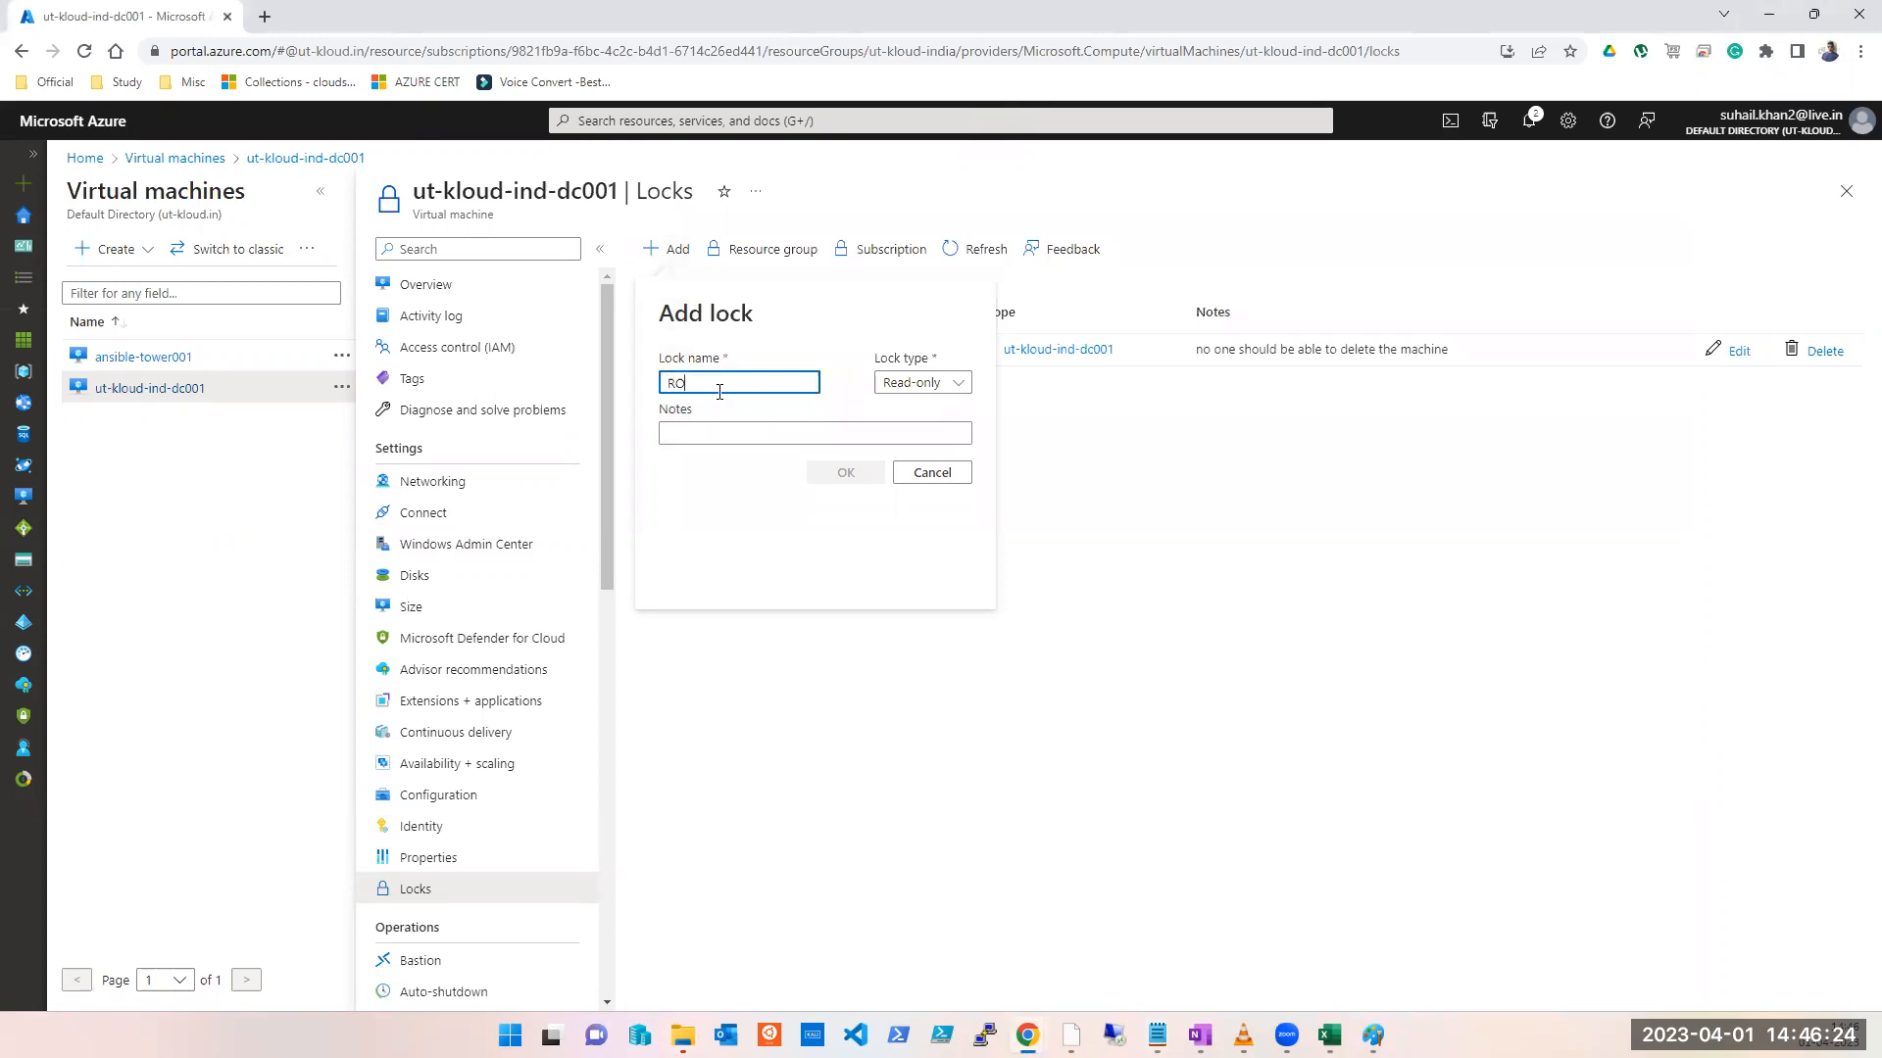
pyautogui.click(851, 473)
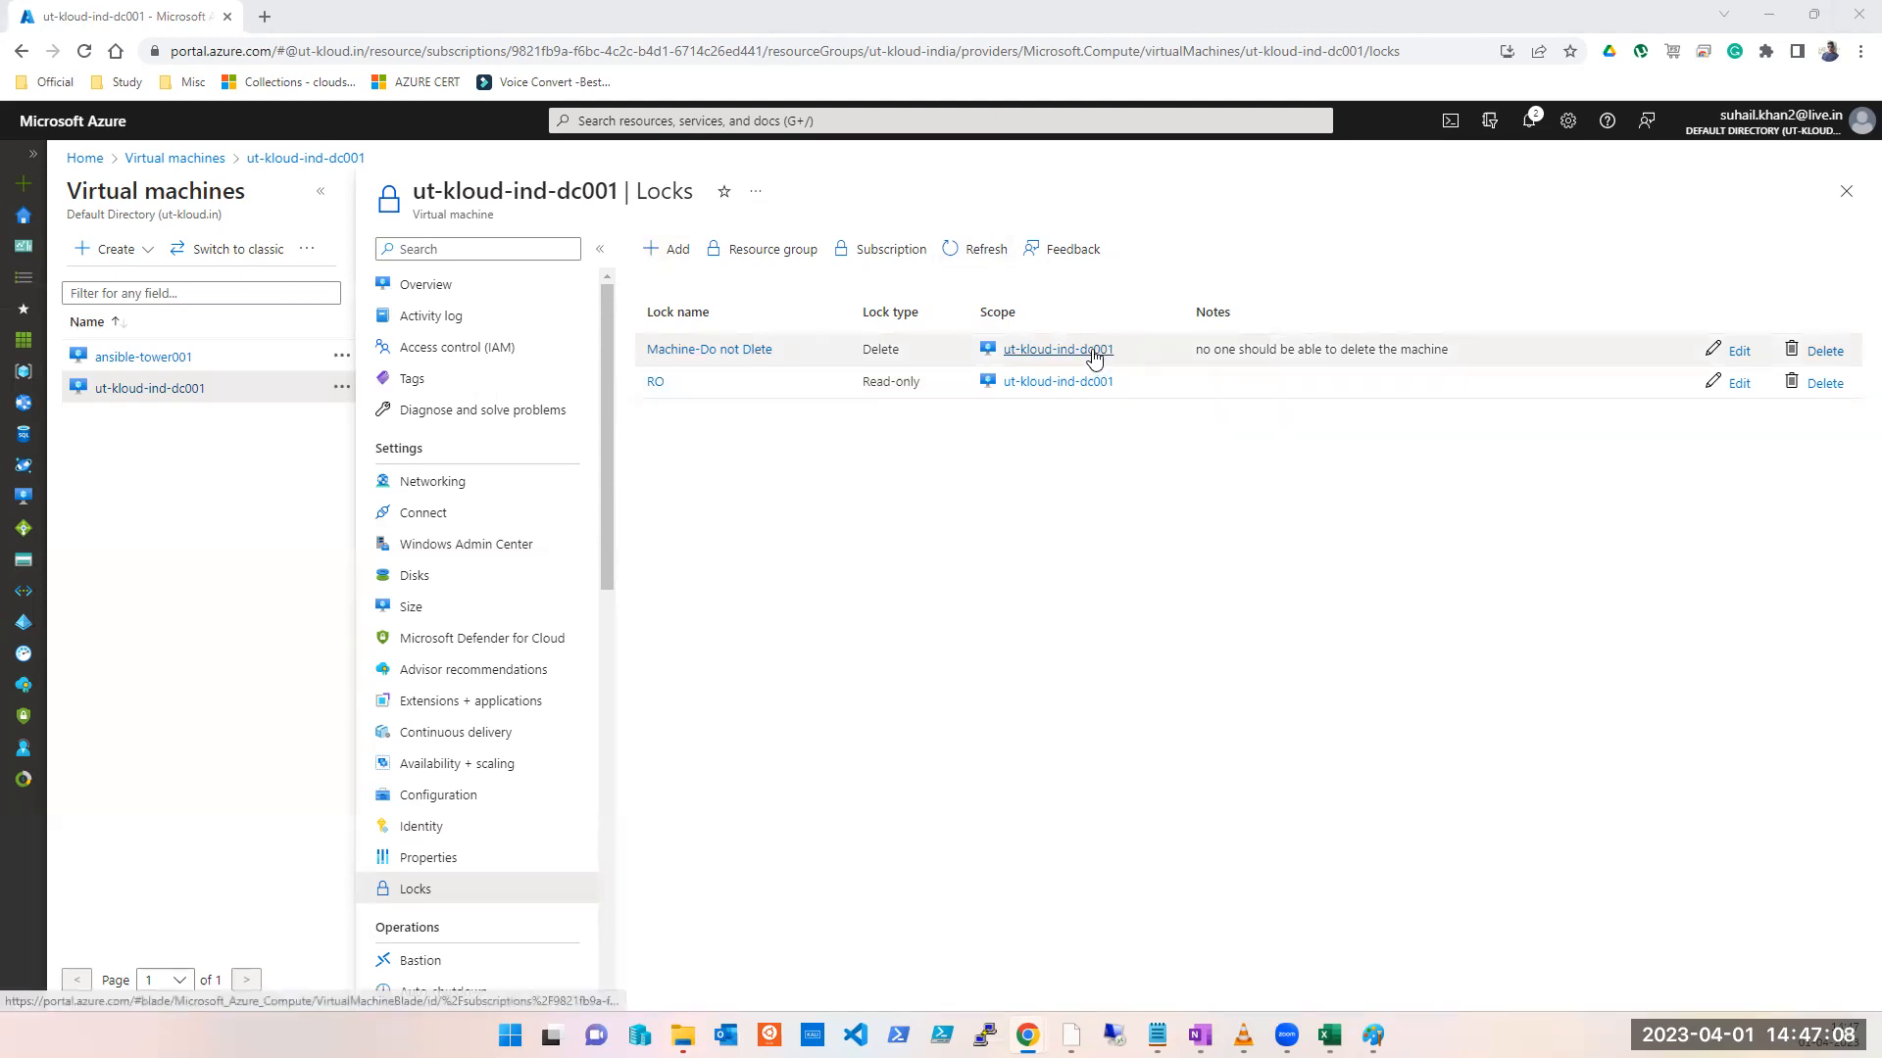
pyautogui.click(1373, 1036)
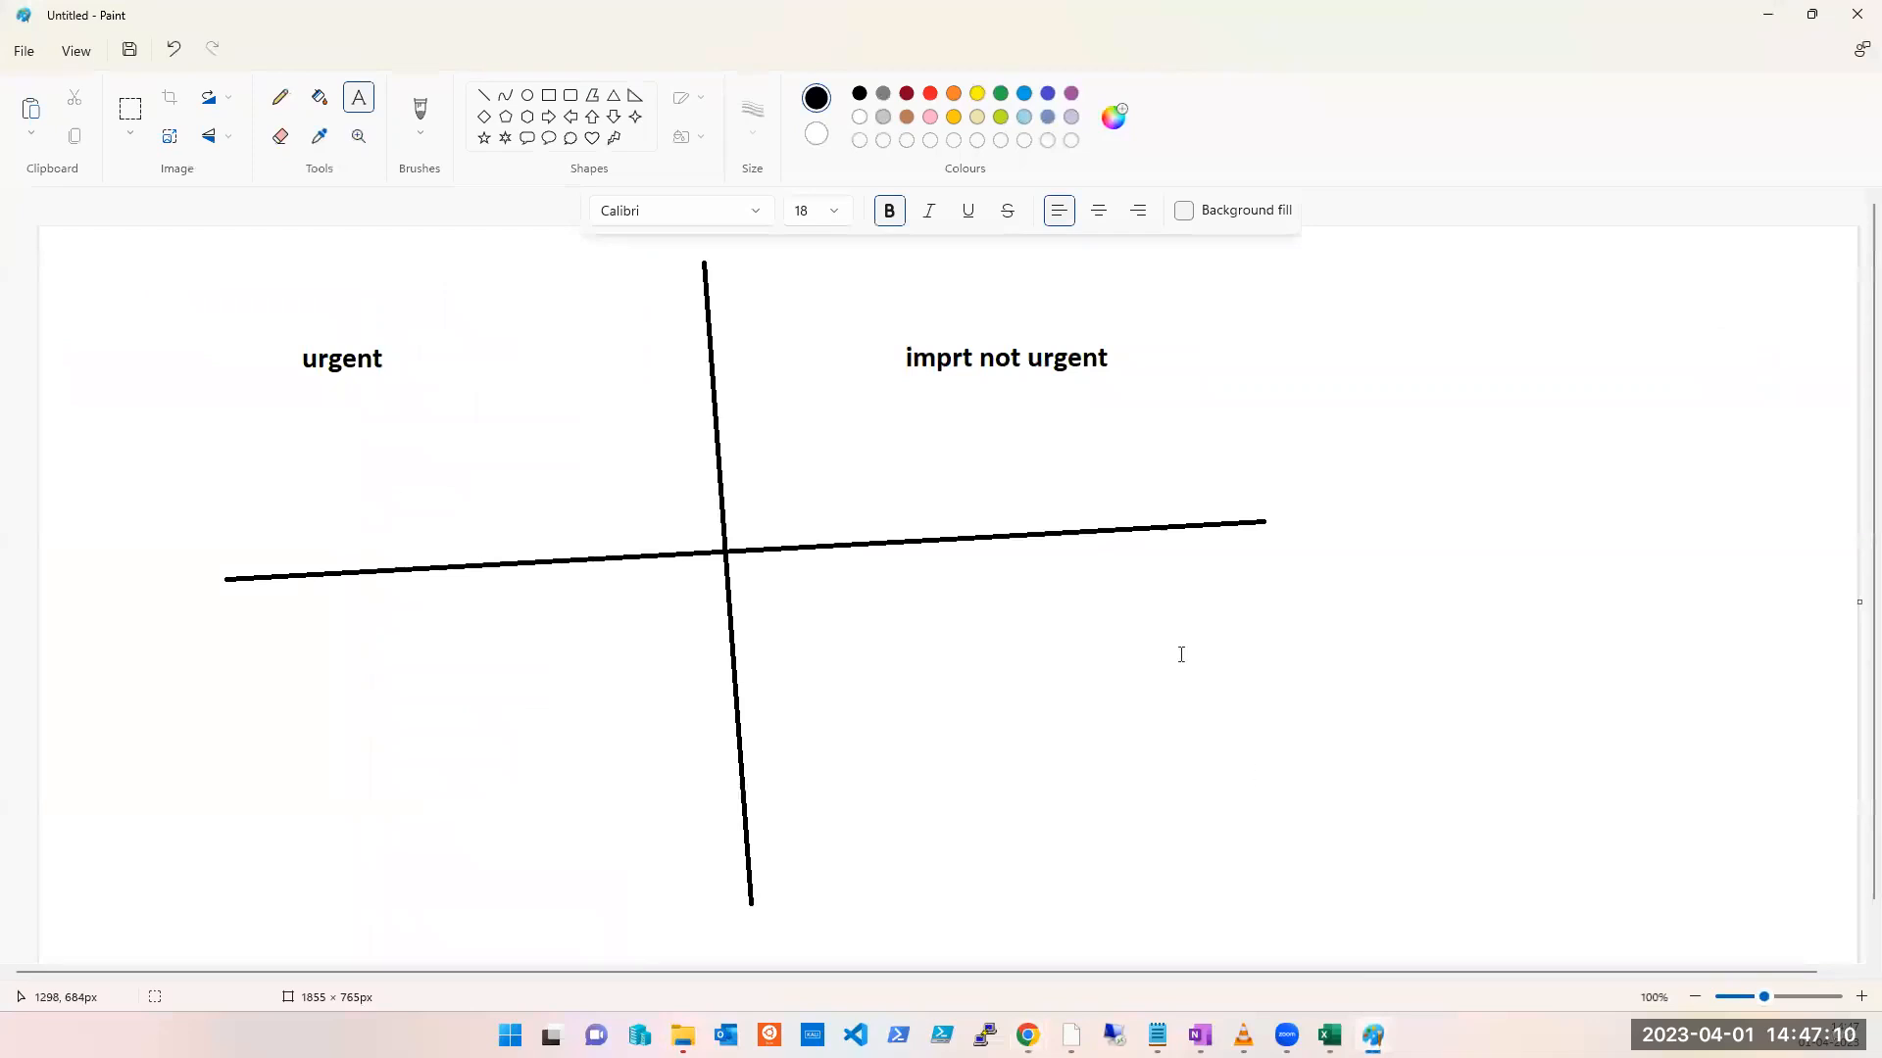
# Step: Remove the 'imprt not urgent' label from the quadrant sketch and try placing text boxes
pyautogui.hotkey('ctrl', 'z')
pyautogui.click(1122, 706)
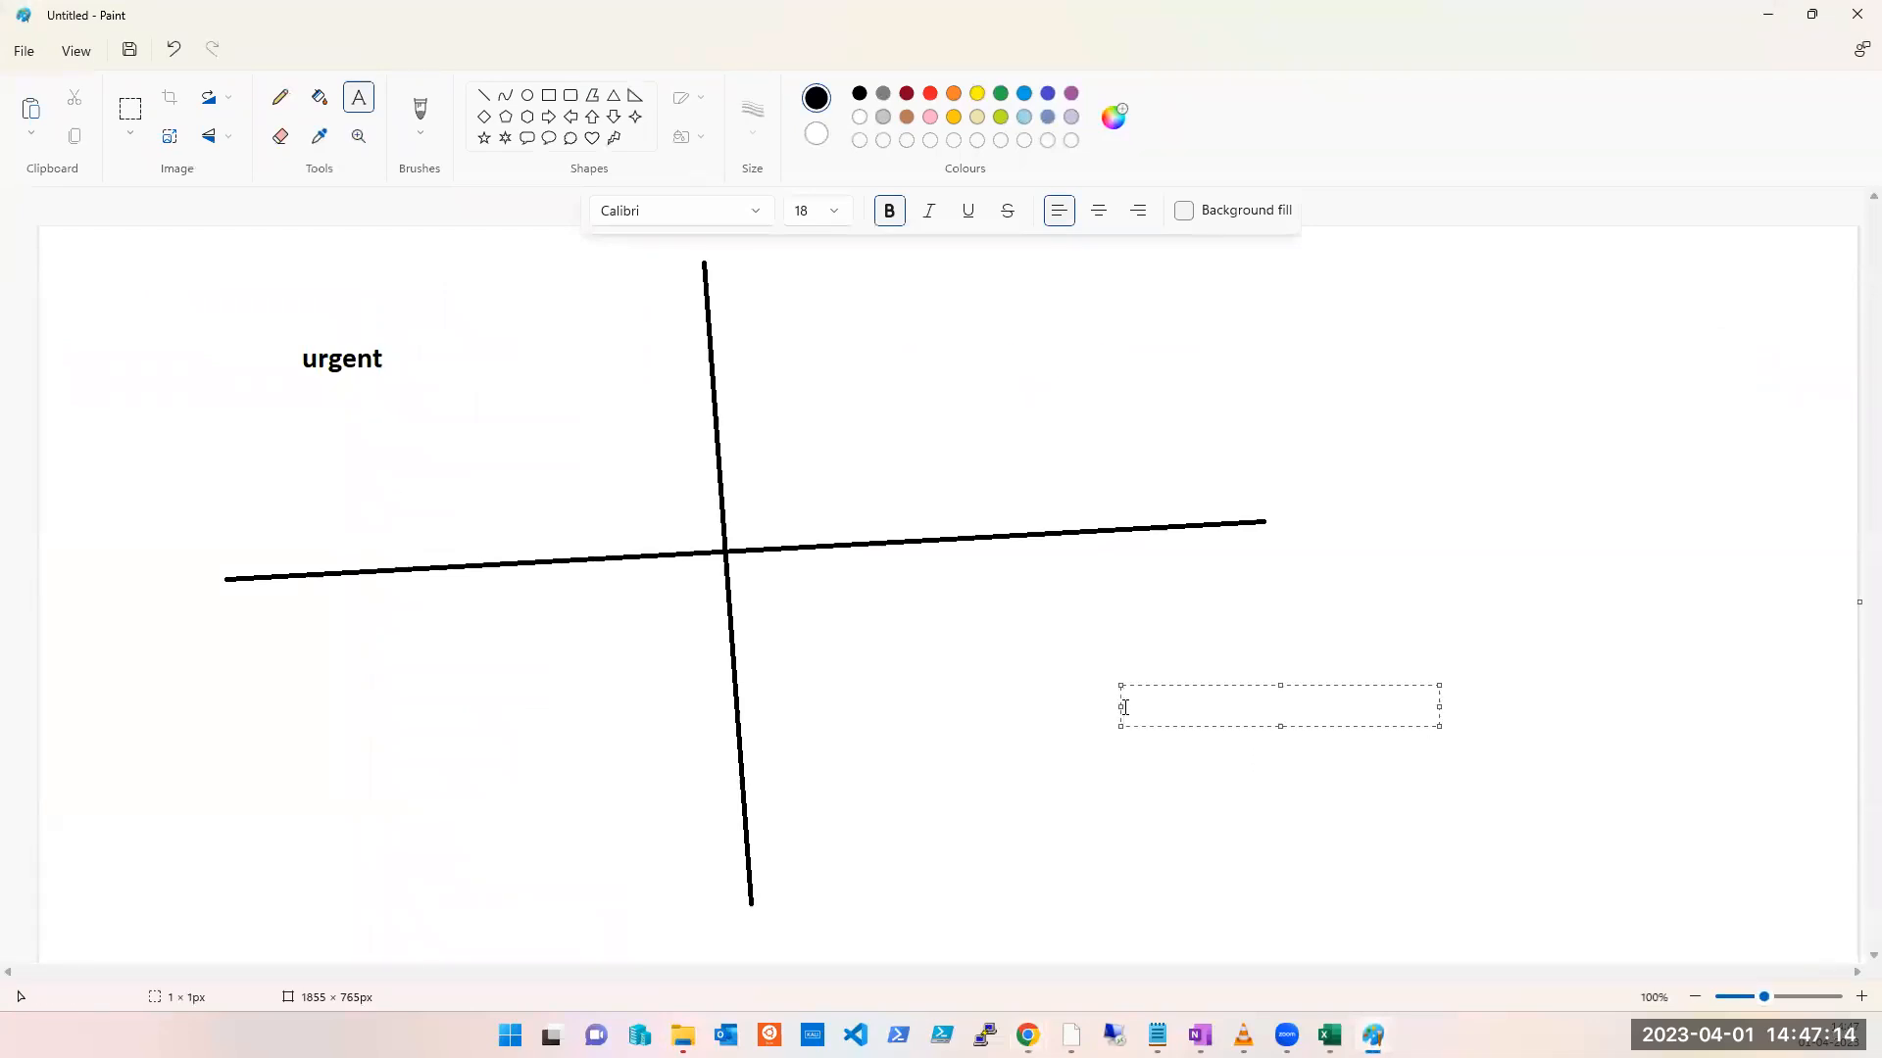
pyautogui.click(1310, 339)
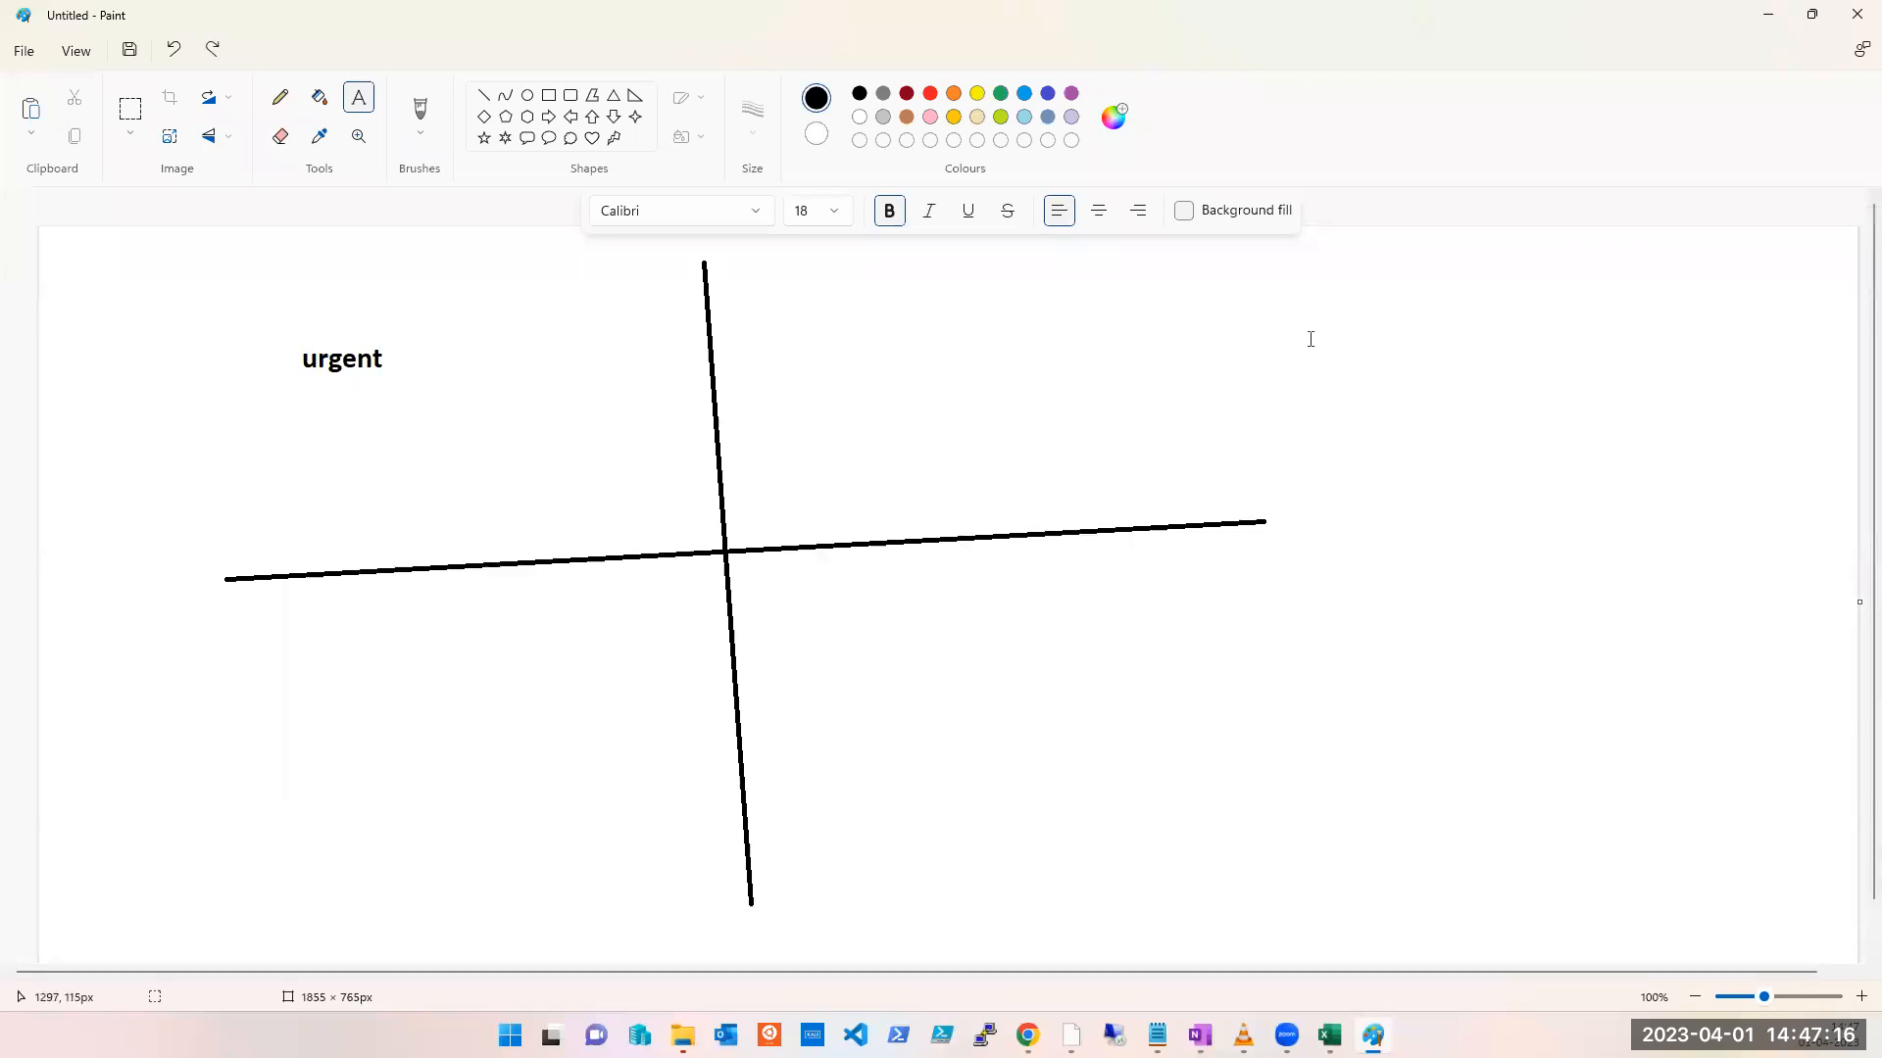
pyautogui.click(1286, 278)
pyautogui.click(280, 97)
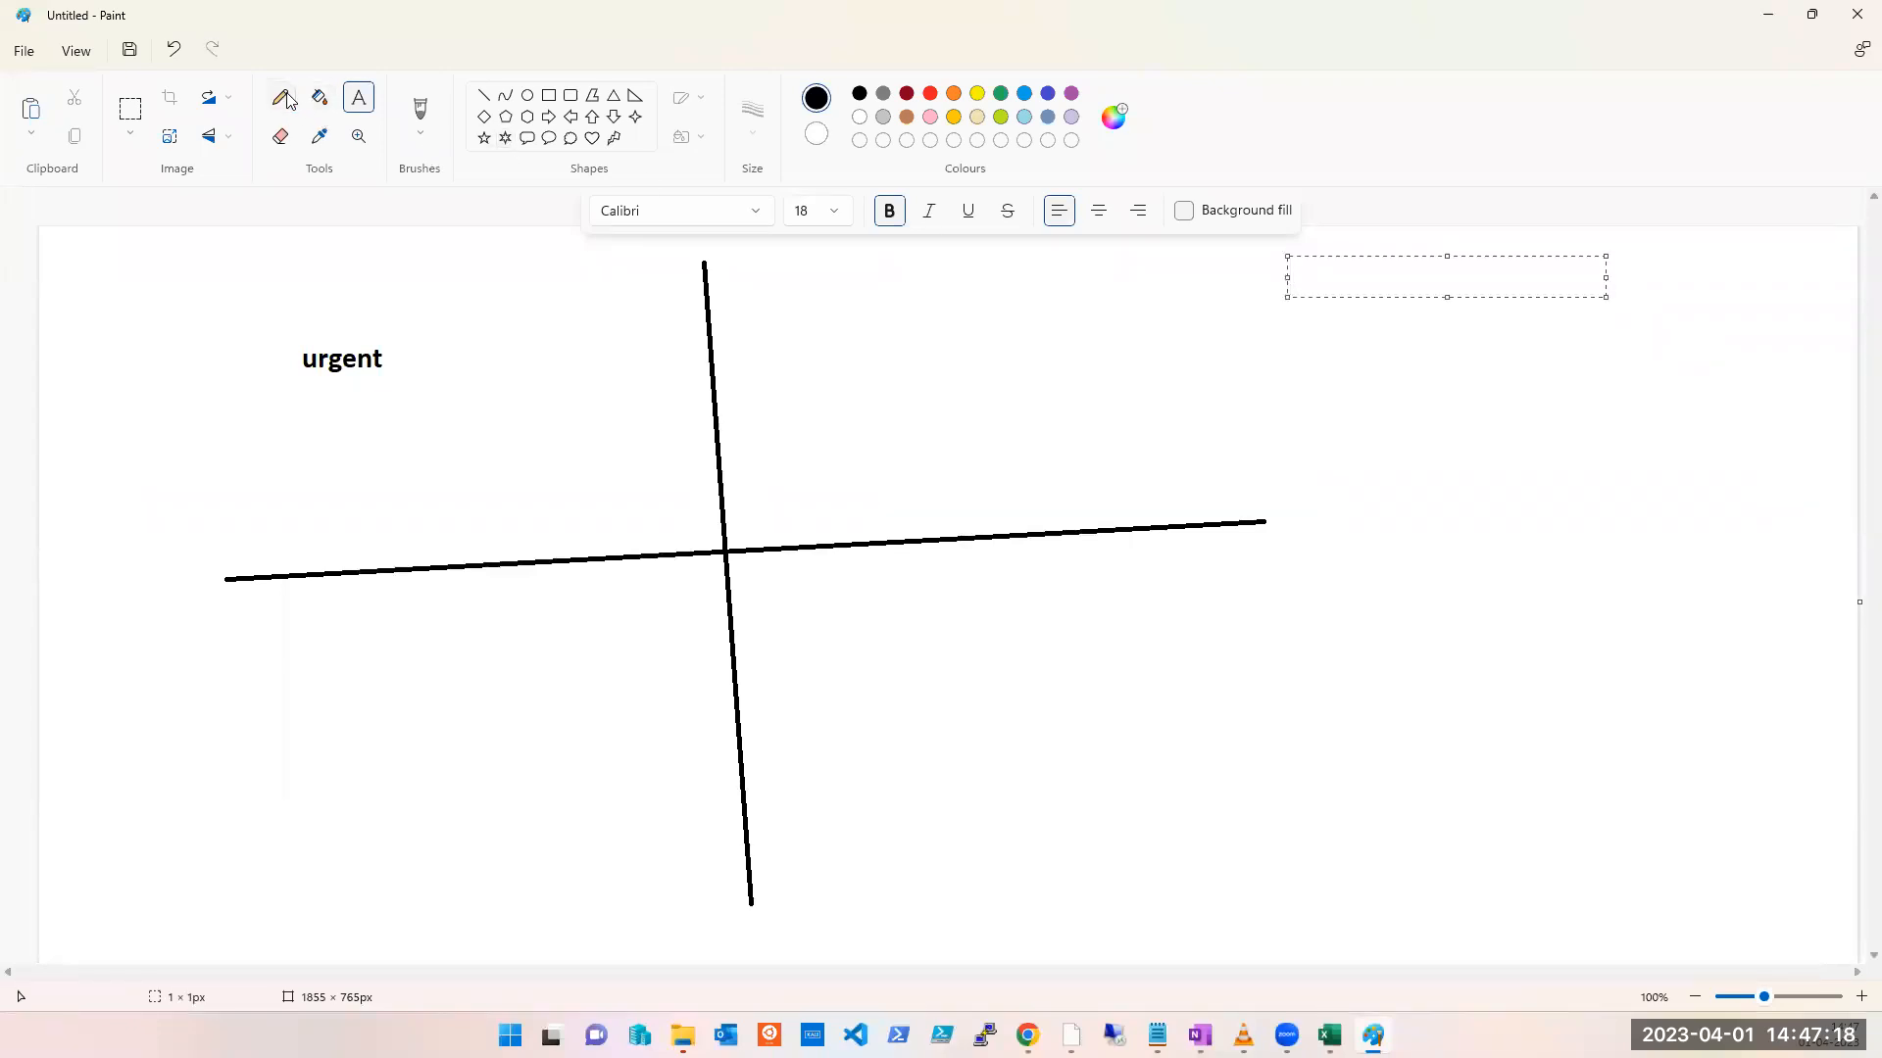
# Step: Start a new blank image without saving the sketch, and minimize Paint
pyautogui.hotkey('ctrl', 'n')
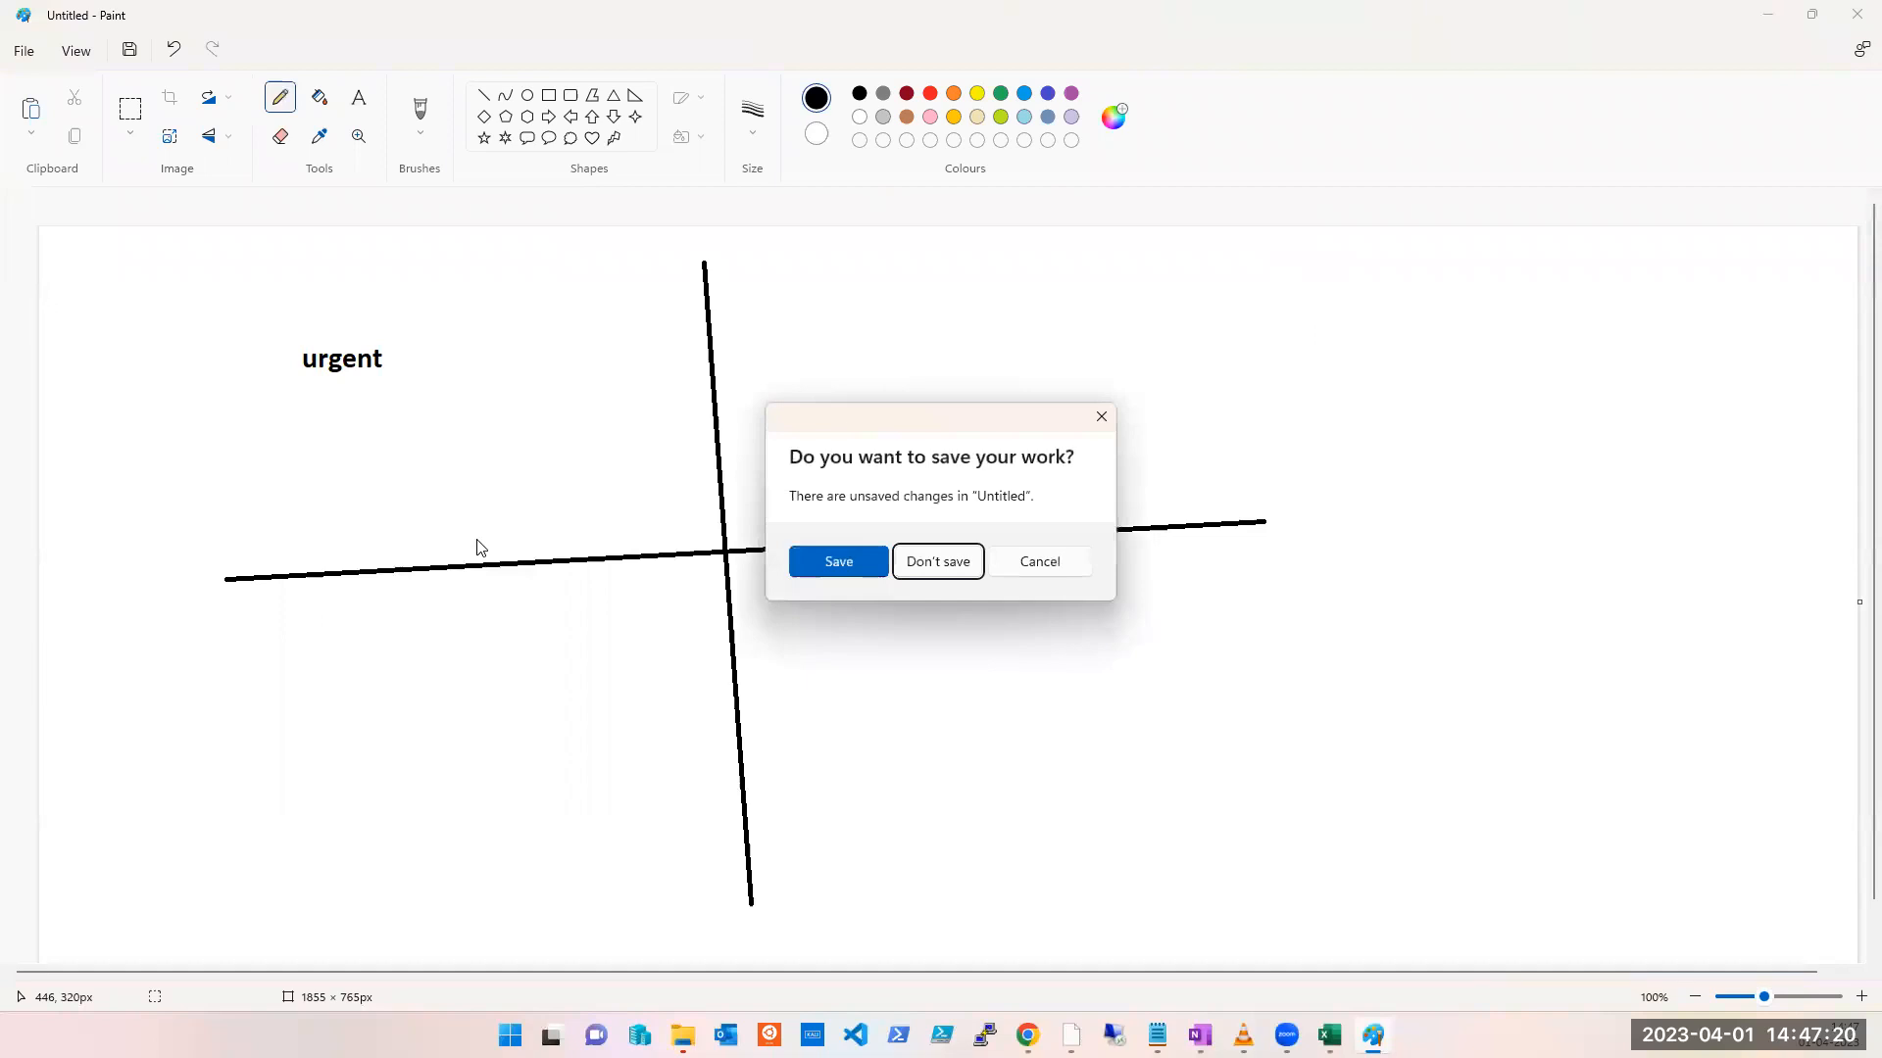
pyautogui.press('n')
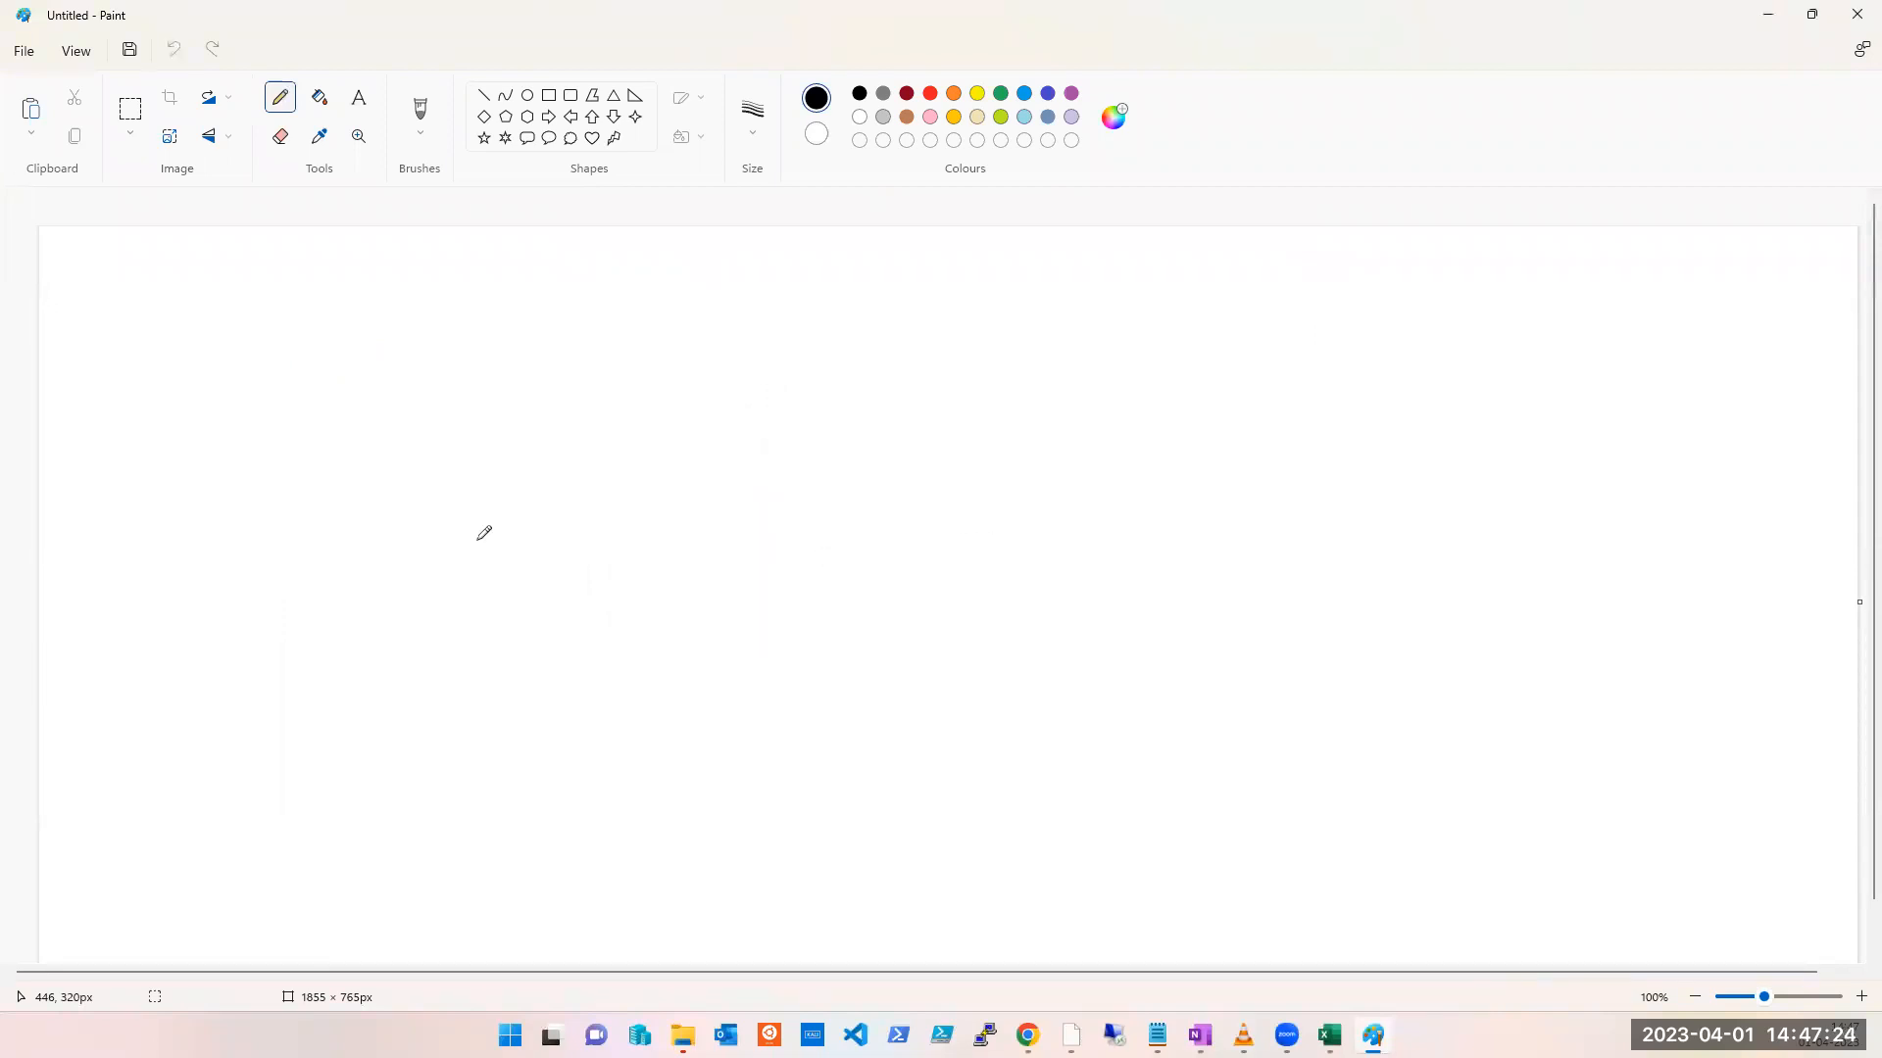
pyautogui.click(1768, 16)
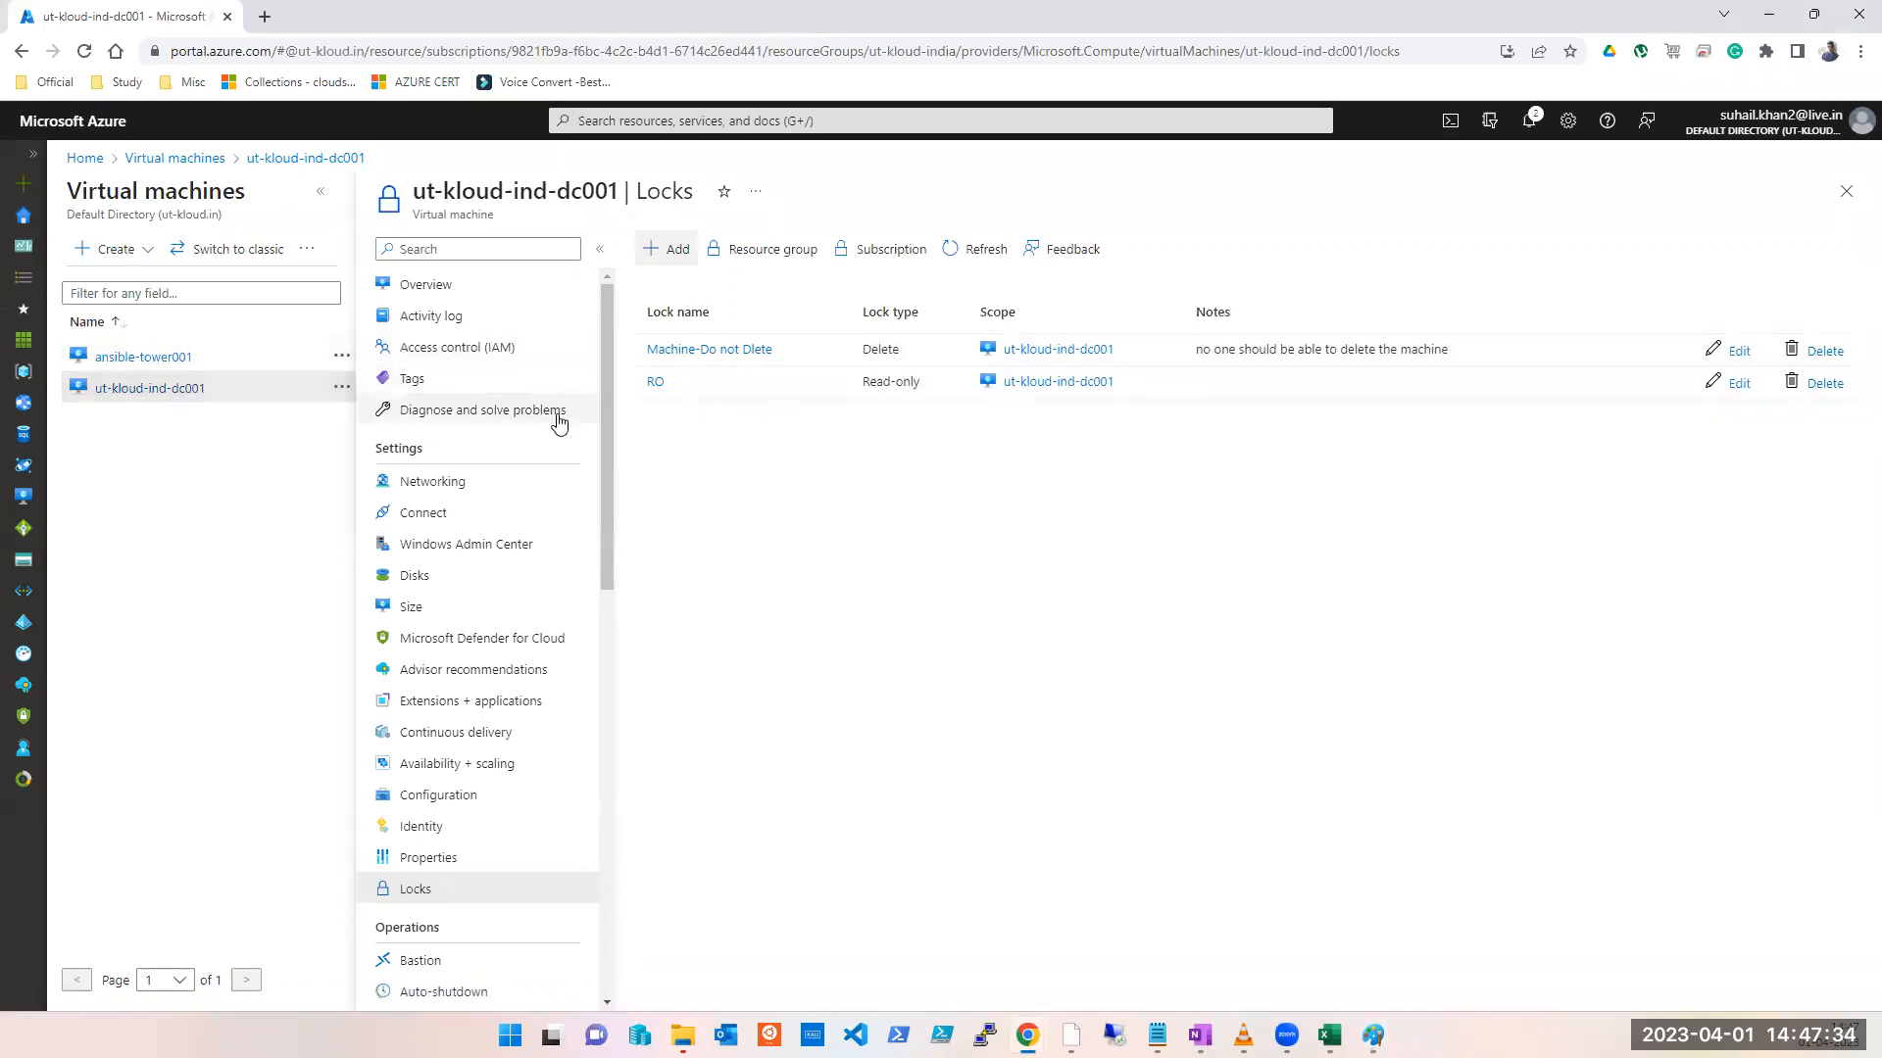
# Step: Delete the 'Machine-Do not Dlete' and RO locks and refresh the Locks list
pyautogui.click(1825, 351)
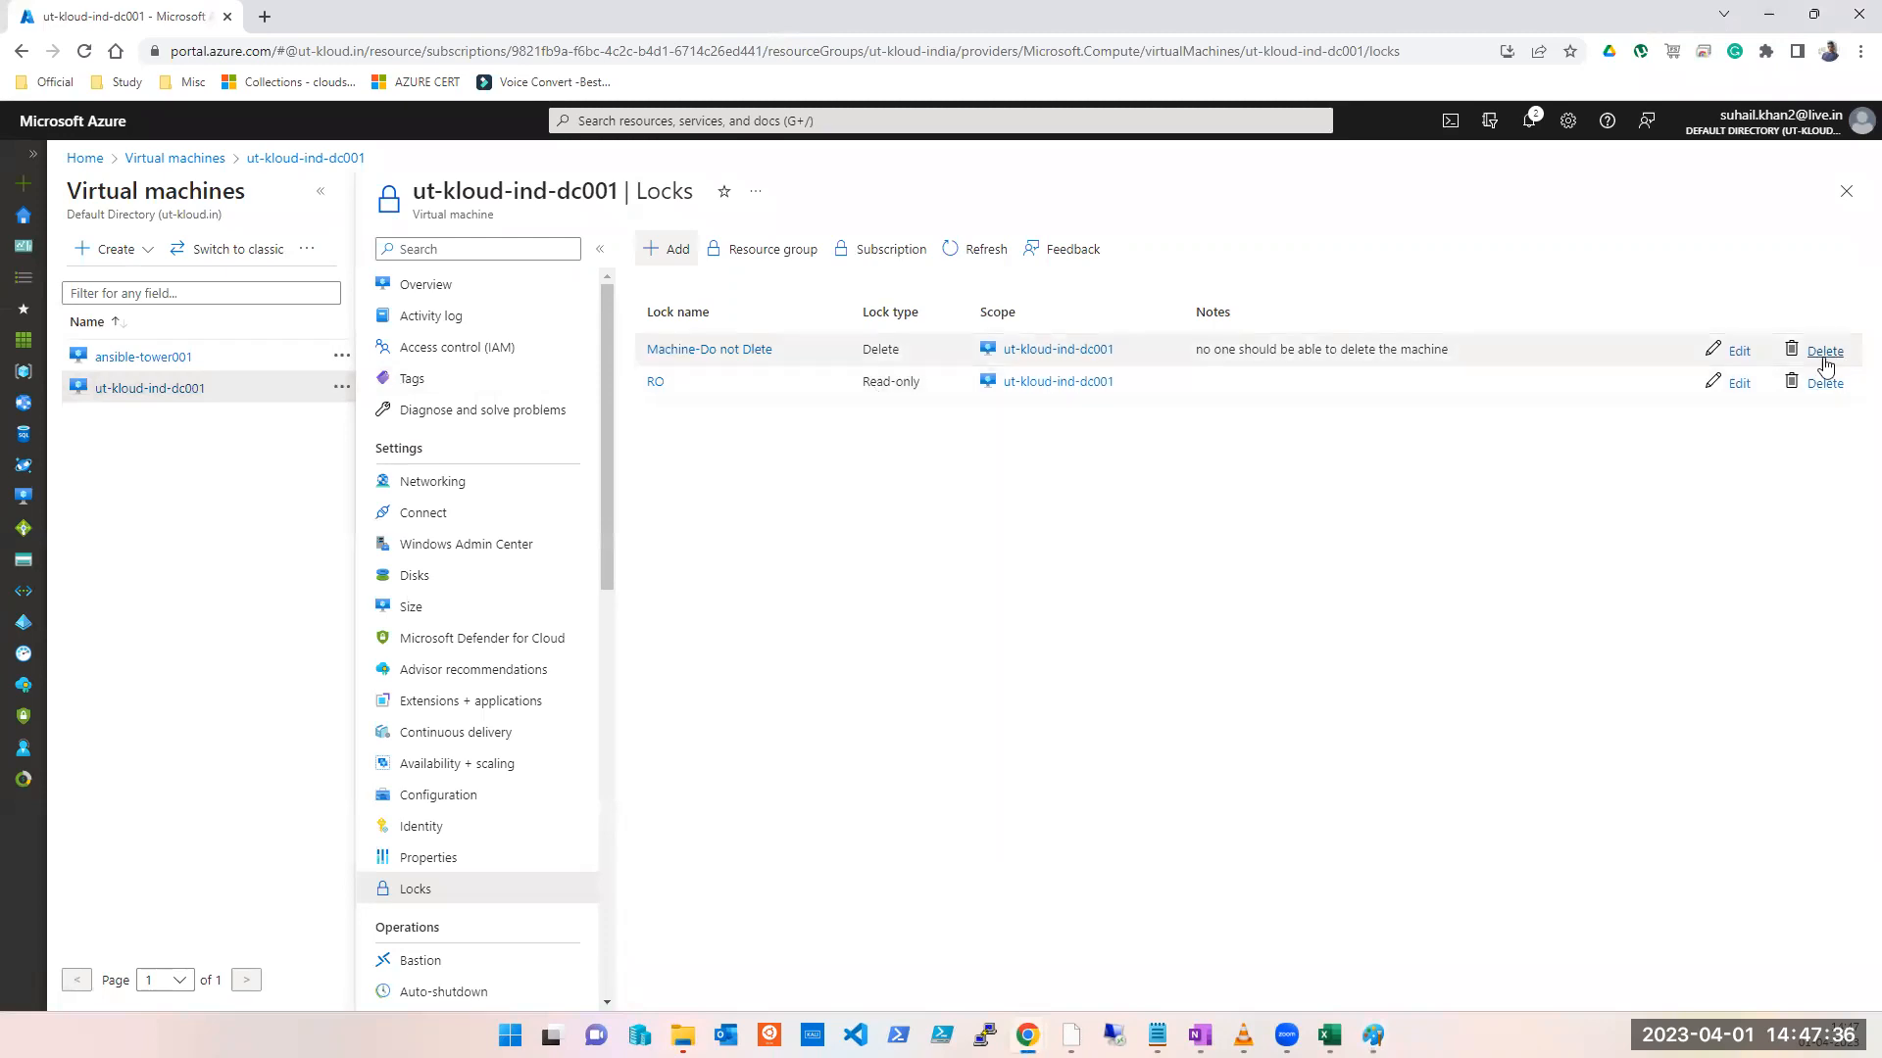
pyautogui.click(1825, 351)
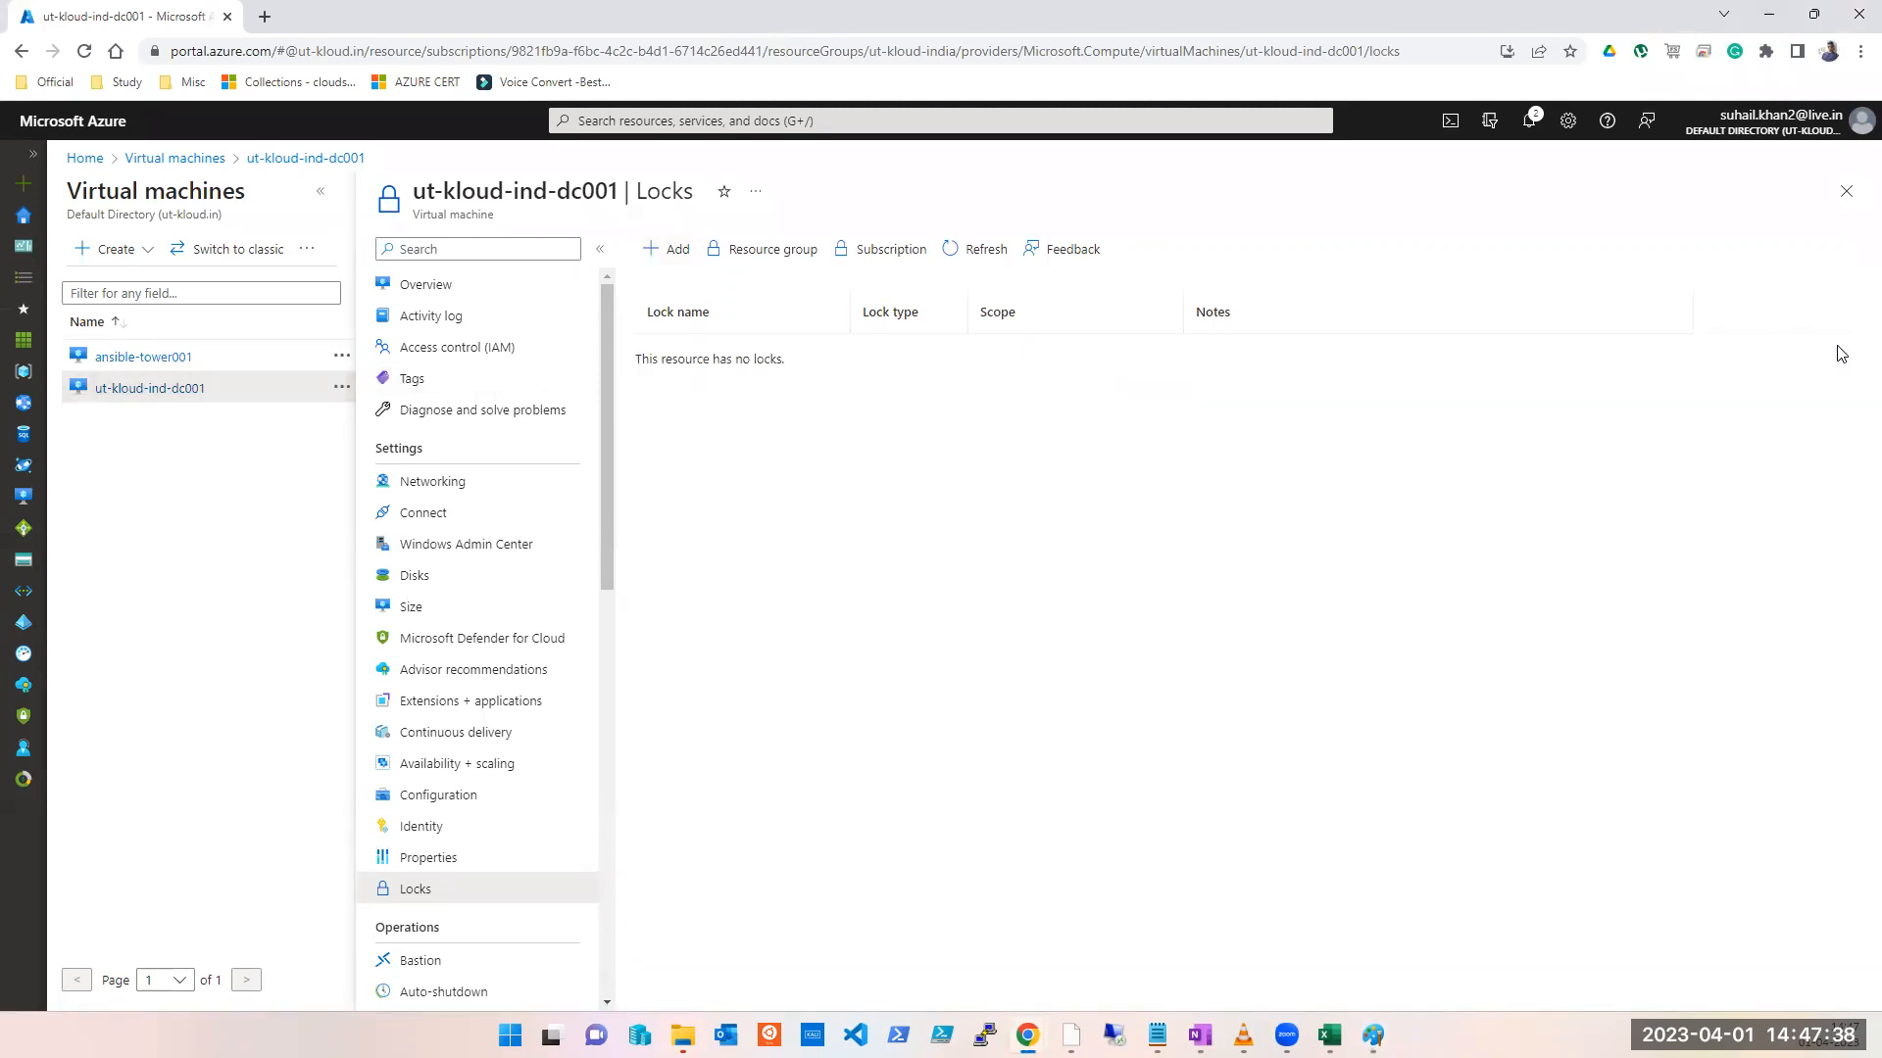
pyautogui.click(973, 250)
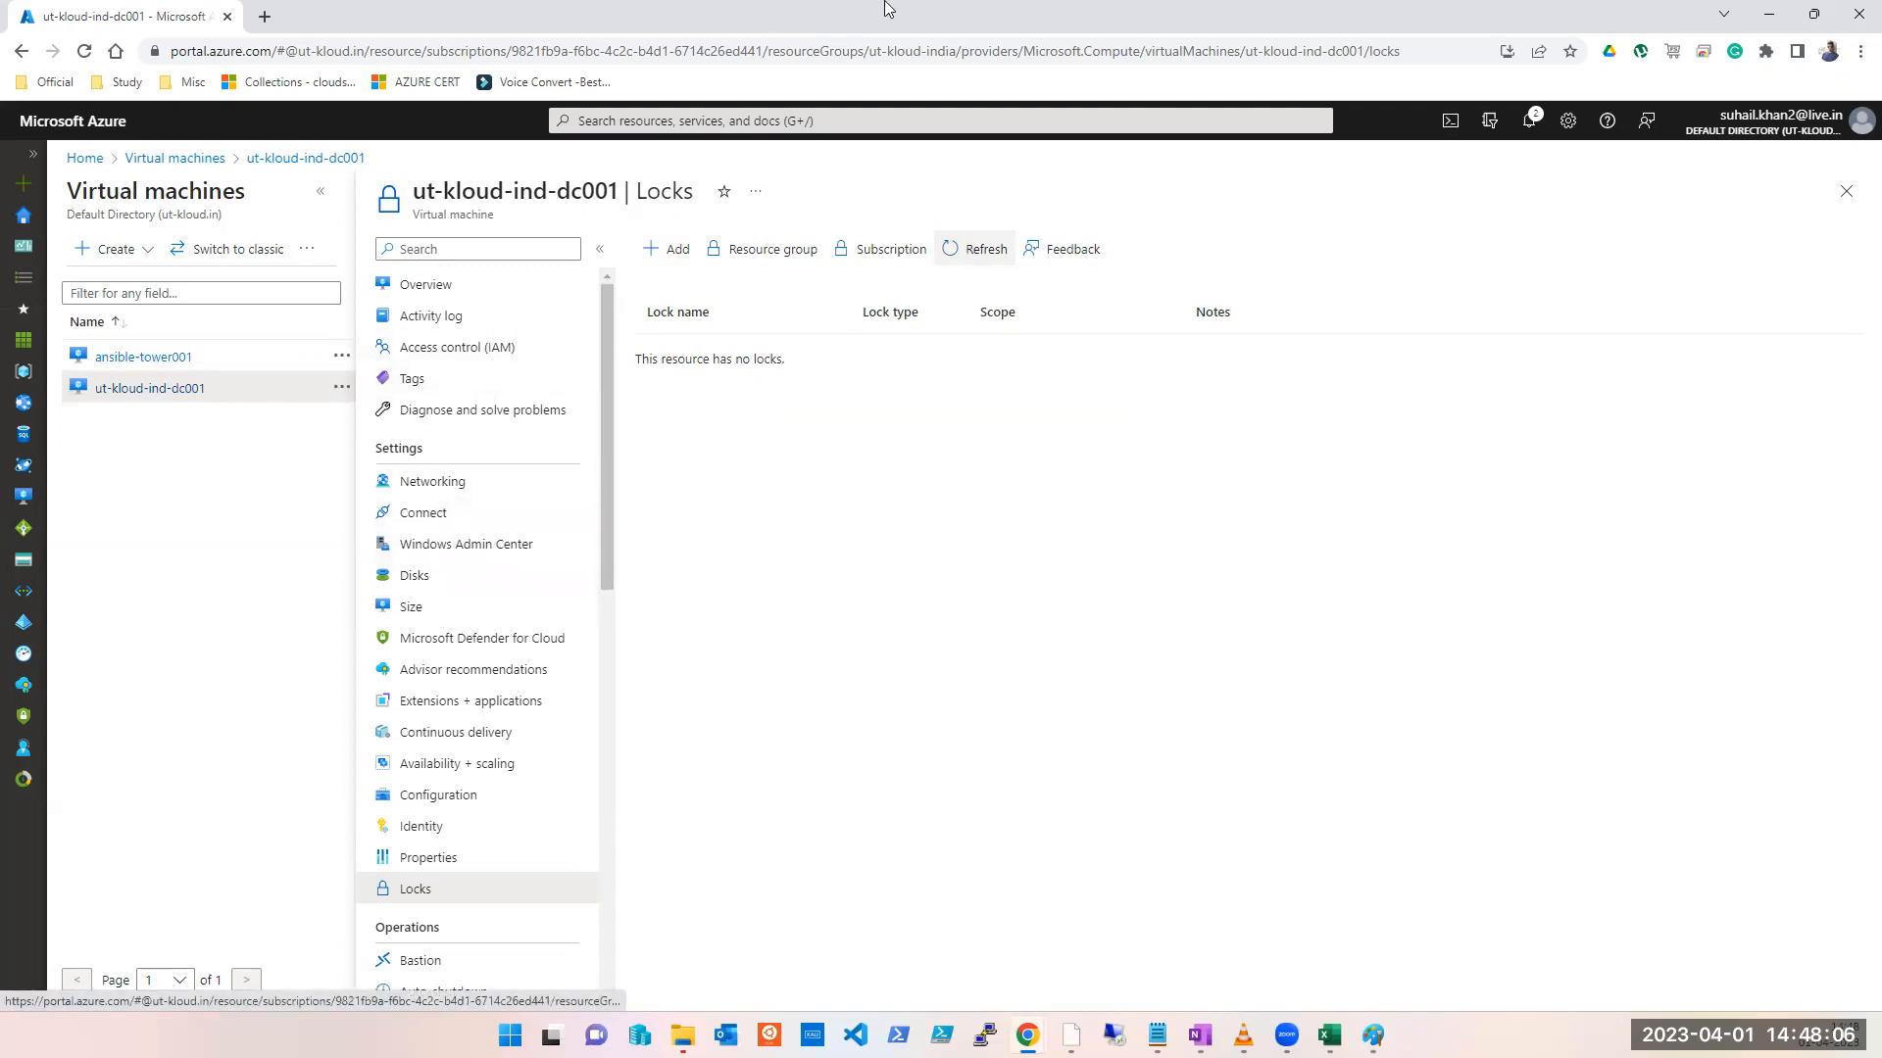
pyautogui.click(595, 17)
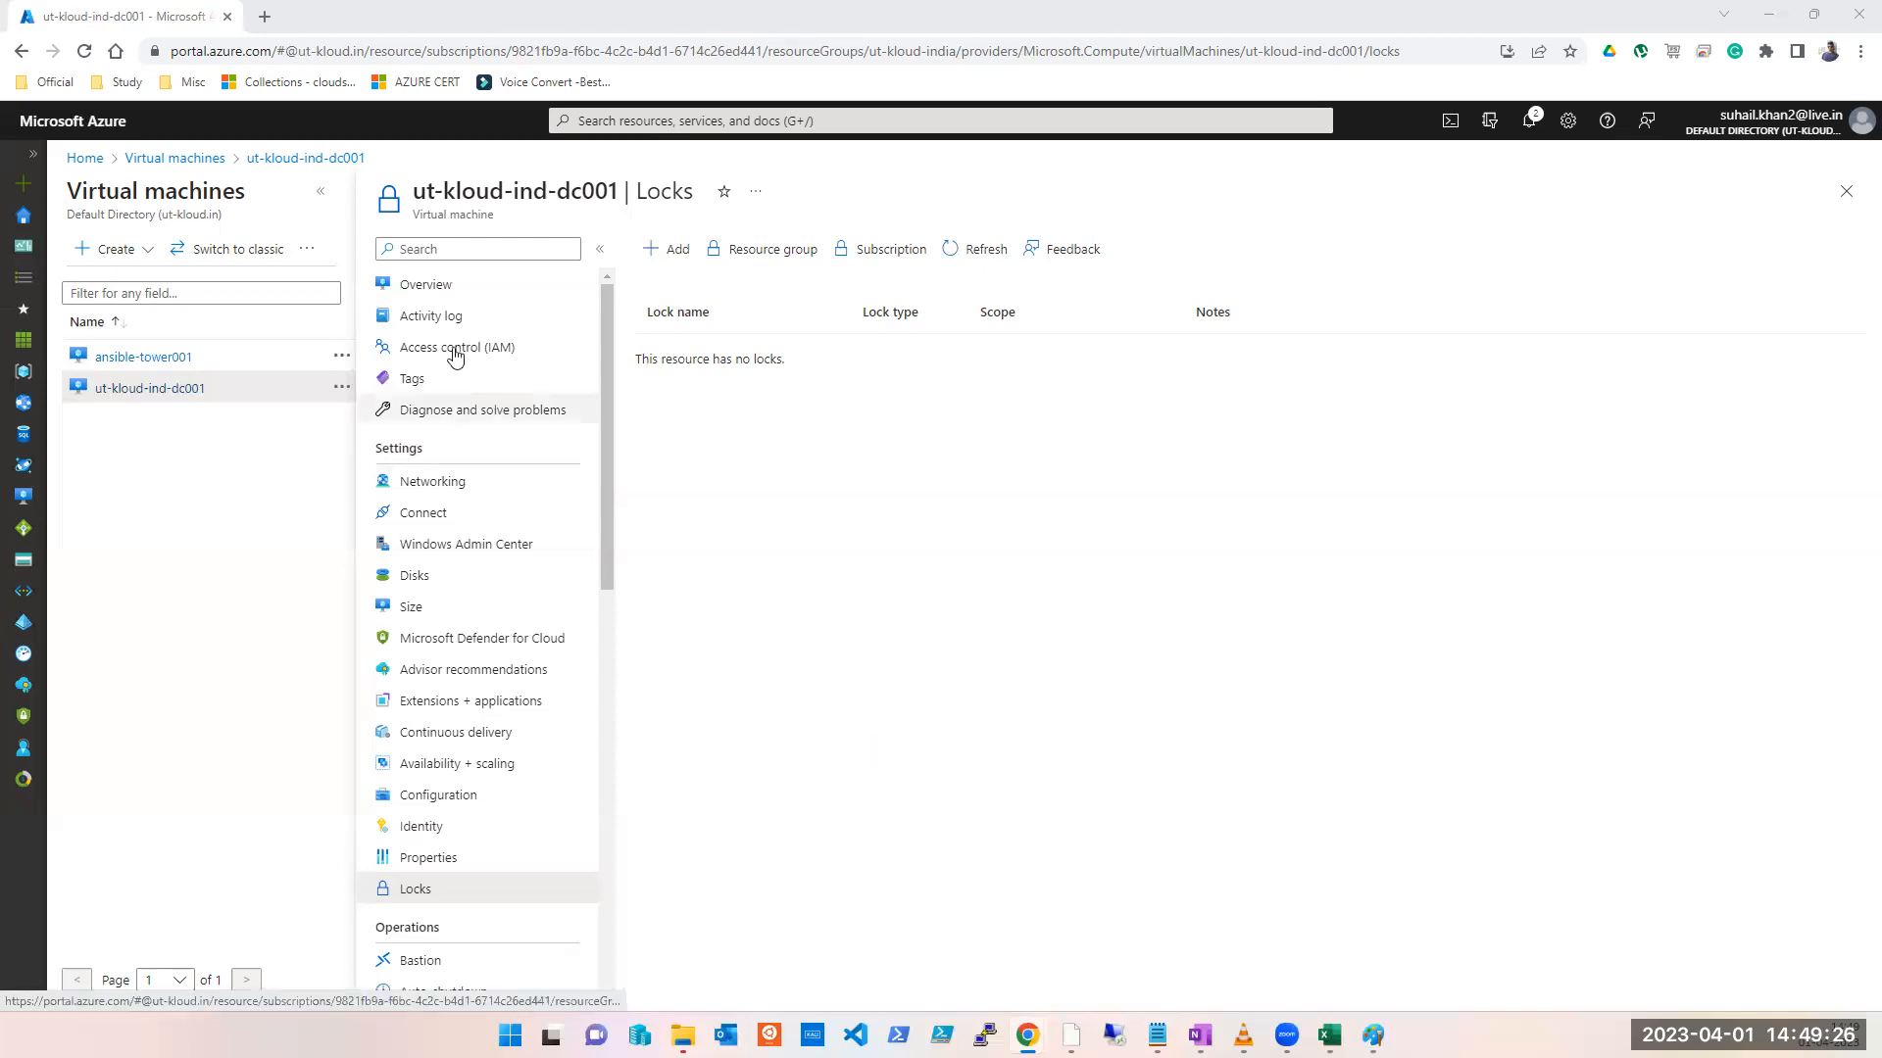
pyautogui.click(146, 395)
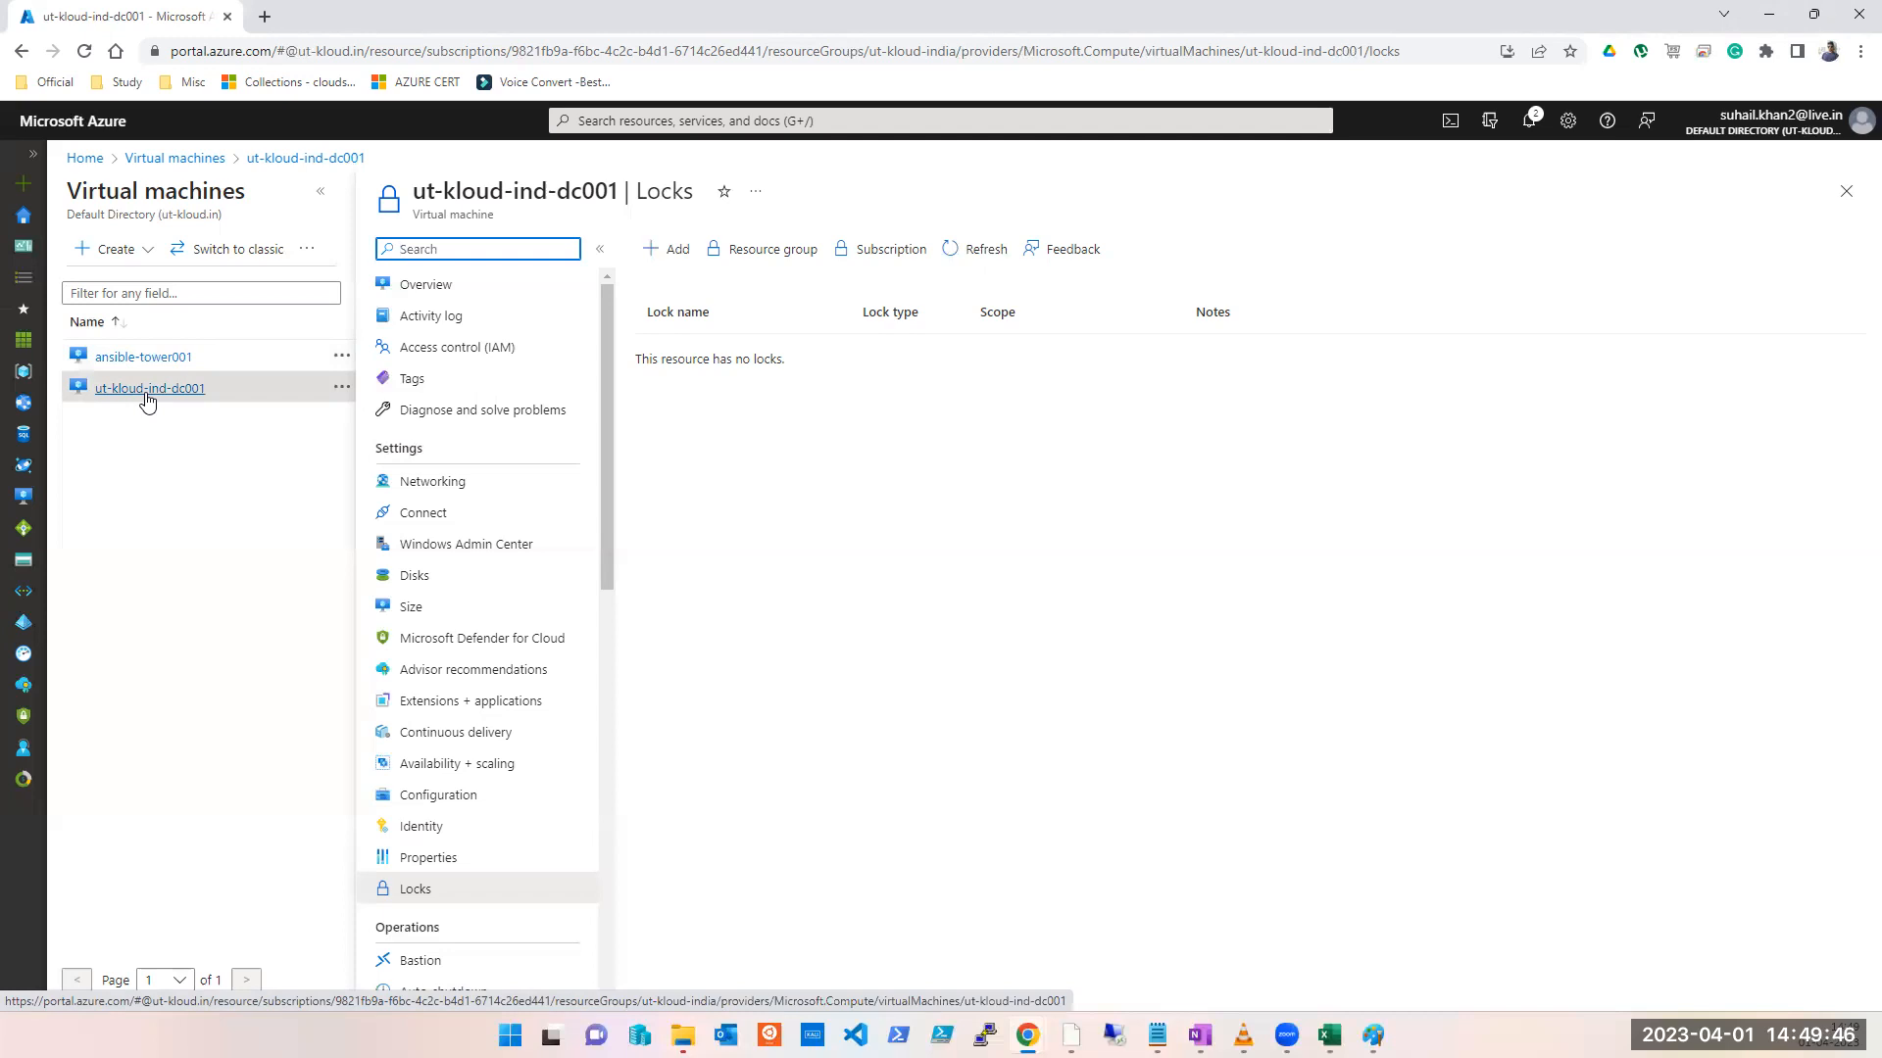
# Step: Close the Locks blade, refresh the Virtual machines list, and open the portal search dropdown
pyautogui.click(1846, 192)
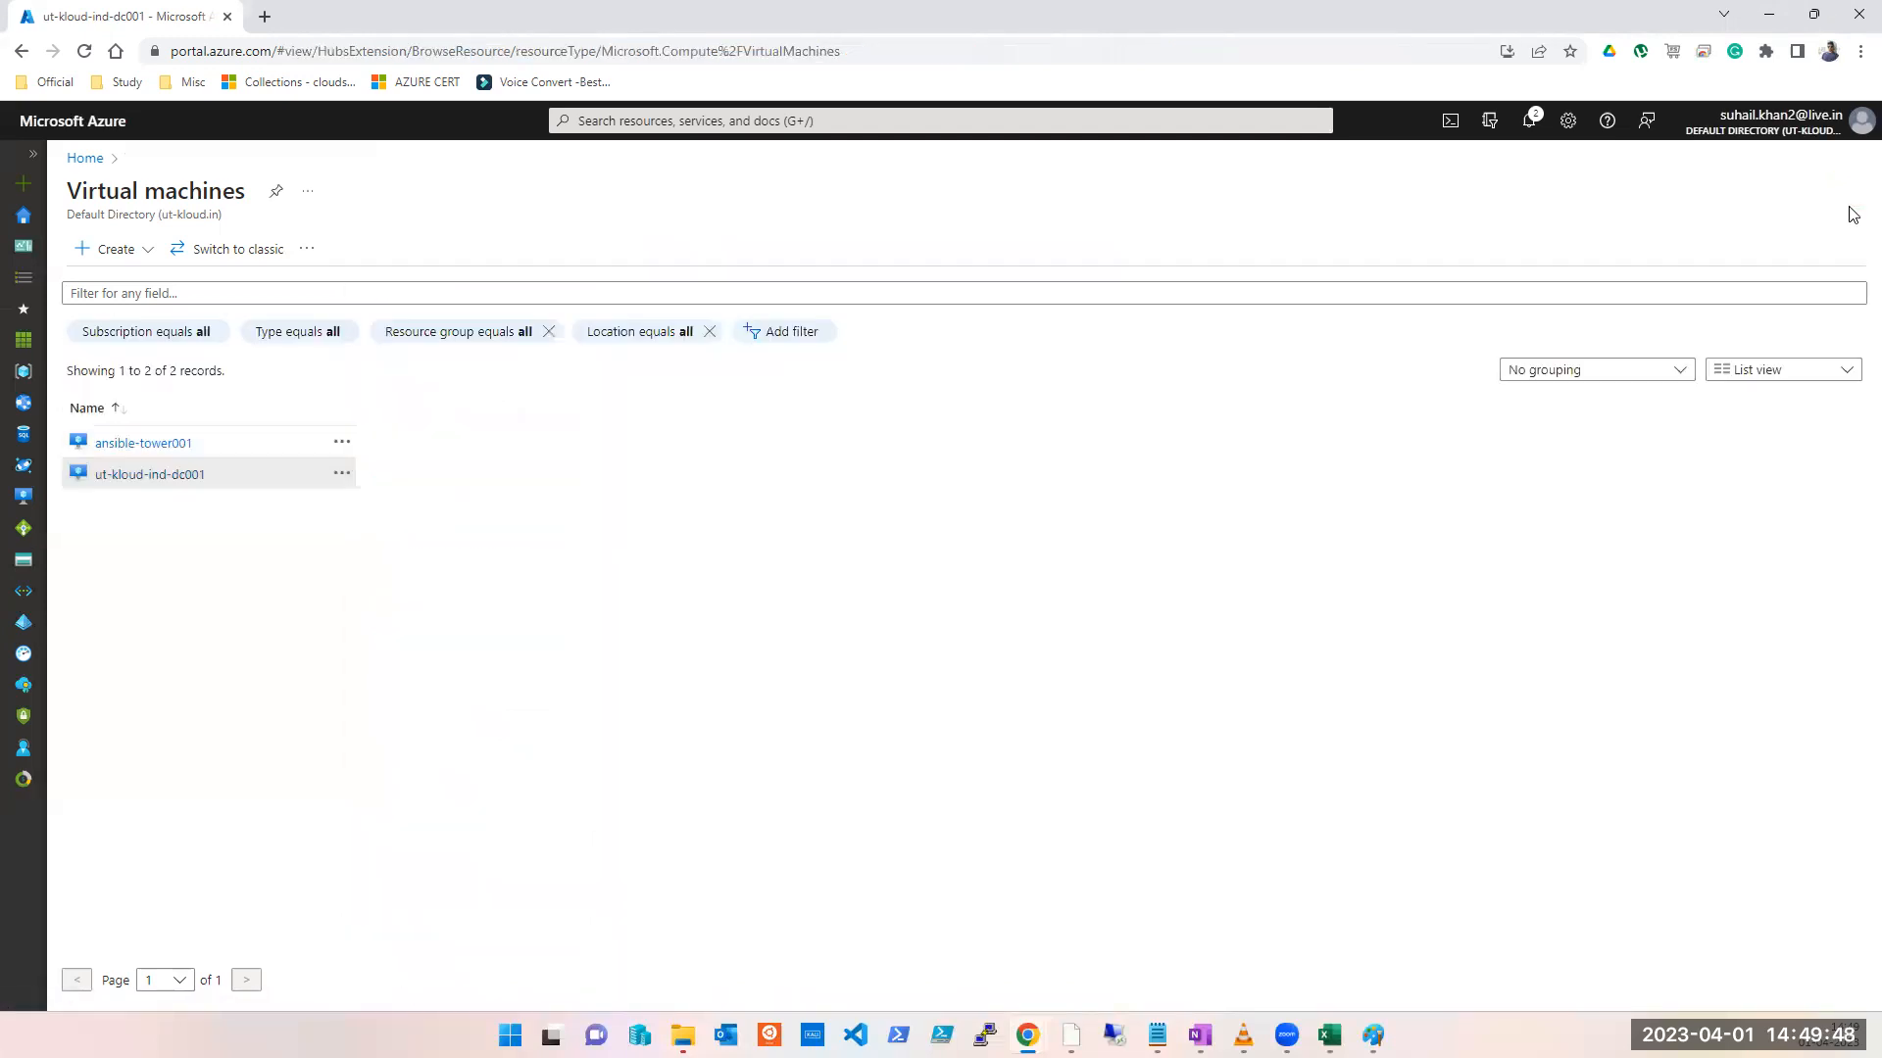
pyautogui.click(581, 256)
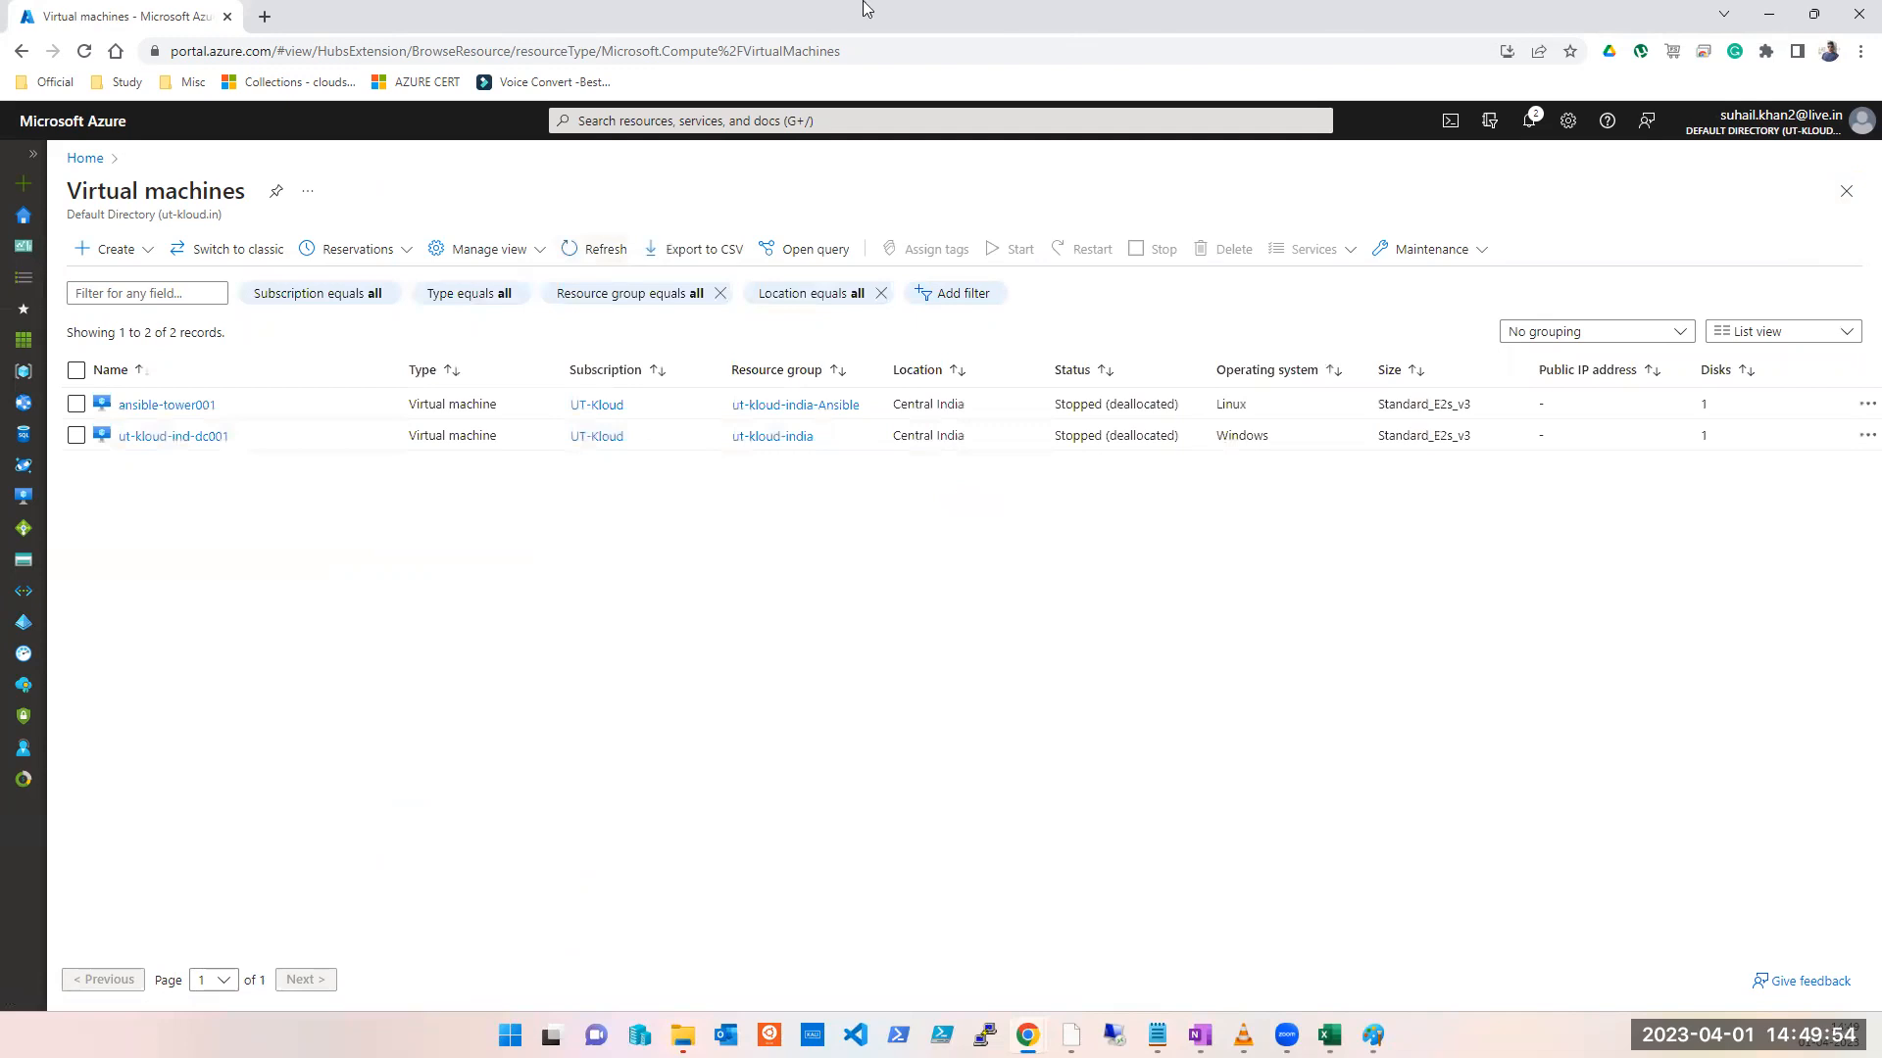
pyautogui.click(877, 63)
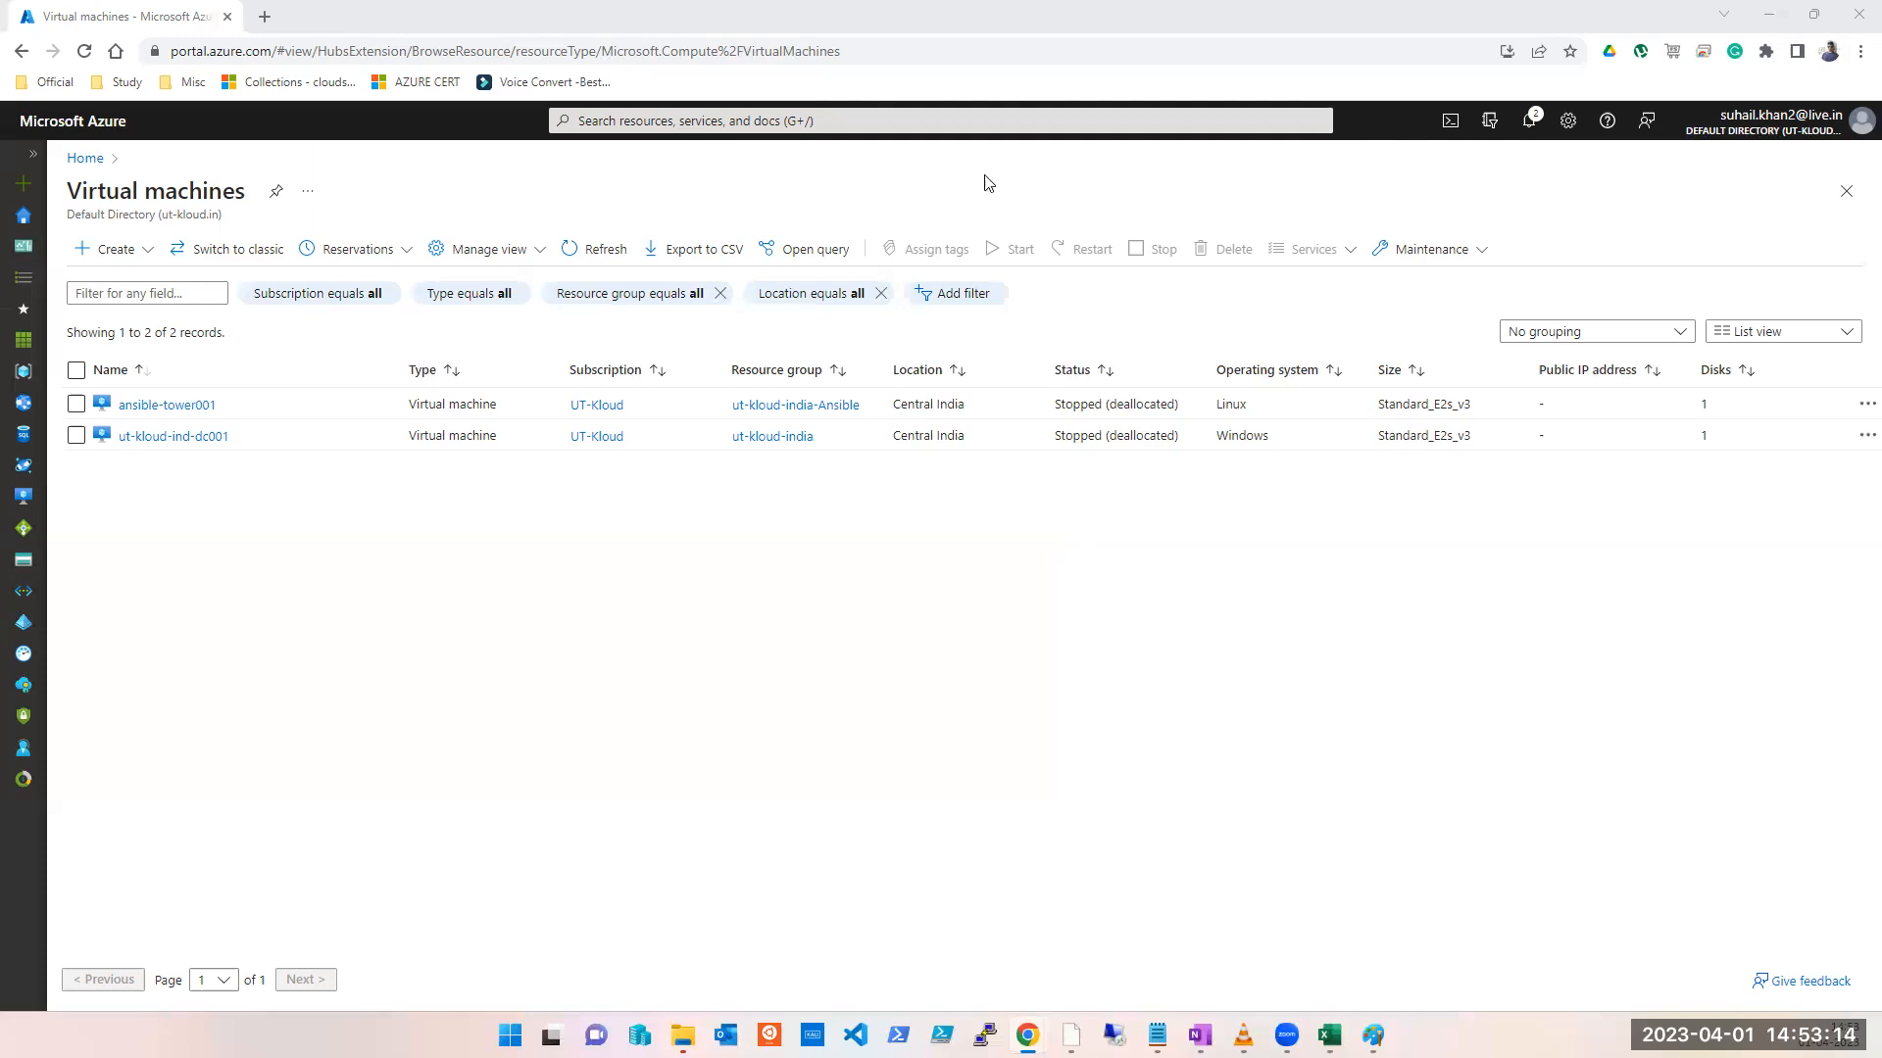
pyautogui.click(623, 120)
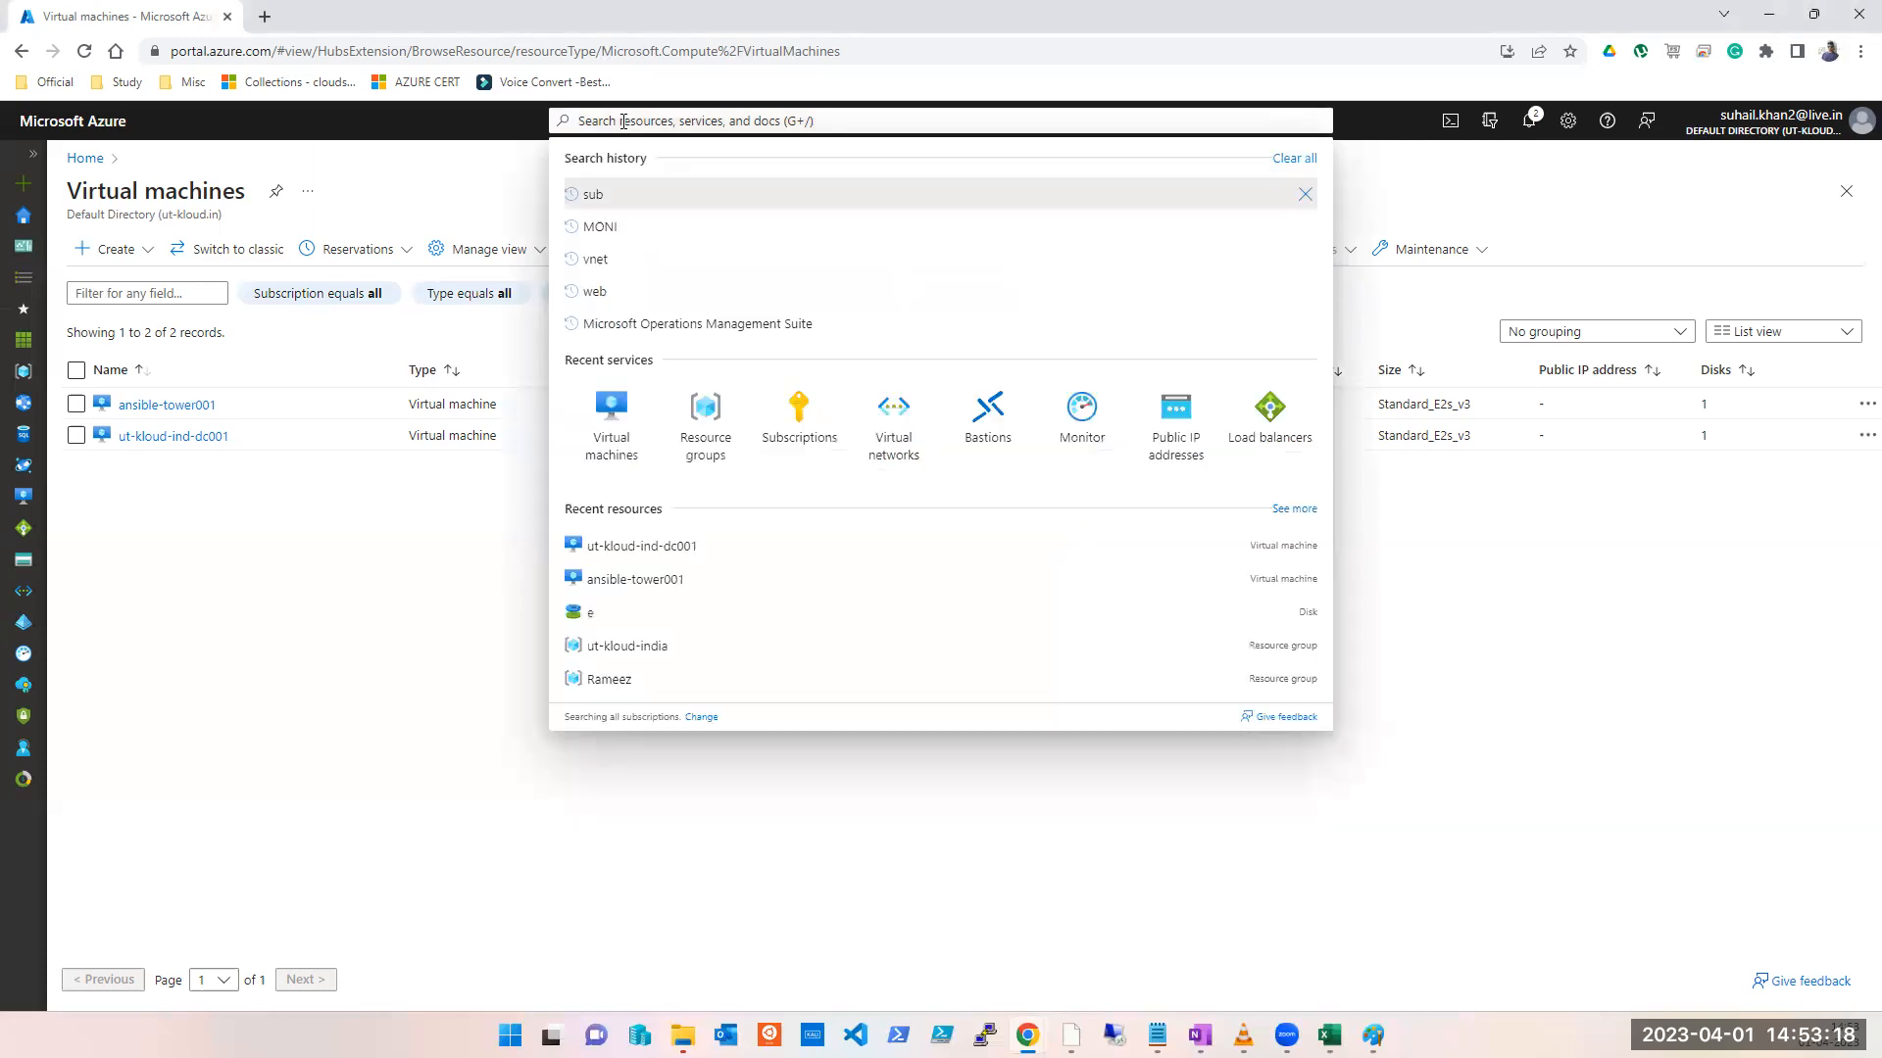
# Step: Open Add role assignment on the KEY-VAULT resource group's IAM, leaving Job function roles selected
pyautogui.click(32, 226)
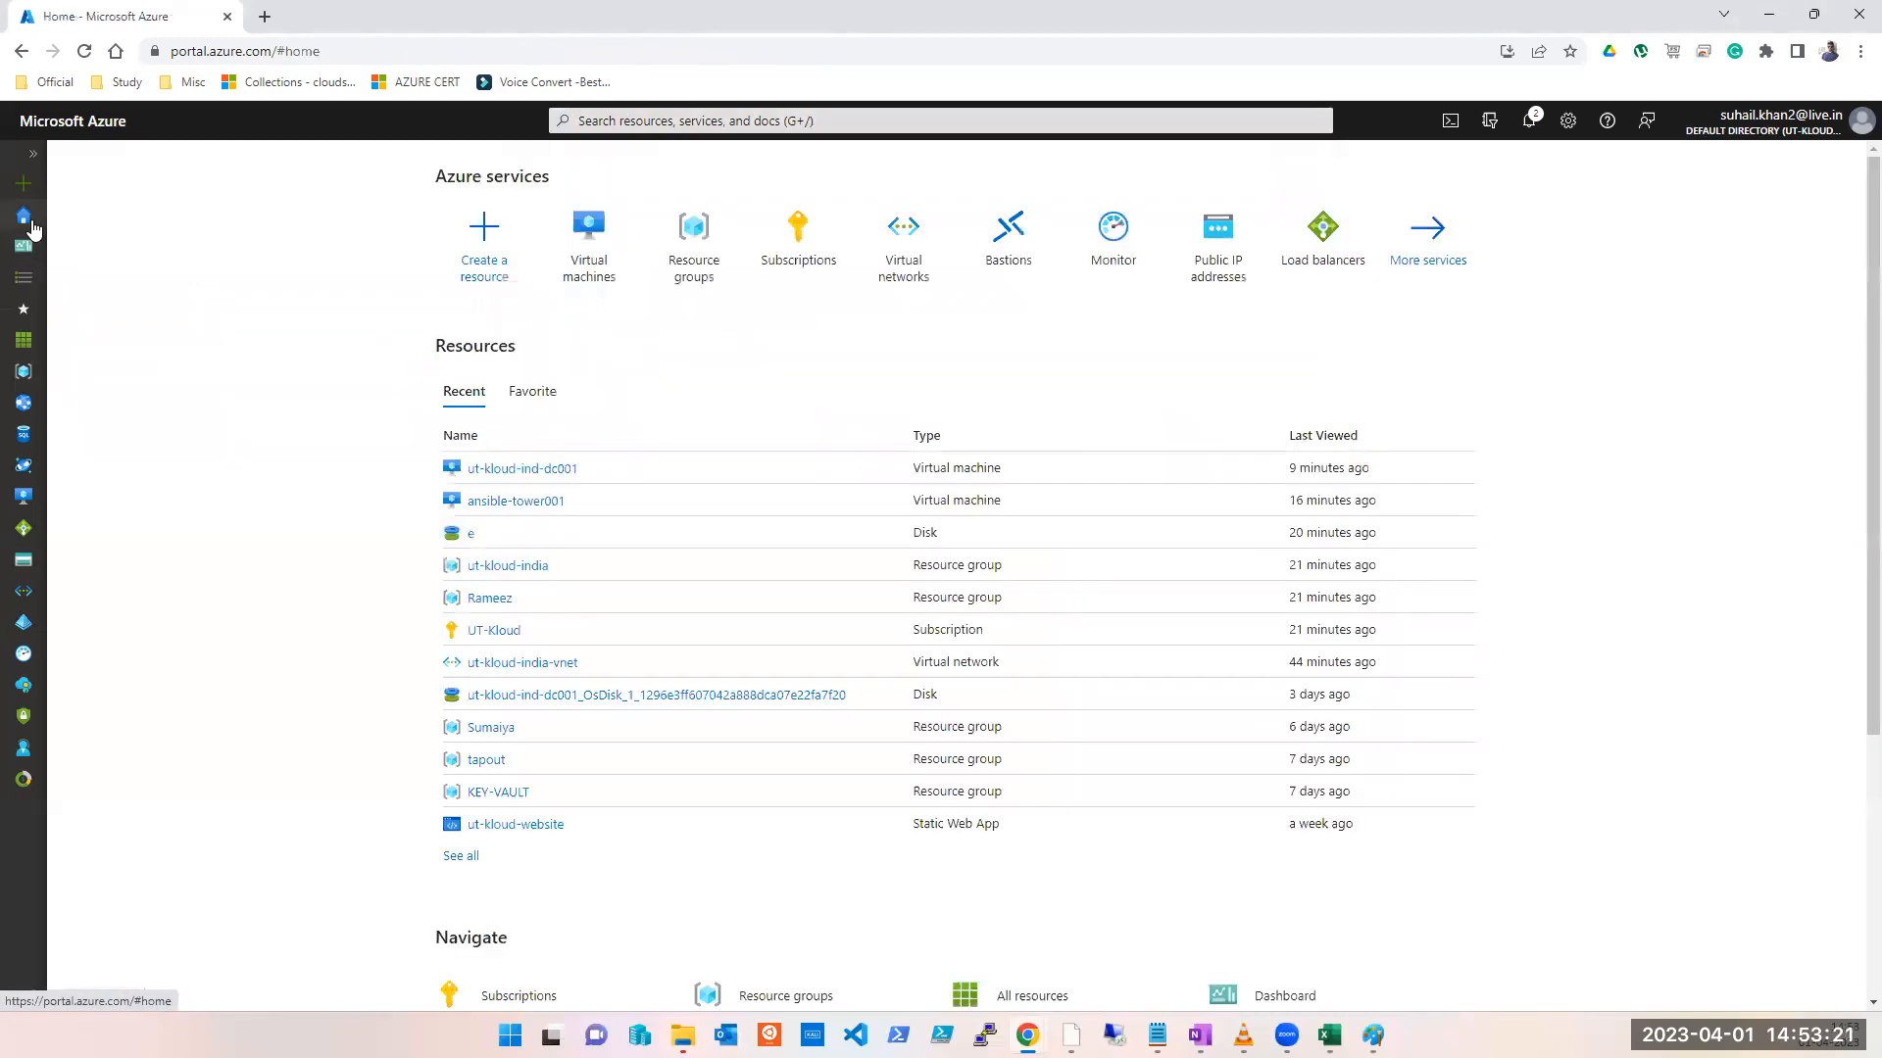
pyautogui.click(687, 257)
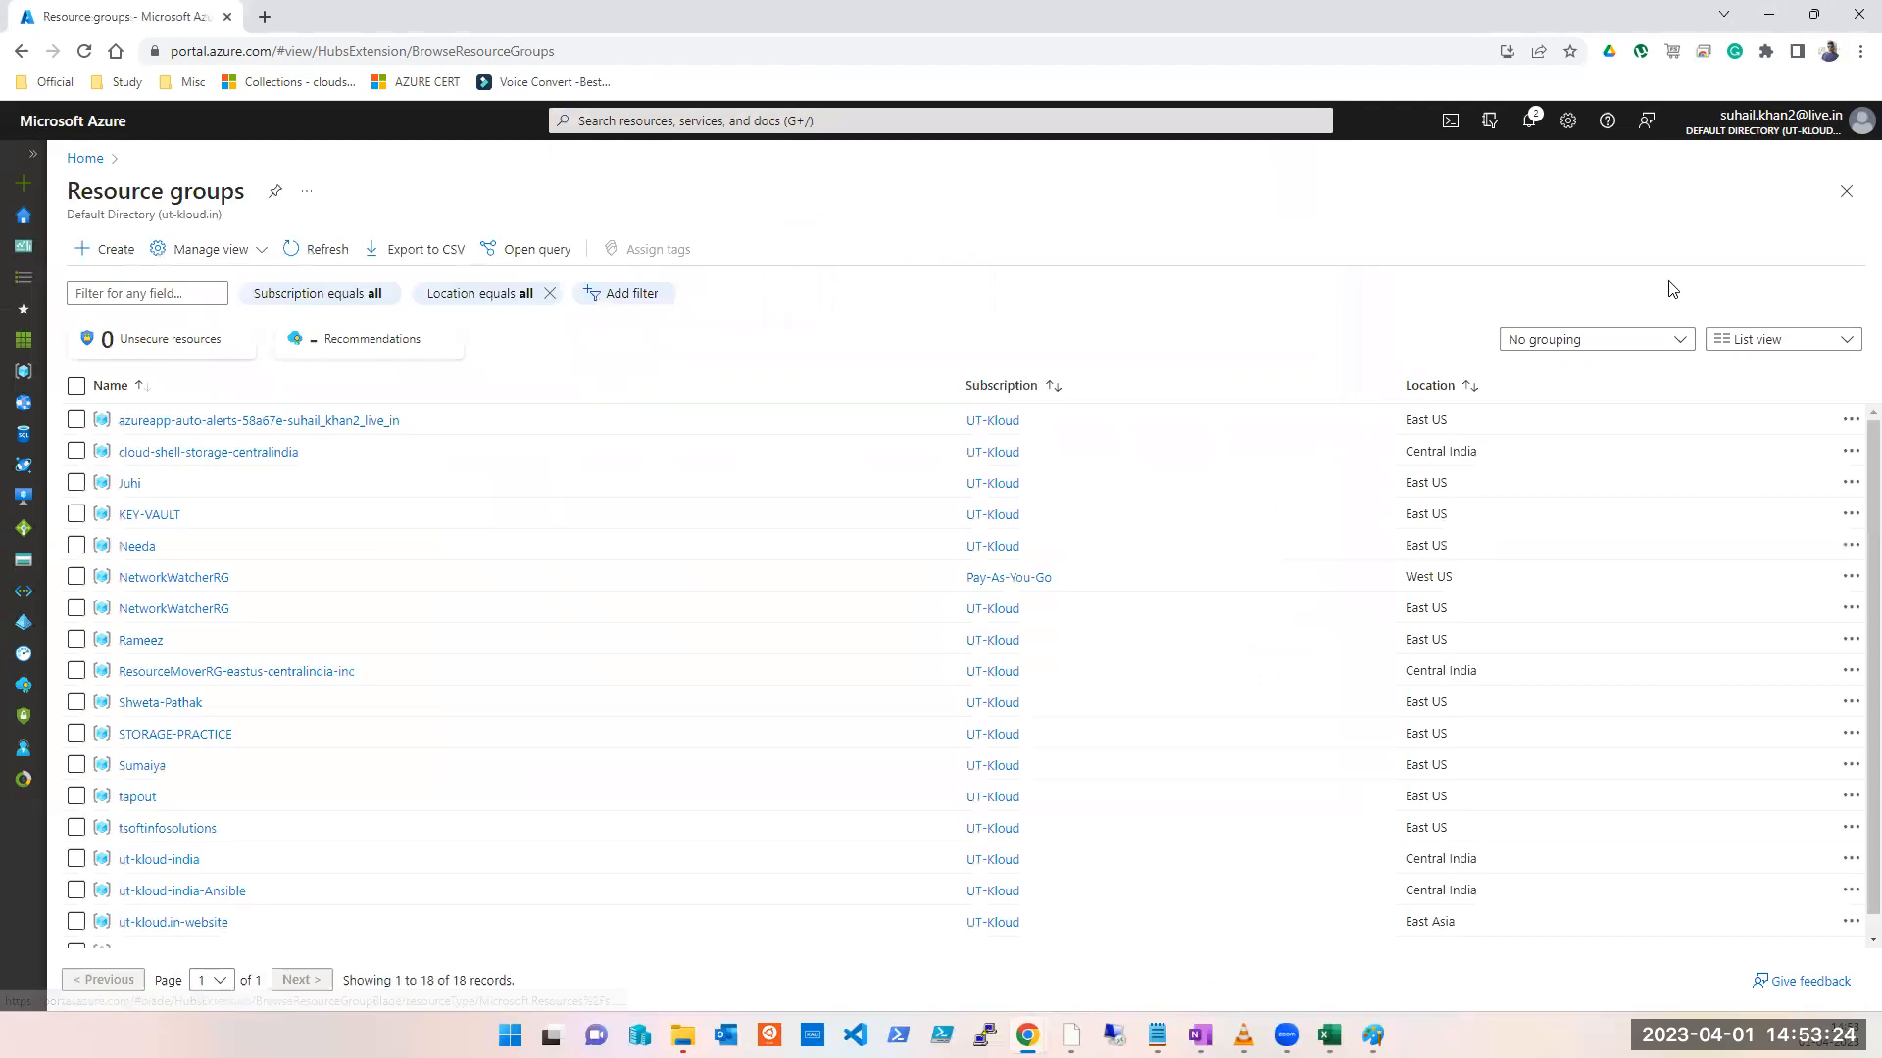
pyautogui.click(149, 514)
pyautogui.click(422, 351)
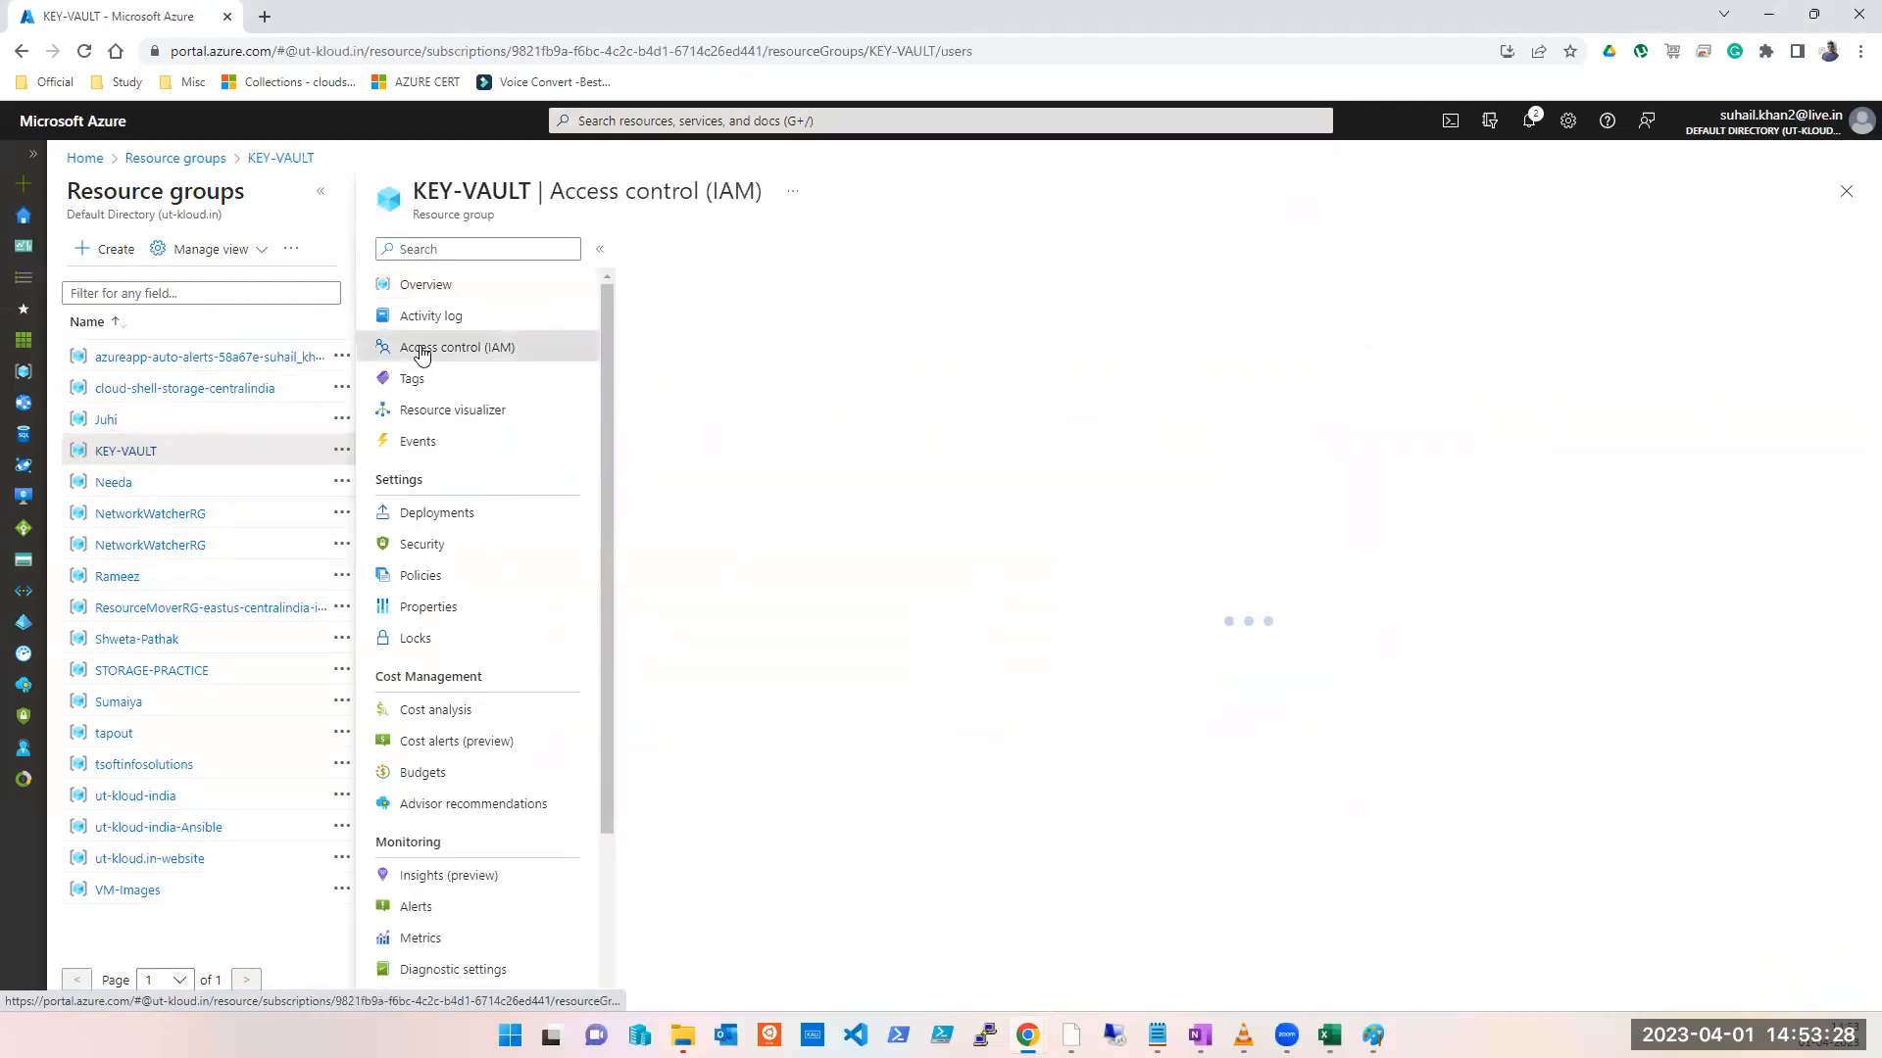
pyautogui.click(670, 249)
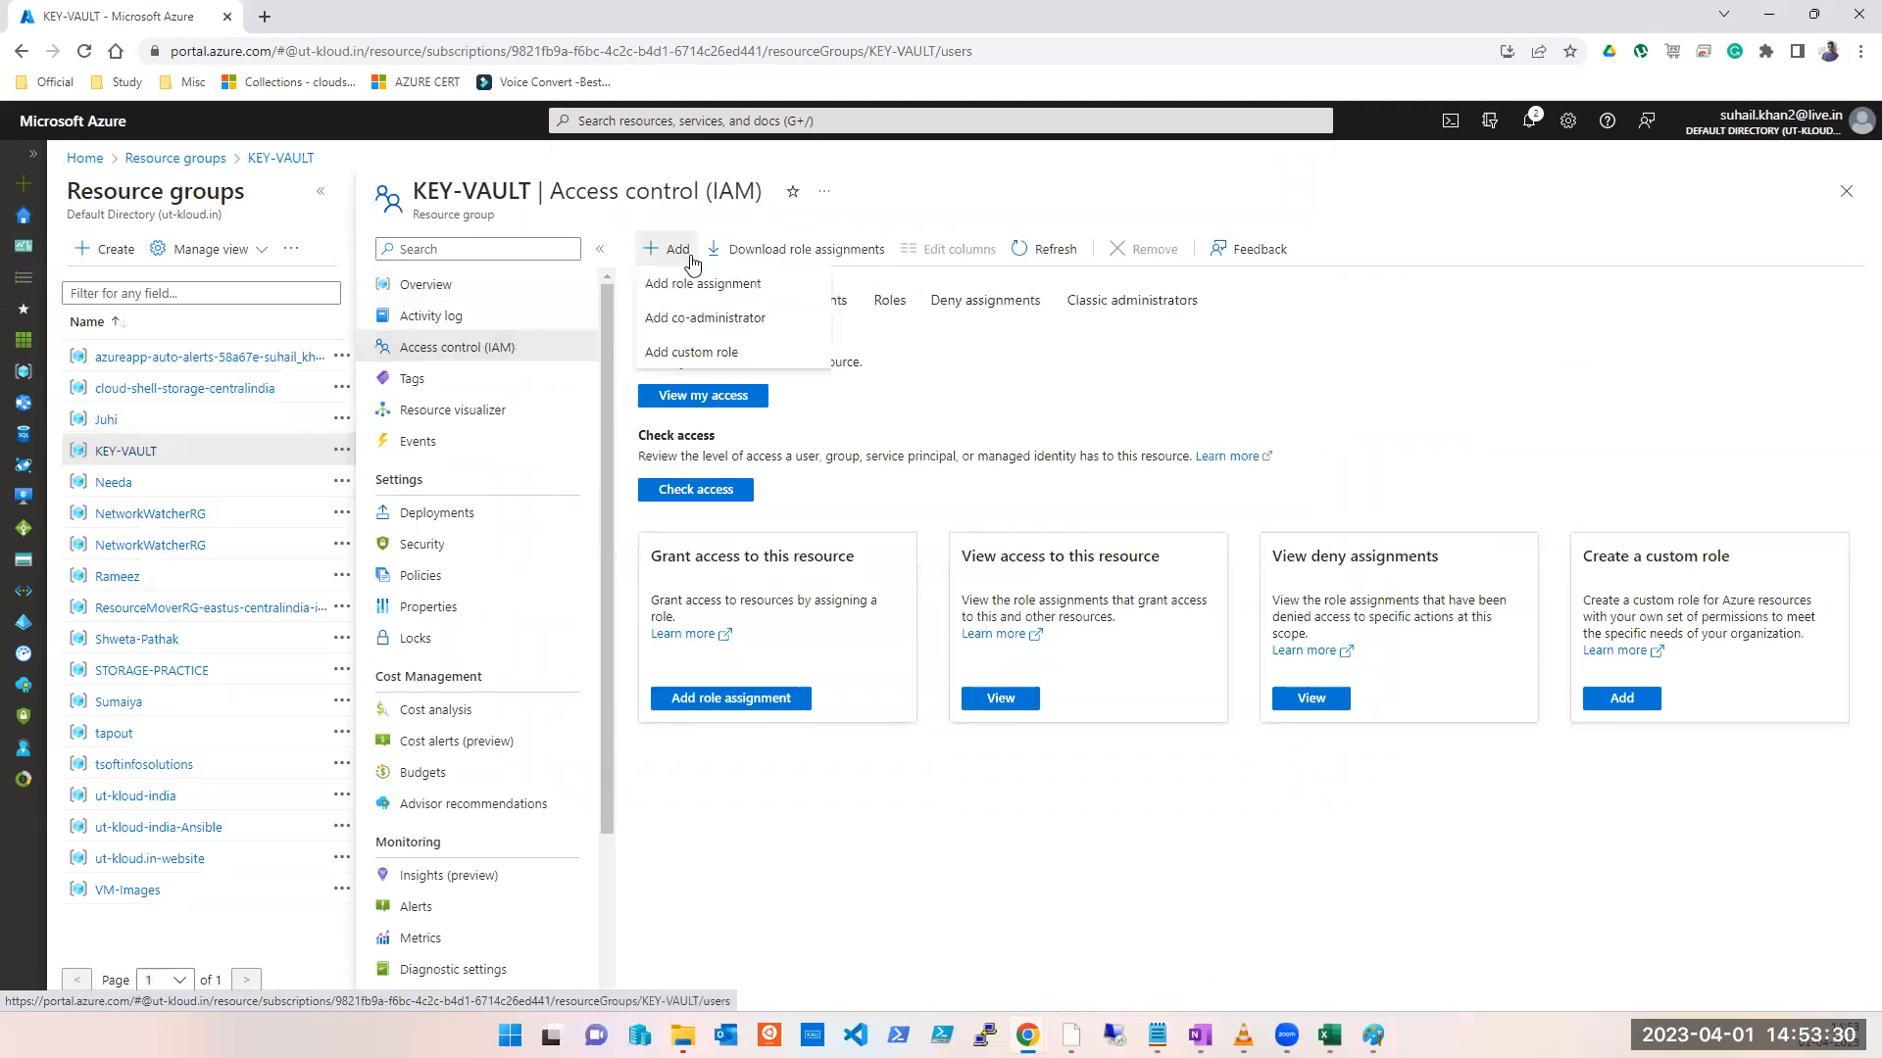
pyautogui.click(728, 290)
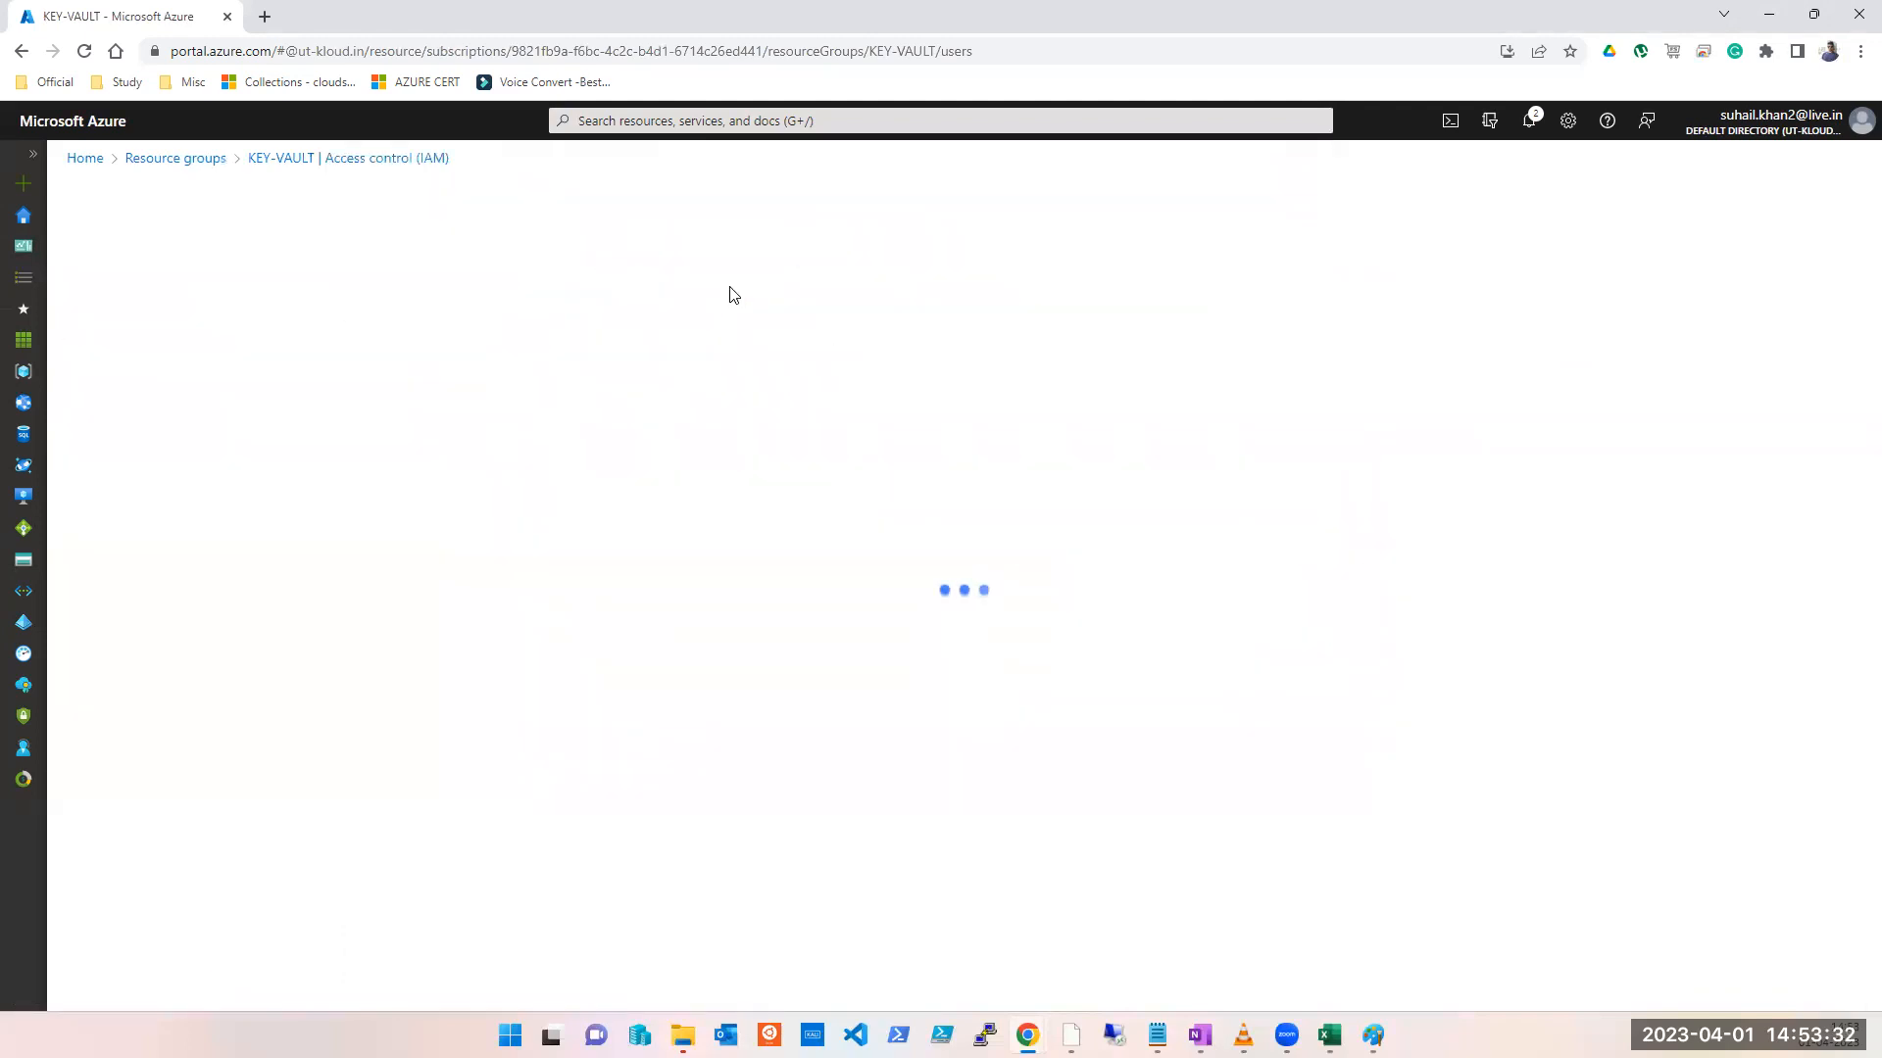
pyautogui.click(296, 387)
pyautogui.click(273, 340)
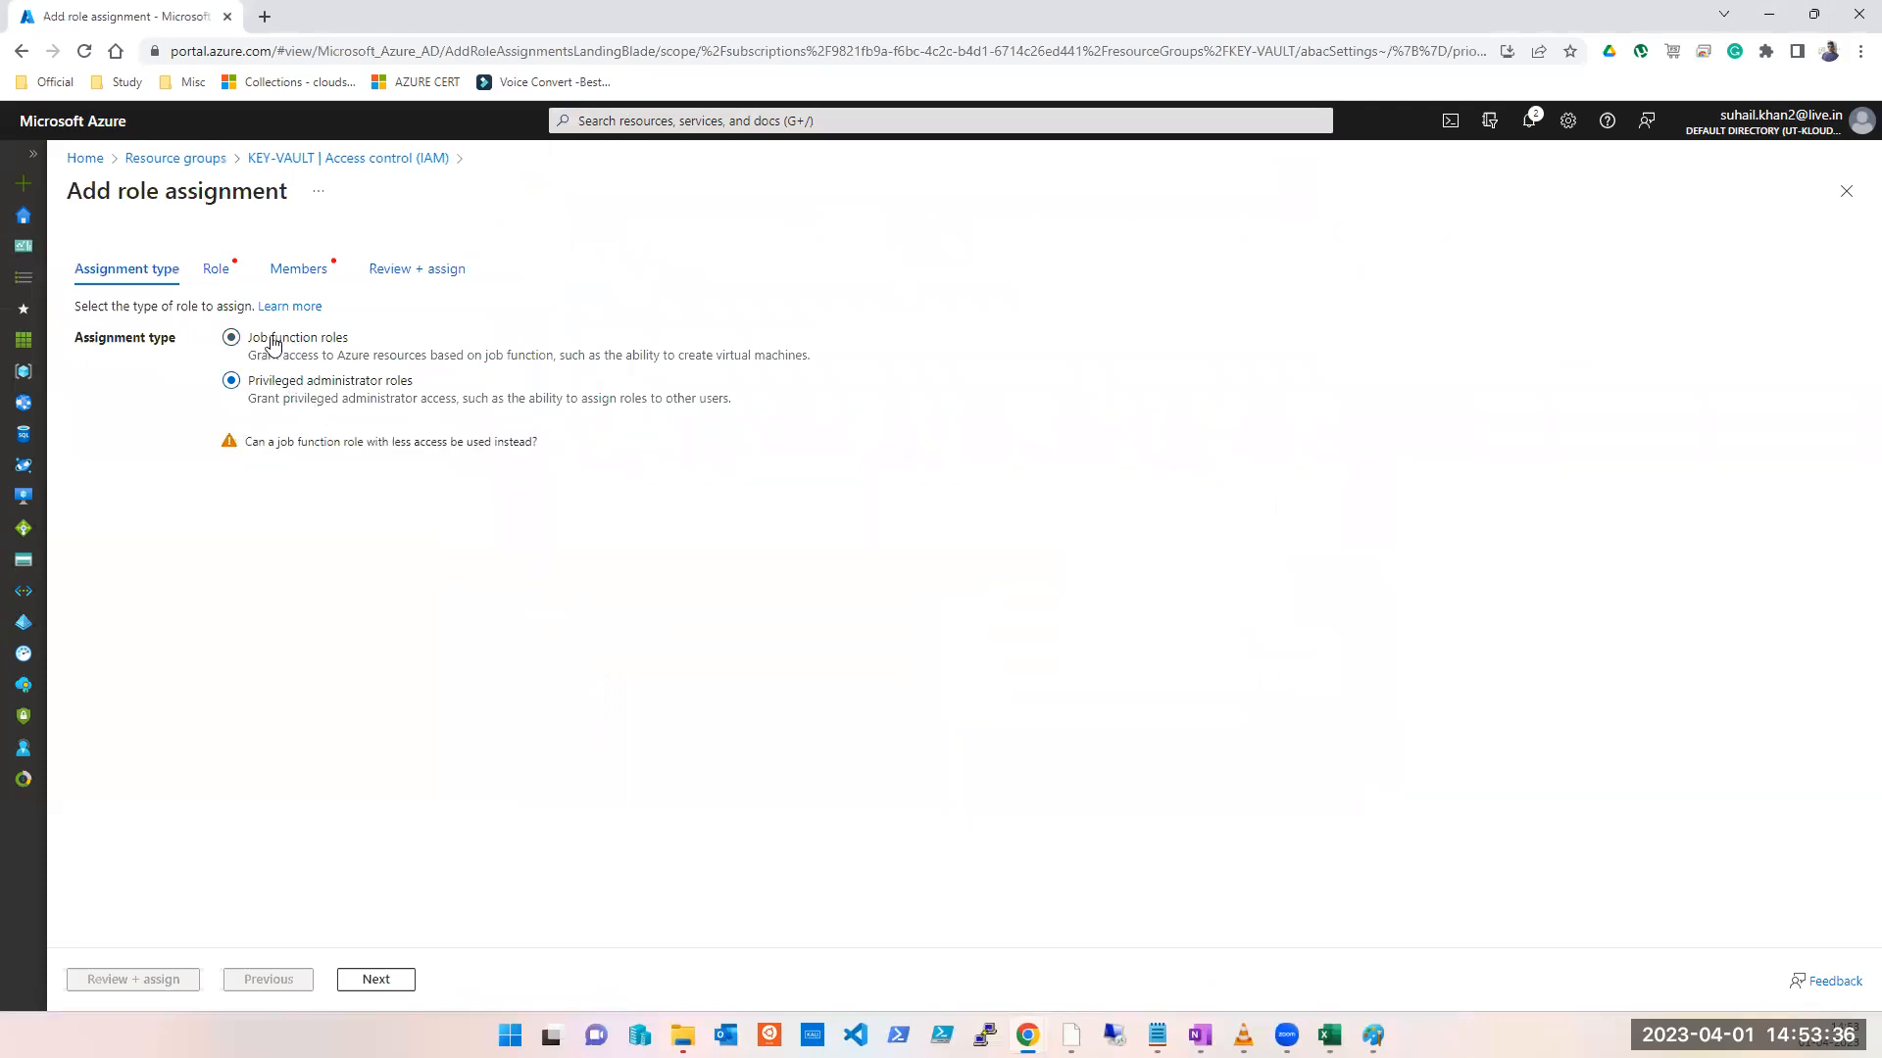
# Step: Go to the Role tab, review the Reader role's permissions, then close the Reader details
pyautogui.click(375, 979)
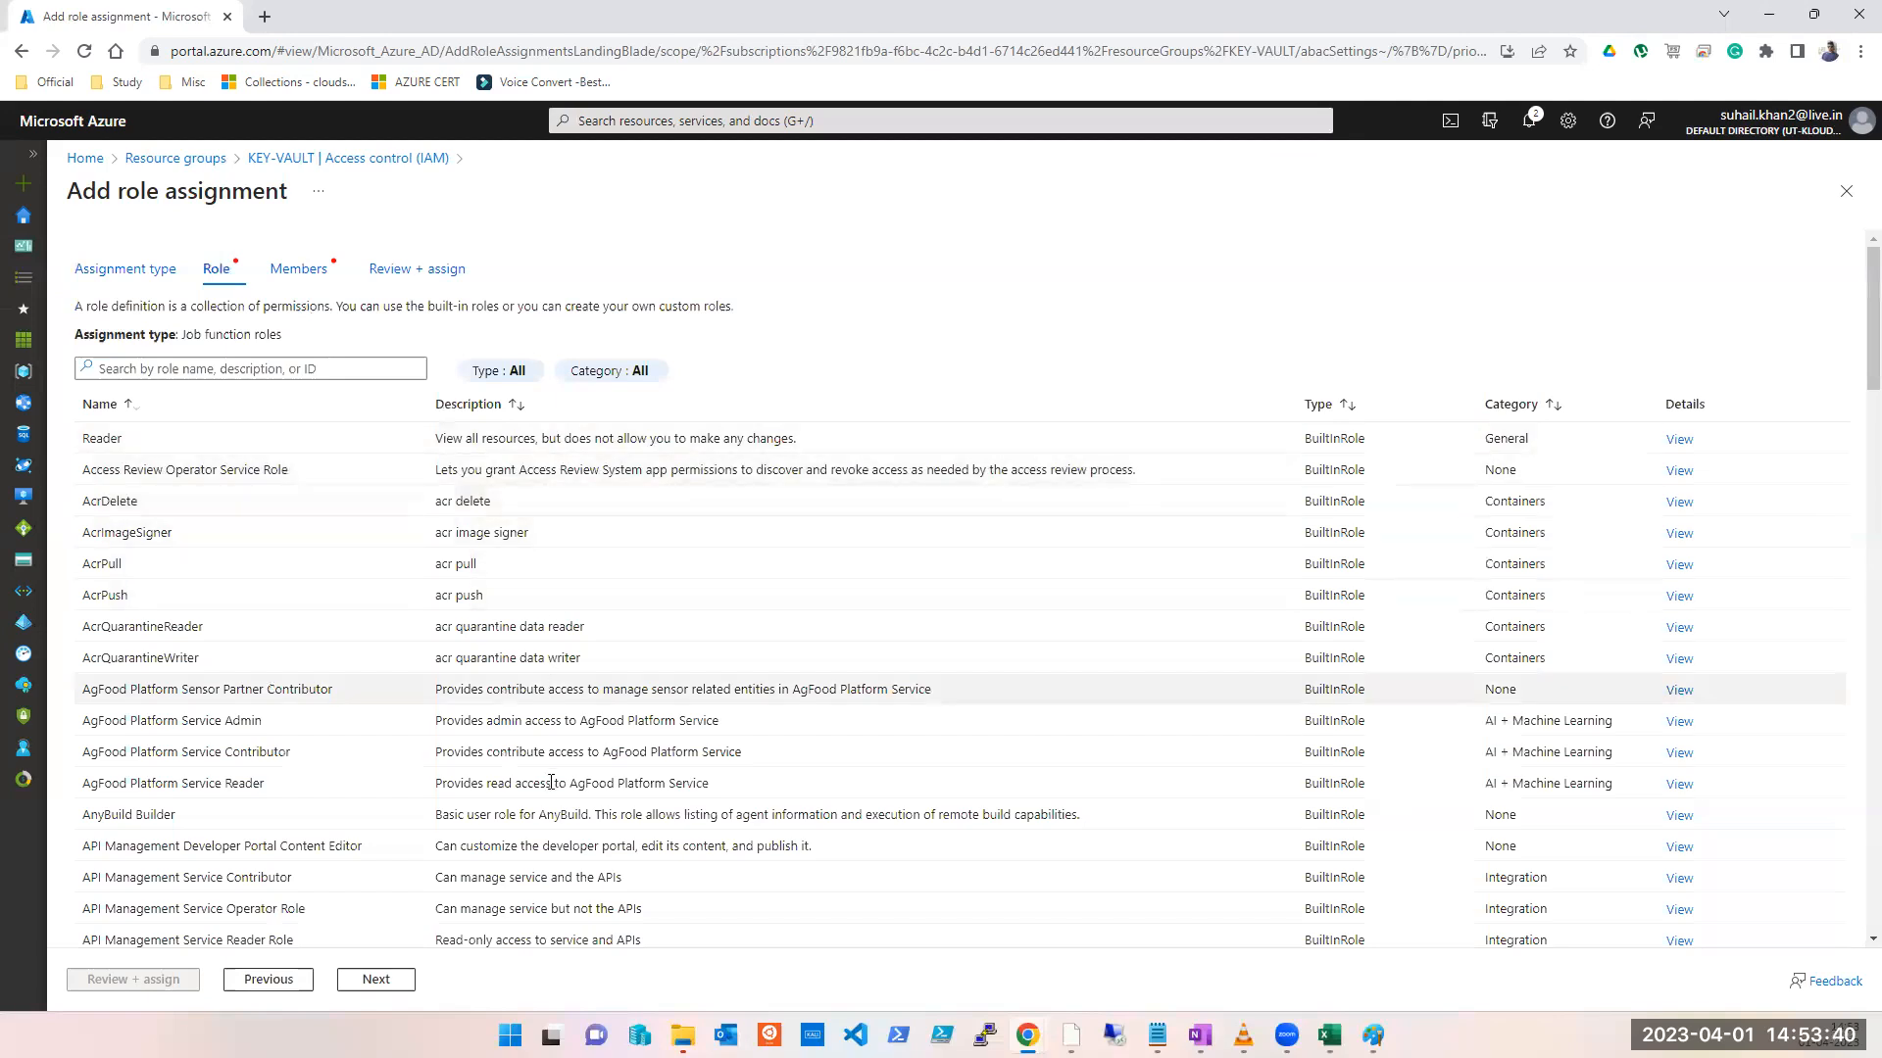
pyautogui.click(1678, 440)
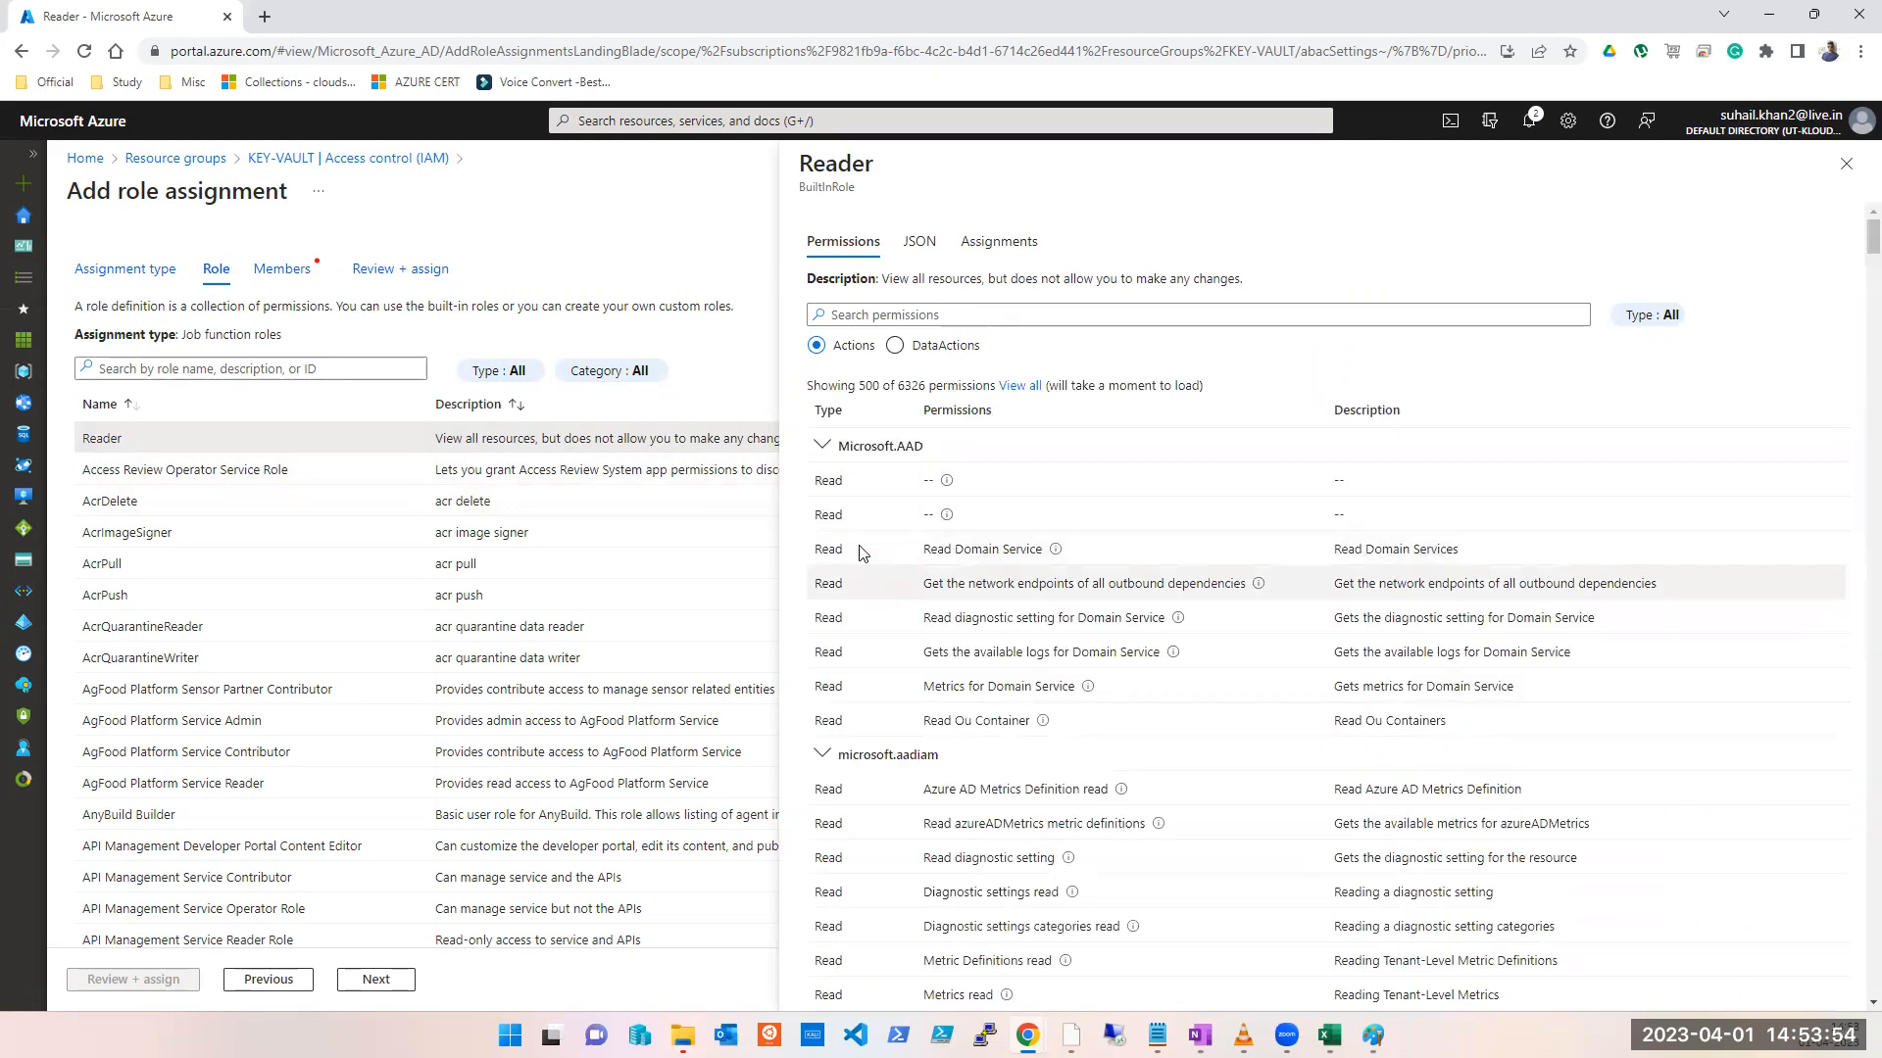
pyautogui.scroll(-10, 1082, 590)
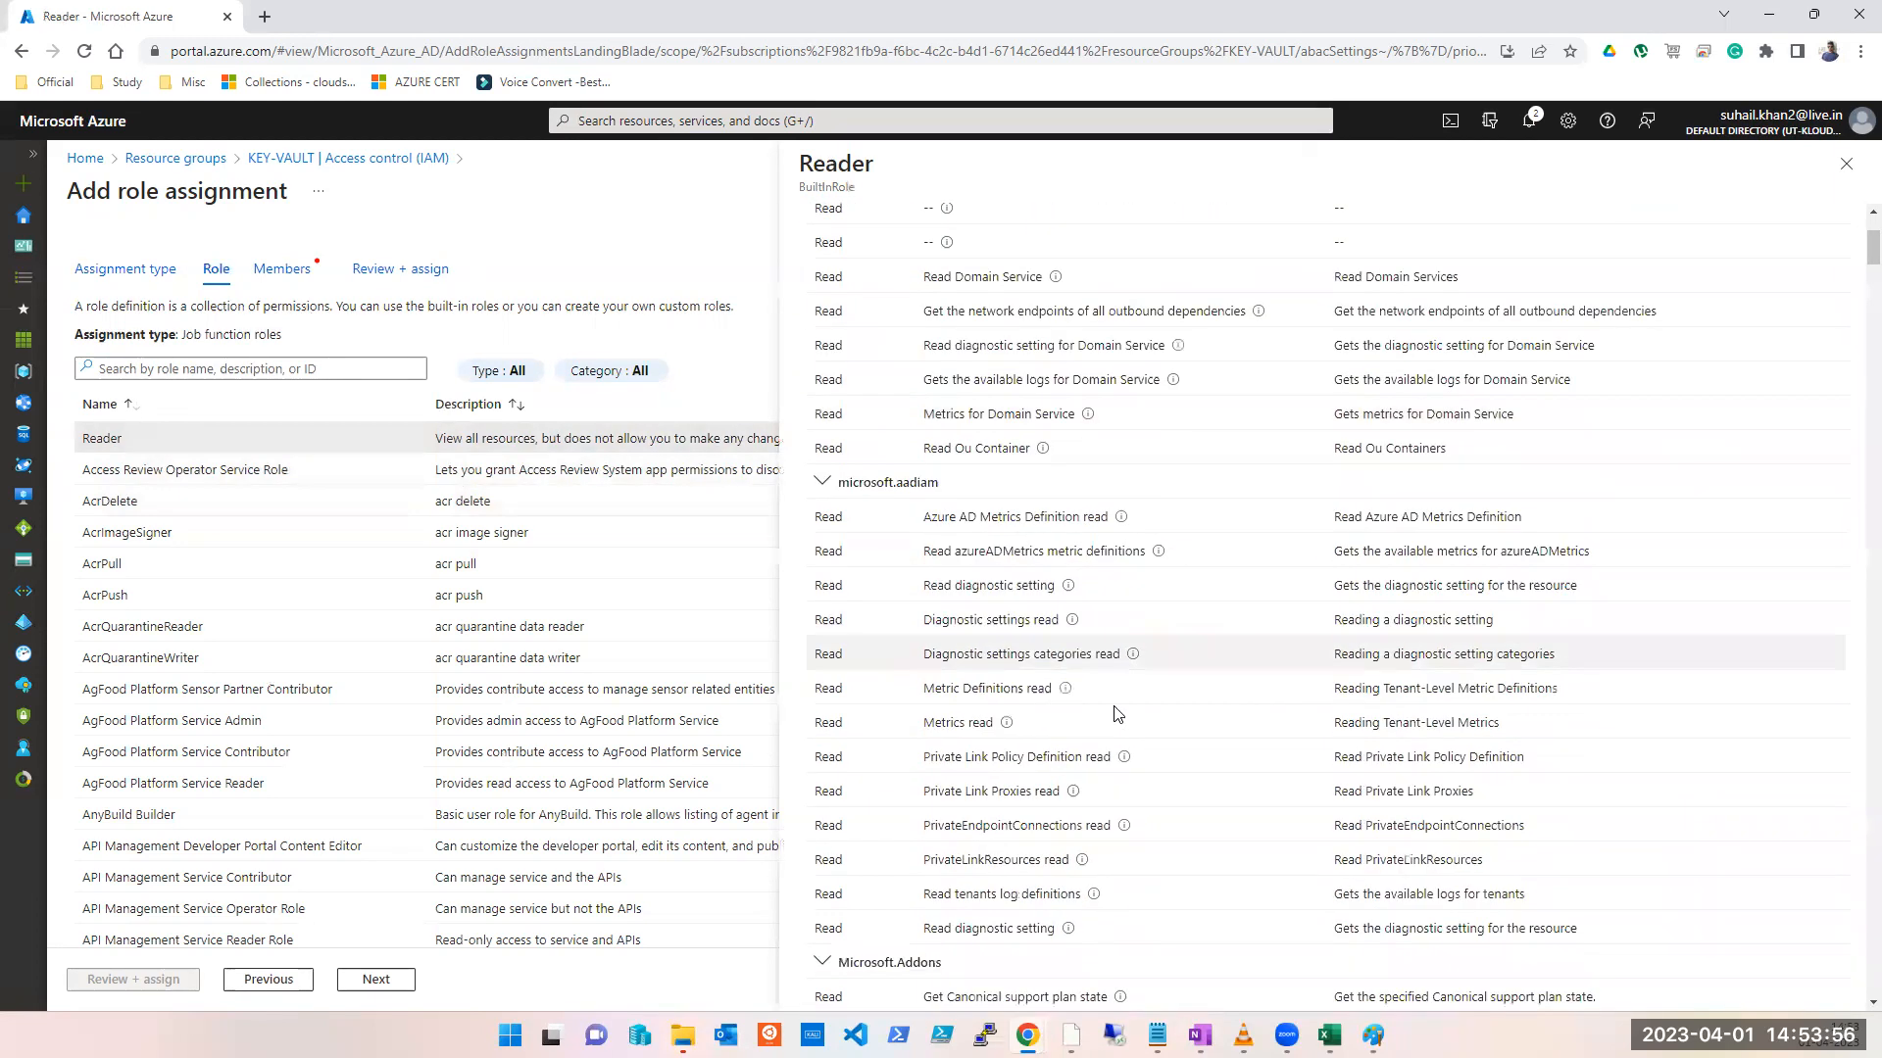
pyautogui.scroll(-7, 1115, 712)
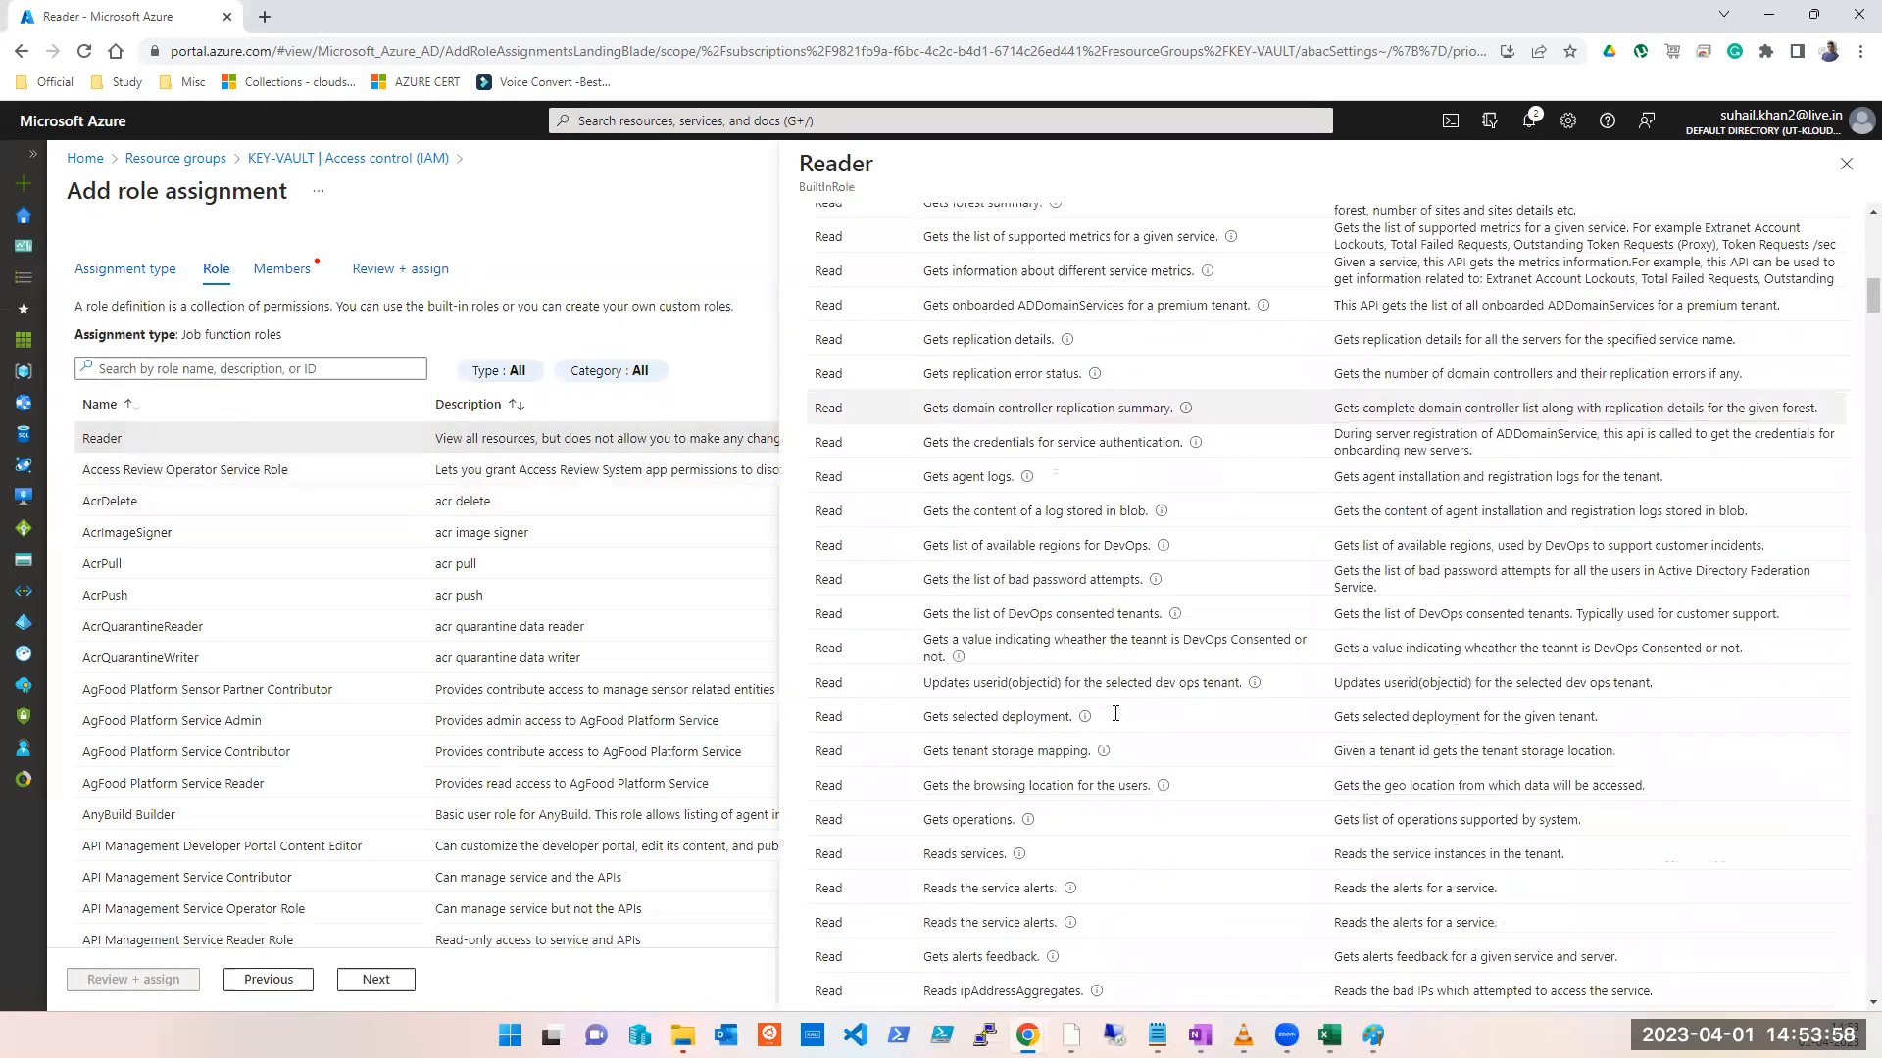
pyautogui.scroll(-15, 1115, 713)
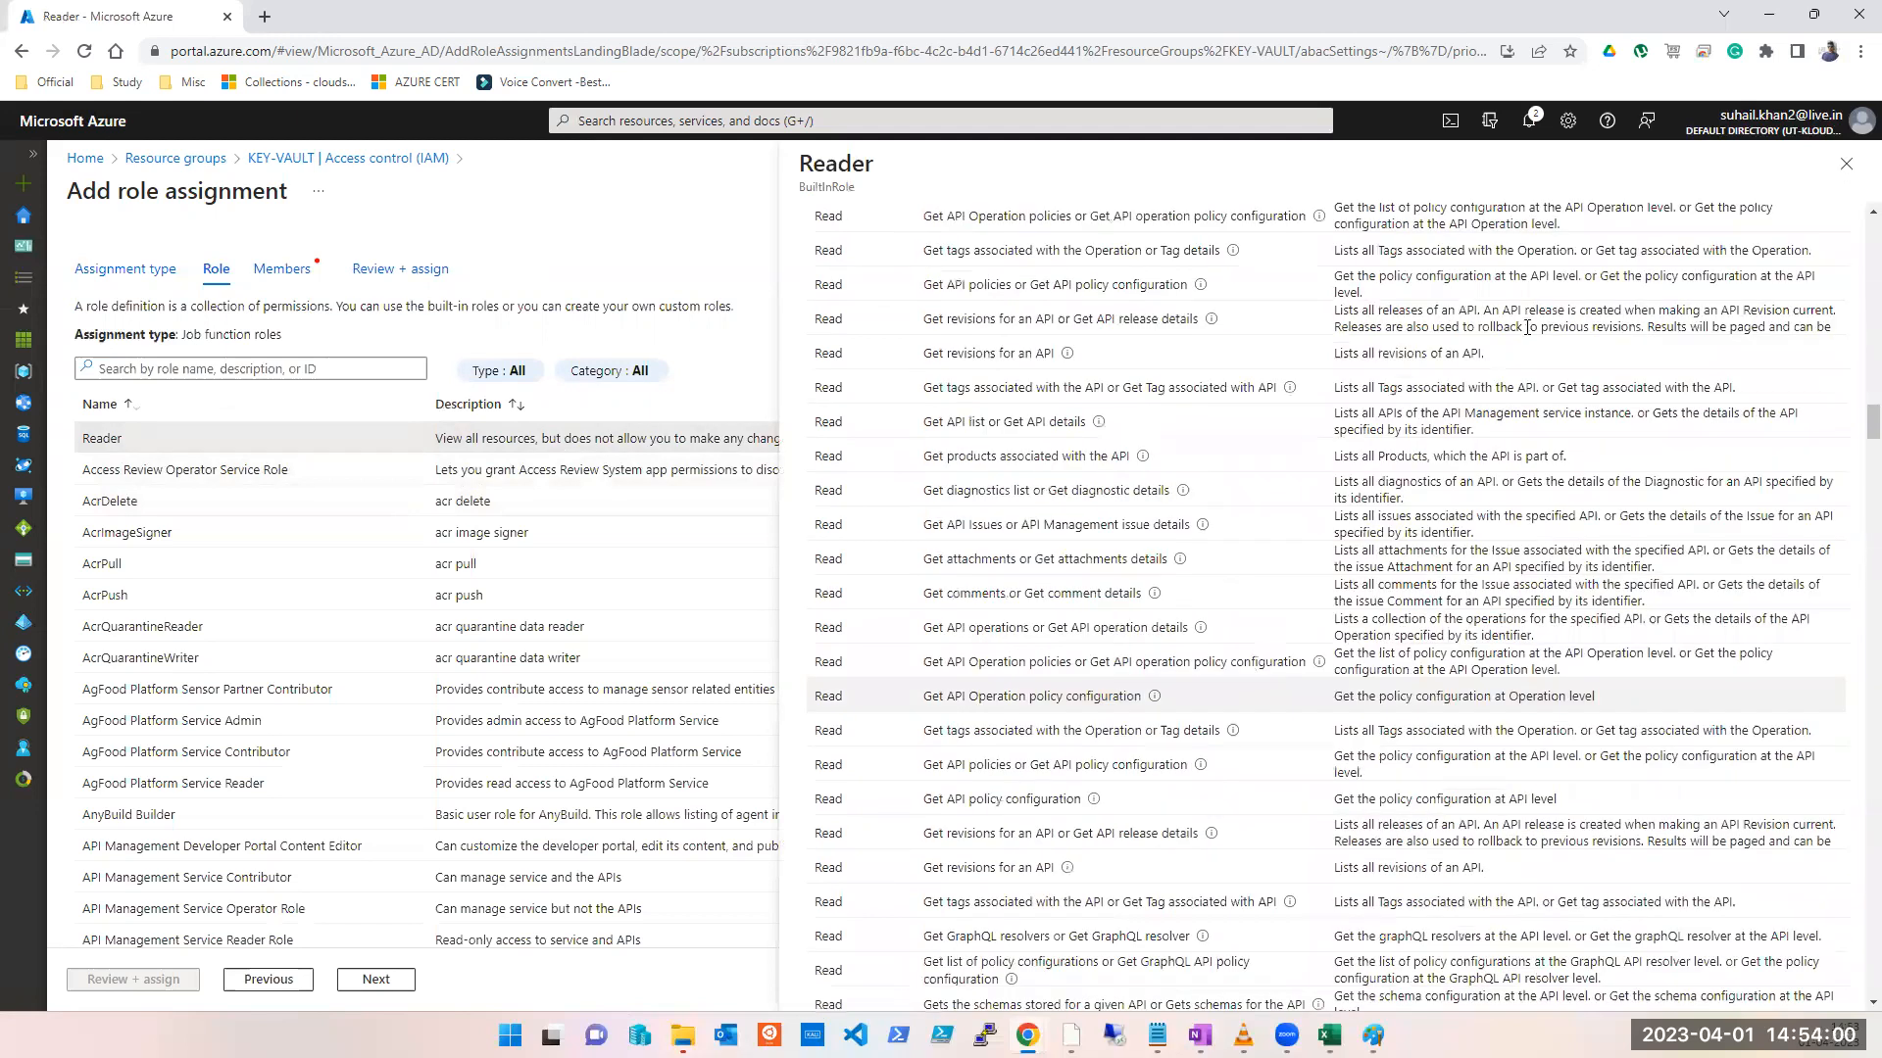
pyautogui.click(1850, 163)
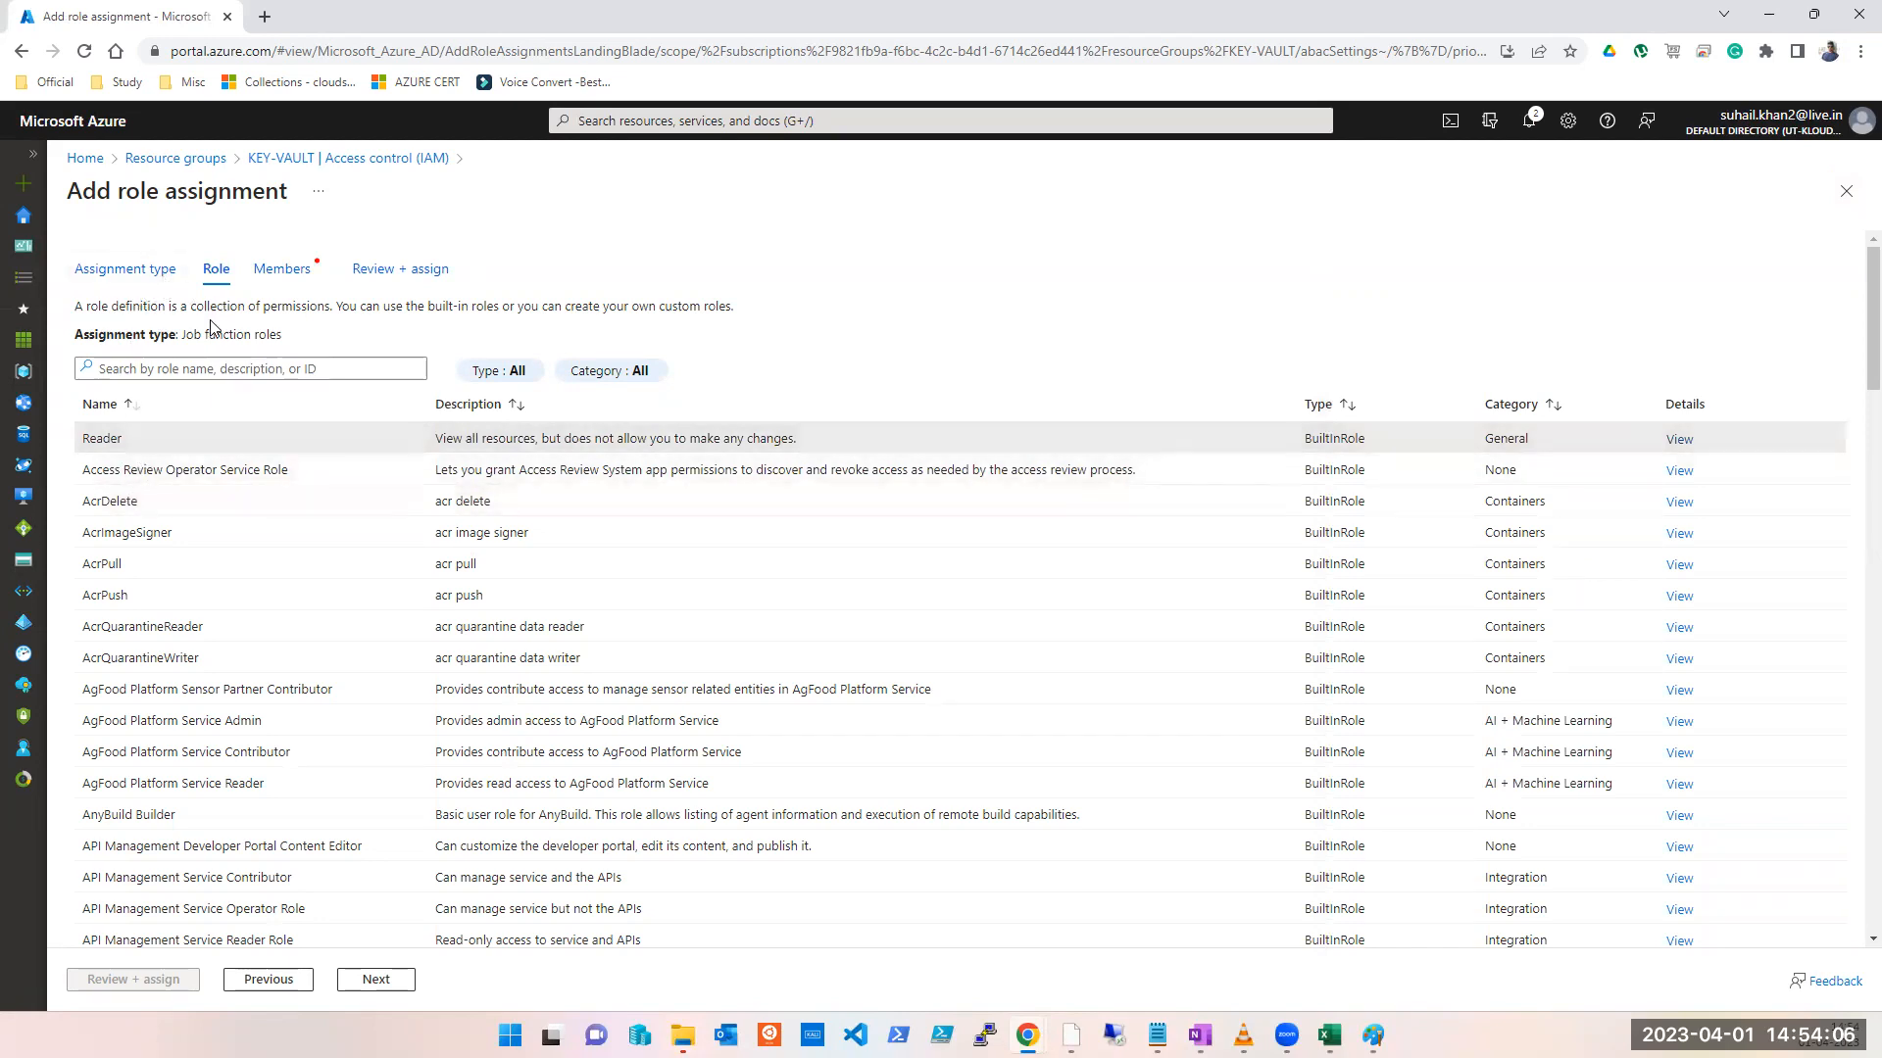
# Step: Switch to privileged administrator roles, select Contributor and open its permission details
pyautogui.click(118, 505)
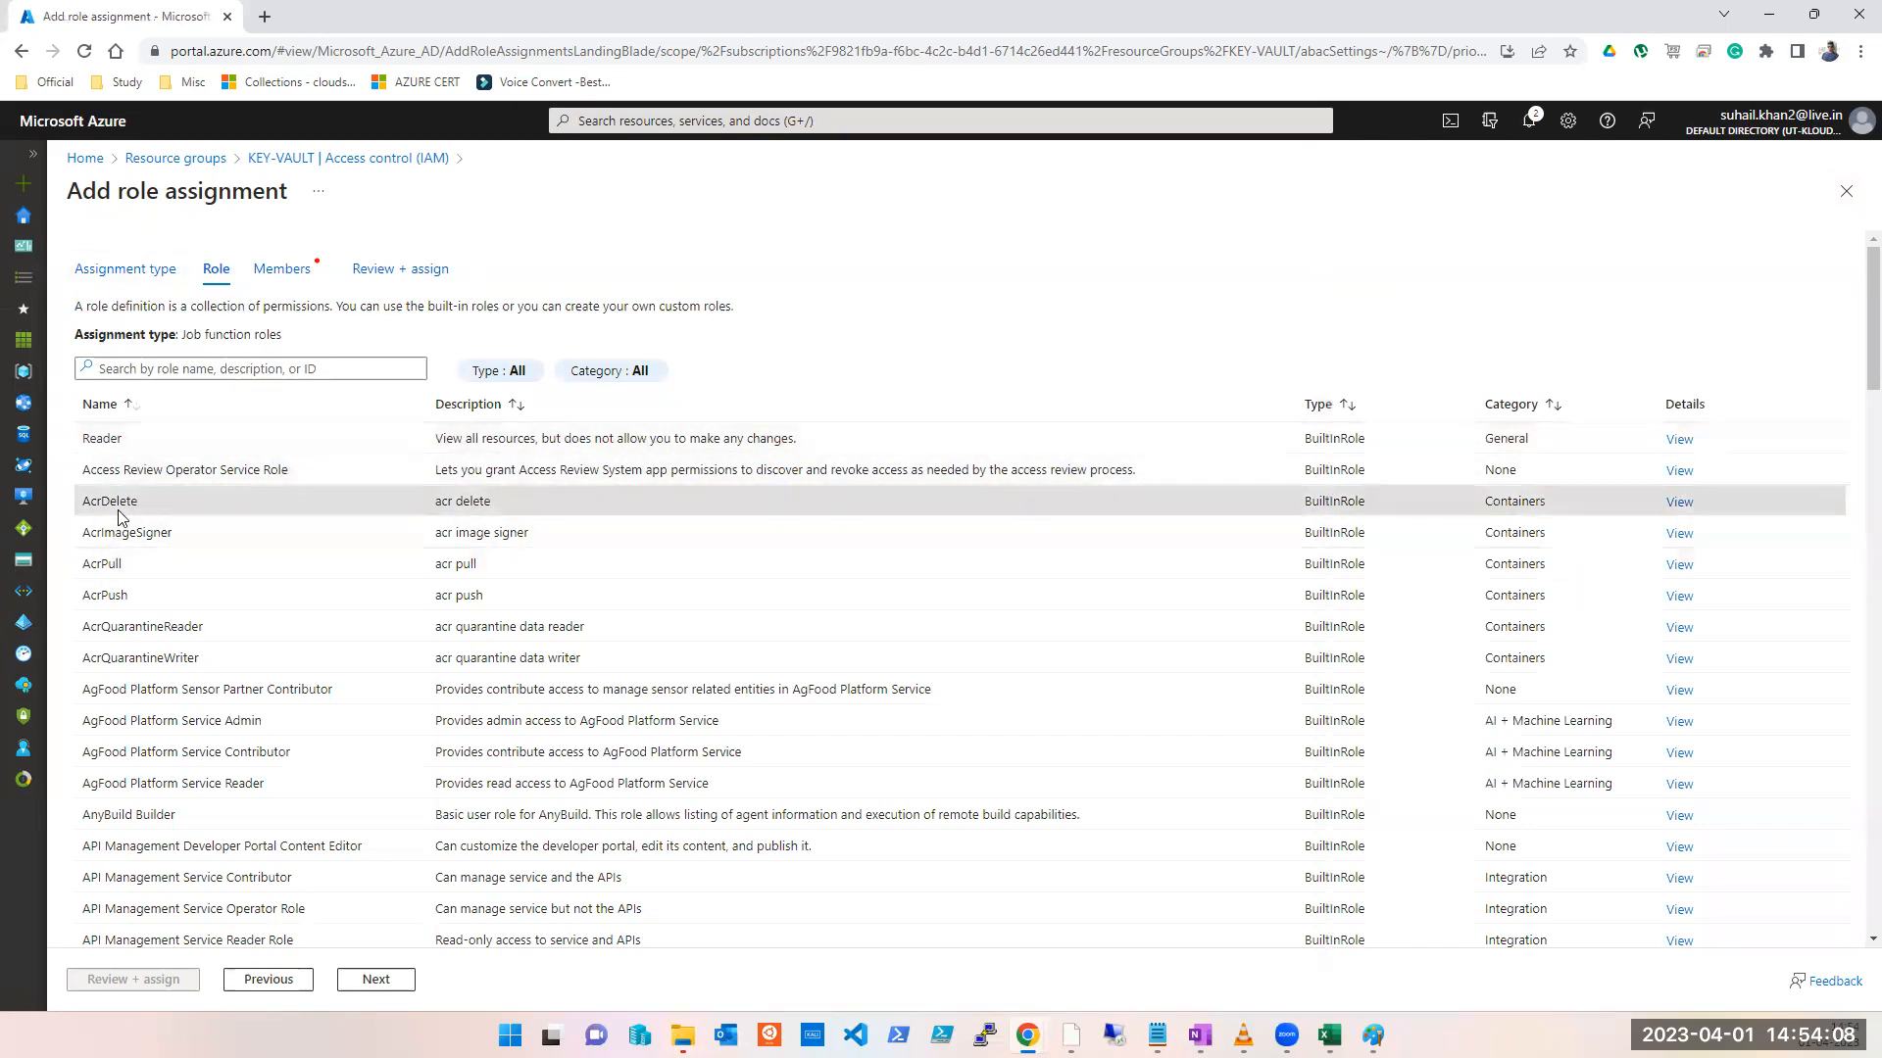
pyautogui.click(253, 983)
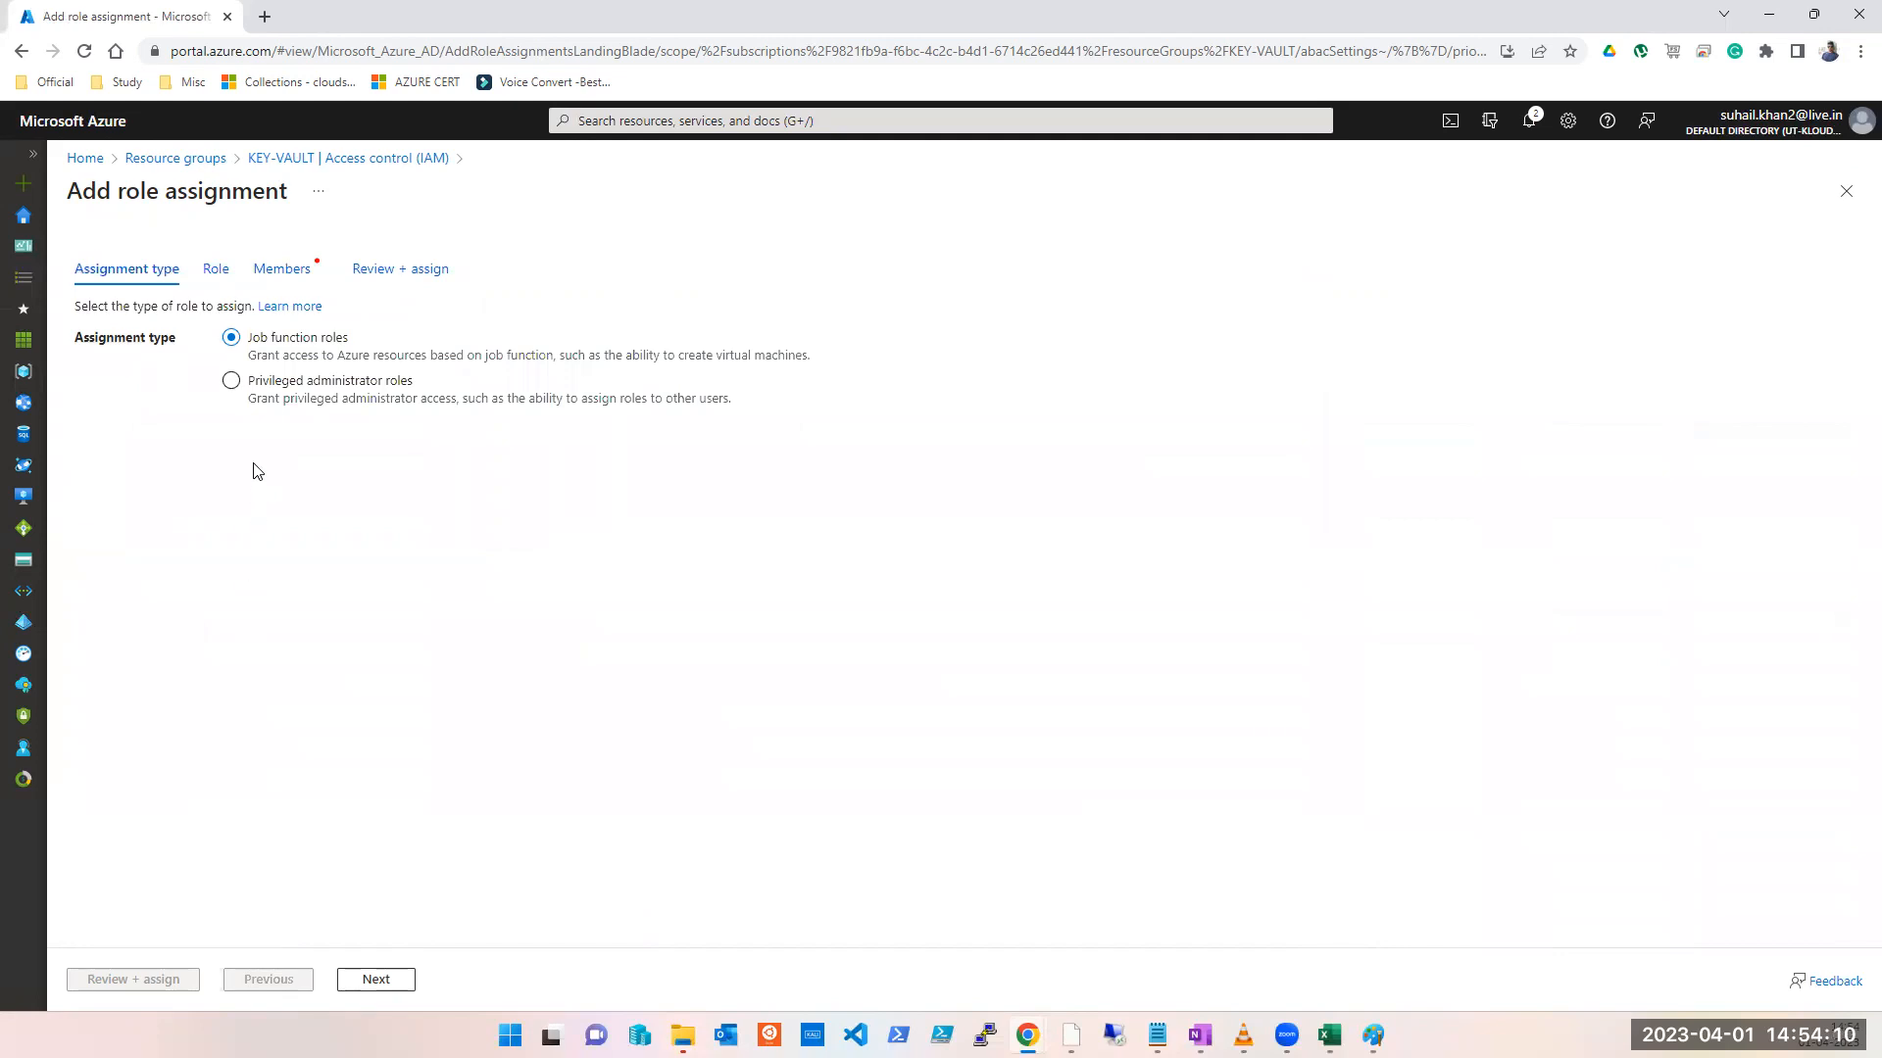
pyautogui.click(238, 381)
pyautogui.click(380, 981)
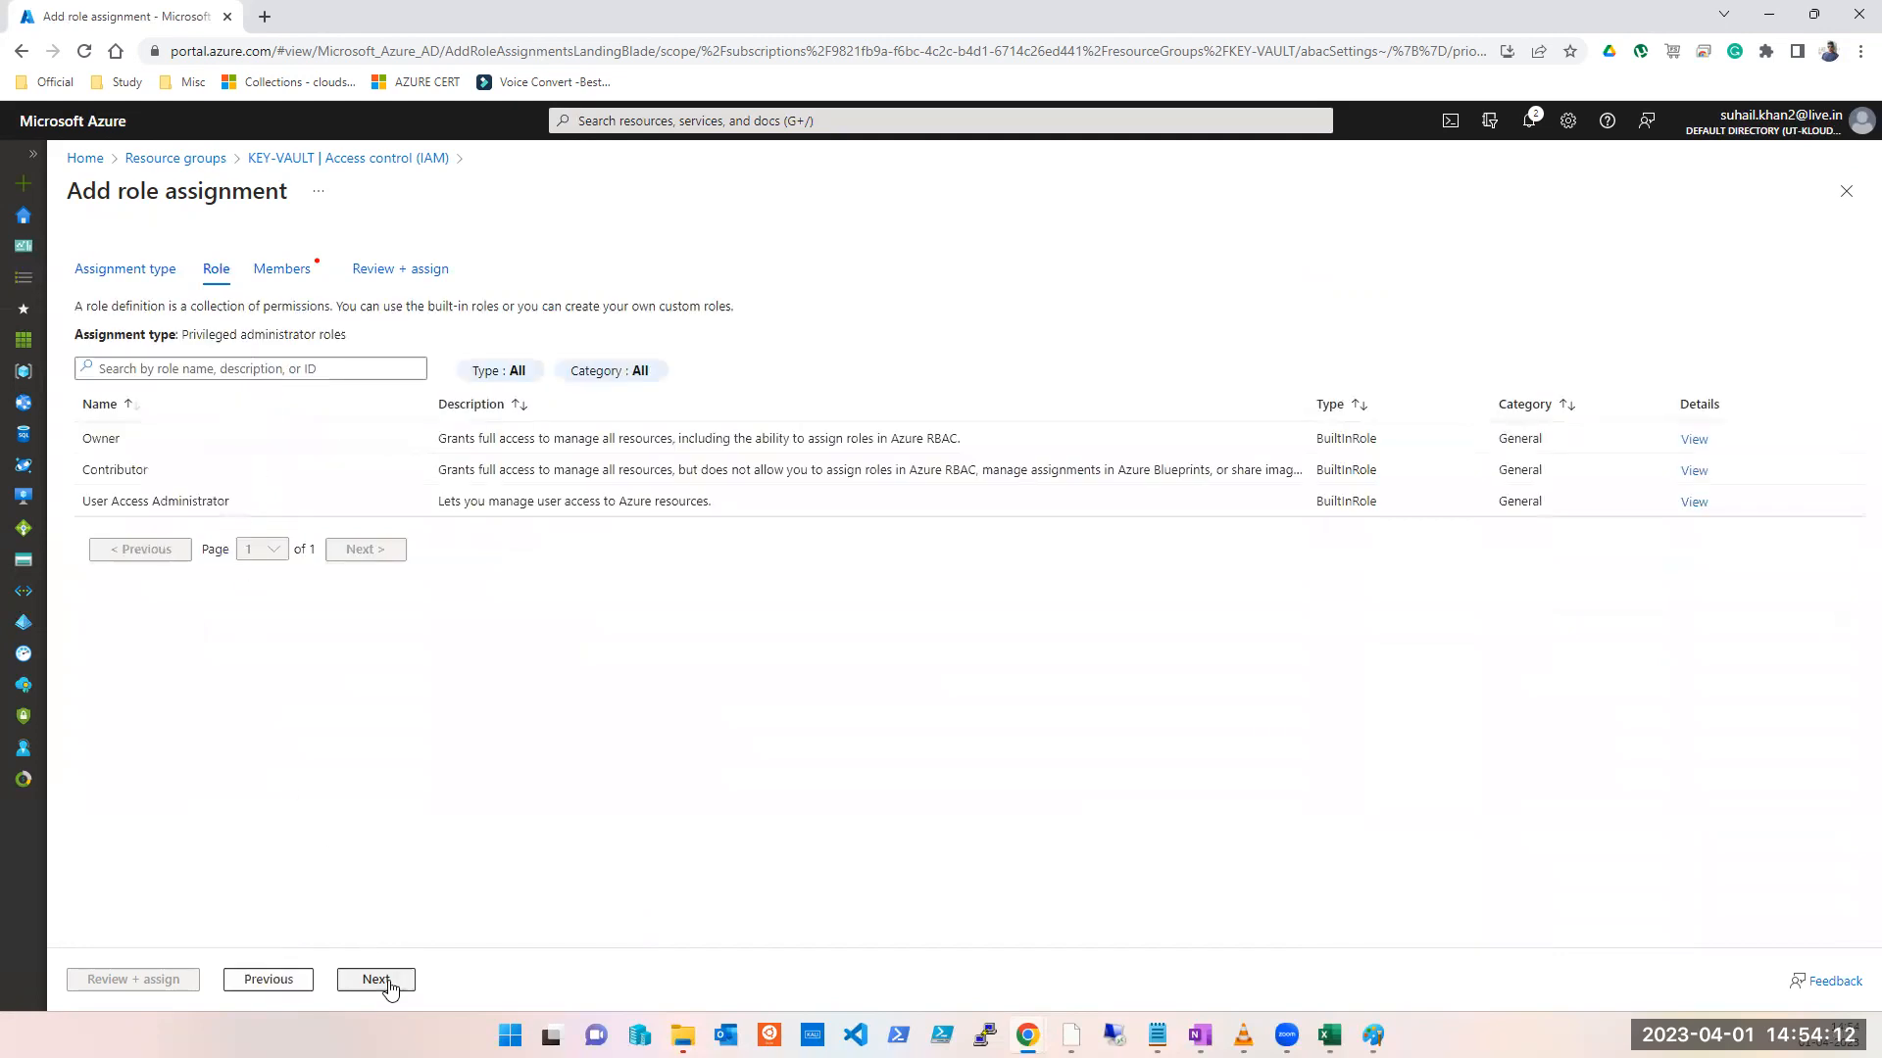
pyautogui.click(169, 450)
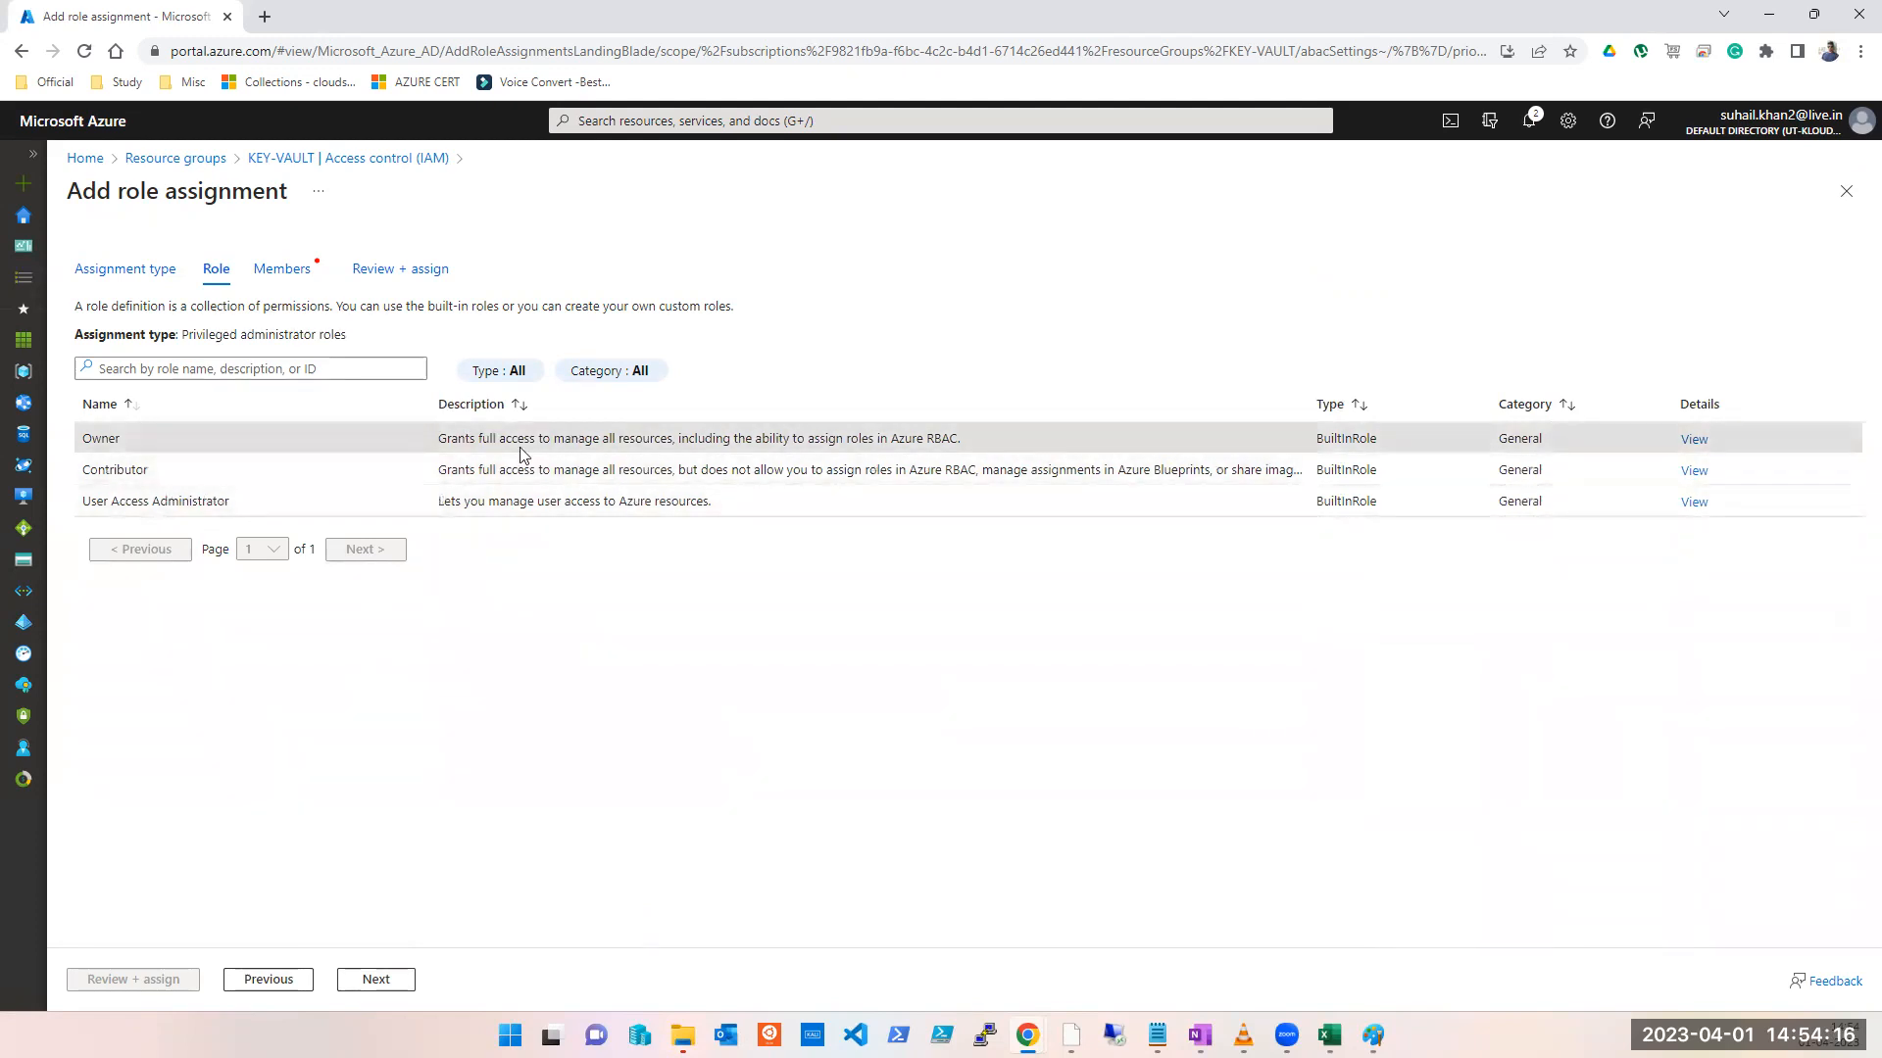
pyautogui.click(809, 481)
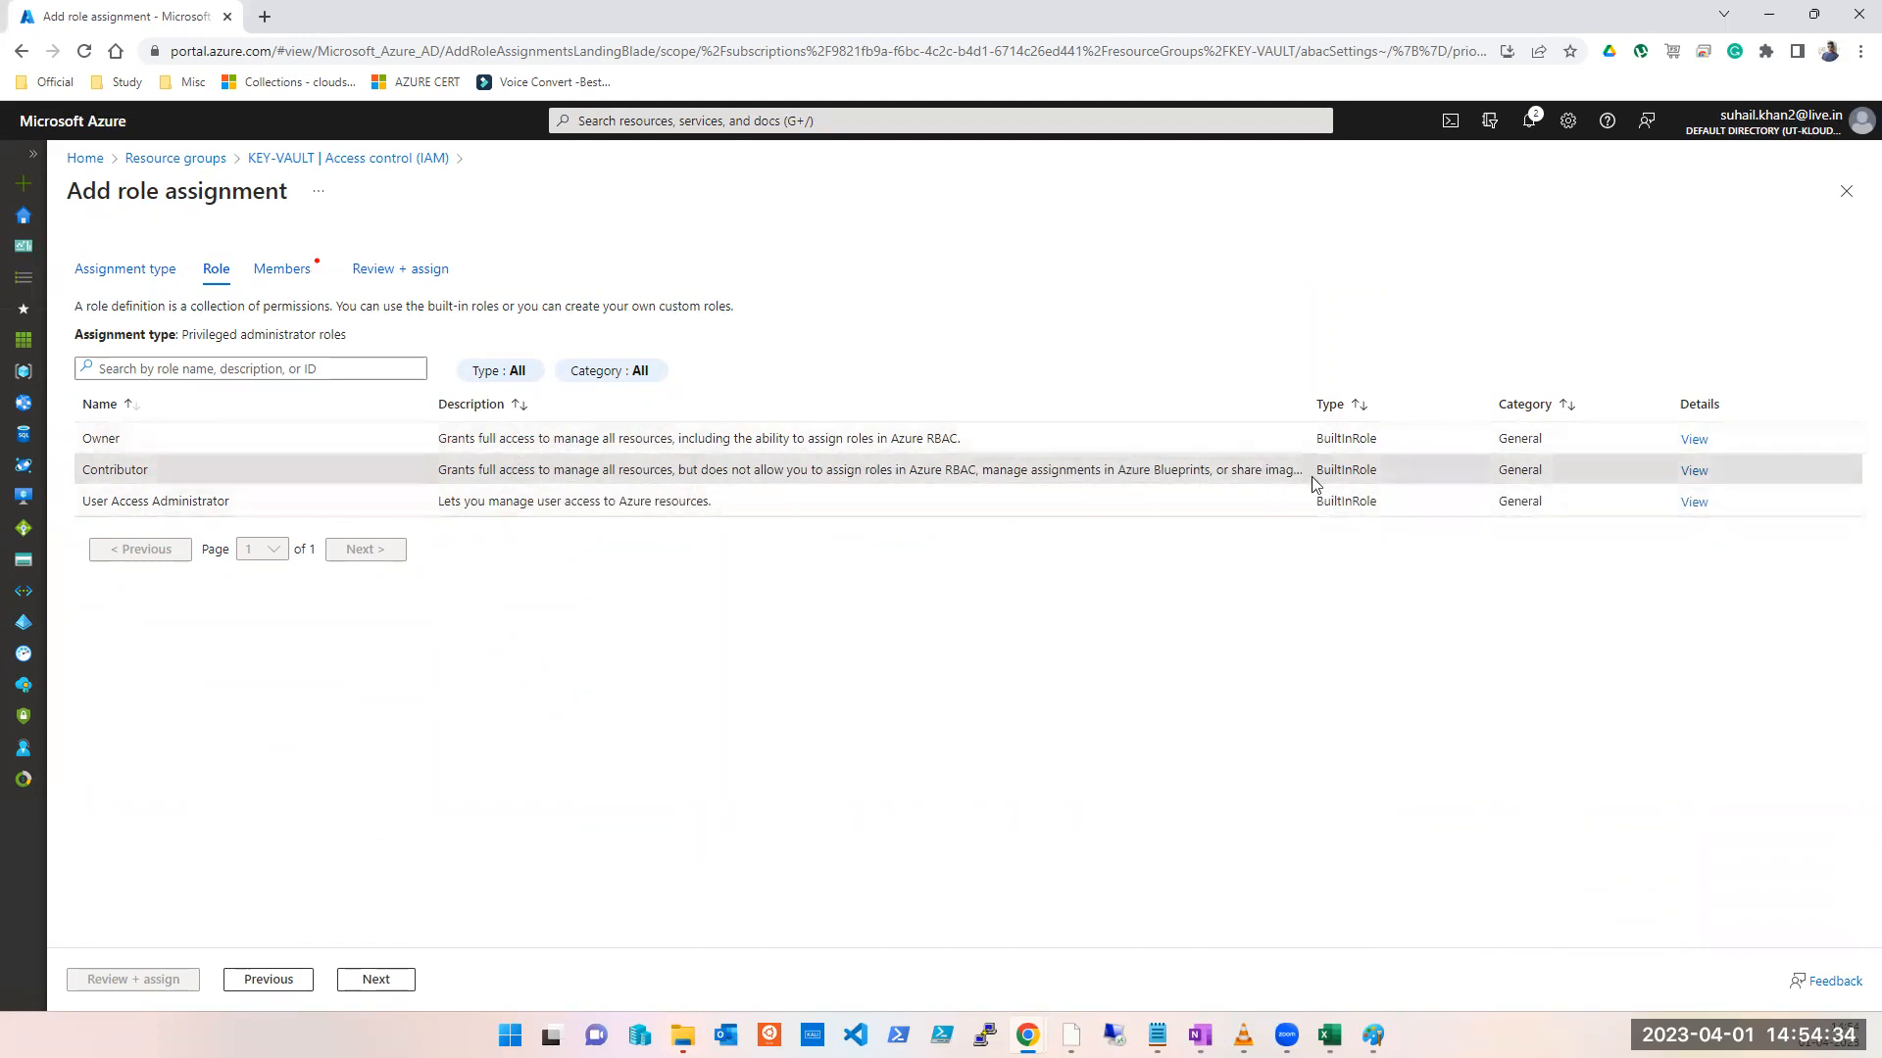
pyautogui.click(1693, 473)
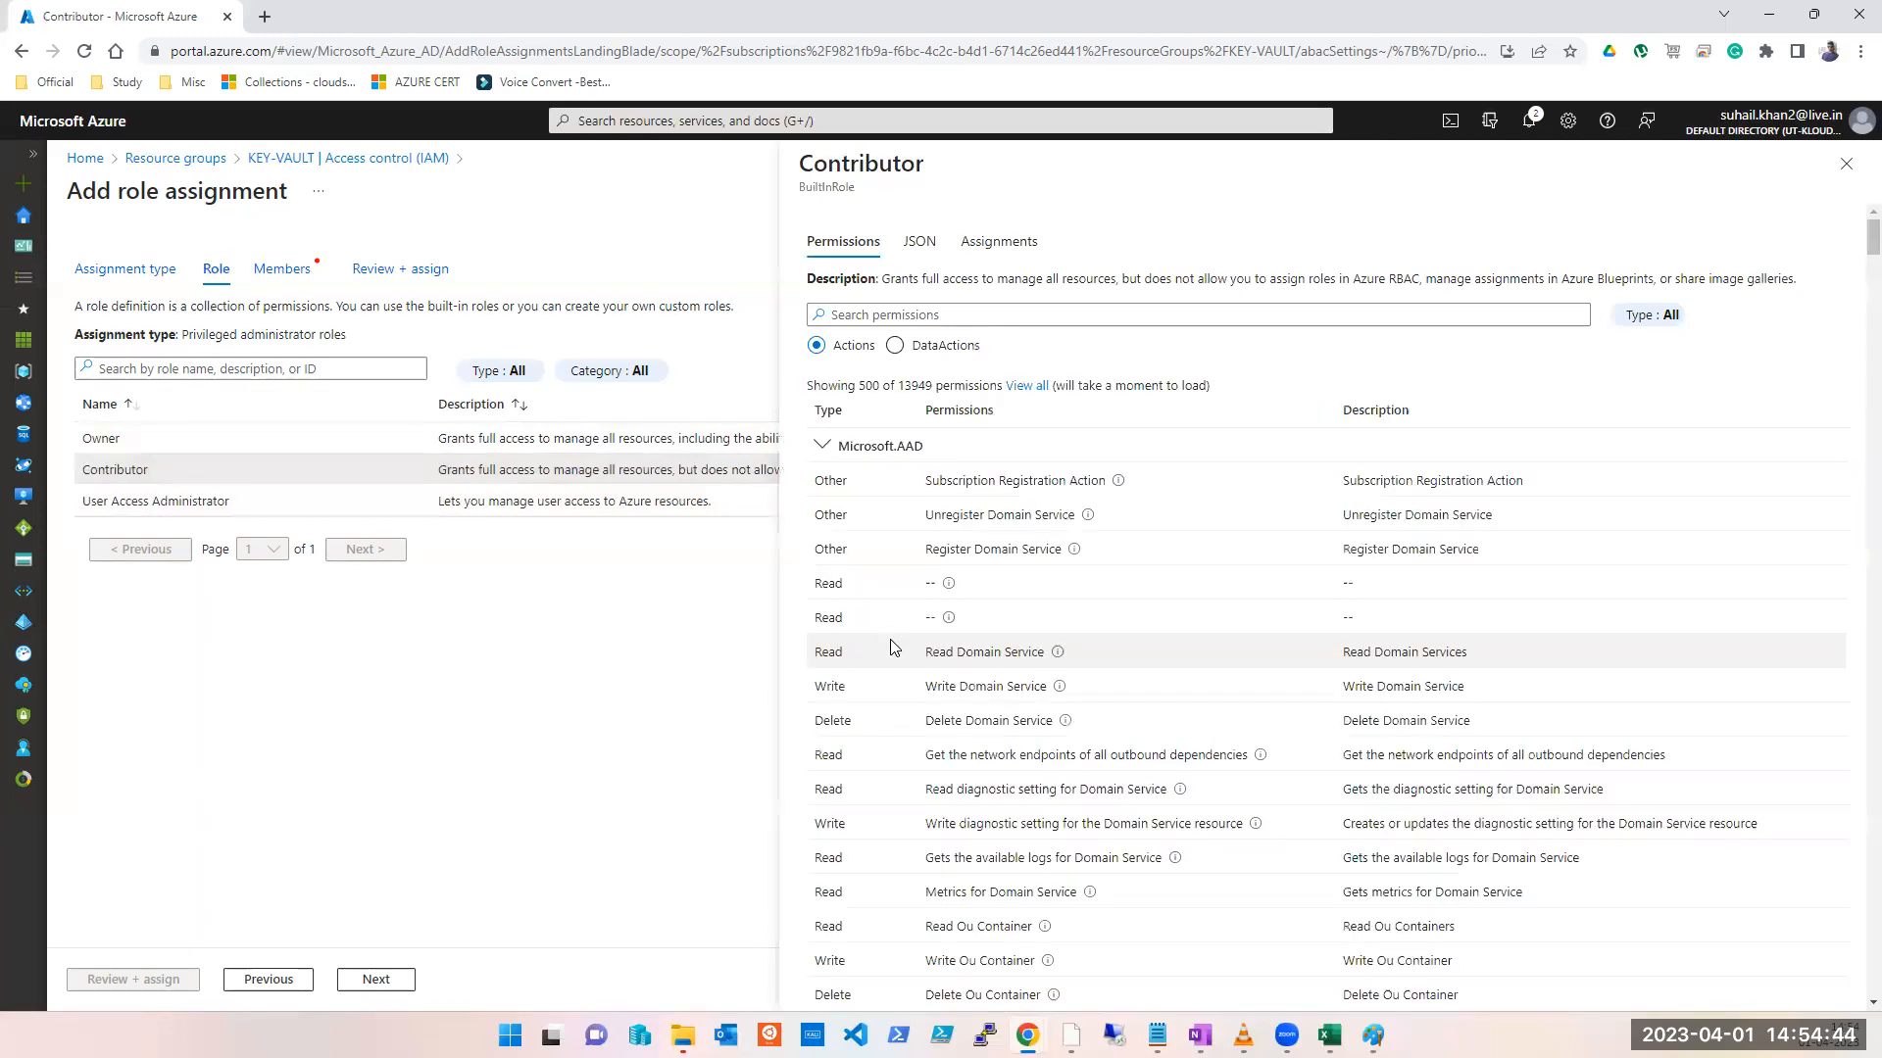
# Step: Scroll through the Contributor permissions list and close the details panel
pyautogui.scroll(-3, 949, 802)
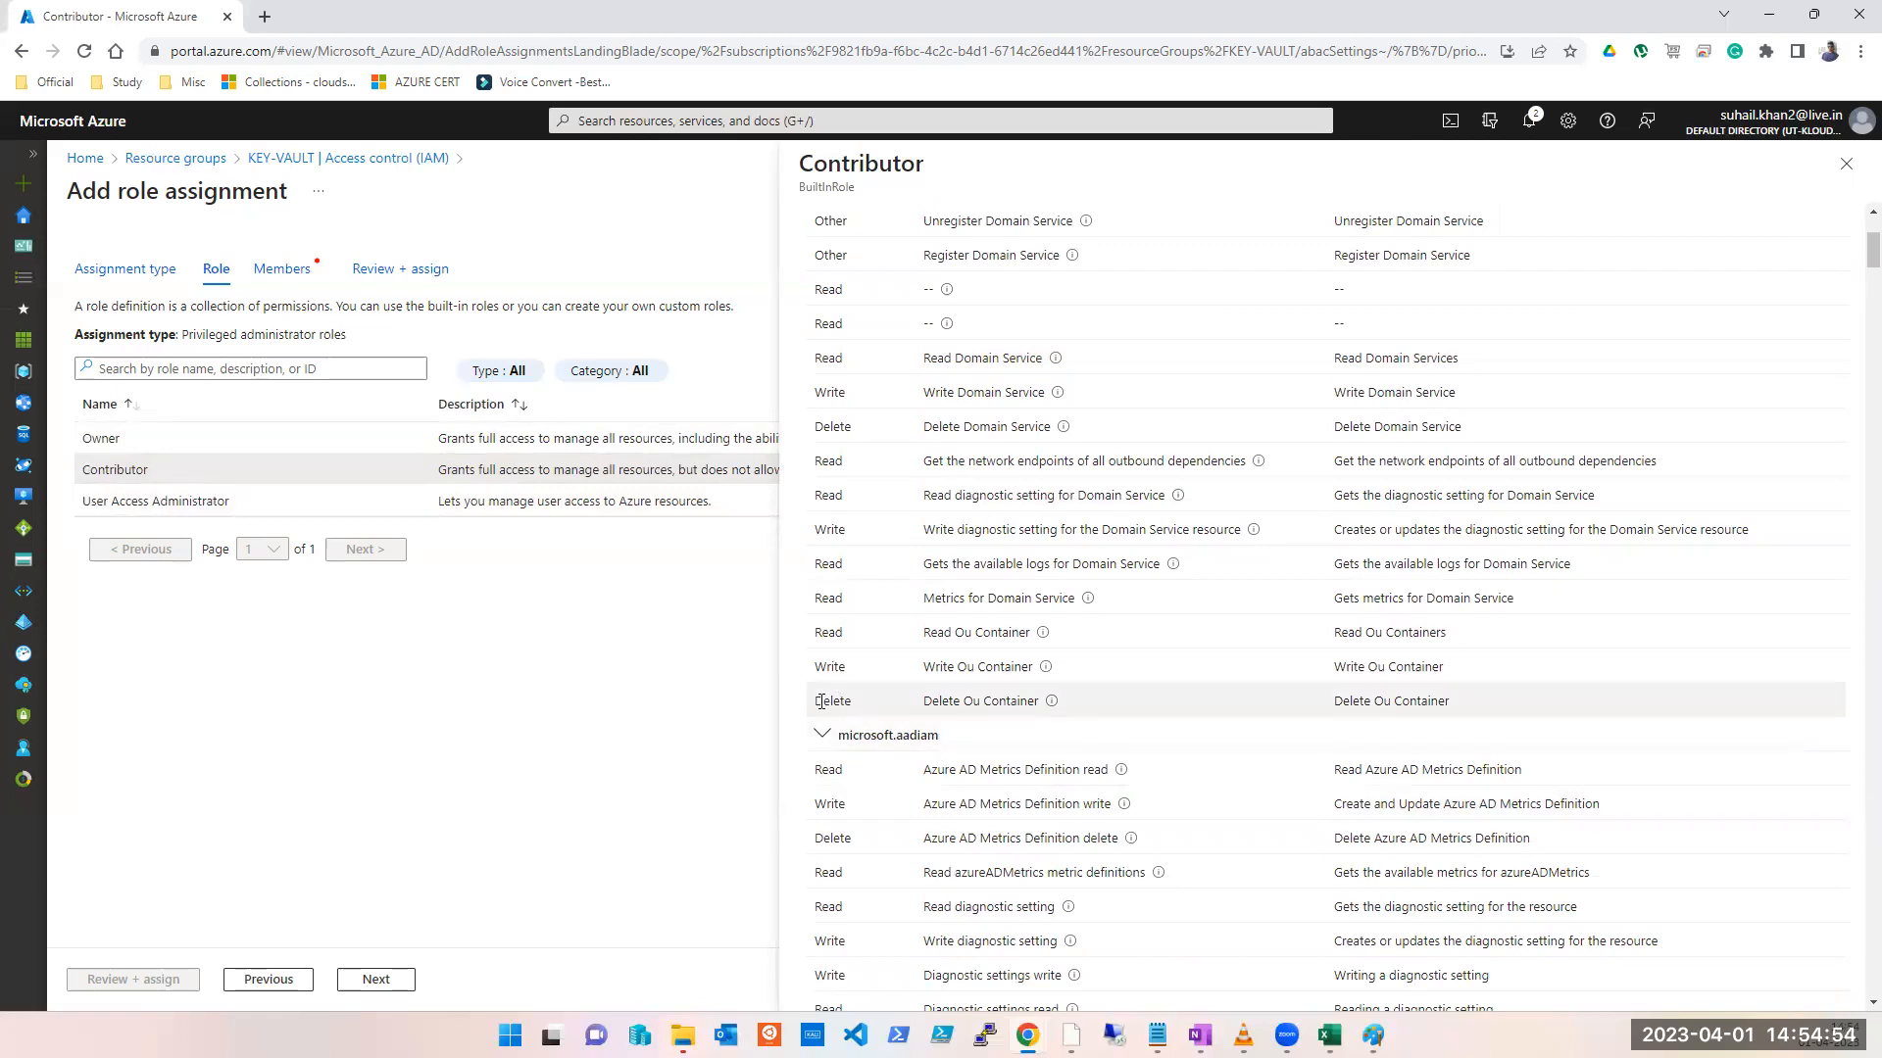
pyautogui.click(1838, 182)
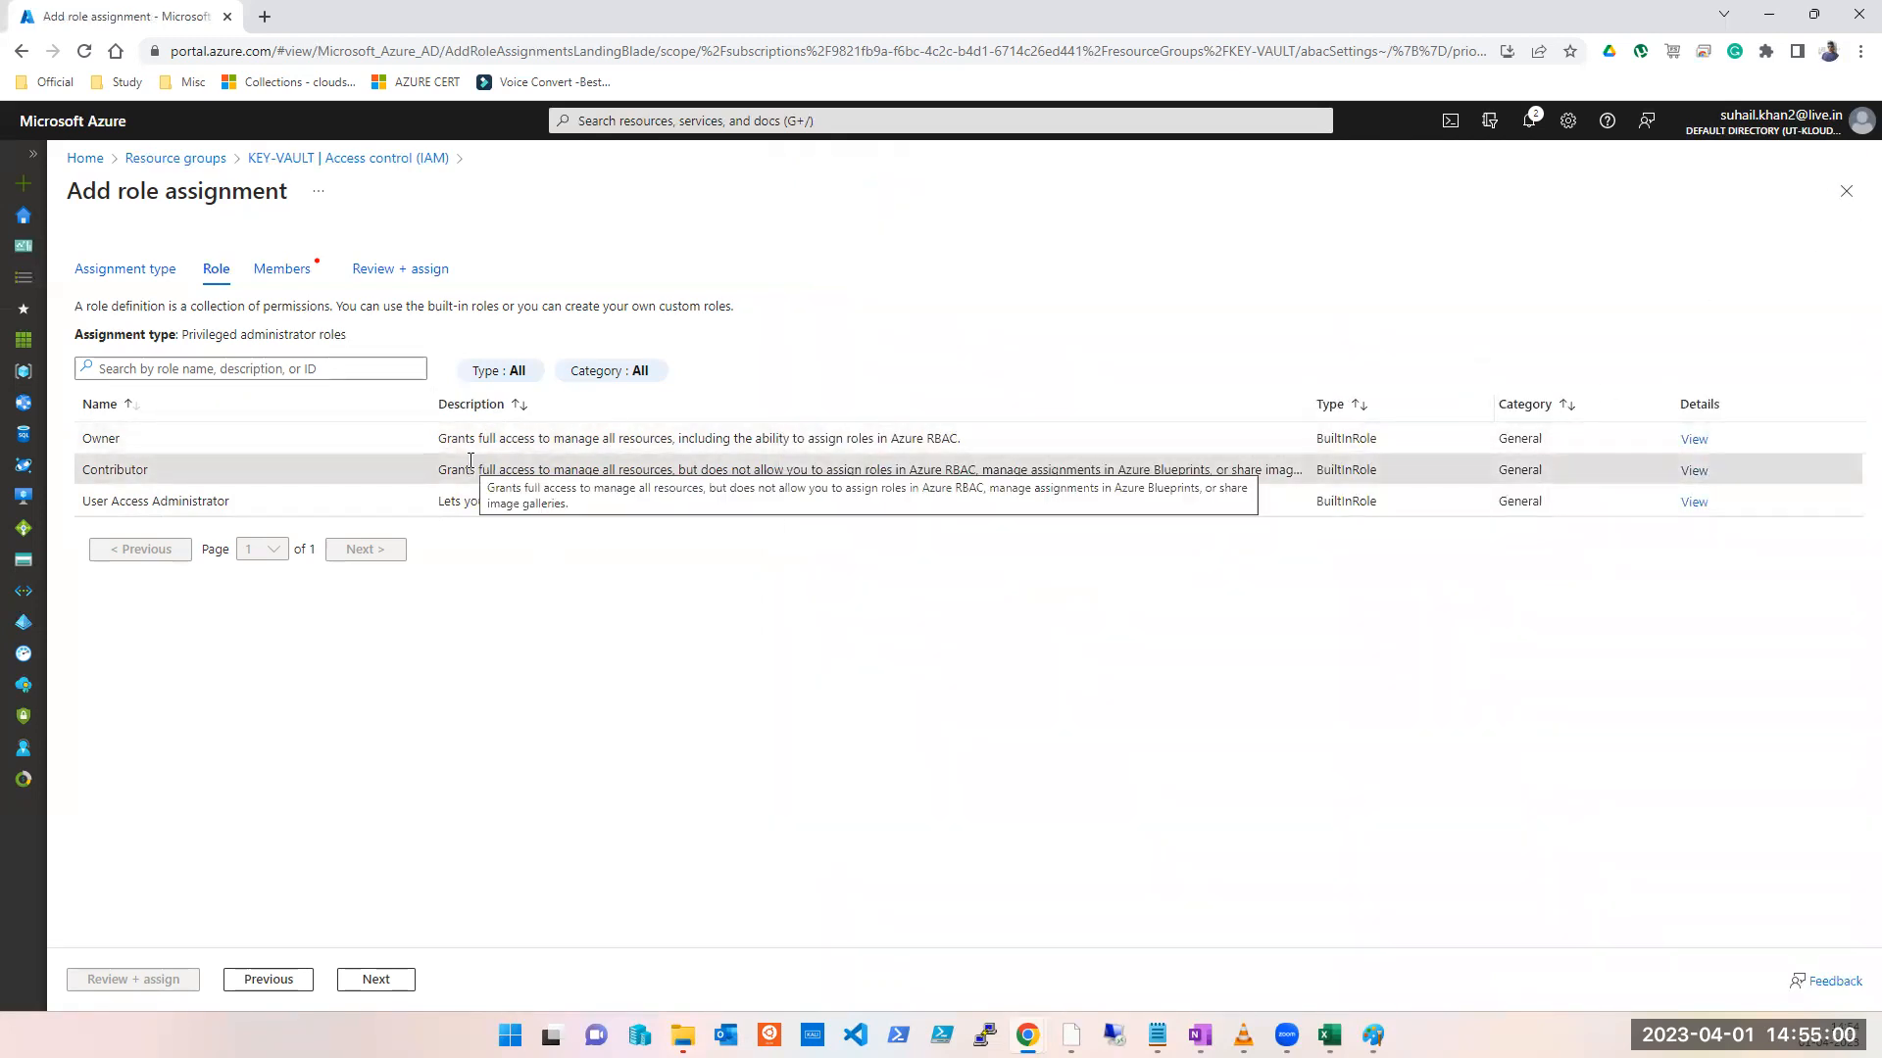
# Step: Recheck Contributor's permissions, exit Add role assignment to KEY-VAULT IAM, and switch to Notepad
pyautogui.click(1694, 471)
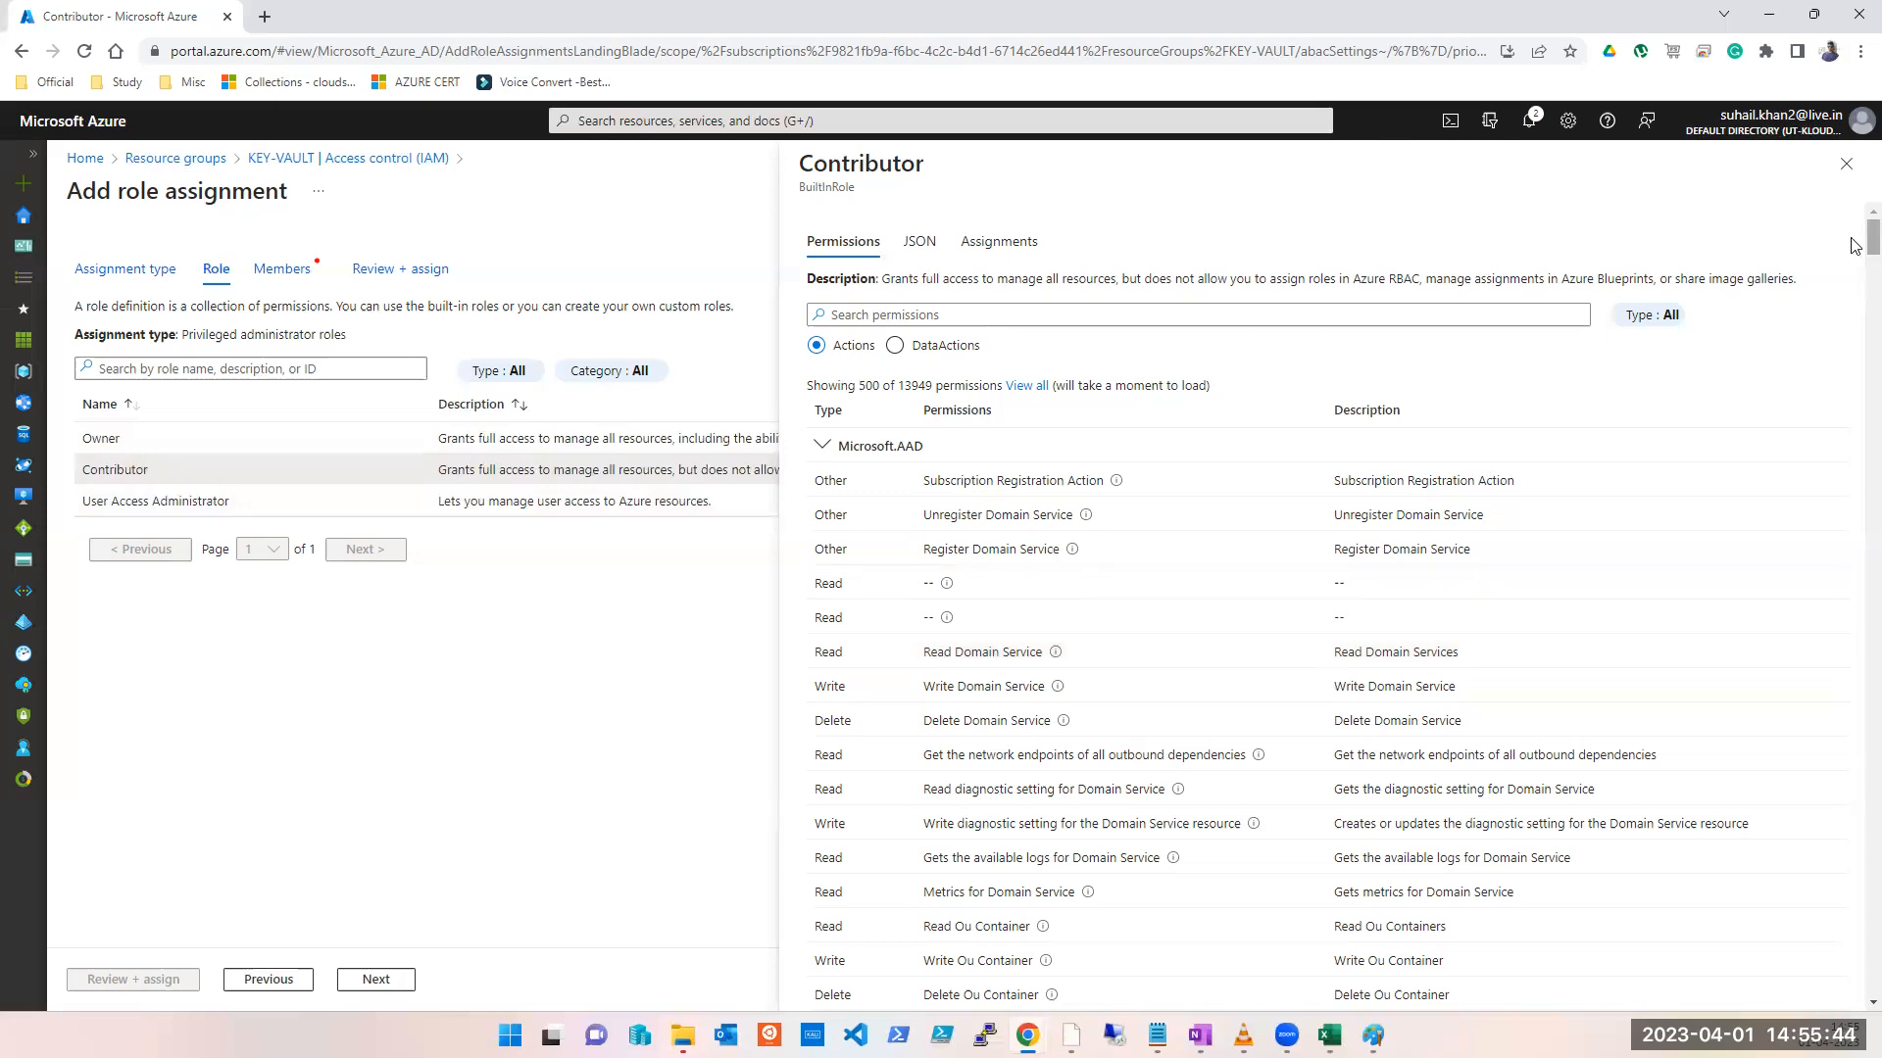
pyautogui.click(1845, 164)
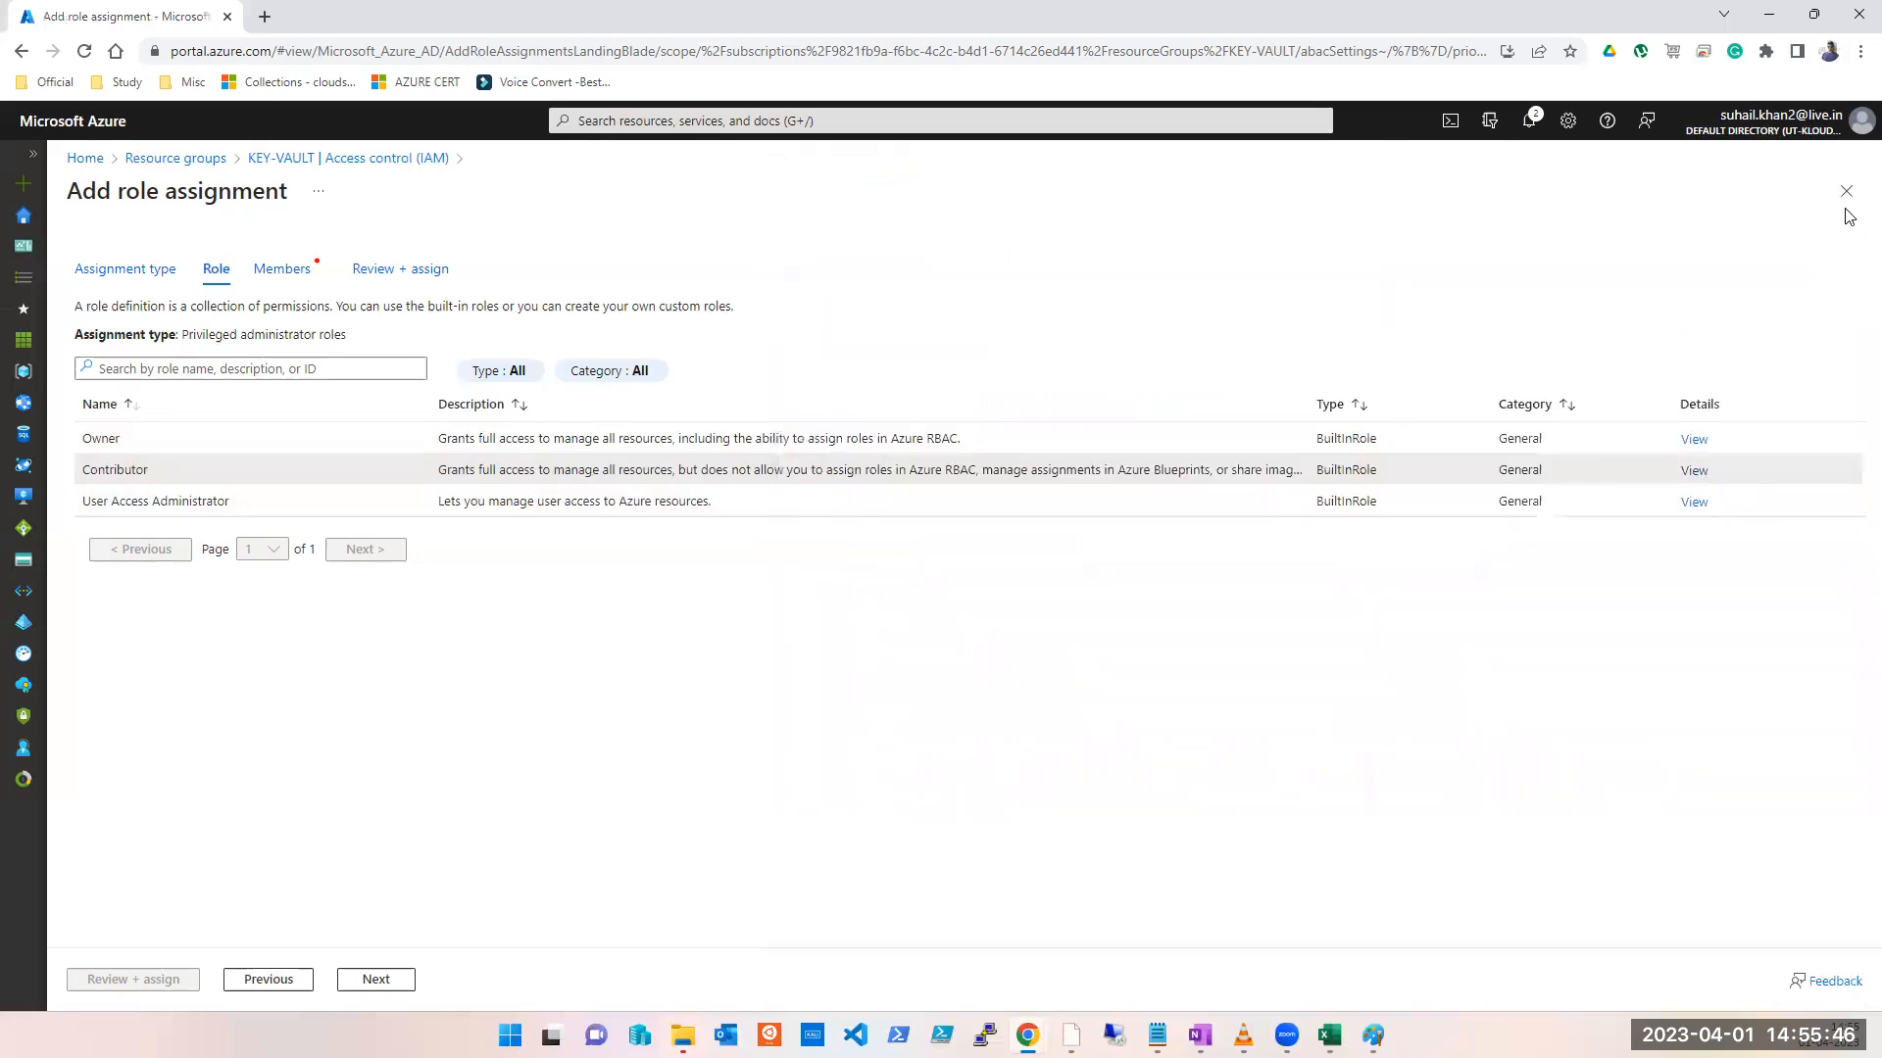
pyautogui.click(1846, 194)
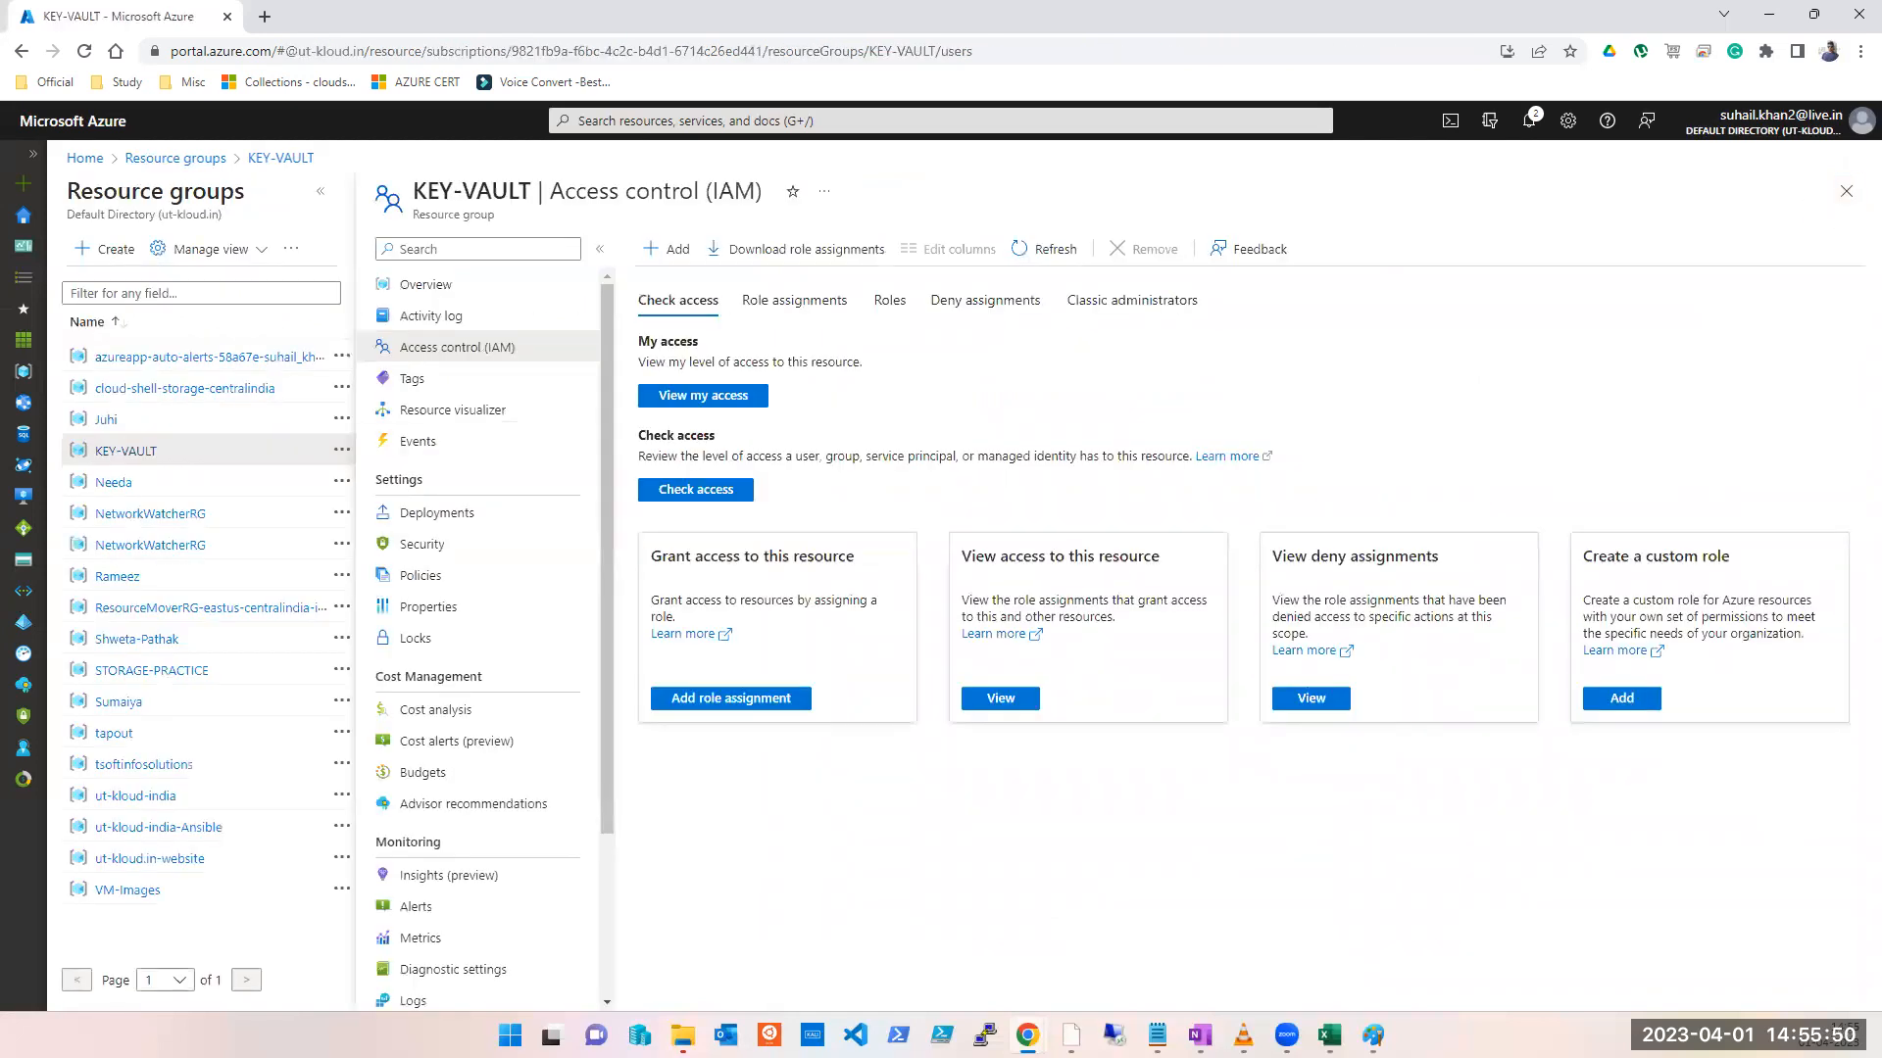
pyautogui.hotkey('alt', 'Tab')
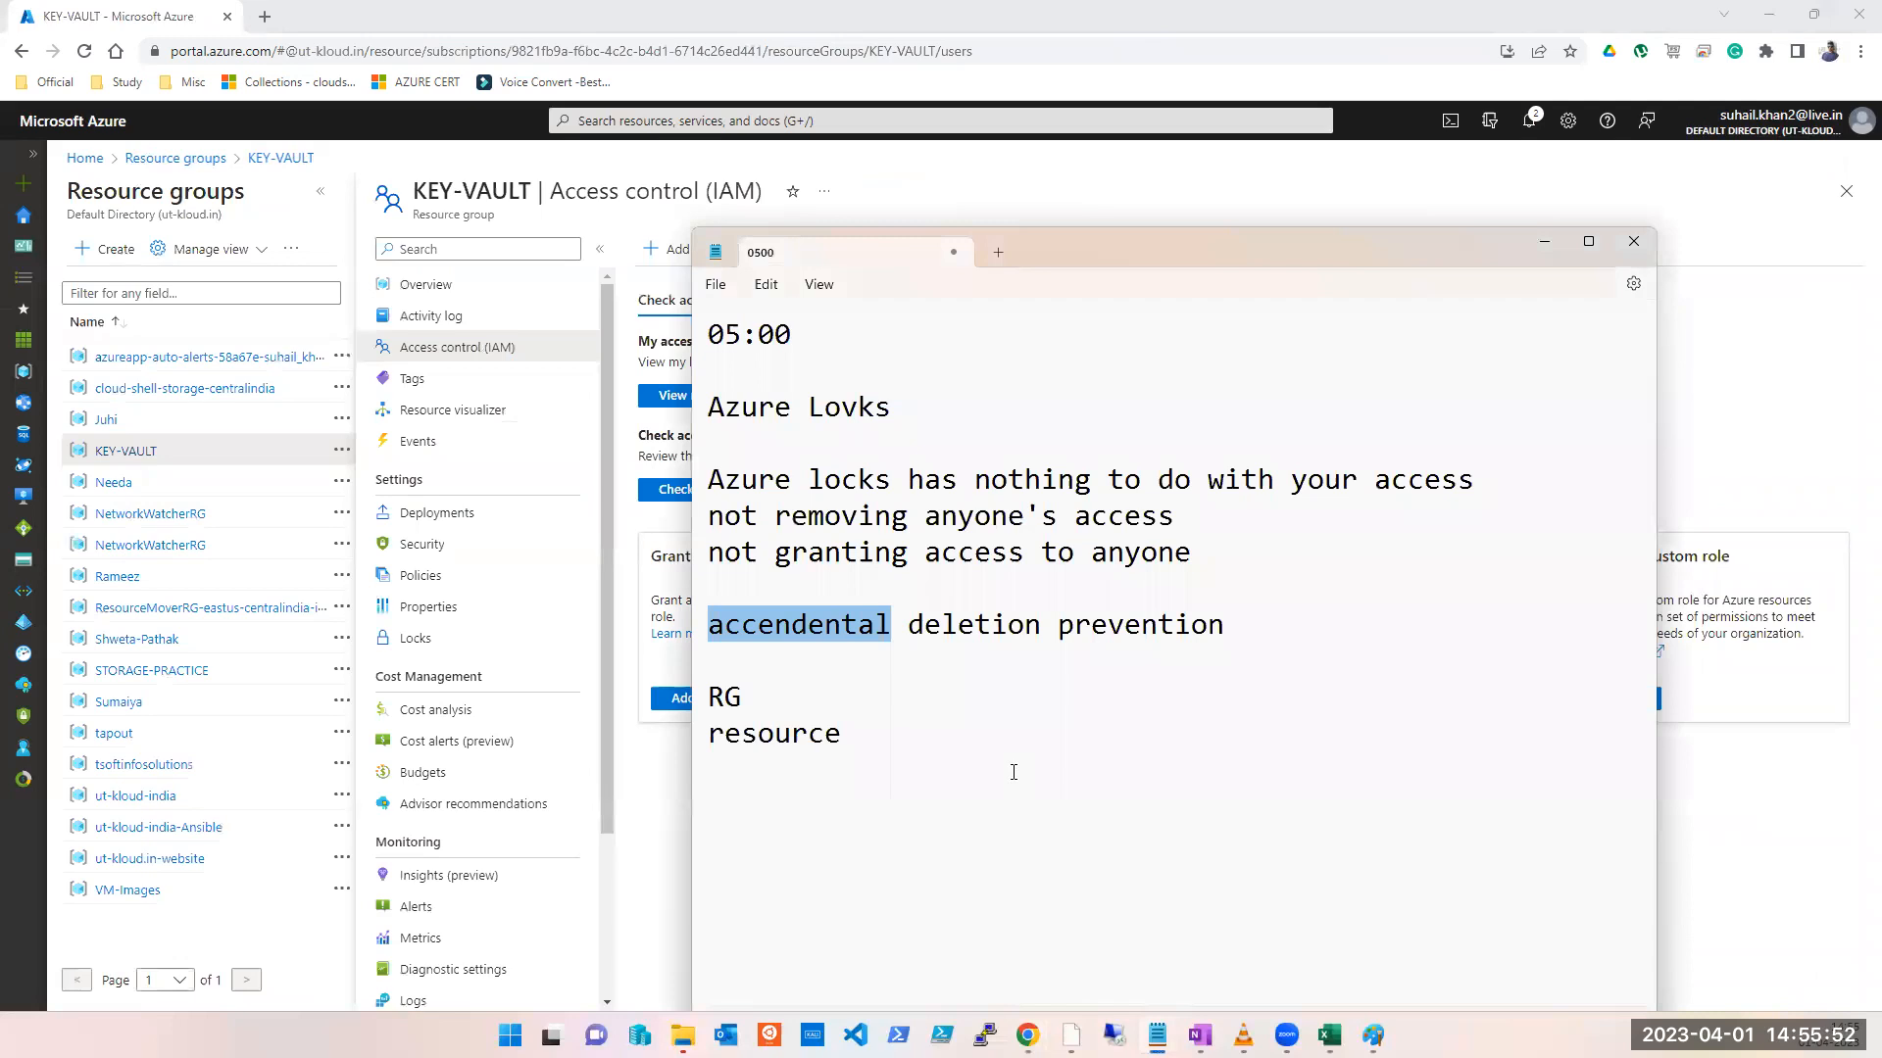
# Step: Add the notes 'LOCK ?' and 'tASK ON LOCKS?' on new lines in Notepad
pyautogui.click(1013, 772)
pyautogui.press('Return')
pyautogui.write('L')
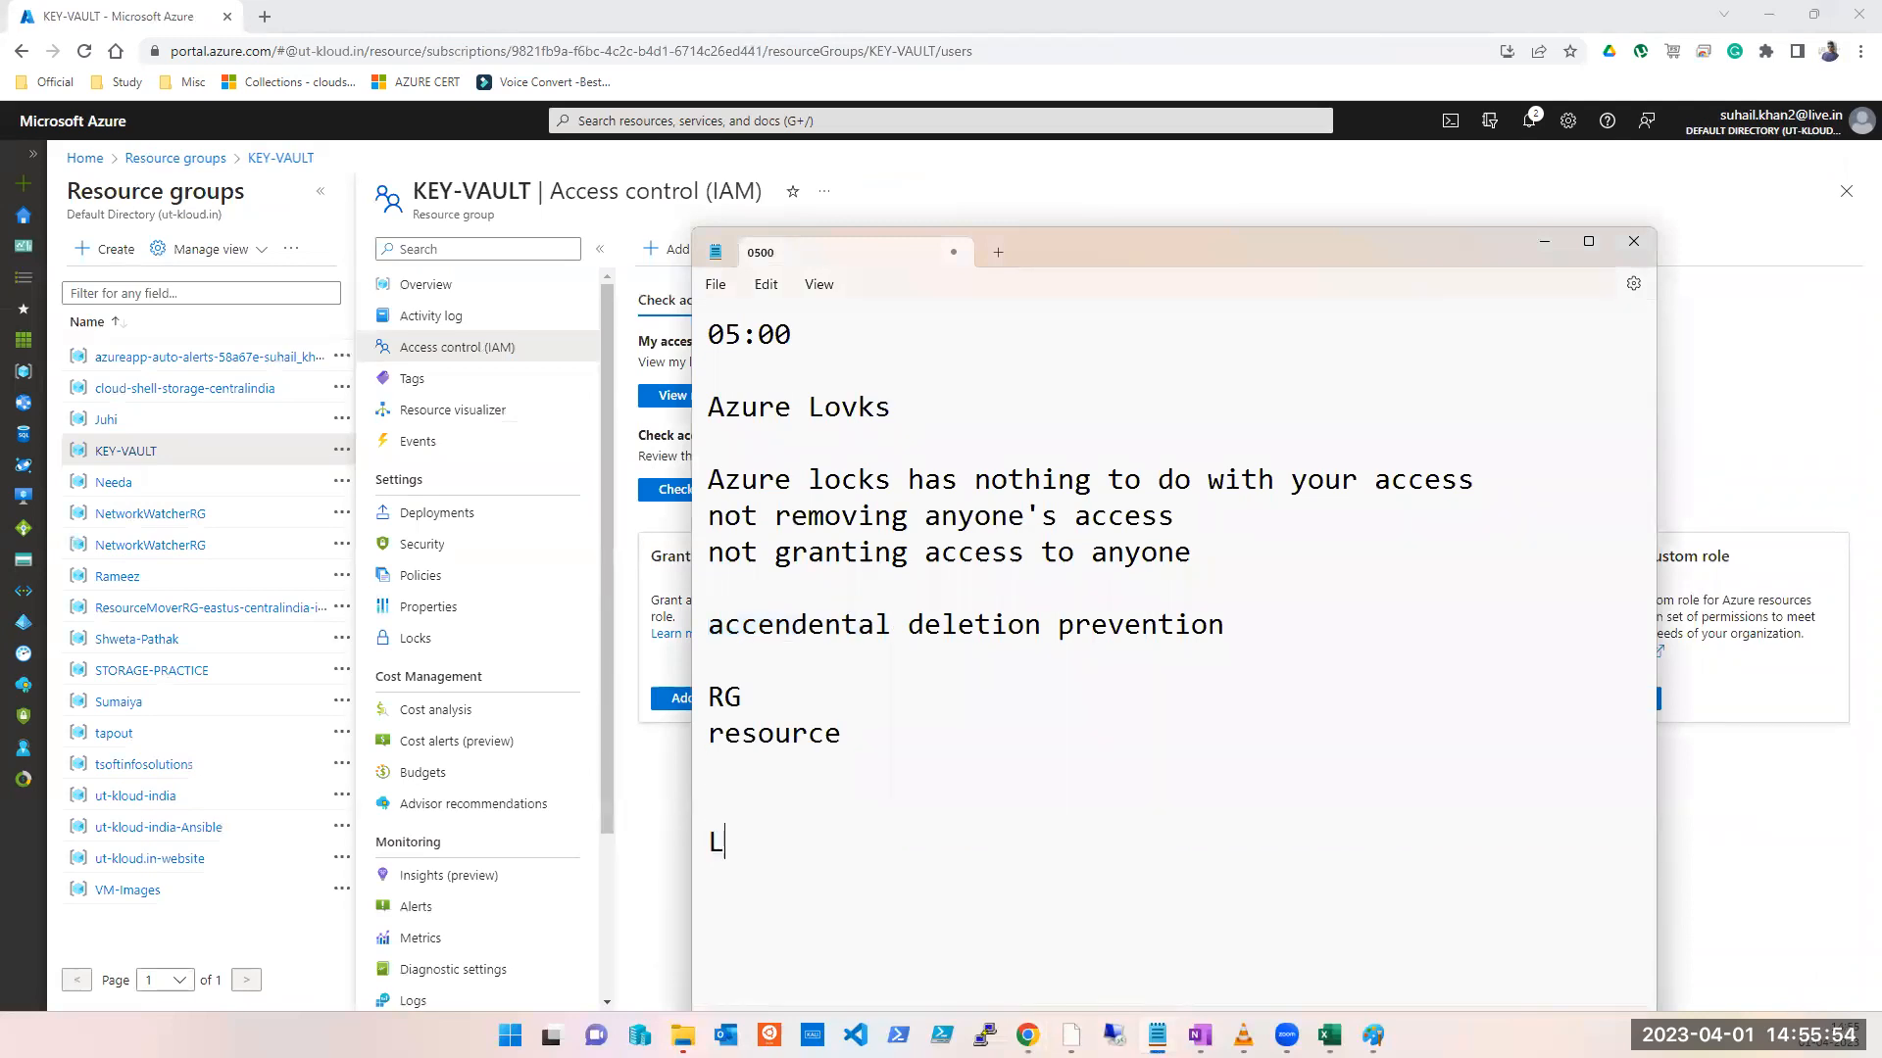
pyautogui.write('OCK ?')
pyautogui.press('Return')
pyautogui.write('tASK ON')
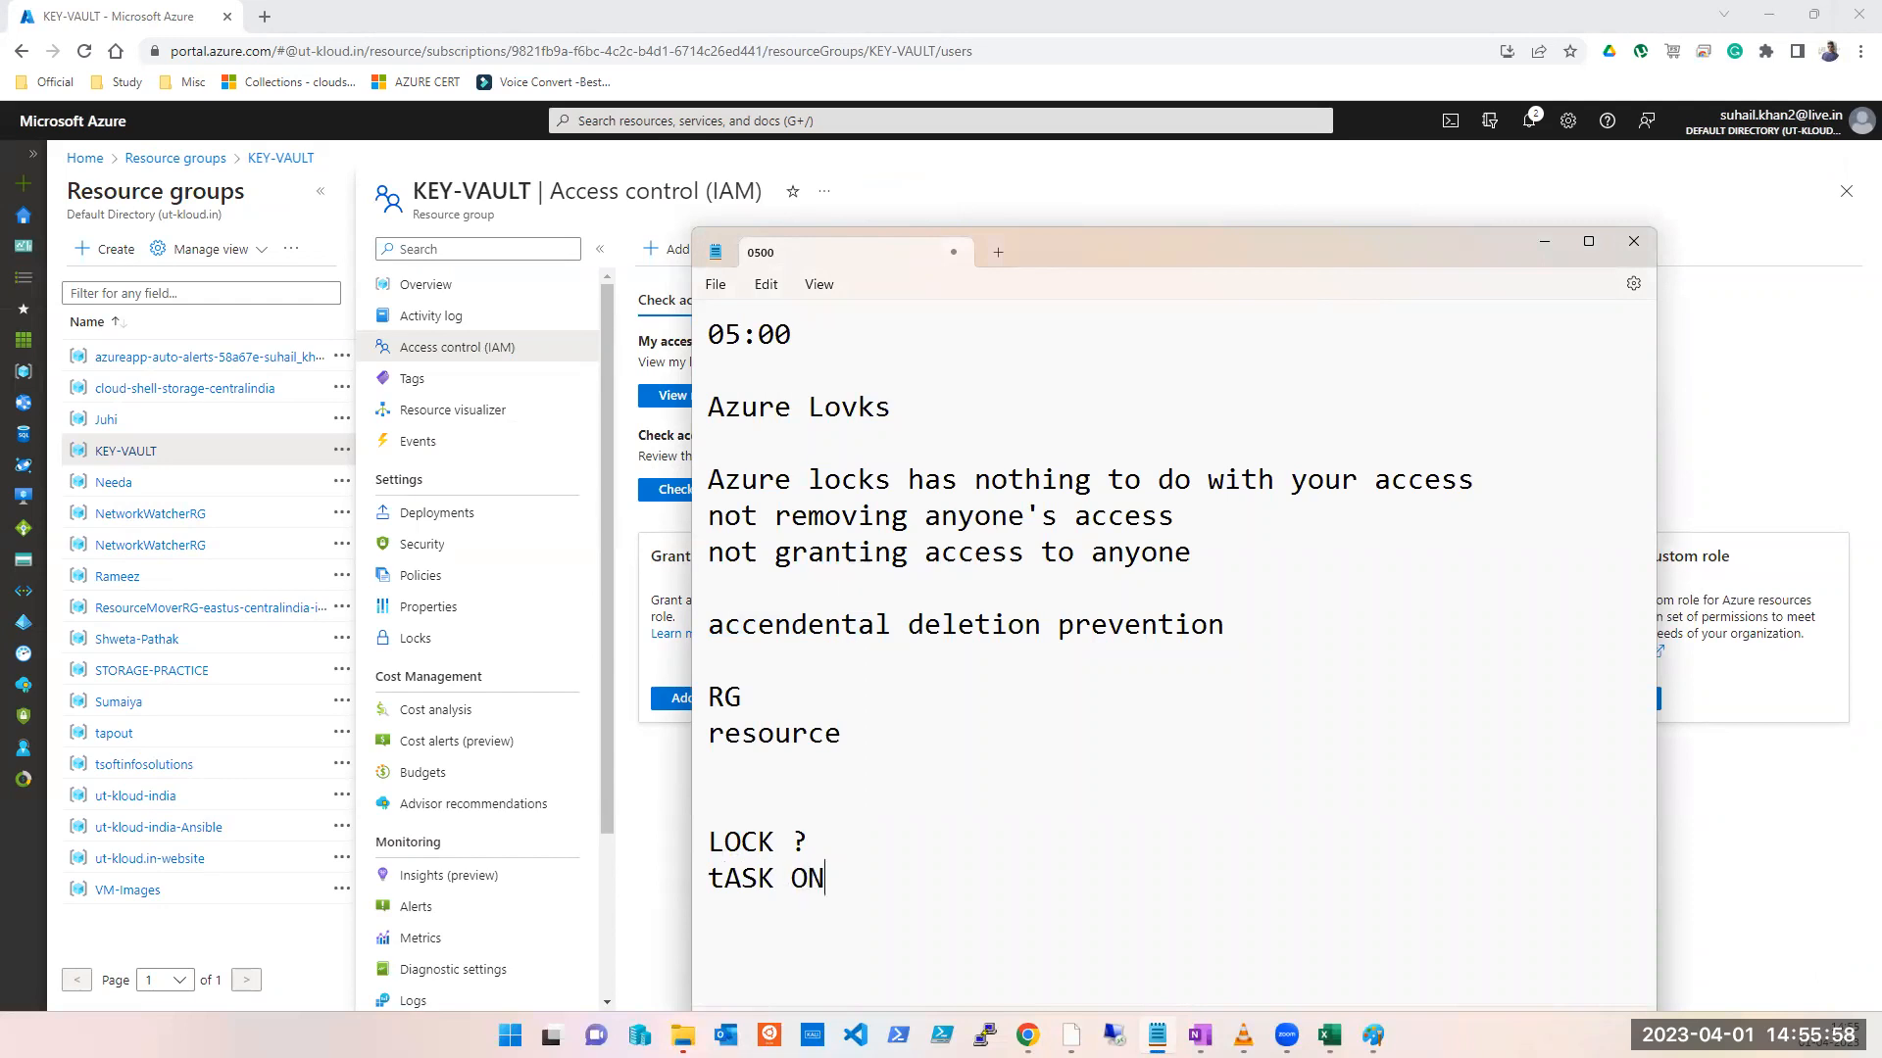
pyautogui.write(' LOCKS?')
# Step: Delete the old notes from 'Azure Lovks' to 'resource' and move Notepad off-screen
pyautogui.moveTo(980, 786); pyautogui.dragTo(712, 418)
pyautogui.press('BackSpace')
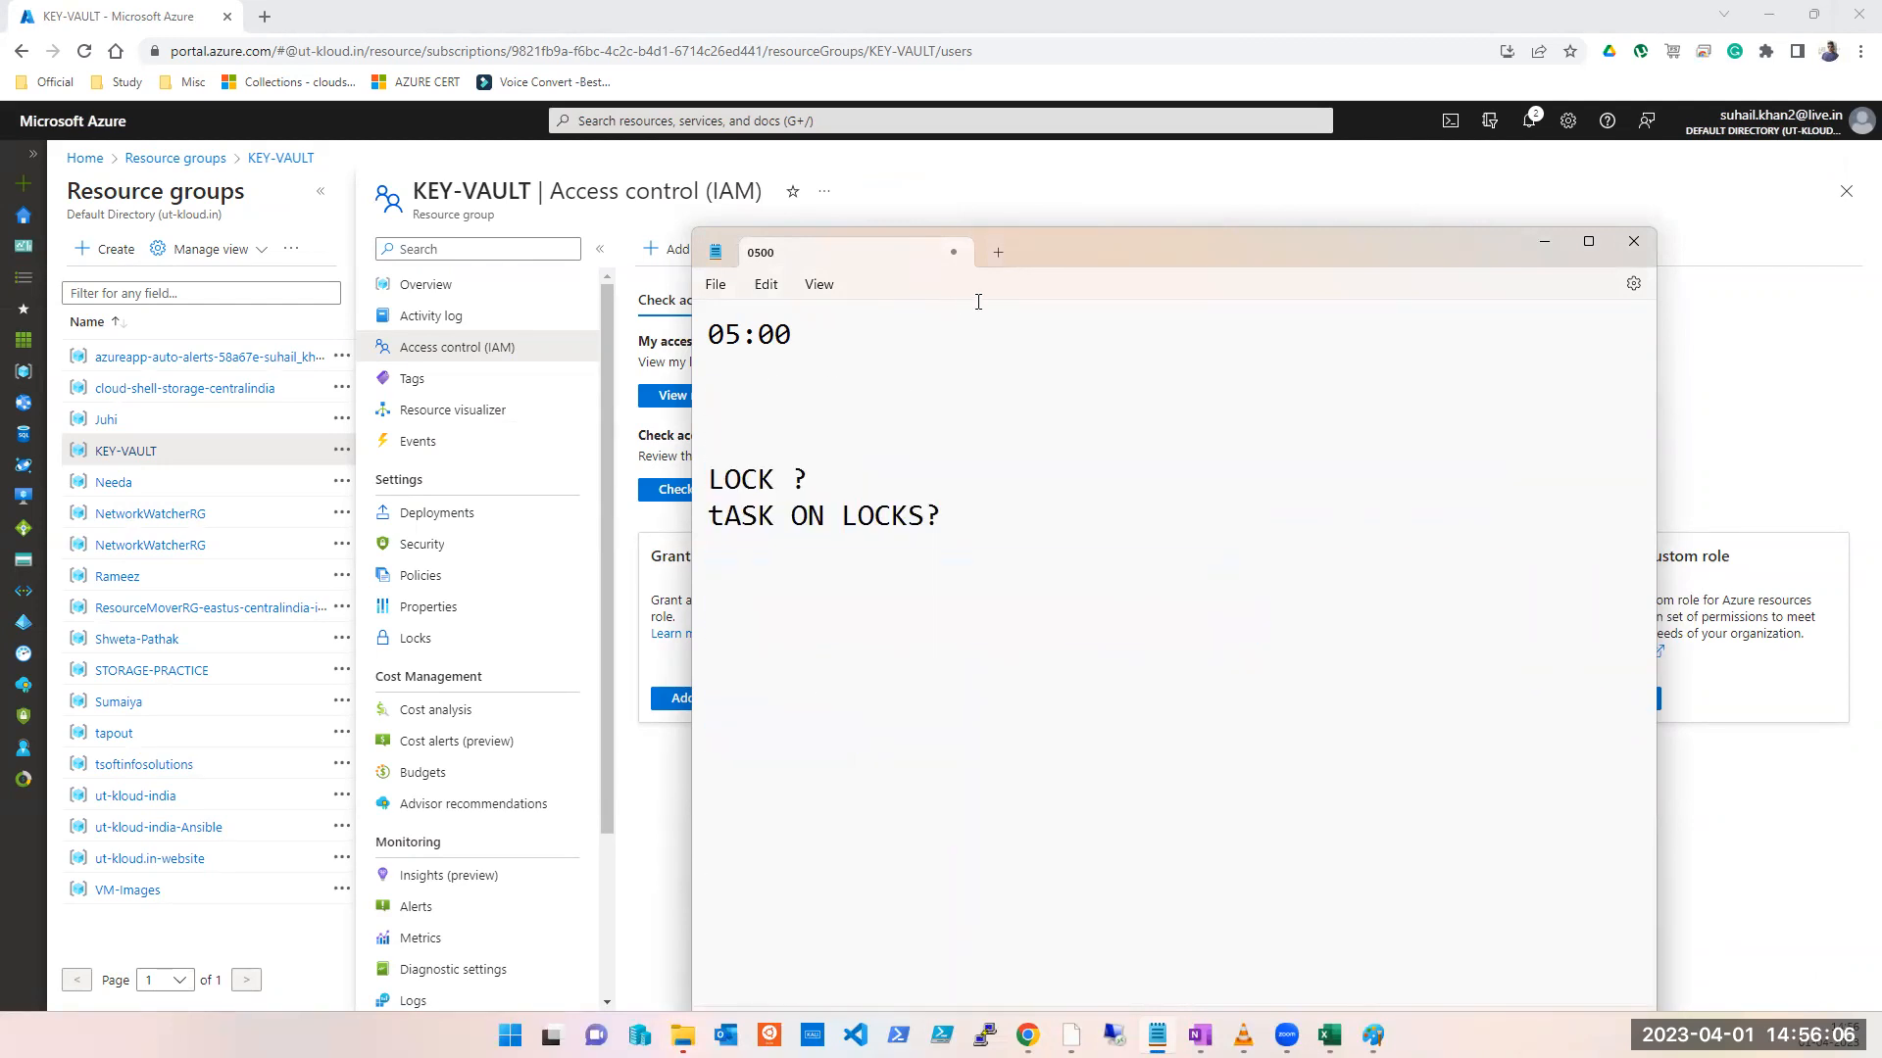
pyautogui.moveTo(1055, 251); pyautogui.dragTo(0, 245)
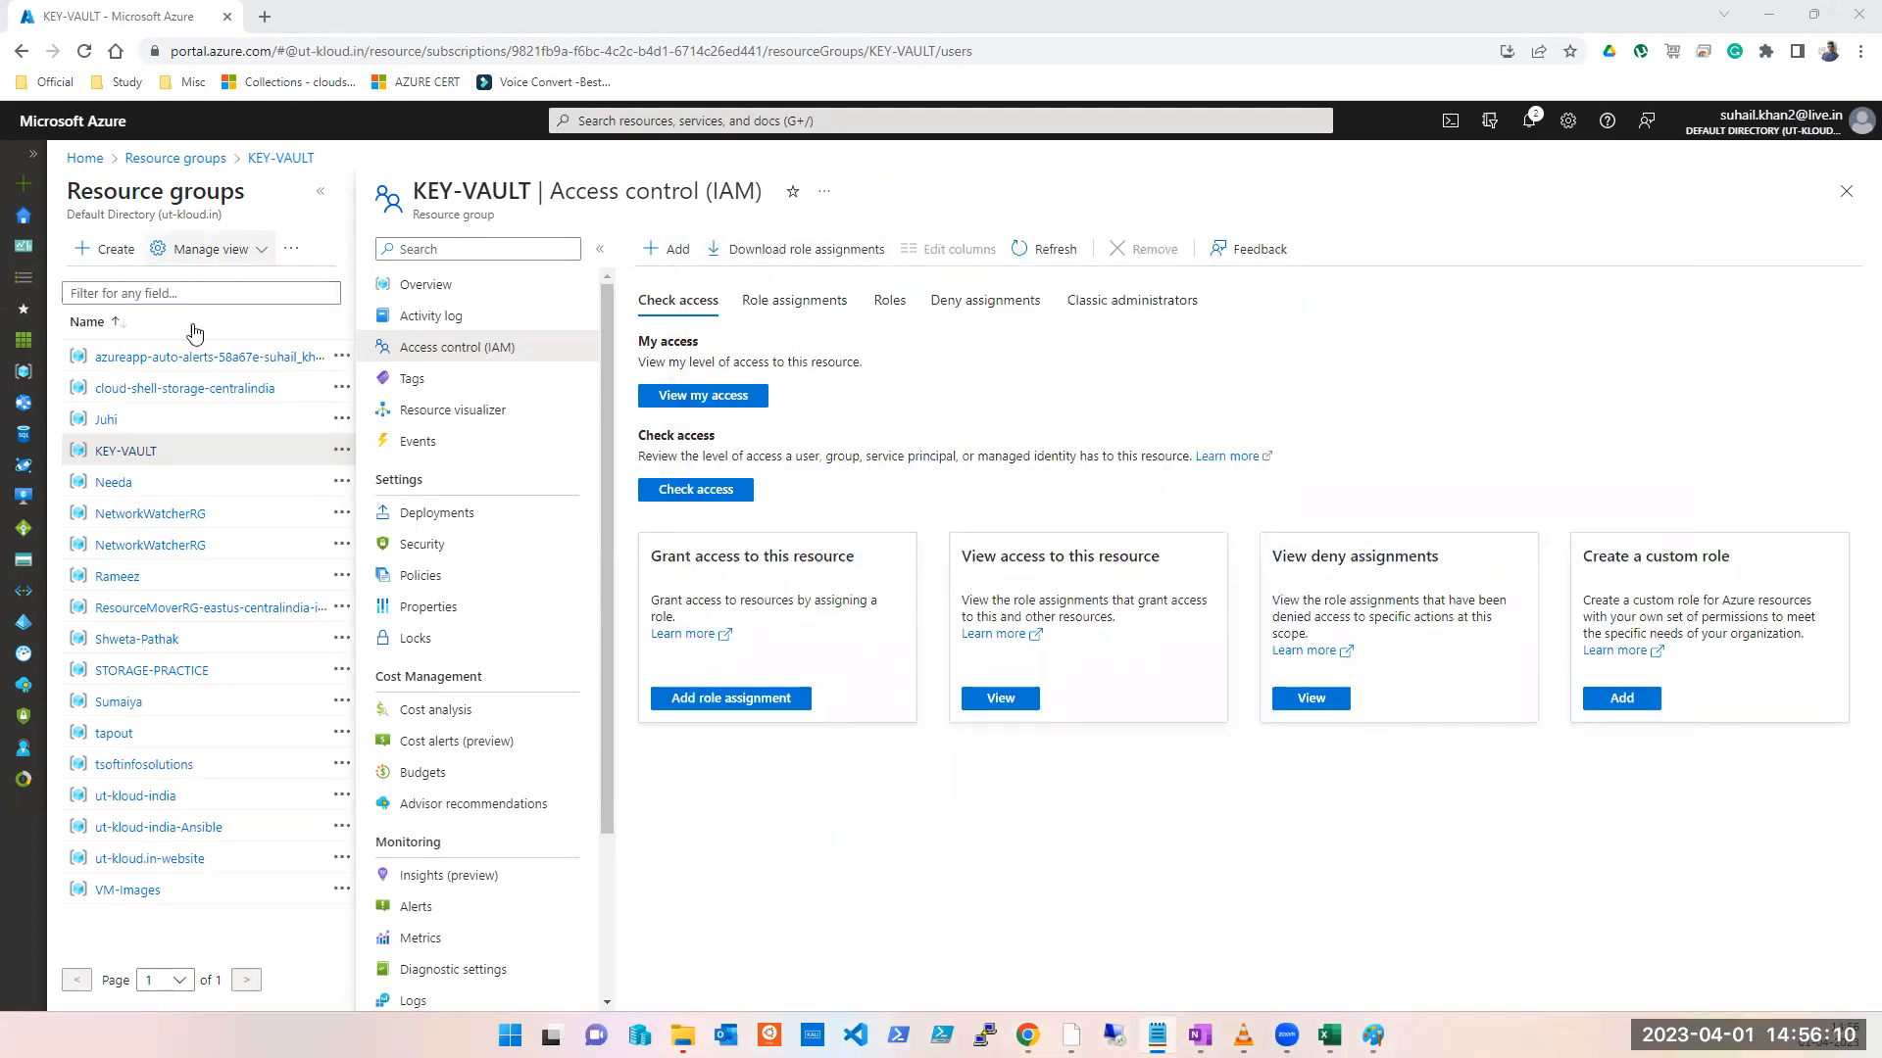
# Step: Start a new virtual network under the UT-Kloud subscription and browse its resource groups
pyautogui.click(900, 118)
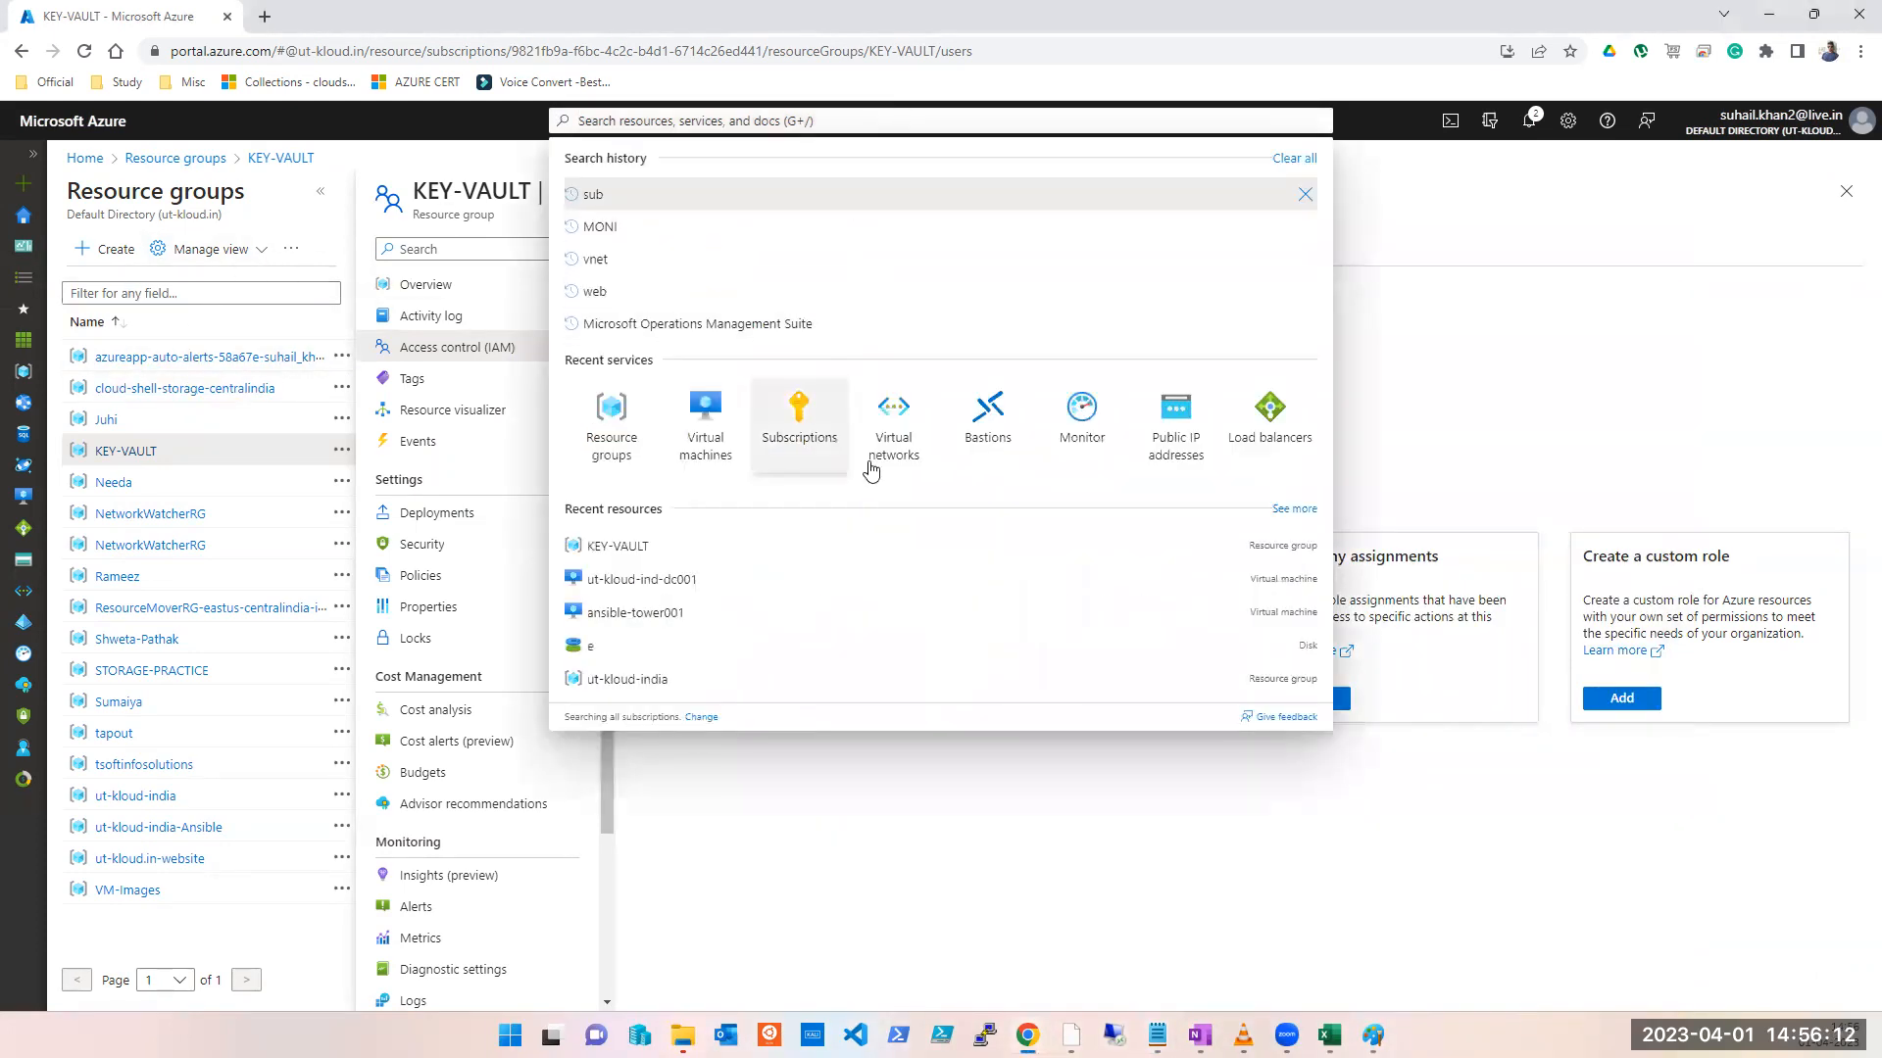
pyautogui.click(892, 419)
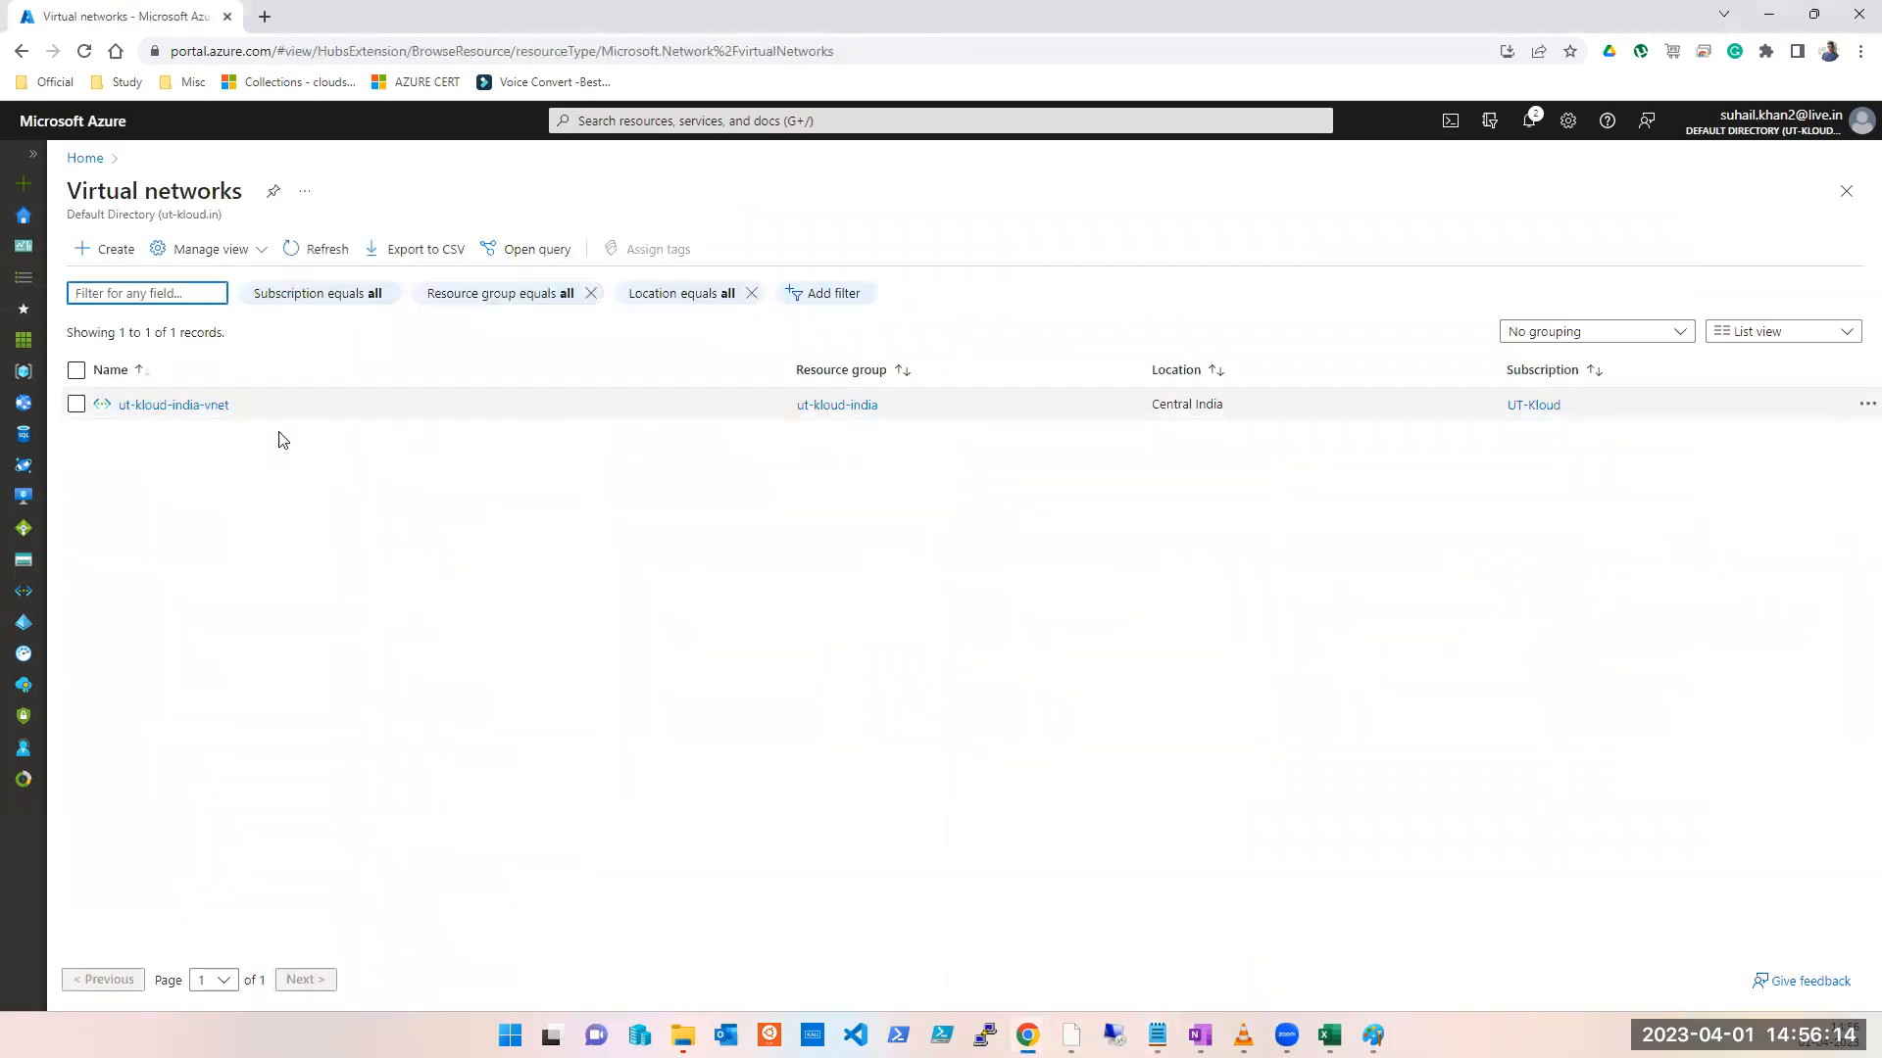
pyautogui.moveTo(199, 416)
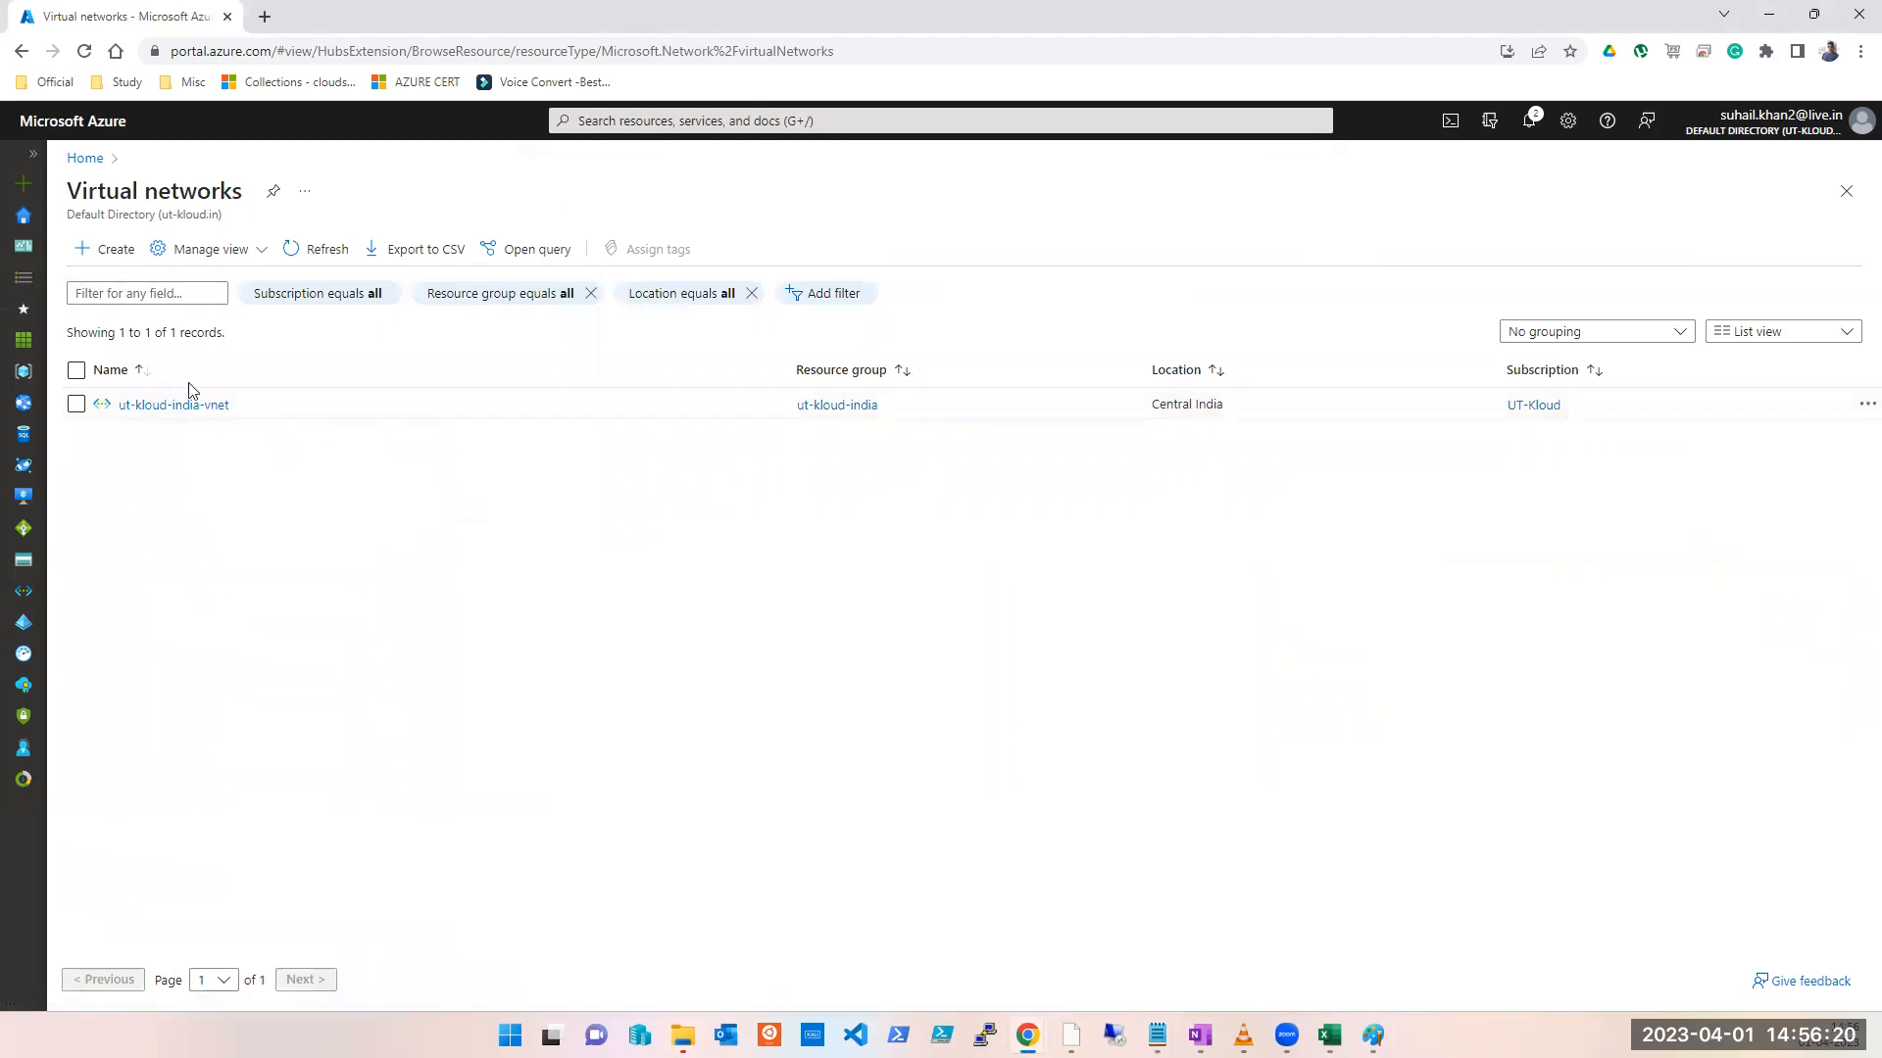
pyautogui.click(82, 253)
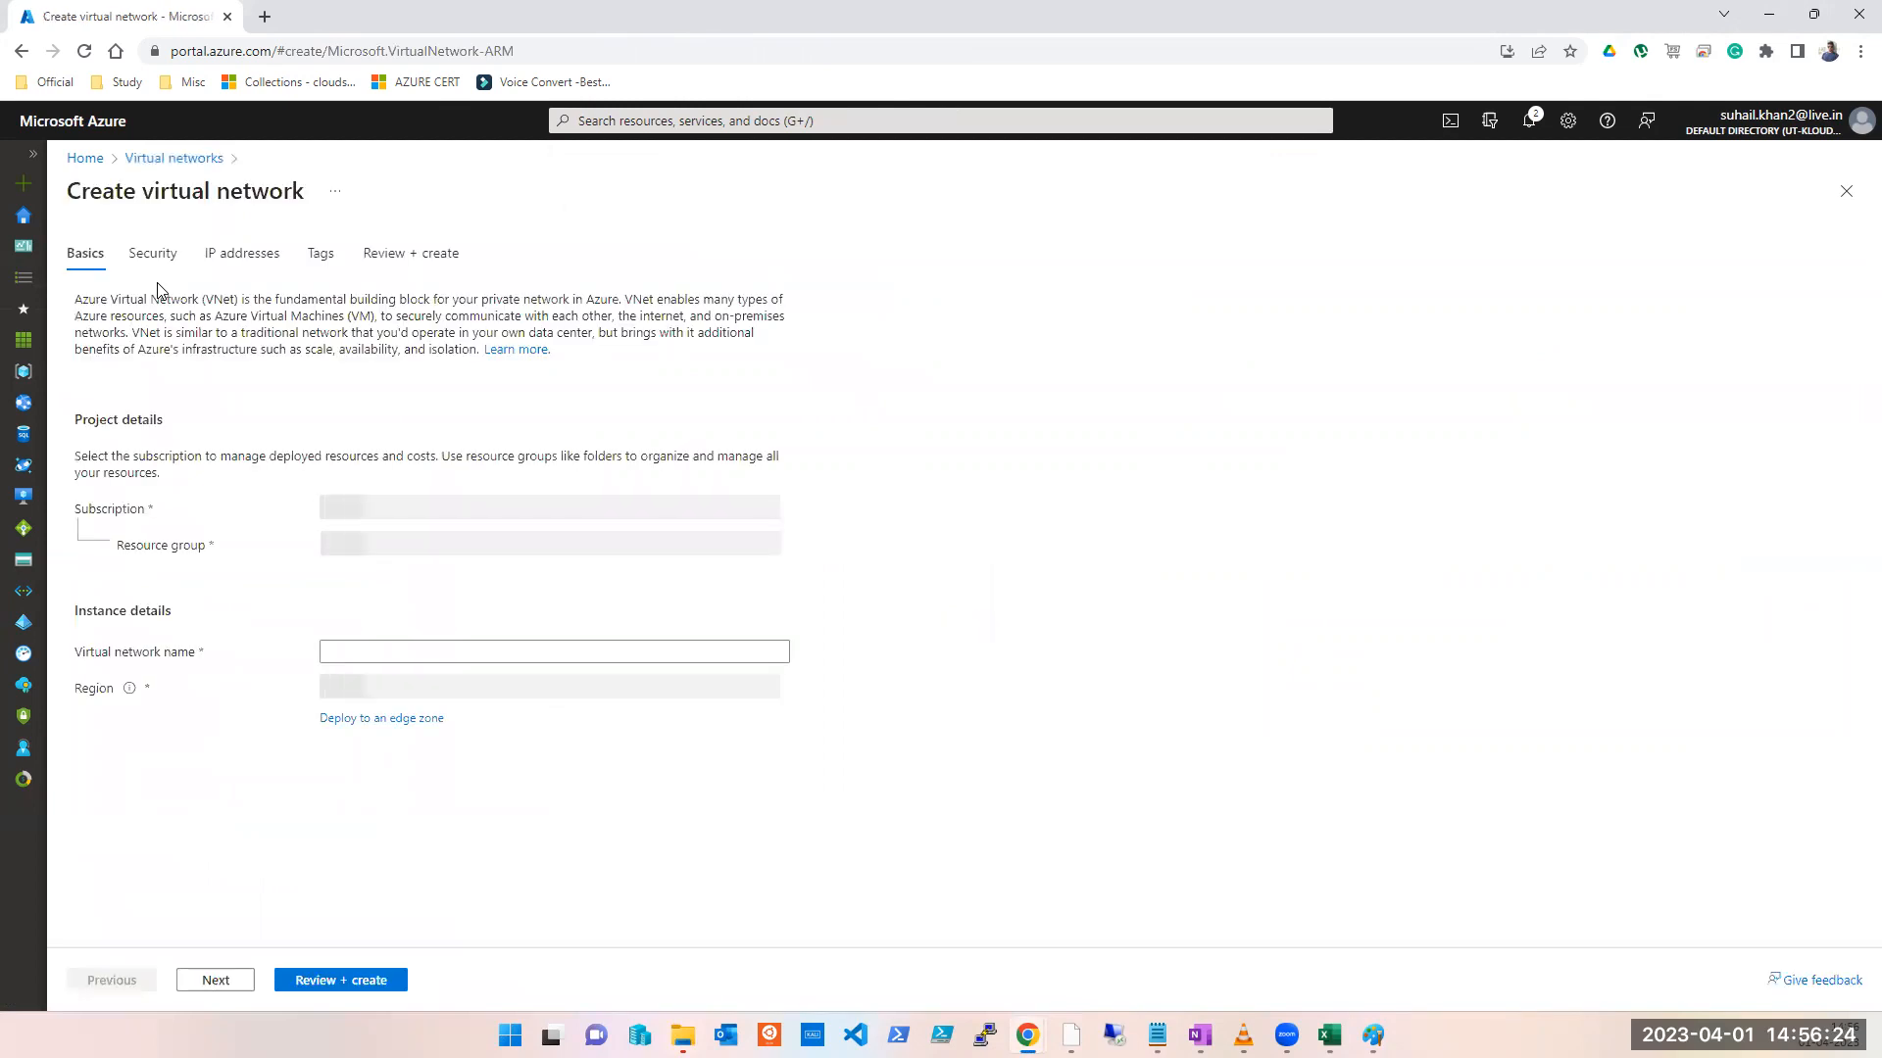
pyautogui.click(438, 510)
pyautogui.click(418, 611)
pyautogui.click(430, 549)
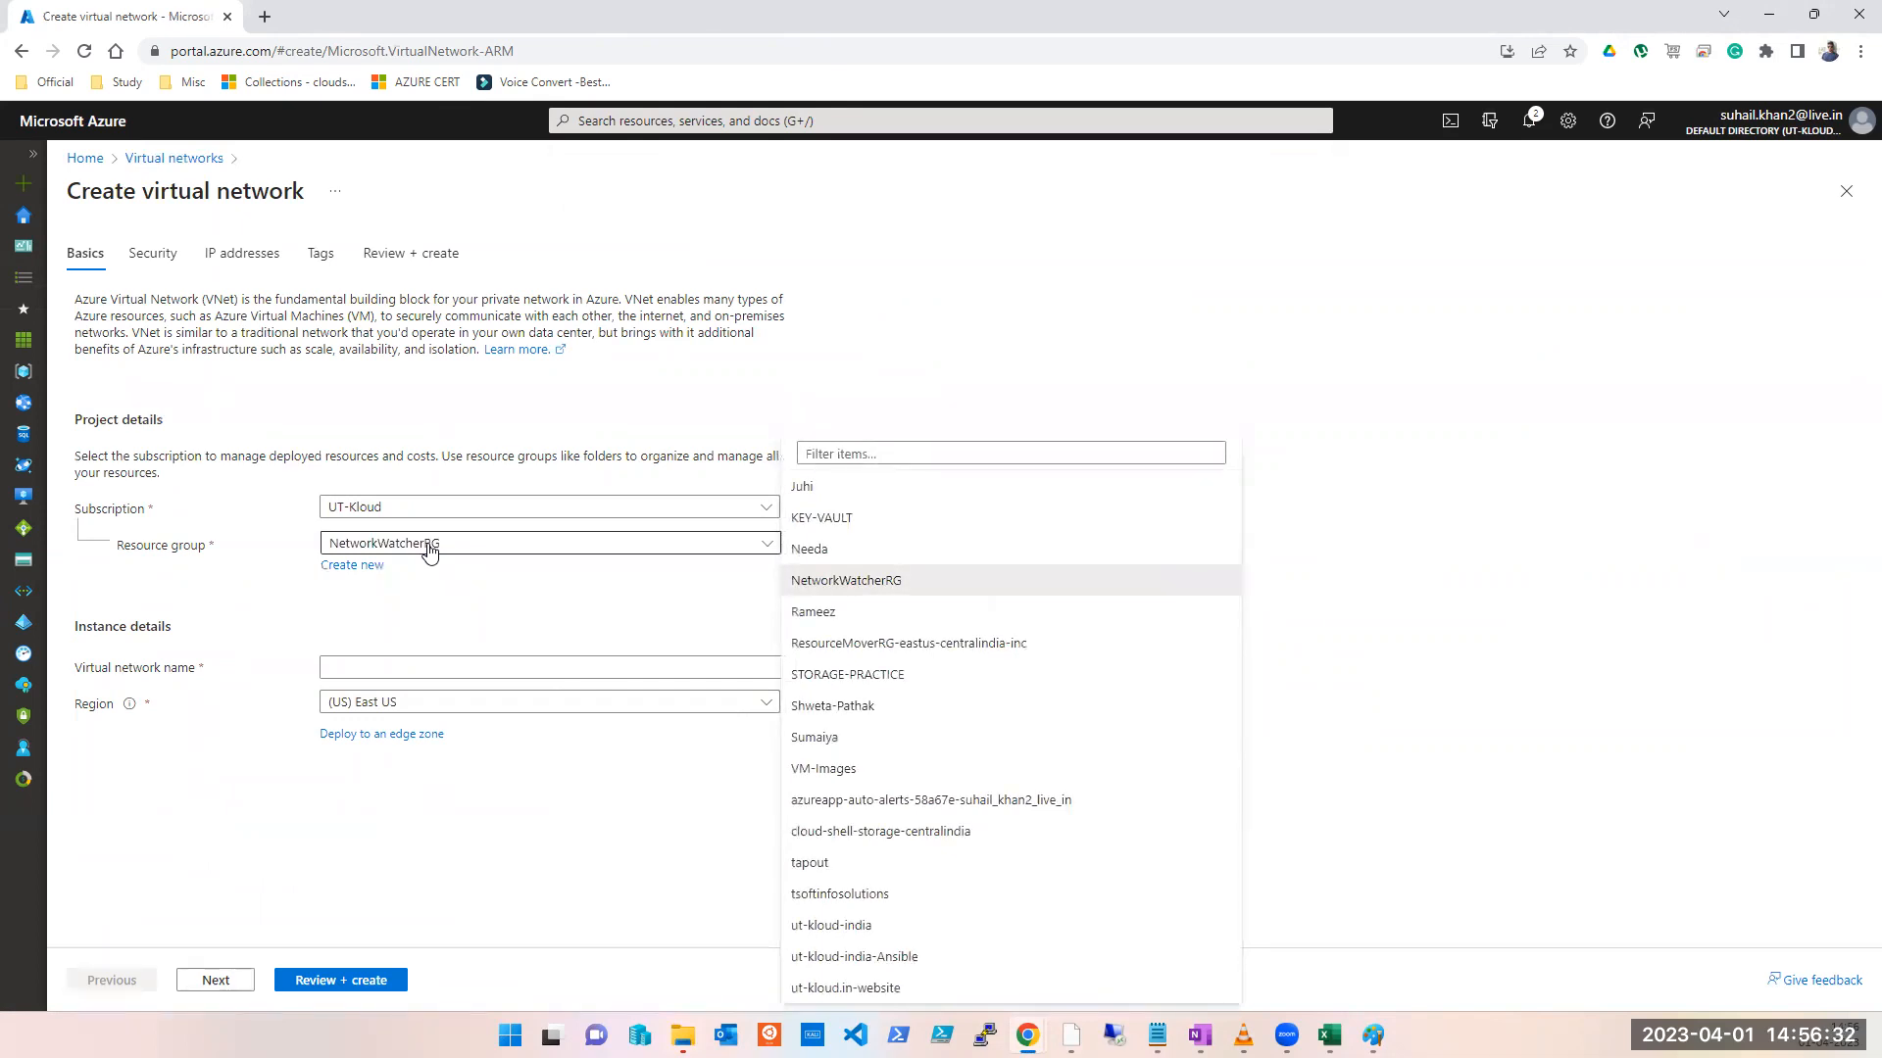
# Step: Discard the unsaved virtual network draft and close the blades back to Home
pyautogui.click(1769, 292)
pyautogui.click(1852, 192)
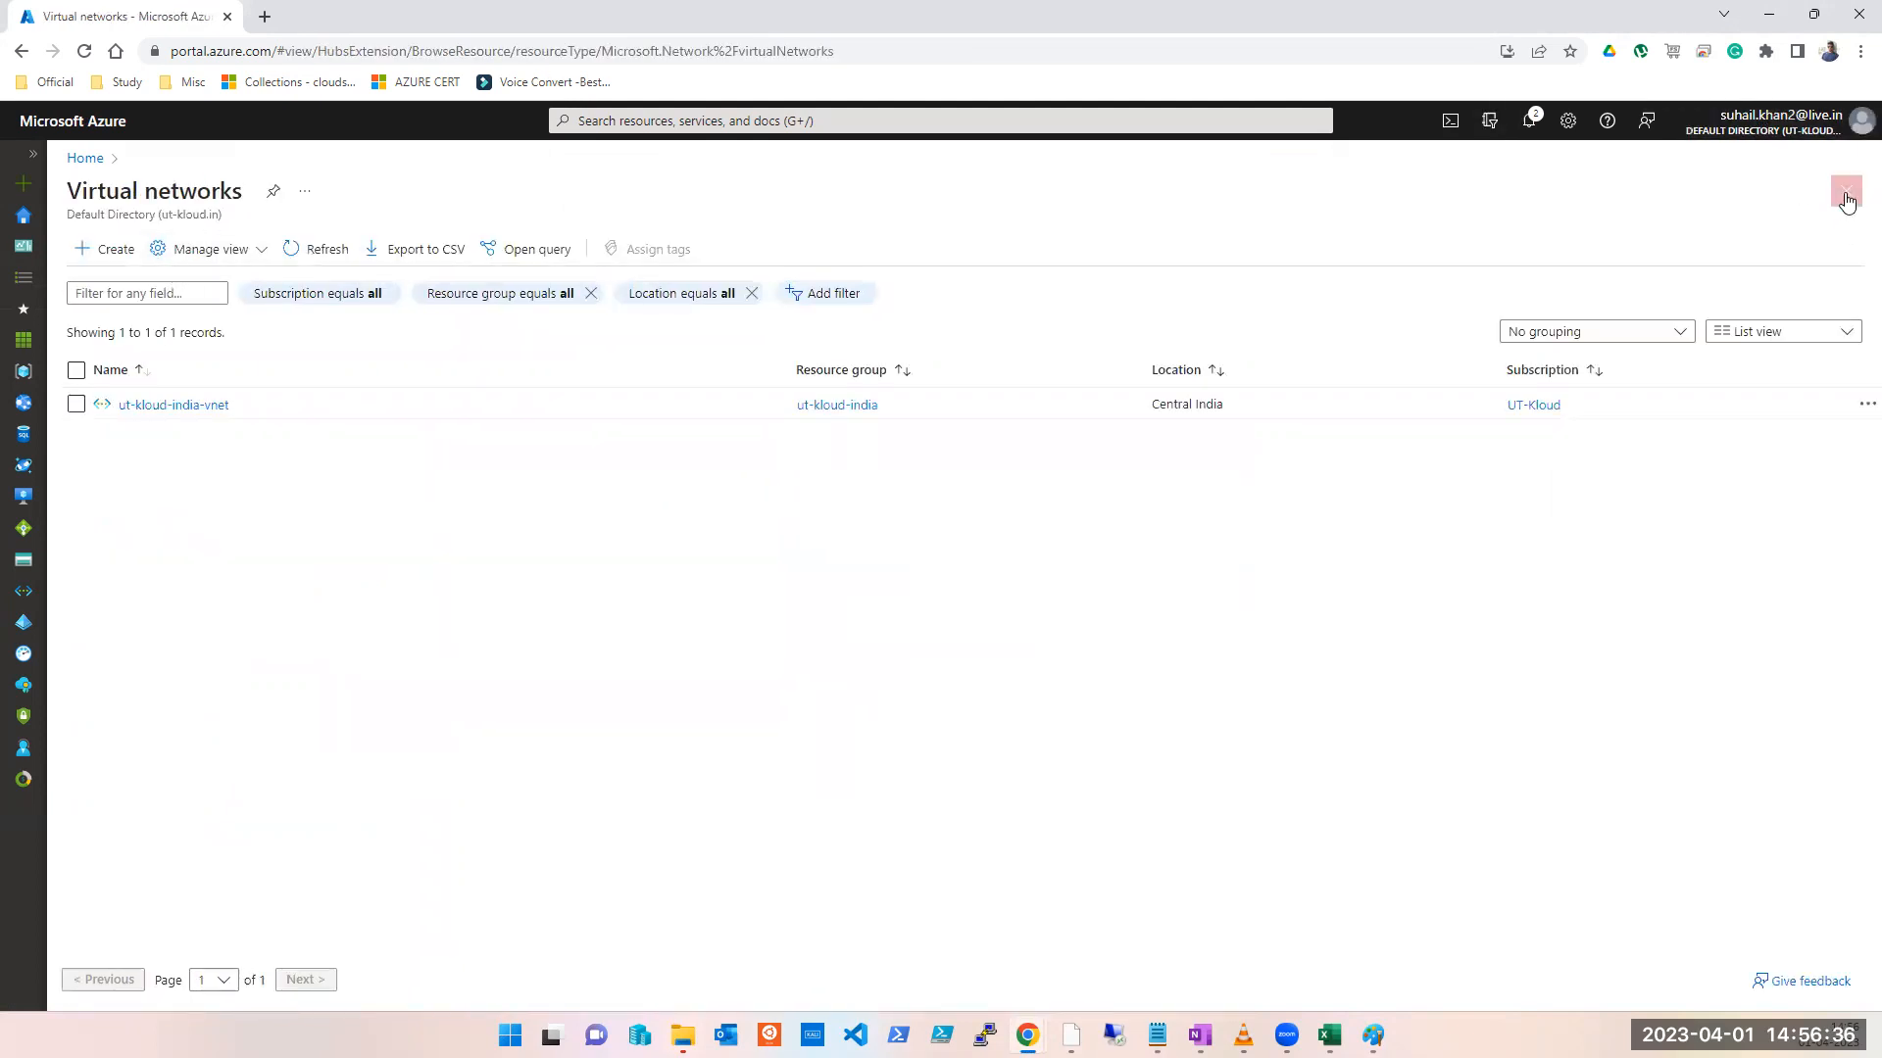
pyautogui.click(1846, 201)
pyautogui.click(689, 120)
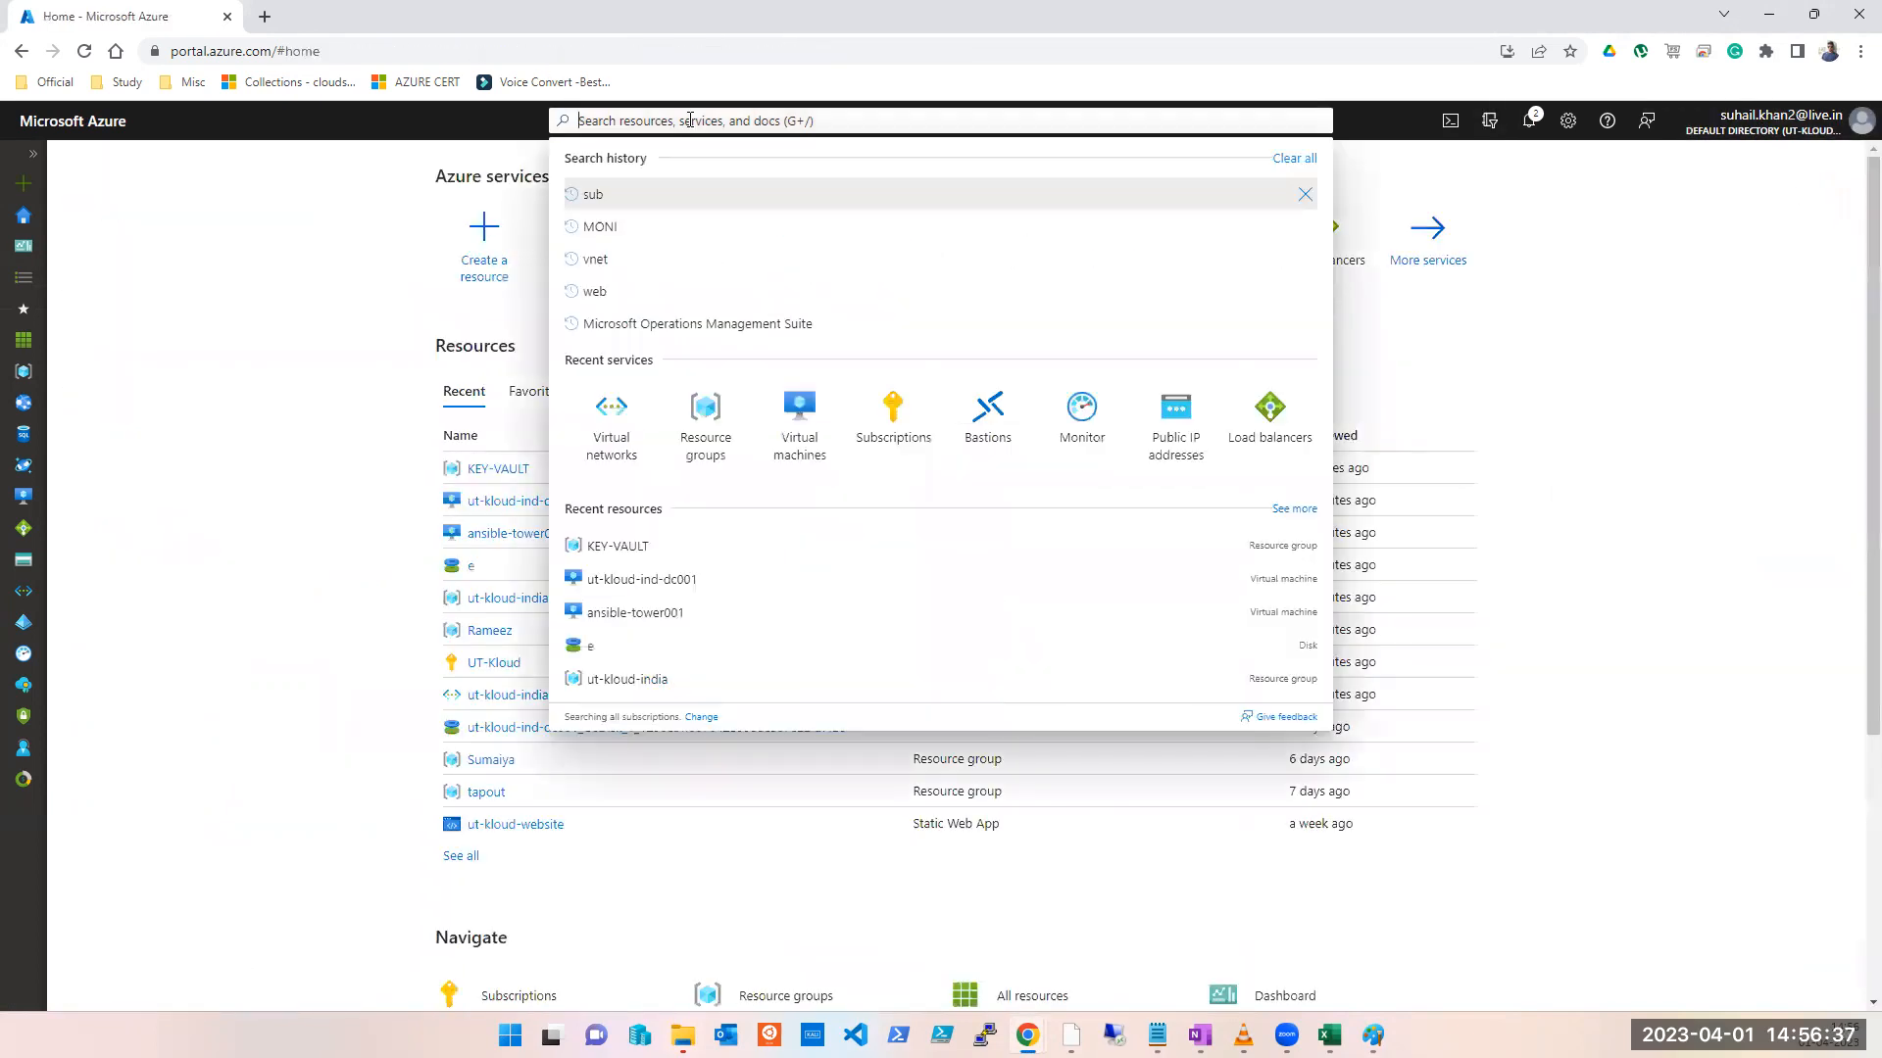
# Step: Start a UT-Kloud resource group named vnet-peerin-test
pyautogui.click(712, 483)
pyautogui.click(702, 259)
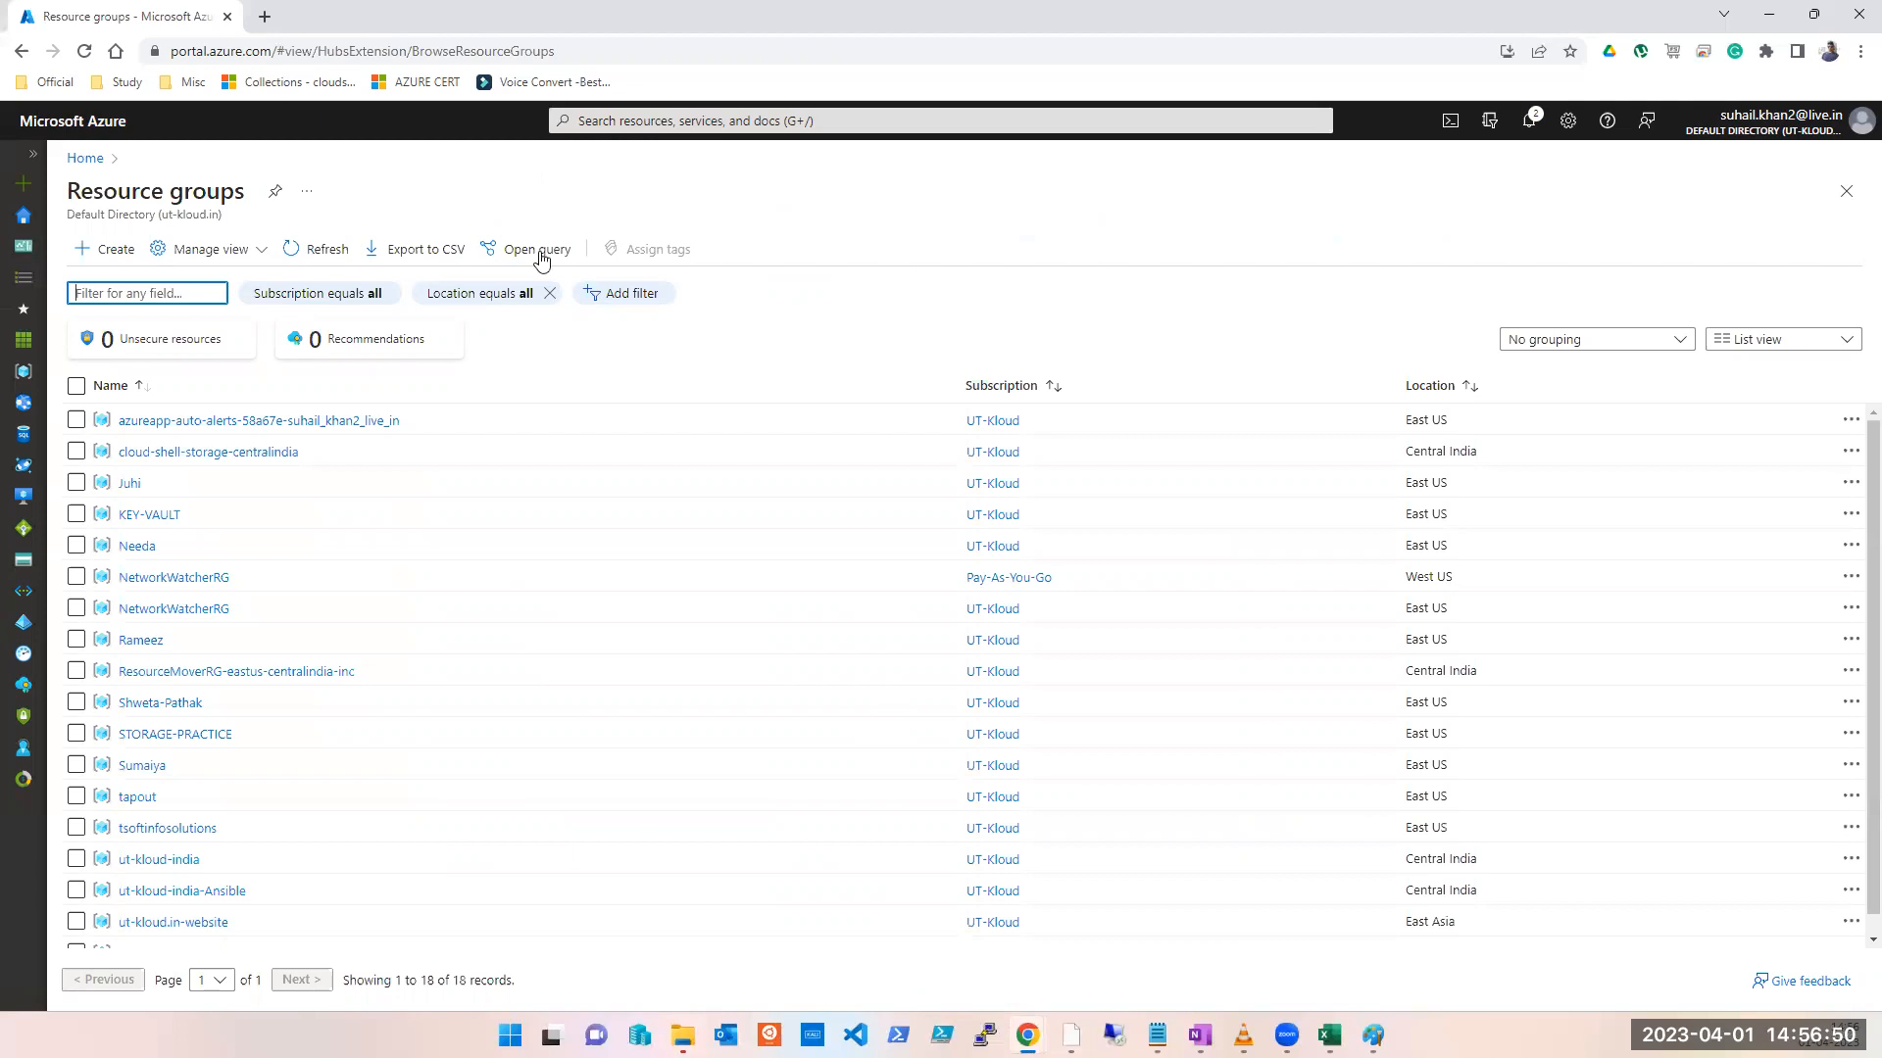
pyautogui.click(89, 262)
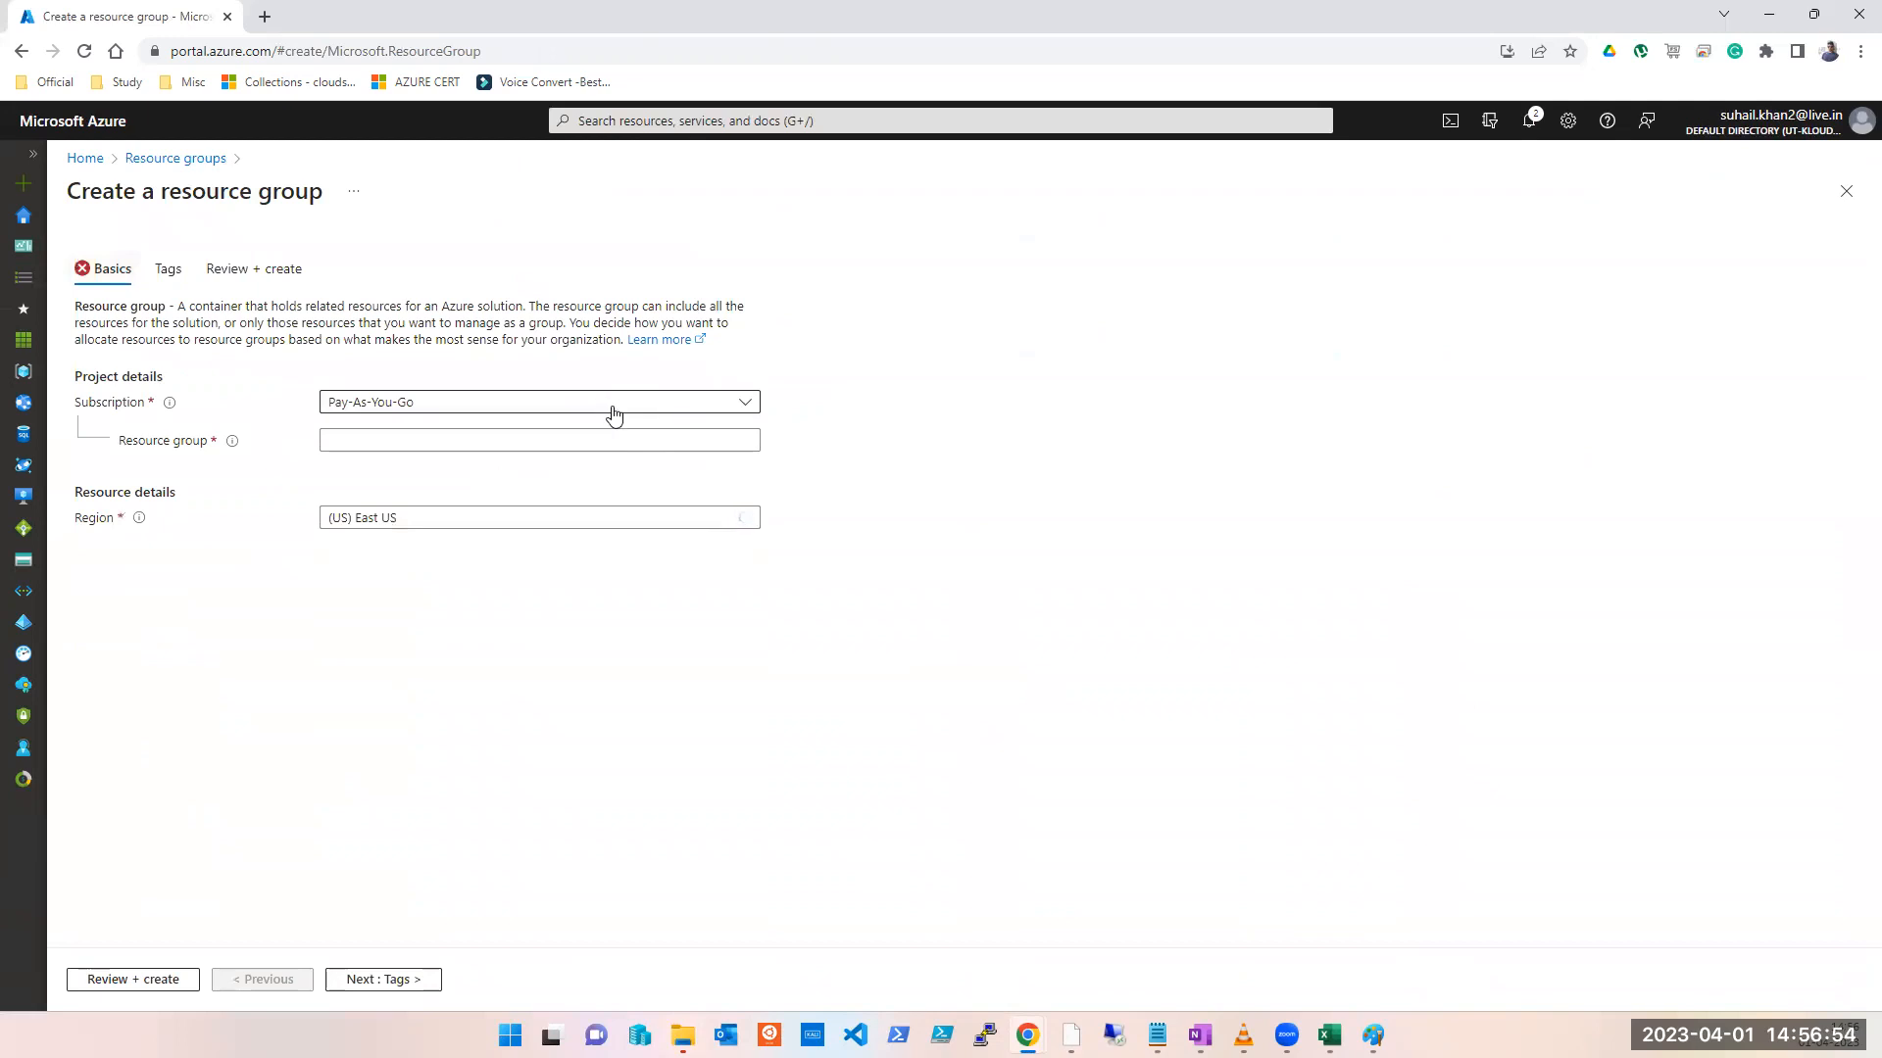
pyautogui.click(608, 406)
pyautogui.click(432, 498)
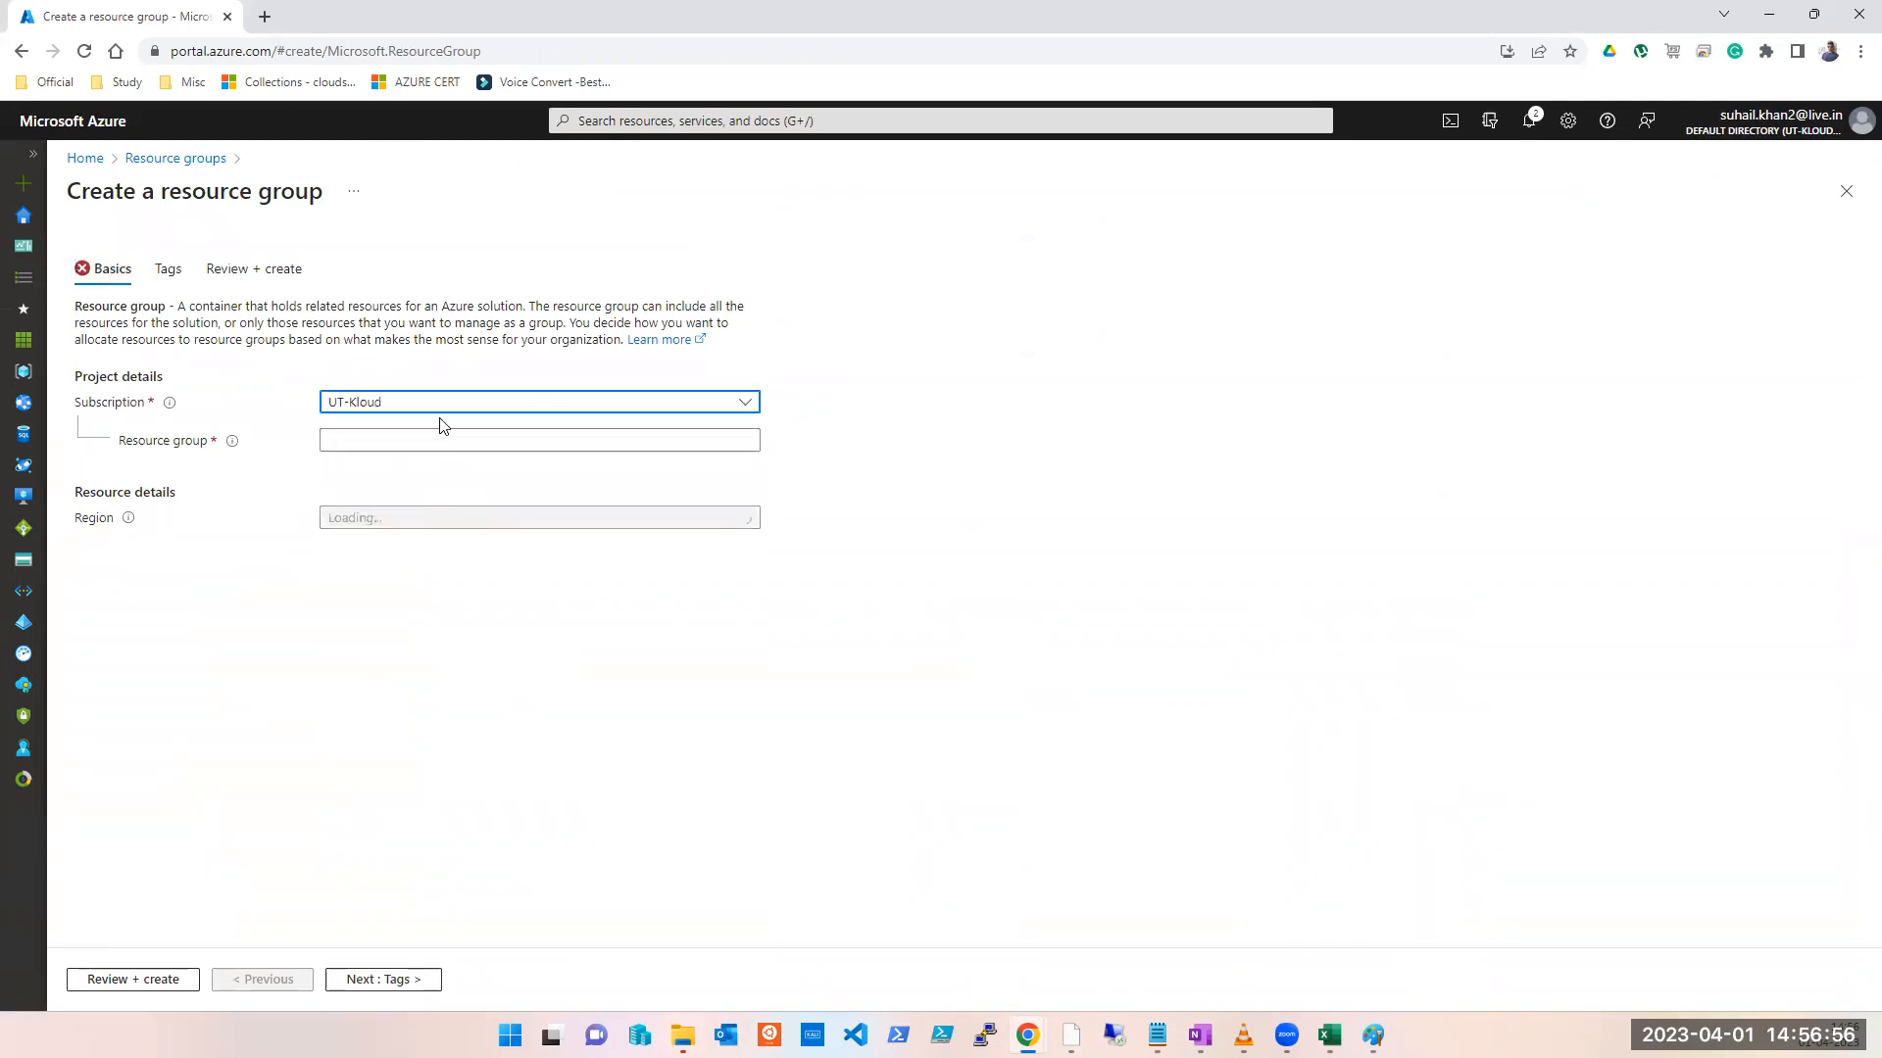
pyautogui.click(467, 439)
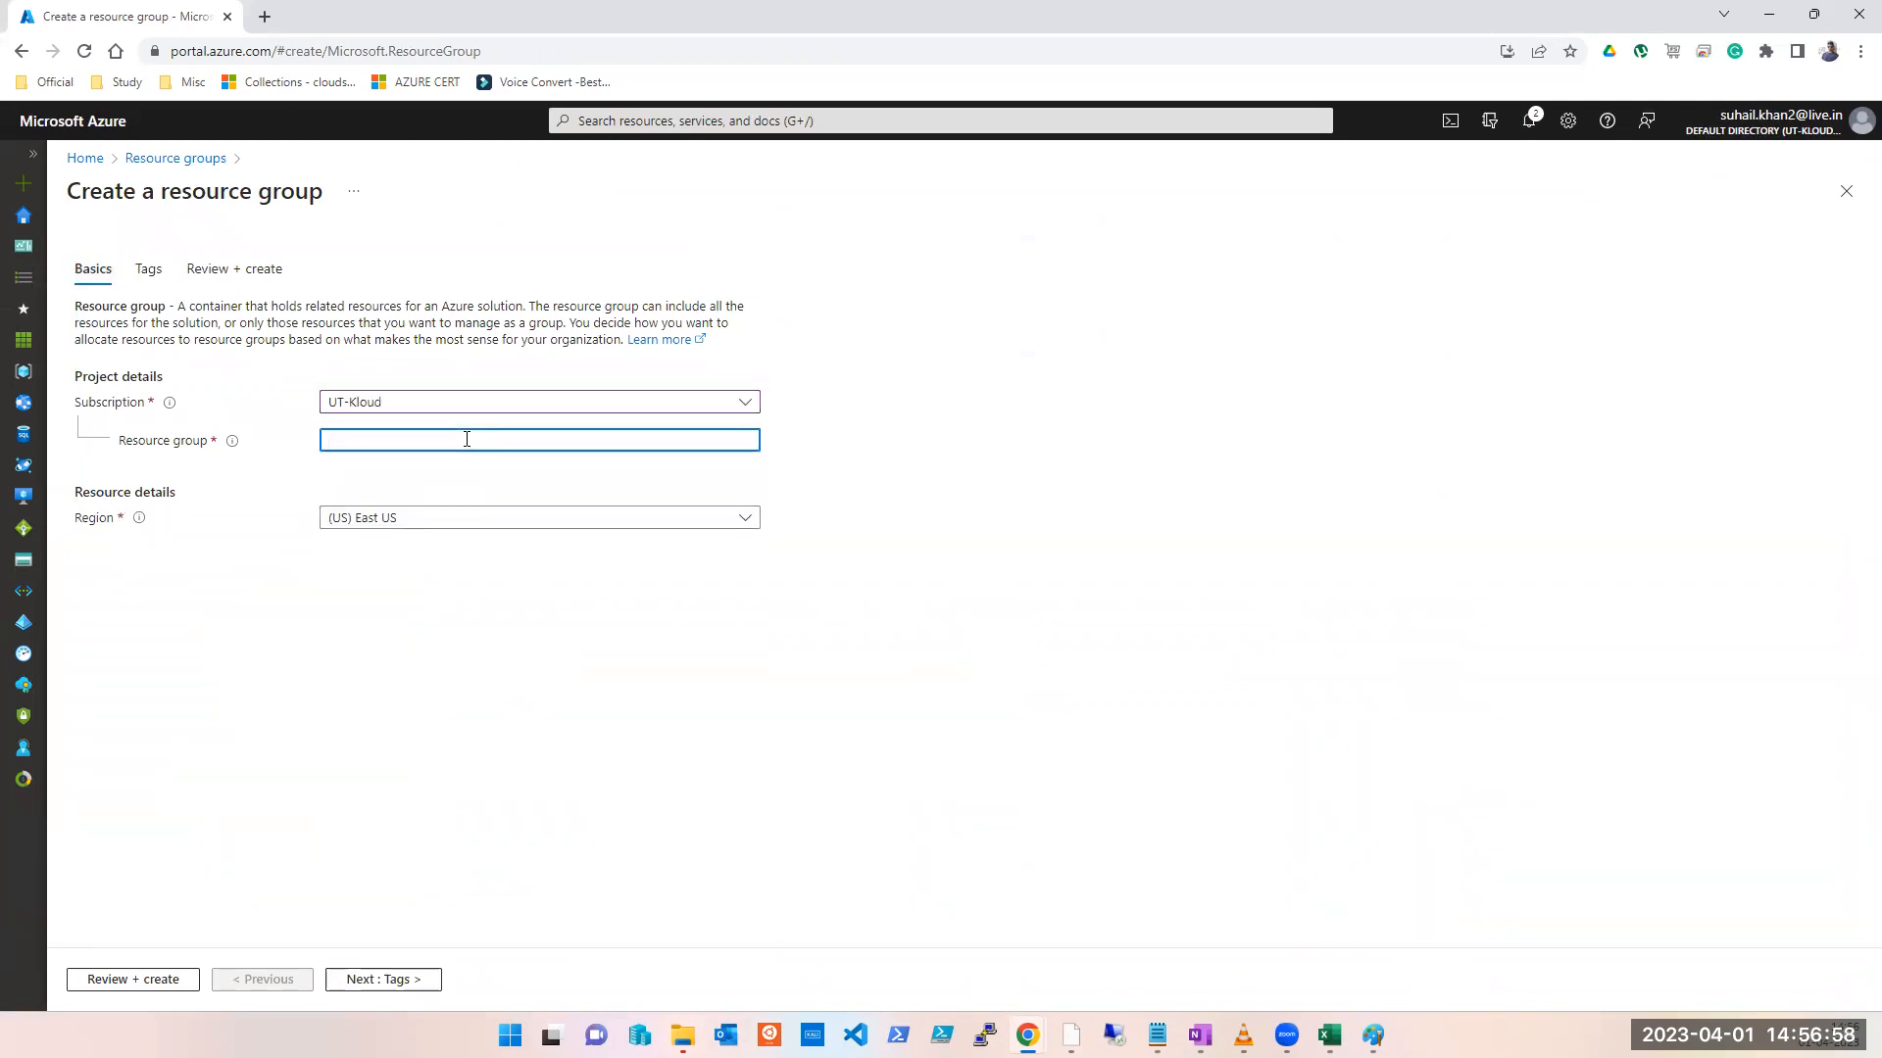
pyautogui.write('vnet-peer')
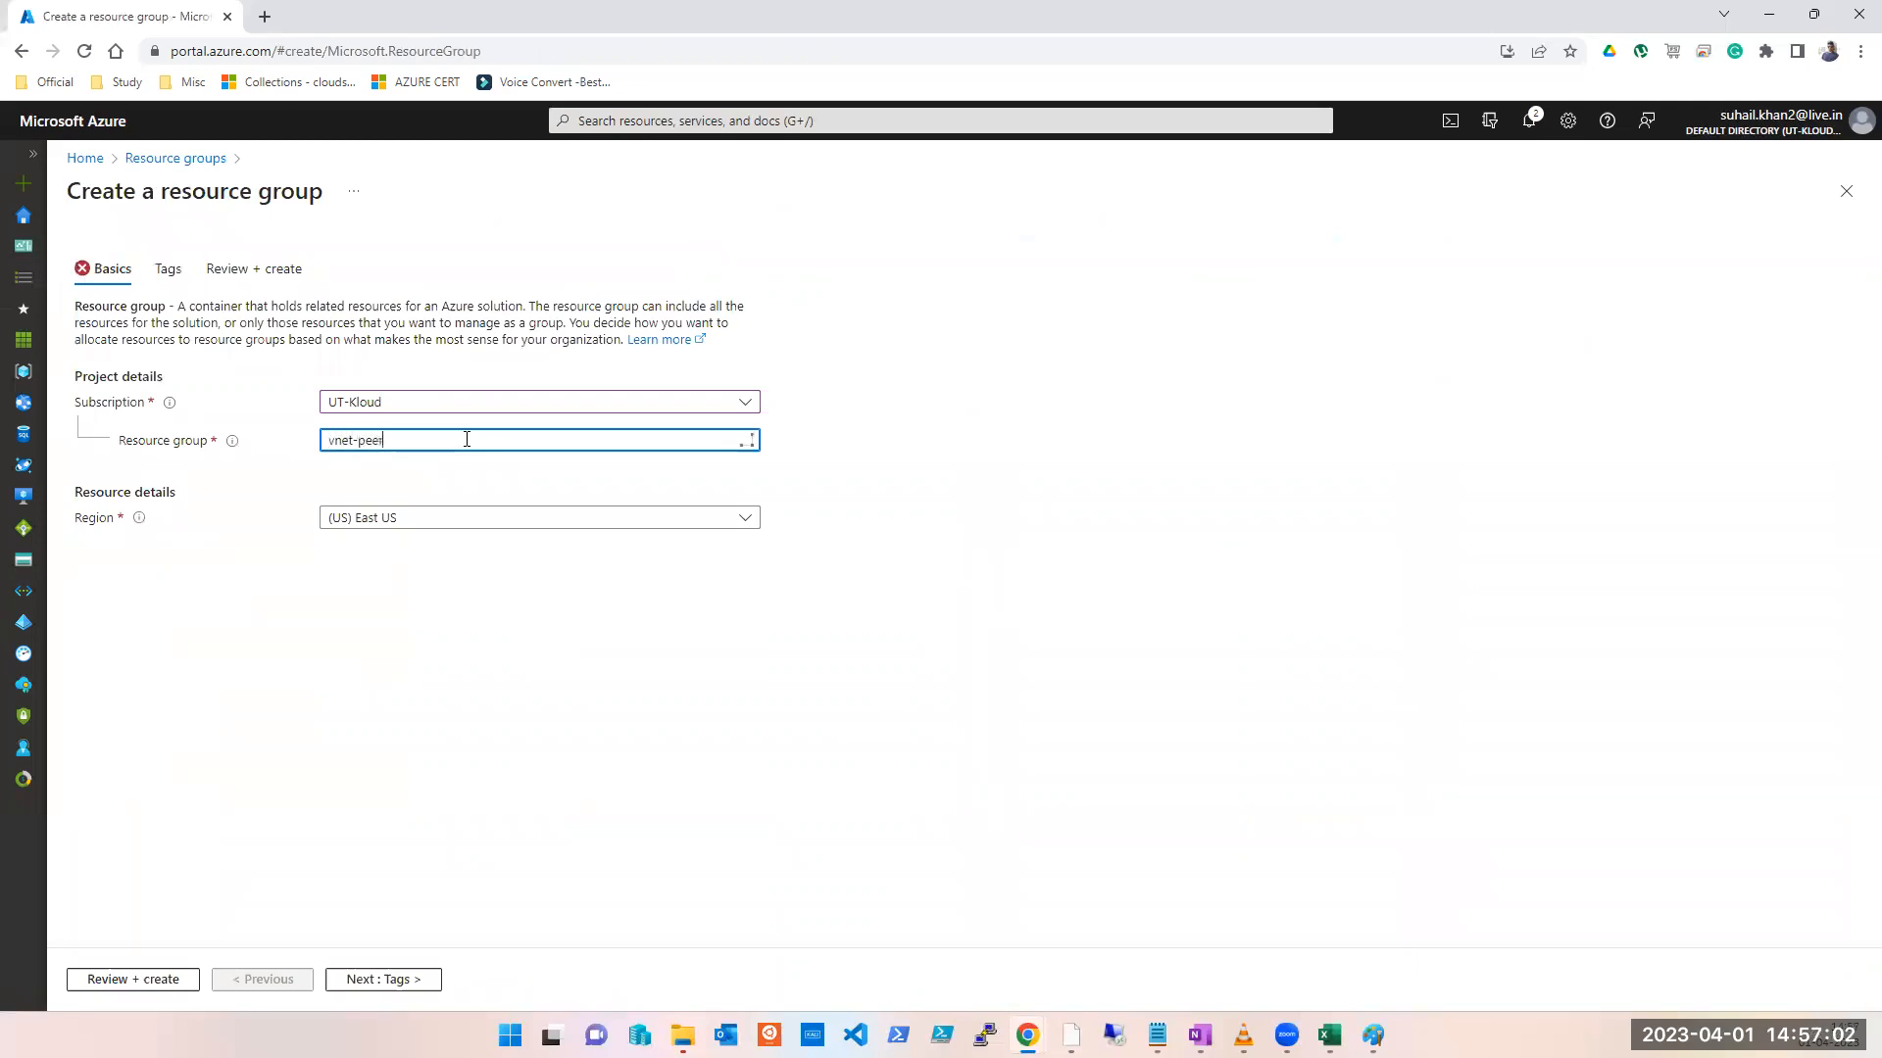
pyautogui.write('in-test')
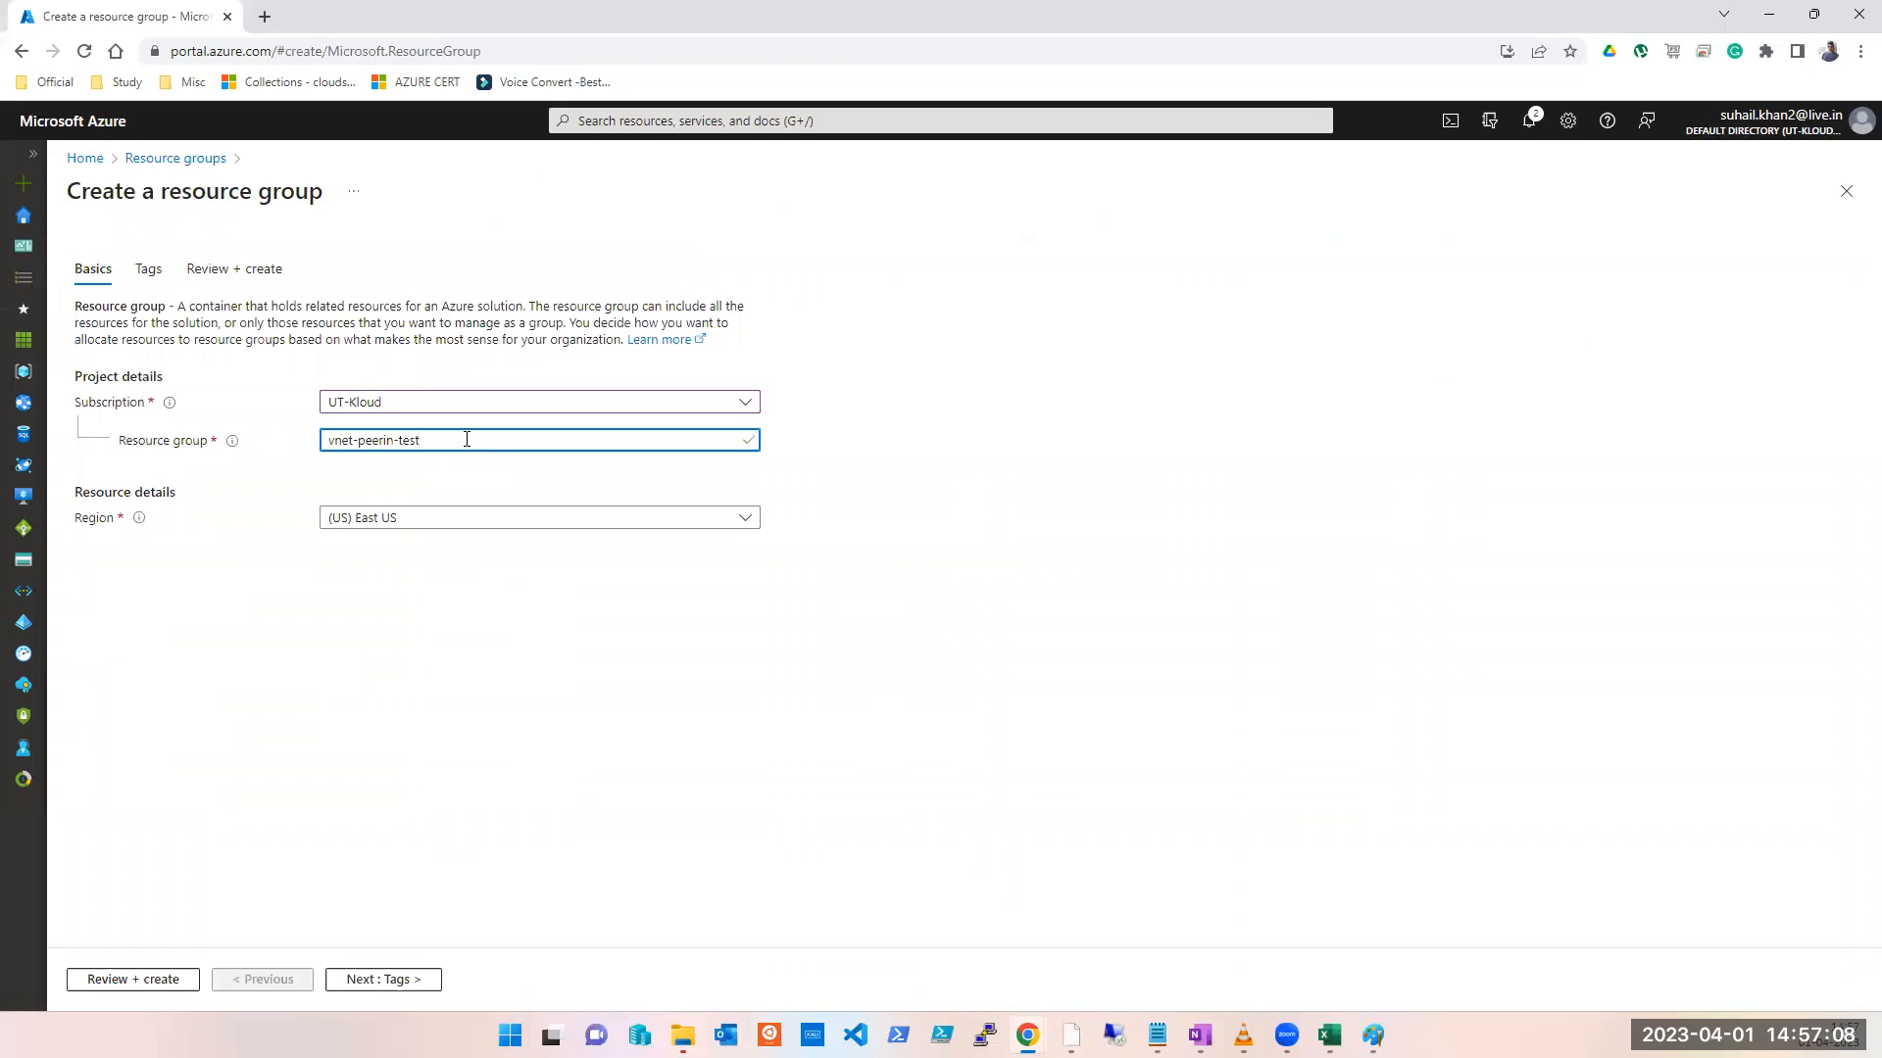
pyautogui.hotkey('alt', 'Tab')
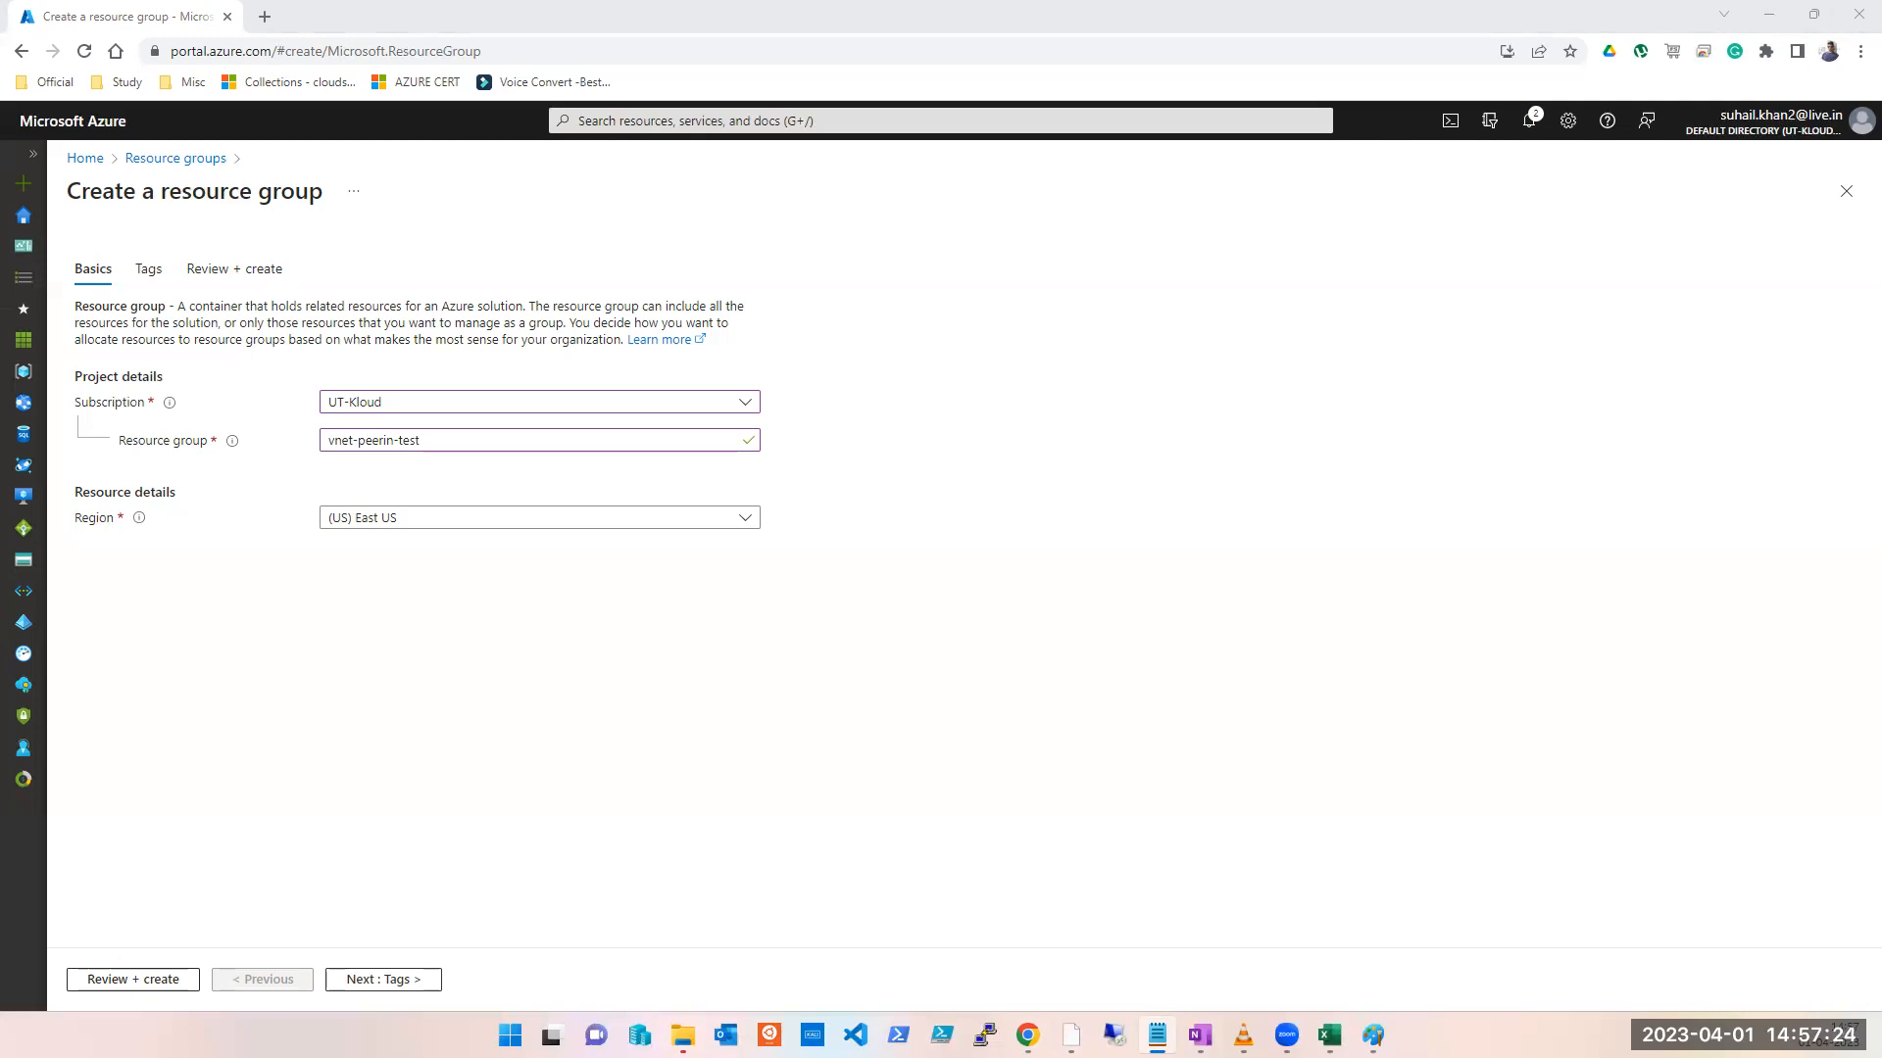
# Step: Pass validation and create the vnet-peerin-test resource group in East US
pyautogui.click(400, 981)
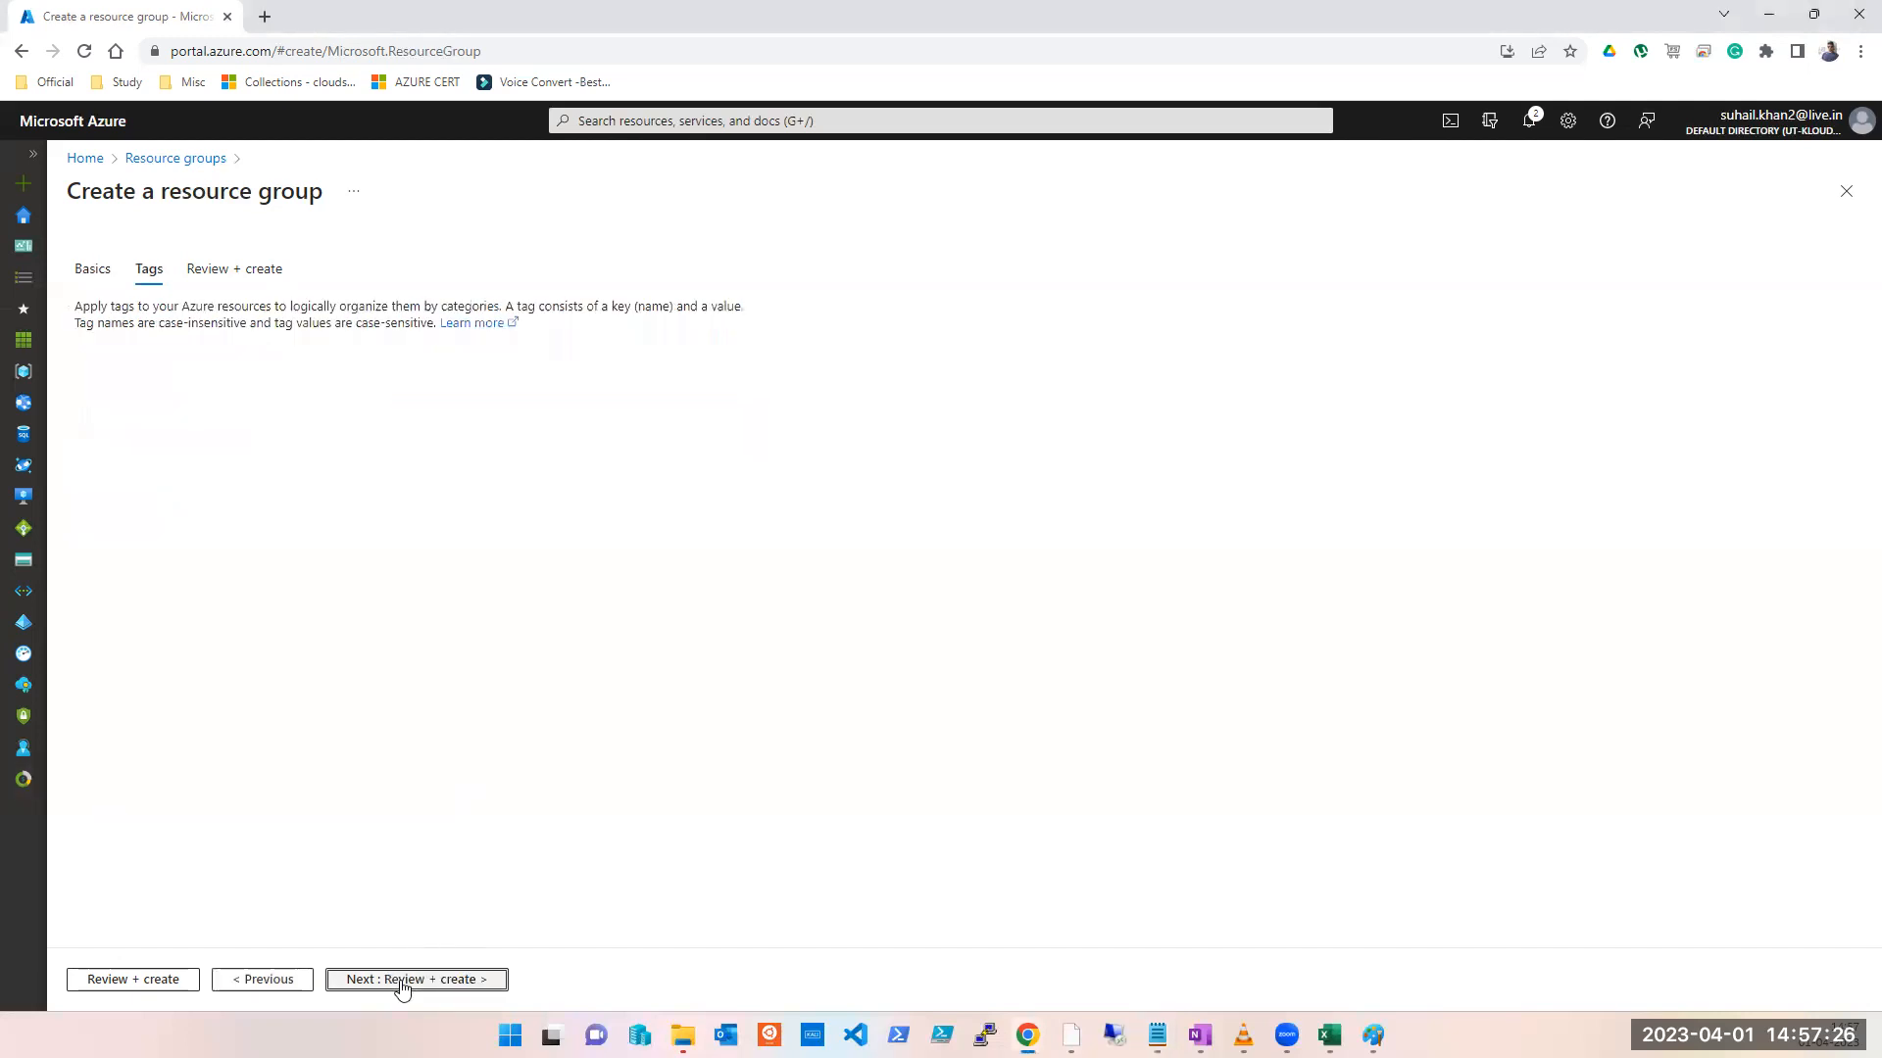
pyautogui.click(402, 981)
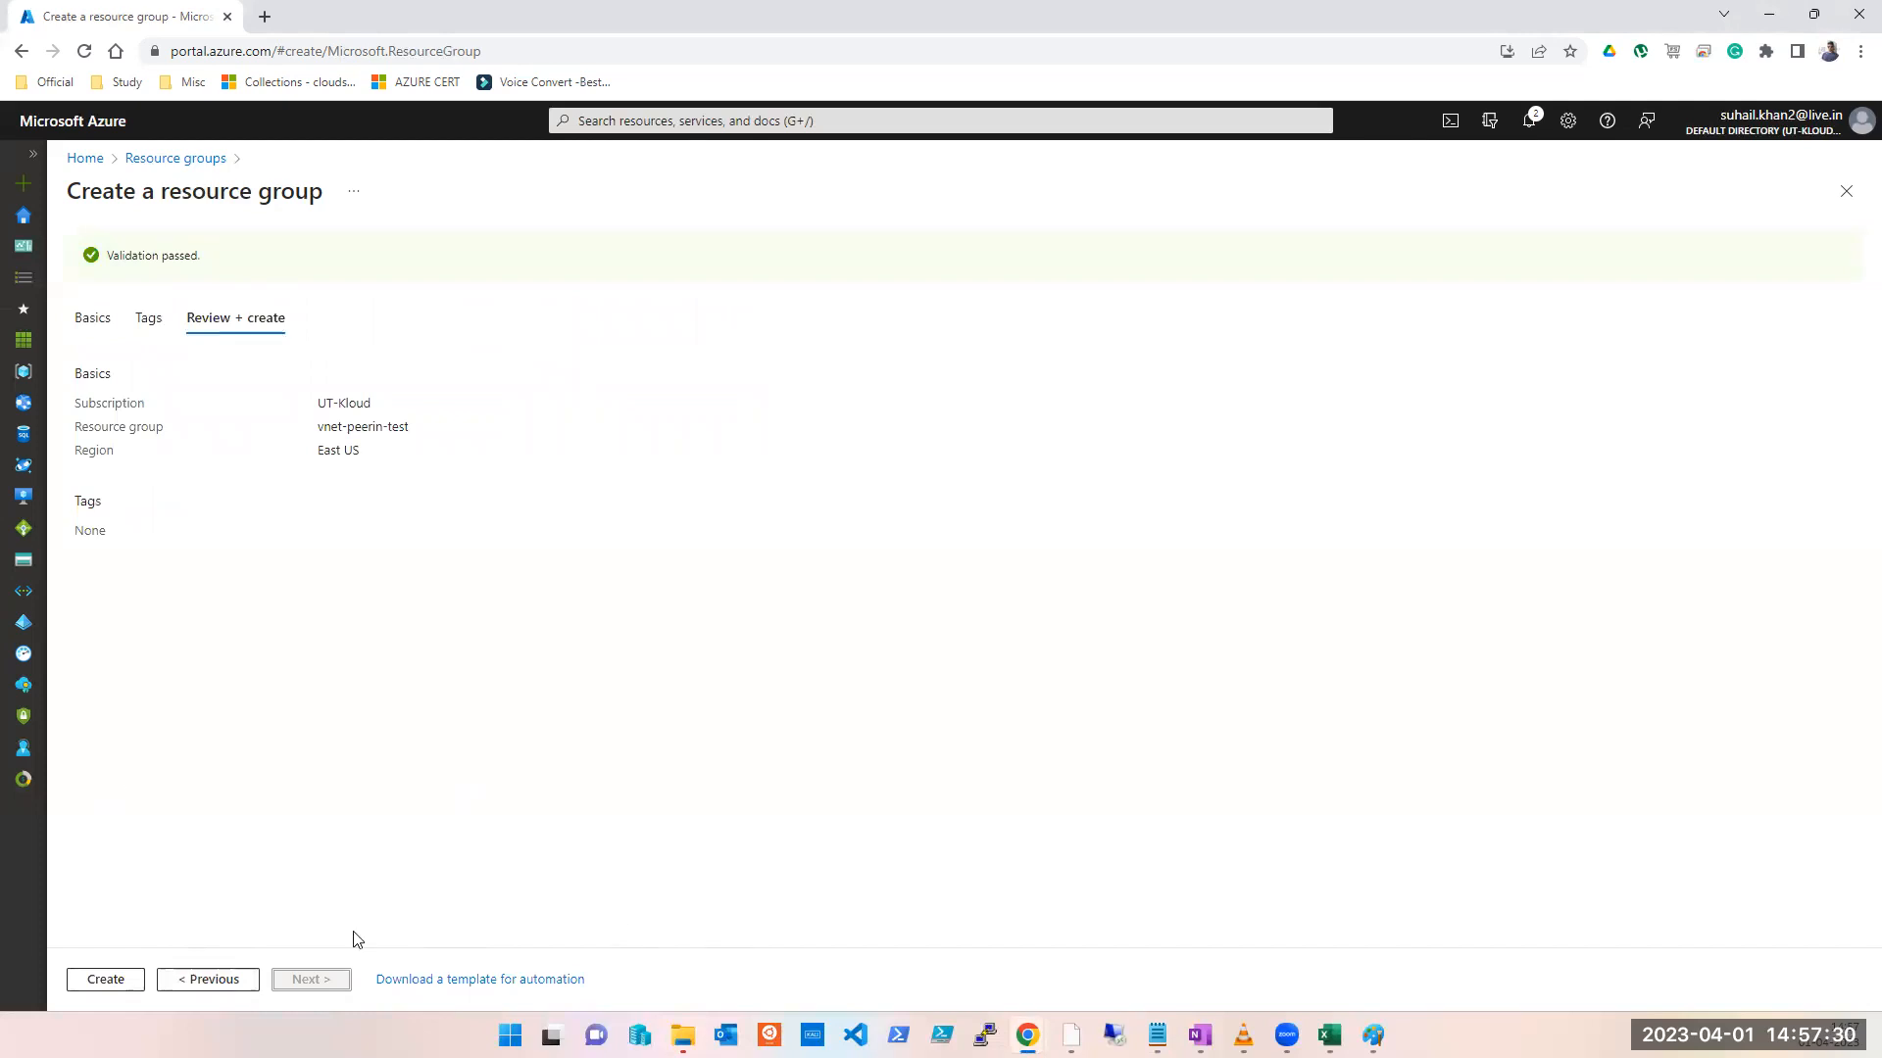
pyautogui.click(105, 980)
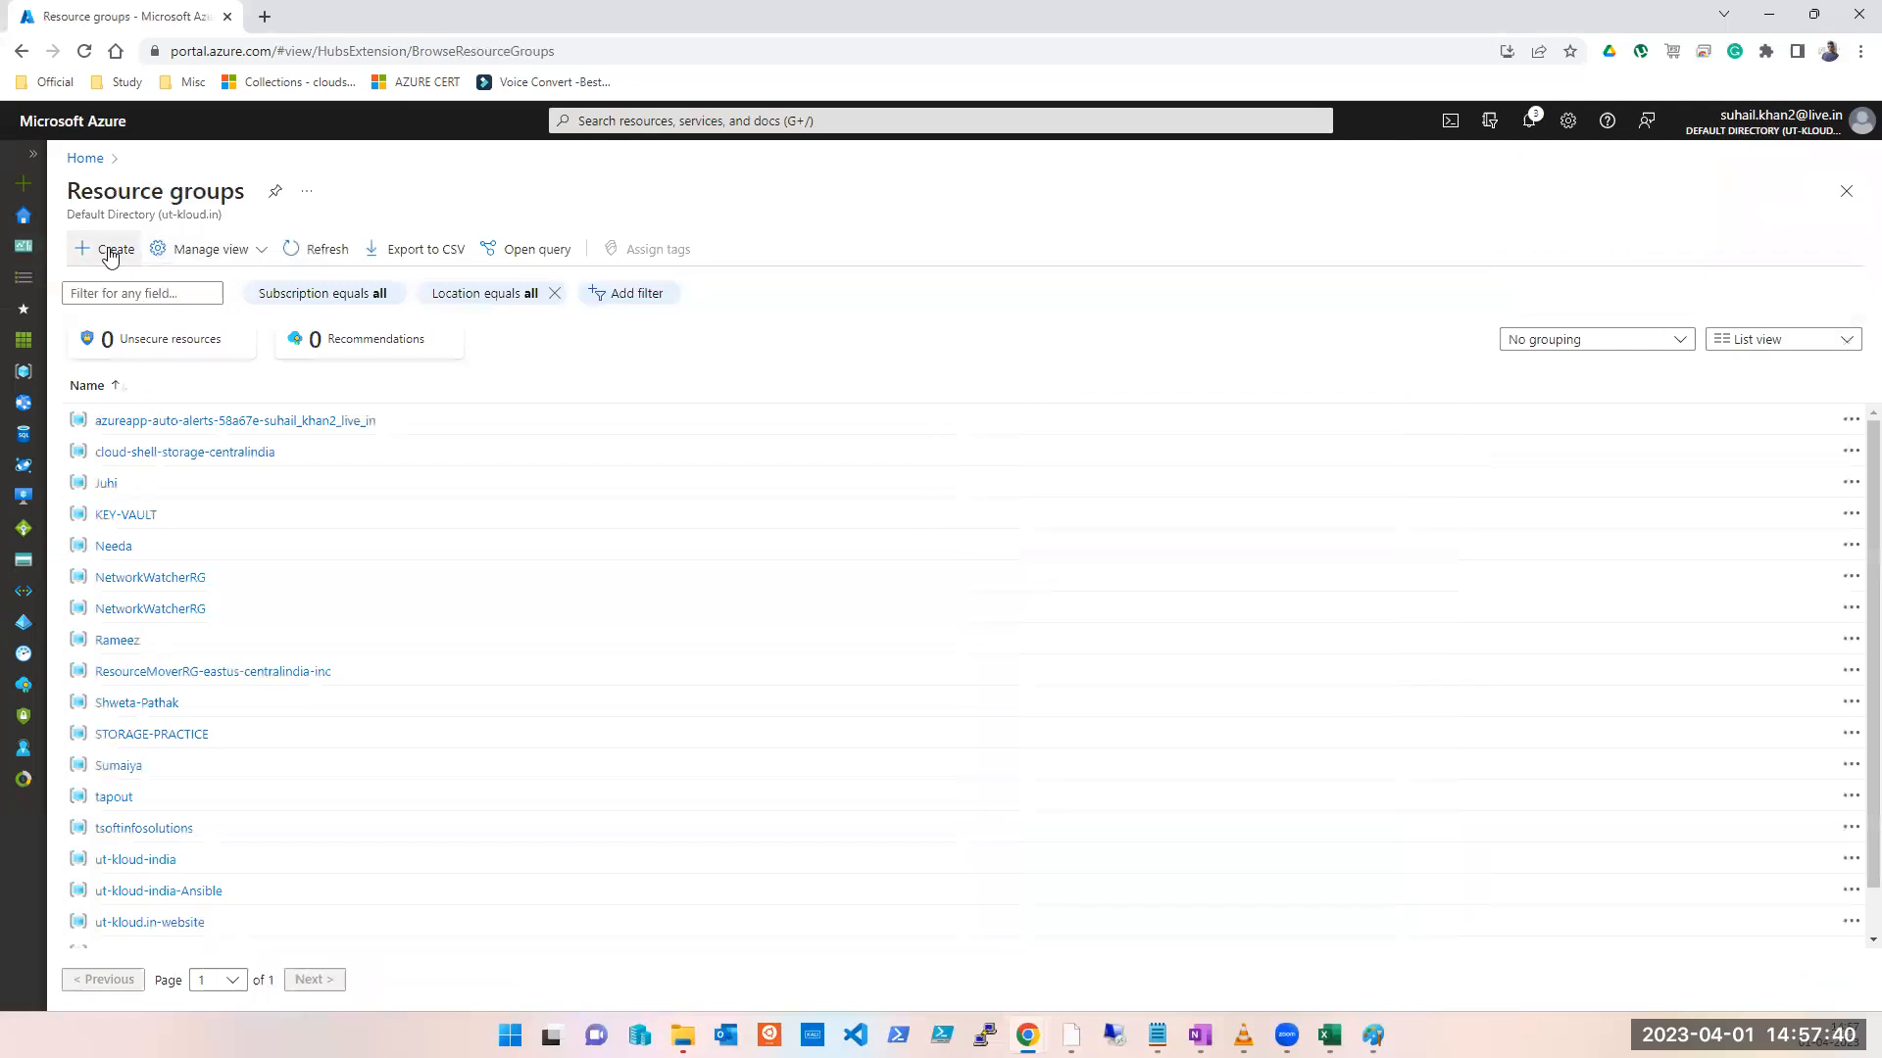
# Step: Start a UT-Kloud resource group named vnet-peering-test2
pyautogui.click(80, 254)
pyautogui.click(391, 404)
pyautogui.click(388, 501)
pyautogui.click(386, 442)
pyautogui.write('vnet-peering')
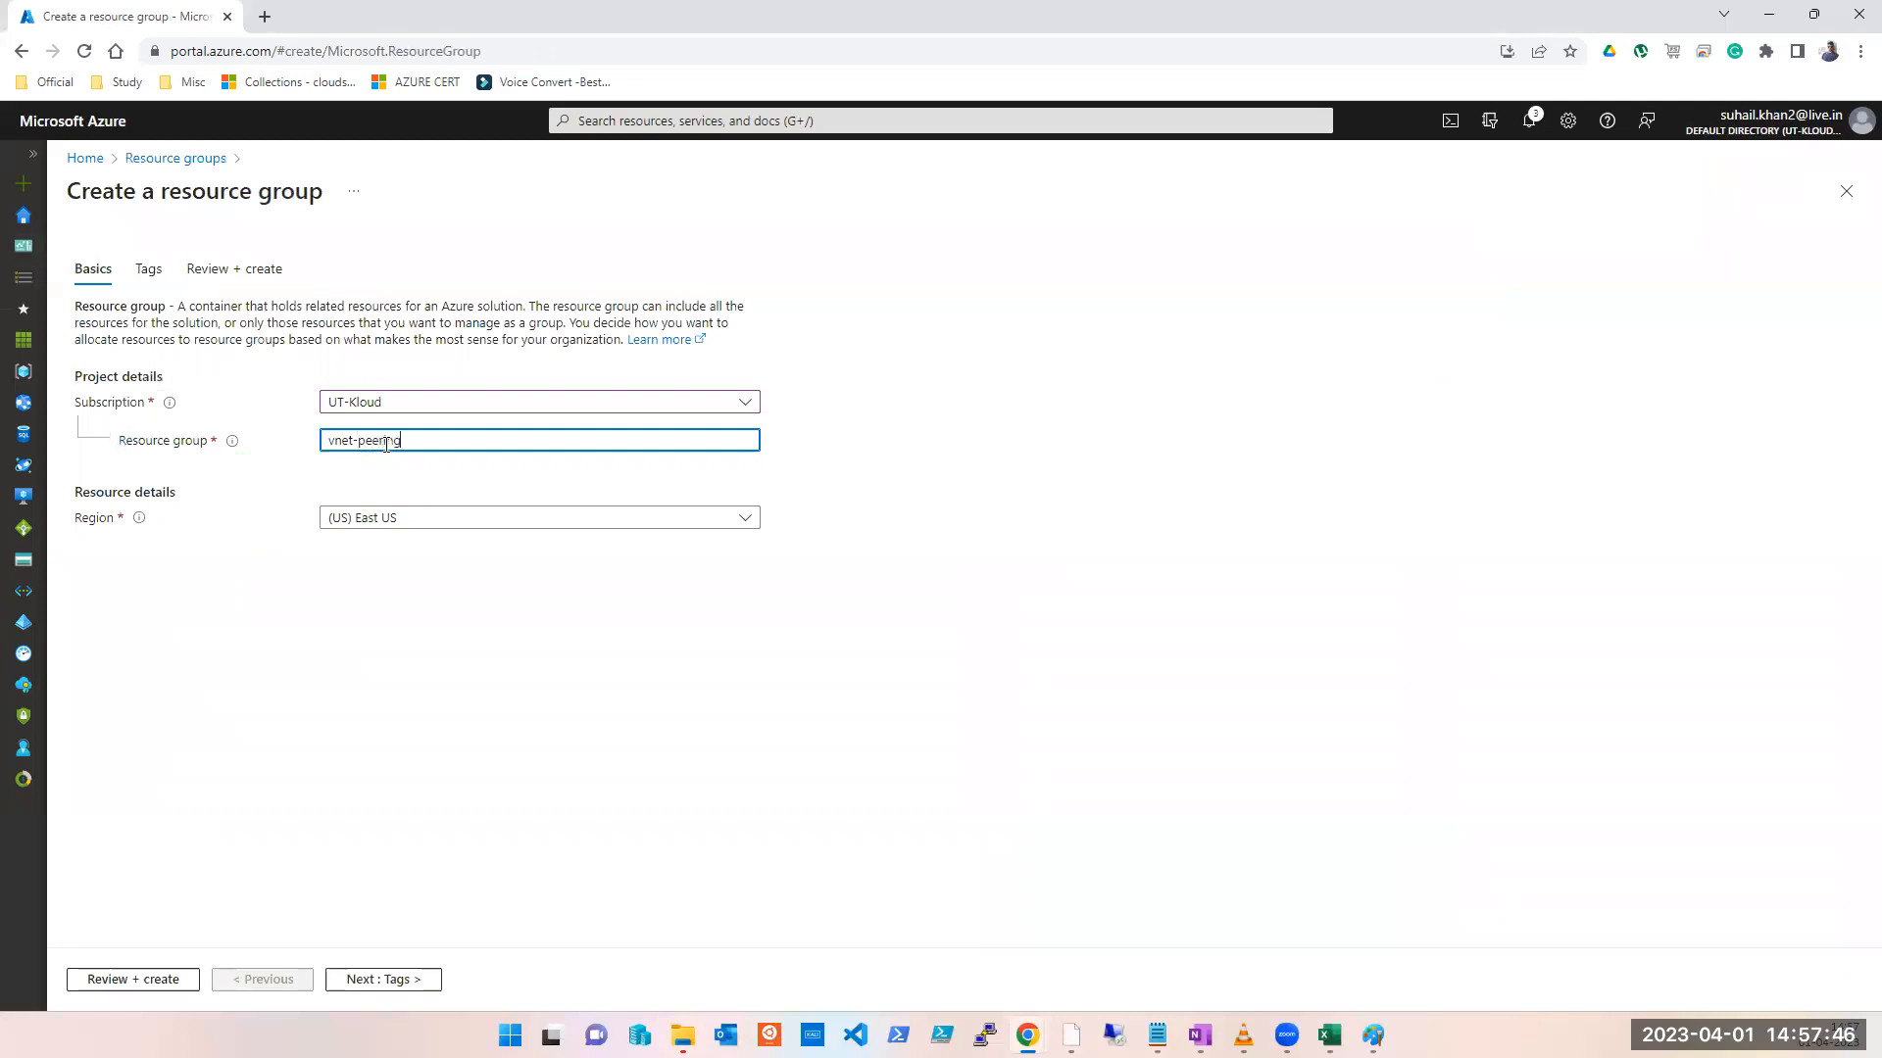
pyautogui.write('-test')
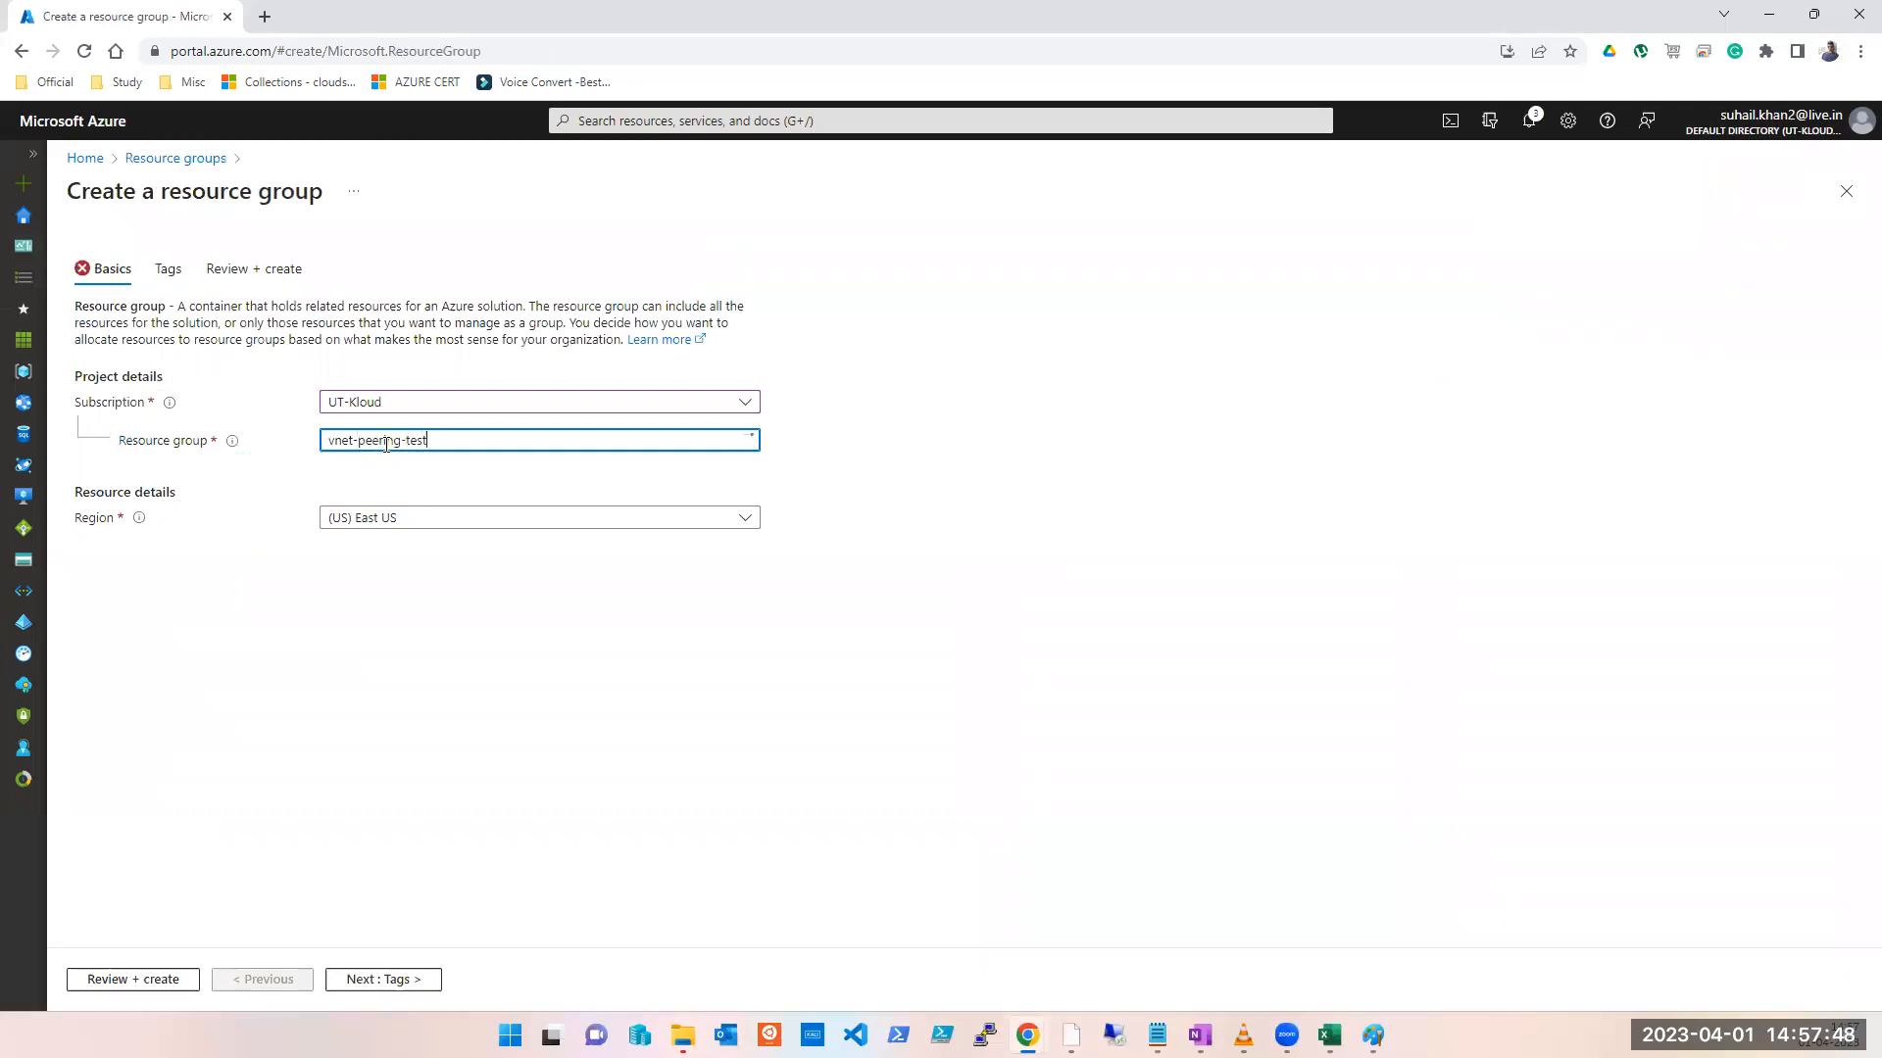
pyautogui.write('2')
pyautogui.hotkey('ctrl', 'a')
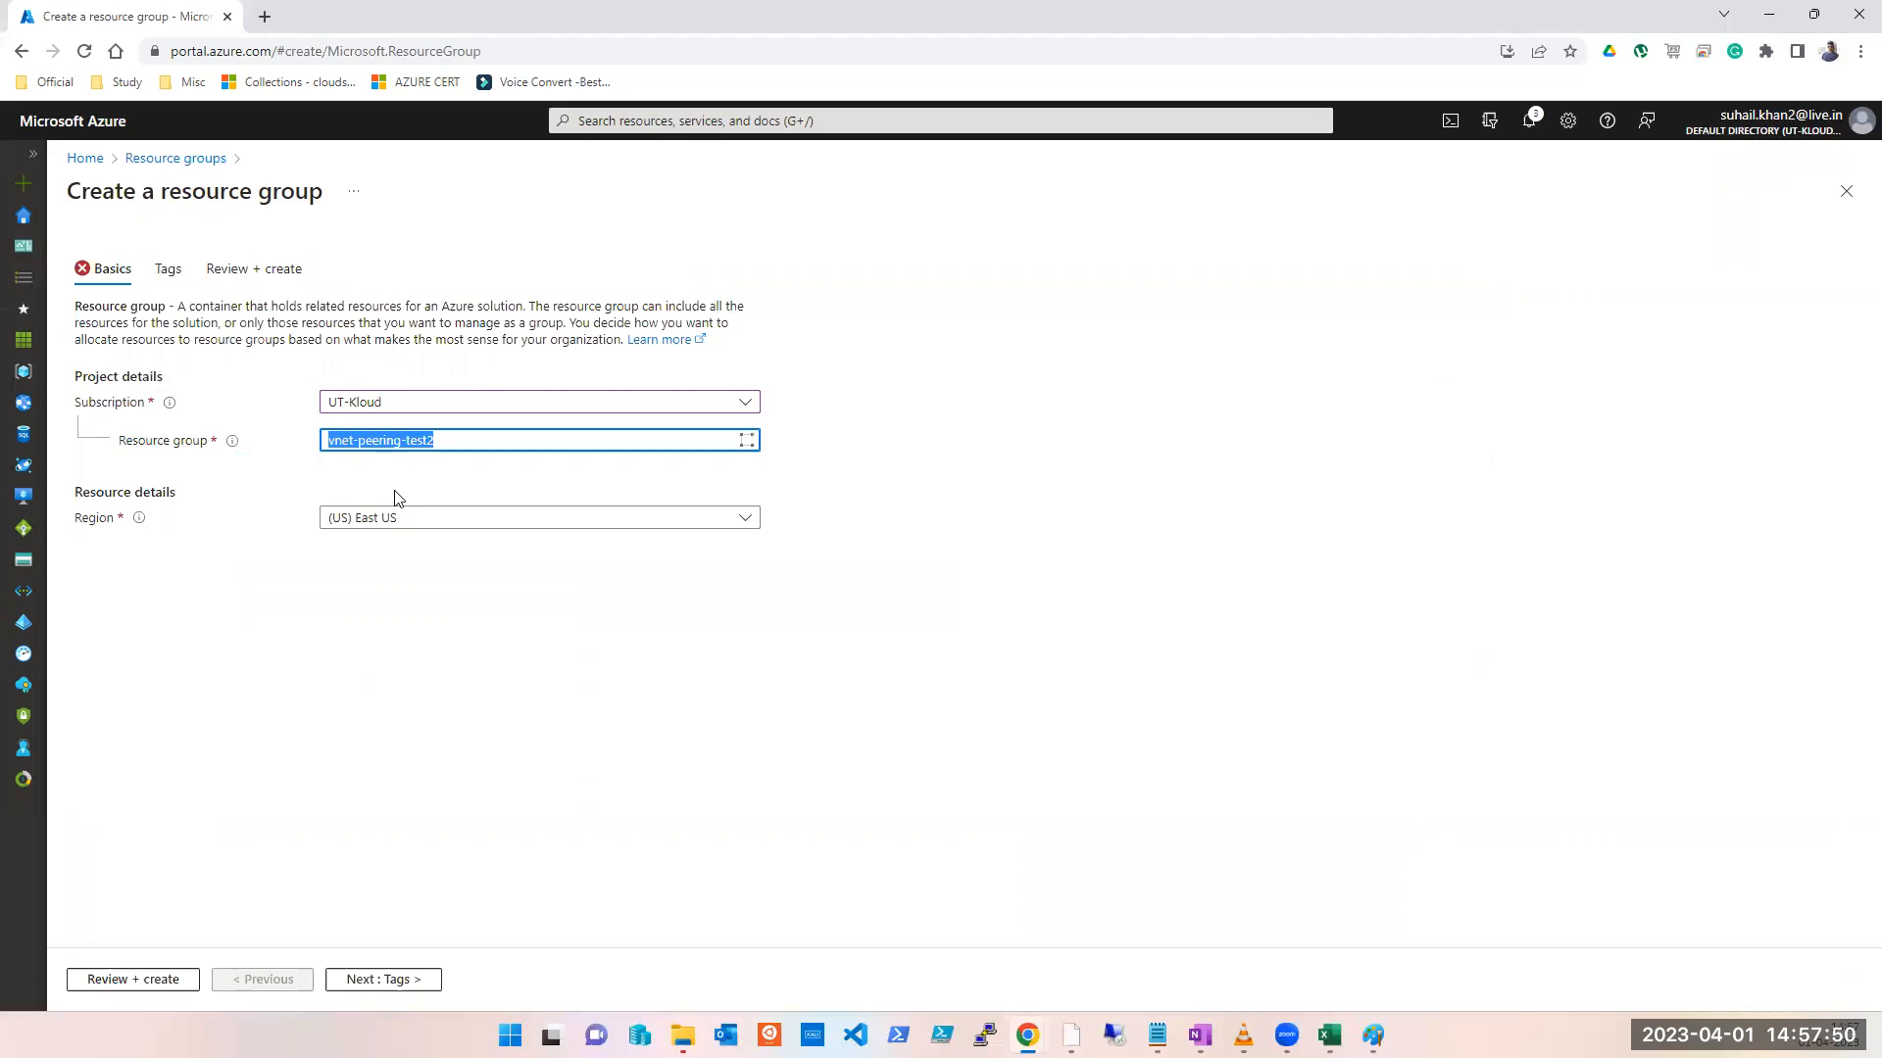
# Step: Set its region to (US) East US 2, then review and create it
pyautogui.click(412, 520)
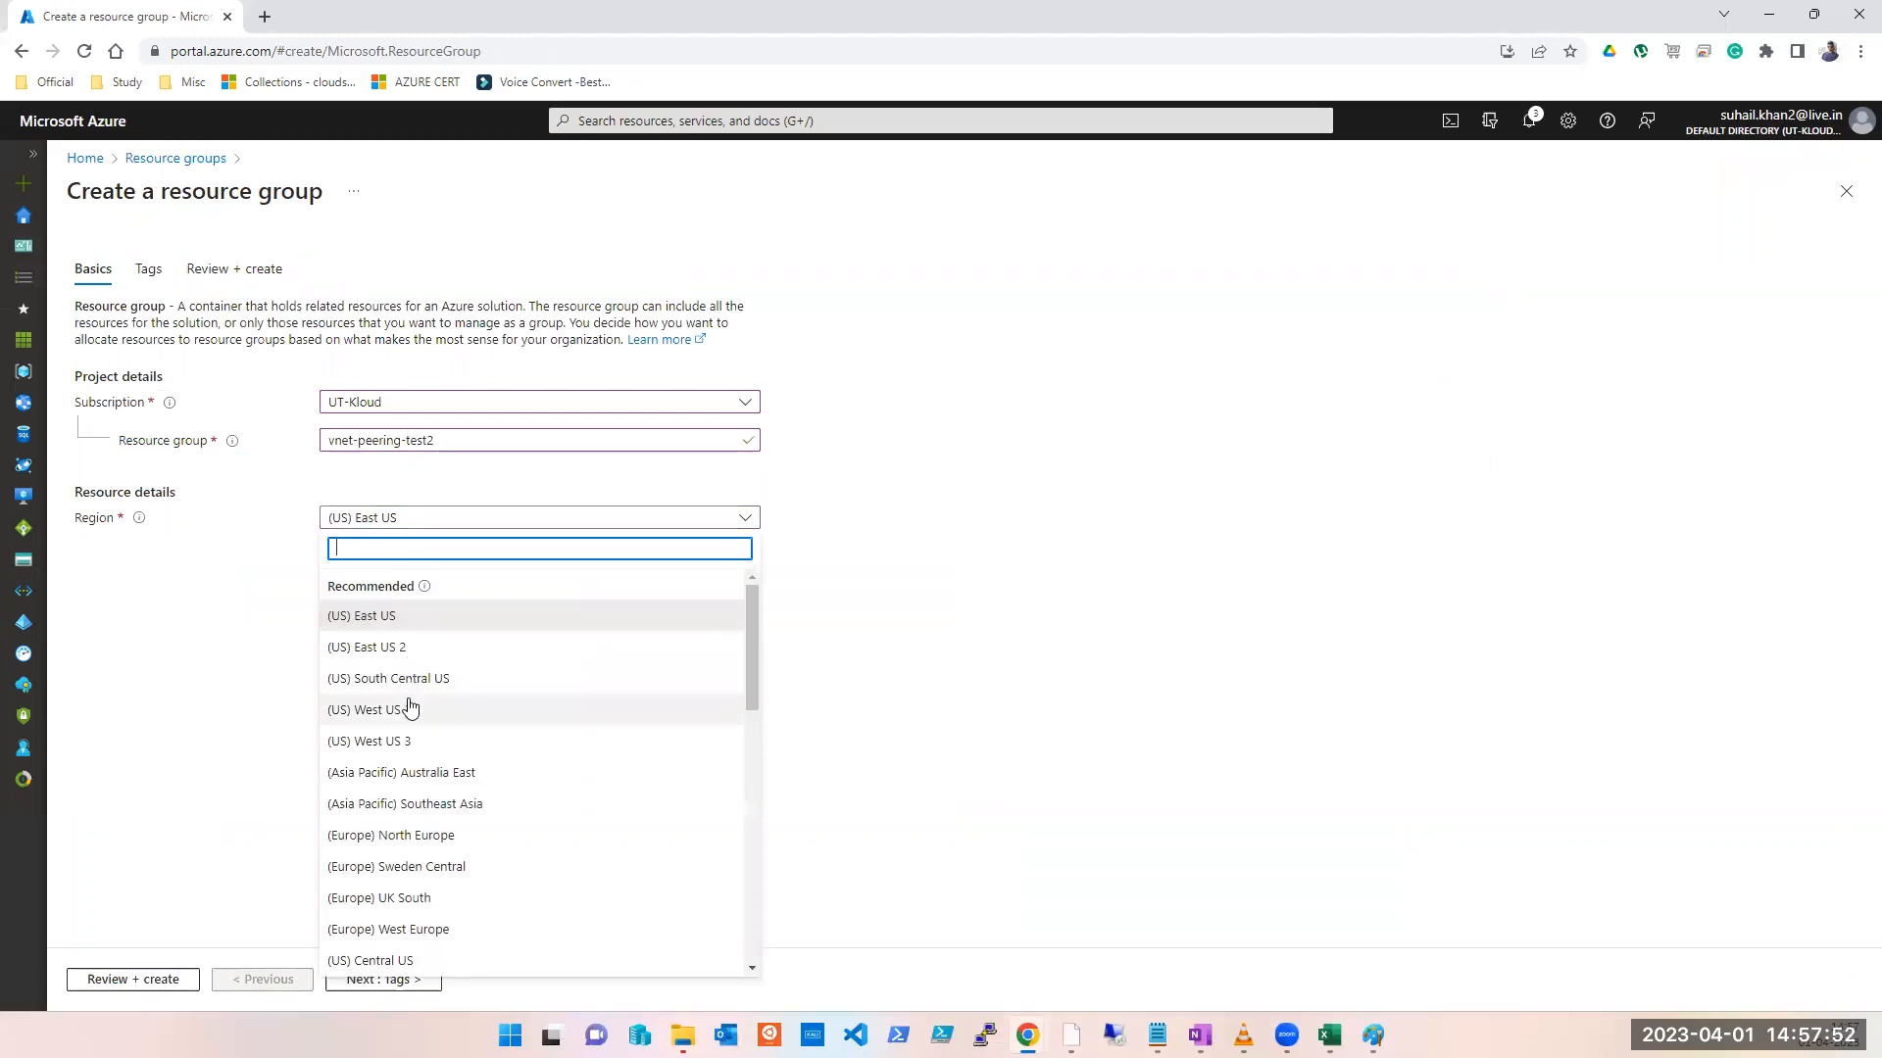
pyautogui.click(400, 649)
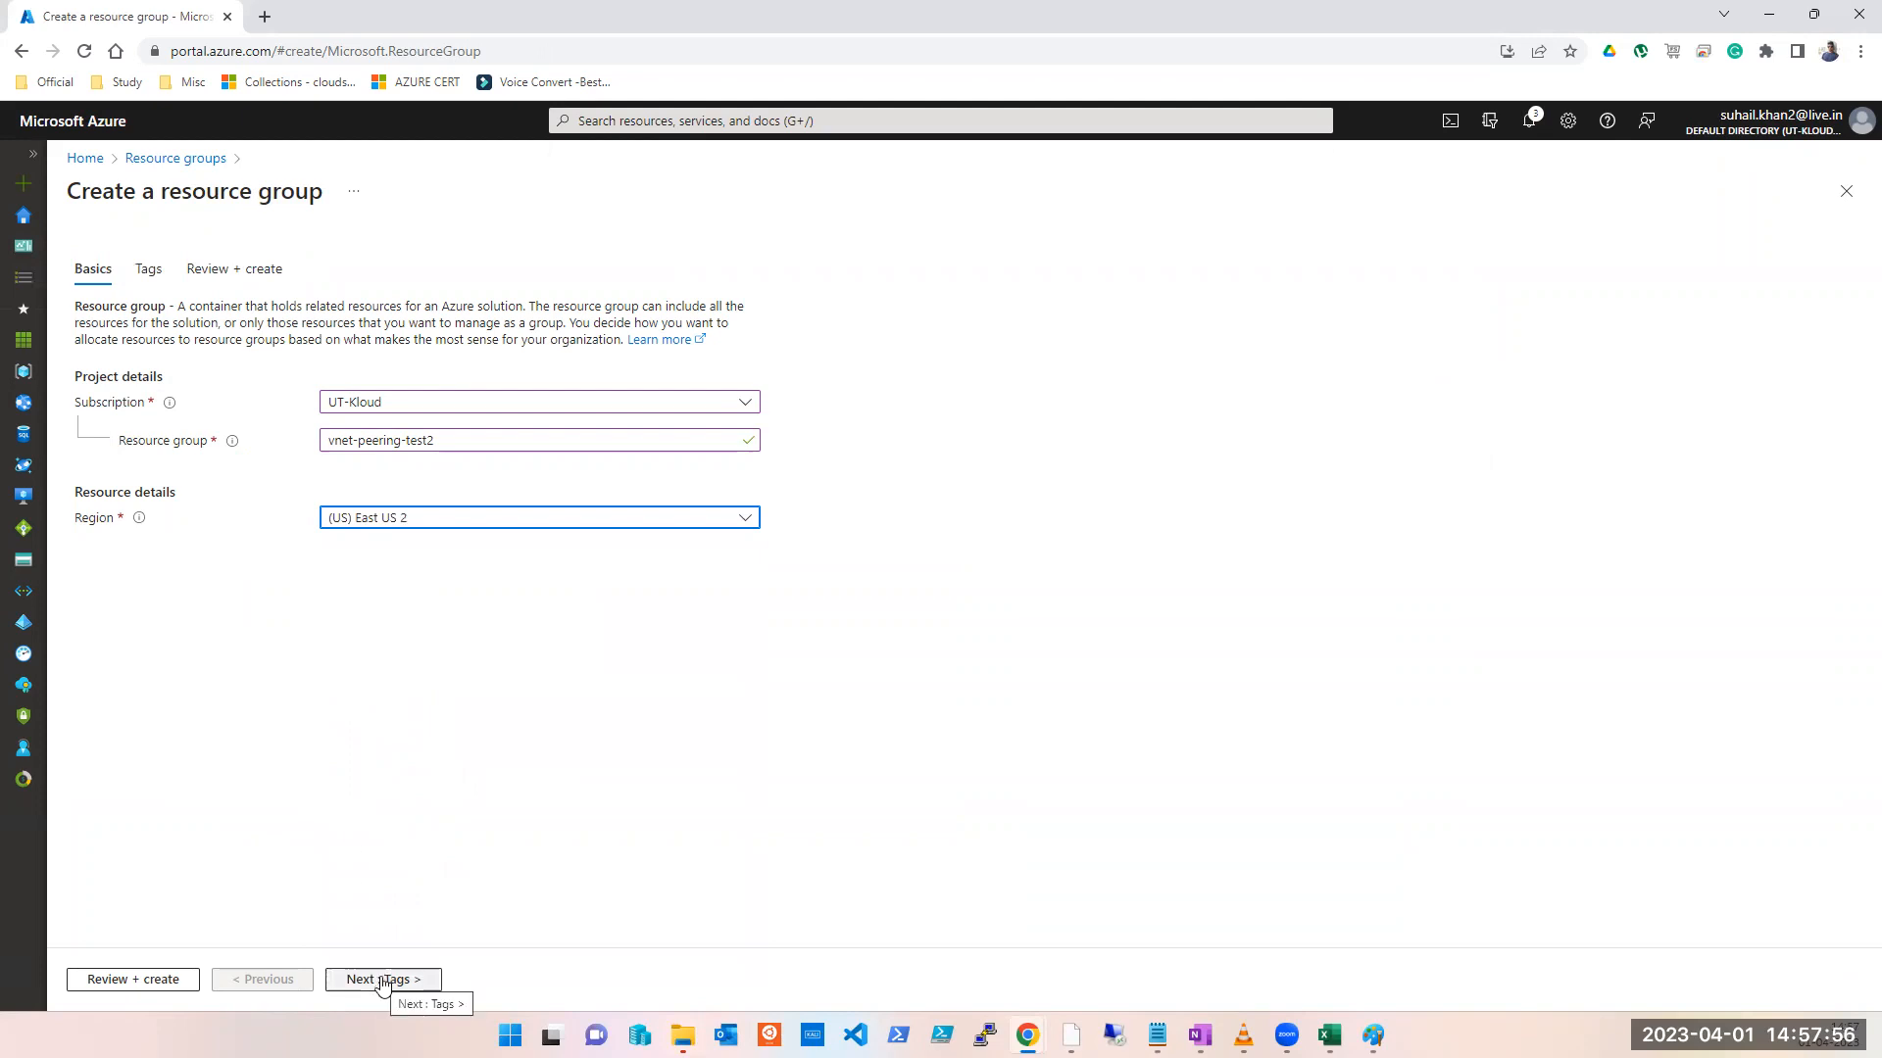
pyautogui.click(186, 980)
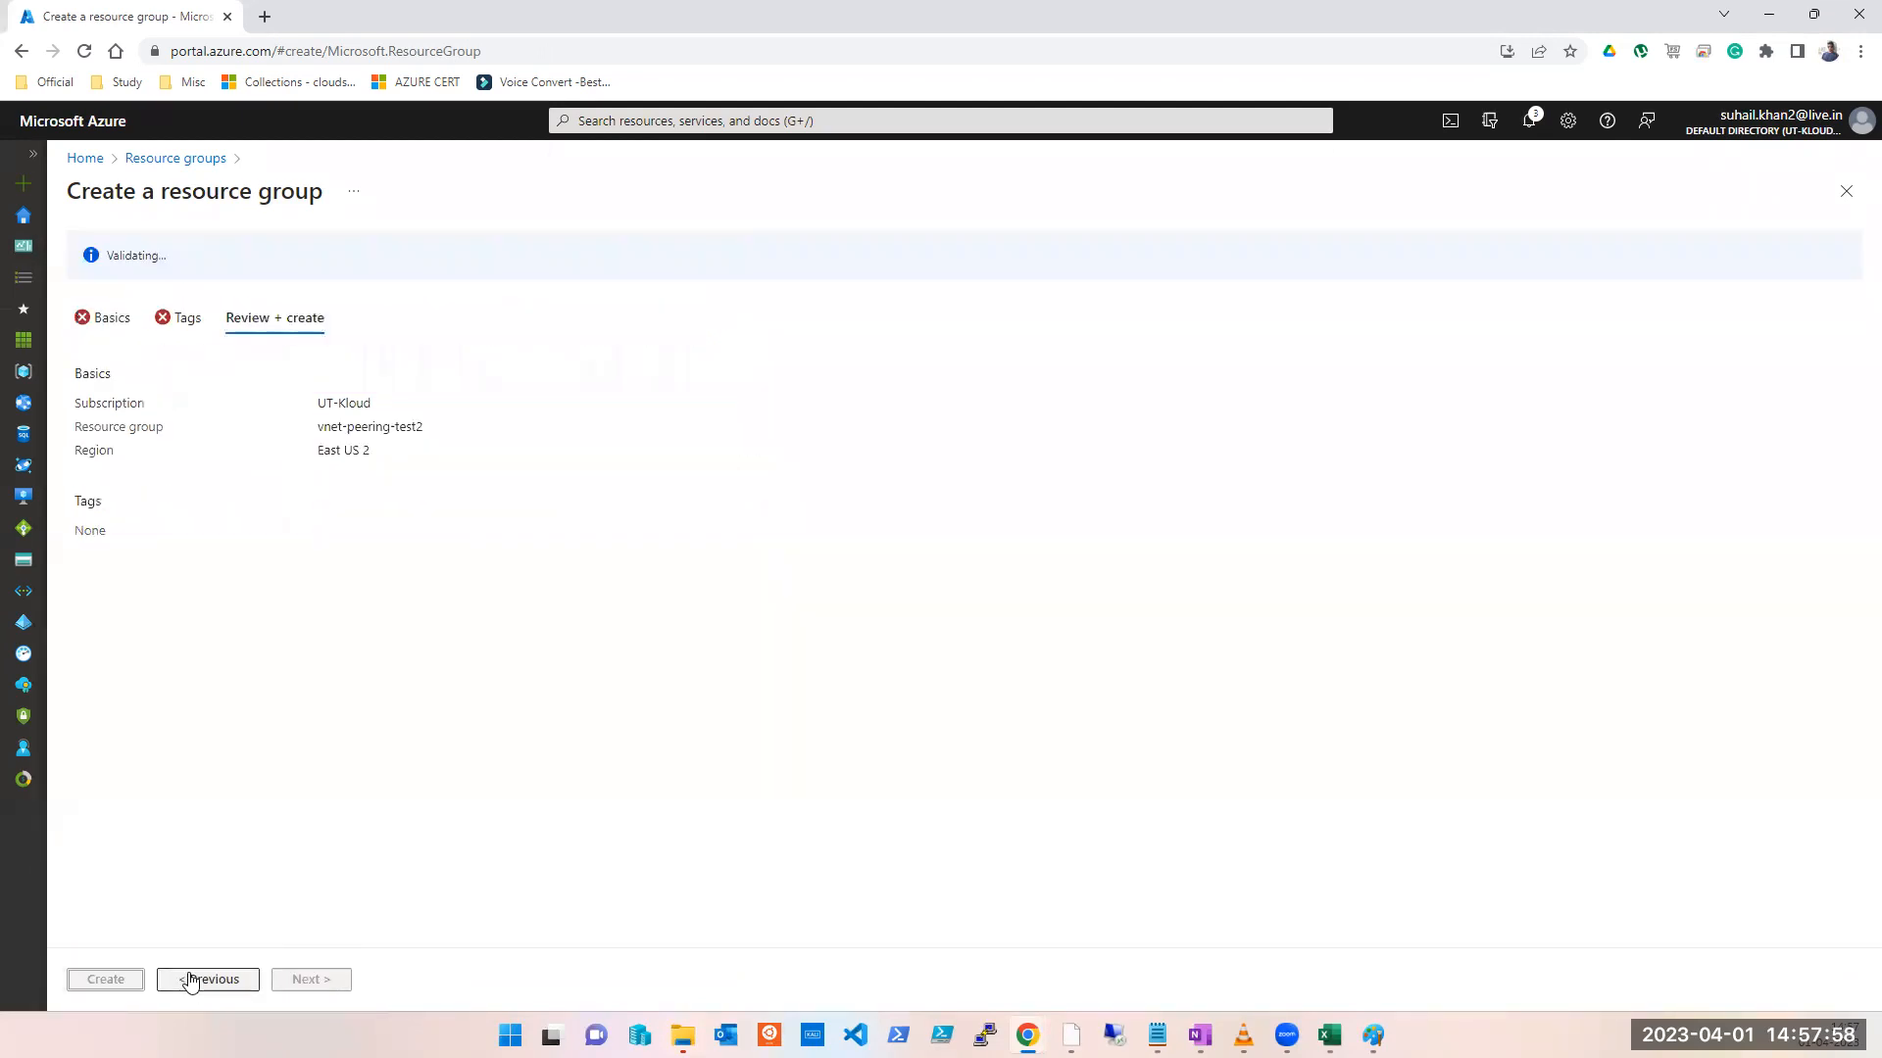
pyautogui.click(105, 983)
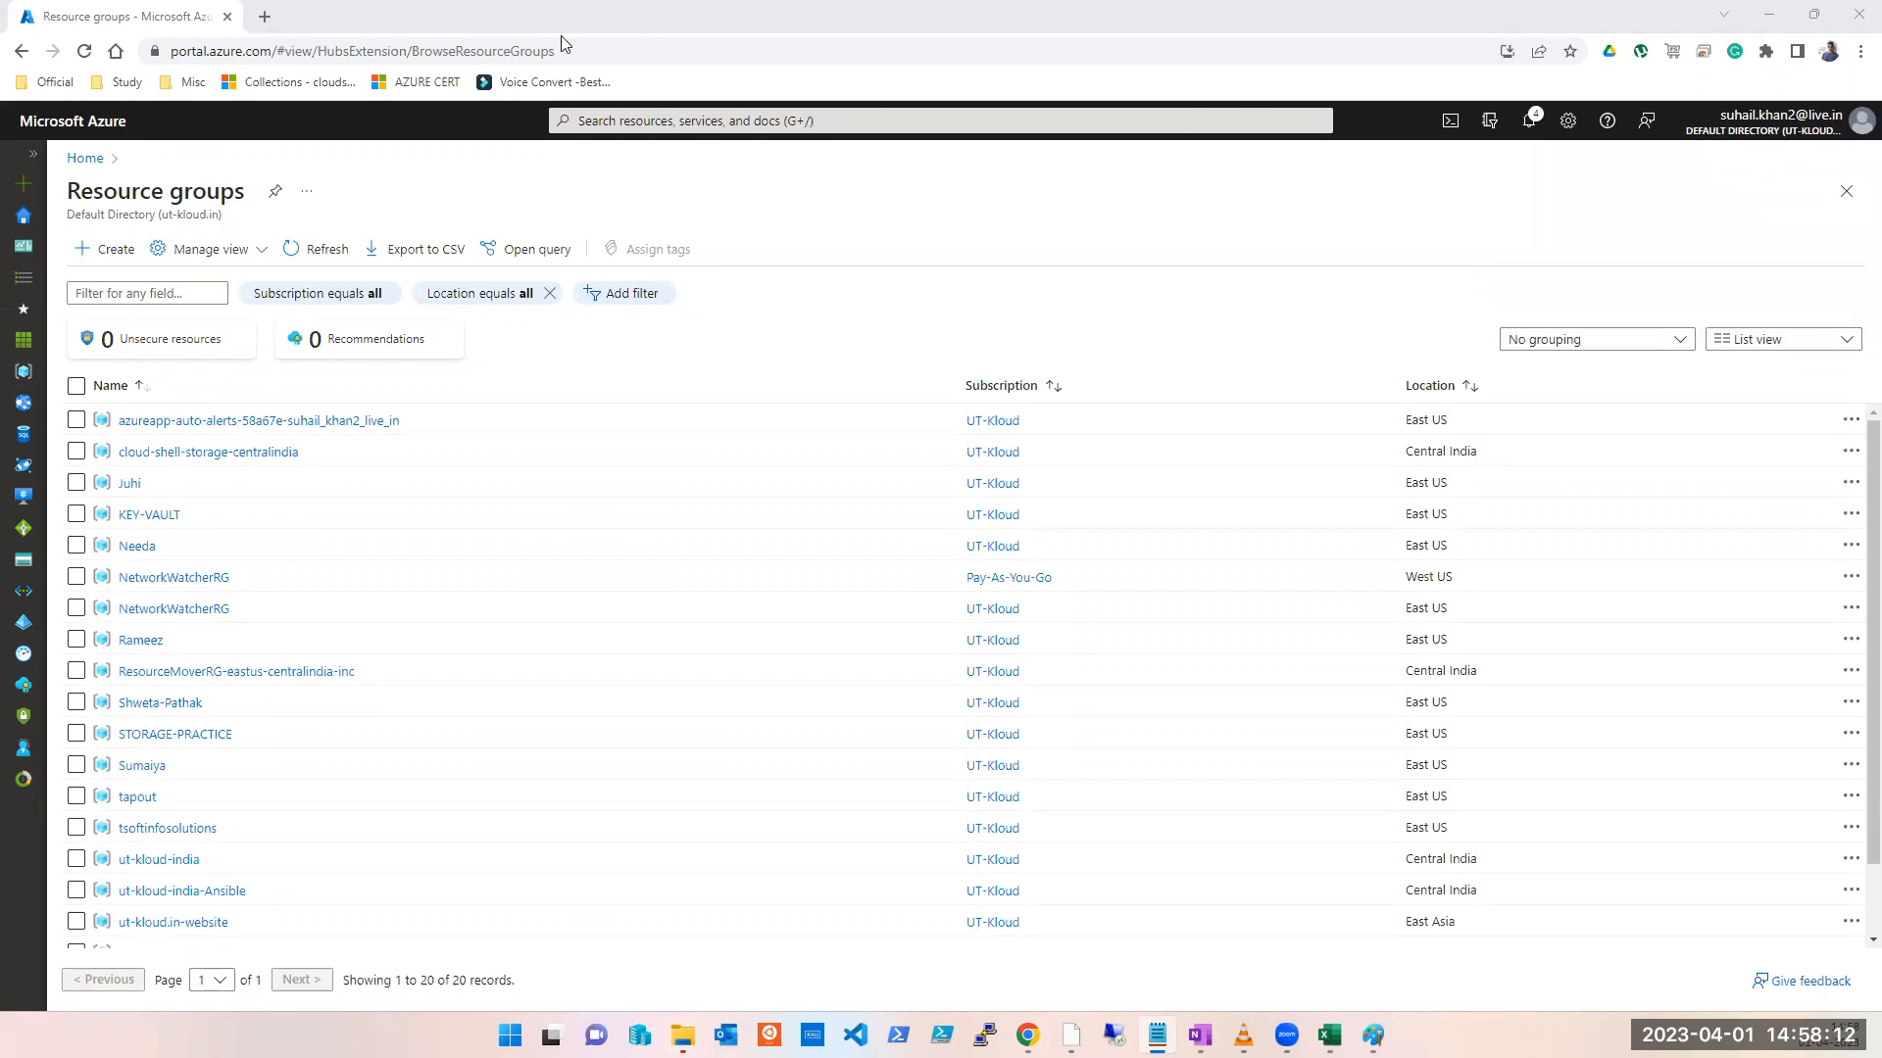
# Step: Start a new virtual network under the UT-Kloud subscription
pyautogui.click(727, 120)
pyautogui.click(711, 452)
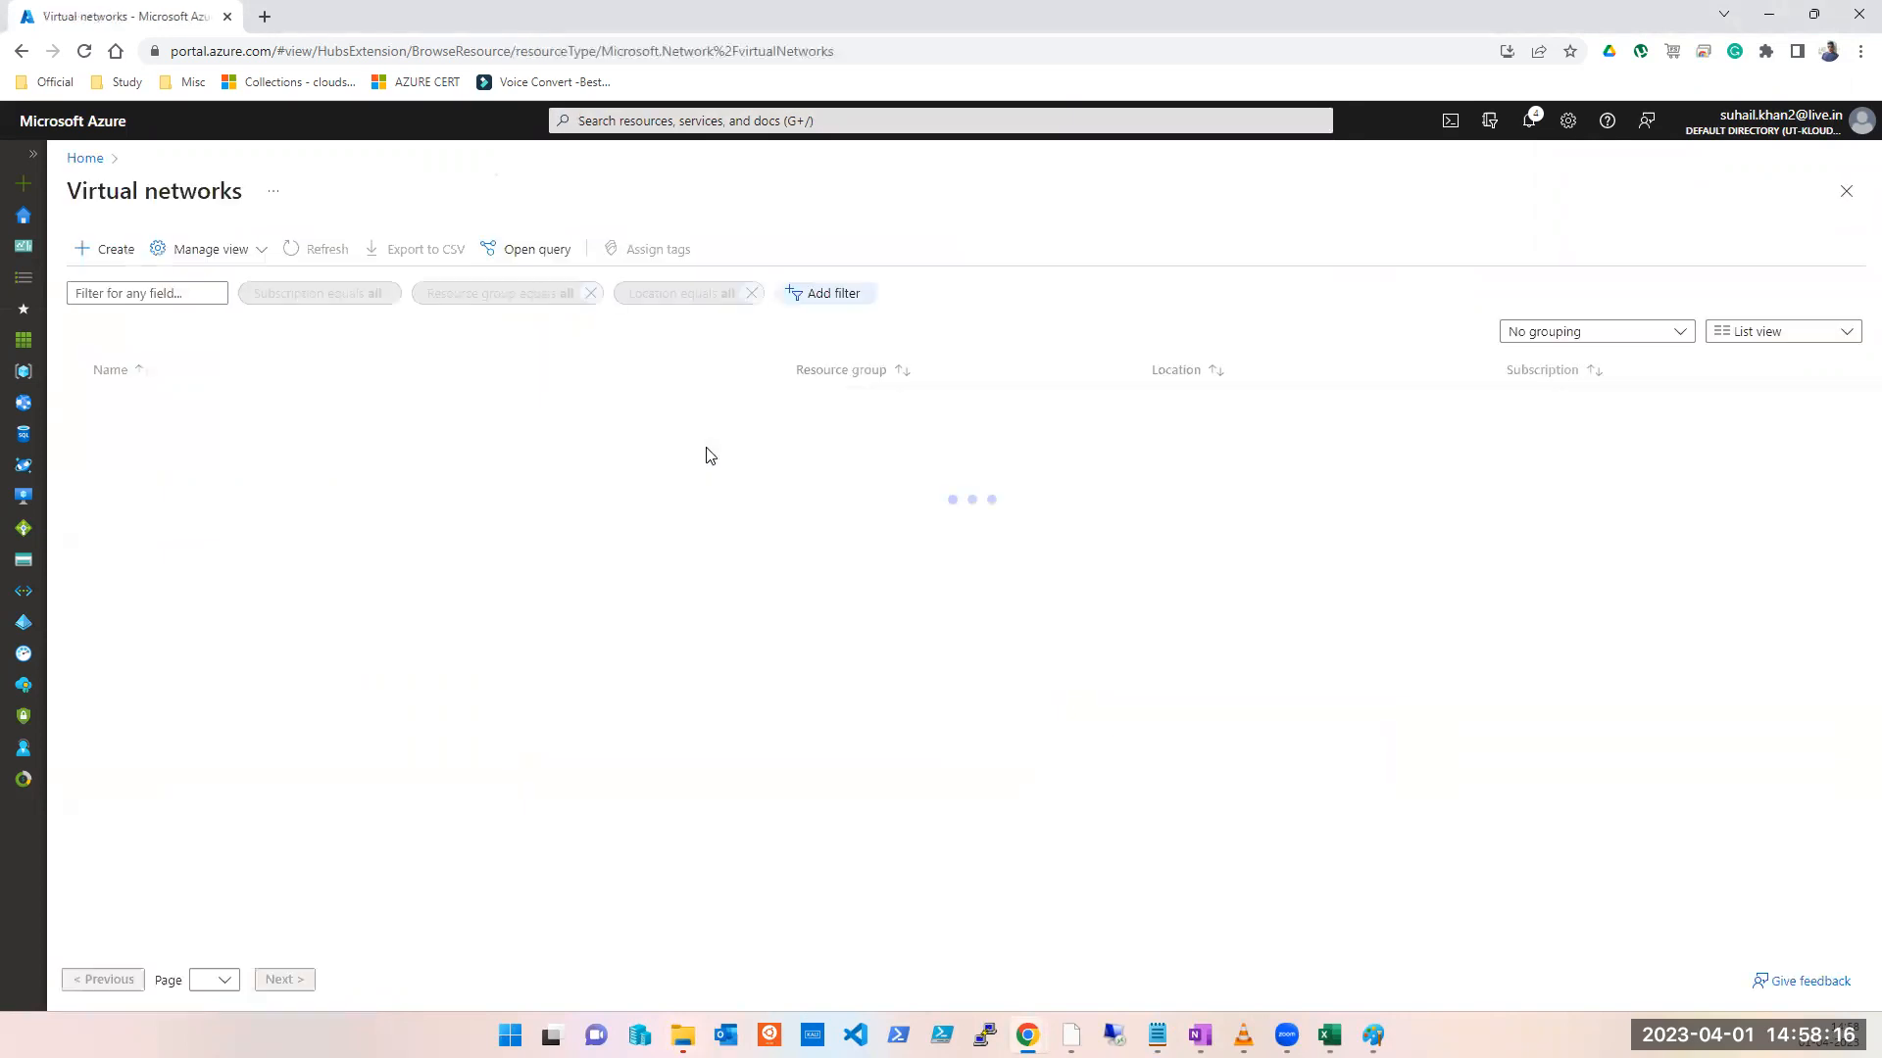
pyautogui.click(108, 251)
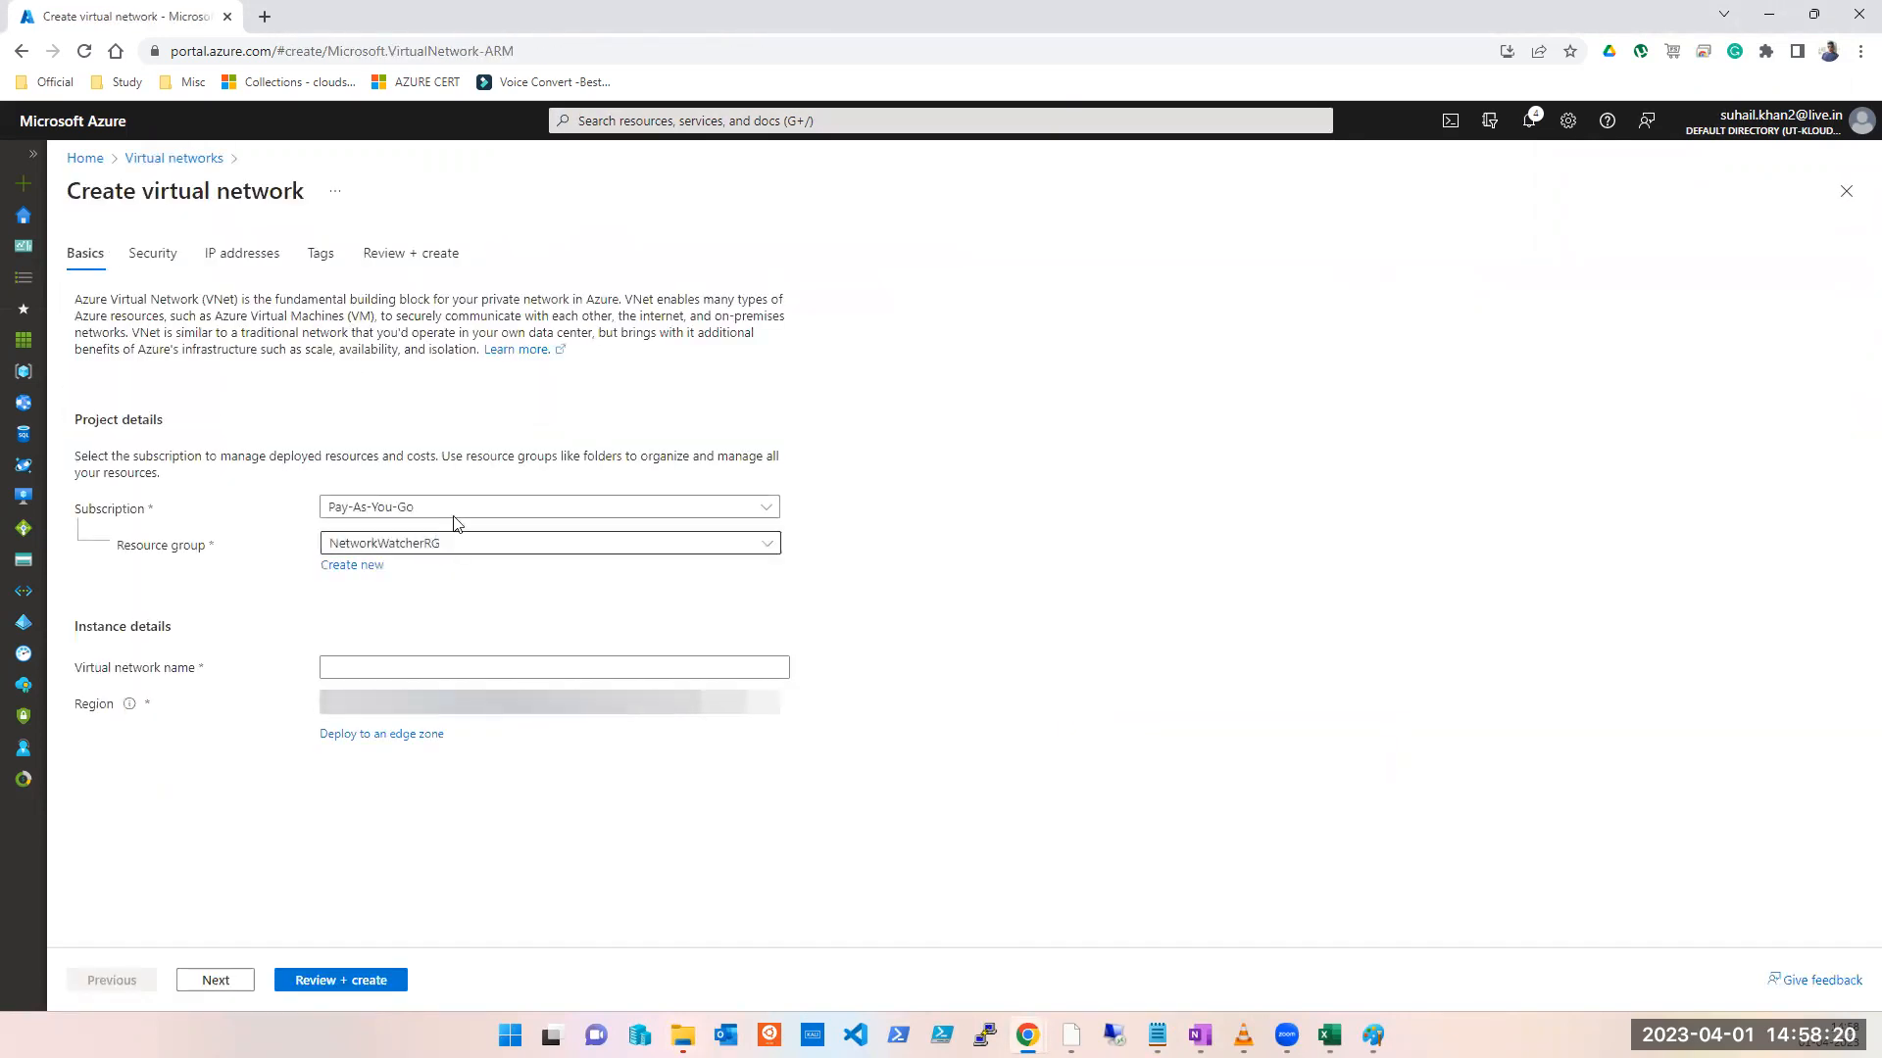
pyautogui.click(454, 508)
pyautogui.click(396, 606)
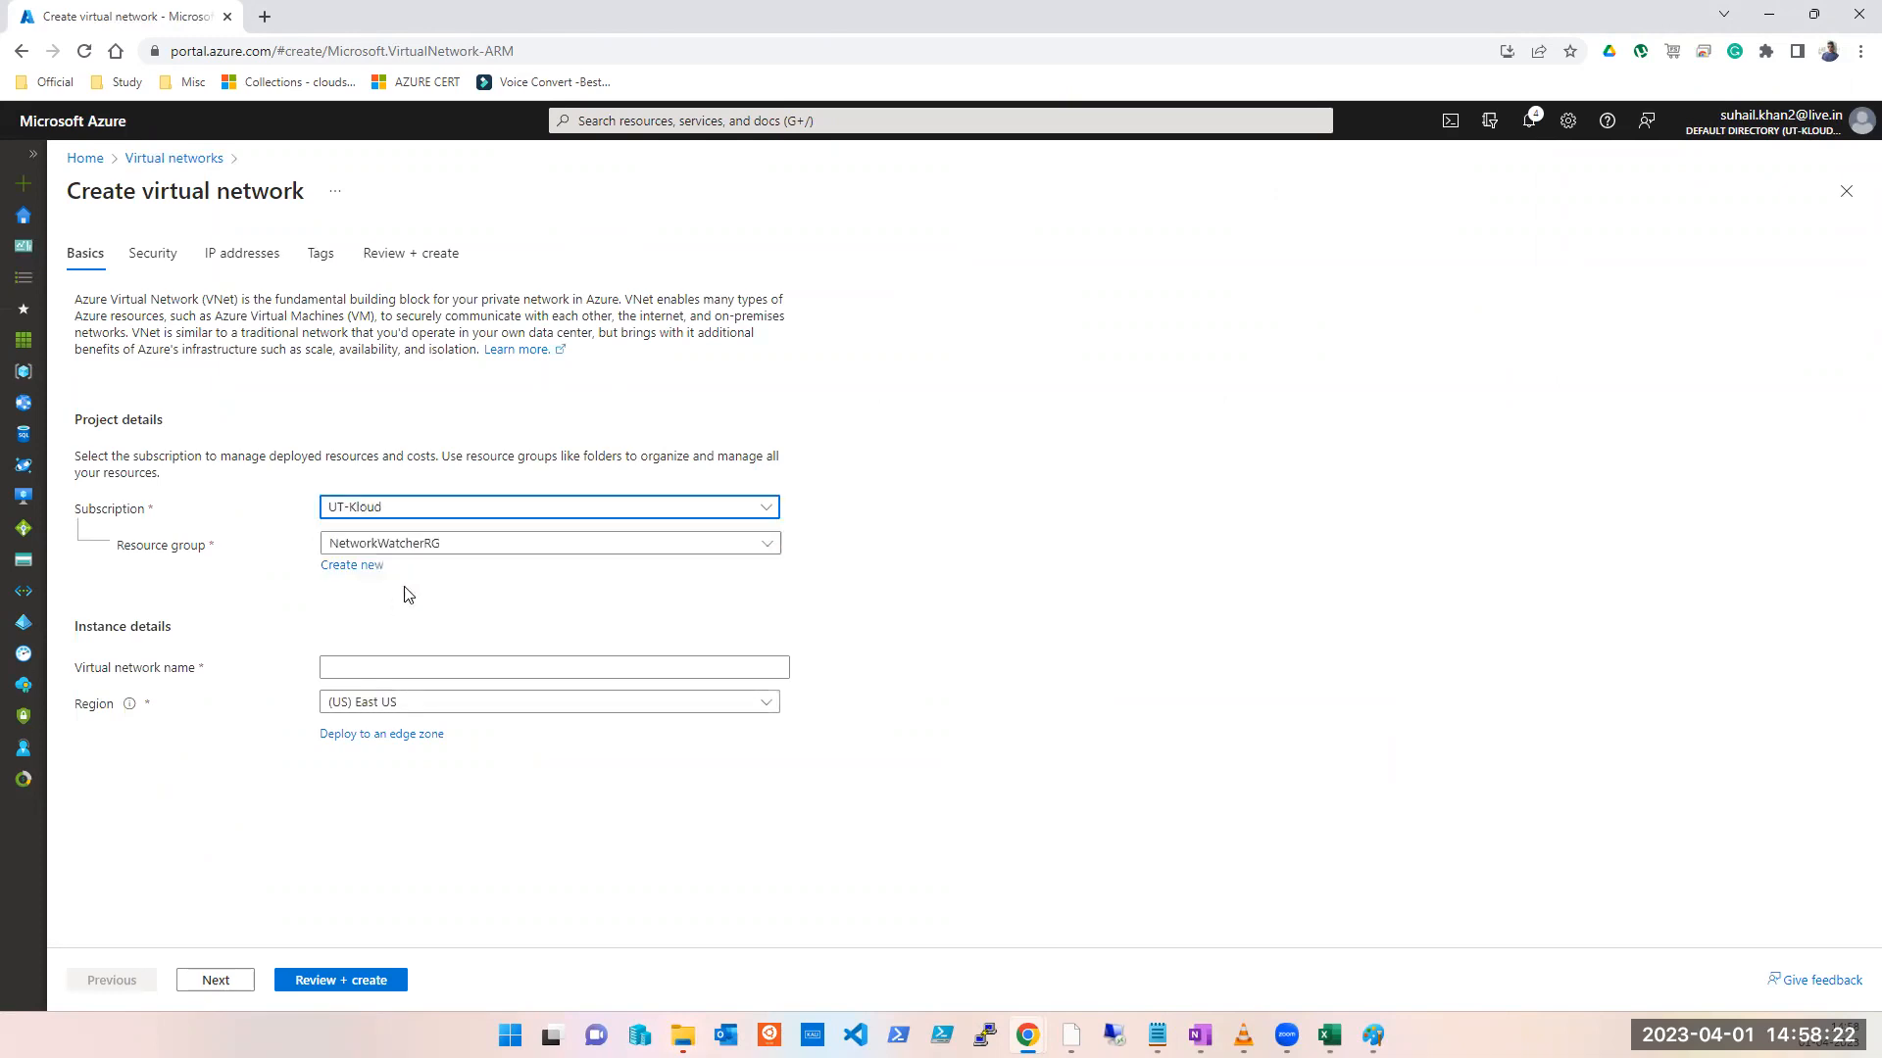
# Step: Place it in vnet-peerin-test, name it VNET1, and advance to the Security settings
pyautogui.click(463, 545)
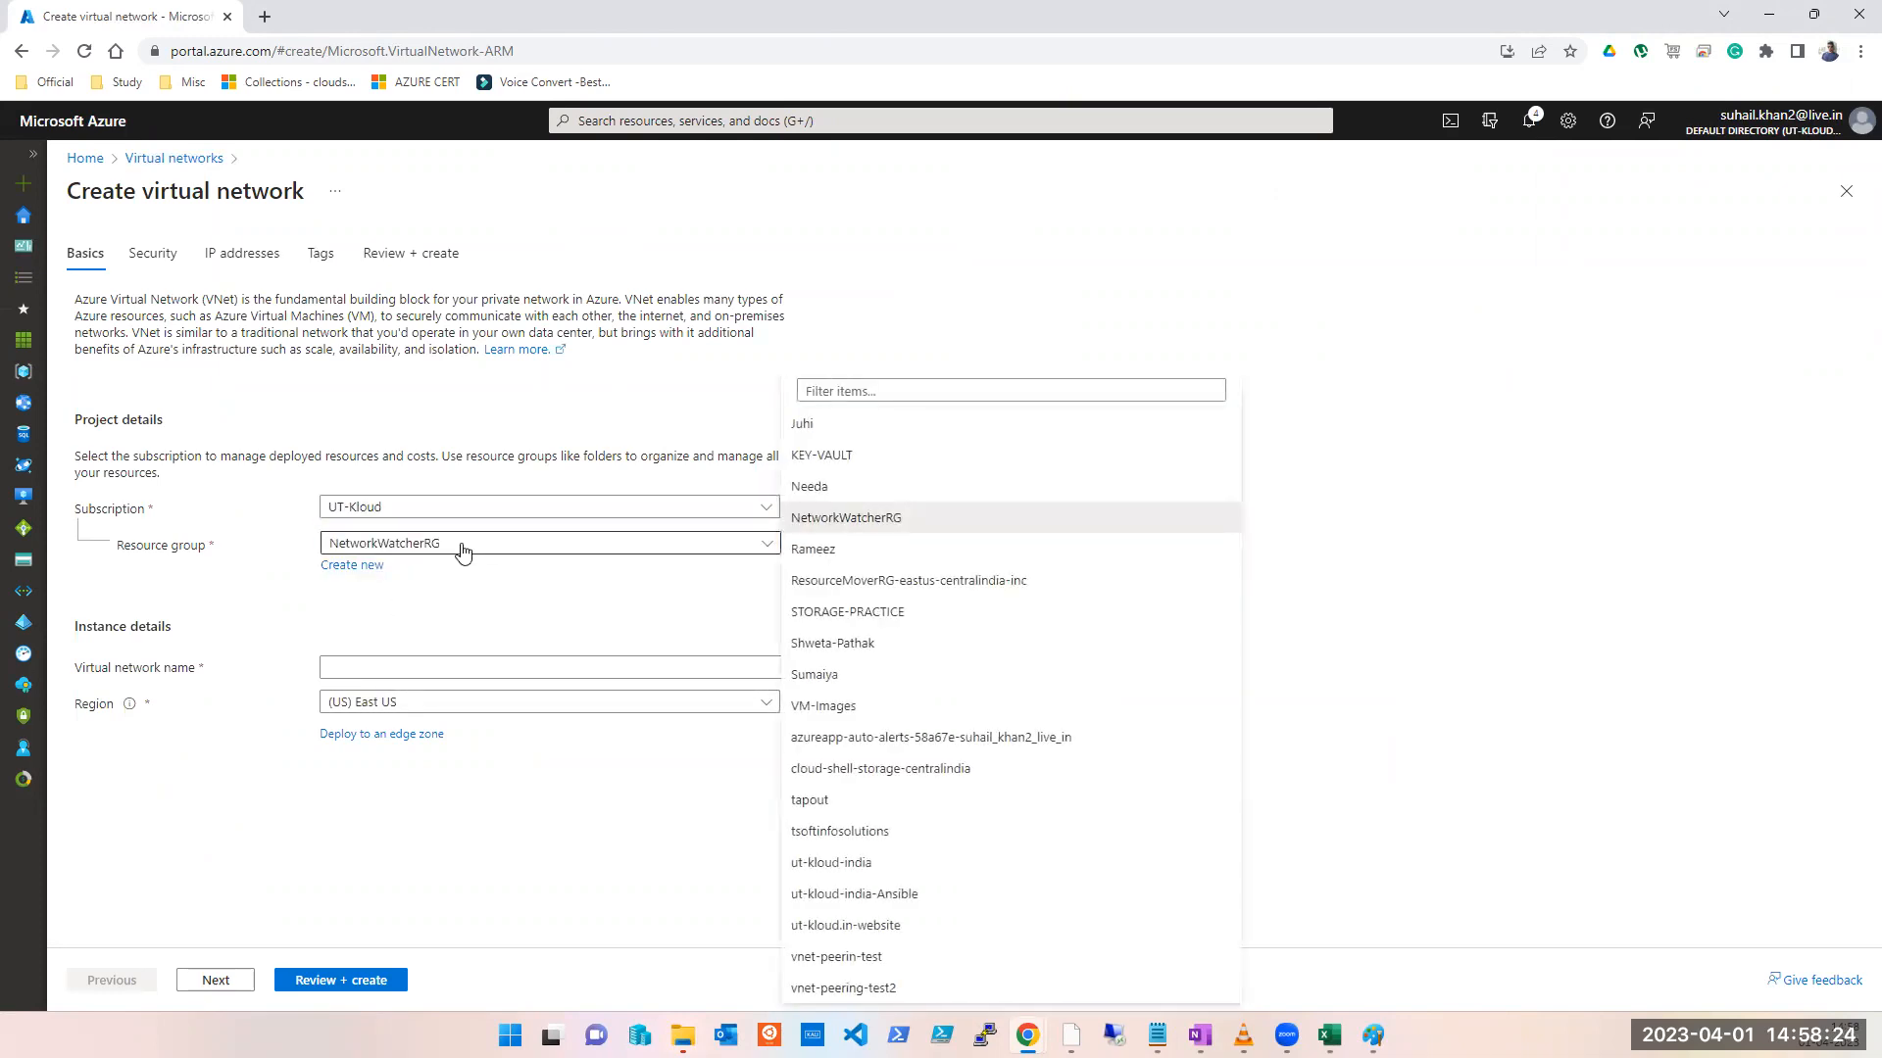
pyautogui.click(878, 388)
pyautogui.write('eas')
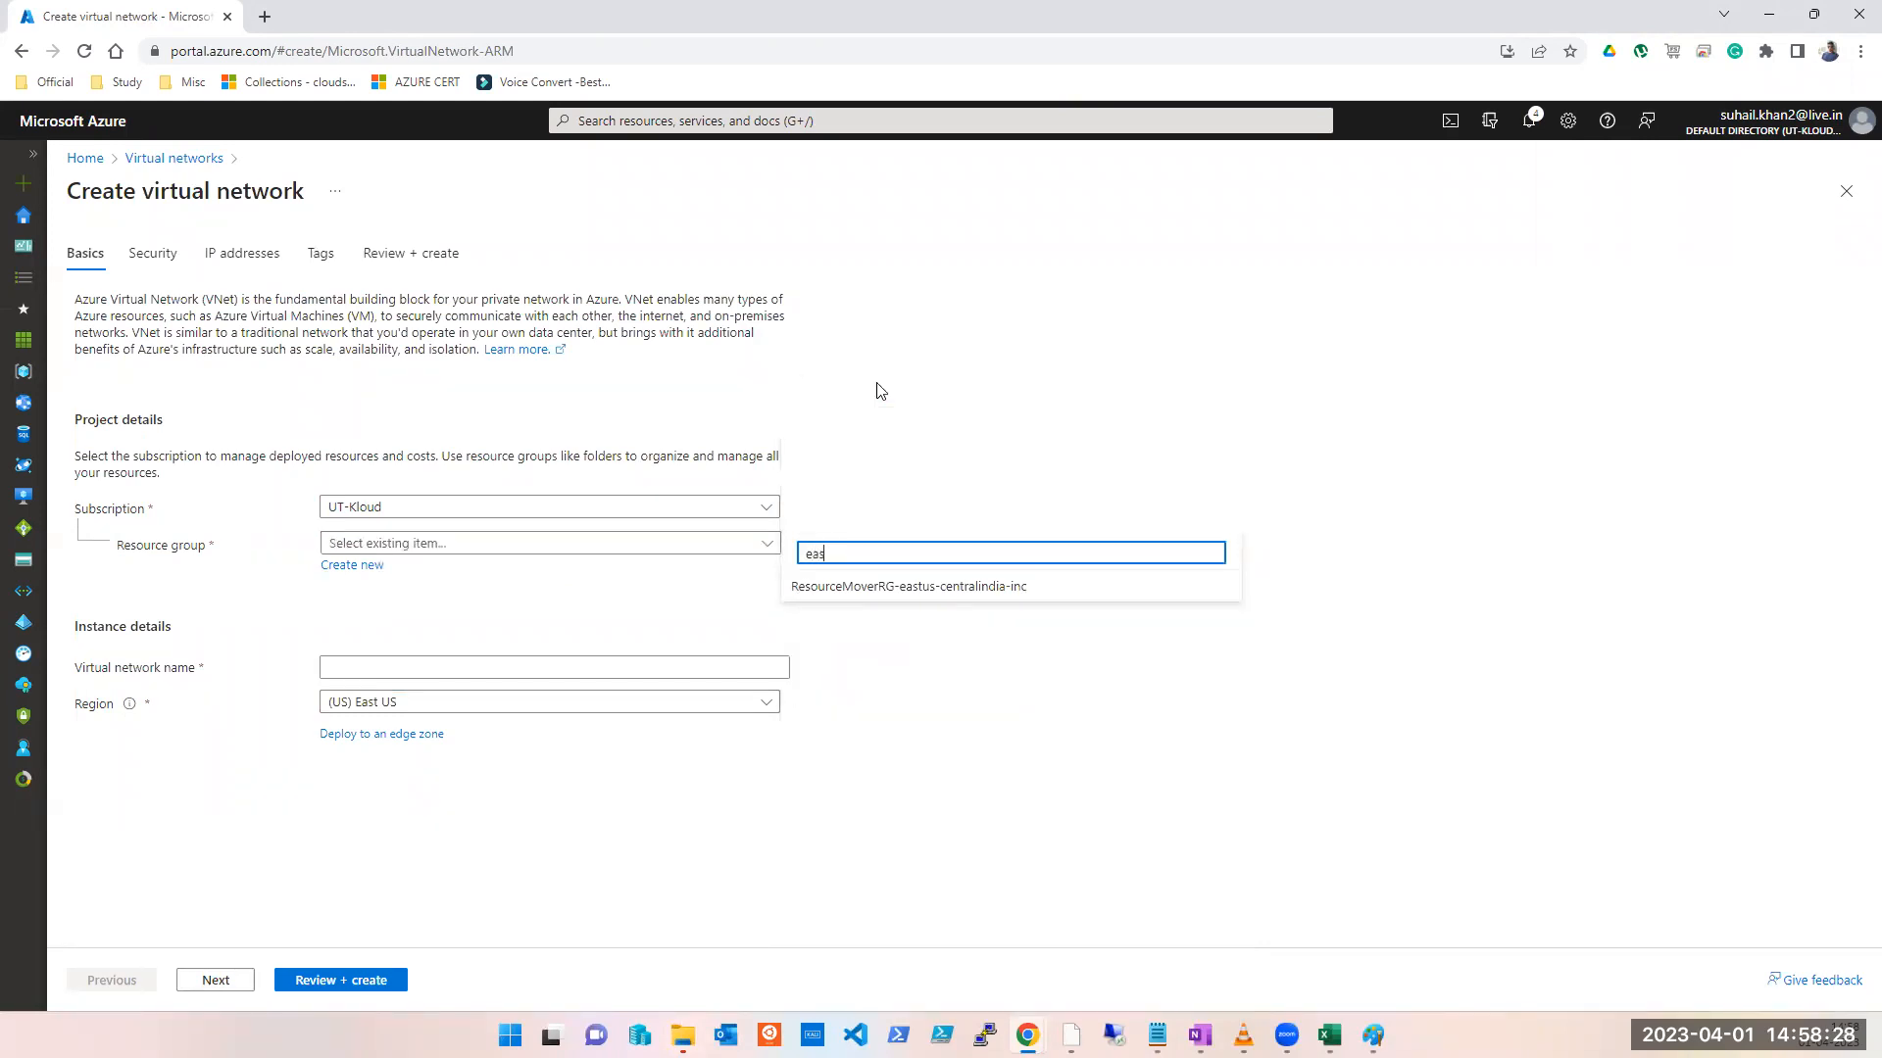
pyautogui.press('BackSpace')
pyautogui.press('BackSpace')
pyautogui.press('BackSpace')
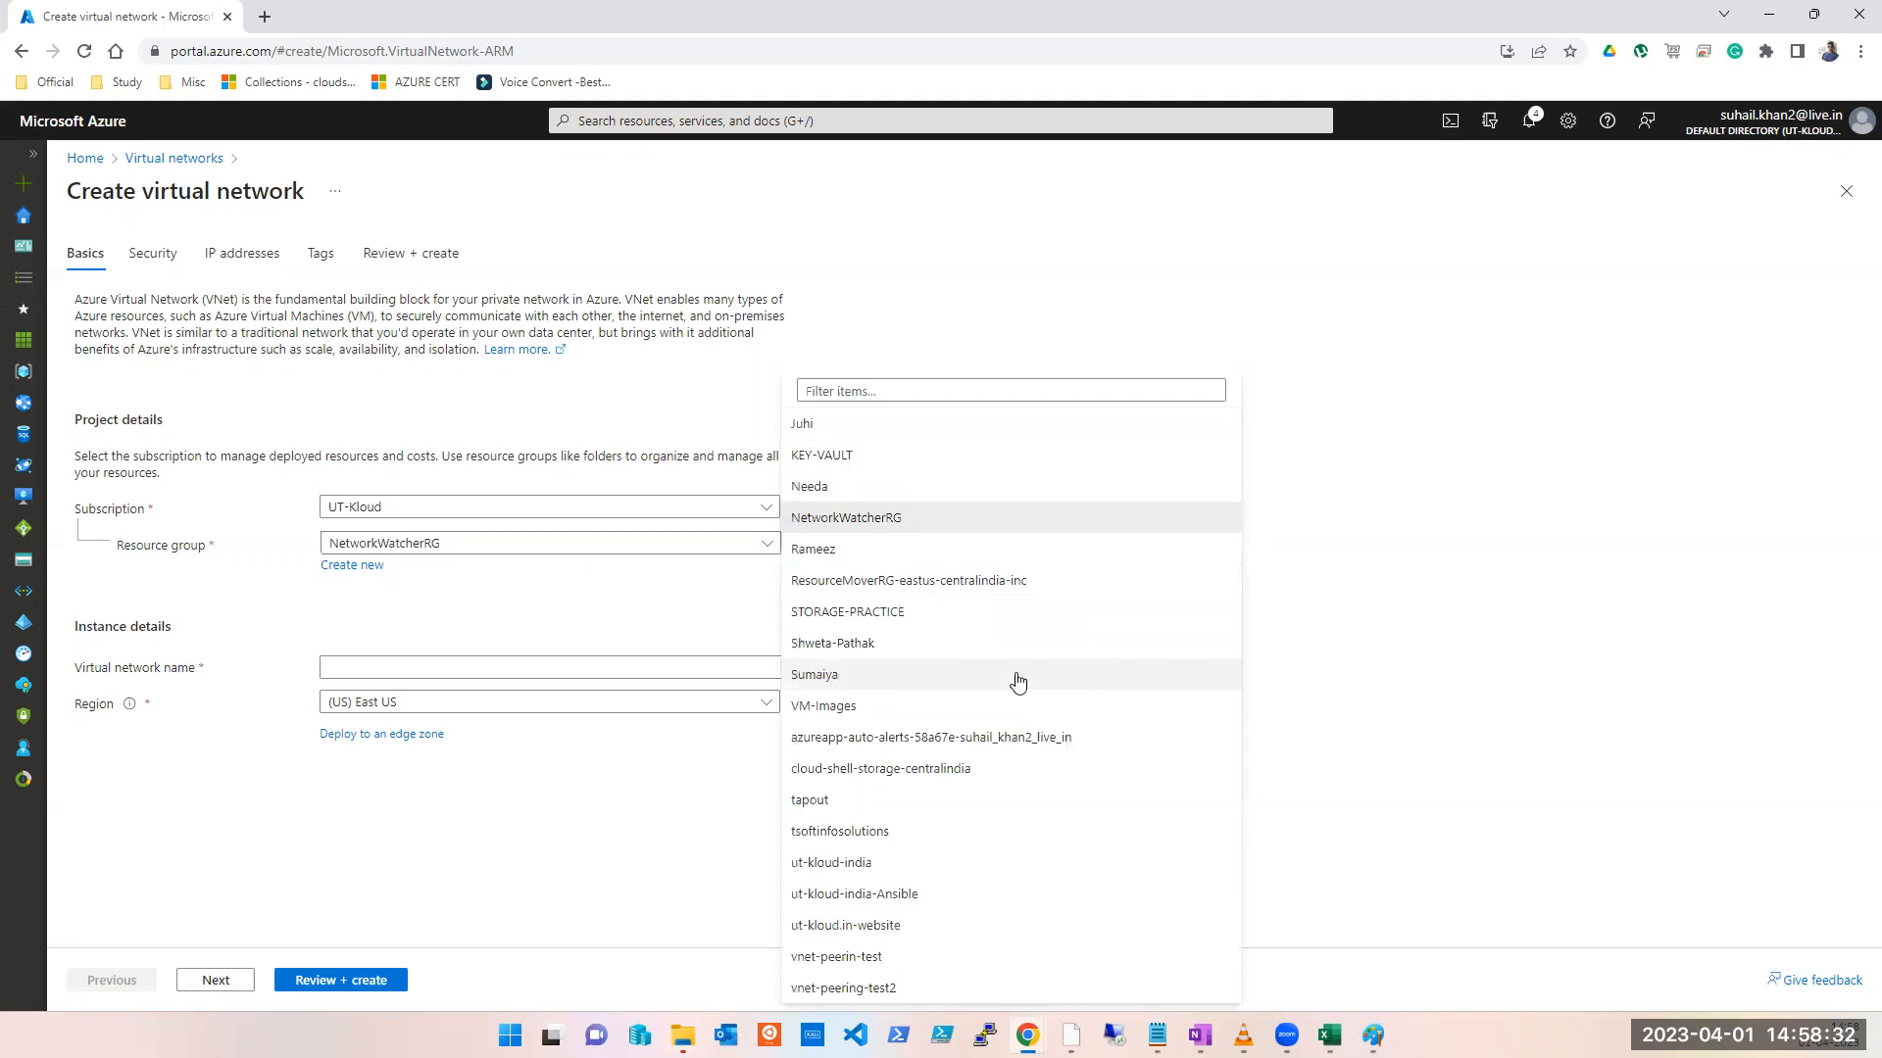
pyautogui.click(823, 960)
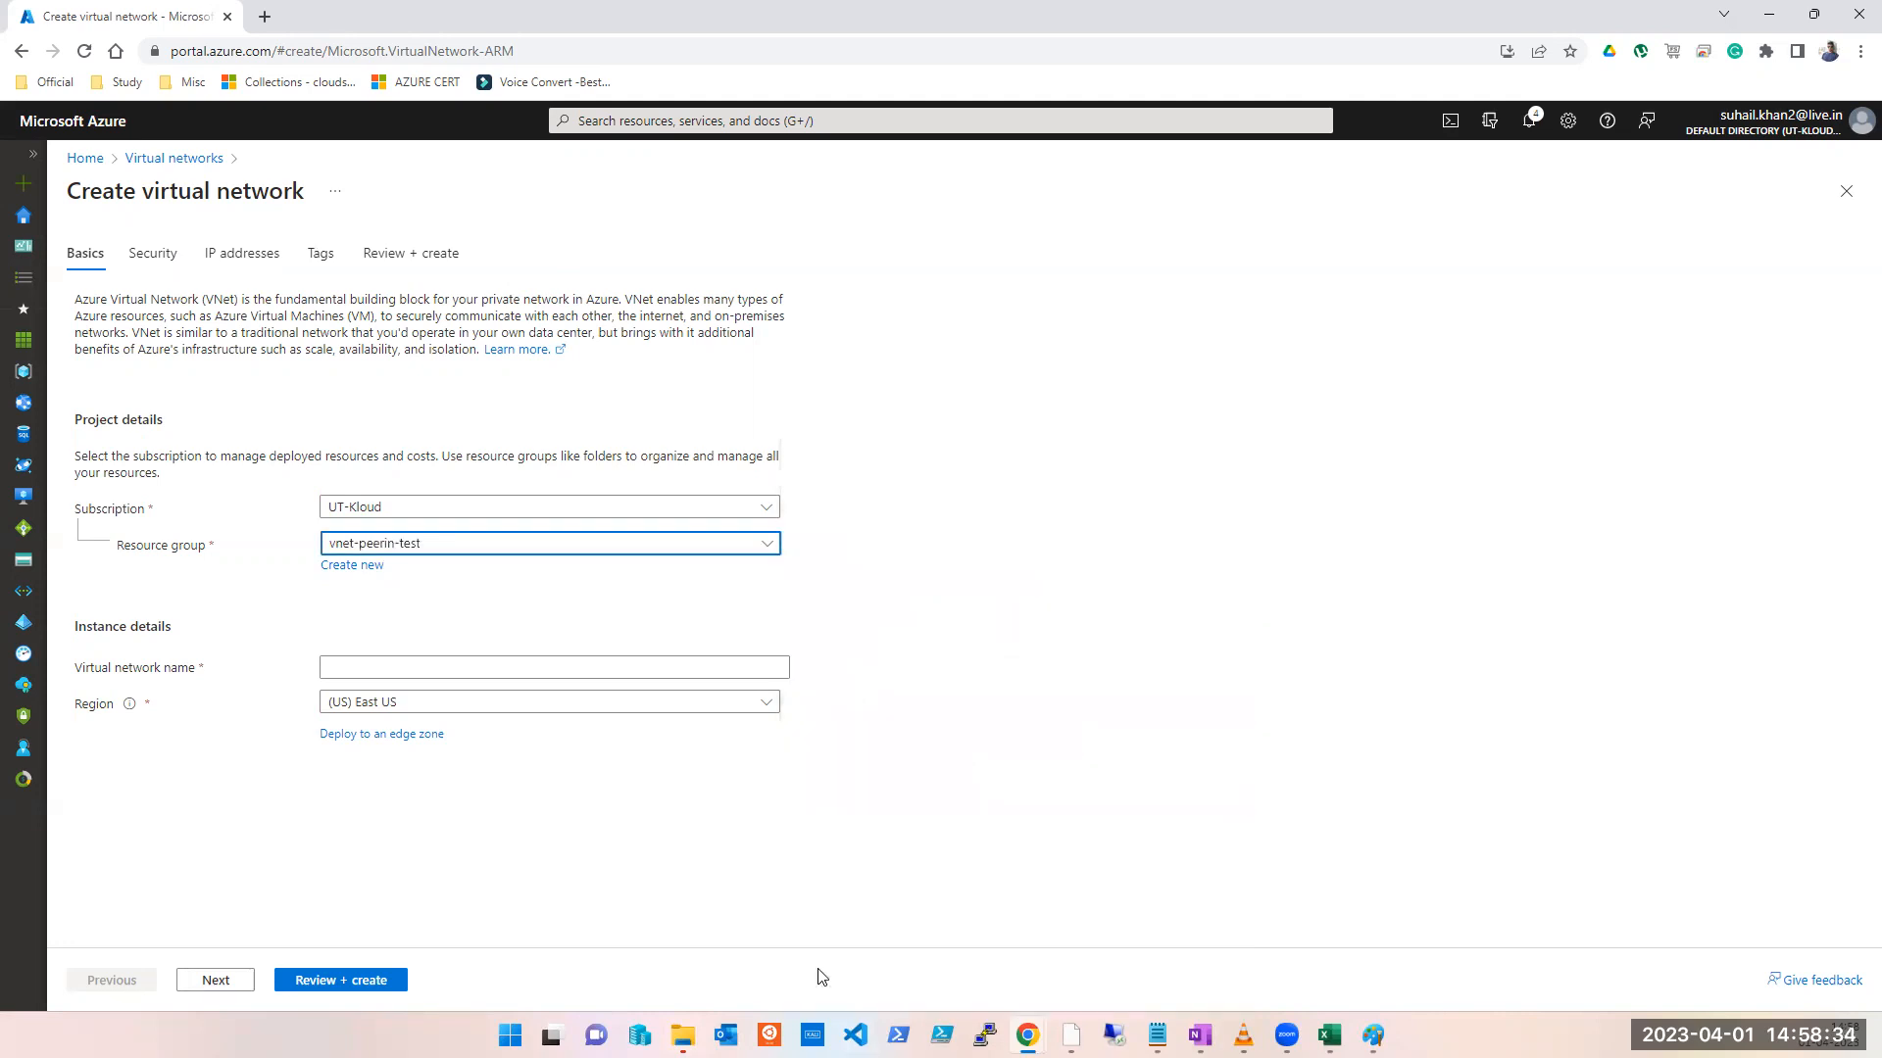
pyautogui.click(368, 672)
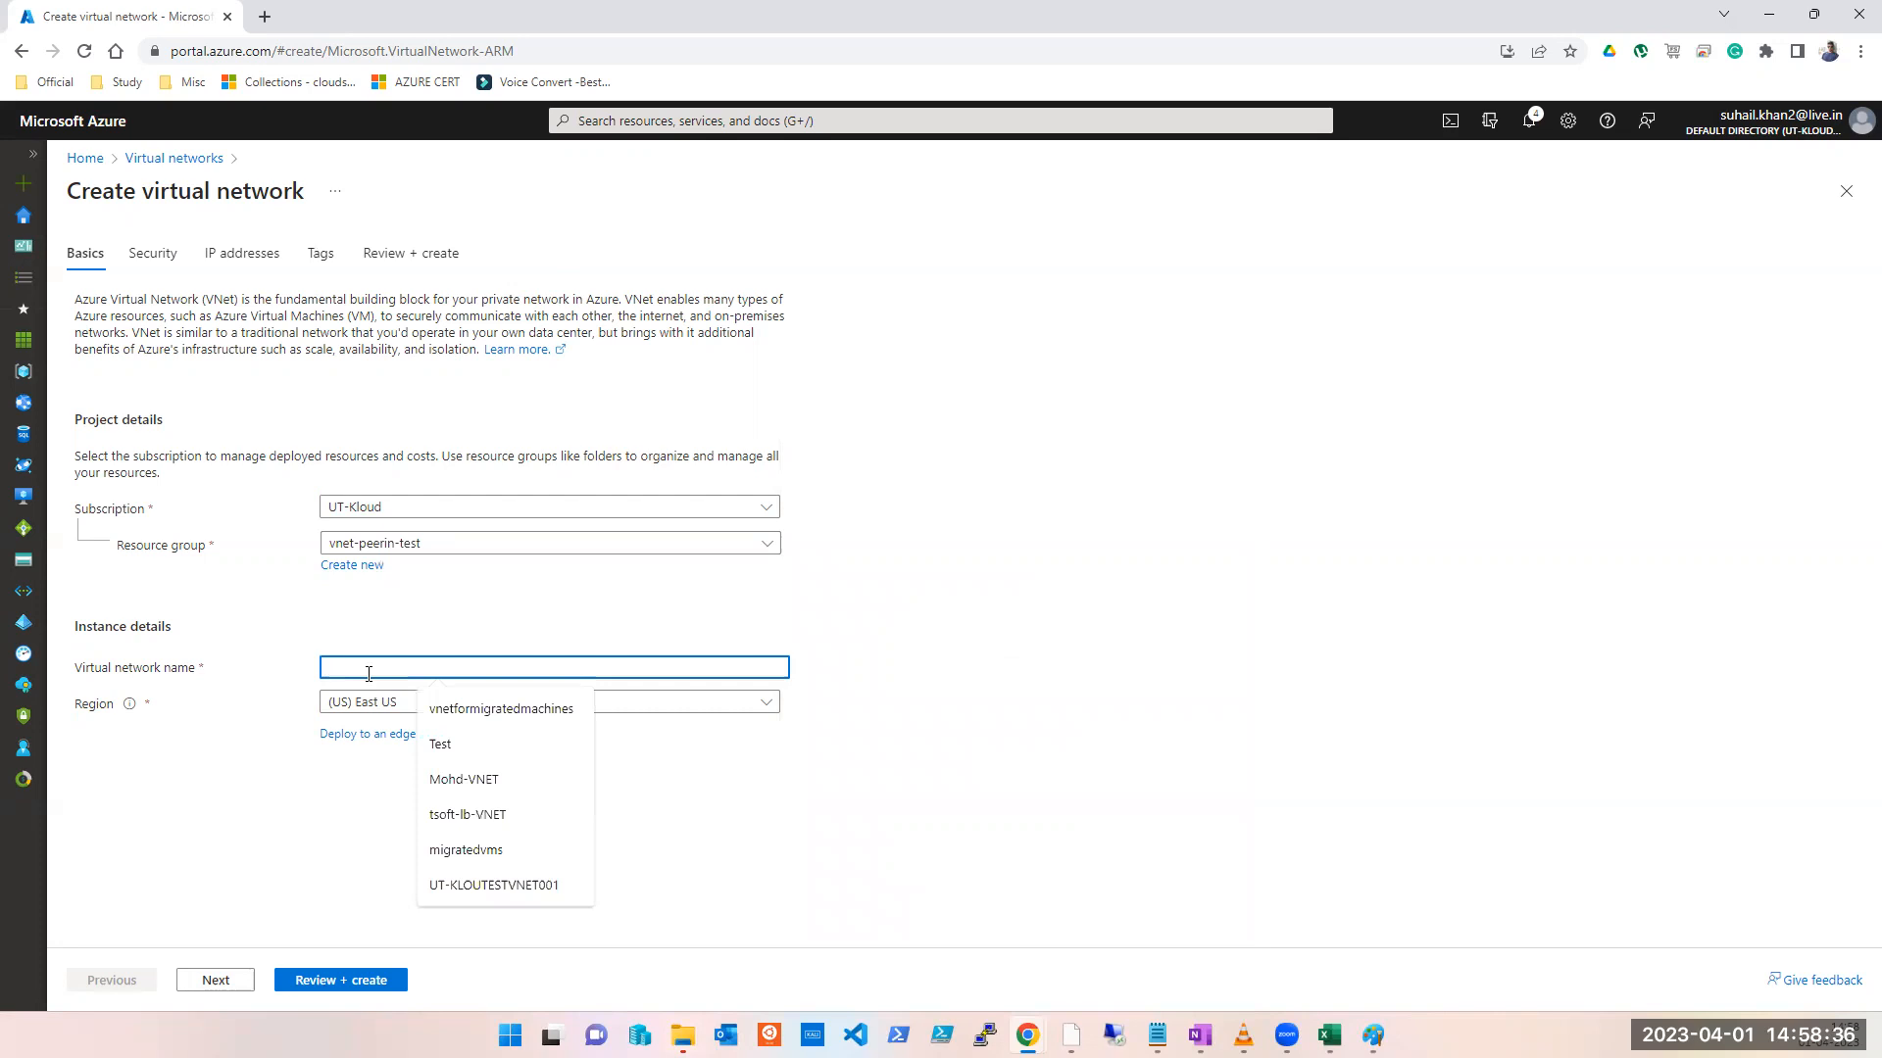
pyautogui.write('VNET1')
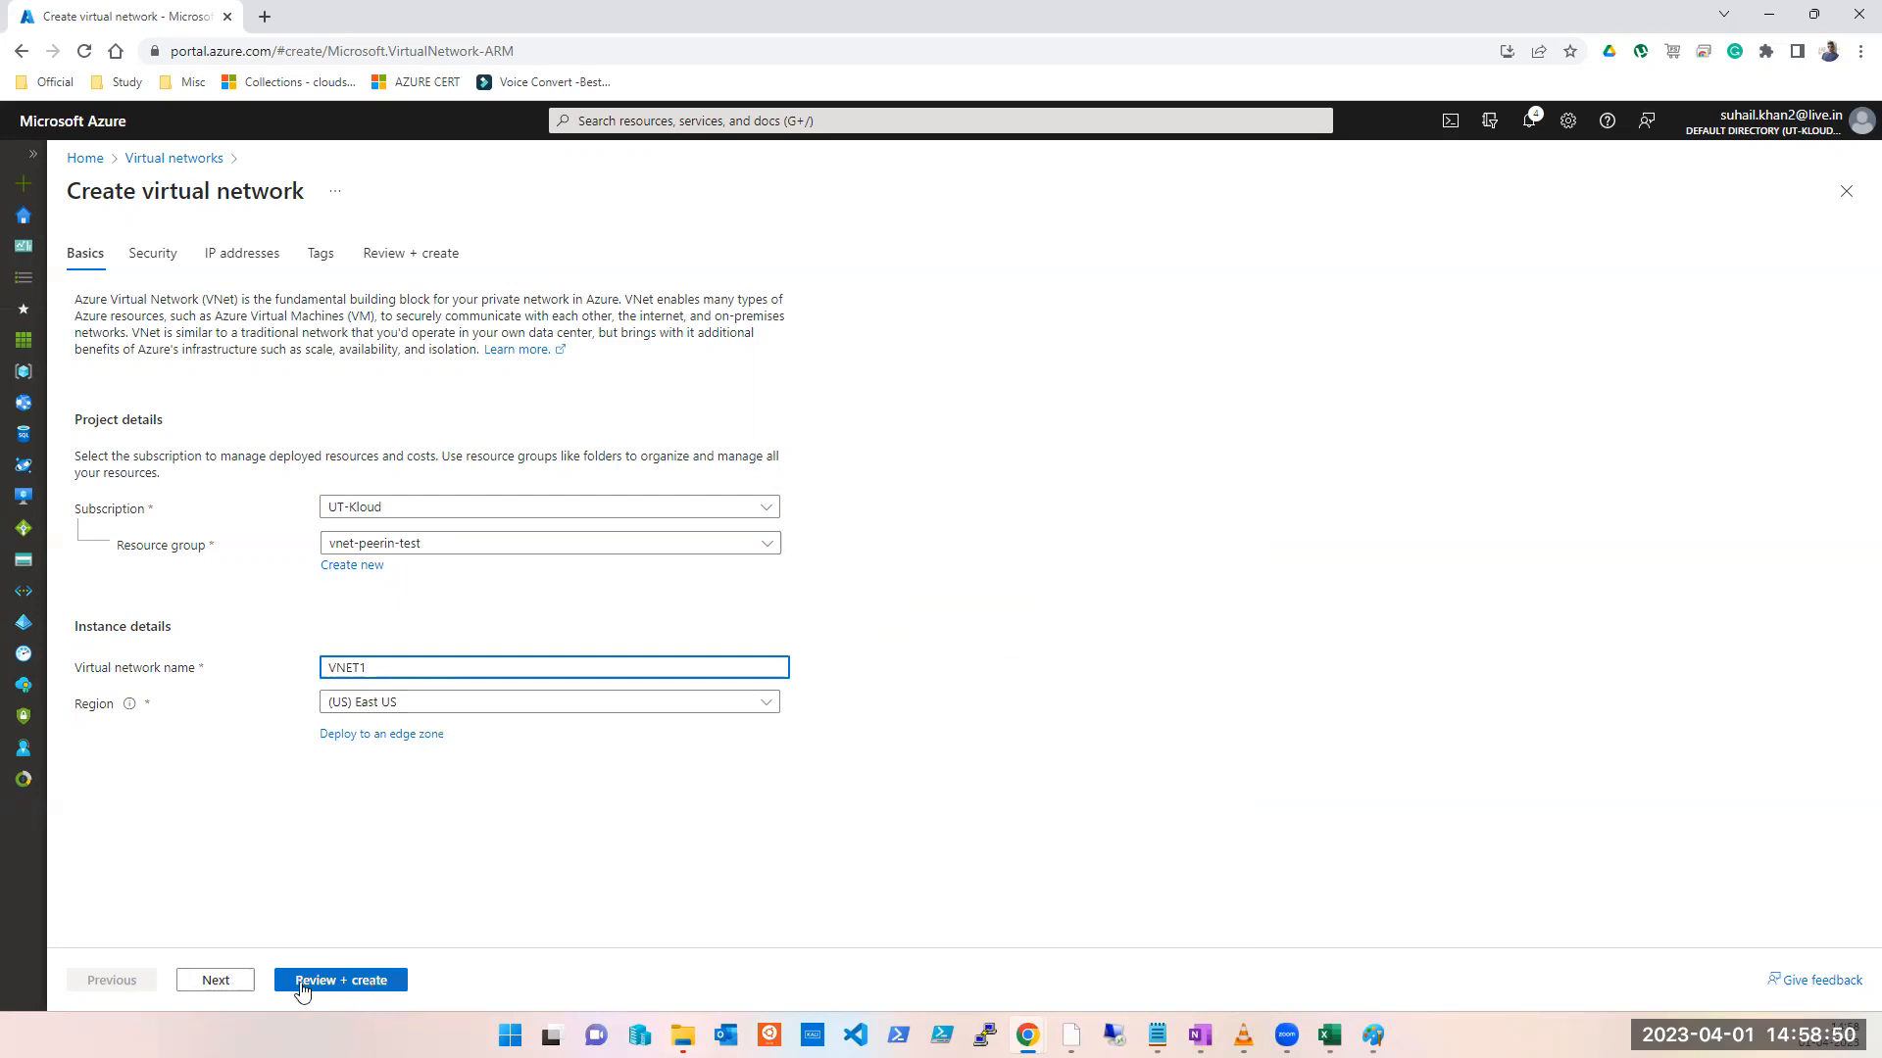
pyautogui.click(217, 983)
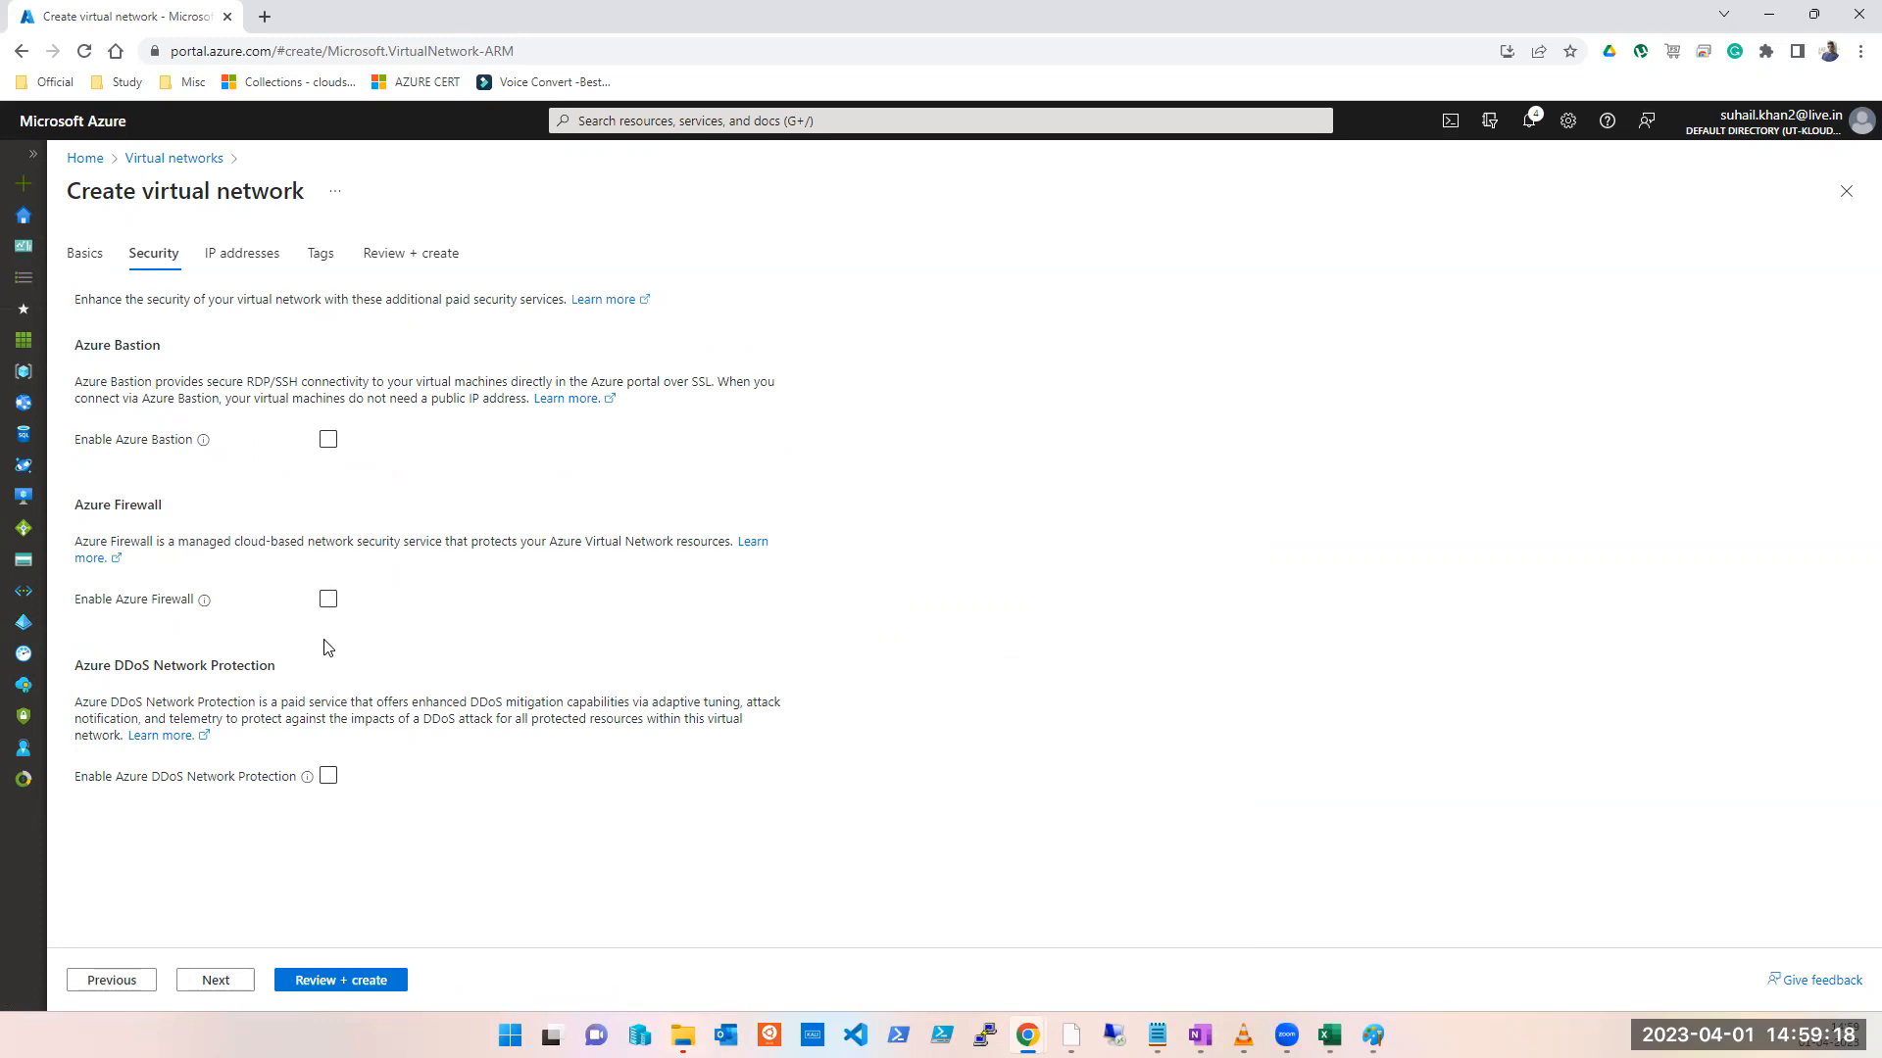
# Step: Rename the default 10.0.0.0/24 subnet to SUBNET1 on the IP addresses tab and save
pyautogui.click(217, 981)
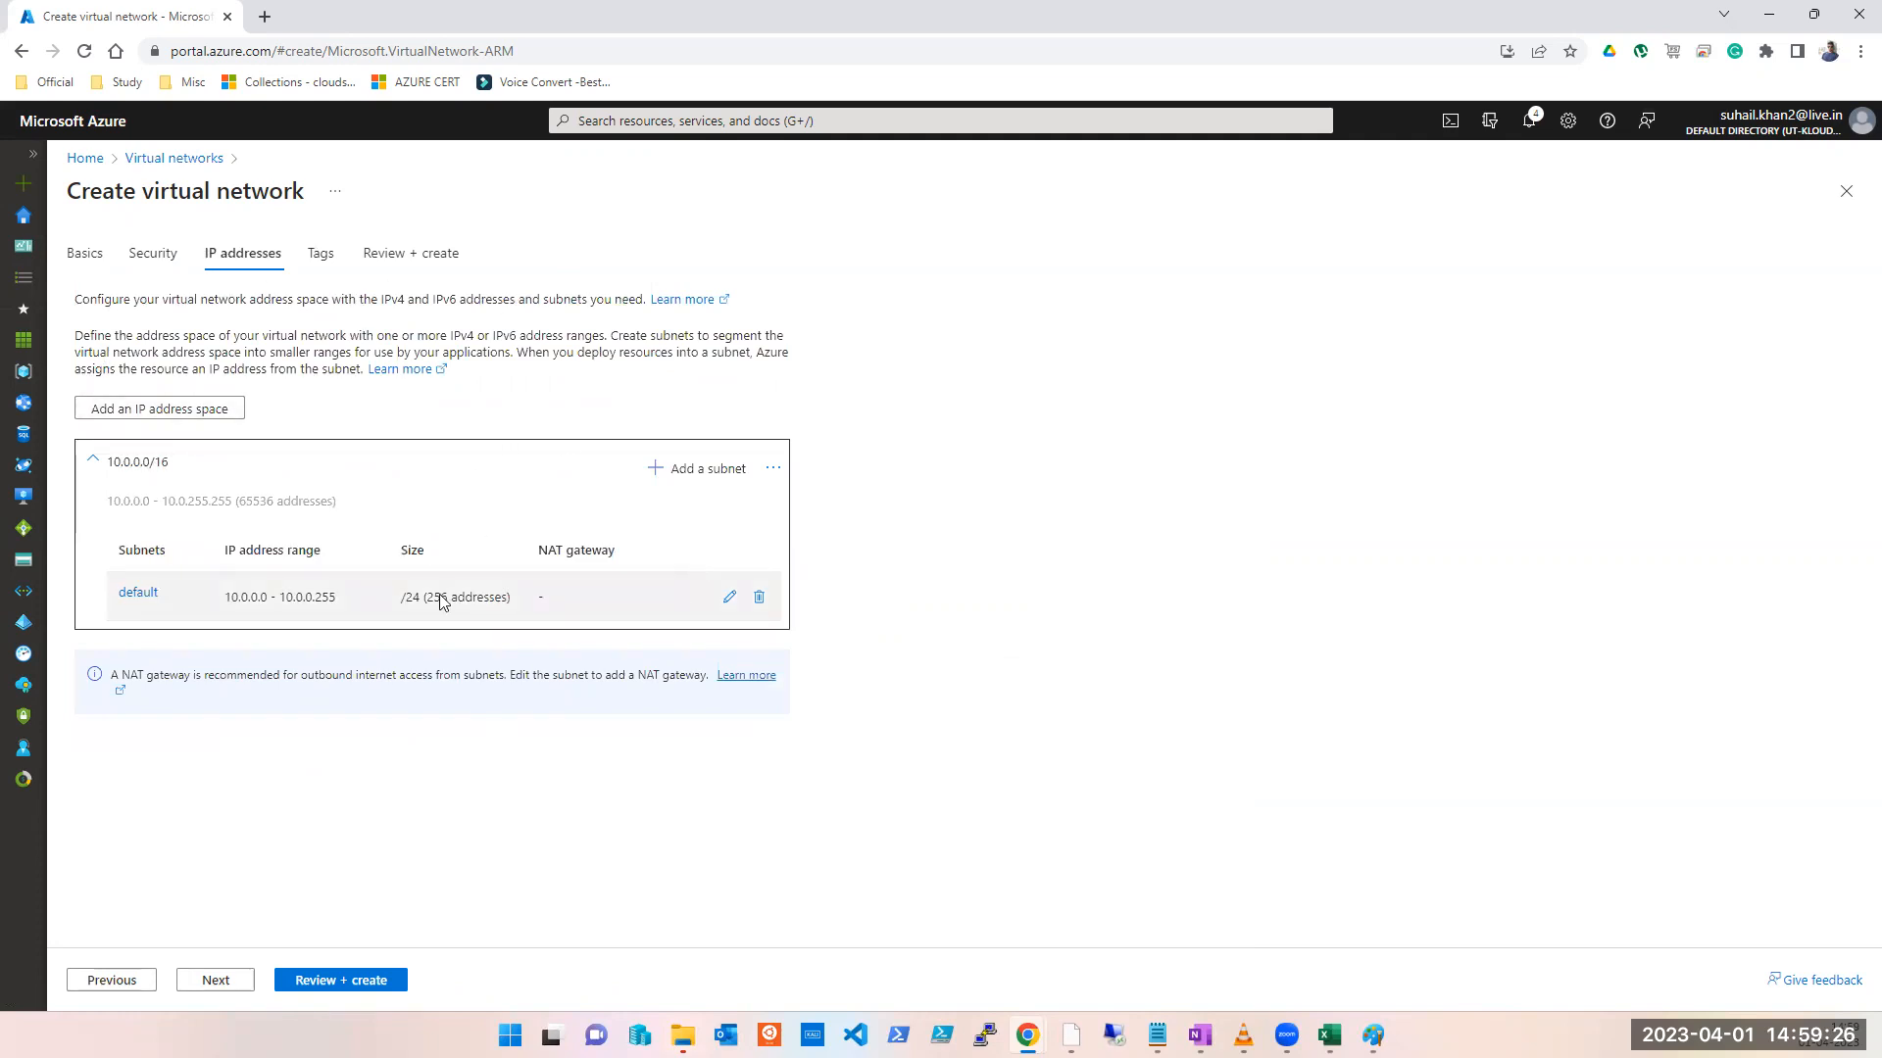
pyautogui.click(729, 597)
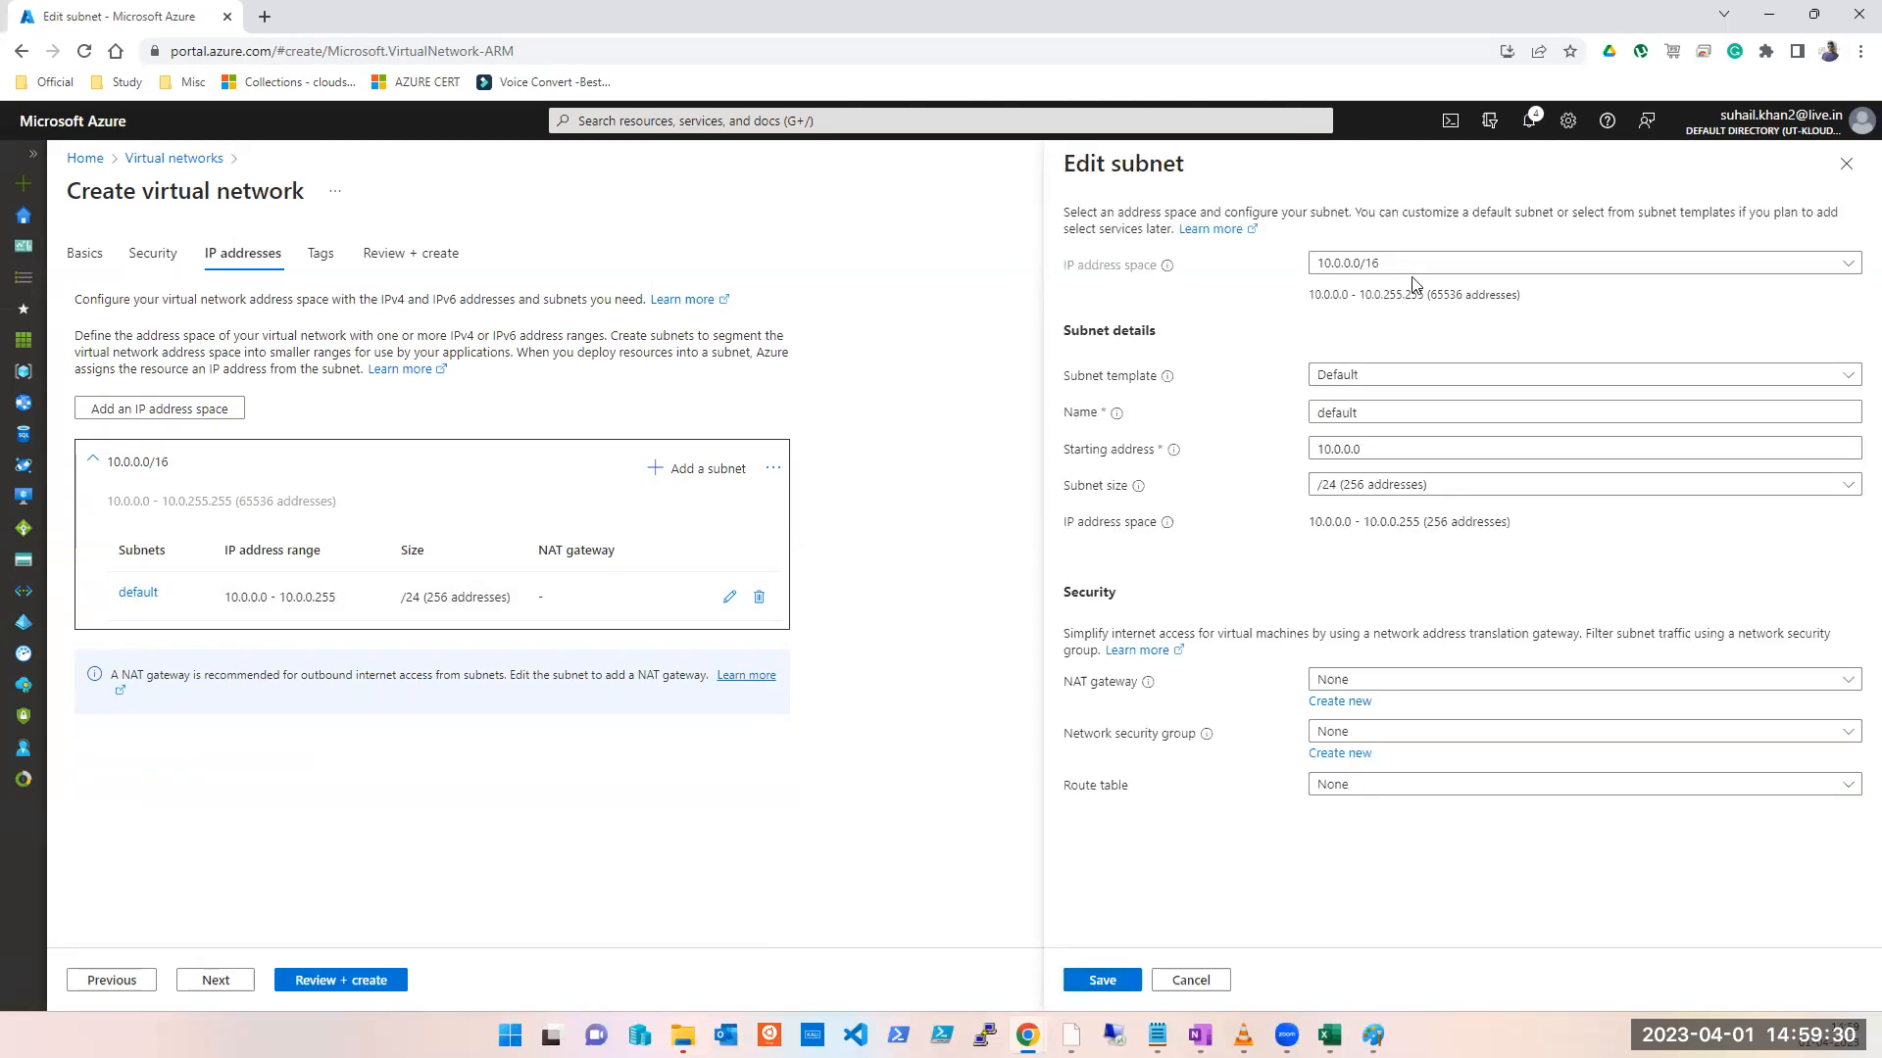
pyautogui.click(1373, 375)
pyautogui.click(1368, 399)
pyautogui.doubleClick(1368, 403)
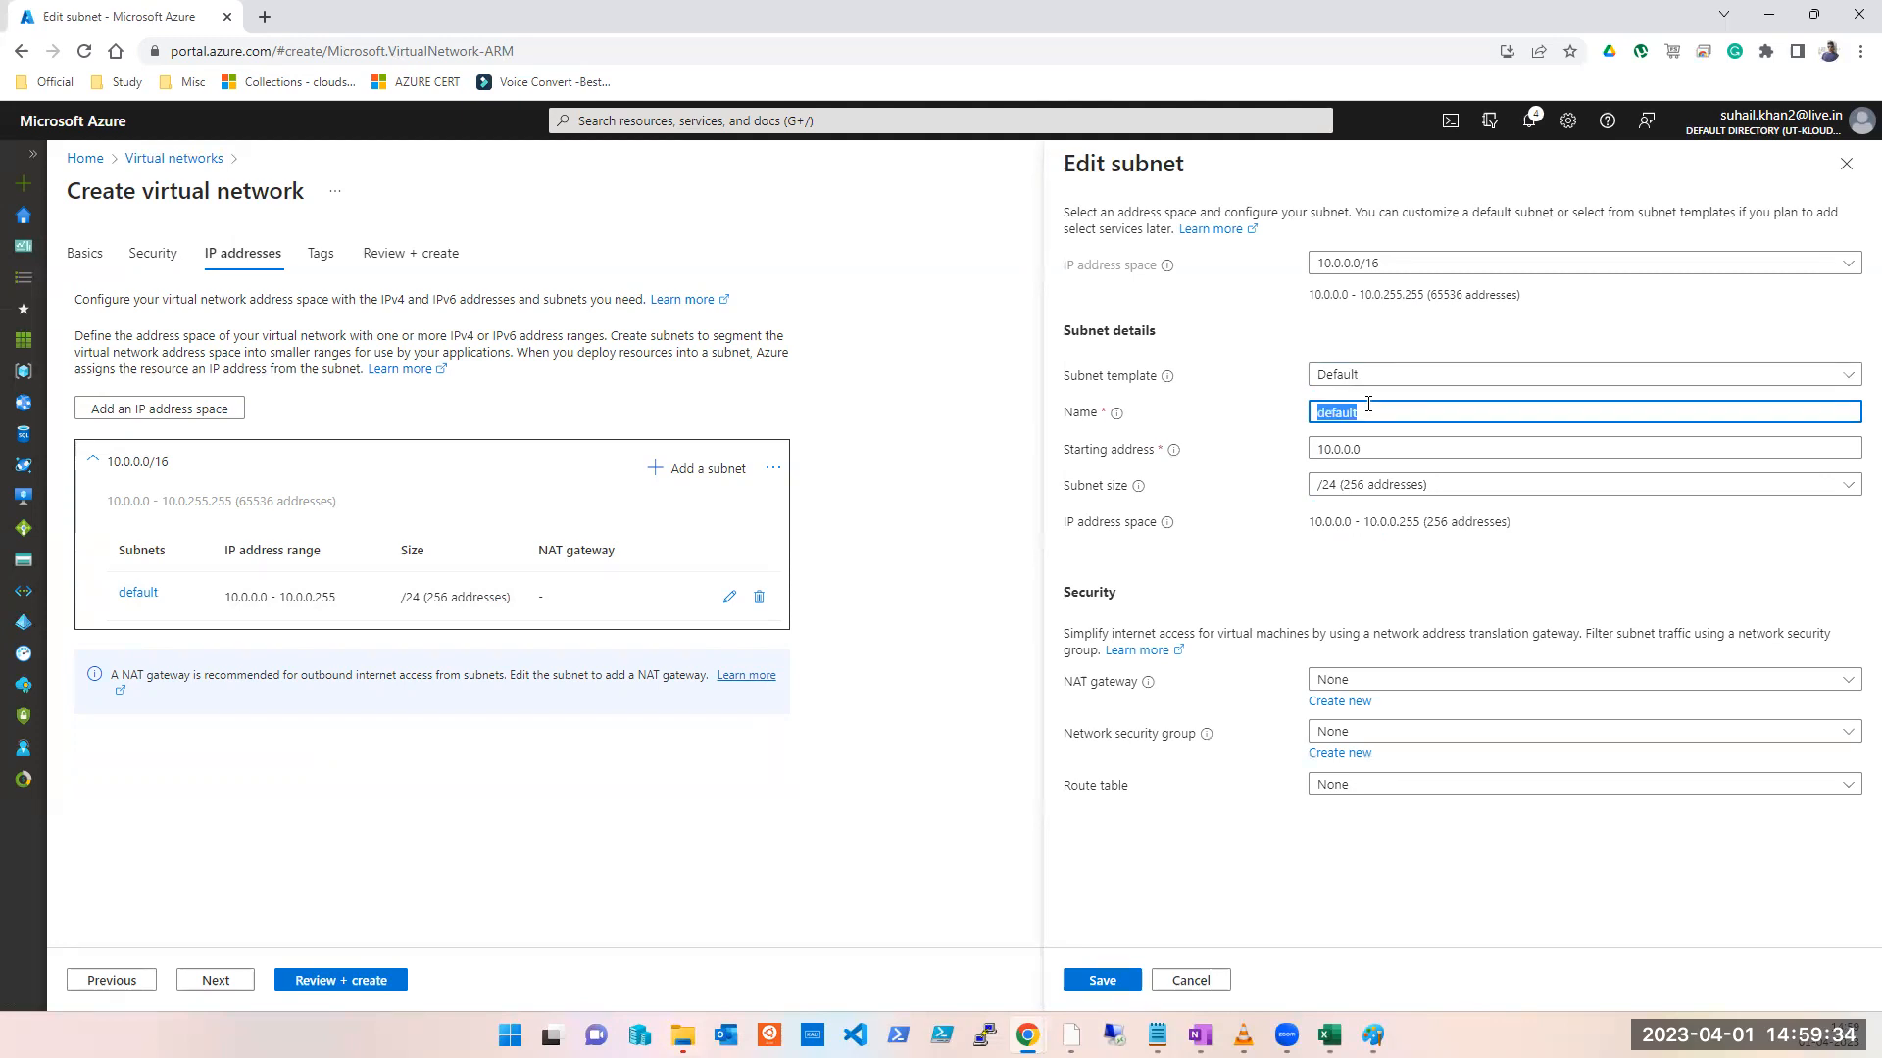
pyautogui.write('SUBNET1')
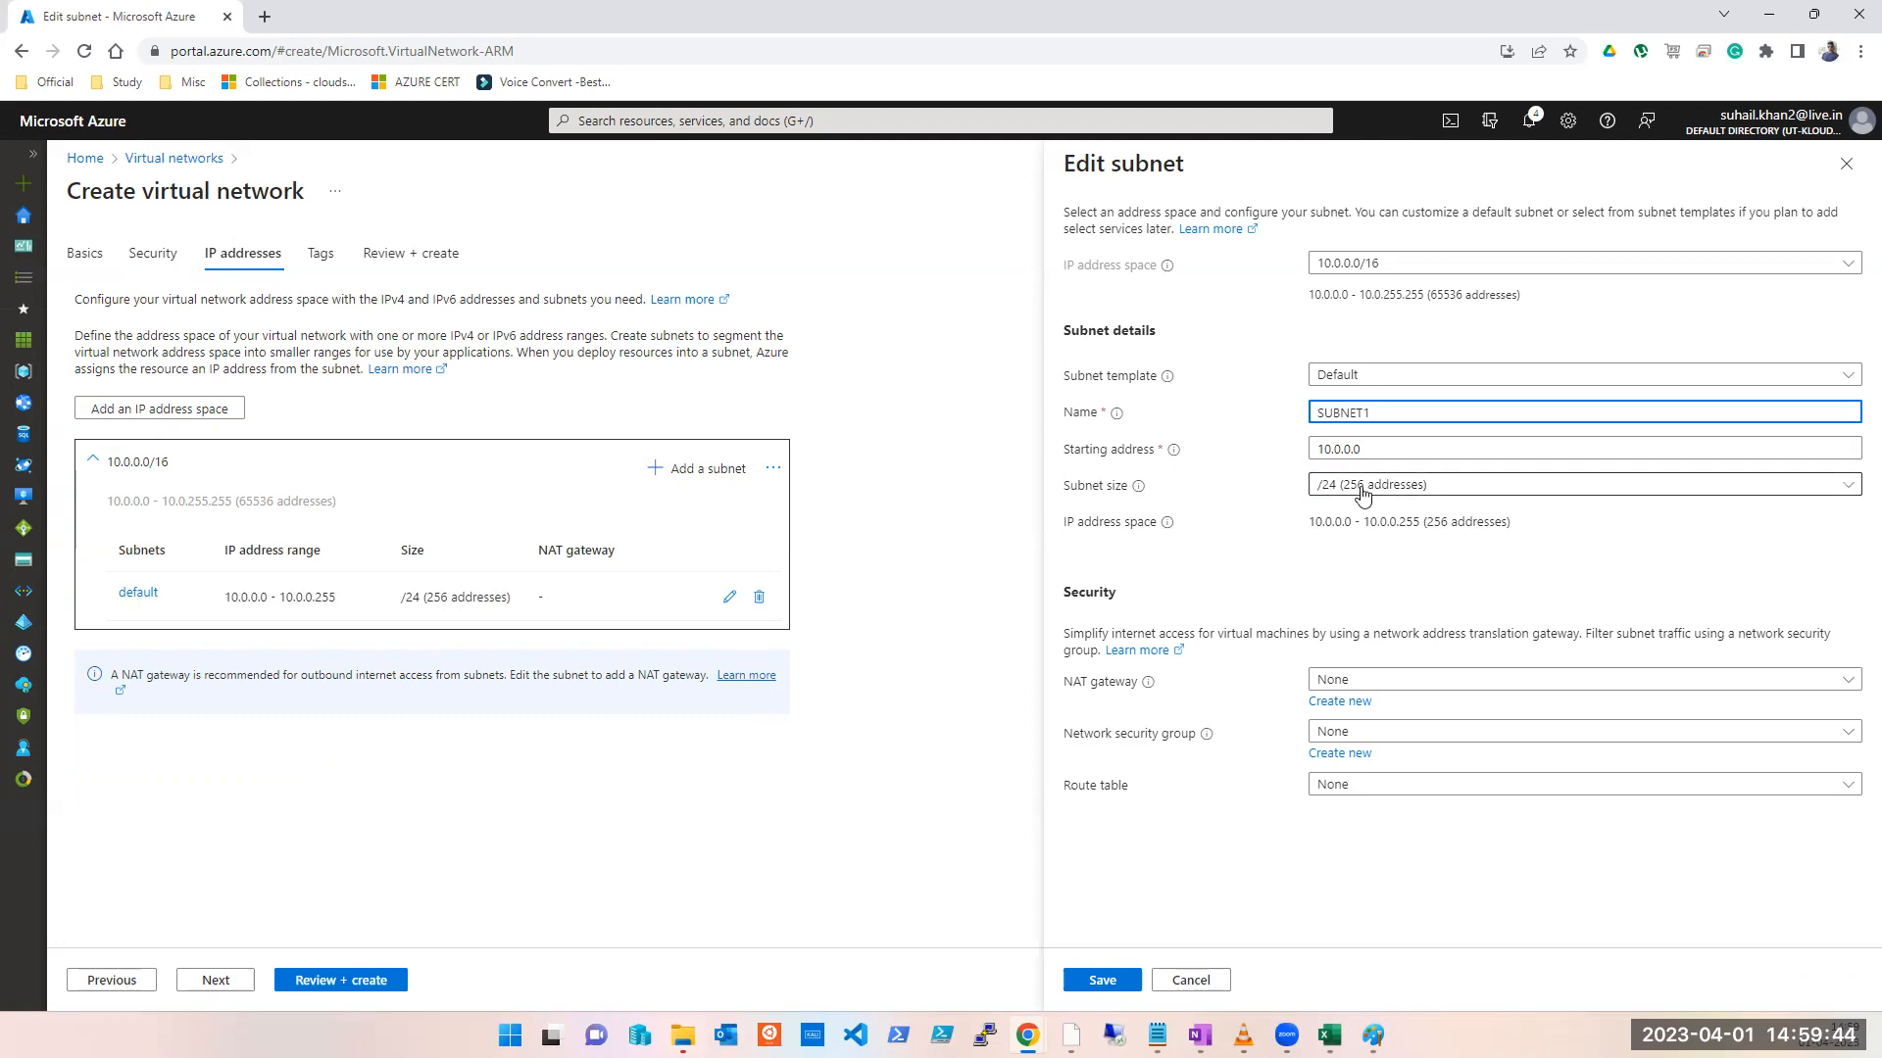
pyautogui.click(1433, 269)
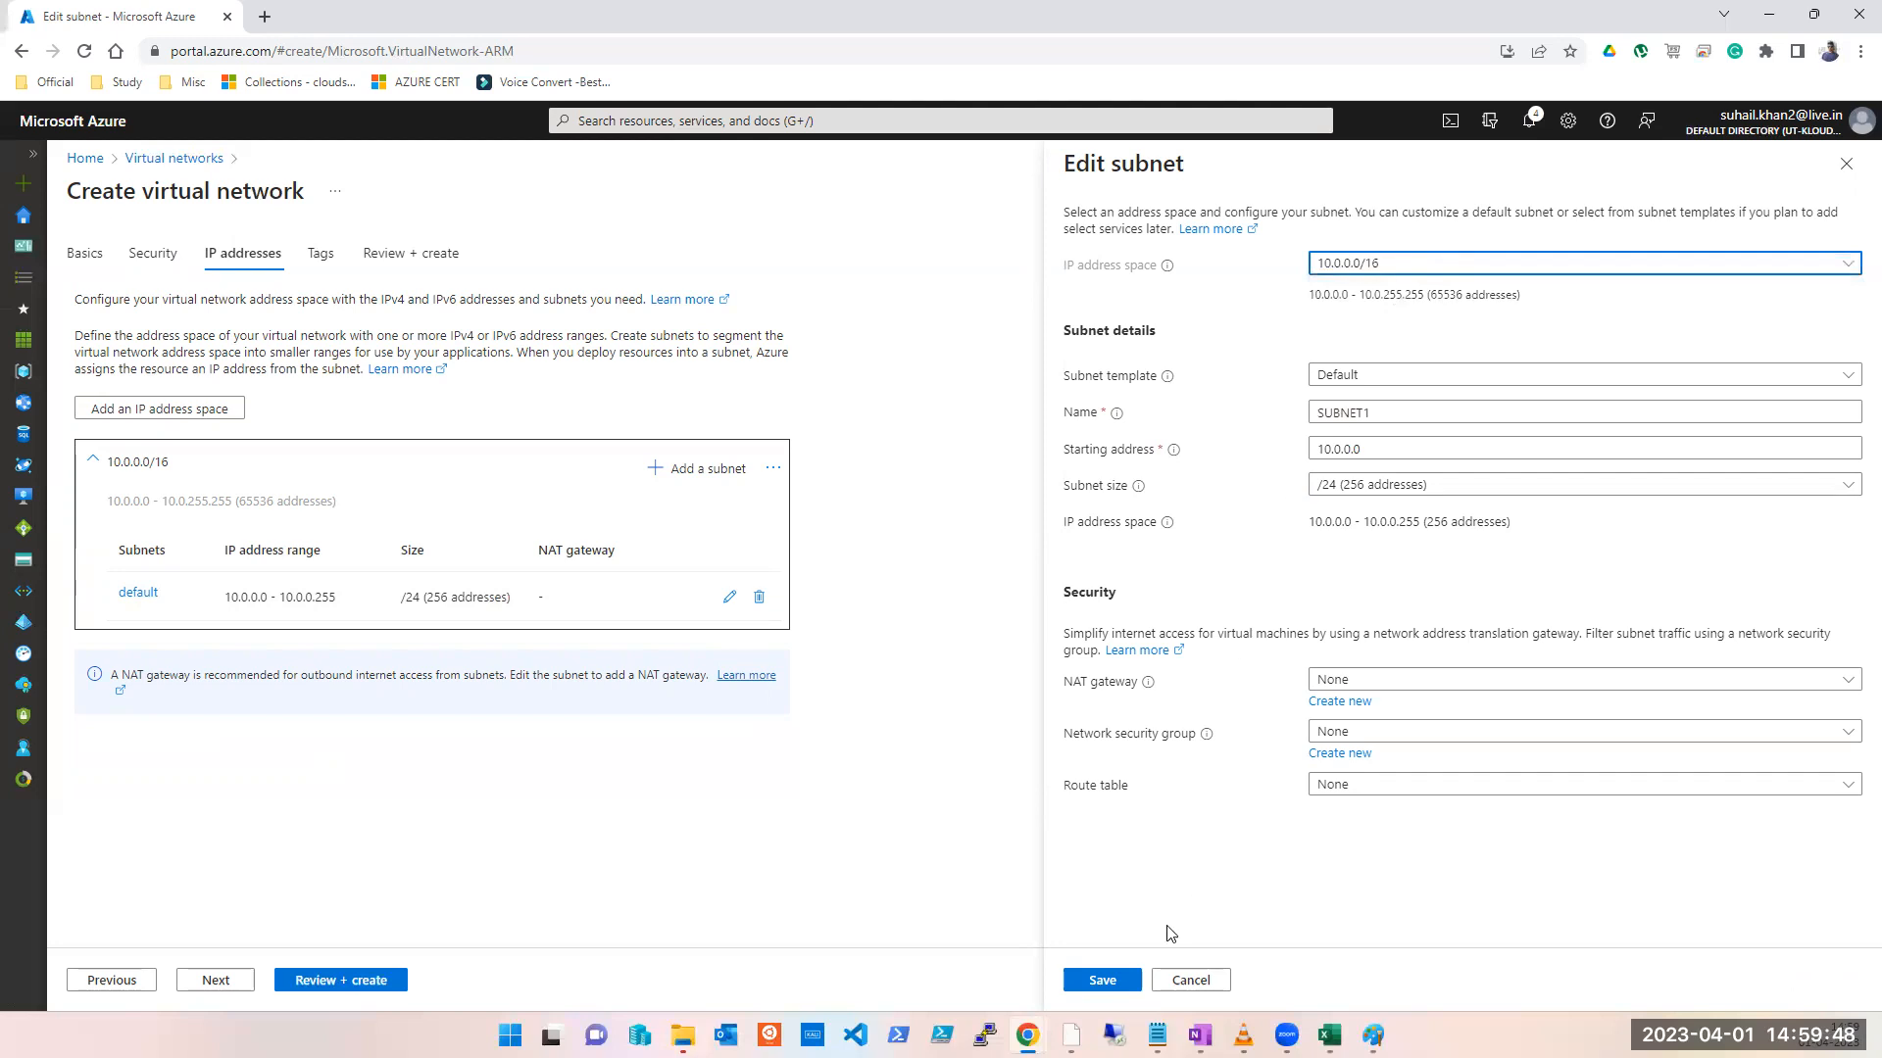
pyautogui.click(1113, 985)
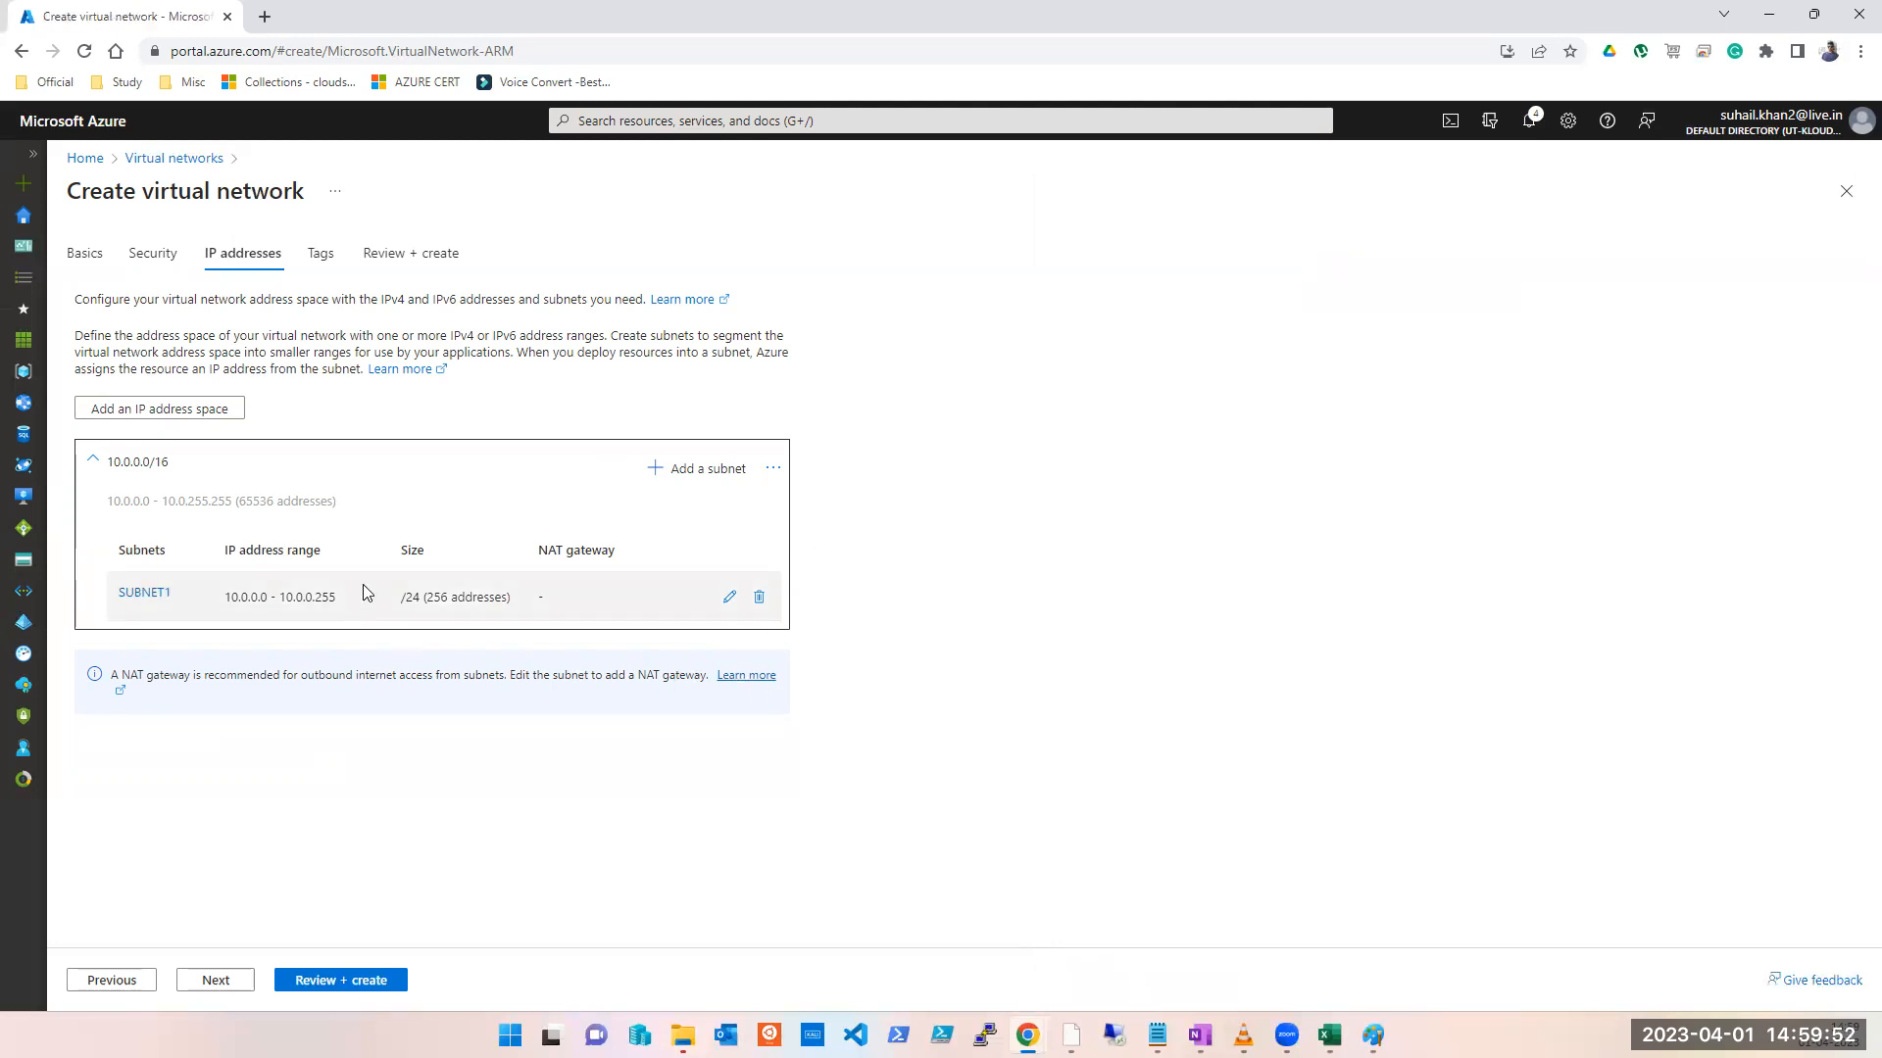
# Step: Add subnet SUBNET2 starting at 10.0.1.0 (10.0.1.0/24) and continue to the Tags step
pyautogui.click(717, 466)
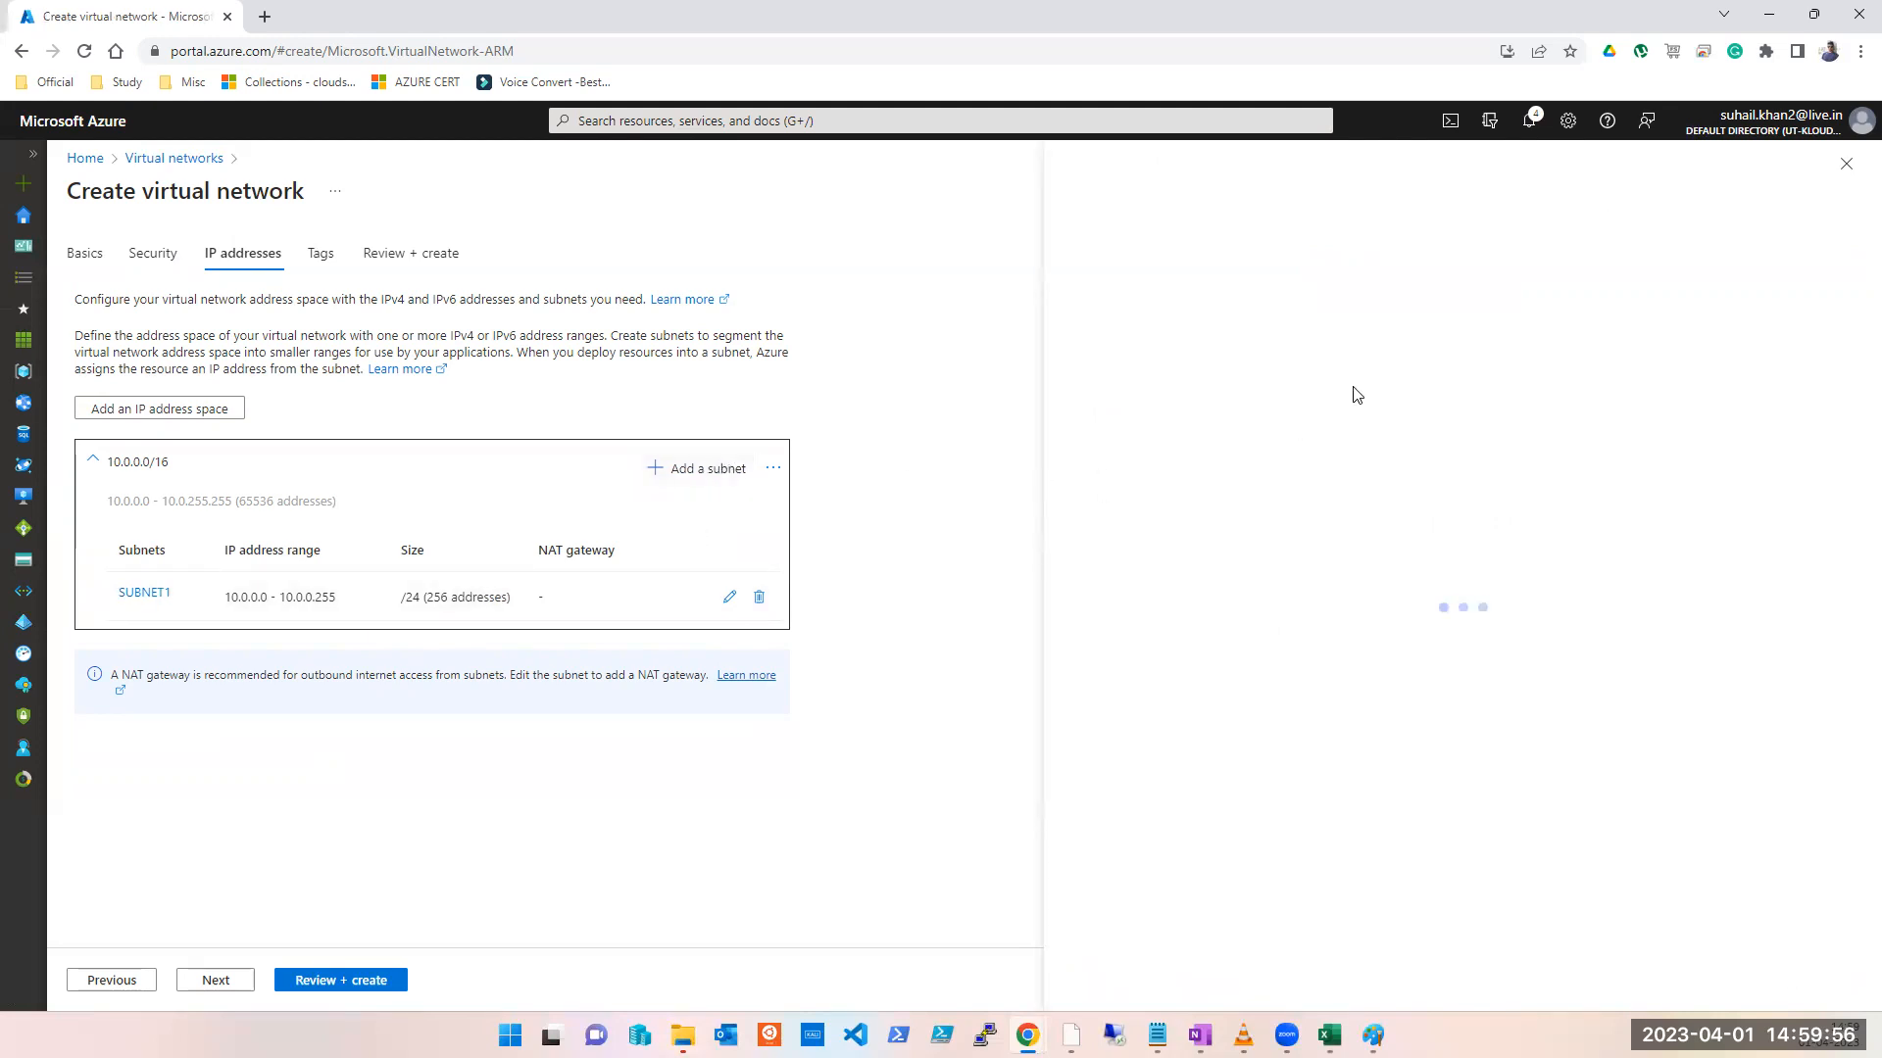
pyautogui.click(1389, 412)
pyautogui.doubleClick(1390, 411)
pyautogui.write('SUBNET2')
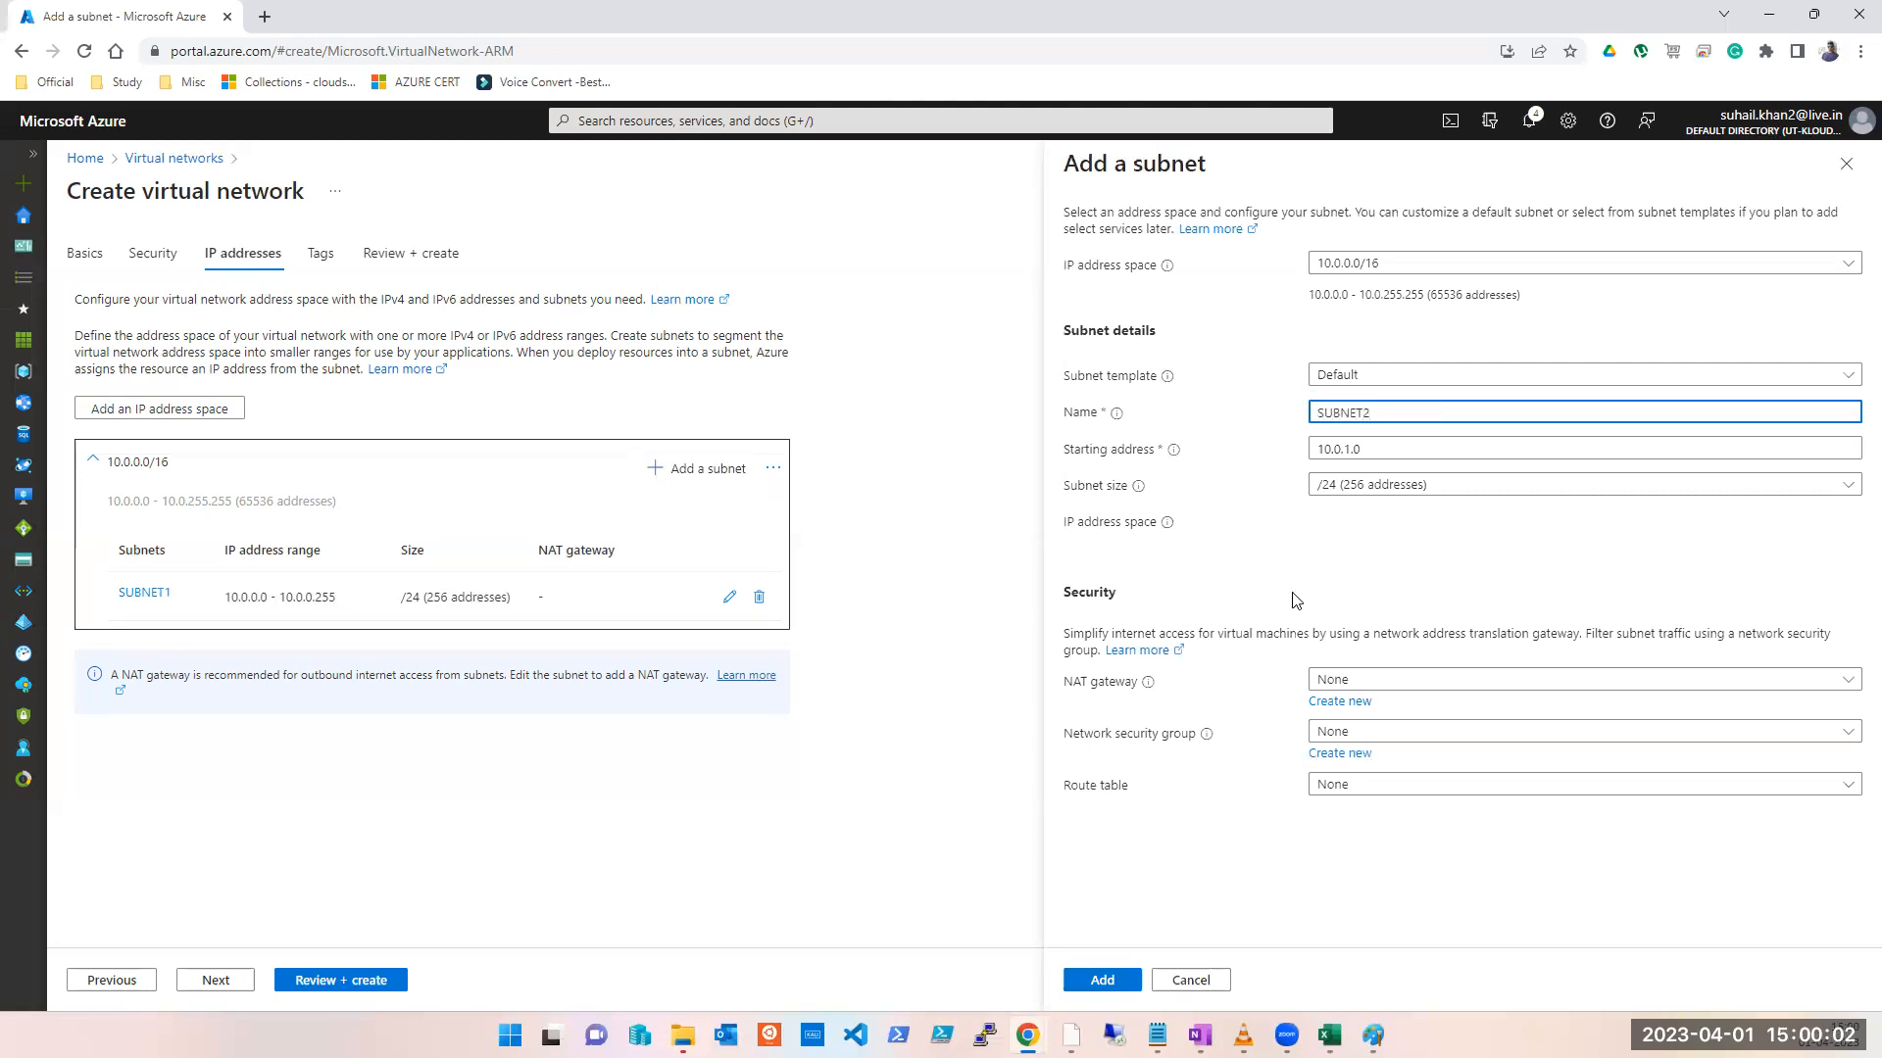
pyautogui.click(1102, 980)
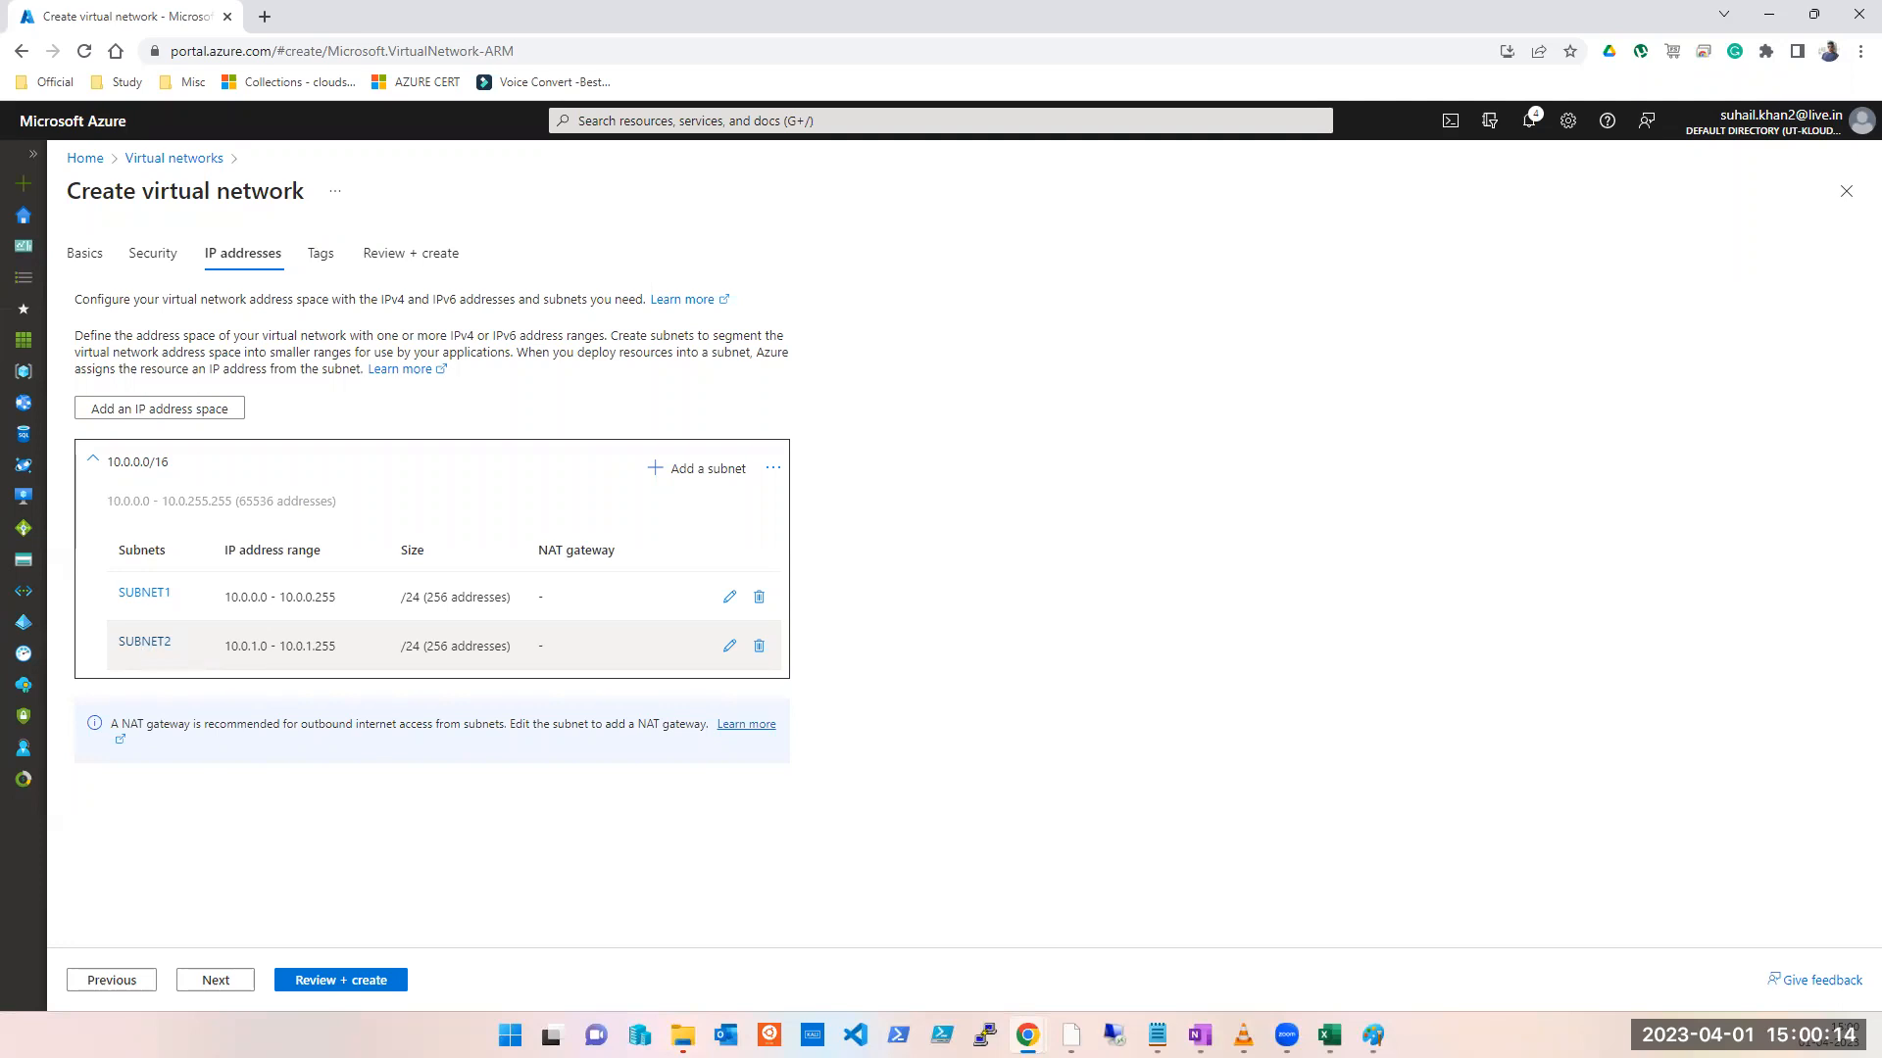
pyautogui.click(214, 985)
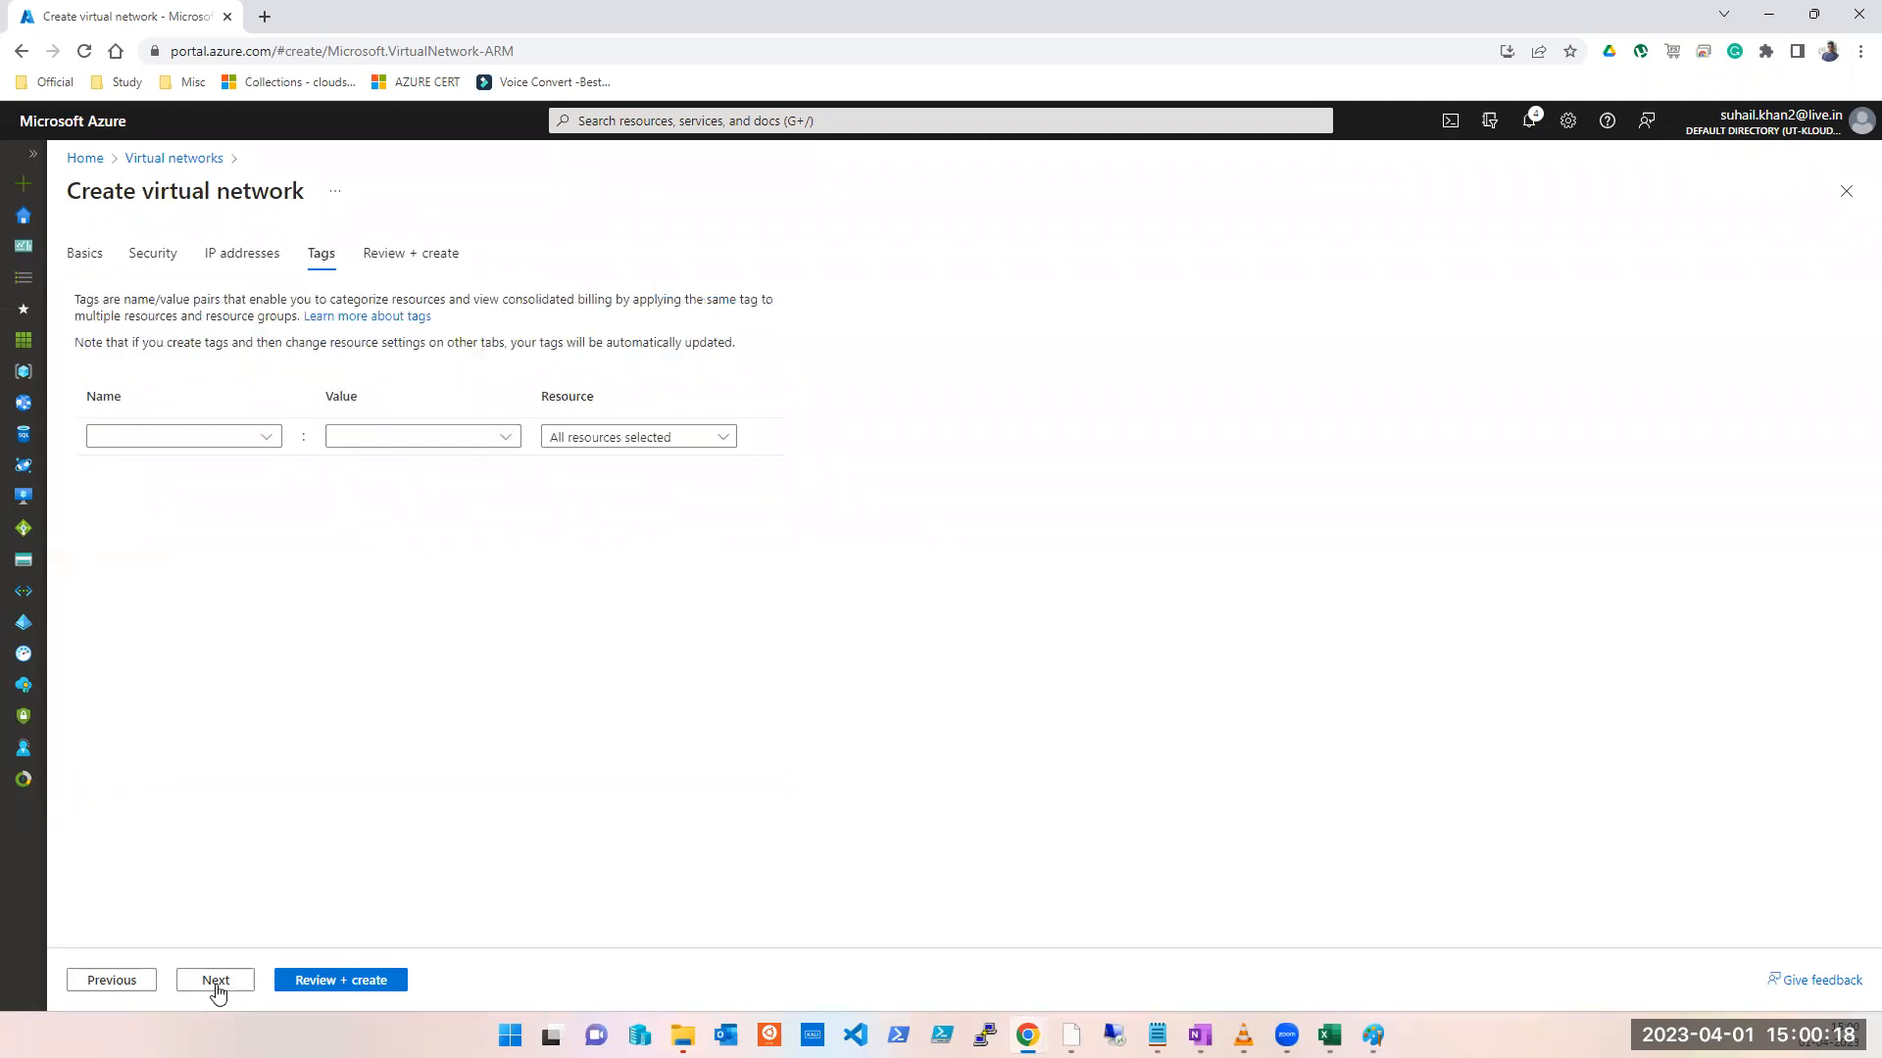
# Step: Review SUBNET1 and SUBNET2 (256 addresses each), then create VNET1 in vnet-peerin-test, East US
pyautogui.click(216, 983)
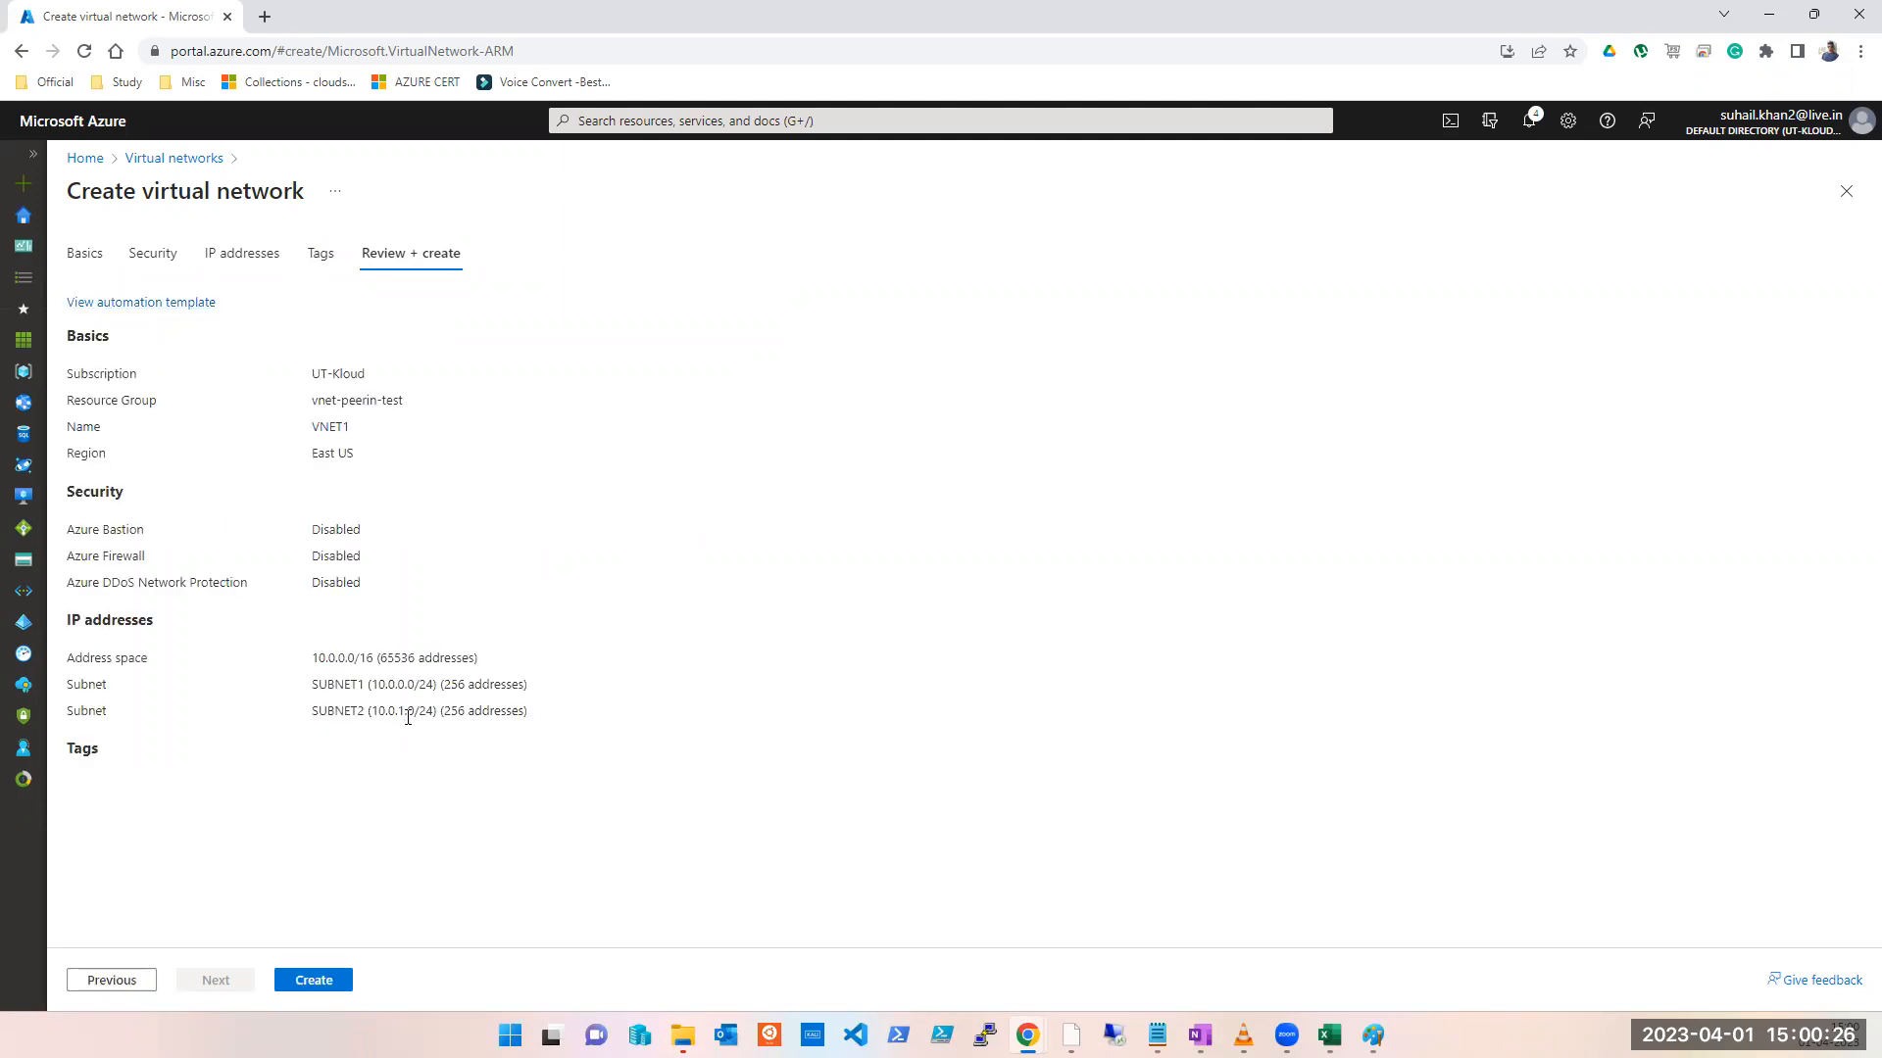
pyautogui.tripleClick(478, 686)
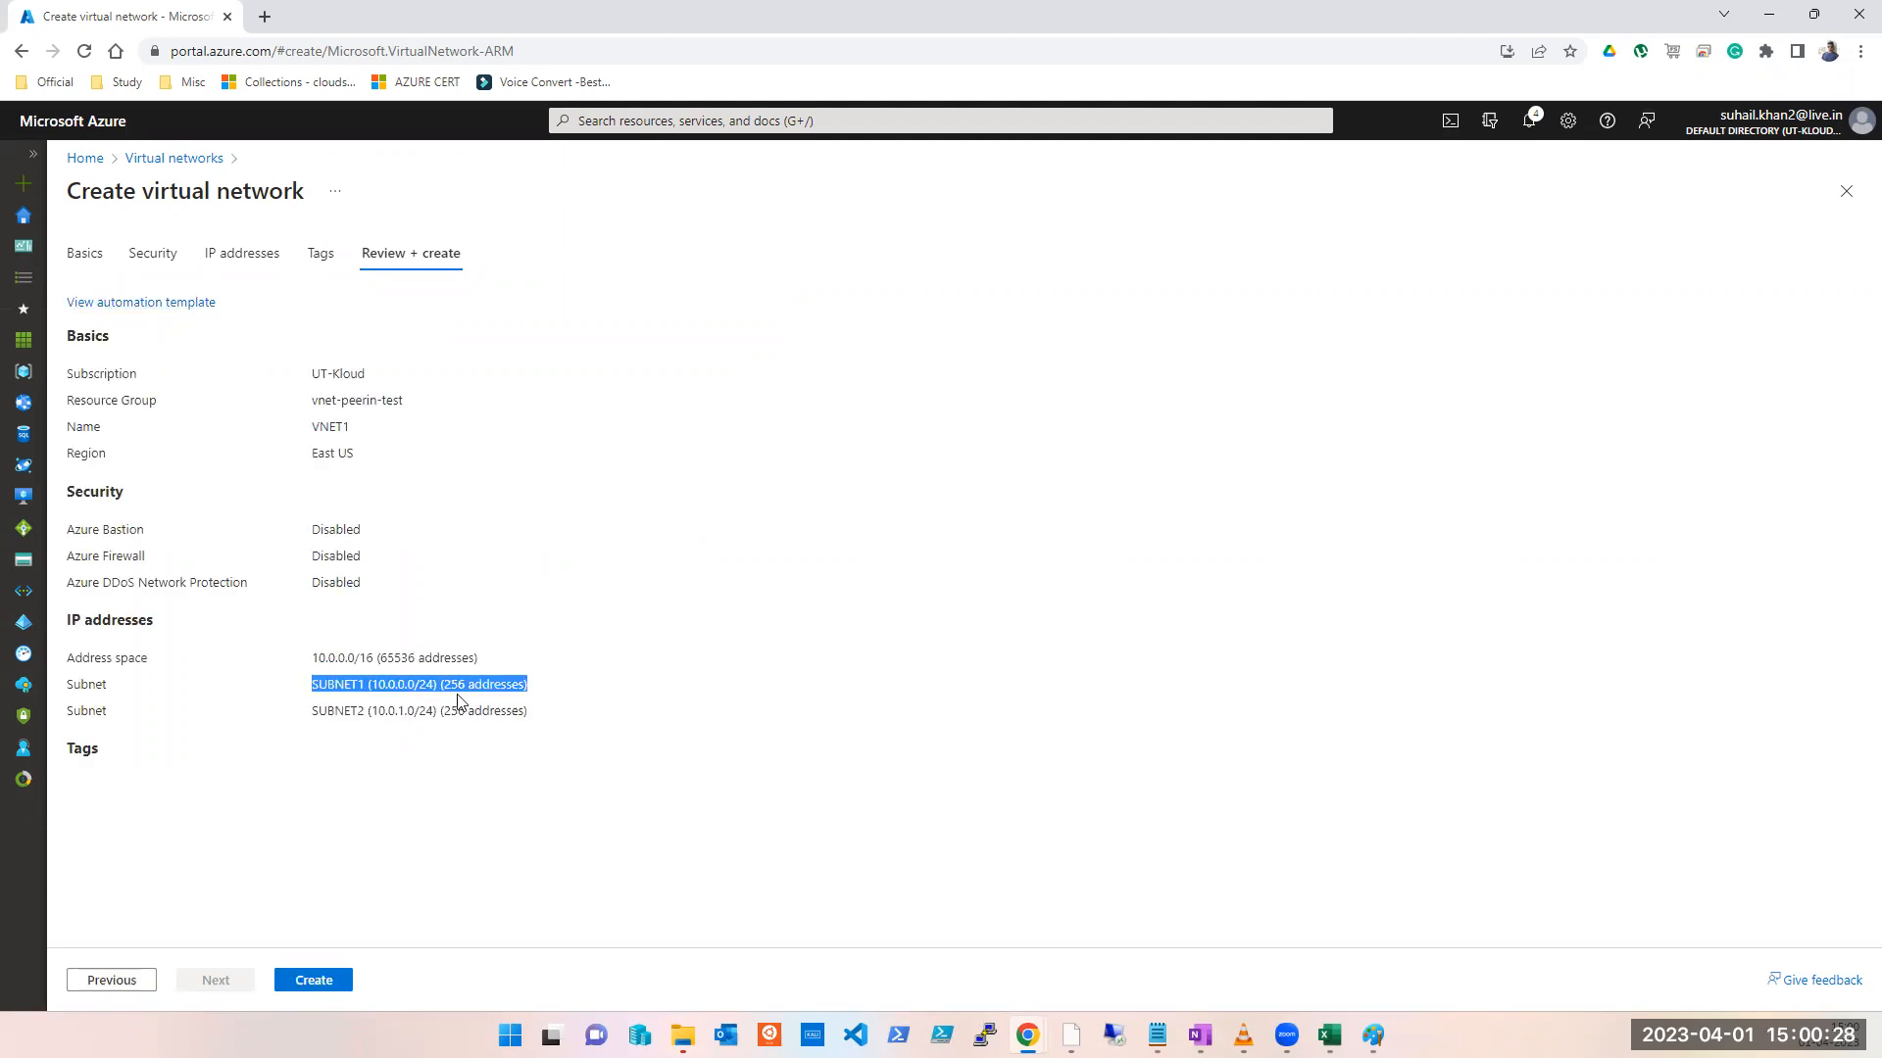
pyautogui.doubleClick(455, 687)
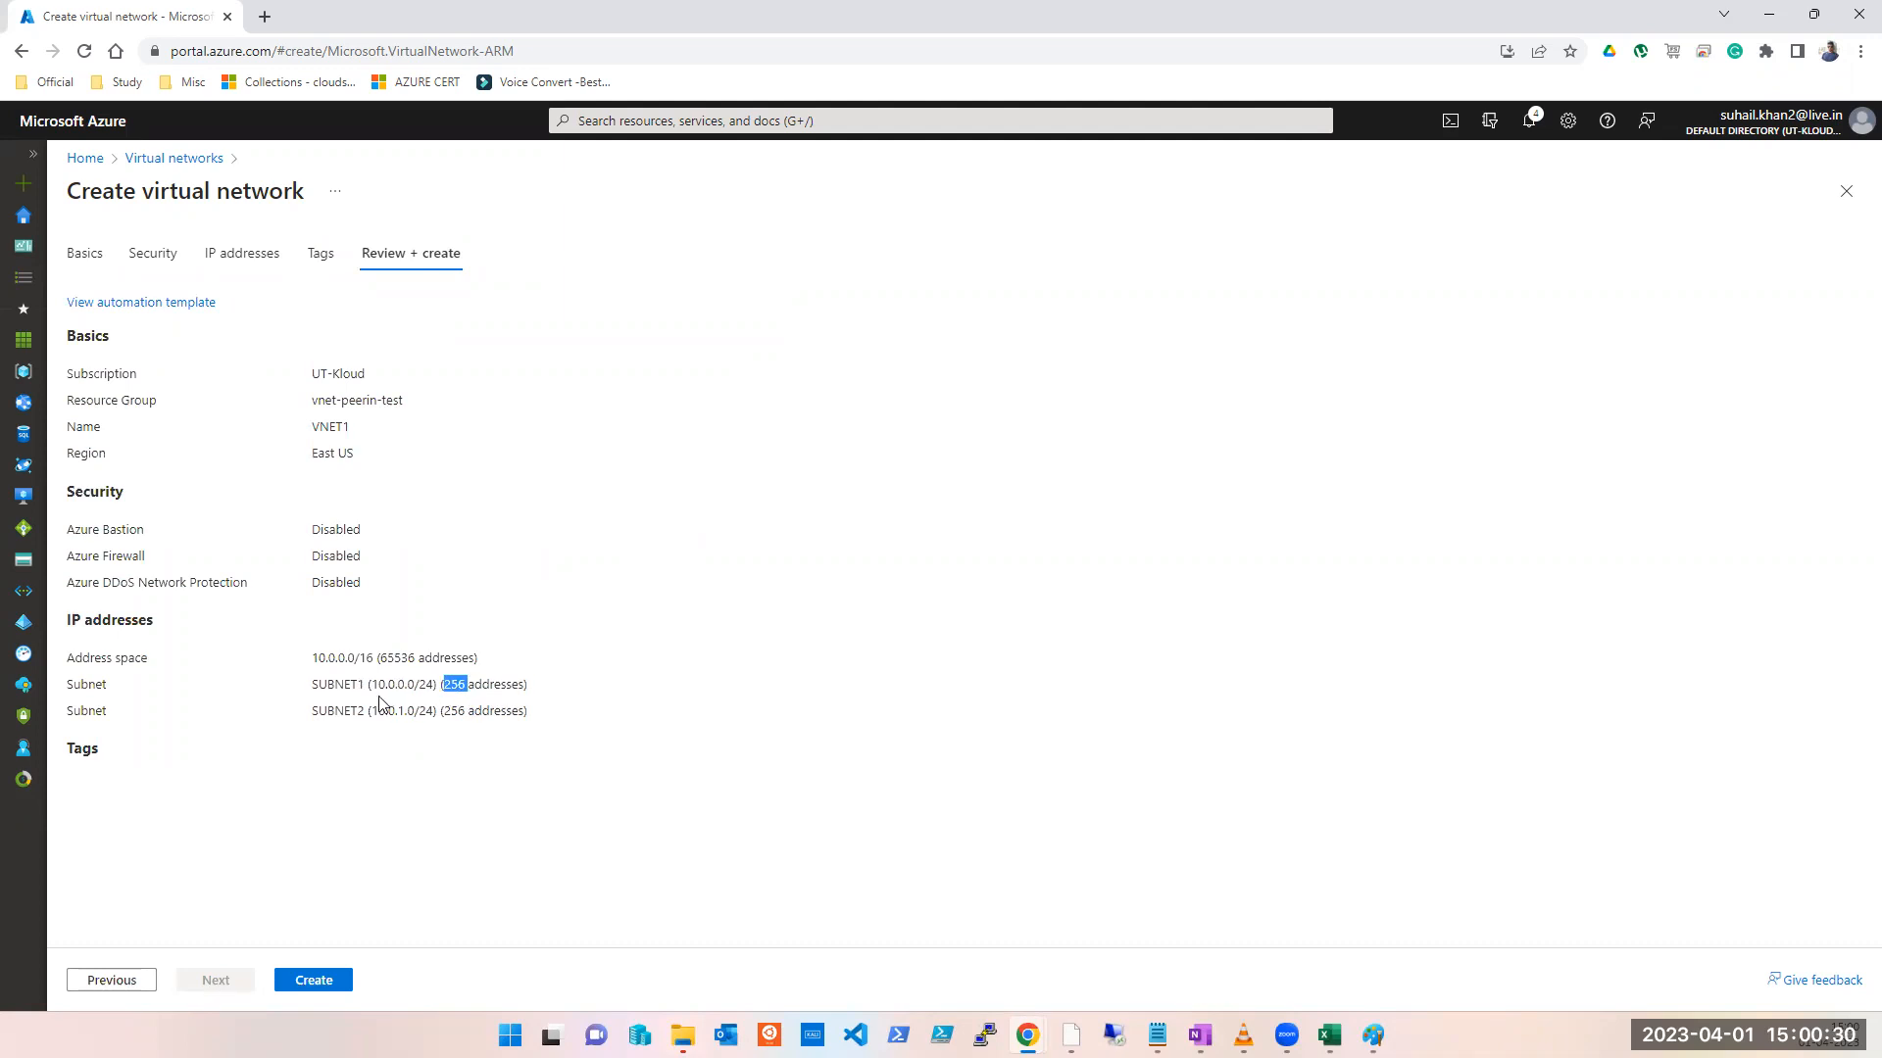
pyautogui.doubleClick(447, 709)
pyautogui.click(315, 980)
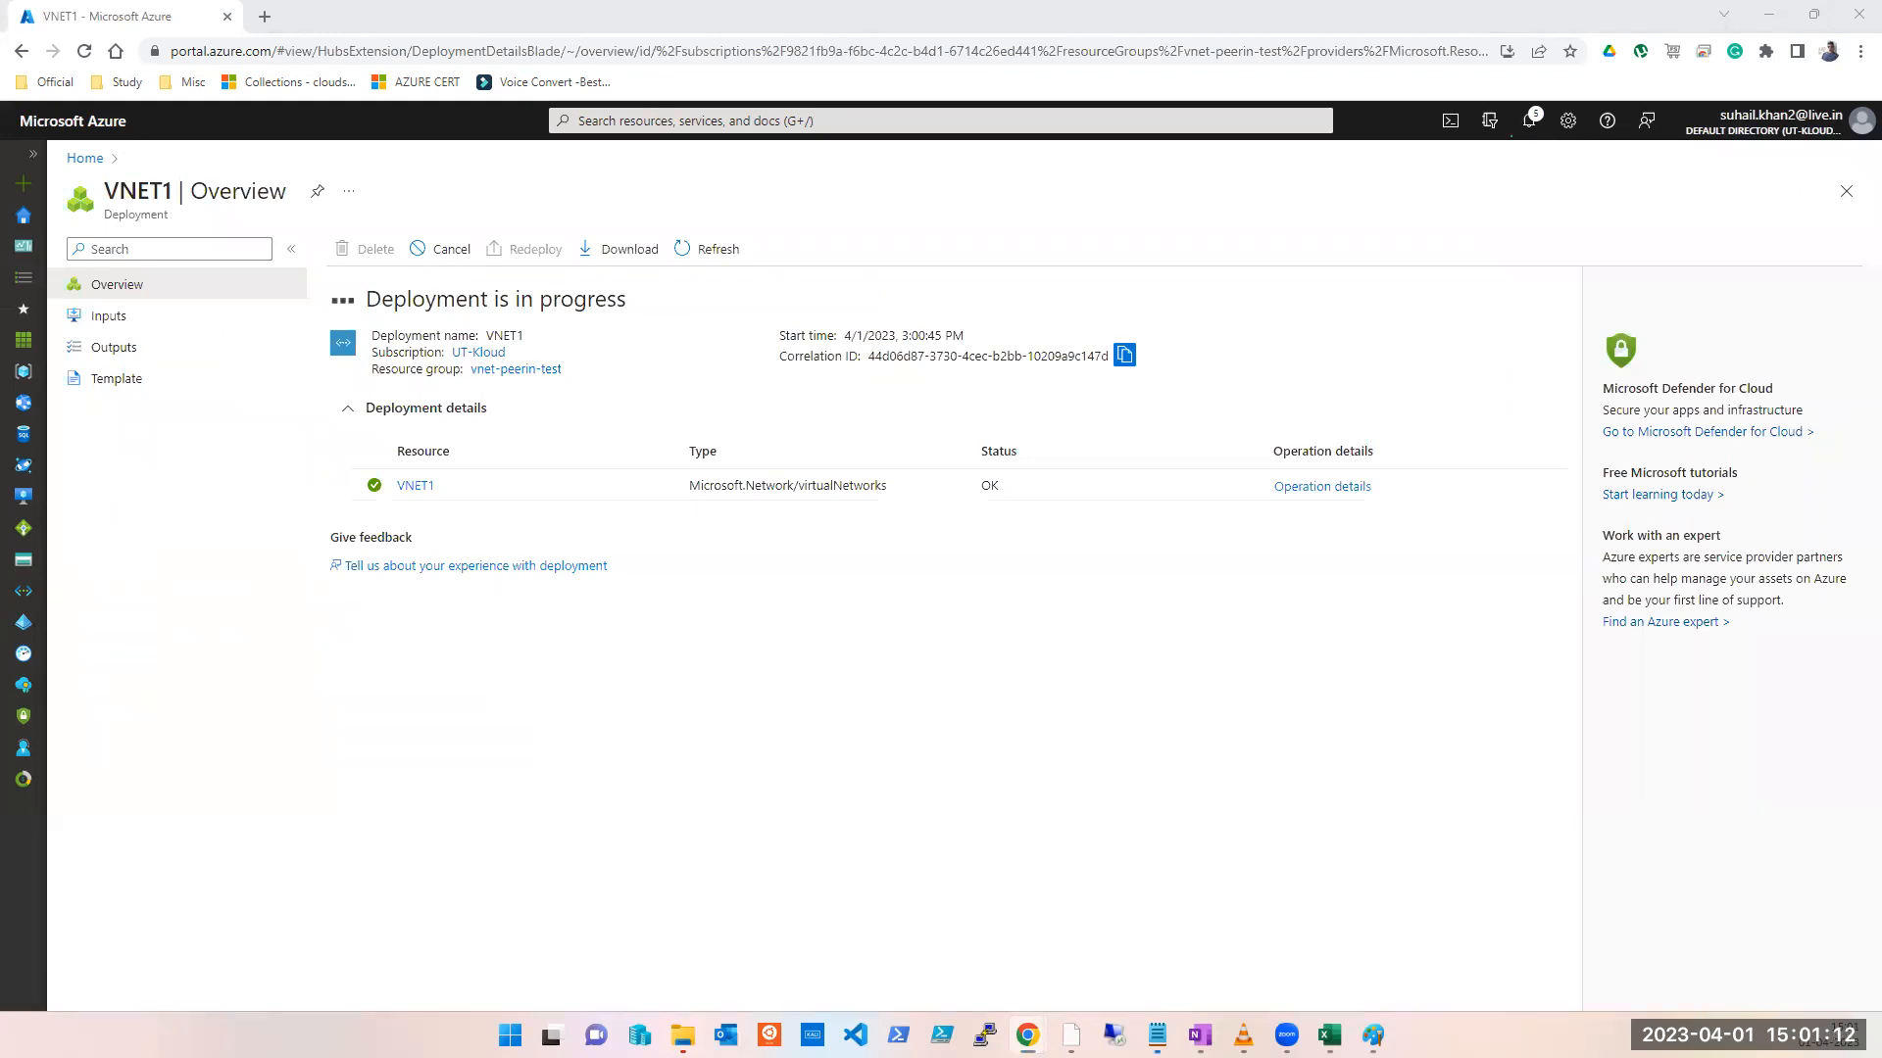
pyautogui.hotkey('alt', 'Tab')
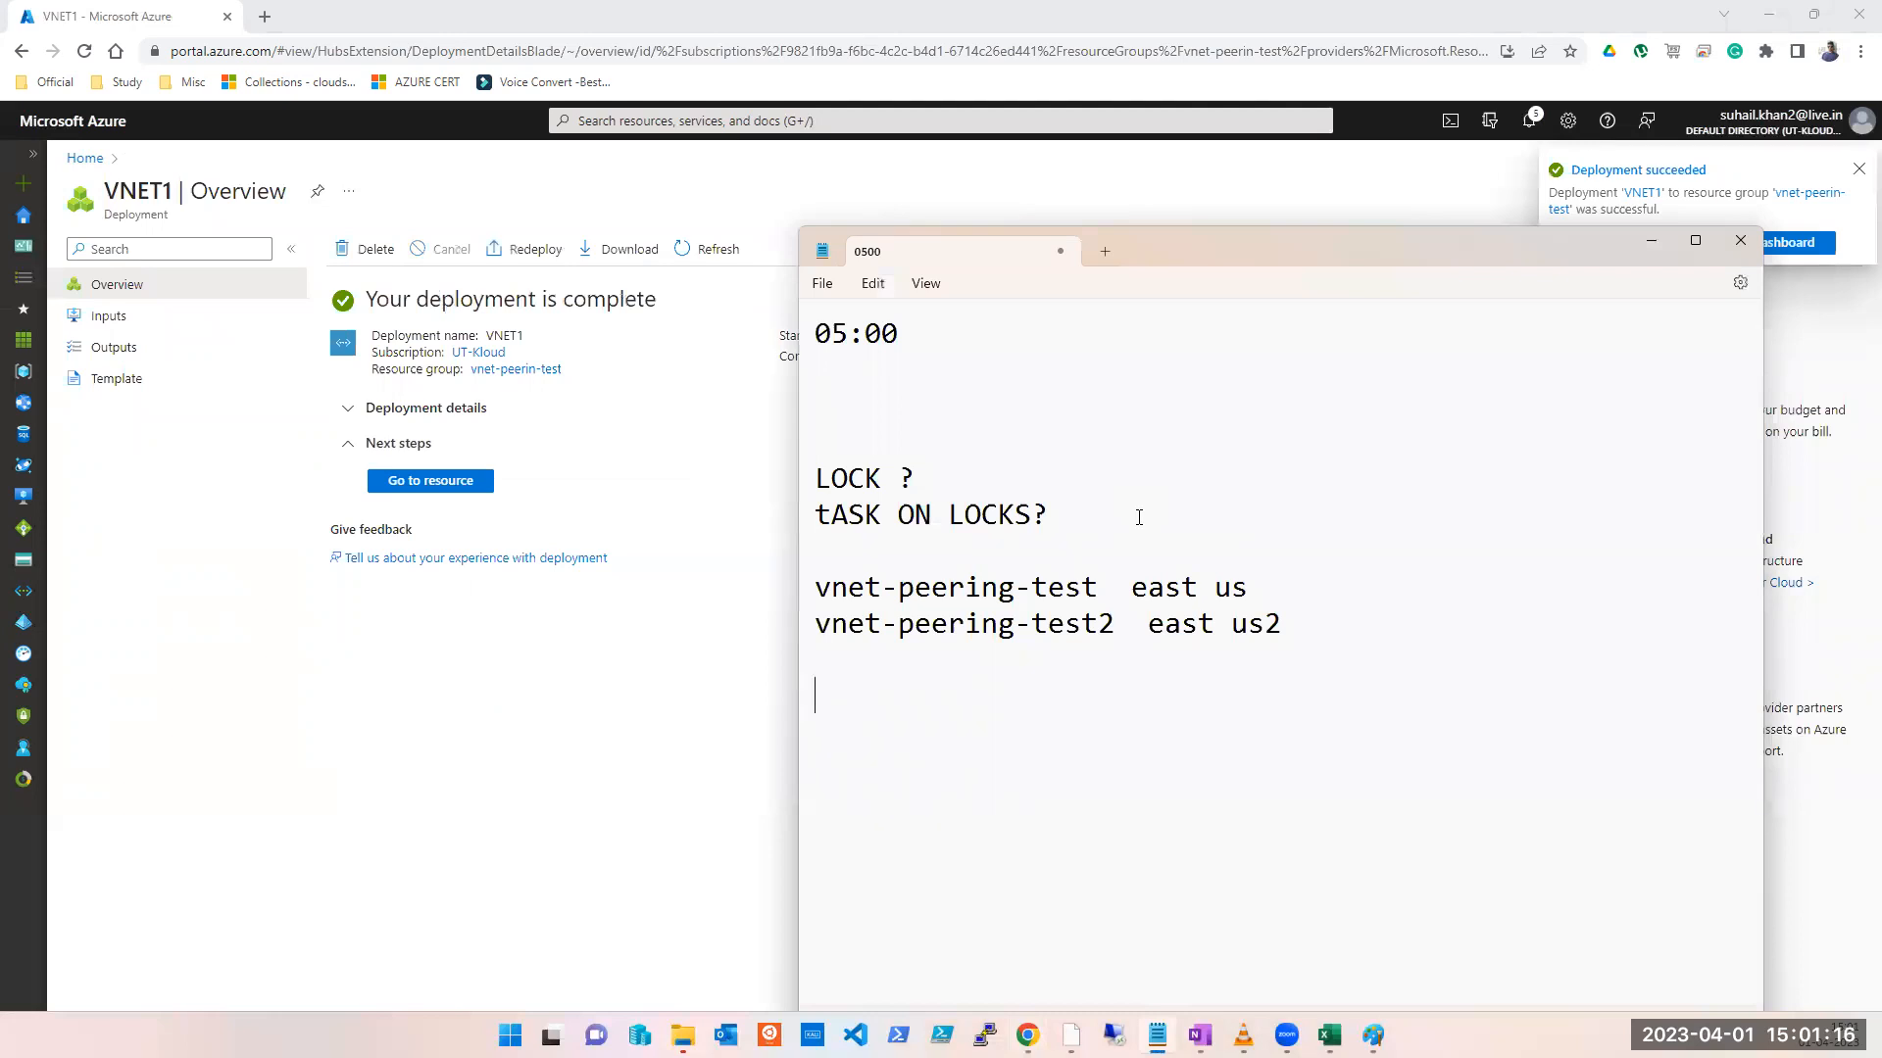
# Step: Insert a line 'VNET1 eastUS' below the east us line in the notes
pyautogui.click(1266, 593)
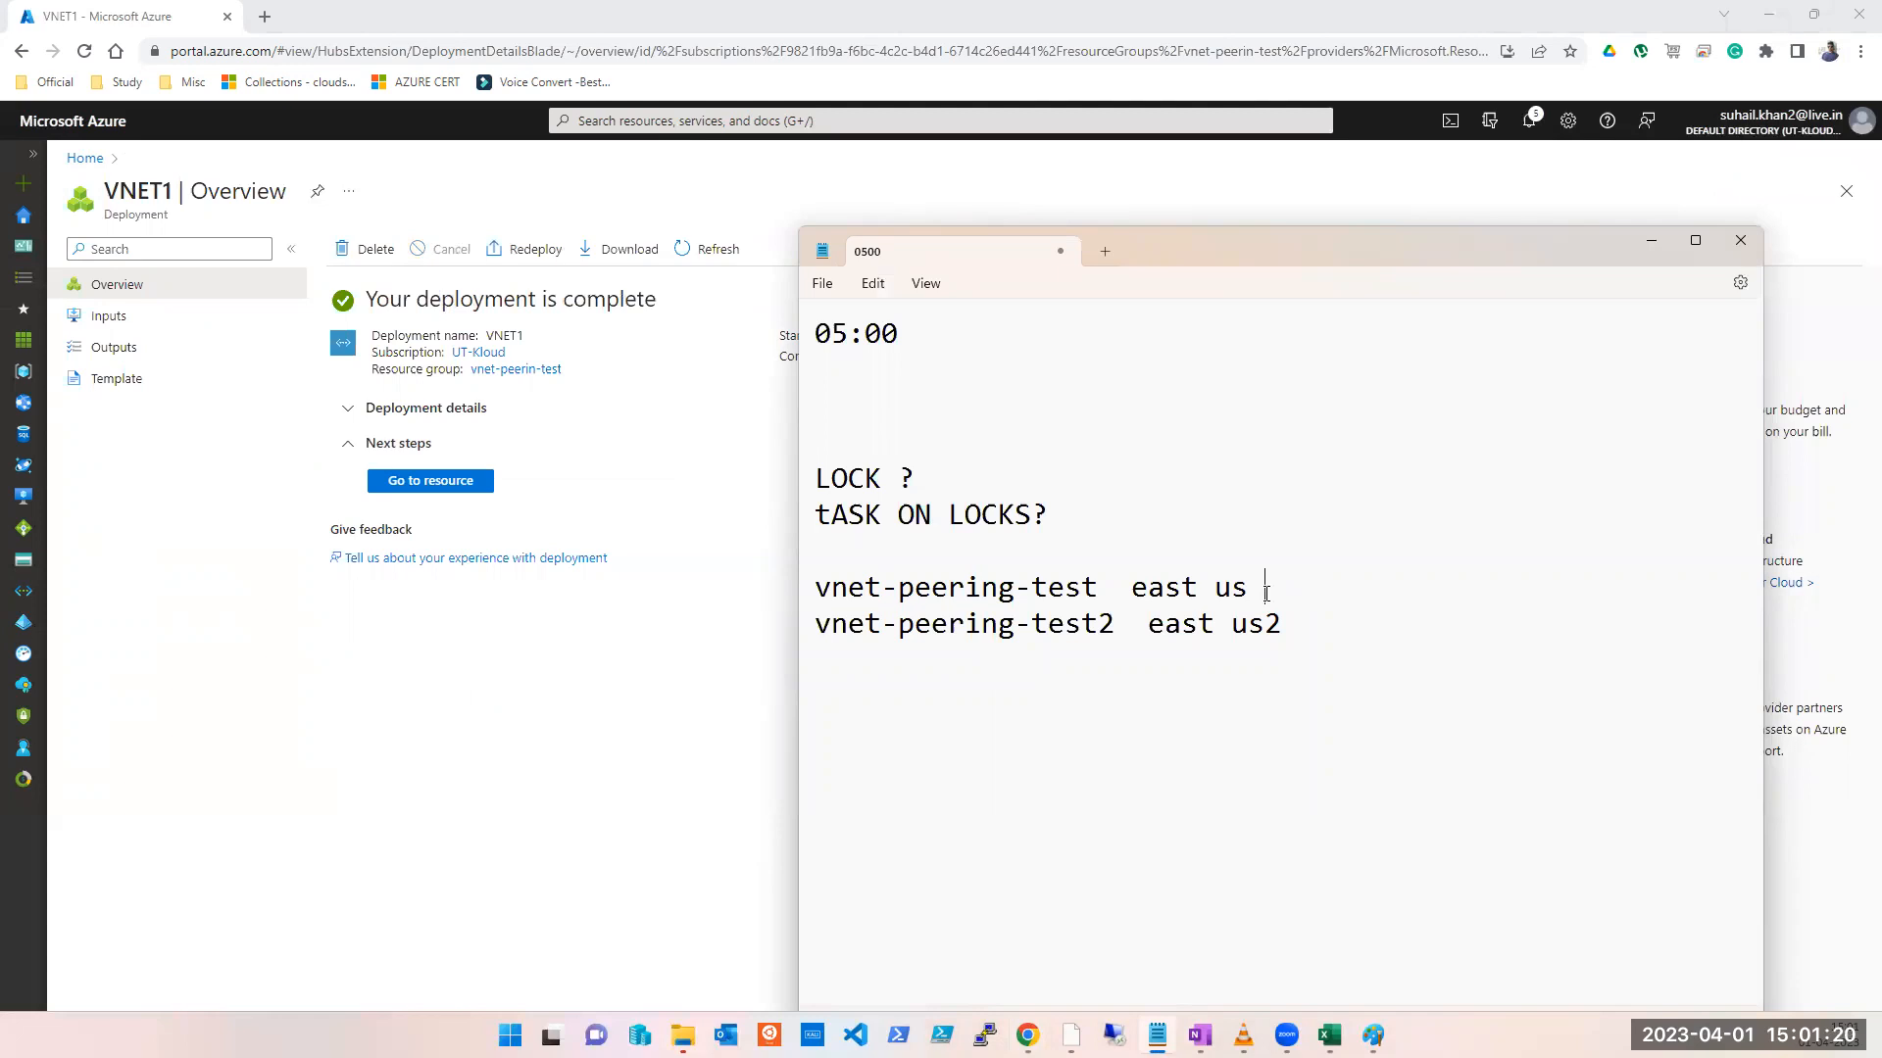
pyautogui.press('Return')
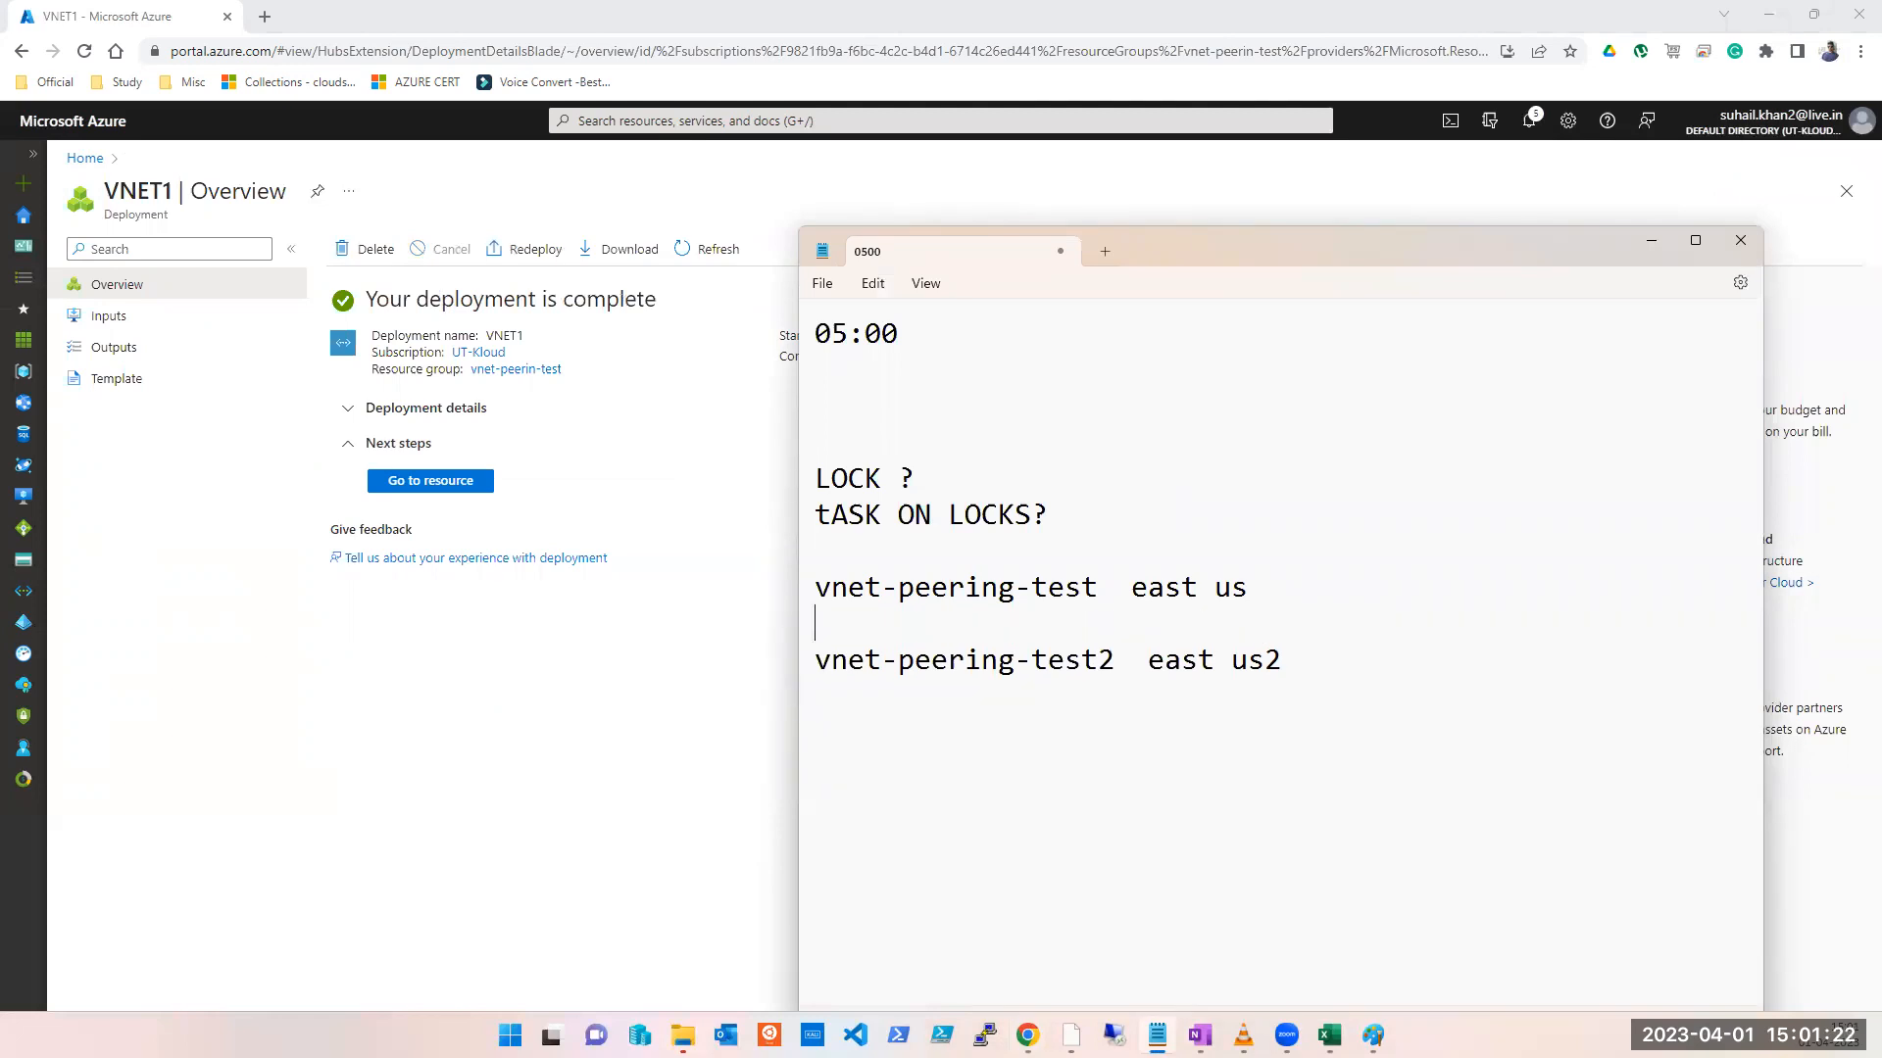
pyautogui.write('VNET1 est')
pyautogui.hotkey('ctrl', 'shift', 'Left')
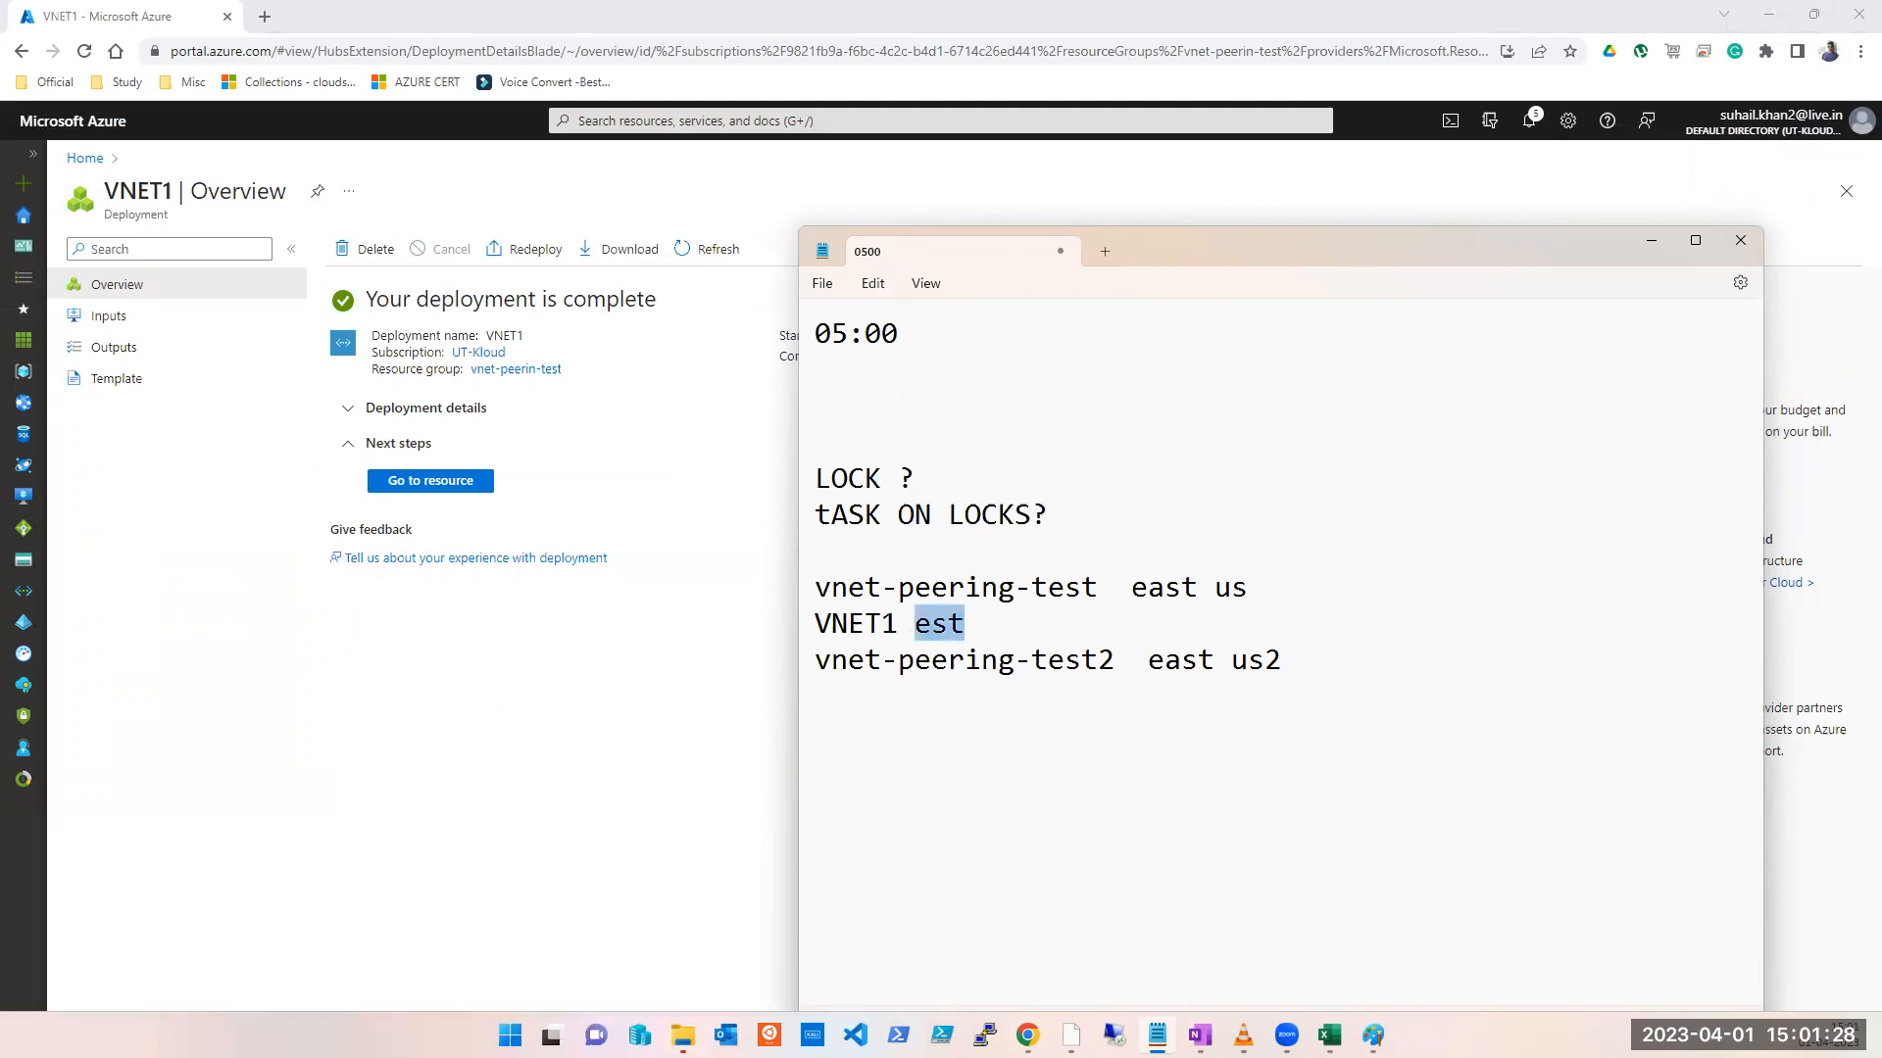
pyautogui.write('eastUS')
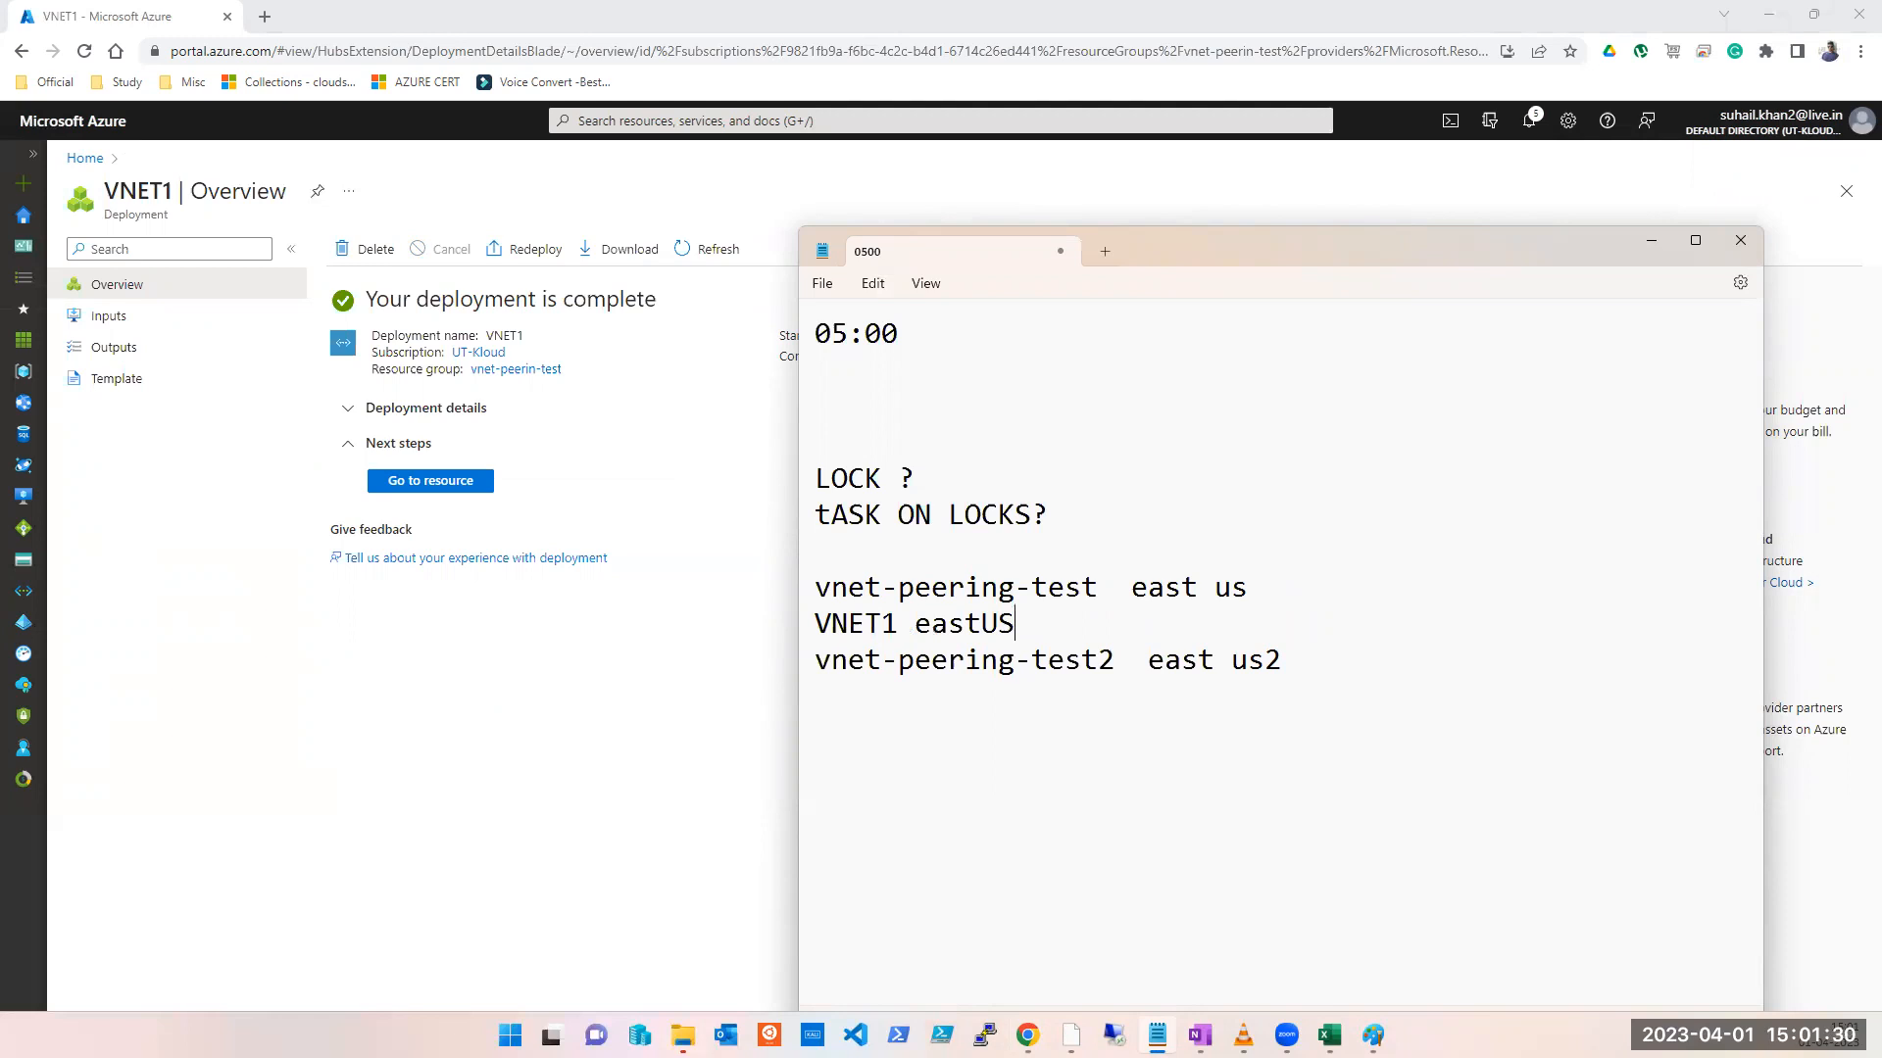
pyautogui.press('Return')
pyautogui.press('Return')
pyautogui.press('Down')
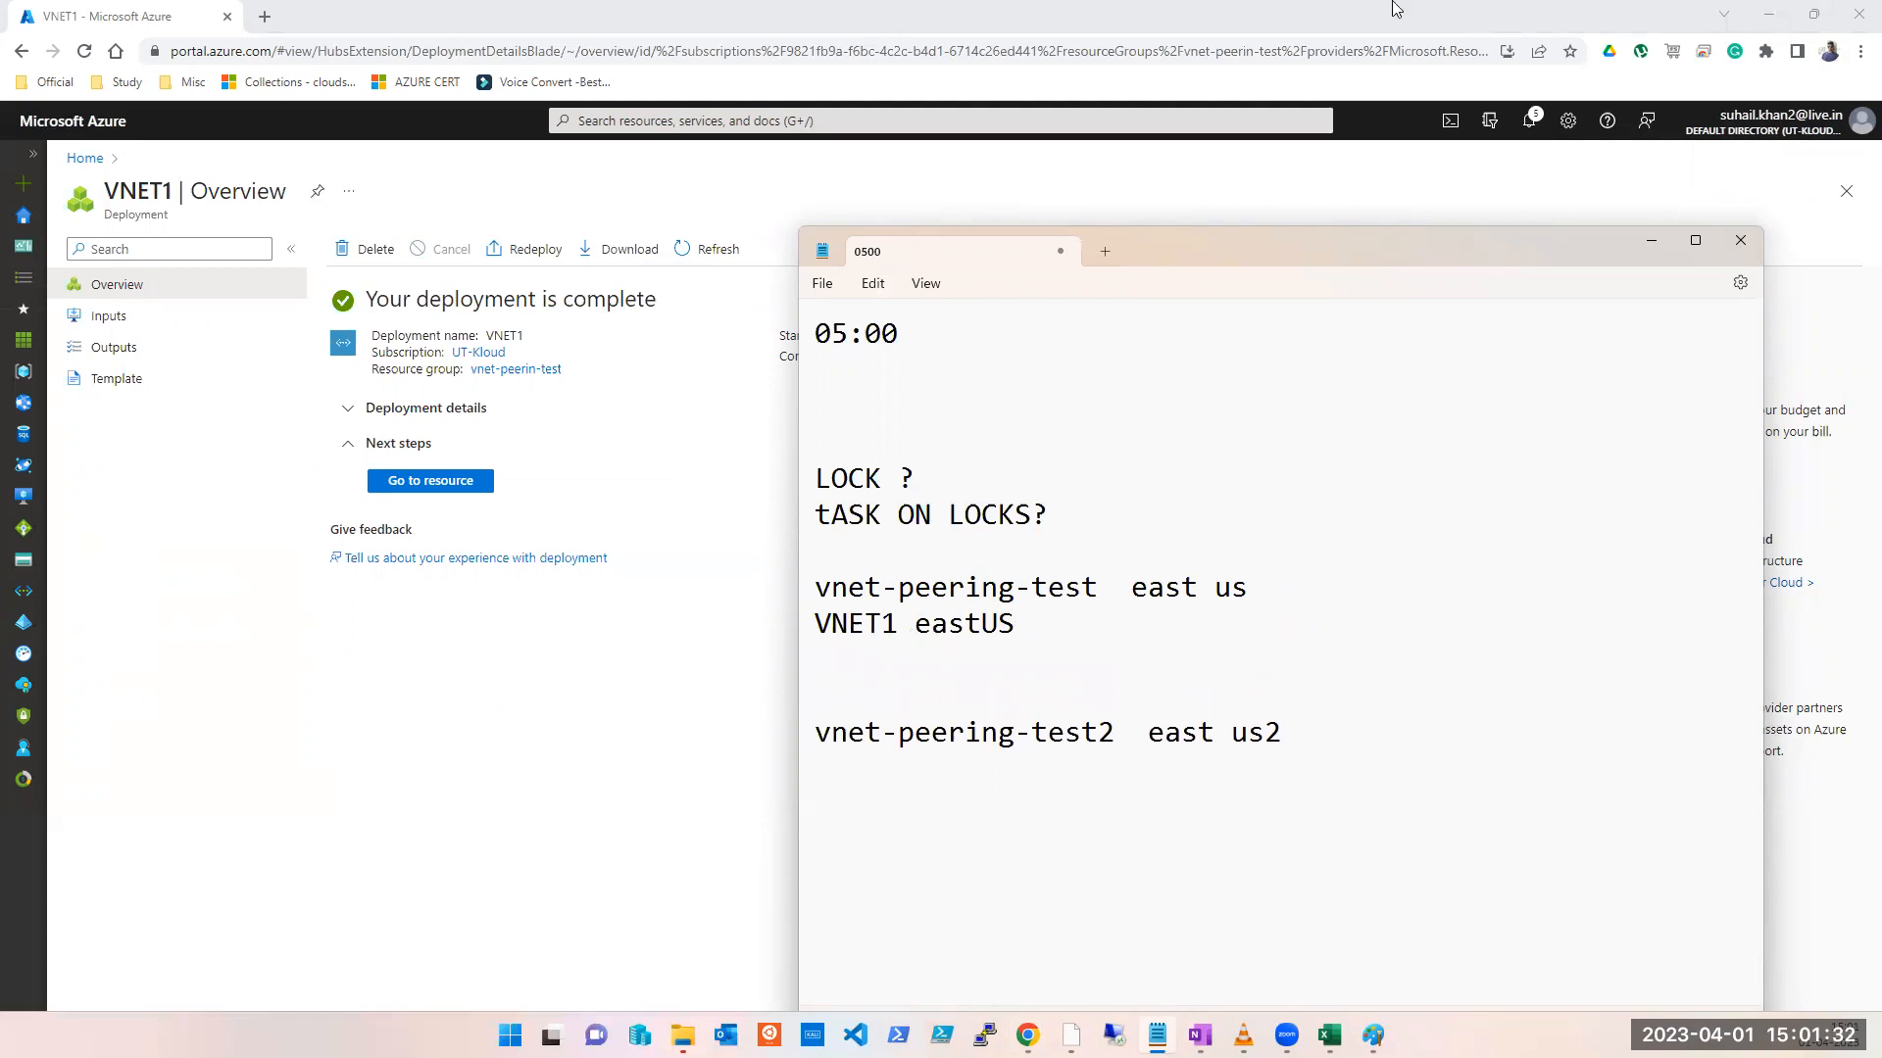
# Step: Label the two resource group lines '-- RG' and '-- RG2'
pyautogui.click(1272, 601)
pyautogui.write('-- RG')
pyautogui.click(1319, 754)
pyautogui.write('-- RG')
pyautogui.click(1419, 745)
pyautogui.write('2')
# Step: Add the note 'a VM in this RG using VNET1' under the RG2 line
pyautogui.press('Return')
pyautogui.write('A')
pyautogui.press('BackSpace')
pyautogui.write('a VM in this RG ')
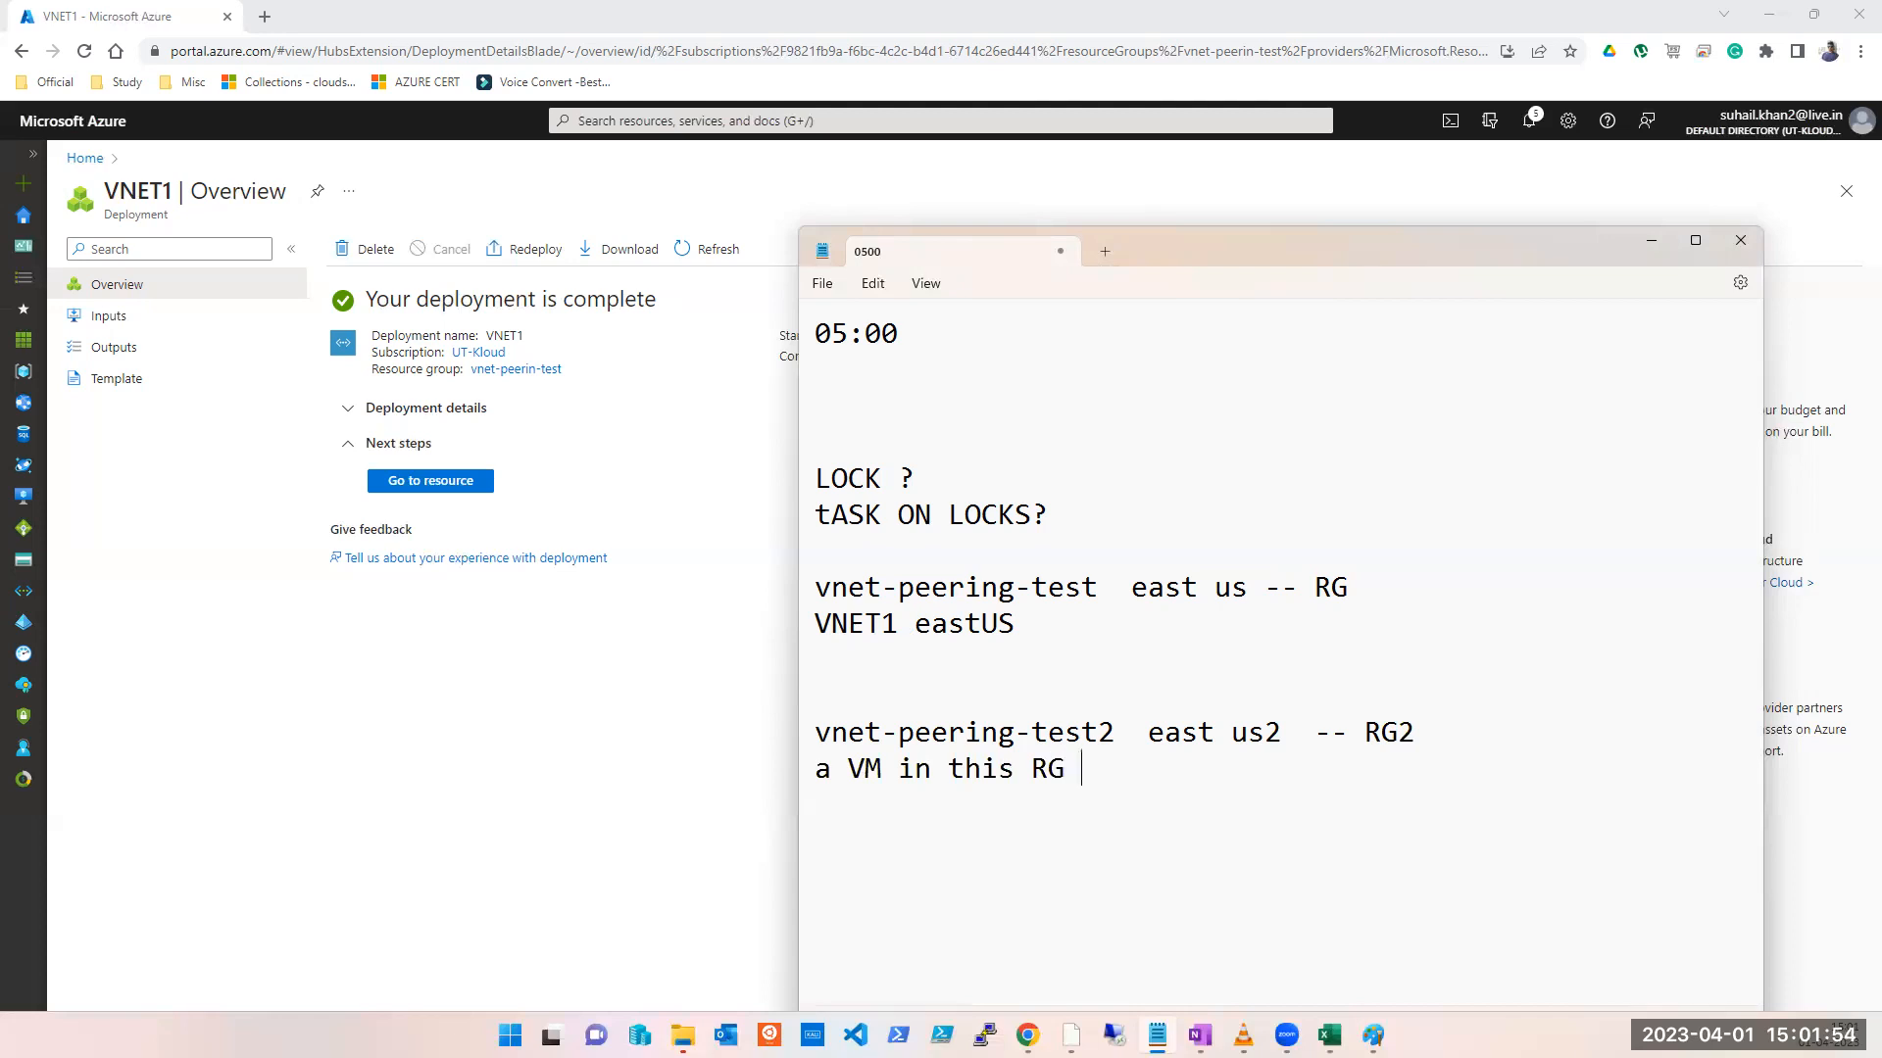
pyautogui.write('using VNET')
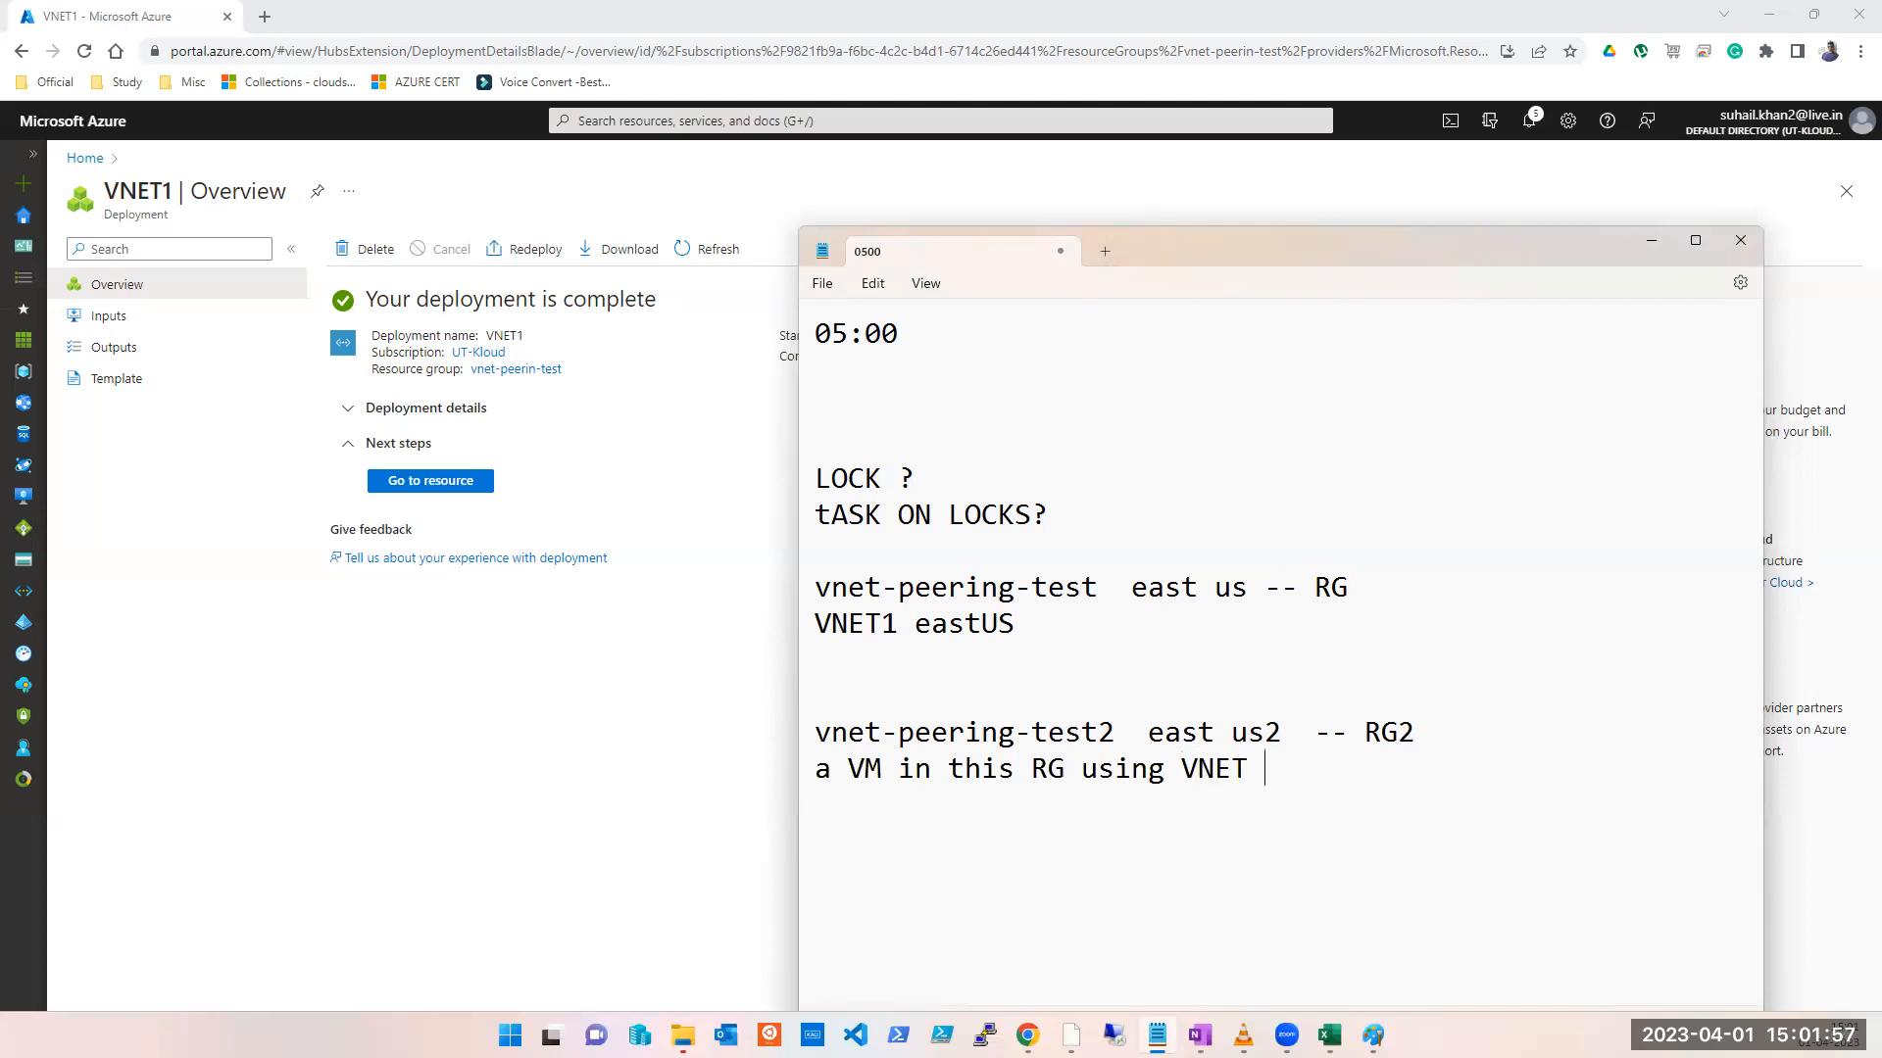
pyautogui.press('BackSpace')
pyautogui.write('1')
pyautogui.press('Return')
# Step: Compare RG2's 'east us2' region with VNET1's 'eastUS' region in the notes
pyautogui.click(1658, 299)
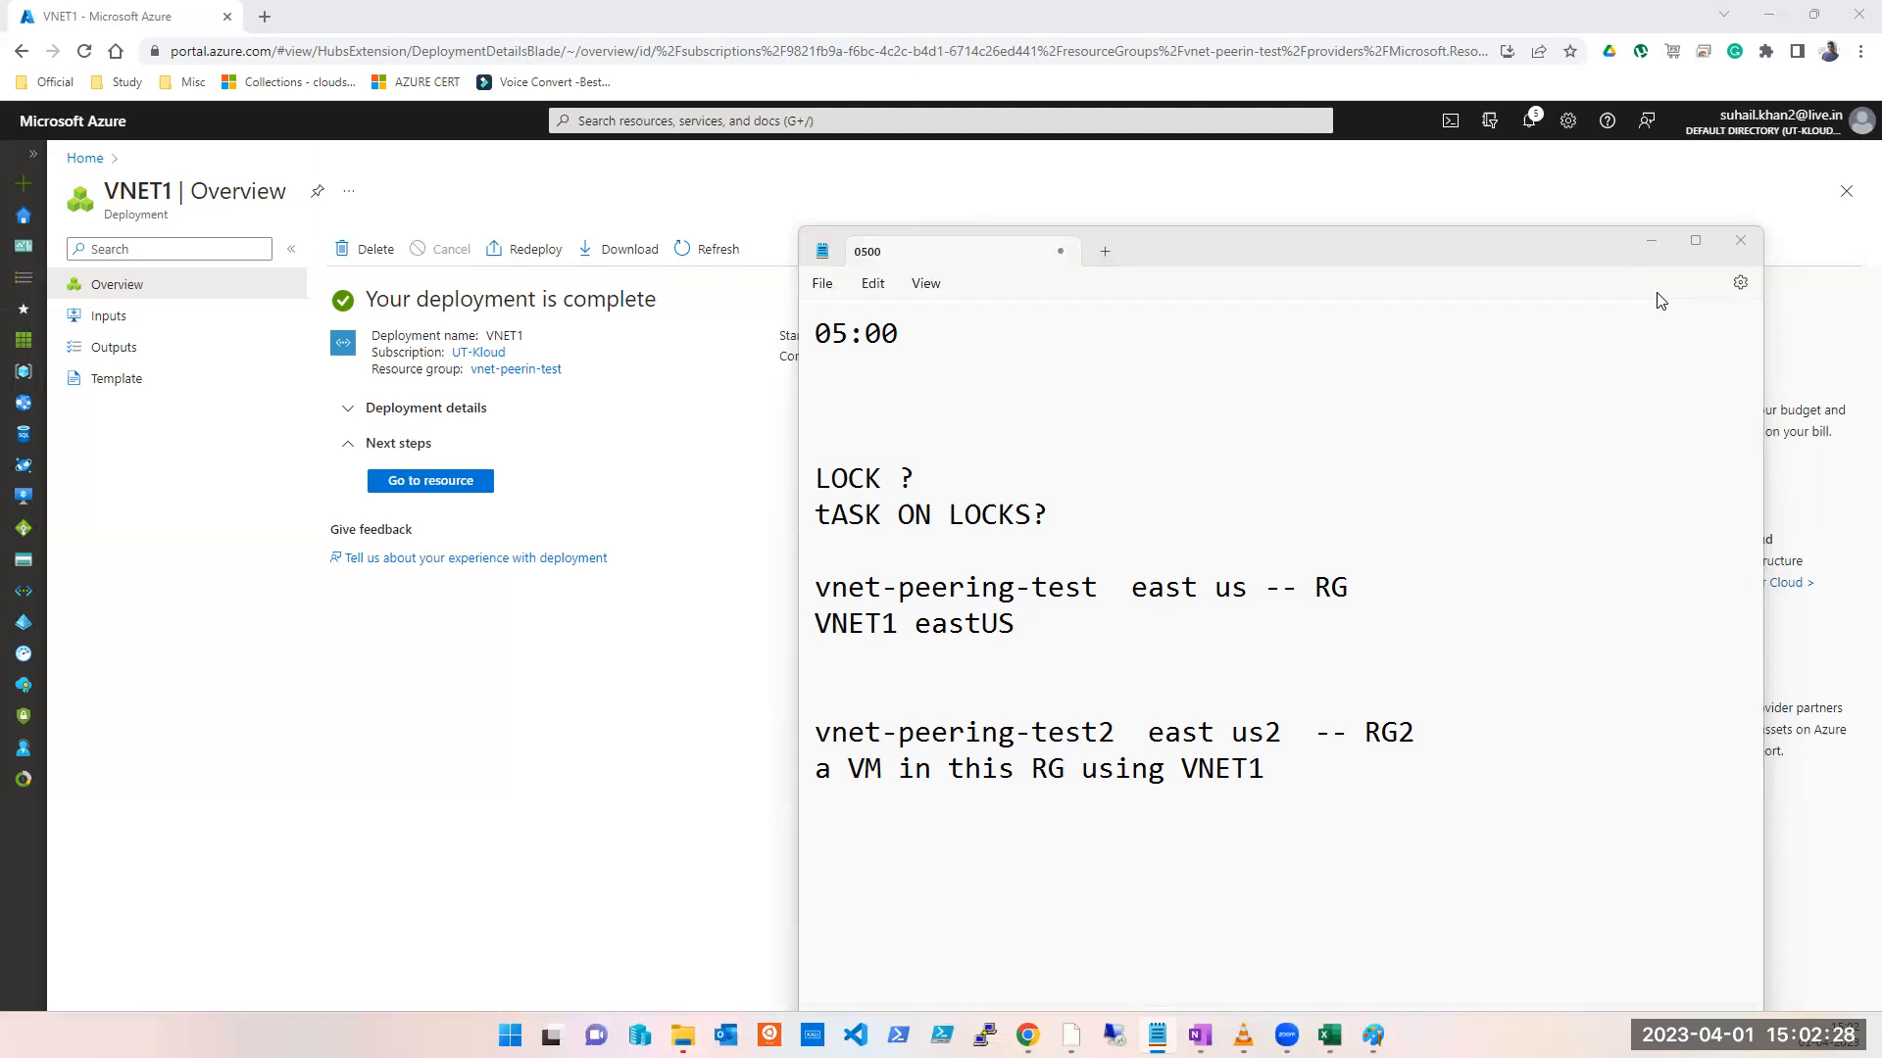
pyautogui.click(1268, 831)
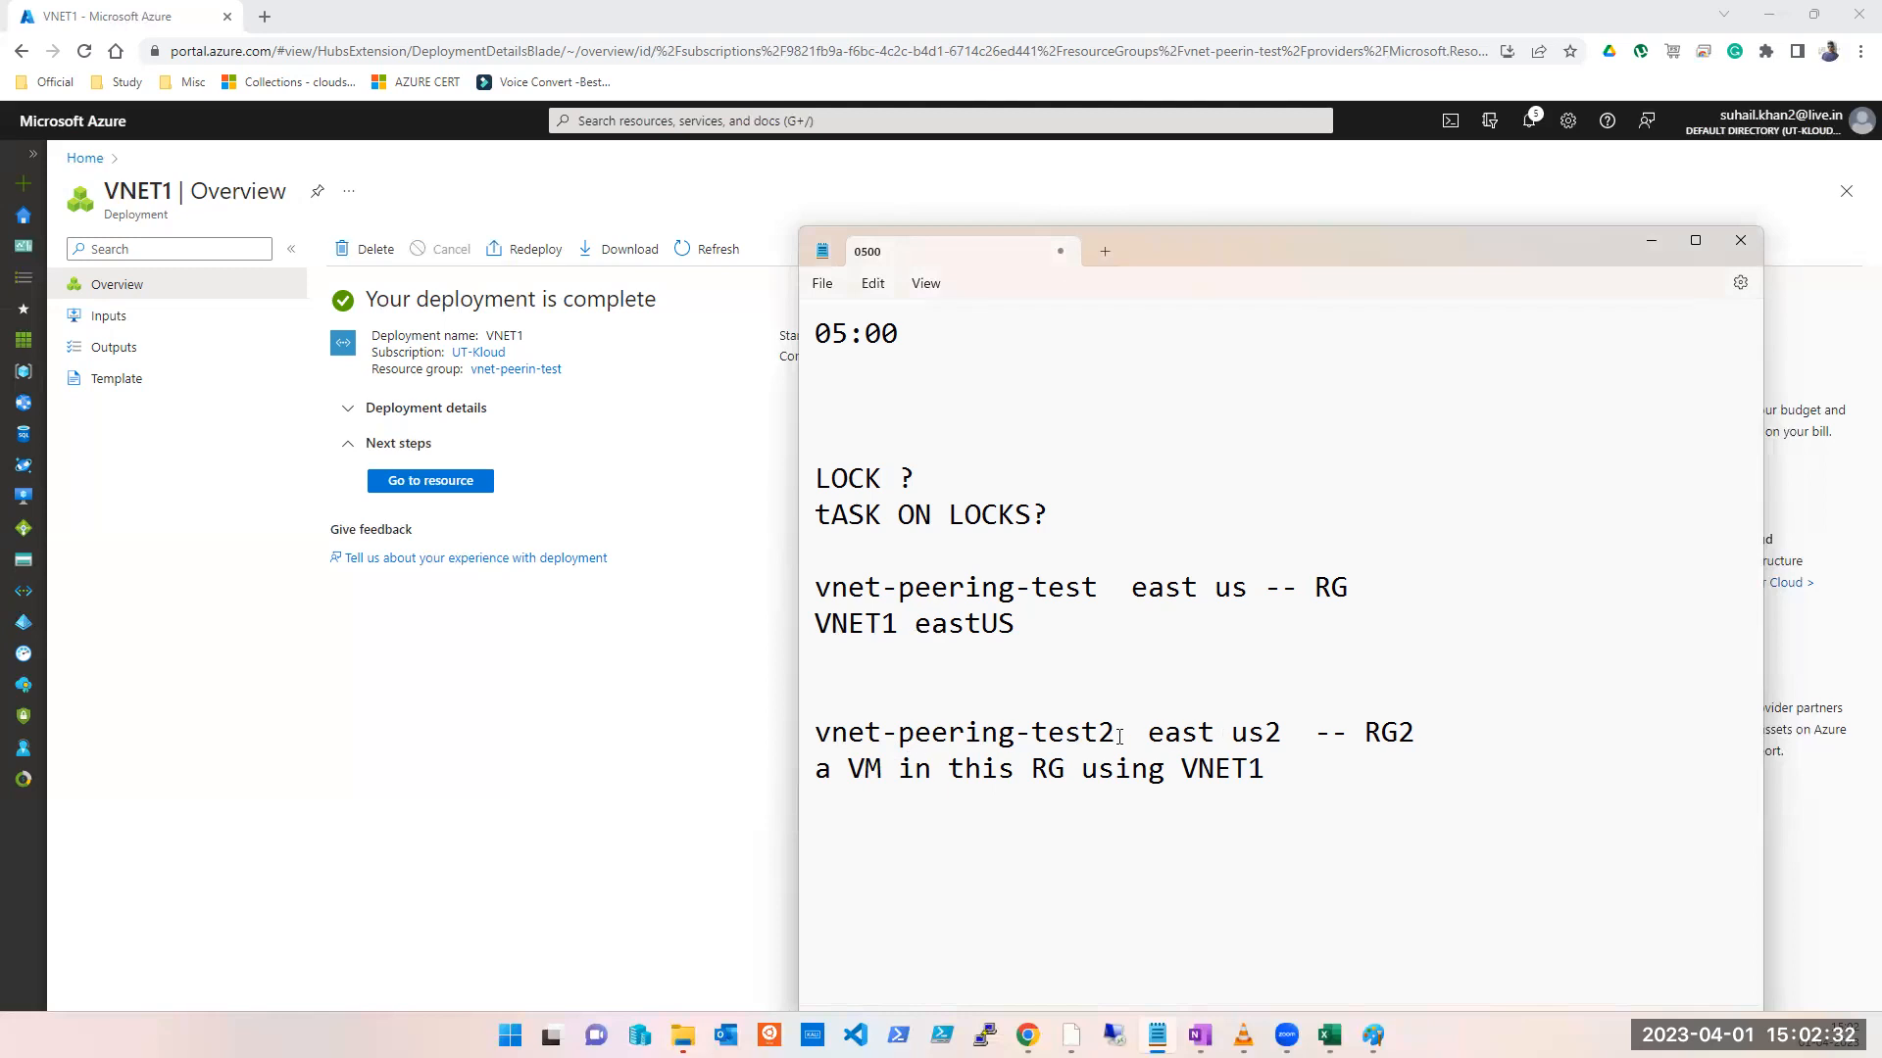
pyautogui.moveTo(1281, 732); pyautogui.dragTo(1148, 733)
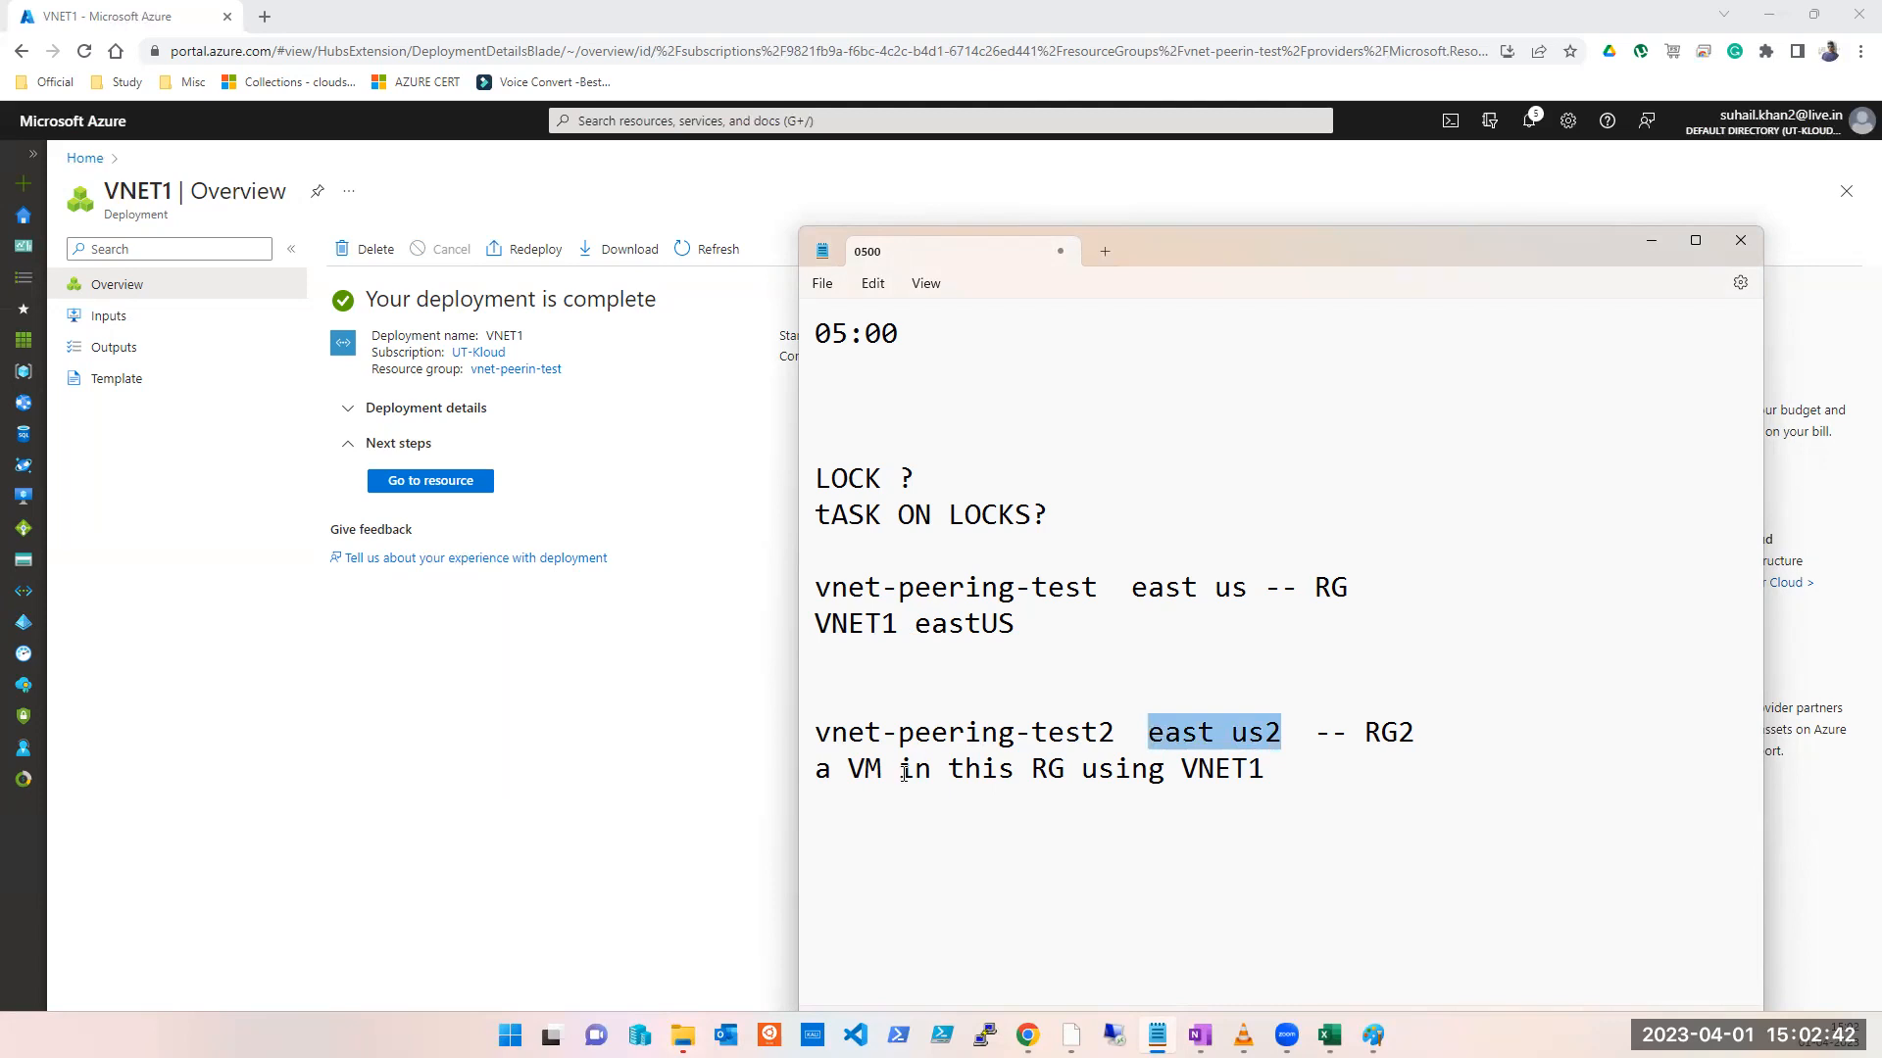
pyautogui.doubleClick(956, 632)
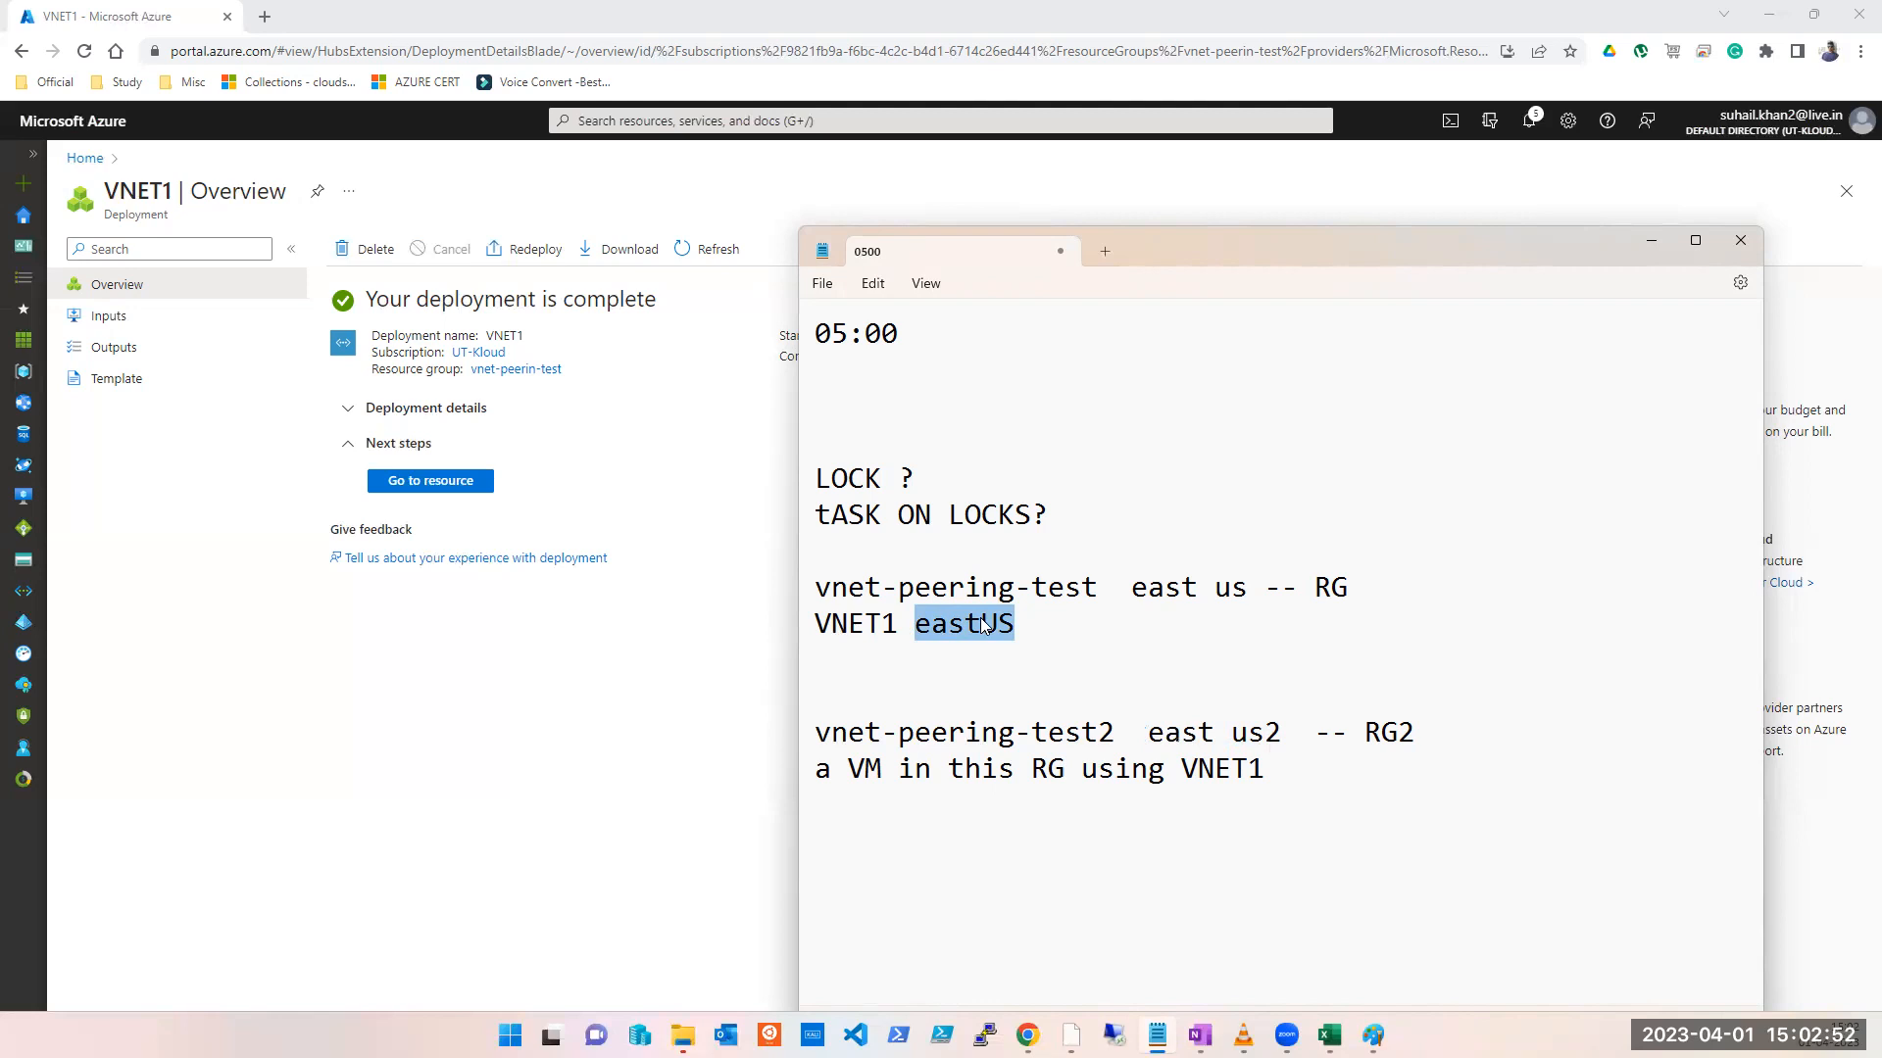
pyautogui.click(733, 121)
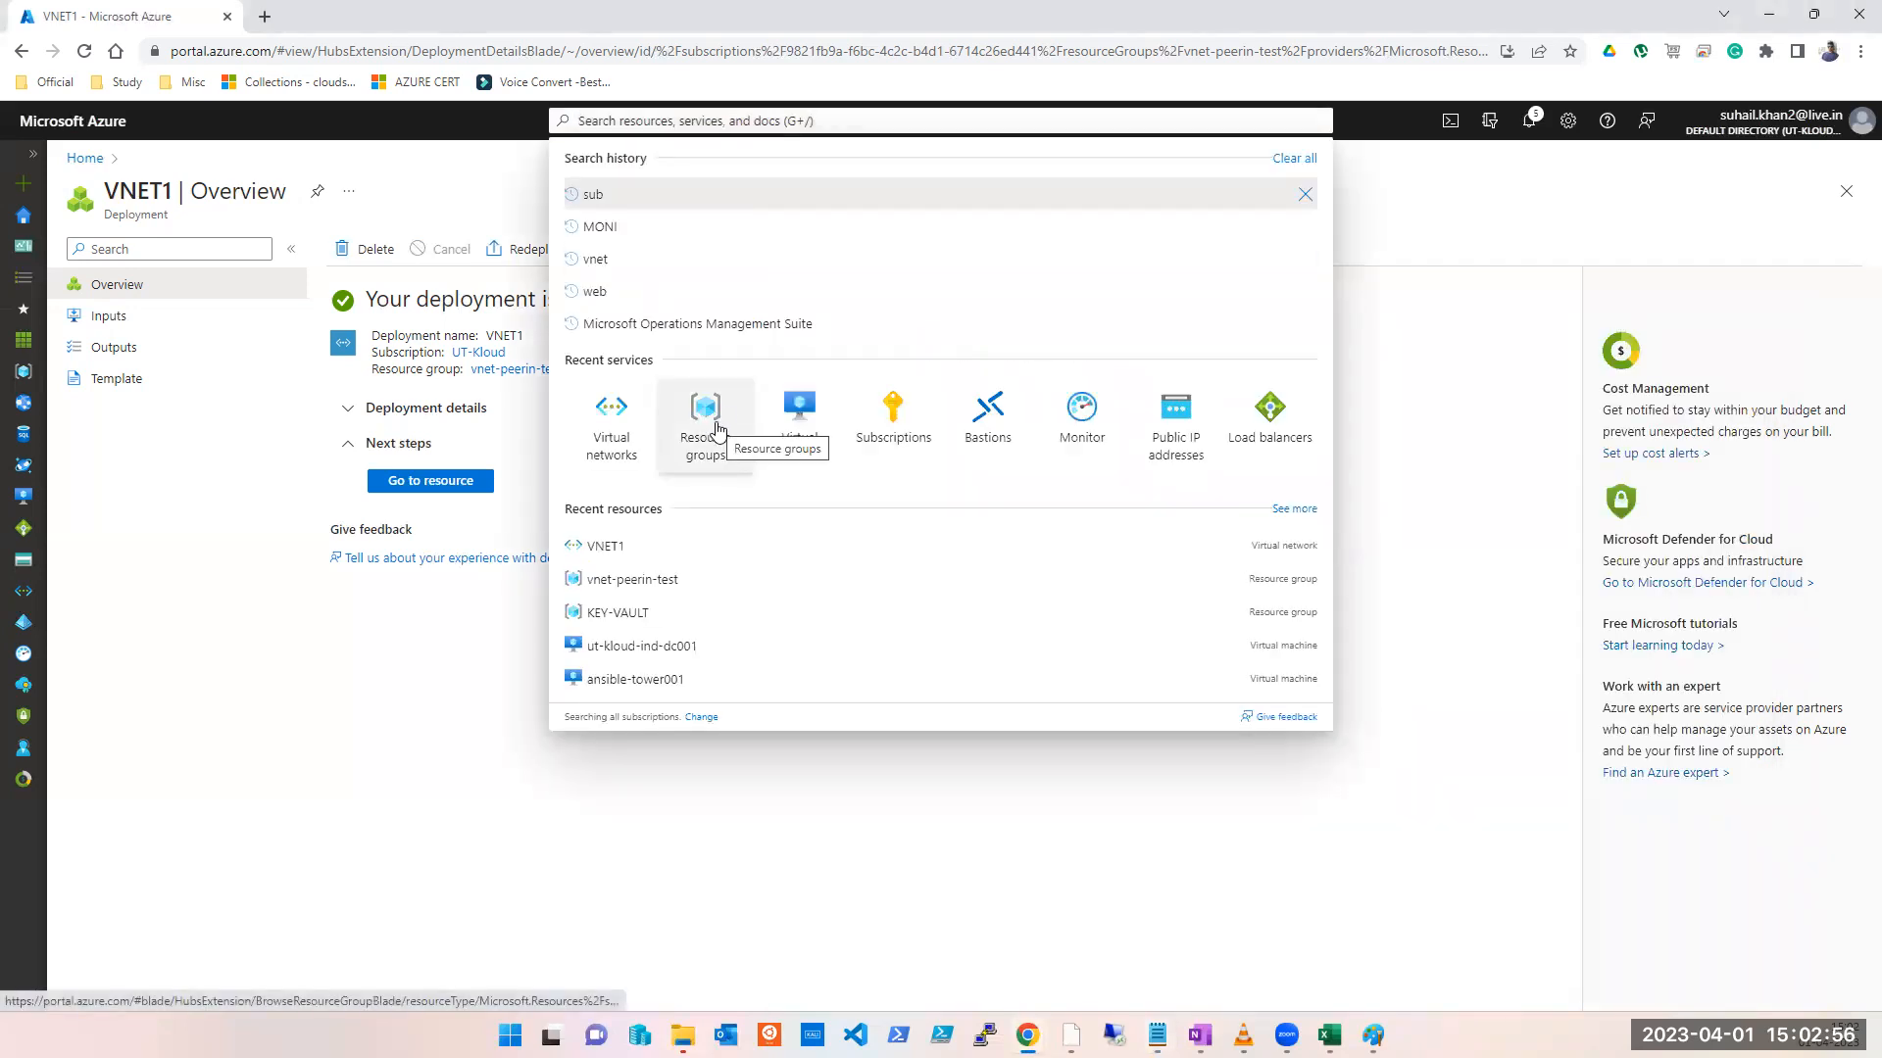
# Step: Start a new Azure virtual machine from Virtual machines and select the UT-Kloud subscription
pyautogui.click(814, 433)
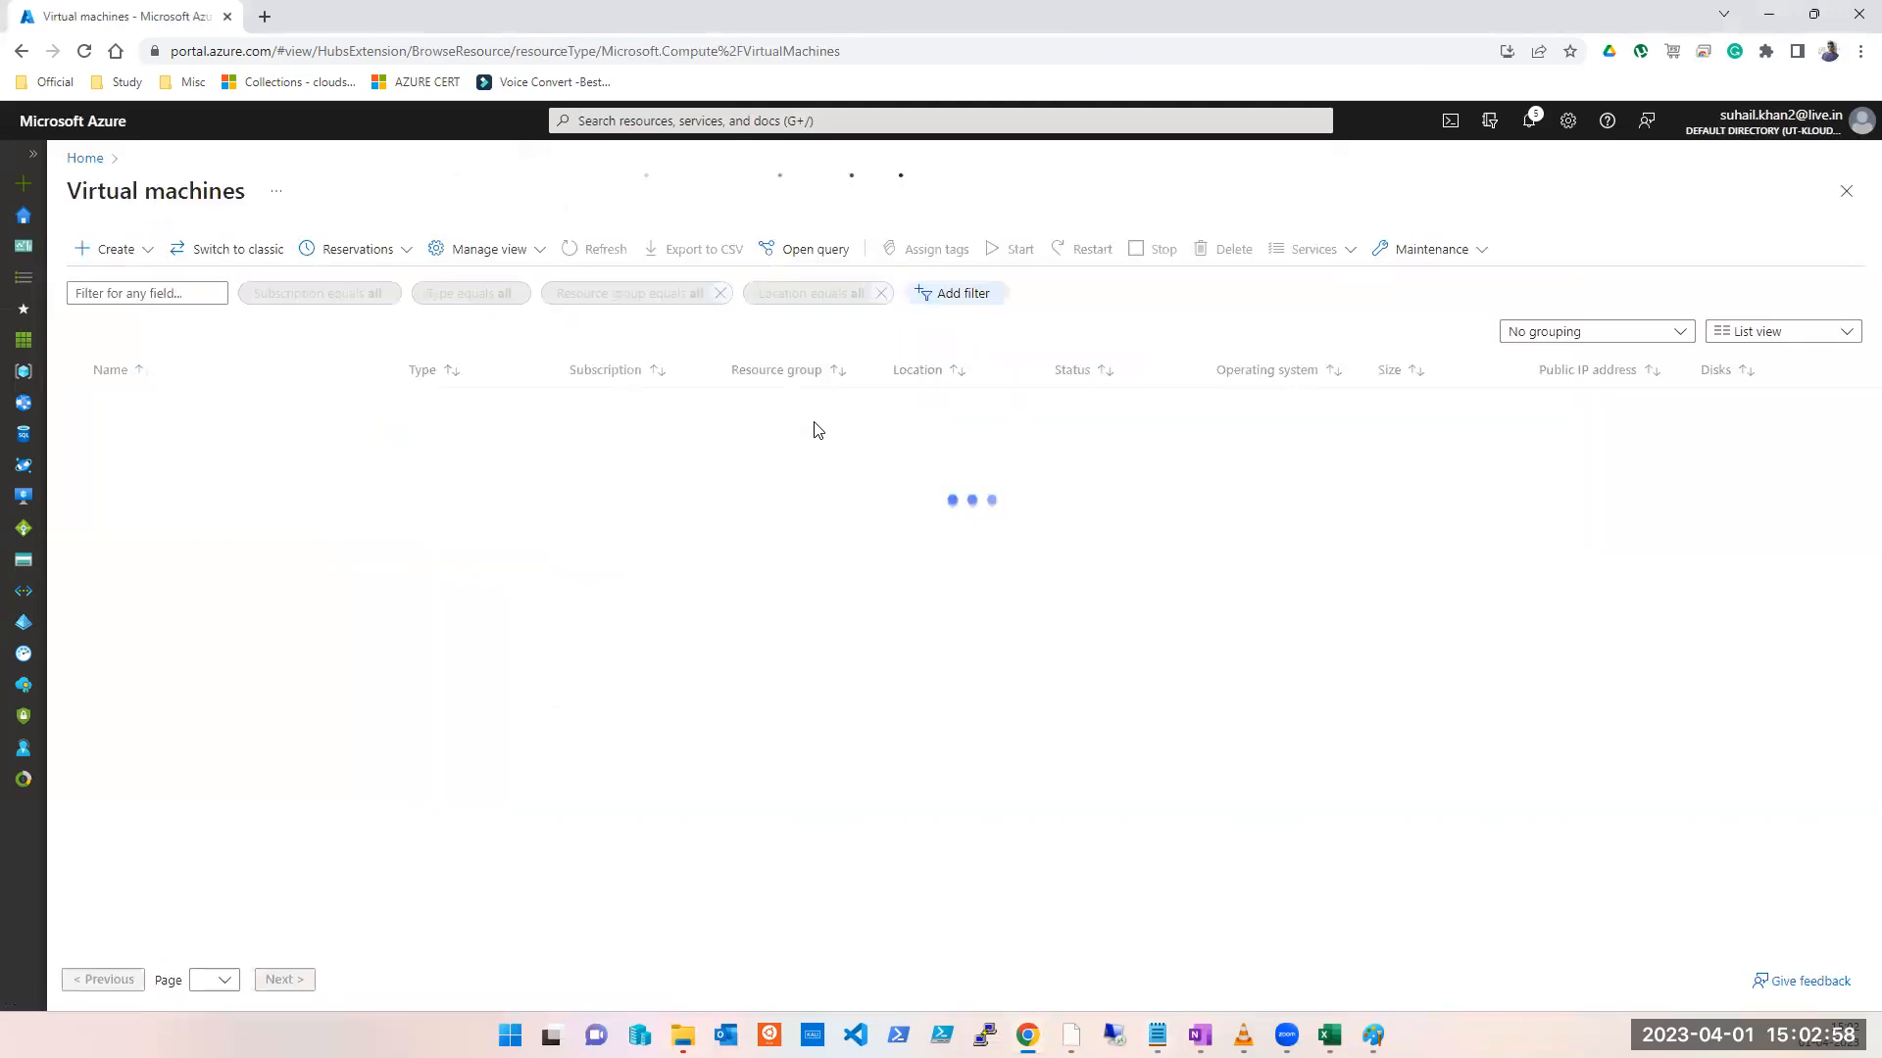
pyautogui.click(125, 255)
pyautogui.click(125, 282)
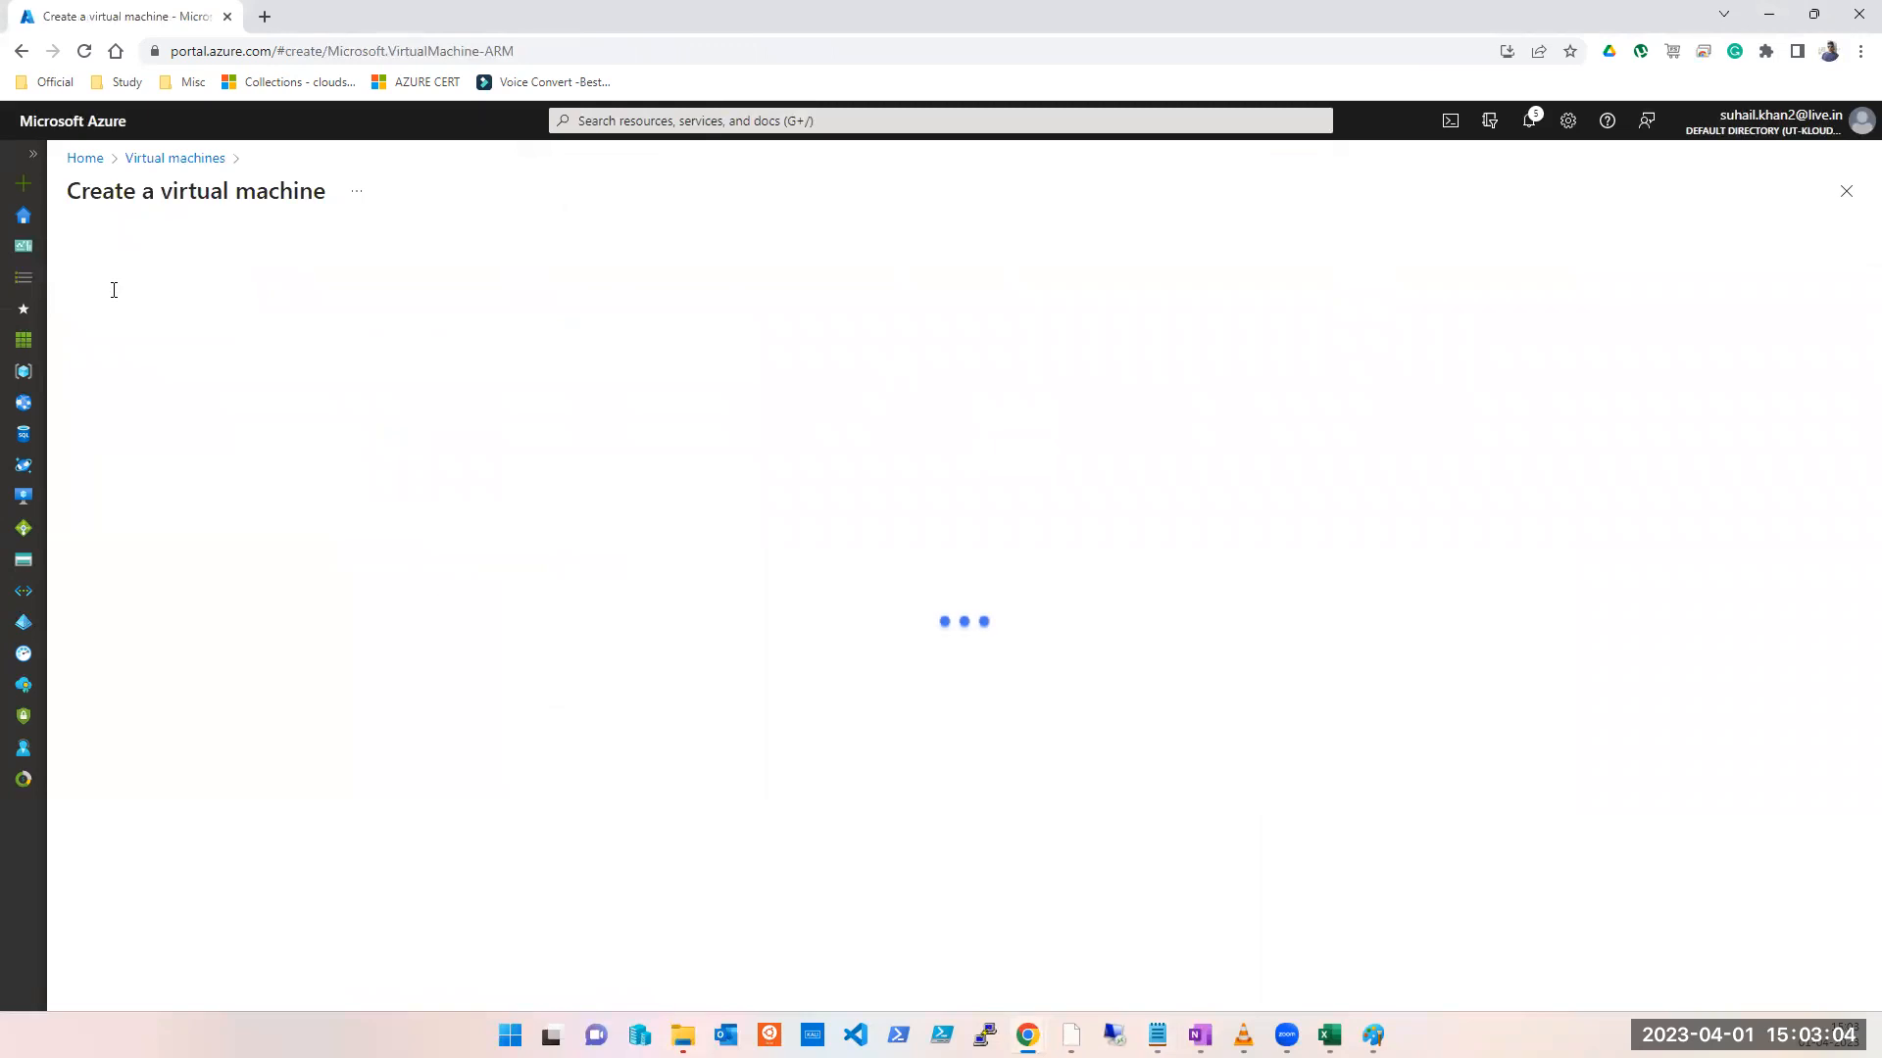
pyautogui.click(482, 463)
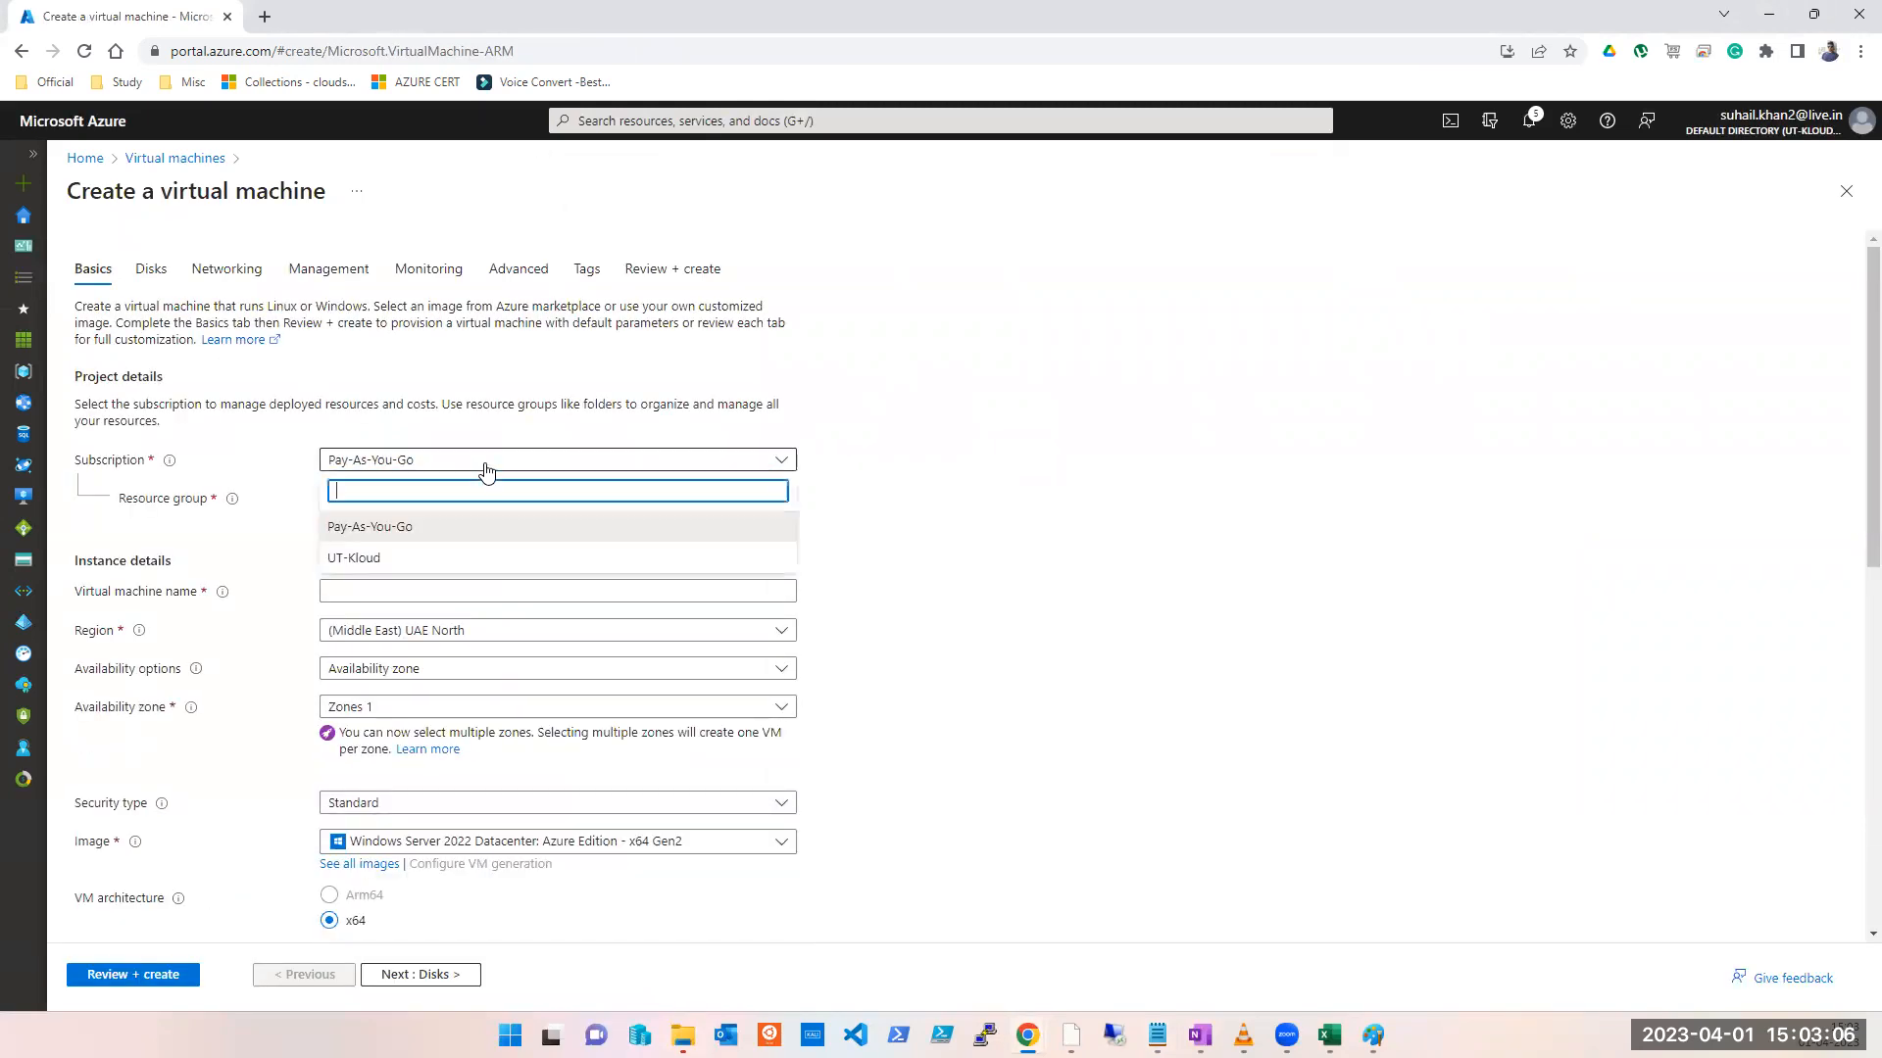
pyautogui.click(387, 557)
# Step: Put the VM in vnet-peering-test2, name it TEST, and choose no infrastructure redundancy
pyautogui.click(426, 500)
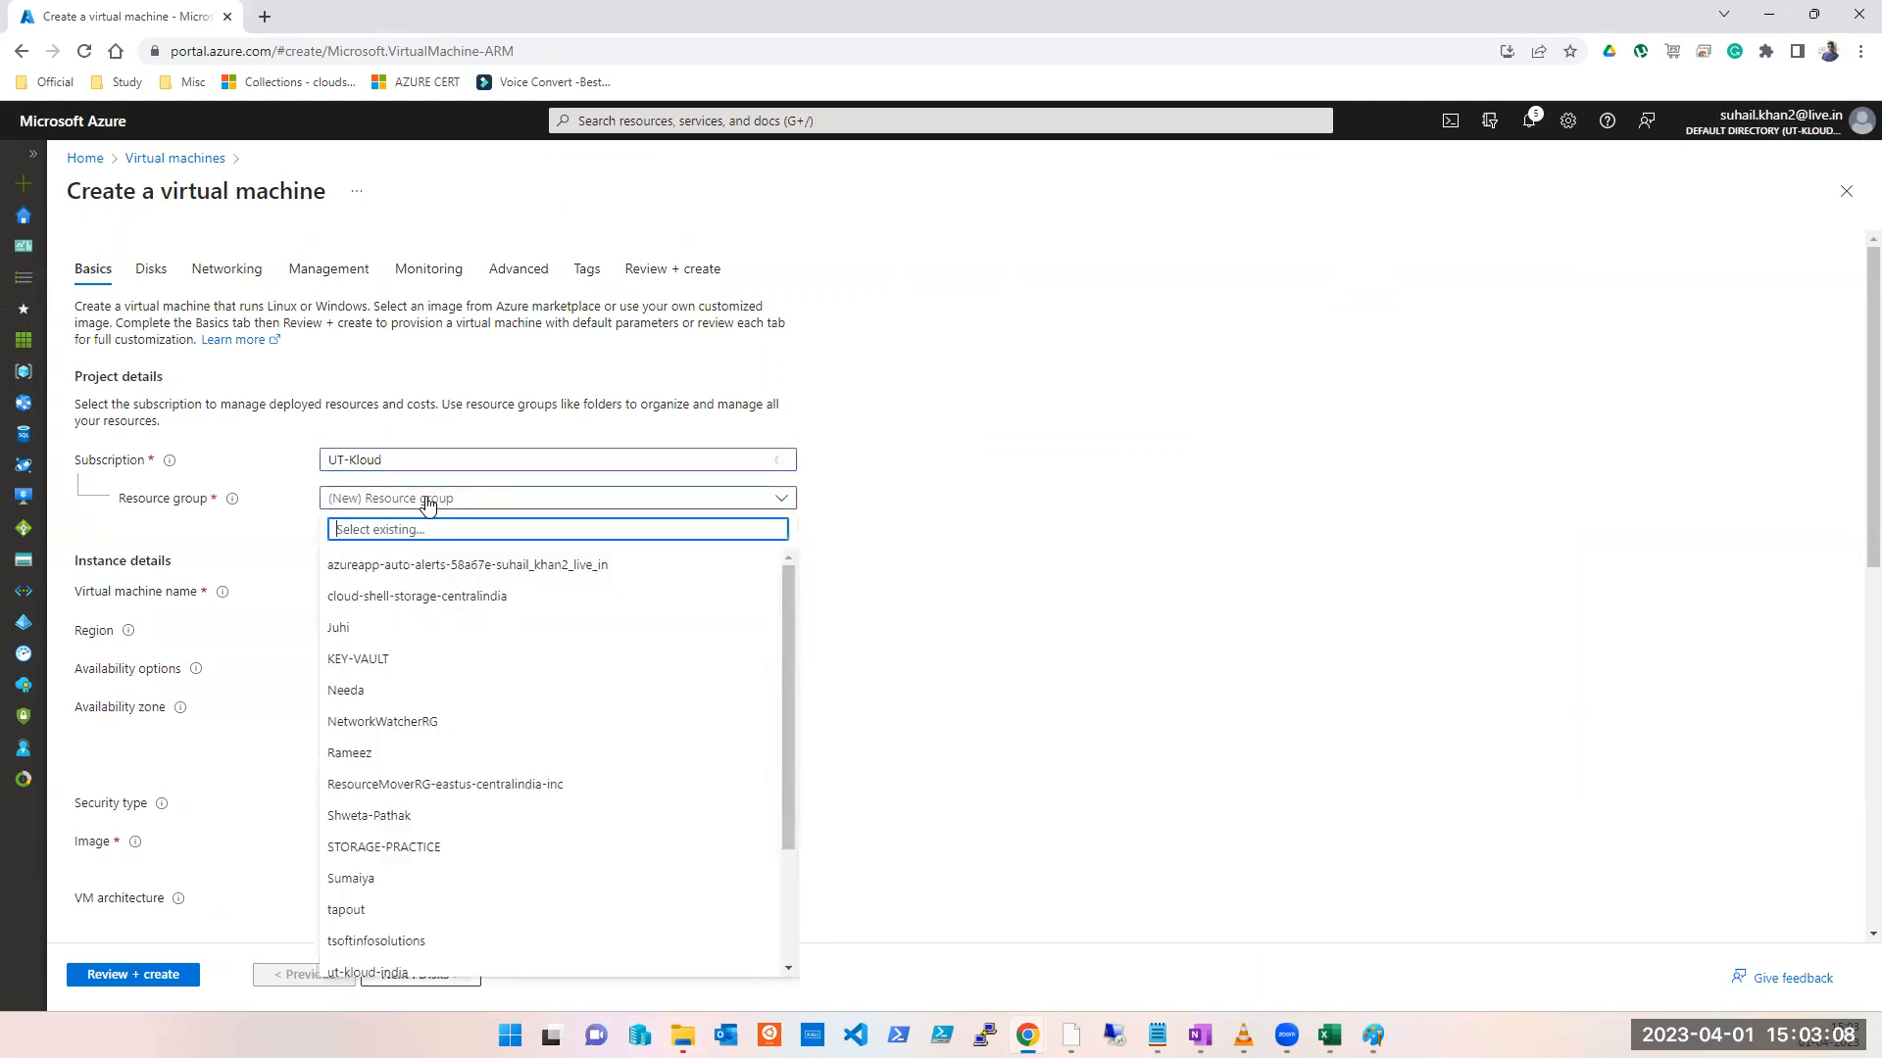
pyautogui.scroll(-3, 530, 889)
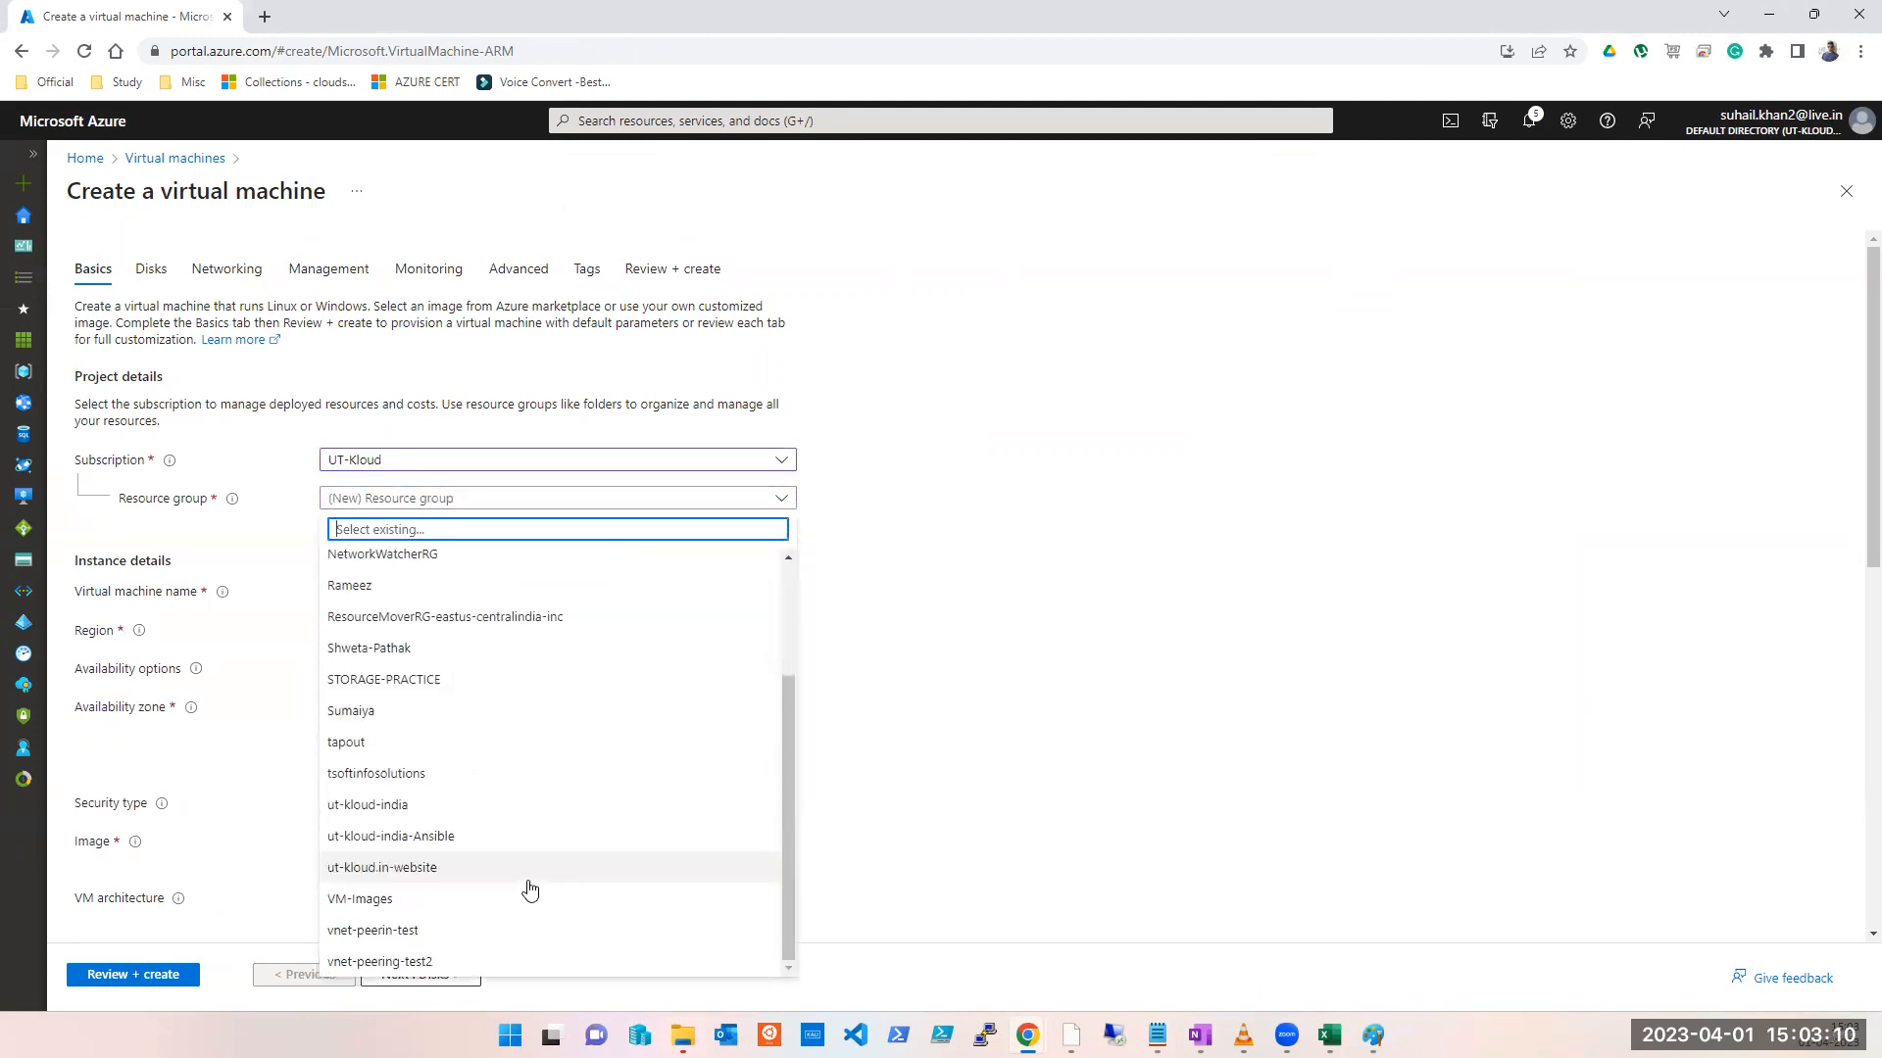
pyautogui.click(461, 962)
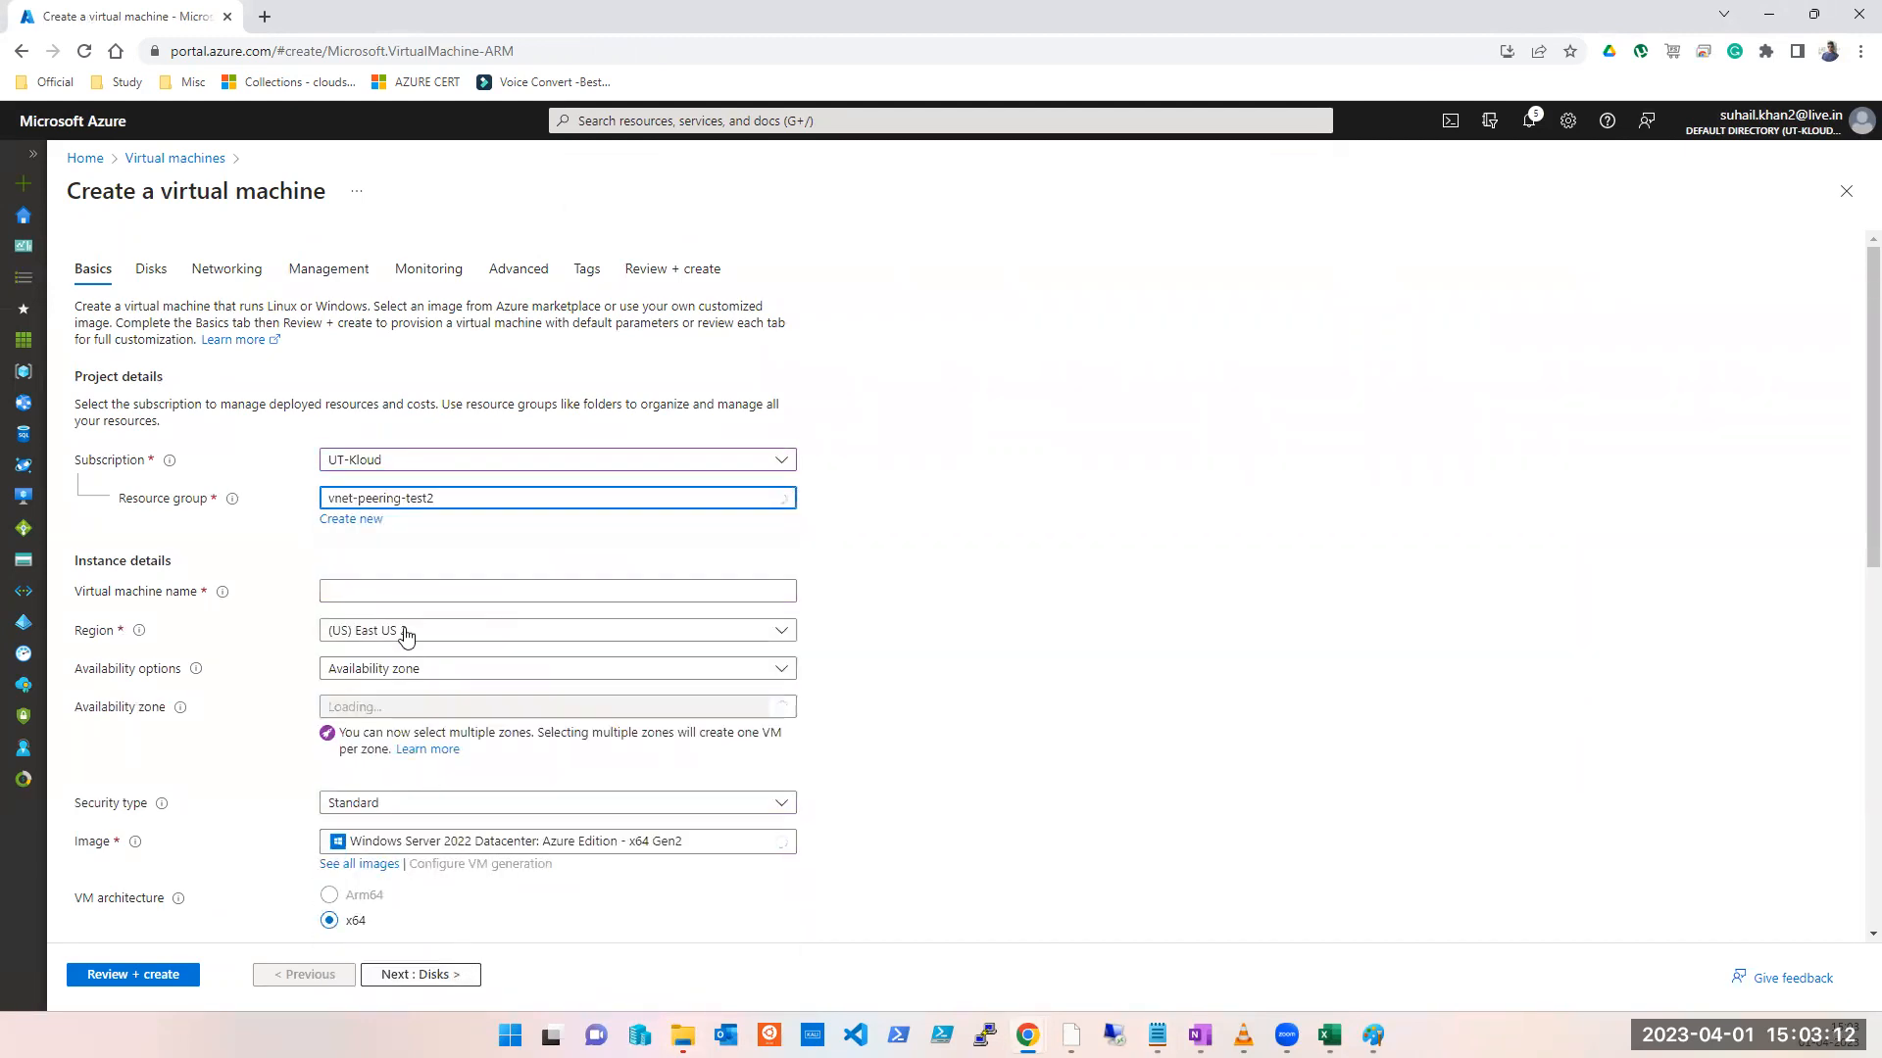
pyautogui.click(411, 594)
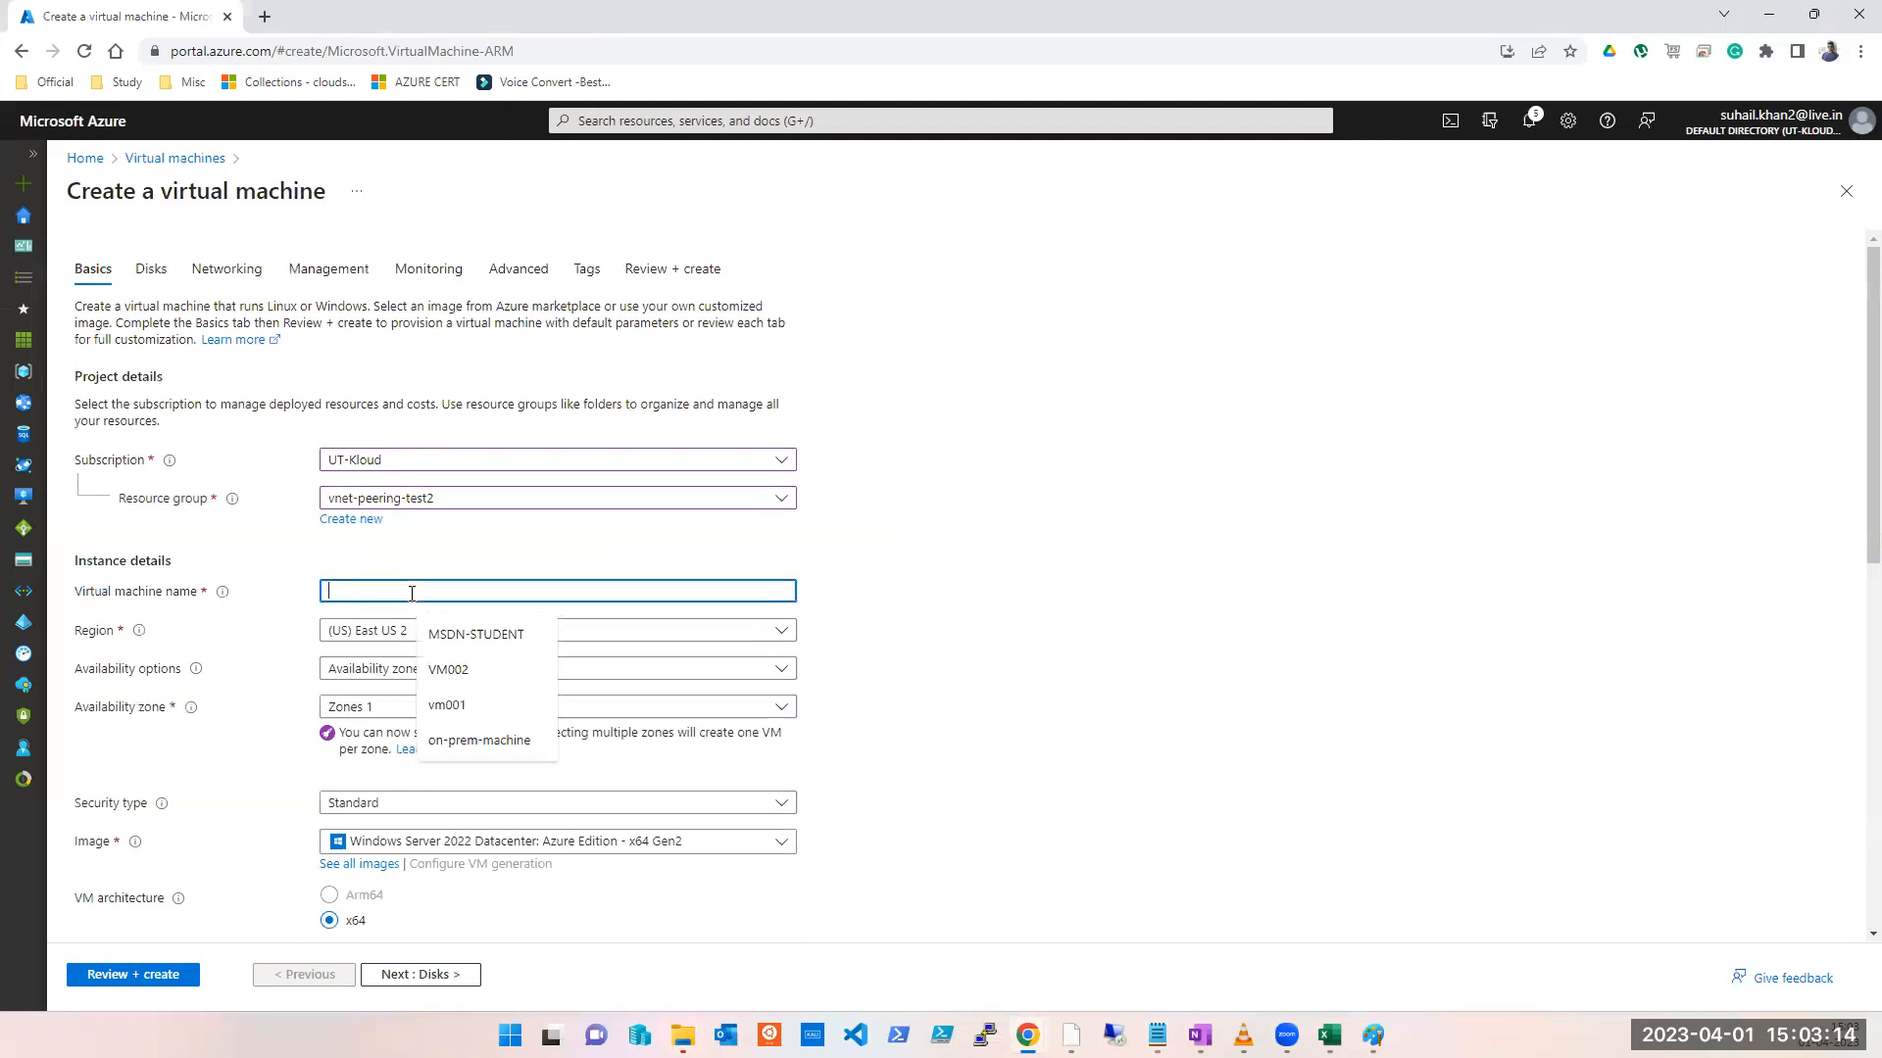
pyautogui.write('TEST')
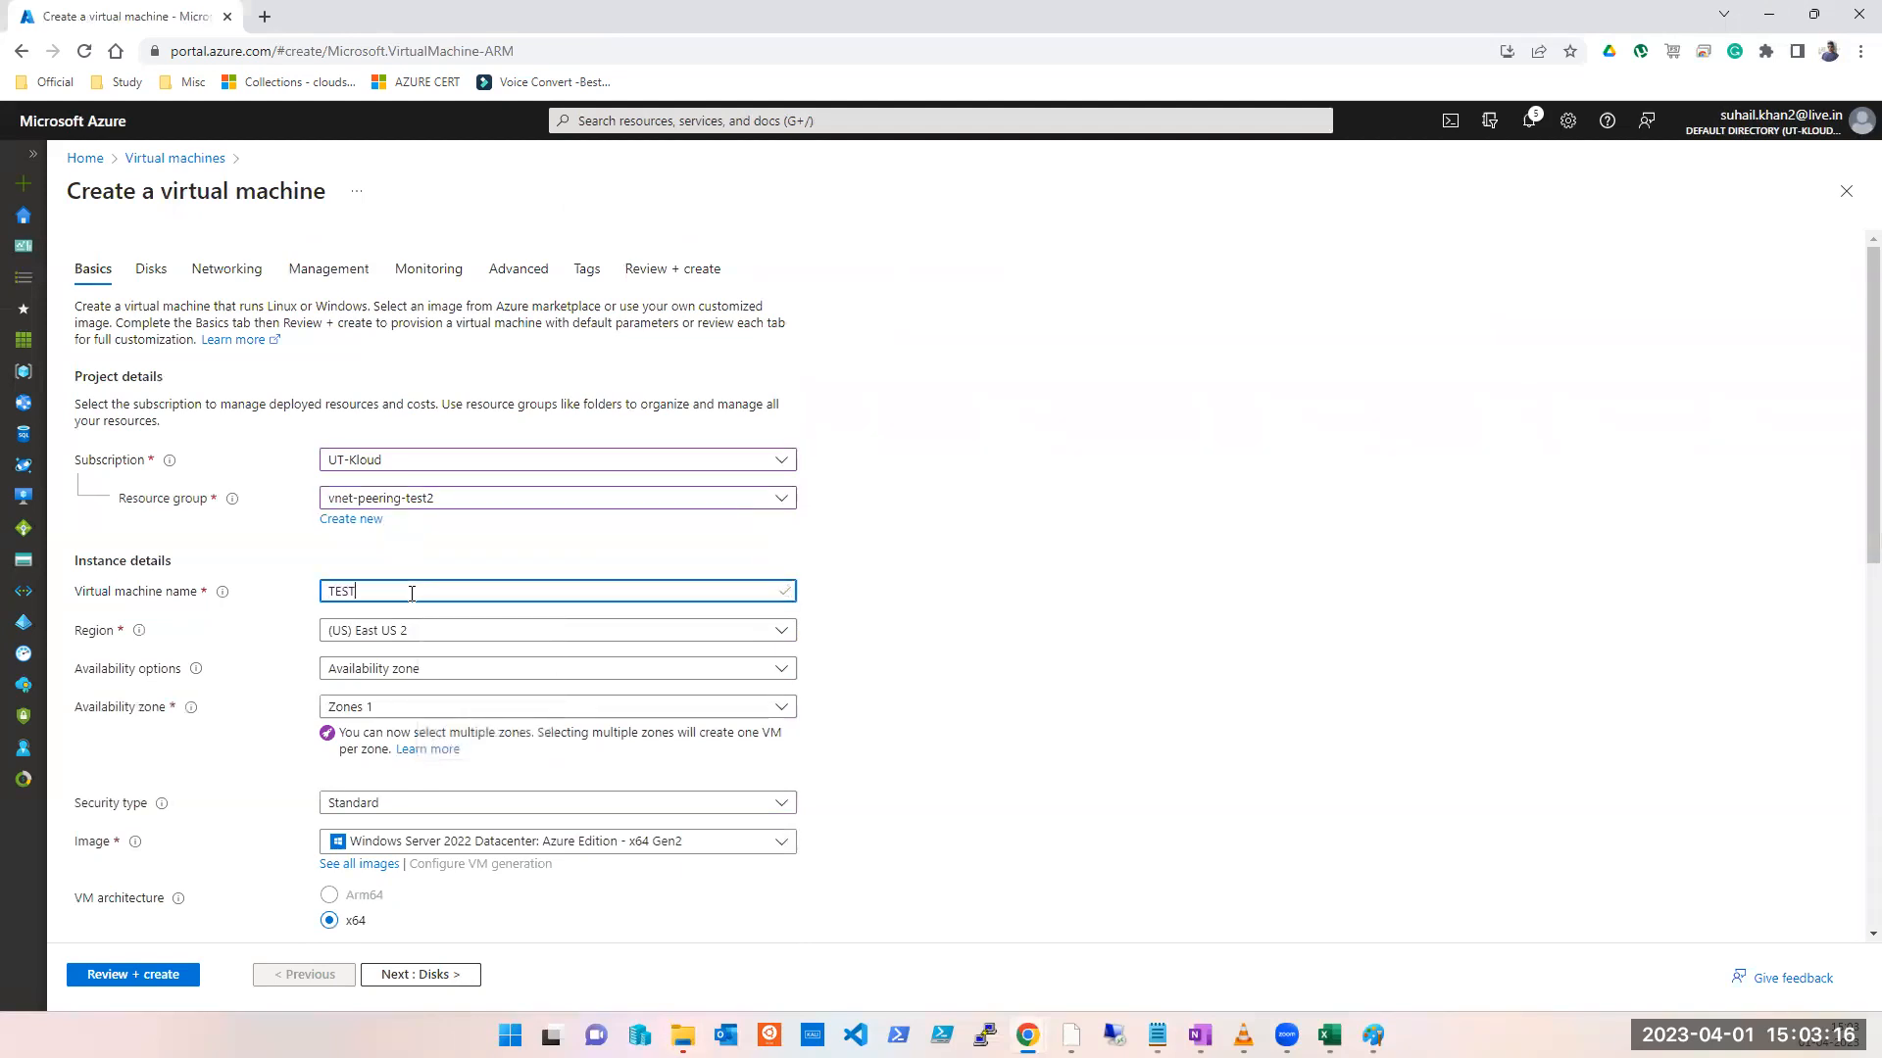
pyautogui.click(406, 669)
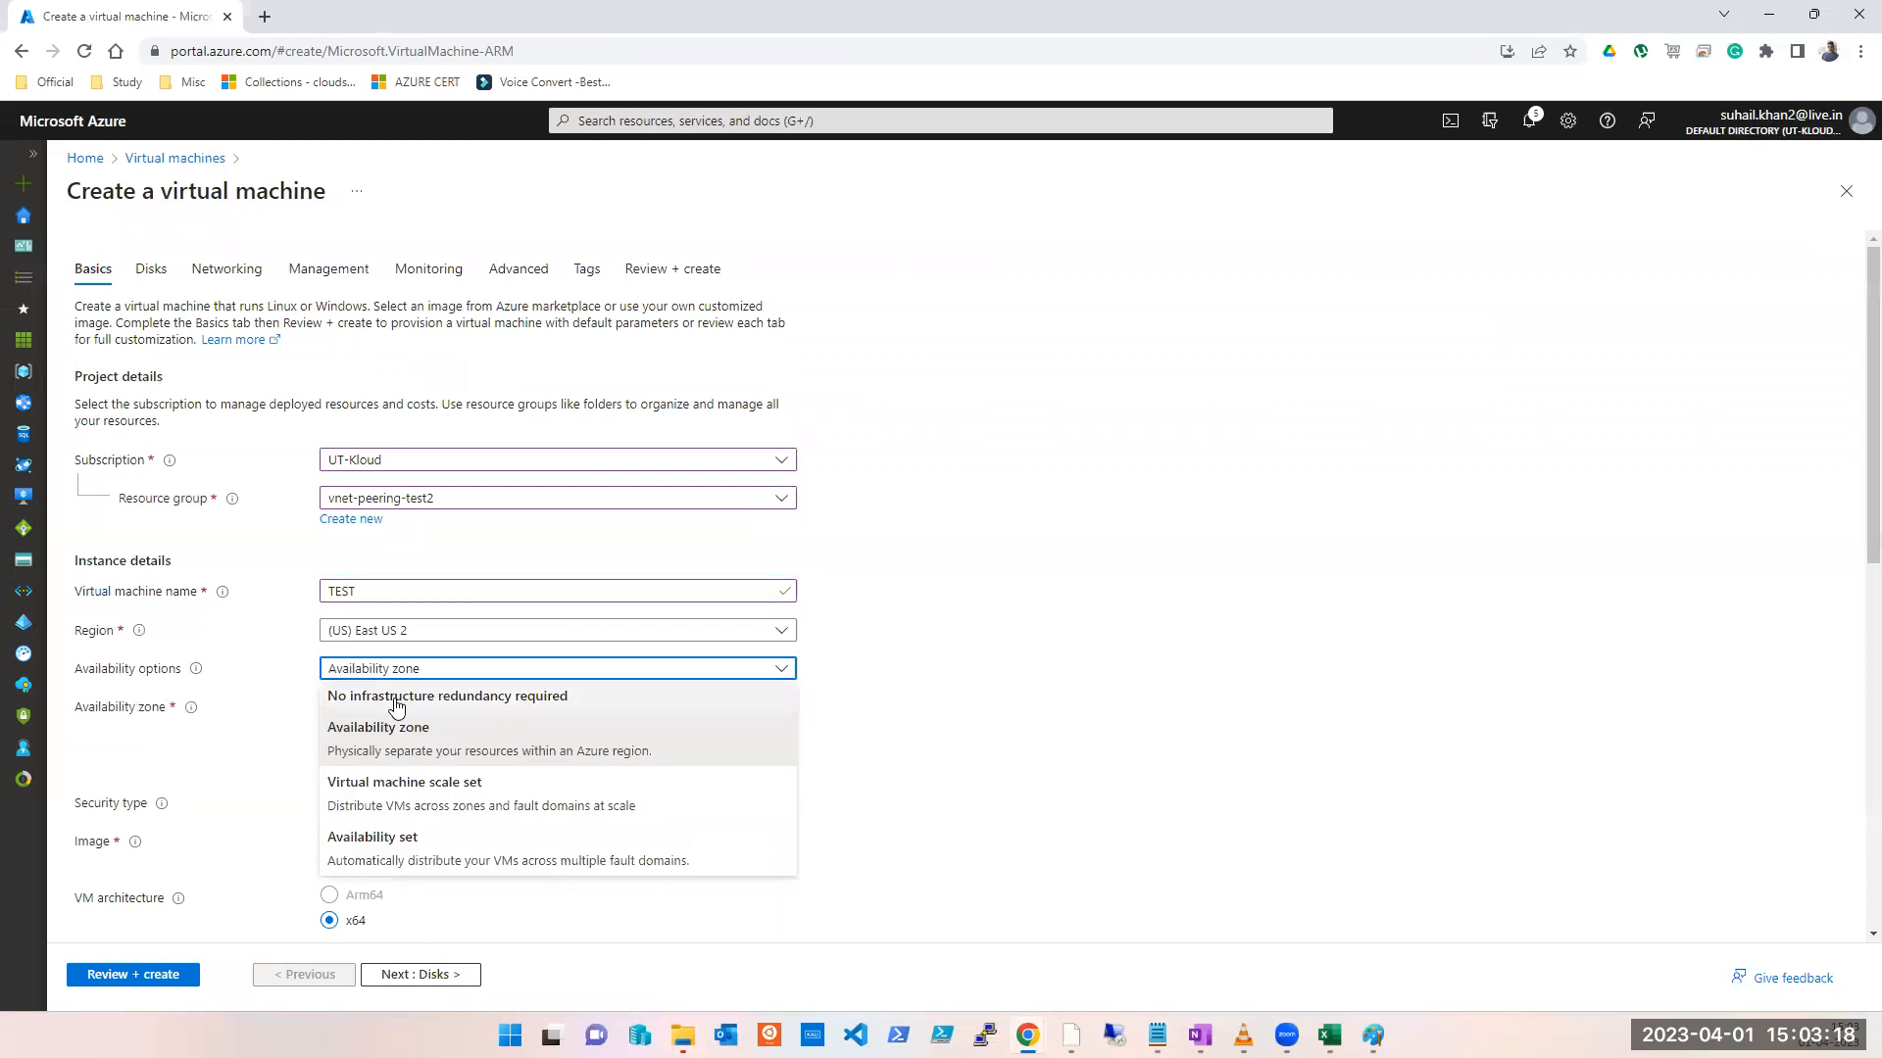
pyautogui.click(396, 698)
pyautogui.scroll(-3, 856, 866)
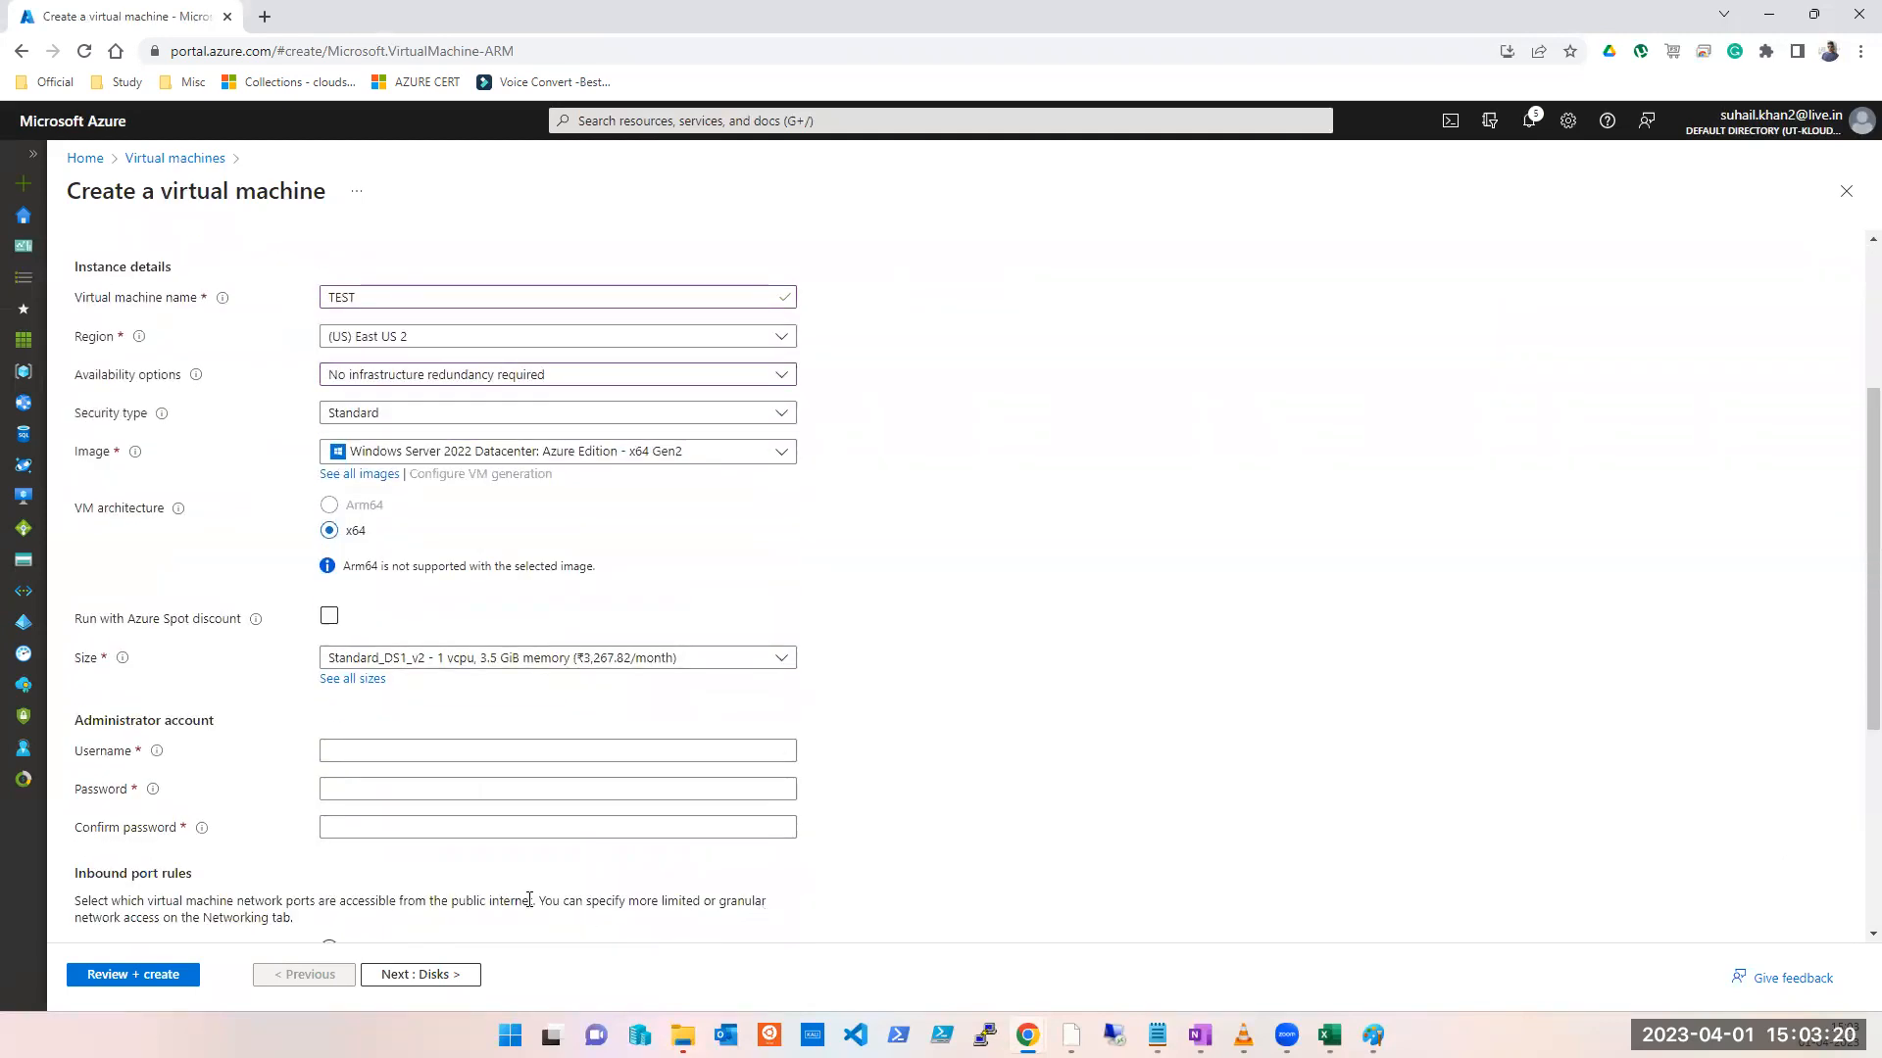
pyautogui.click(420, 974)
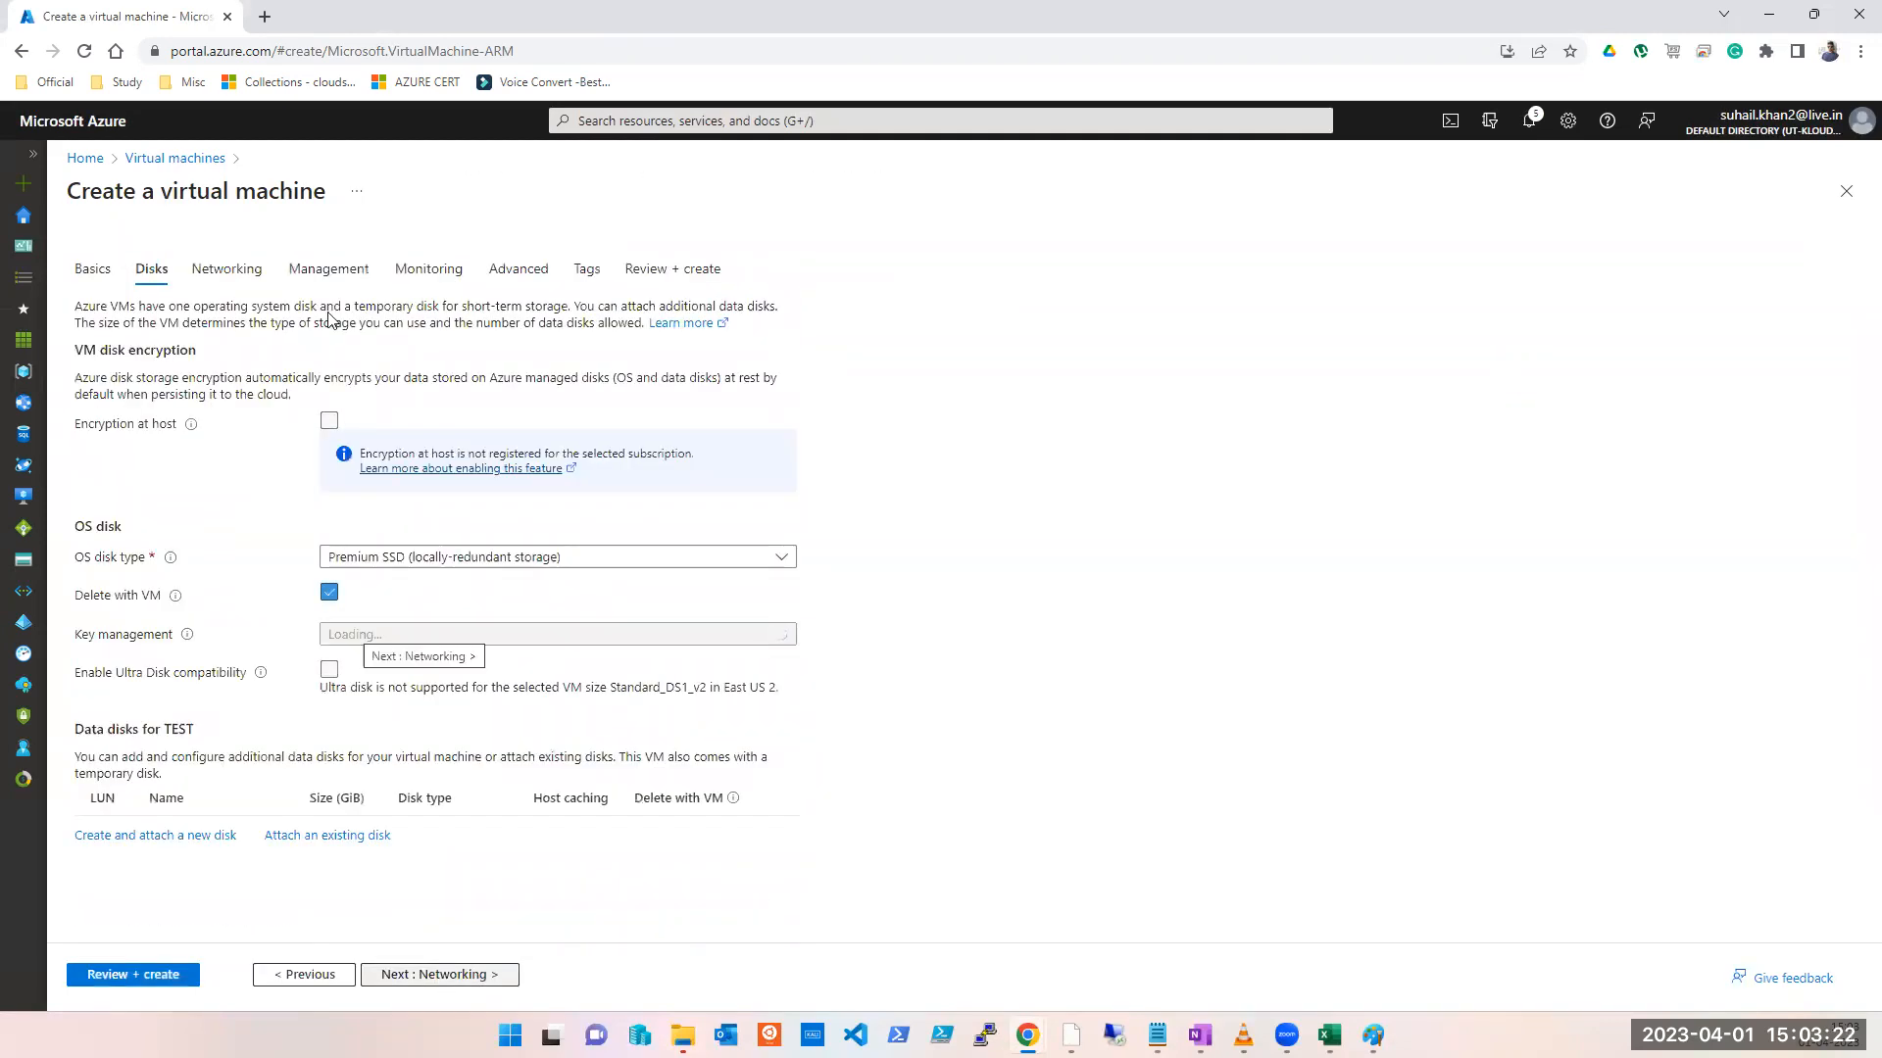
# Step: Inspect the proposed networking: new virtual network TEST-vnet and public IP TEST-ip
pyautogui.click(232, 274)
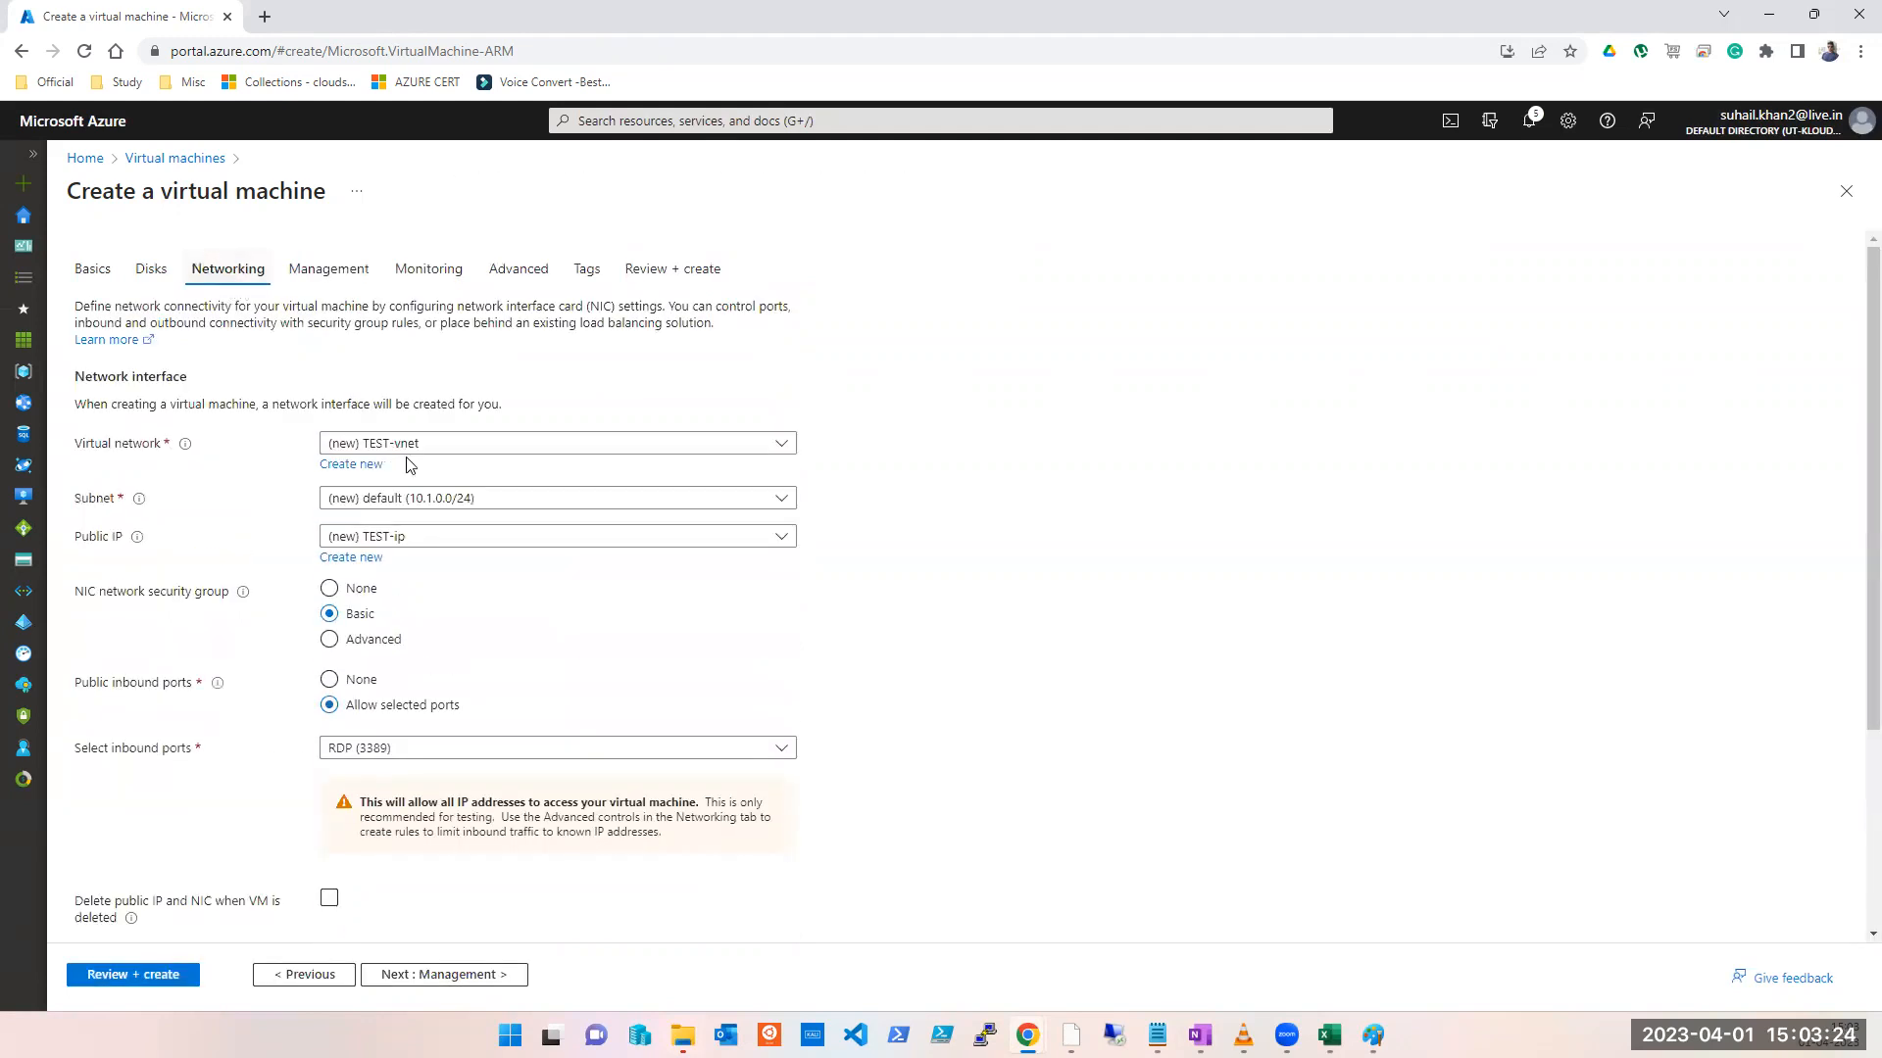
pyautogui.click(684, 456)
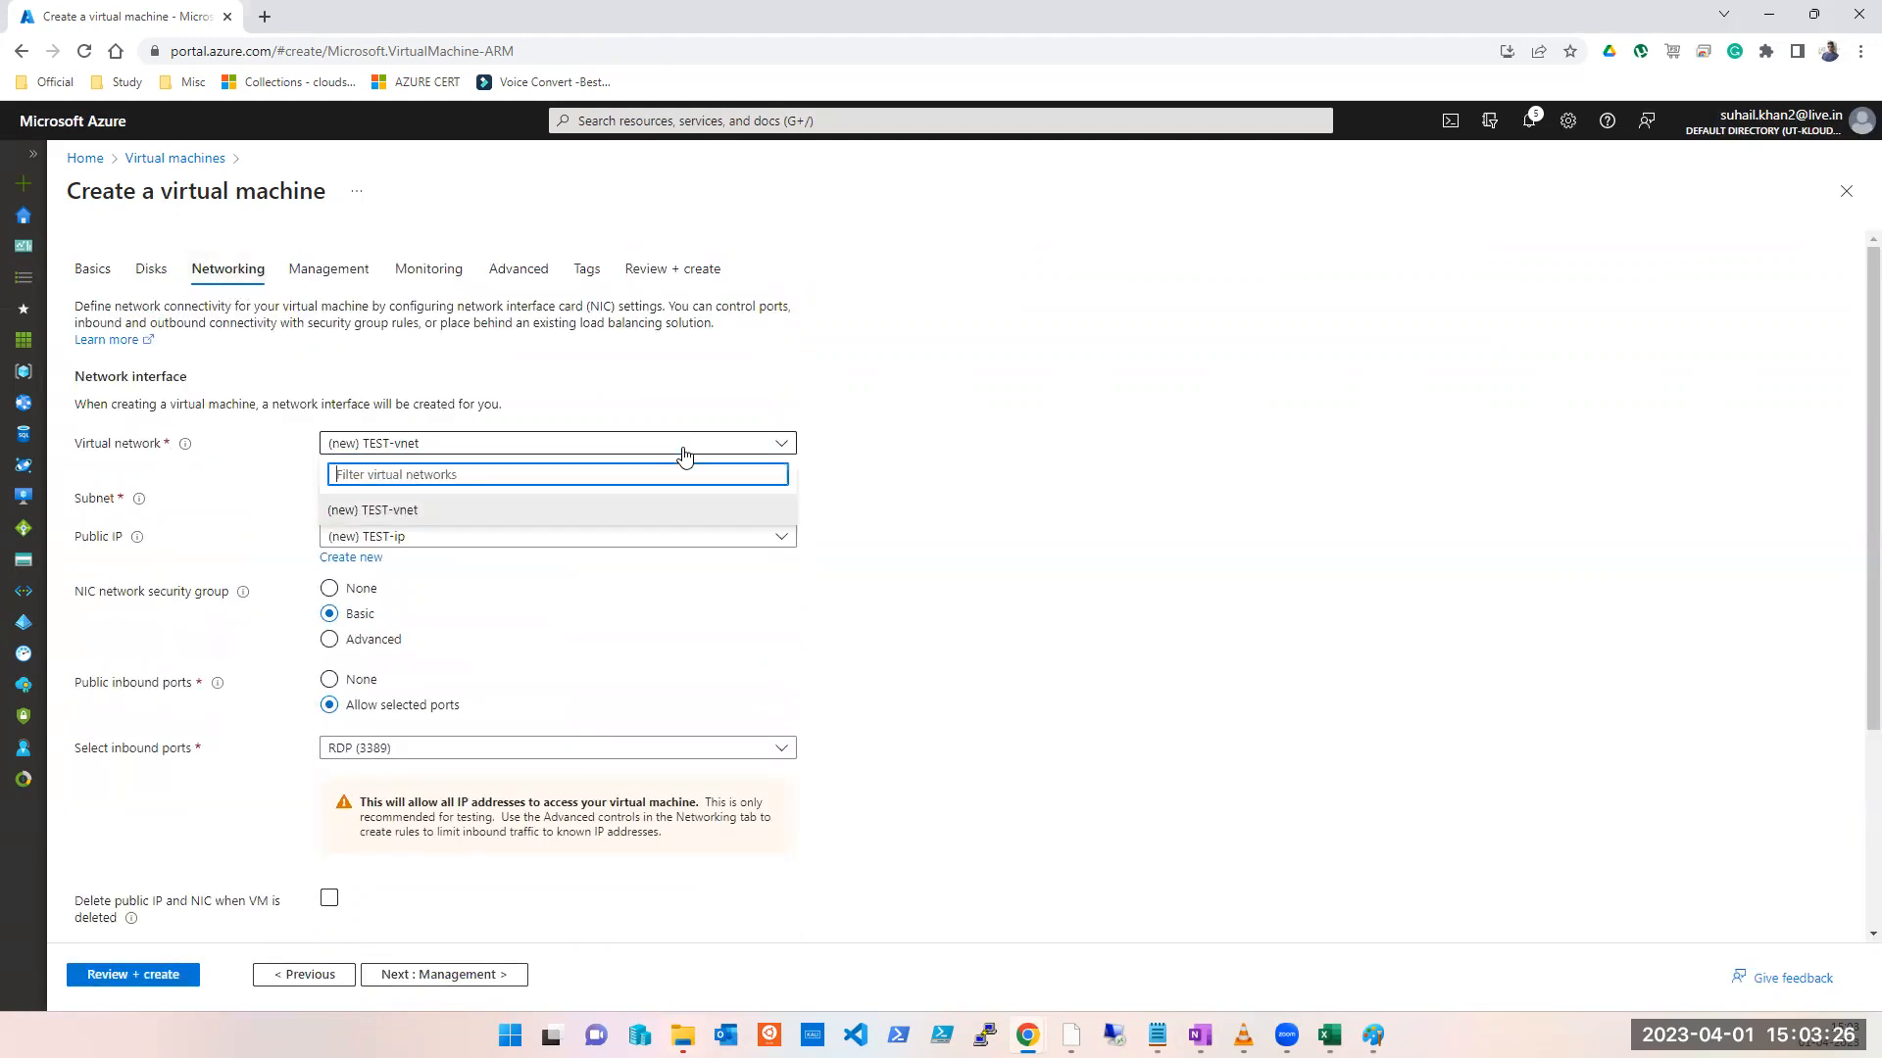
pyautogui.click(490, 541)
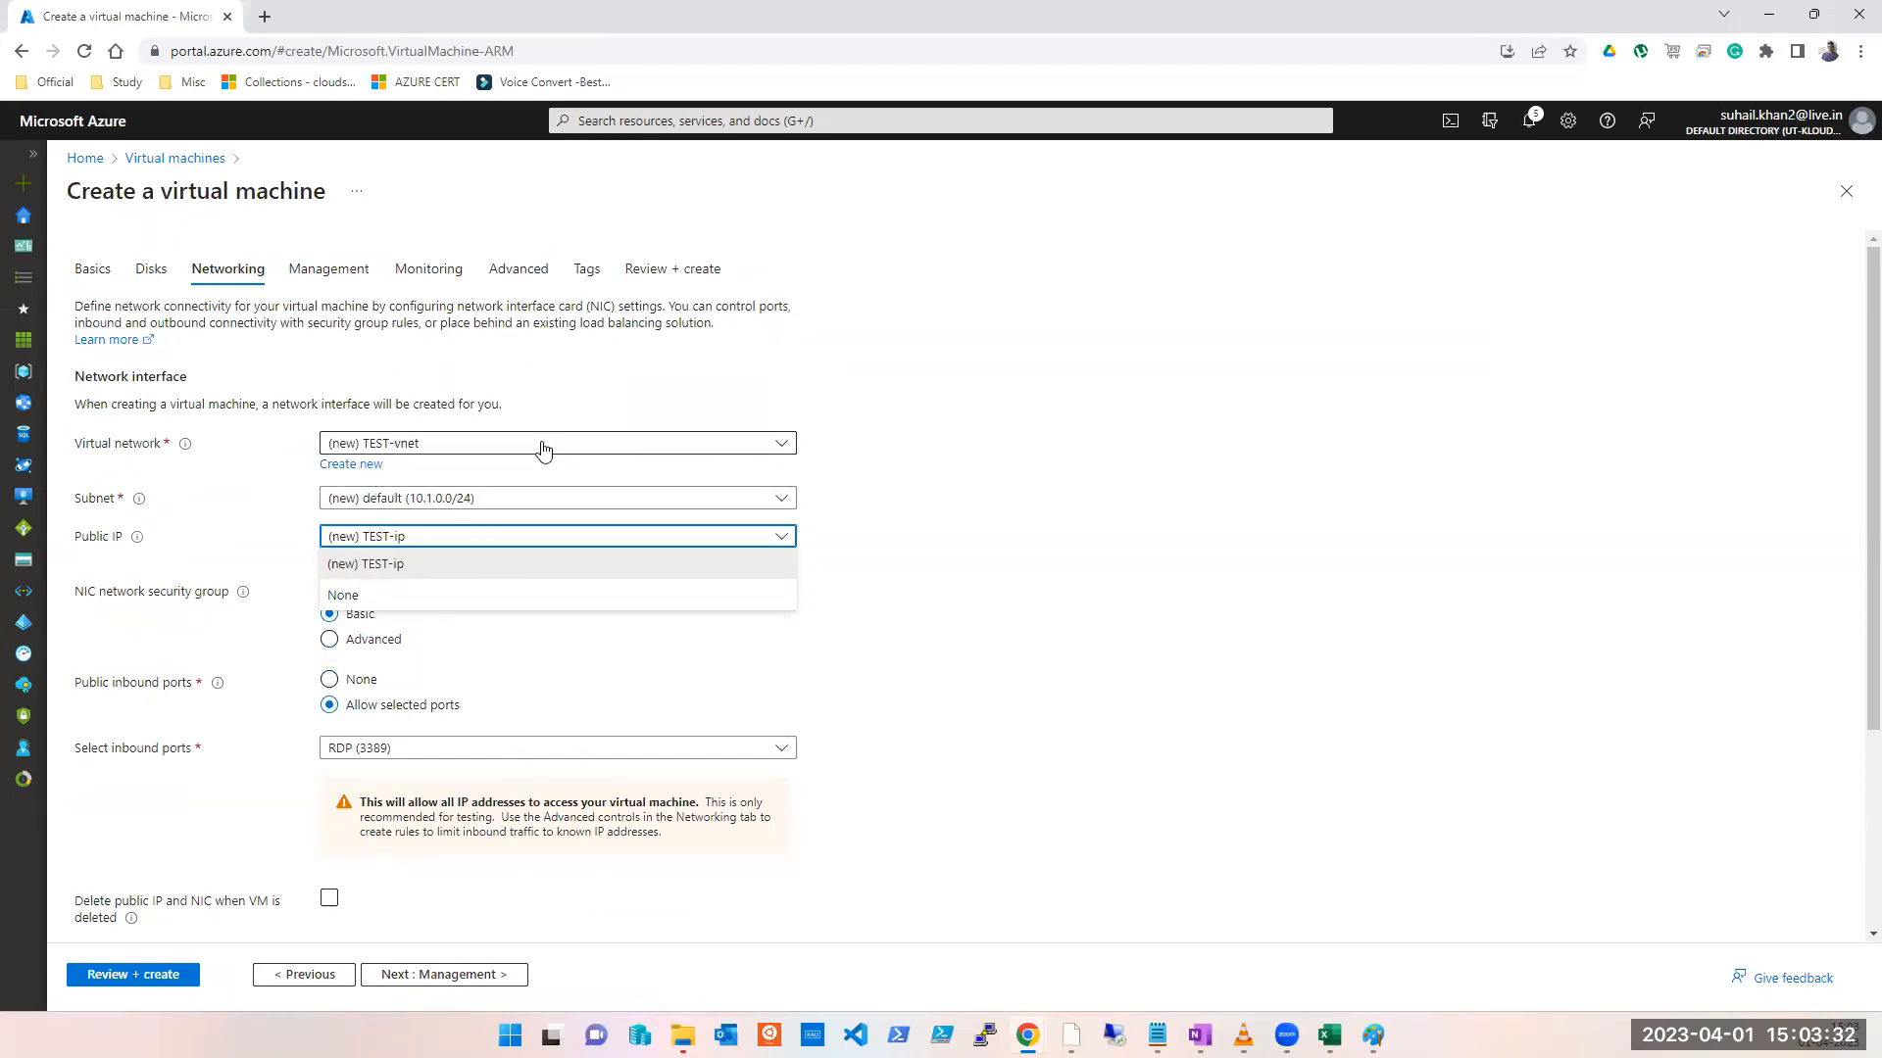
pyautogui.click(431, 449)
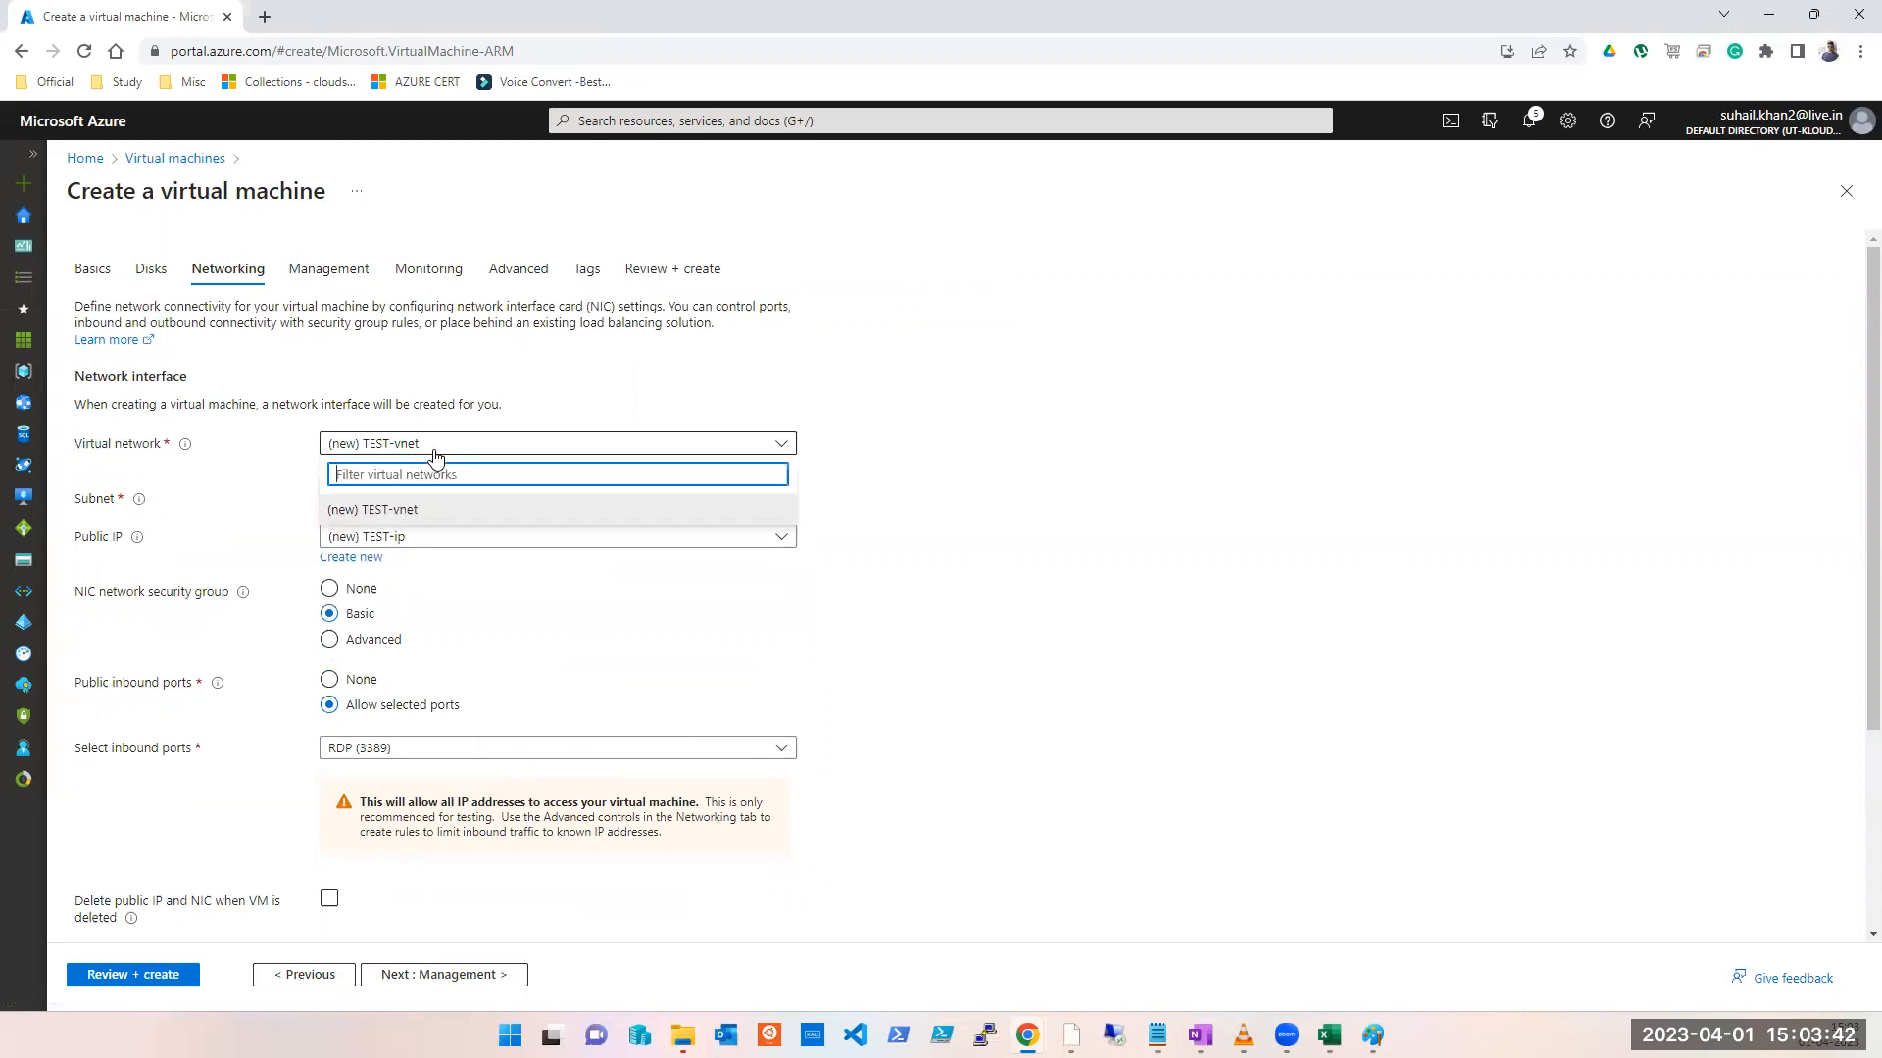
# Step: Reload the page and discard the unfinished VM form
pyautogui.click(93, 270)
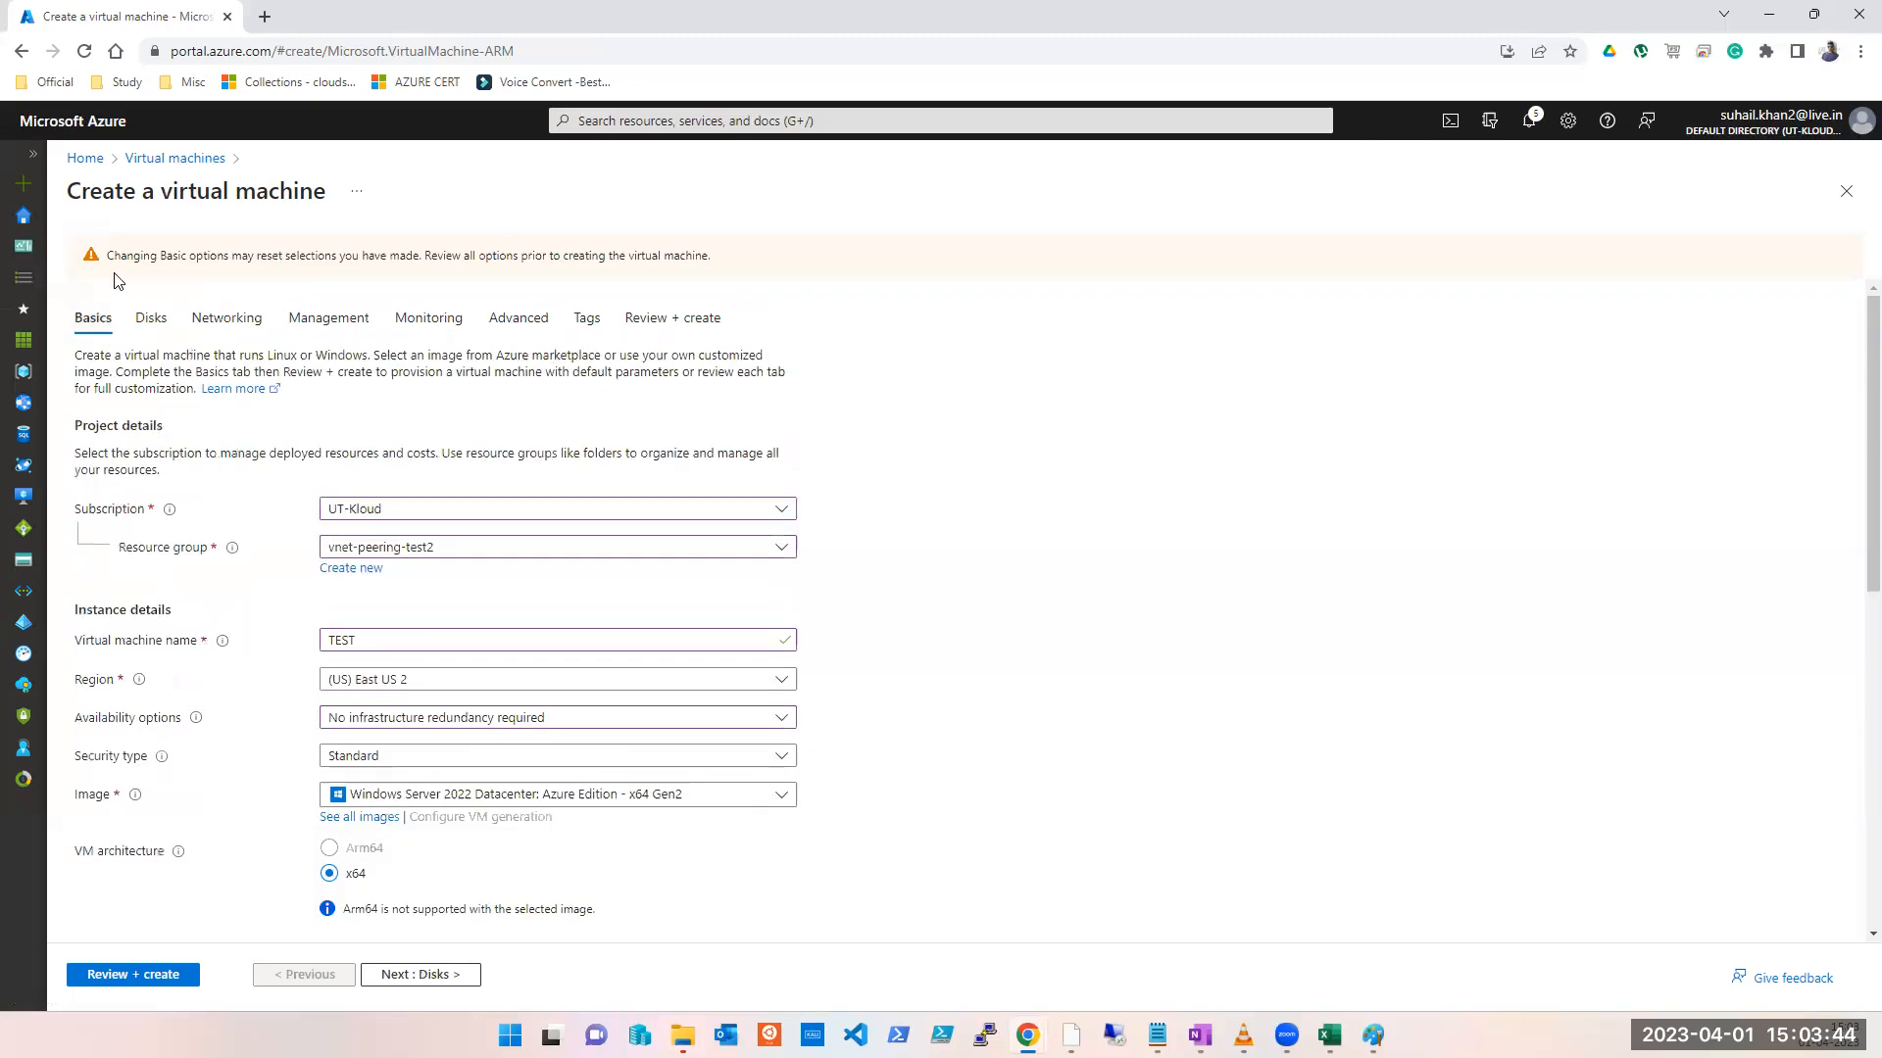
pyautogui.click(93, 54)
pyautogui.click(1035, 171)
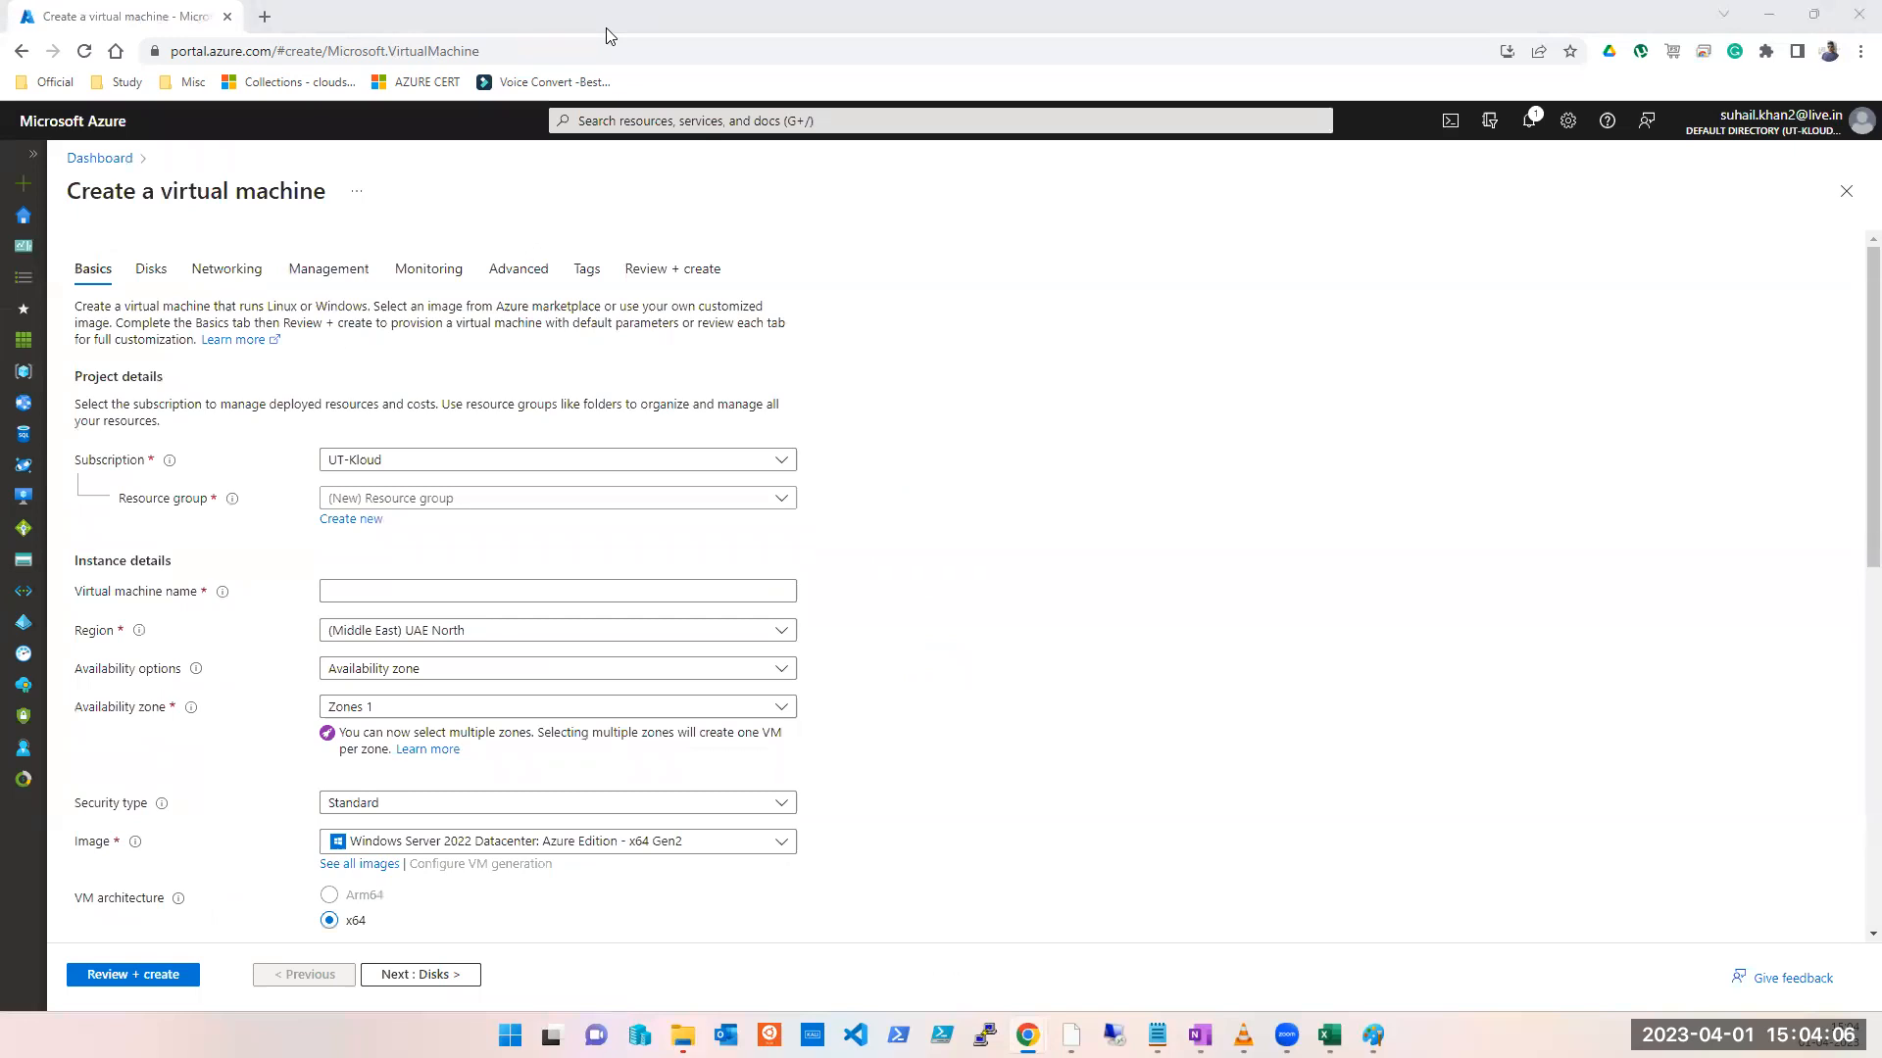
# Step: Refill the VM basics: resource group vnet-peering-test2, name test, no infrastructure redundancy
pyautogui.click(450, 498)
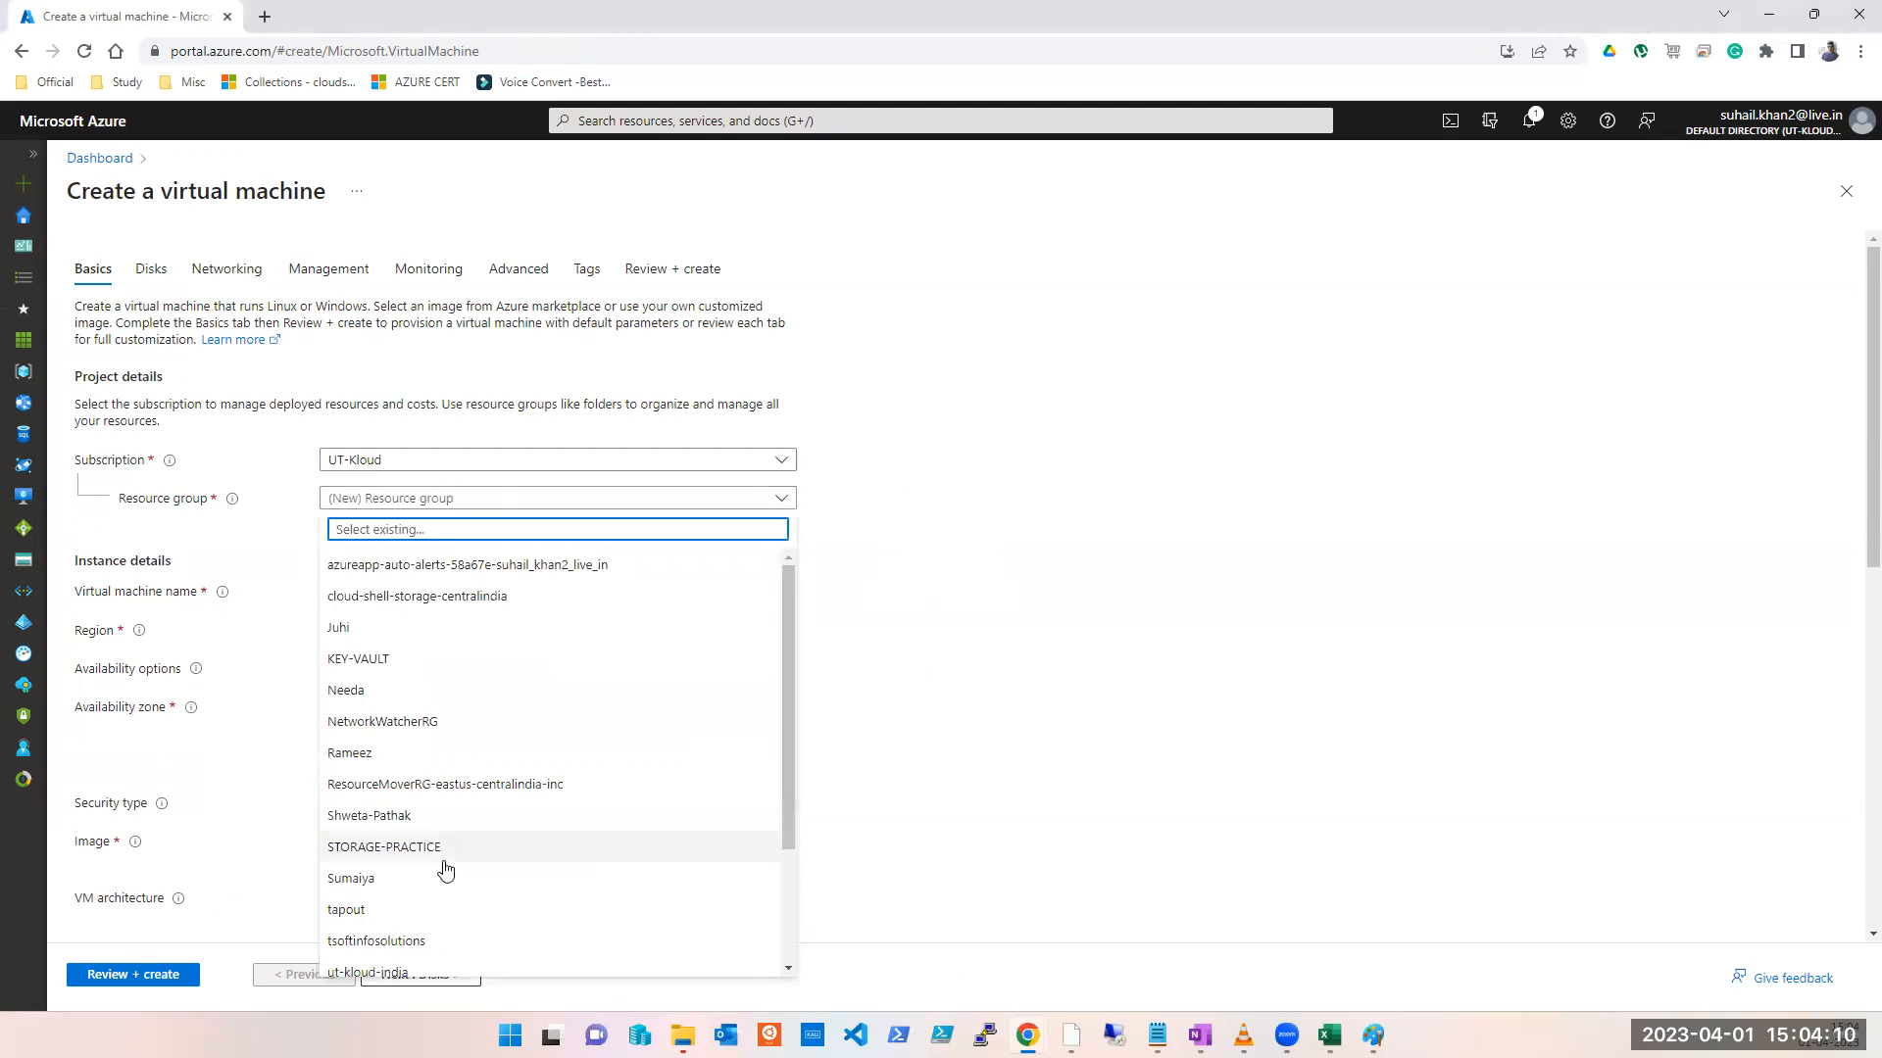
pyautogui.scroll(-1, 441, 869)
pyautogui.scroll(-1, 441, 869)
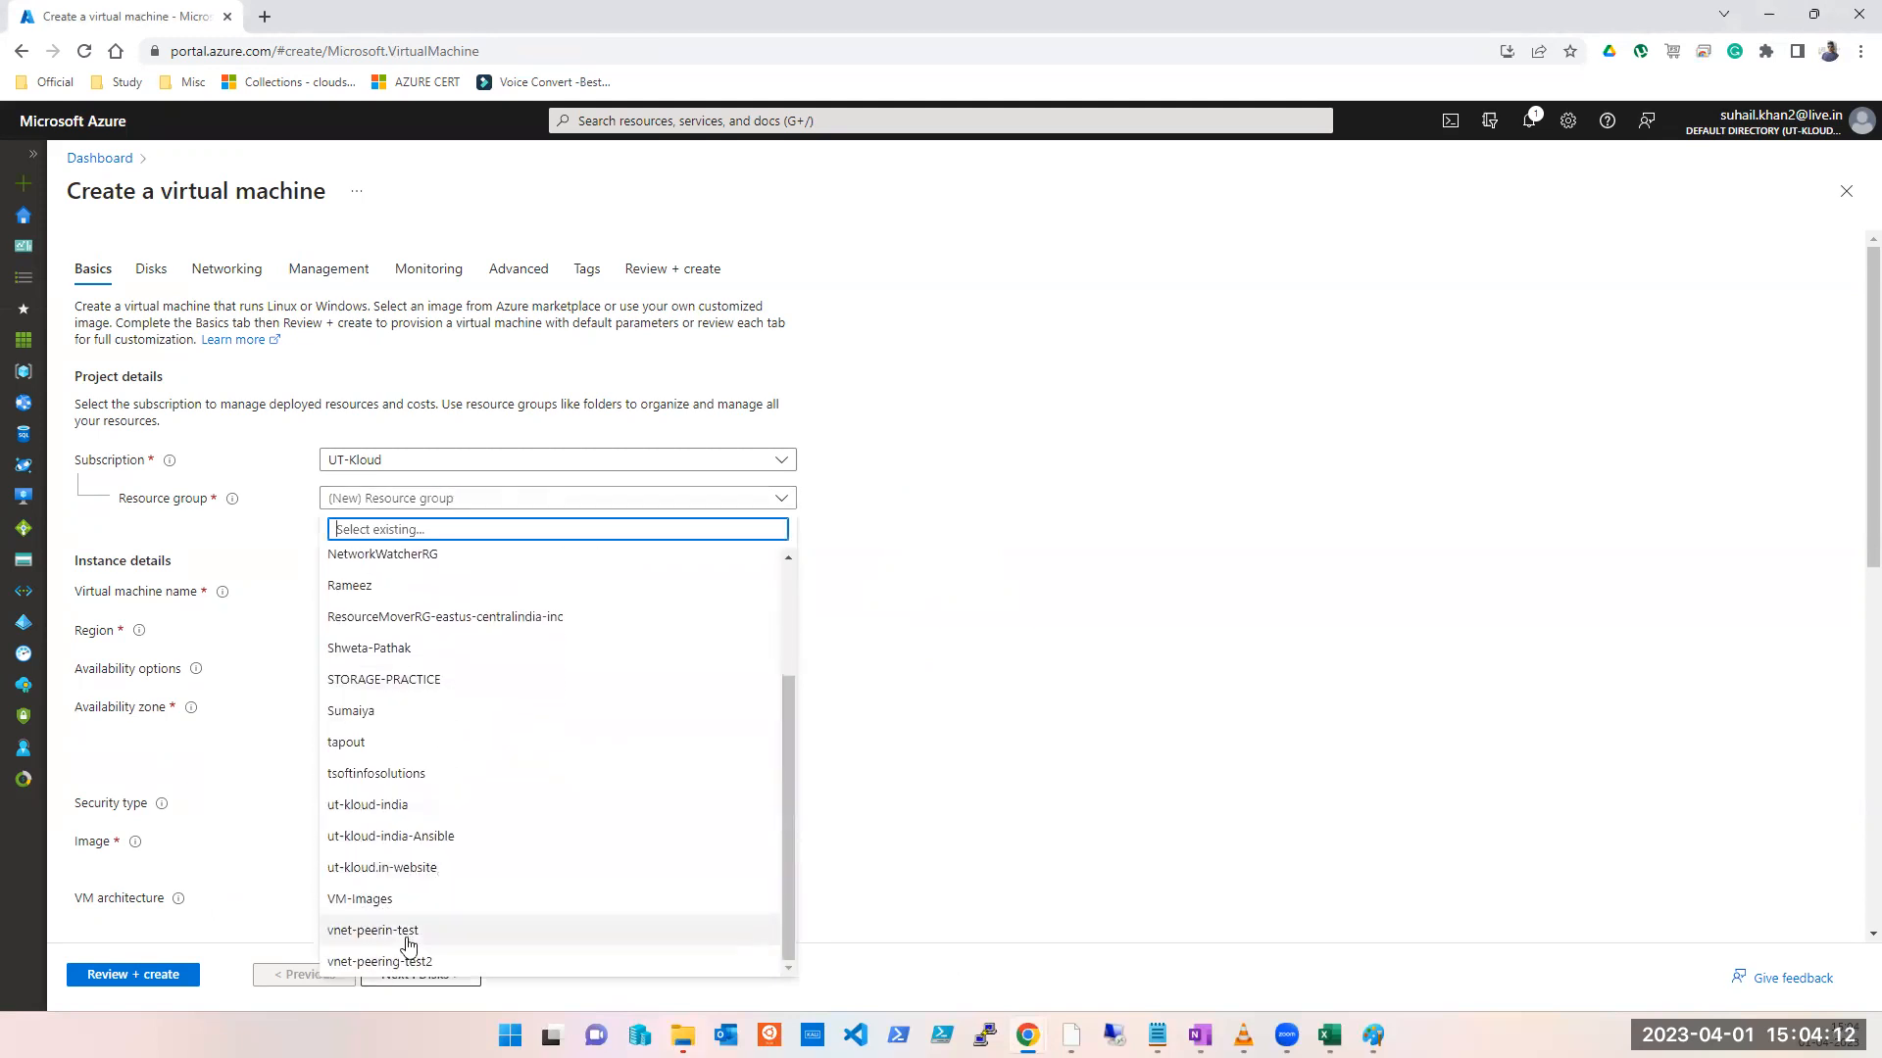
pyautogui.click(417, 958)
pyautogui.click(439, 592)
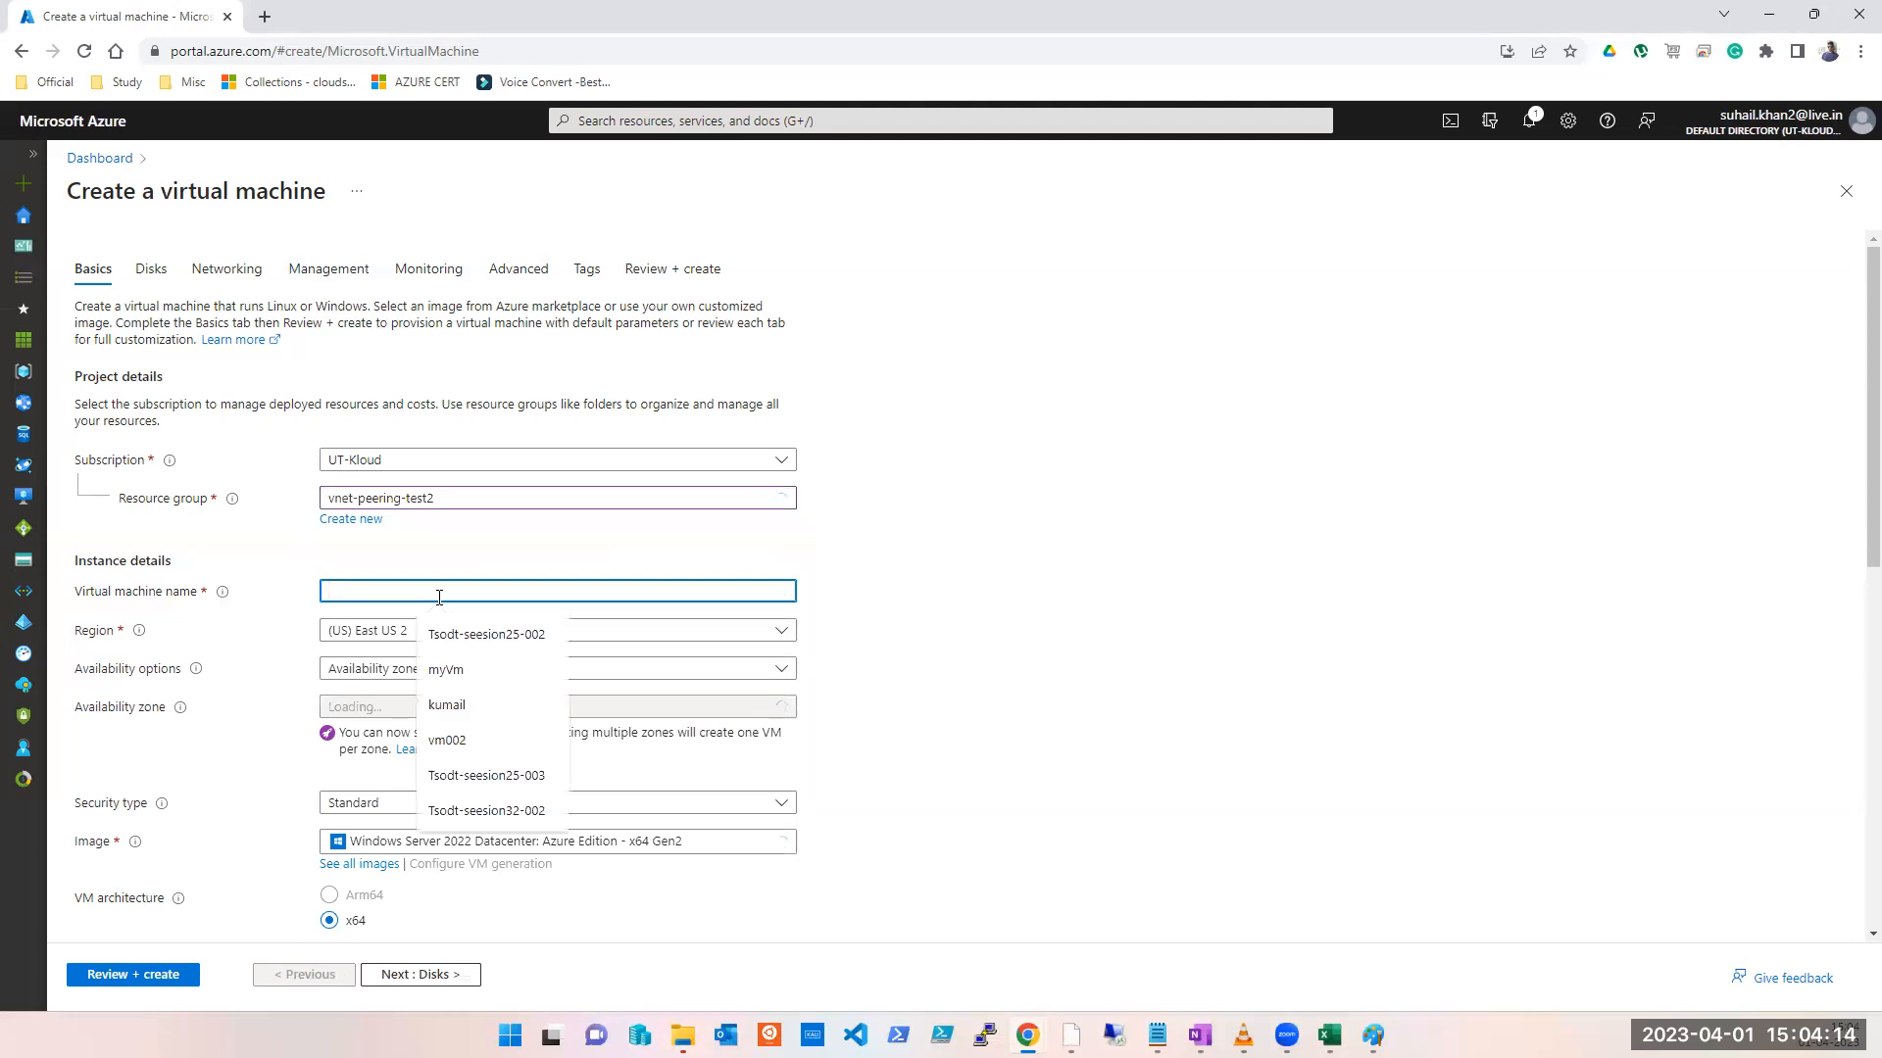
pyautogui.write('test')
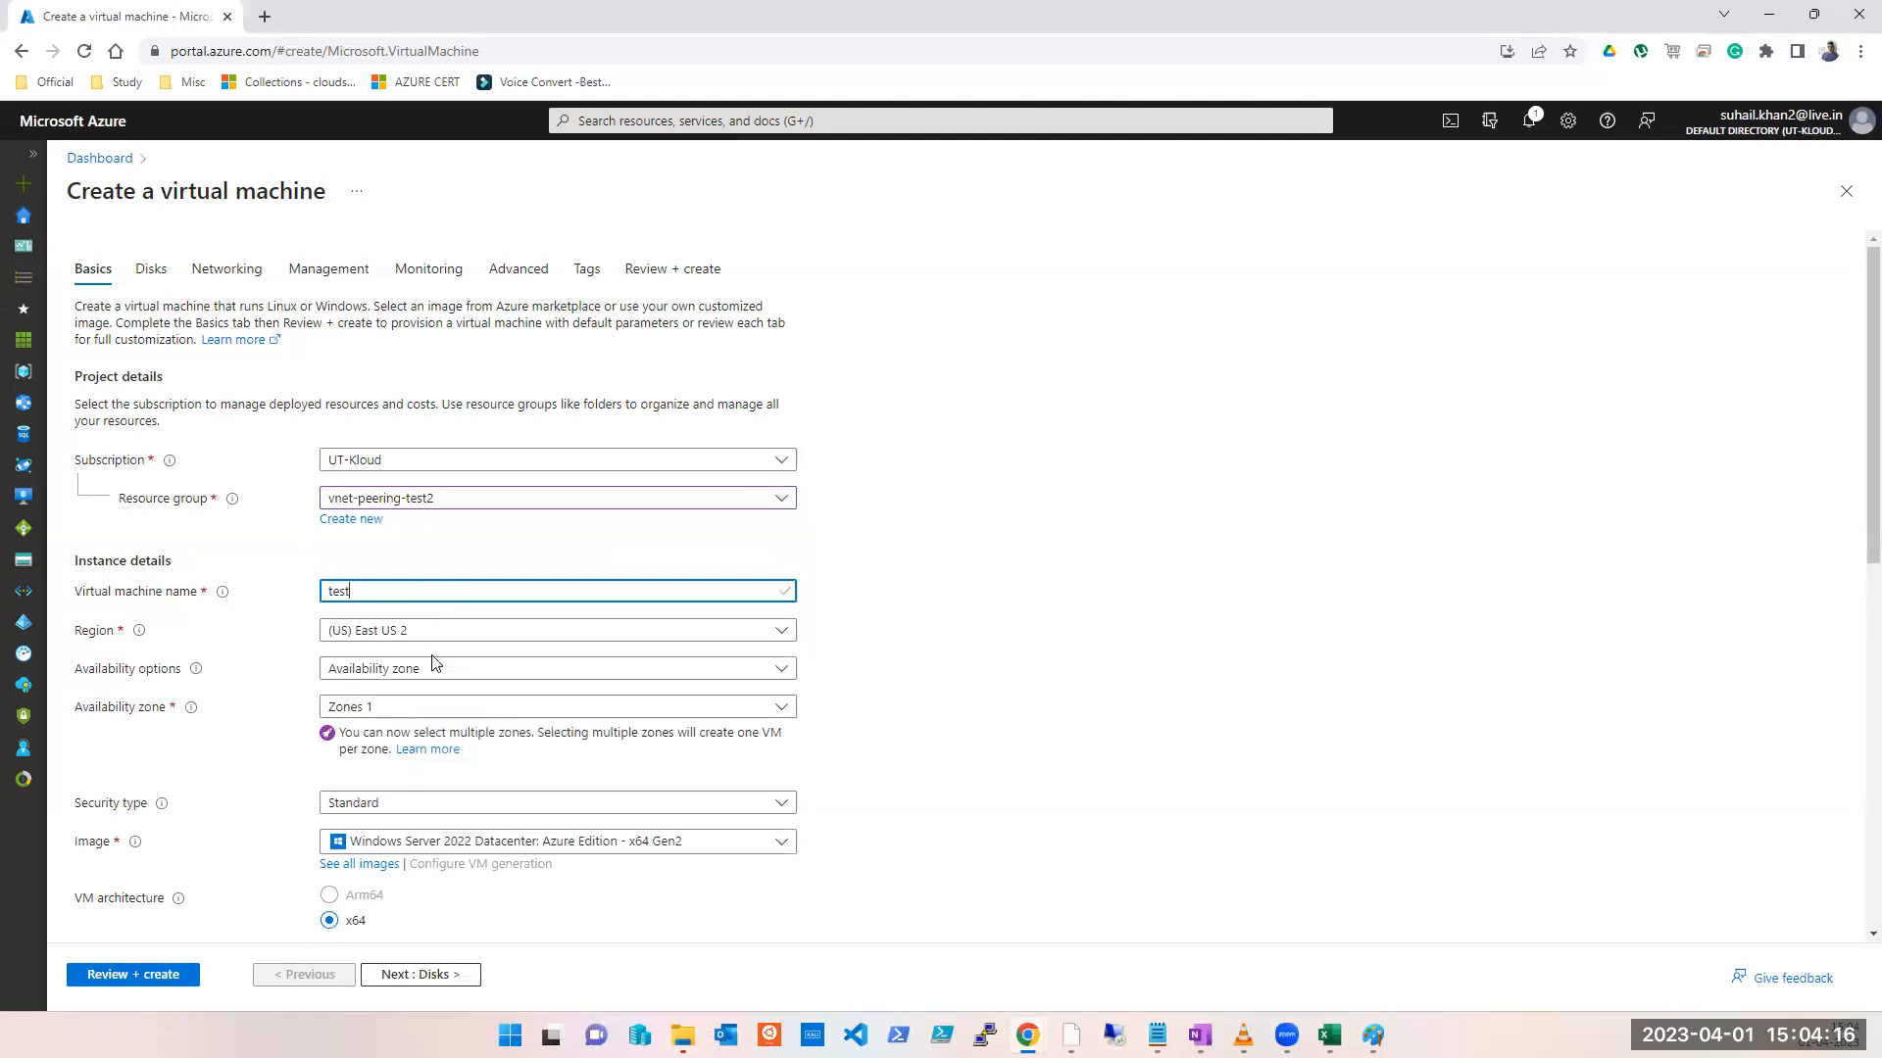
pyautogui.click(433, 667)
pyautogui.click(438, 710)
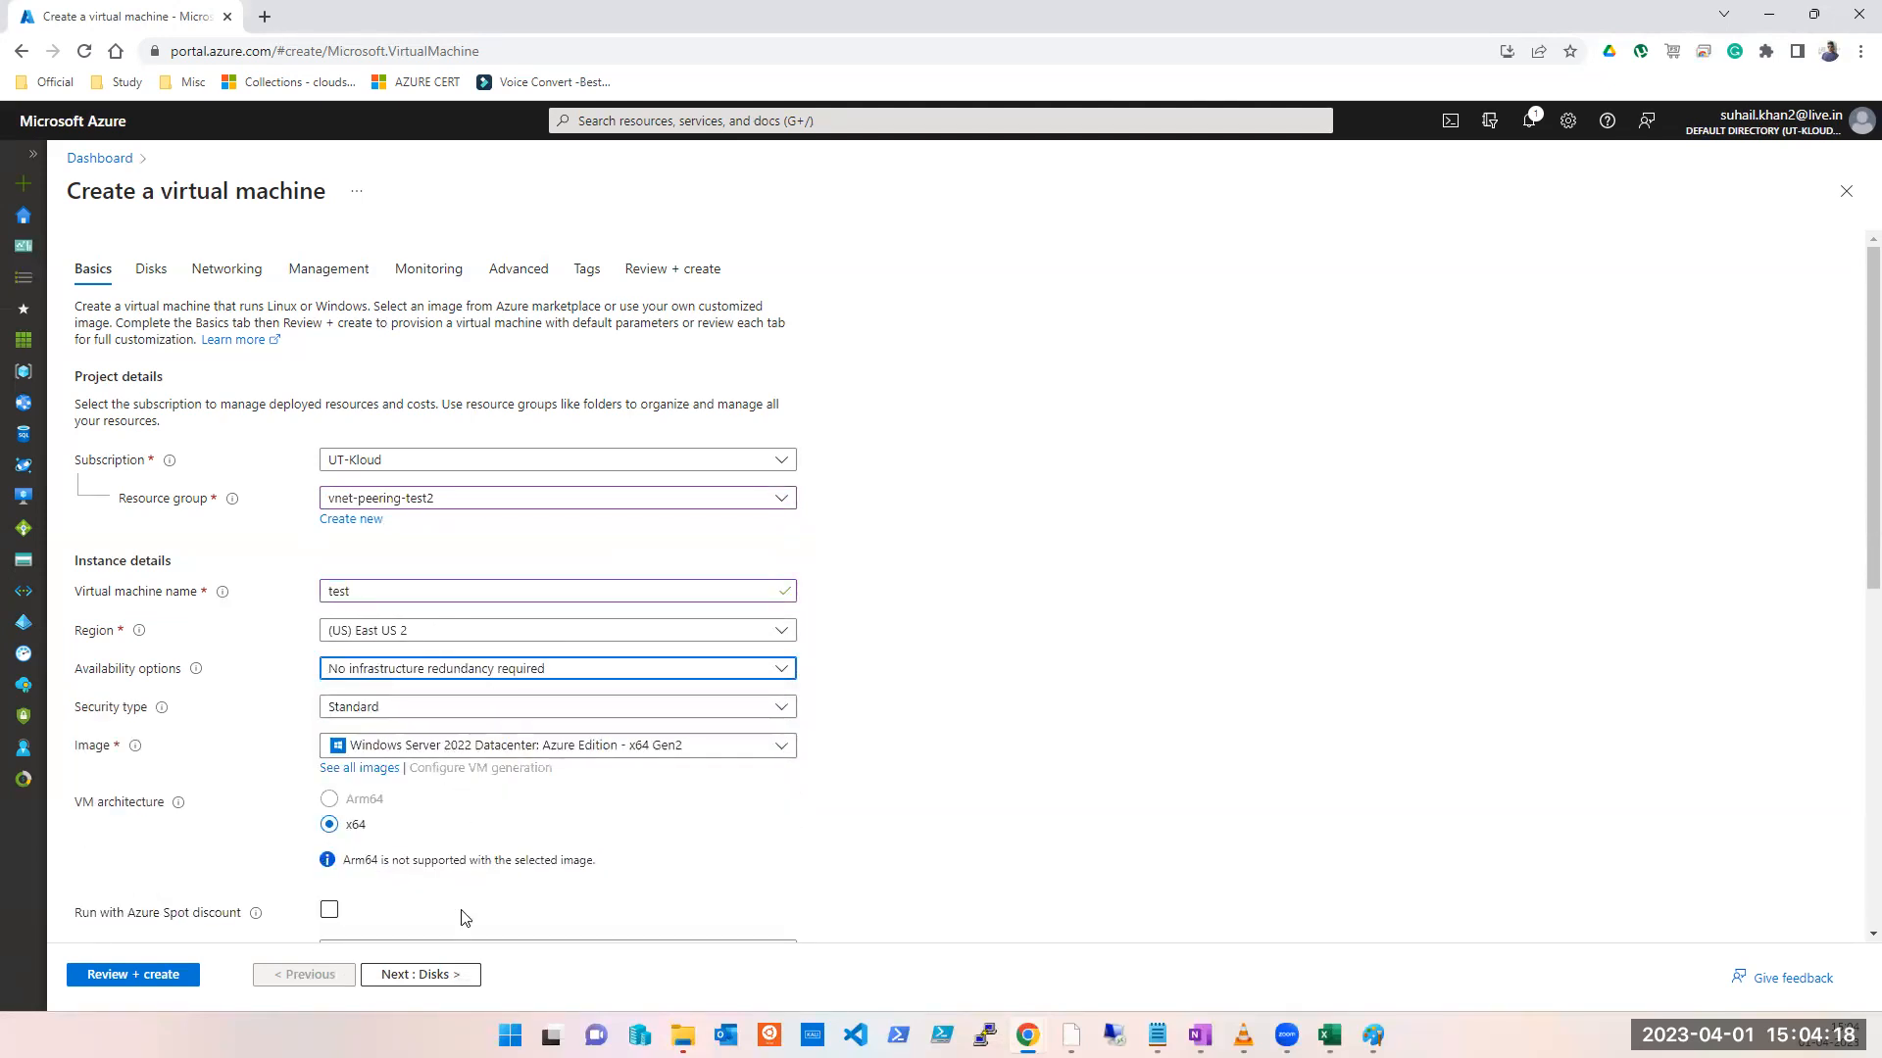
pyautogui.click(446, 977)
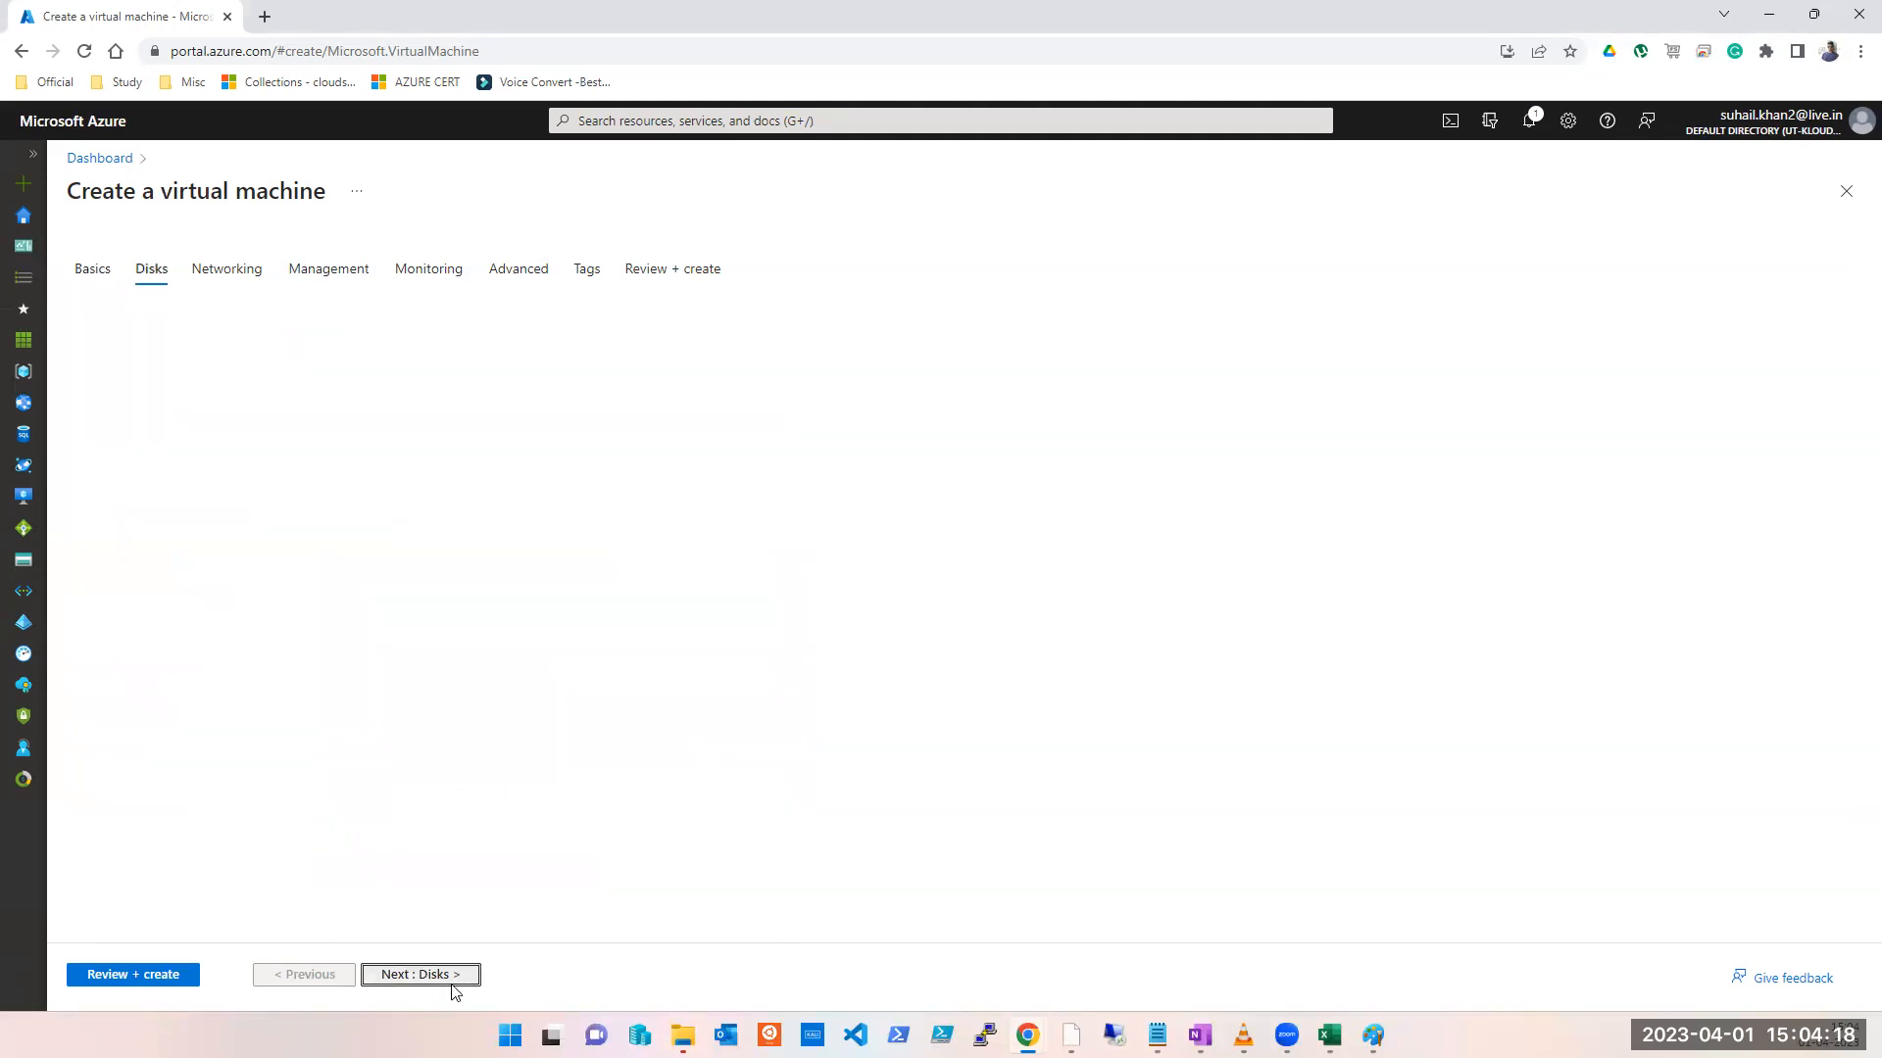
# Step: Check the Networking virtual network choices, which offer only a new test-vnet
pyautogui.click(235, 270)
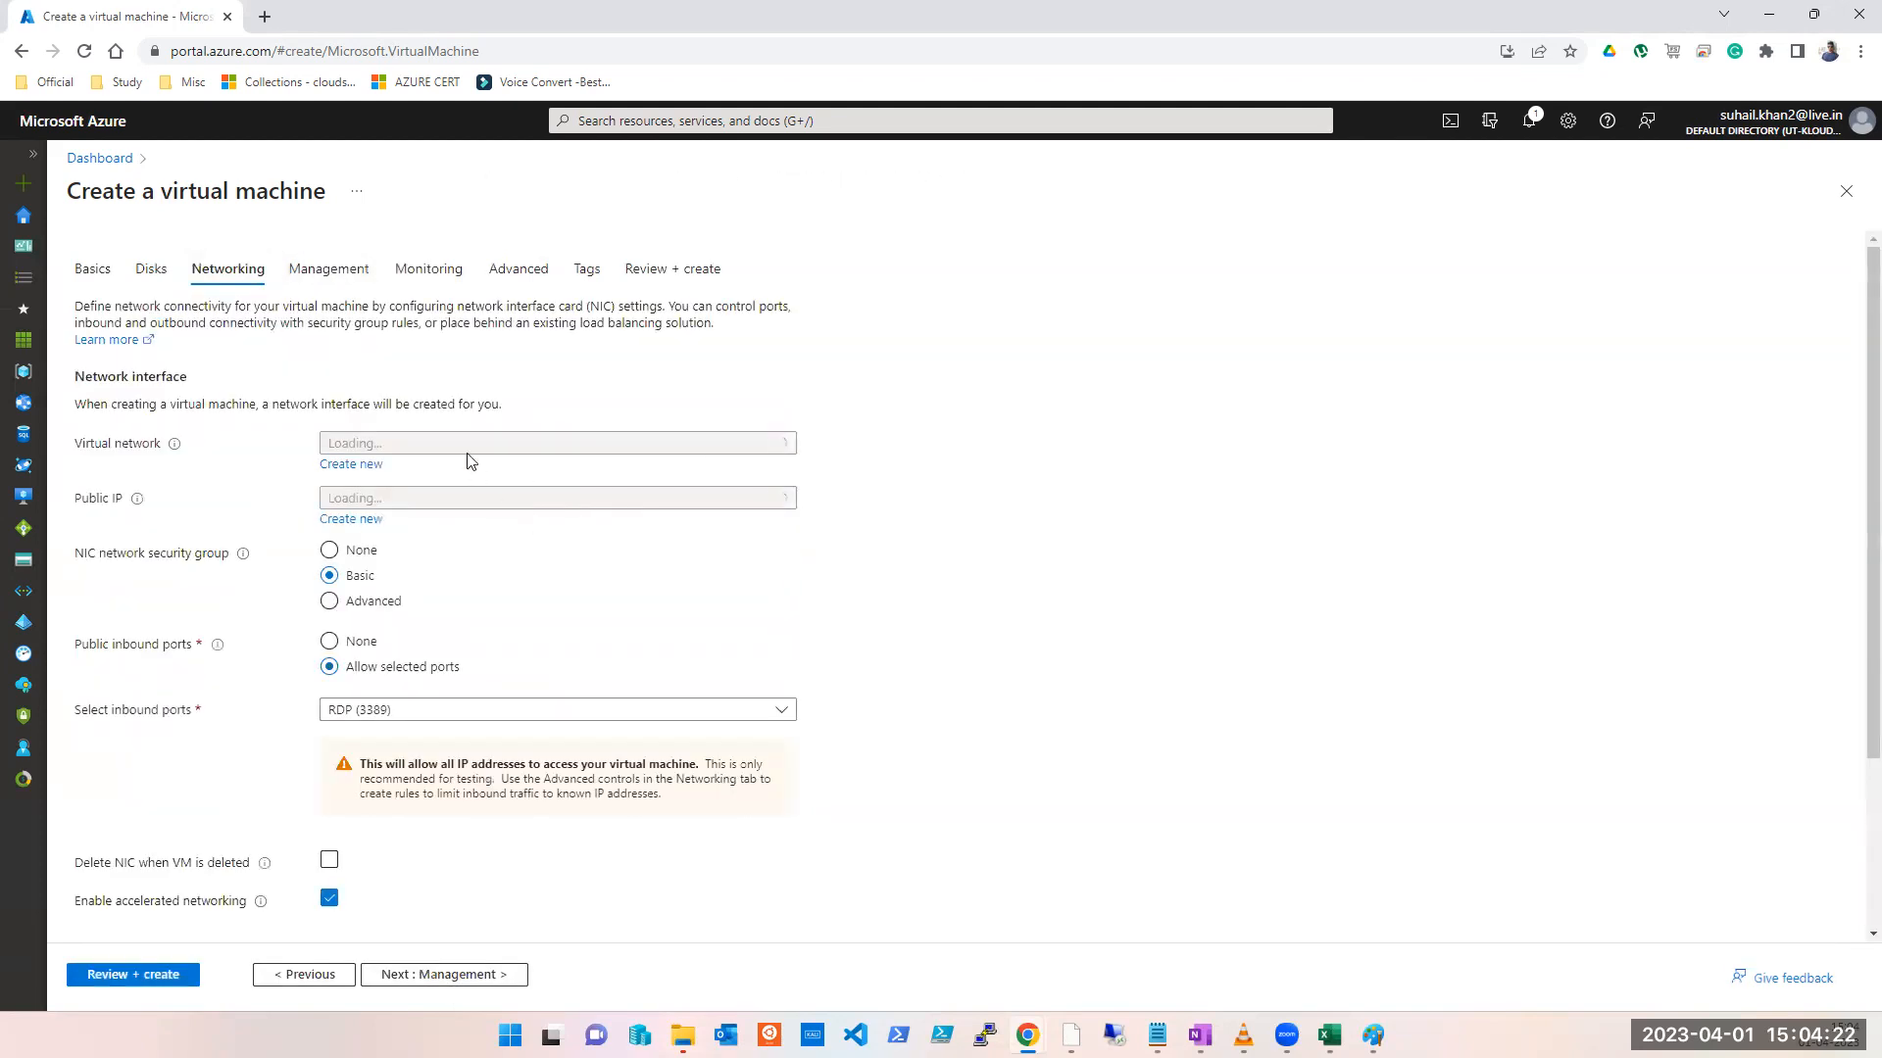
pyautogui.click(463, 446)
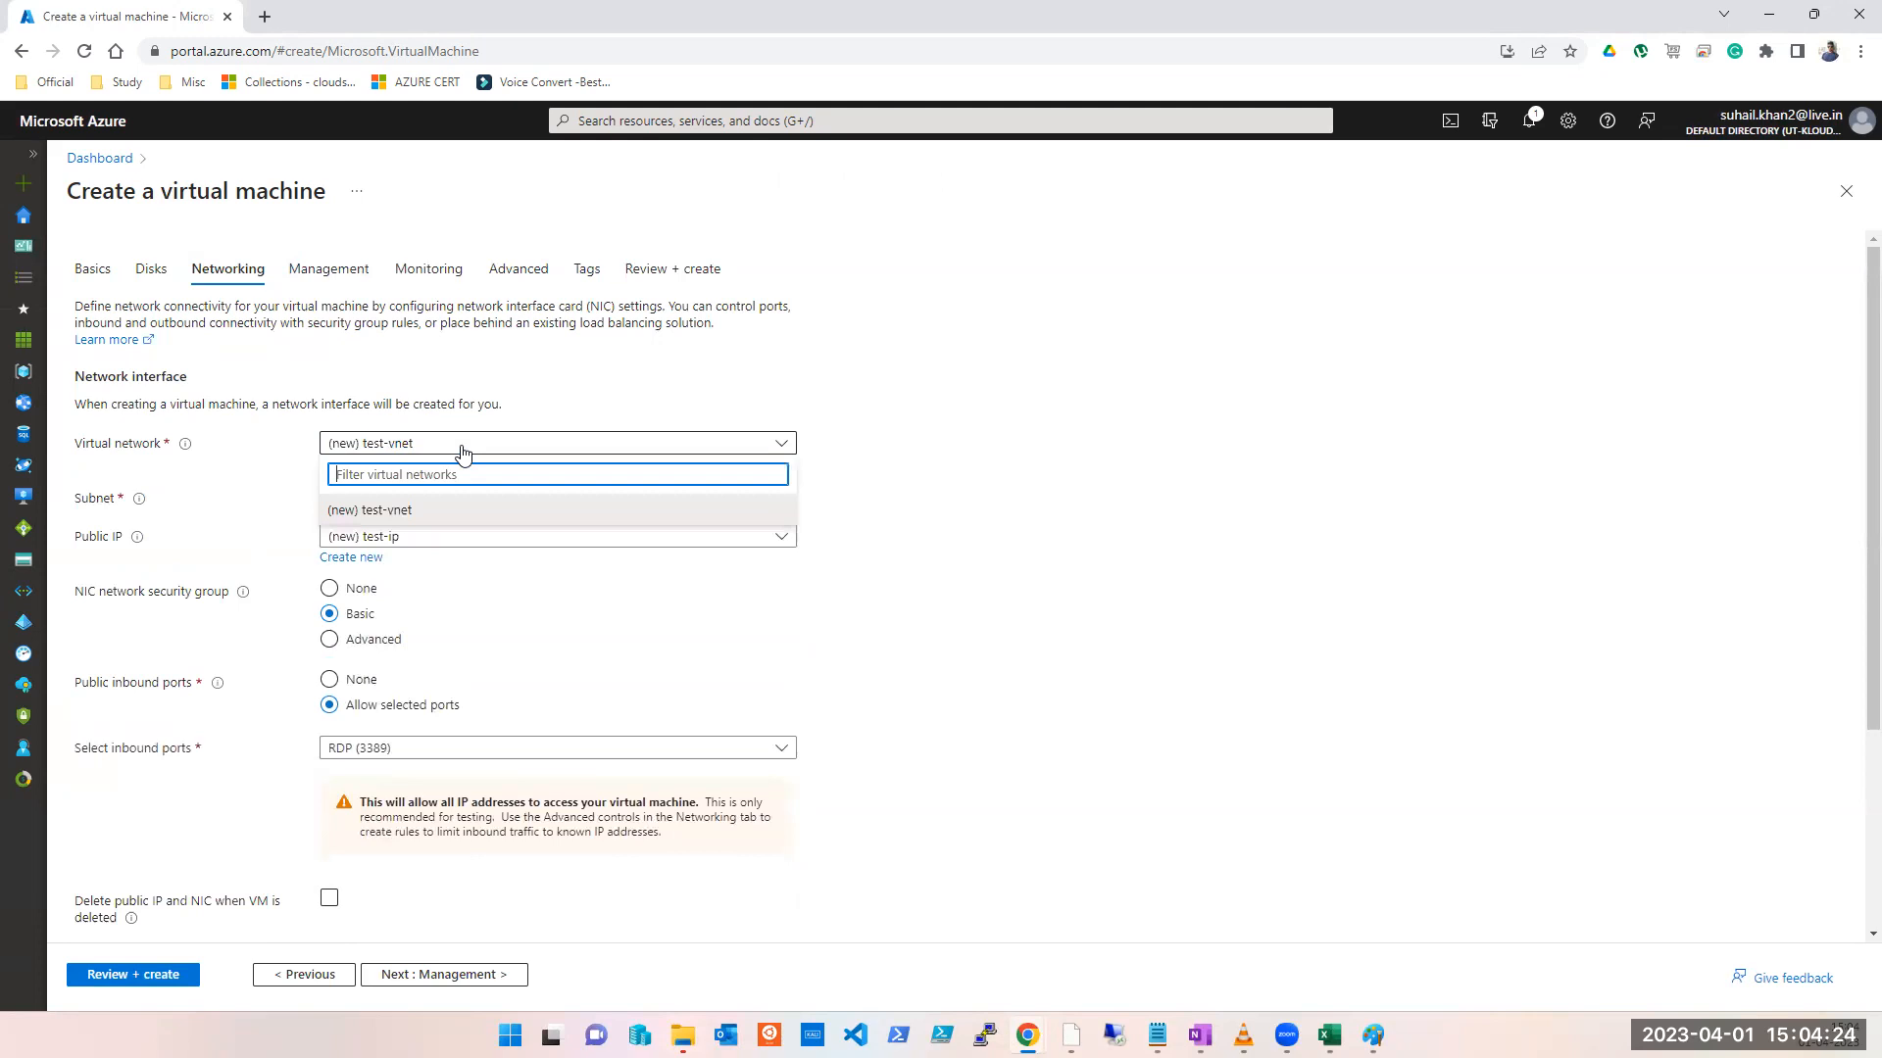
pyautogui.click(467, 449)
pyautogui.click(473, 451)
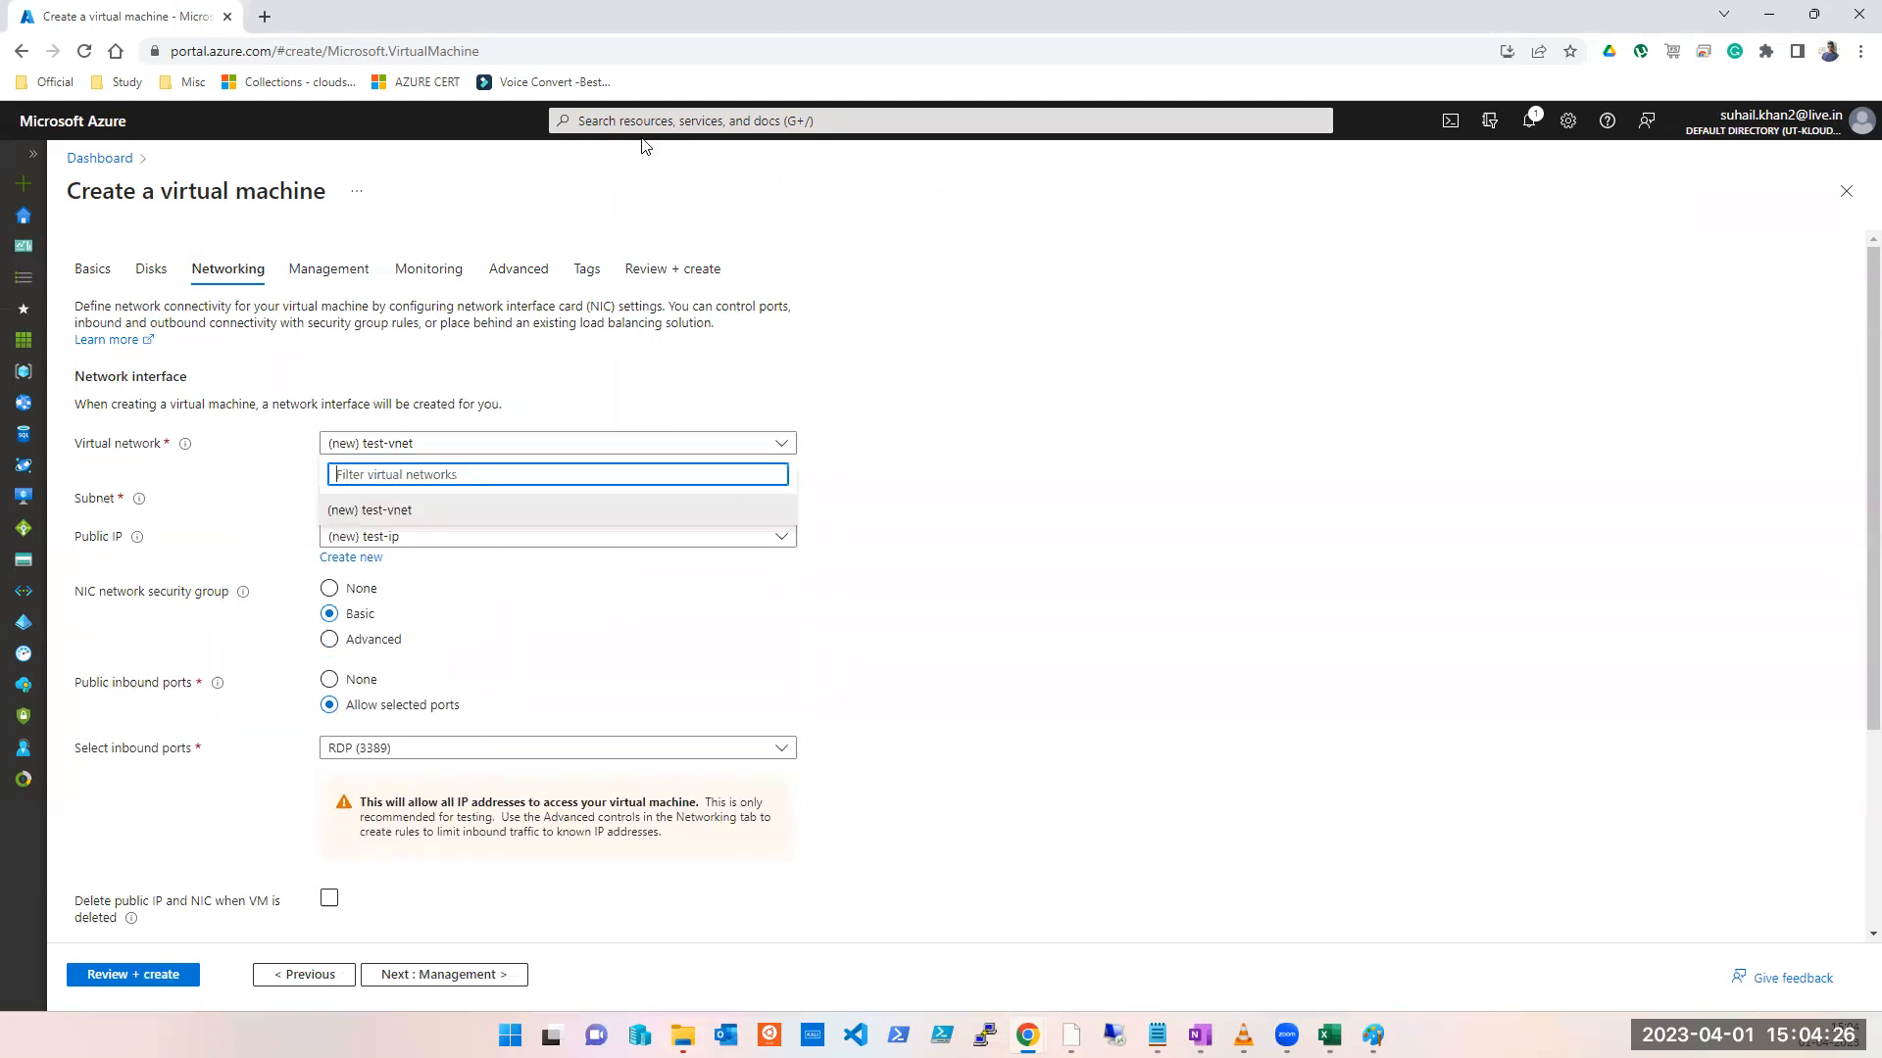
pyautogui.click(603, 43)
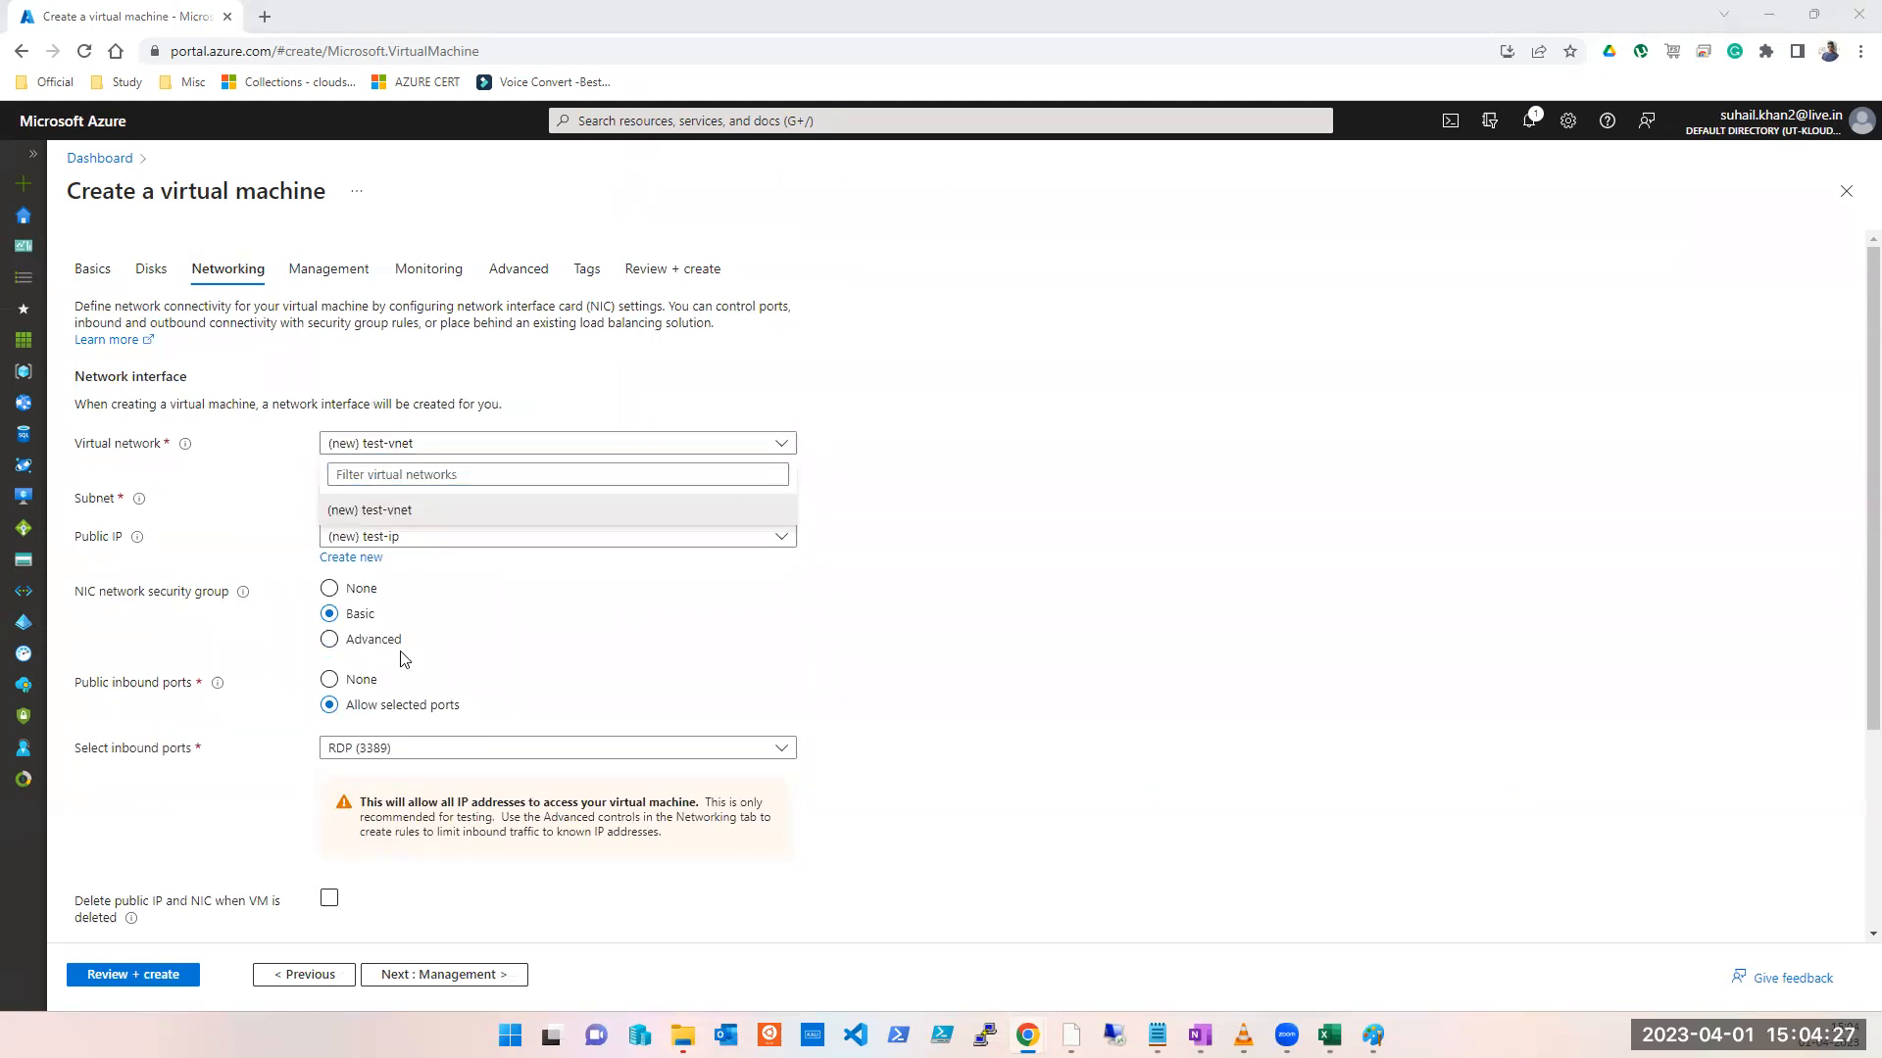
pyautogui.click(926, 545)
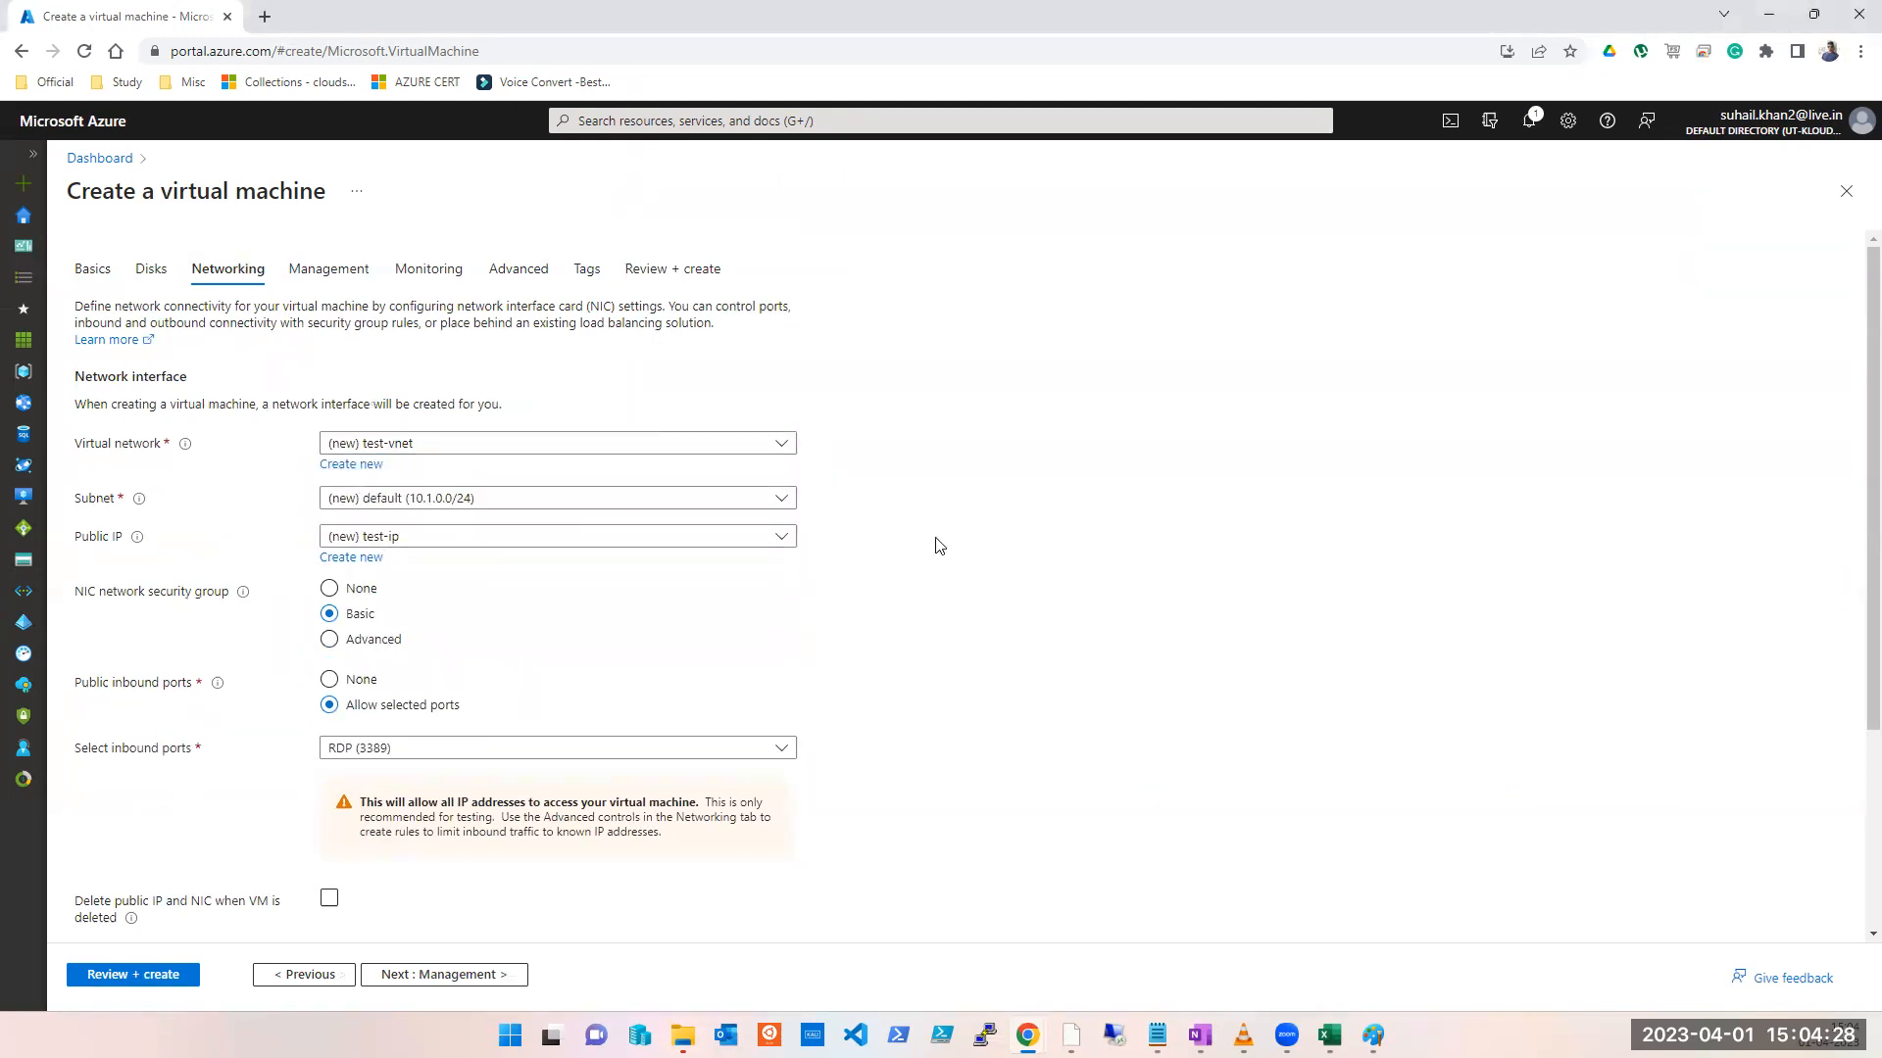
pyautogui.click(514, 452)
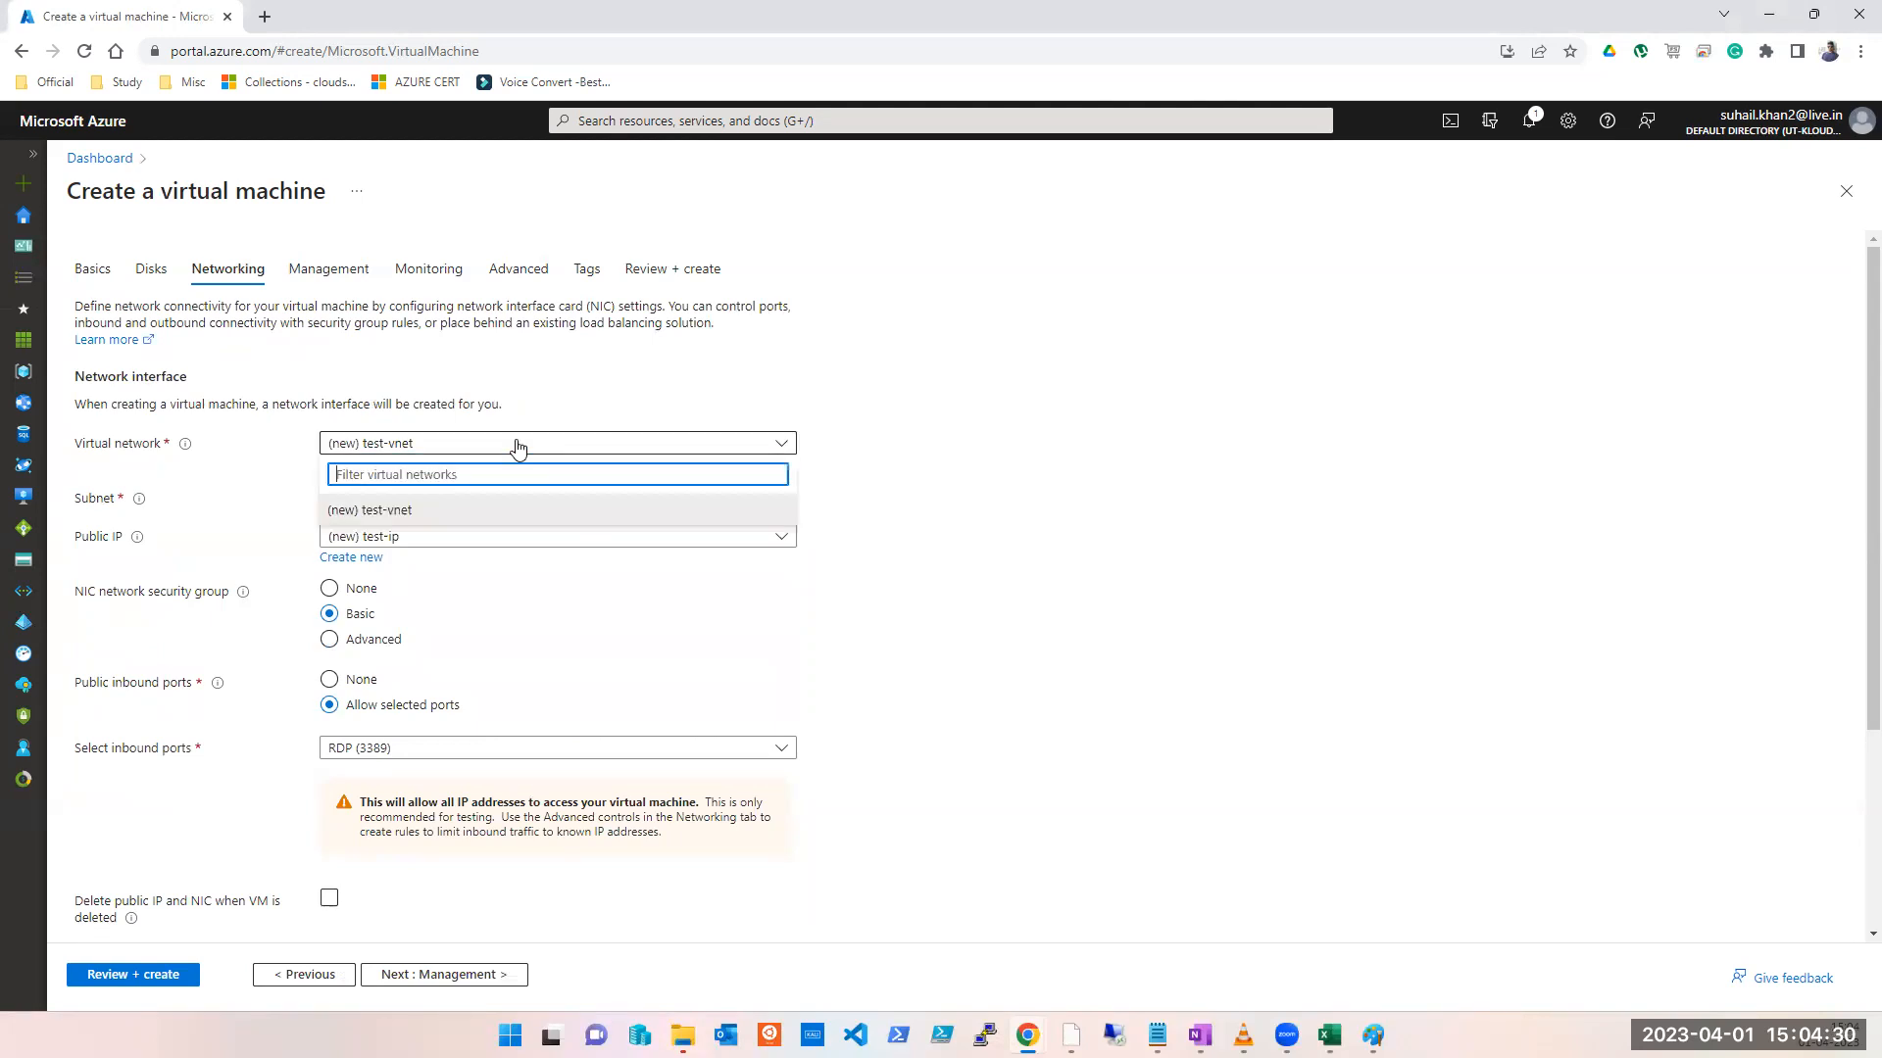
pyautogui.click(597, 124)
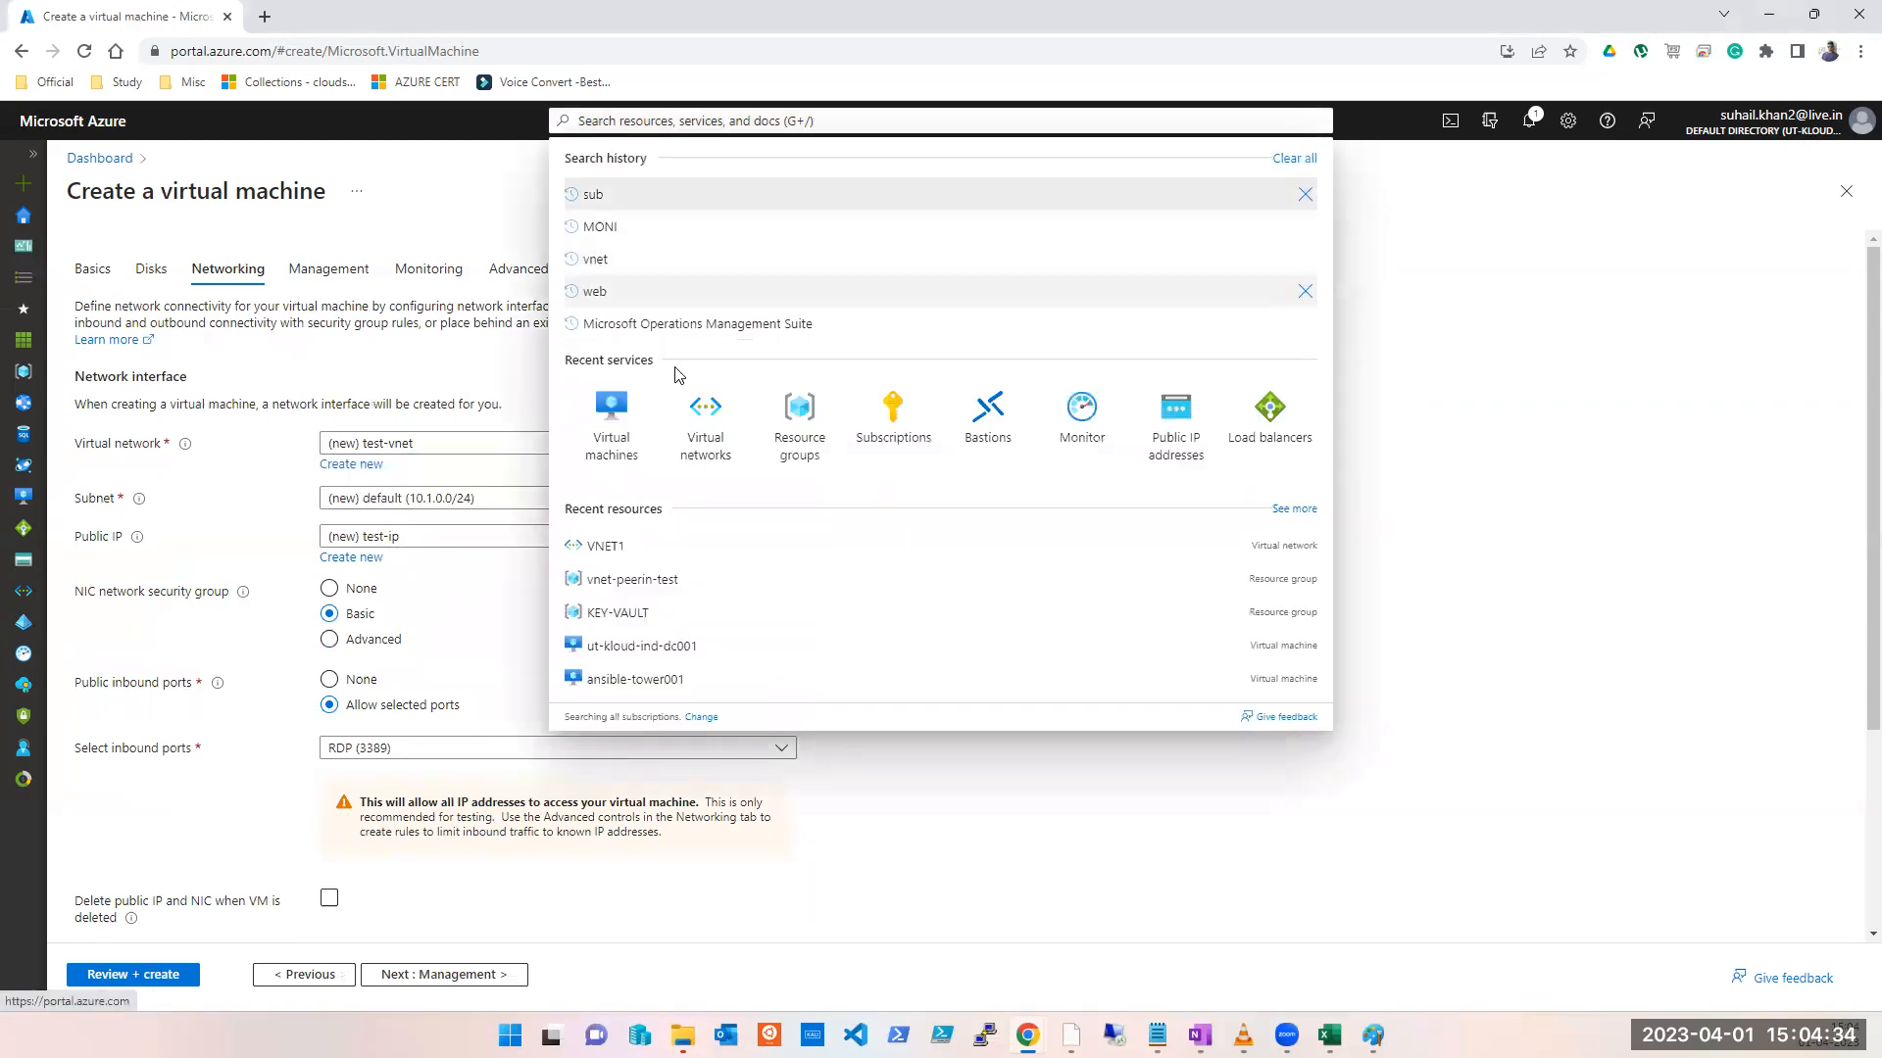
# Step: Discard the VM form, refresh the virtual networks list, and start a new Azure VM
pyautogui.click(704, 420)
pyautogui.click(1027, 164)
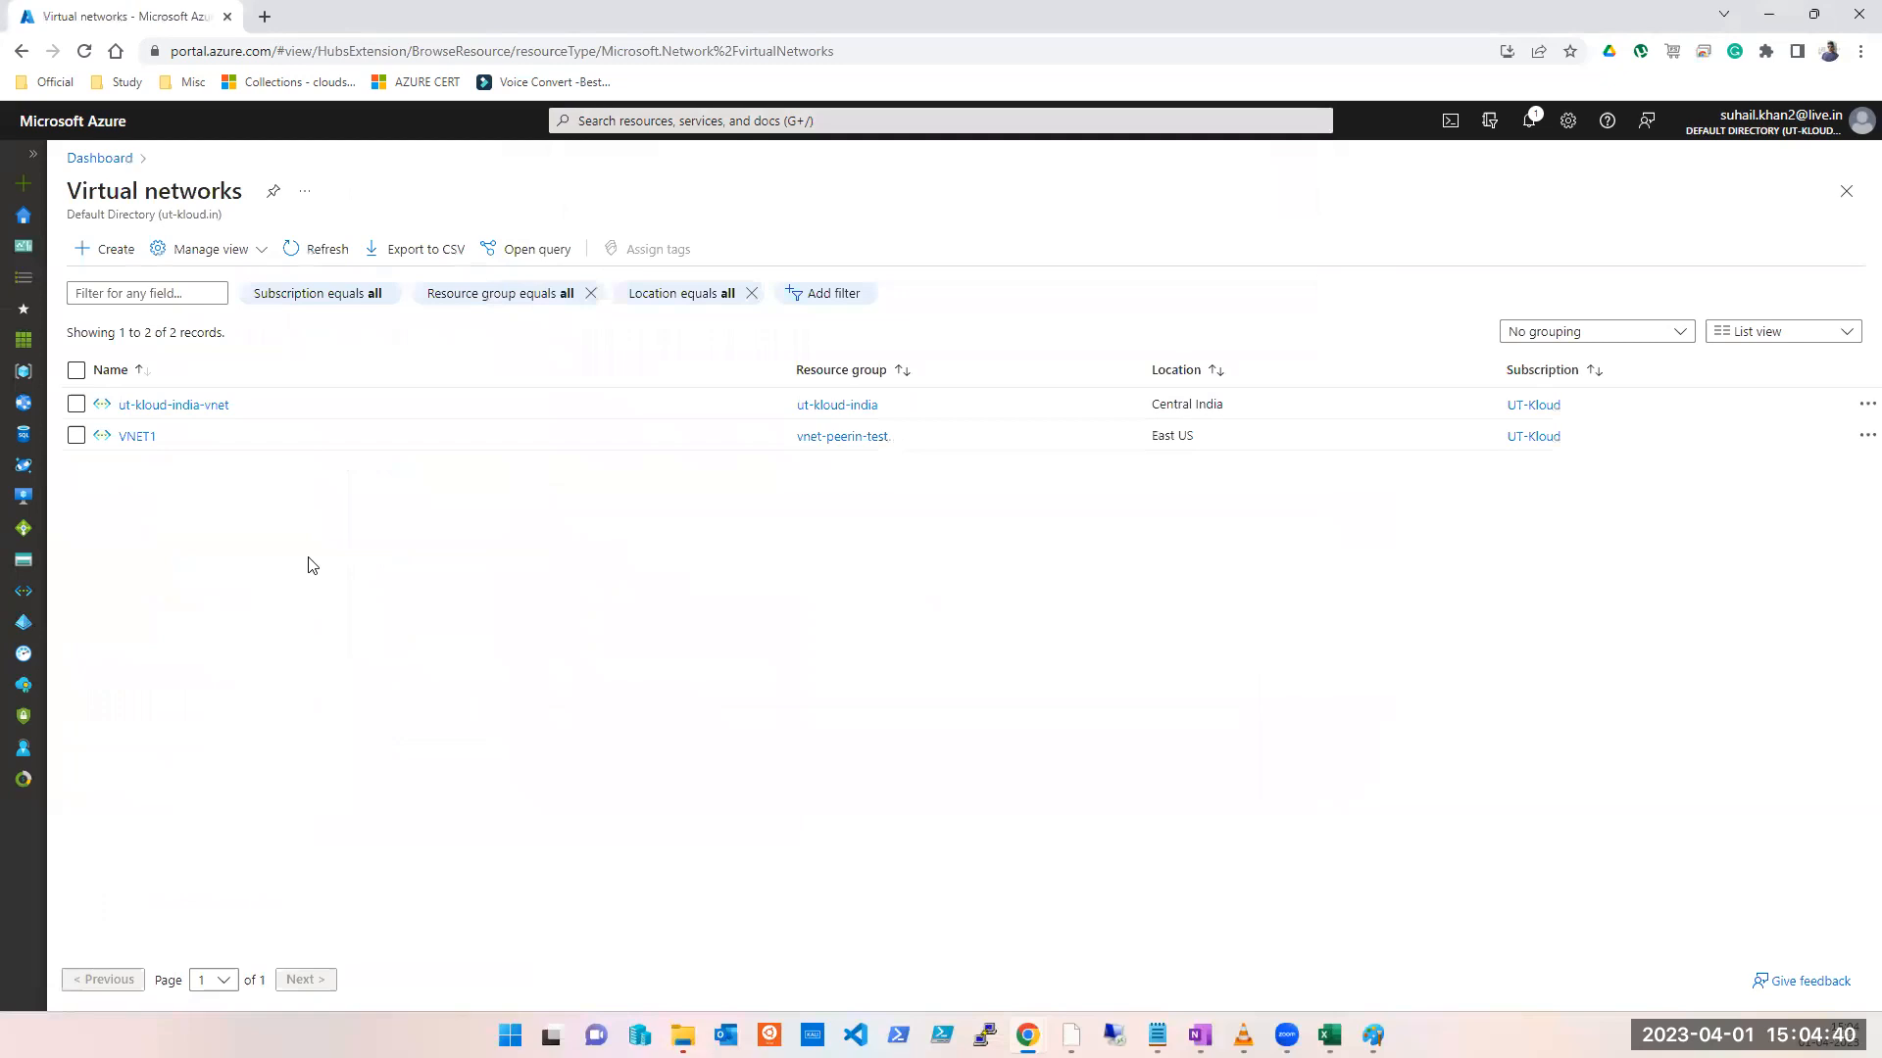
pyautogui.click(313, 251)
pyautogui.click(686, 120)
pyautogui.click(707, 441)
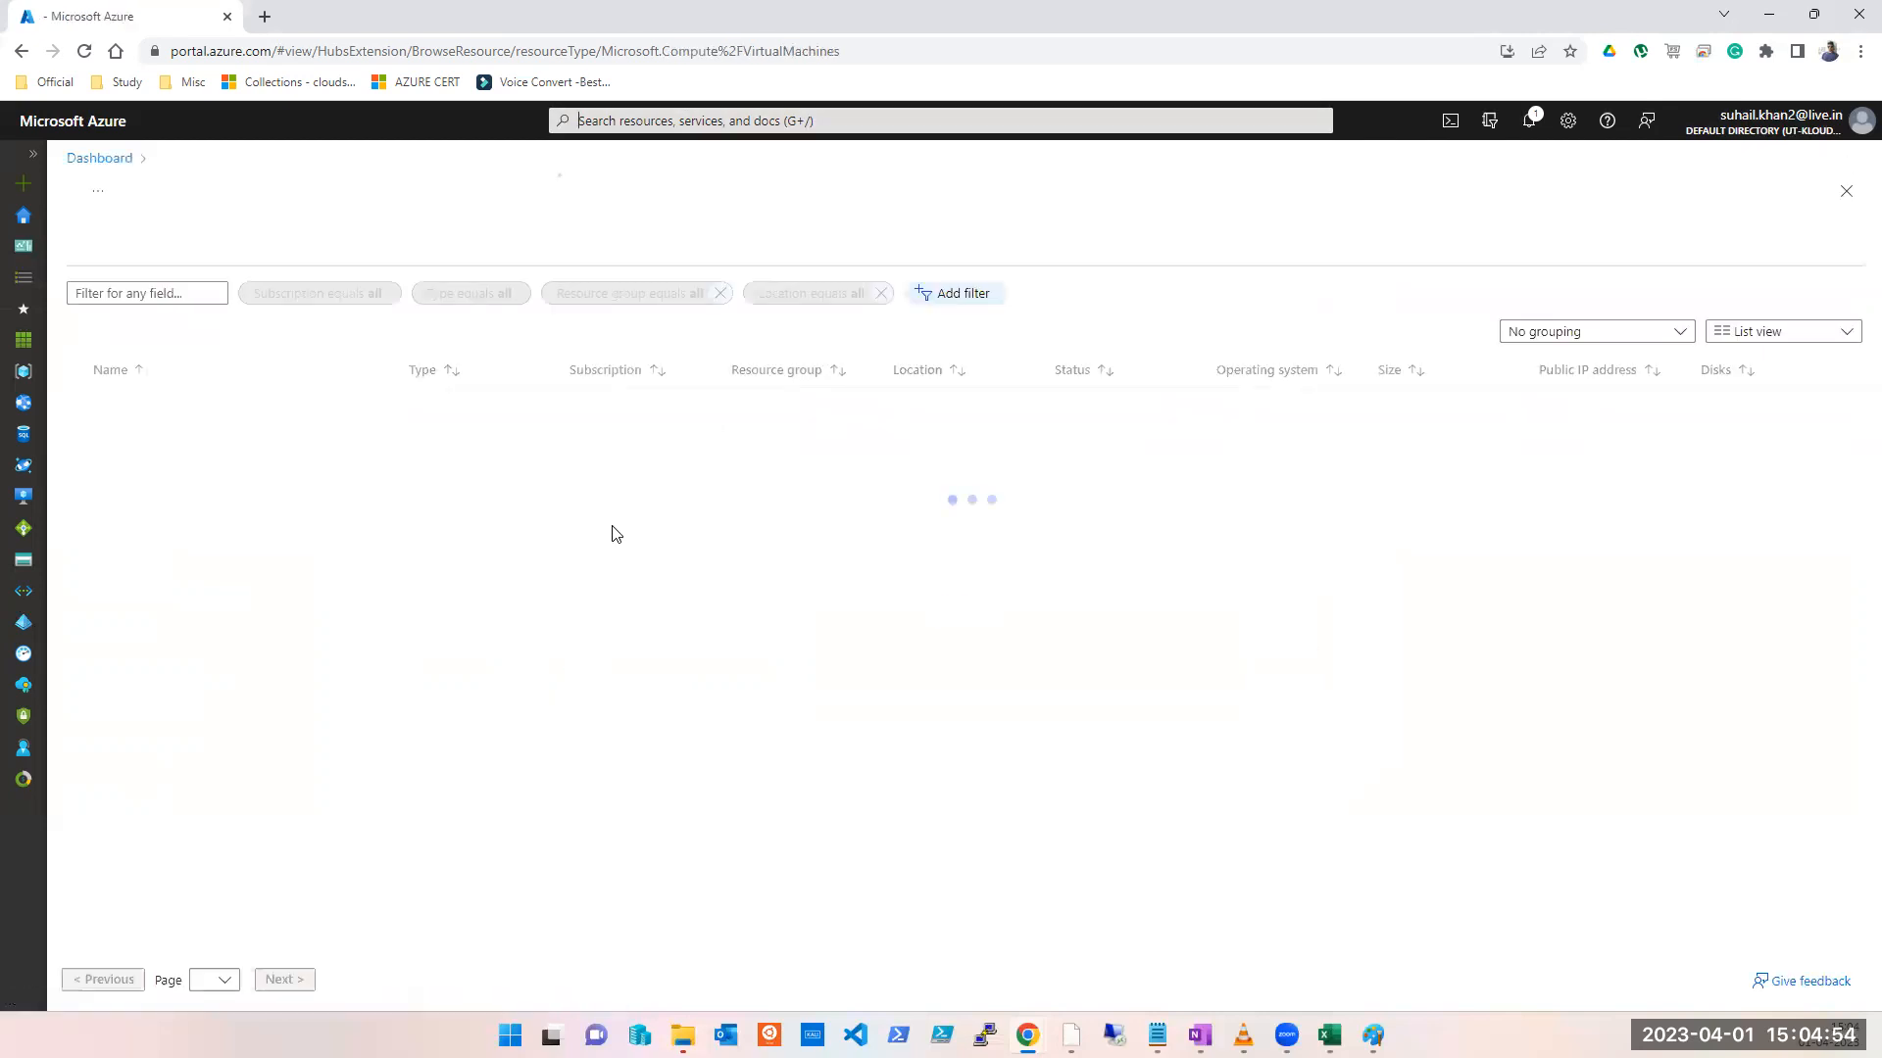
pyautogui.click(117, 251)
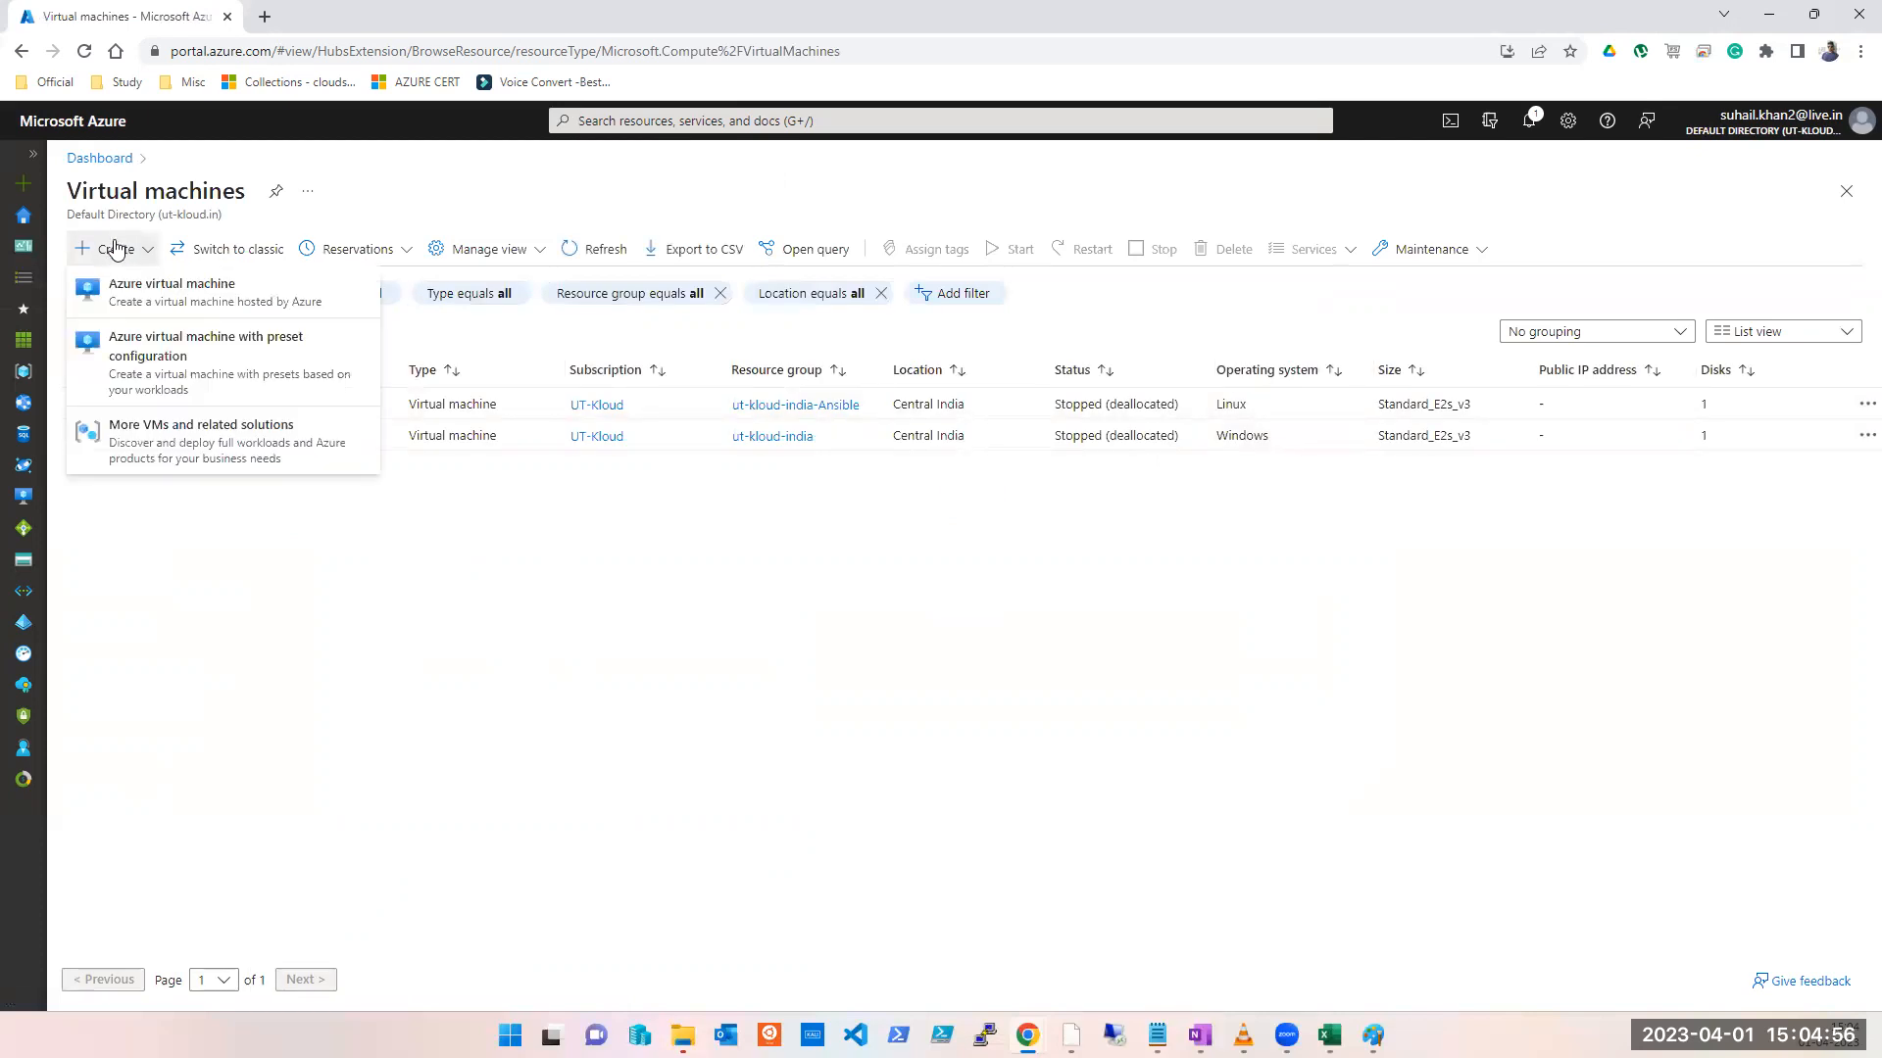
pyautogui.click(124, 299)
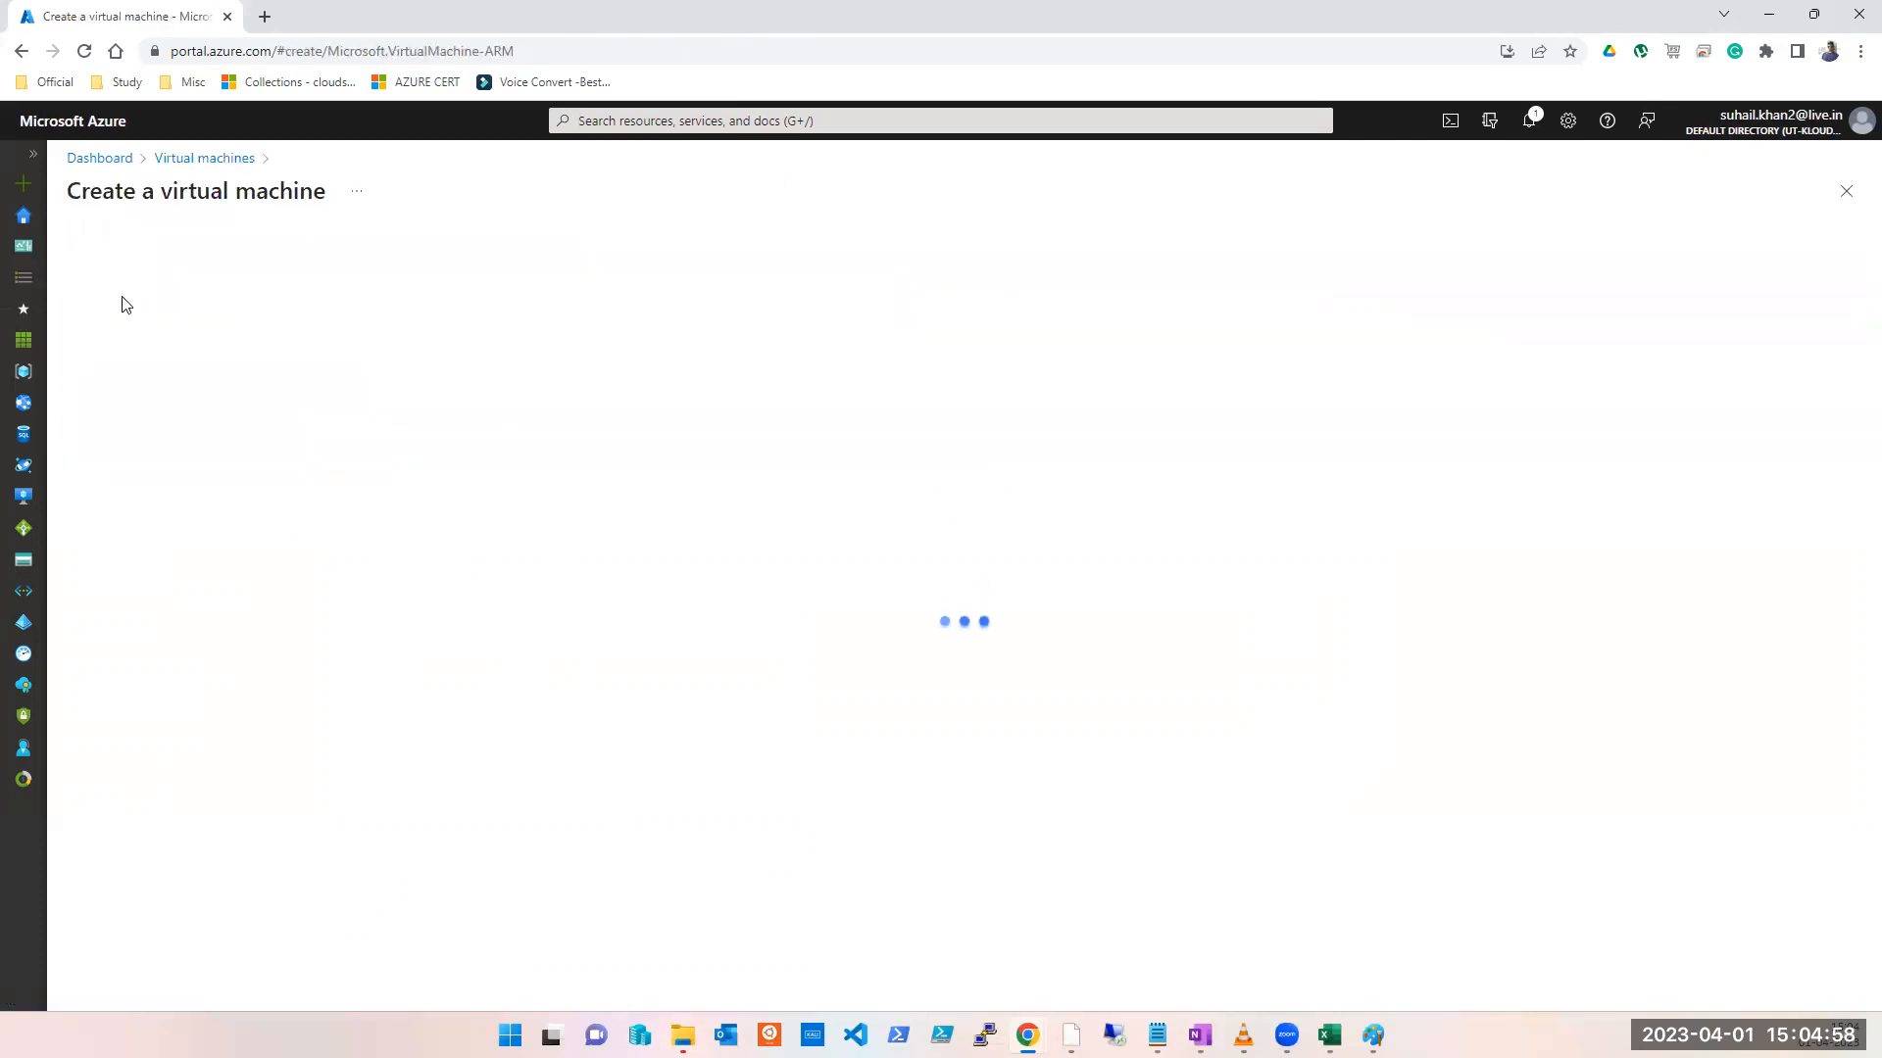
# Step: Set subscription UT-Kloud, resource group vnet-peering-test2, and region (US) East US
pyautogui.click(415, 642)
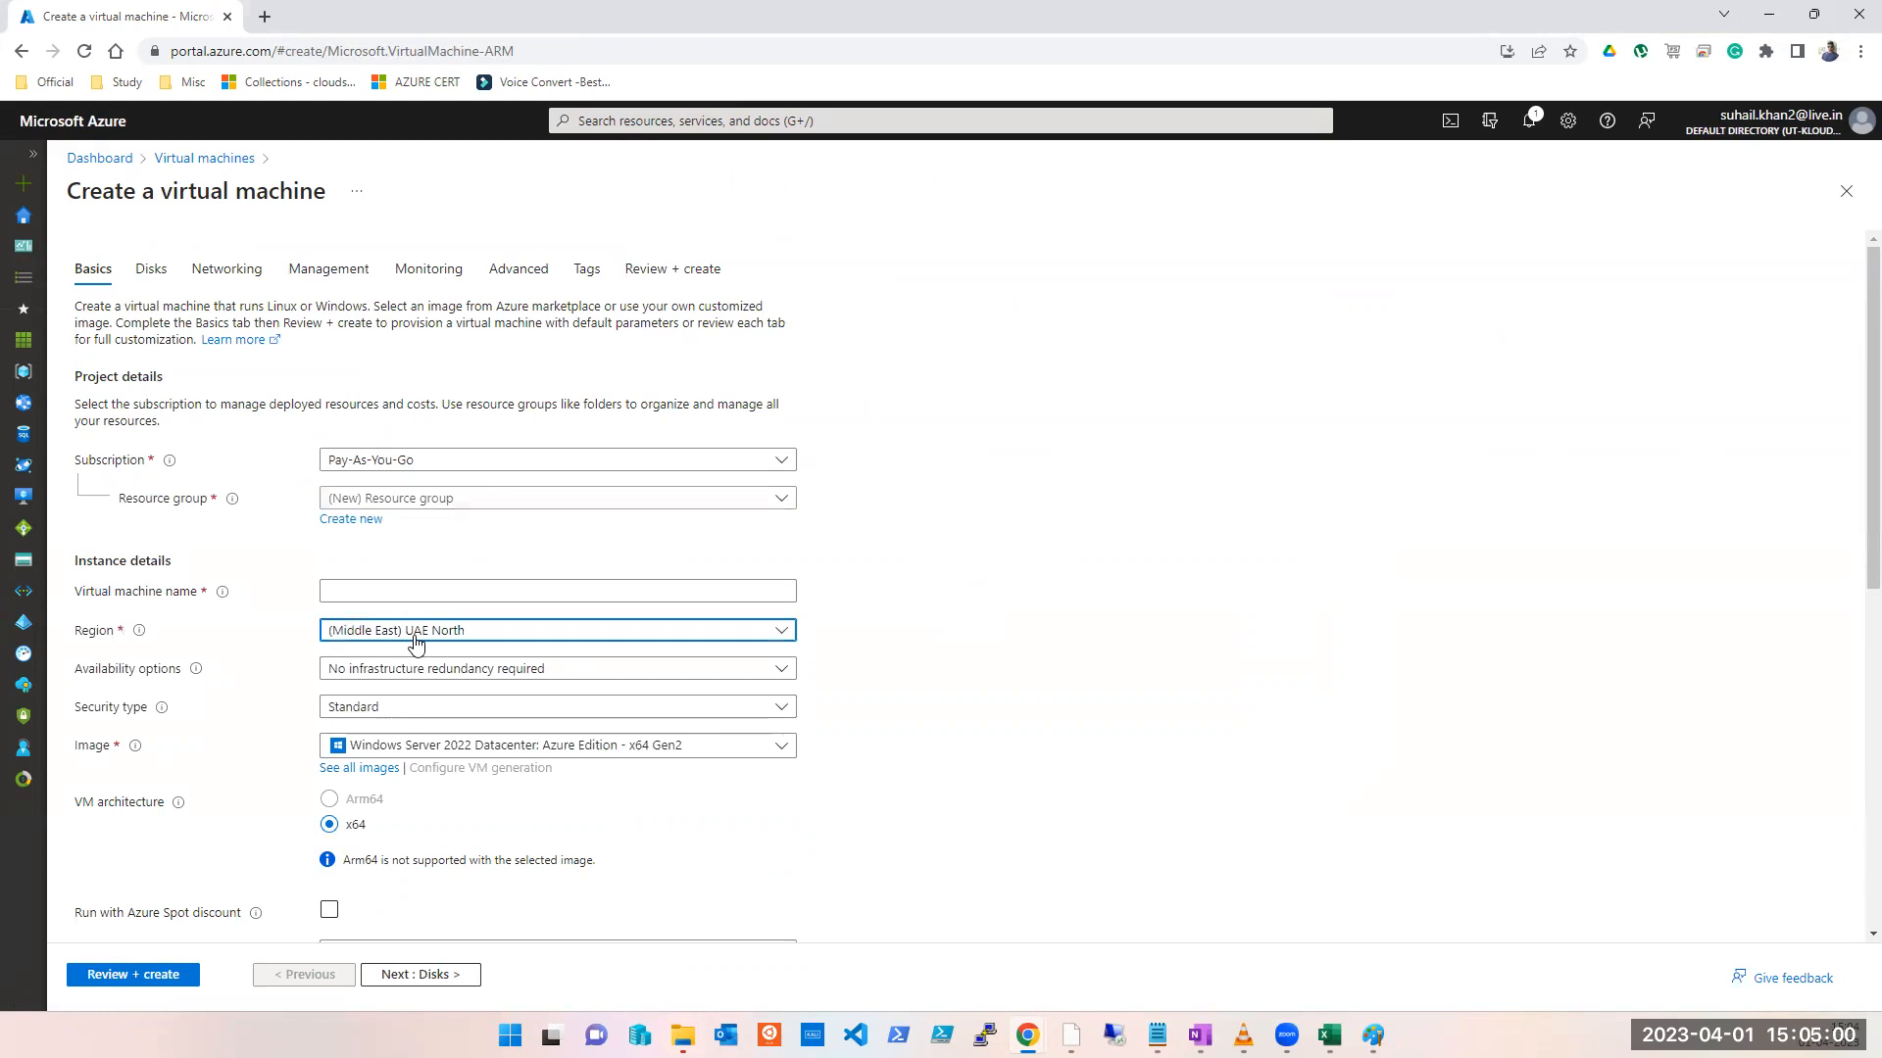
pyautogui.write('eas')
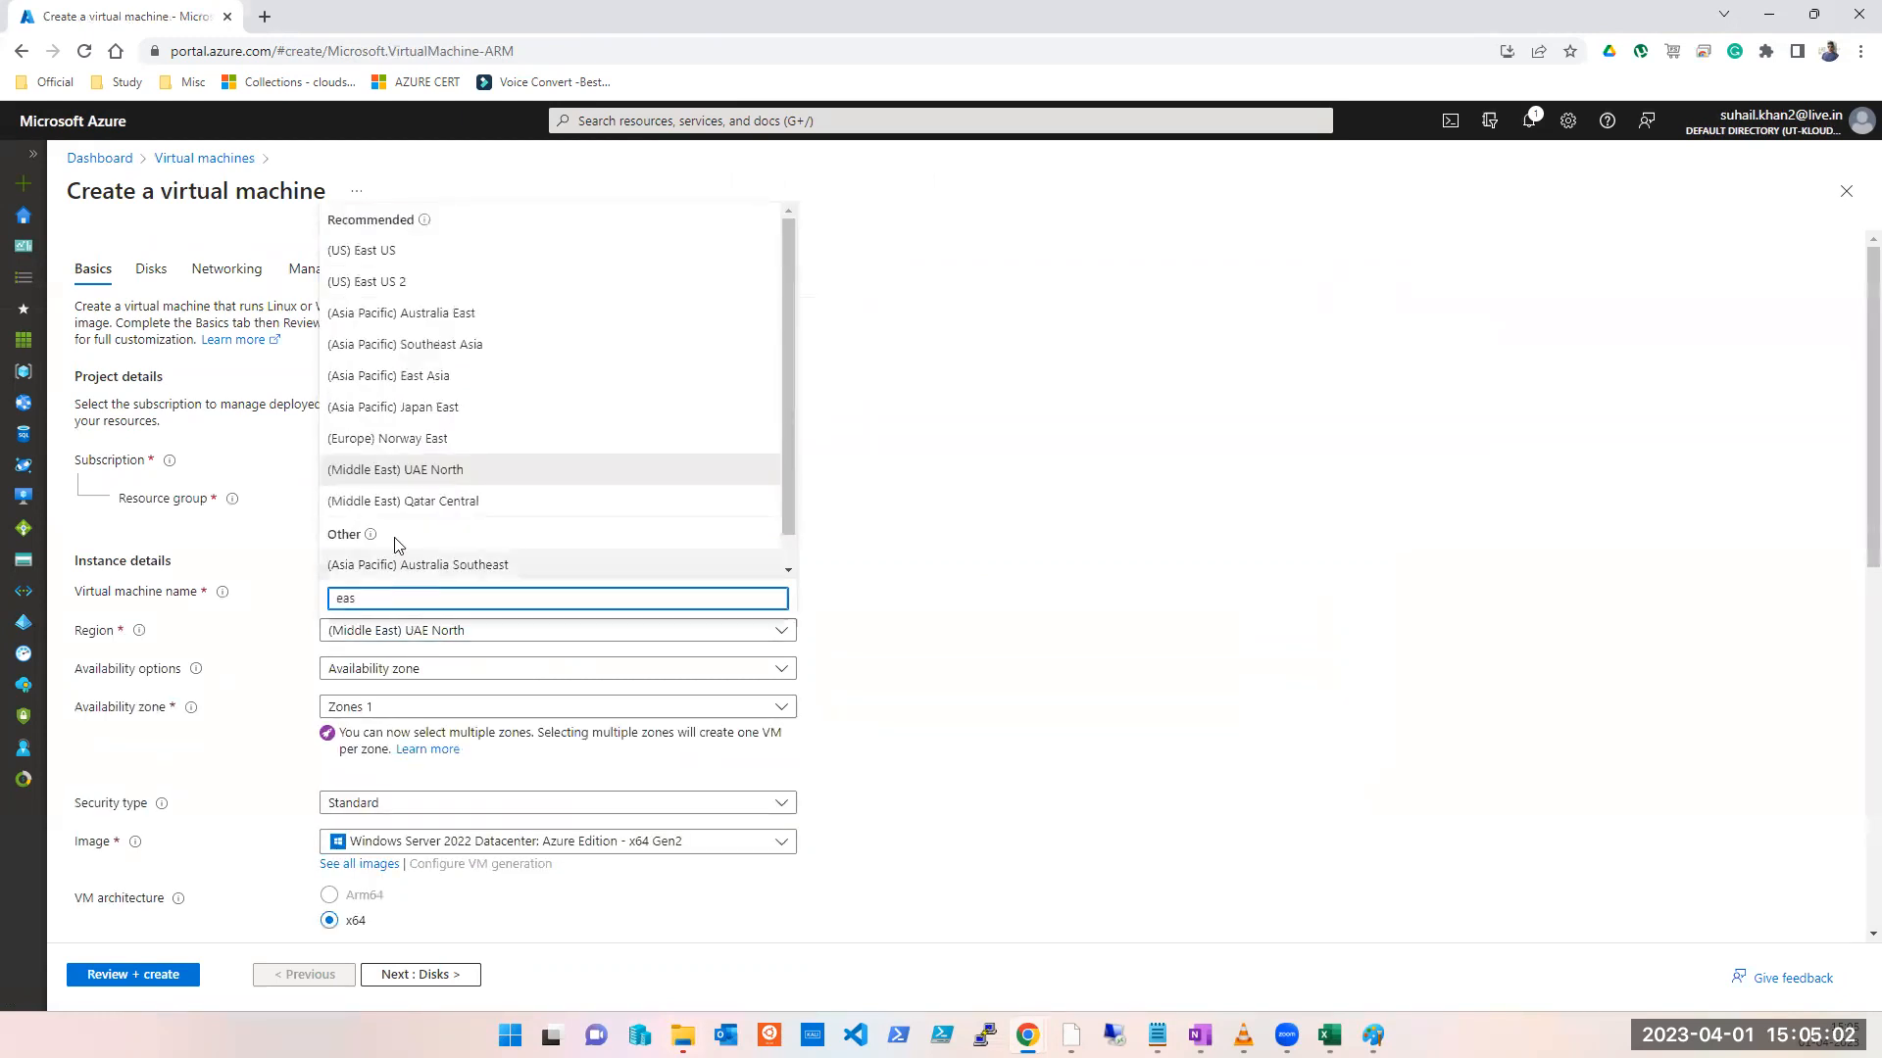
pyautogui.click(398, 254)
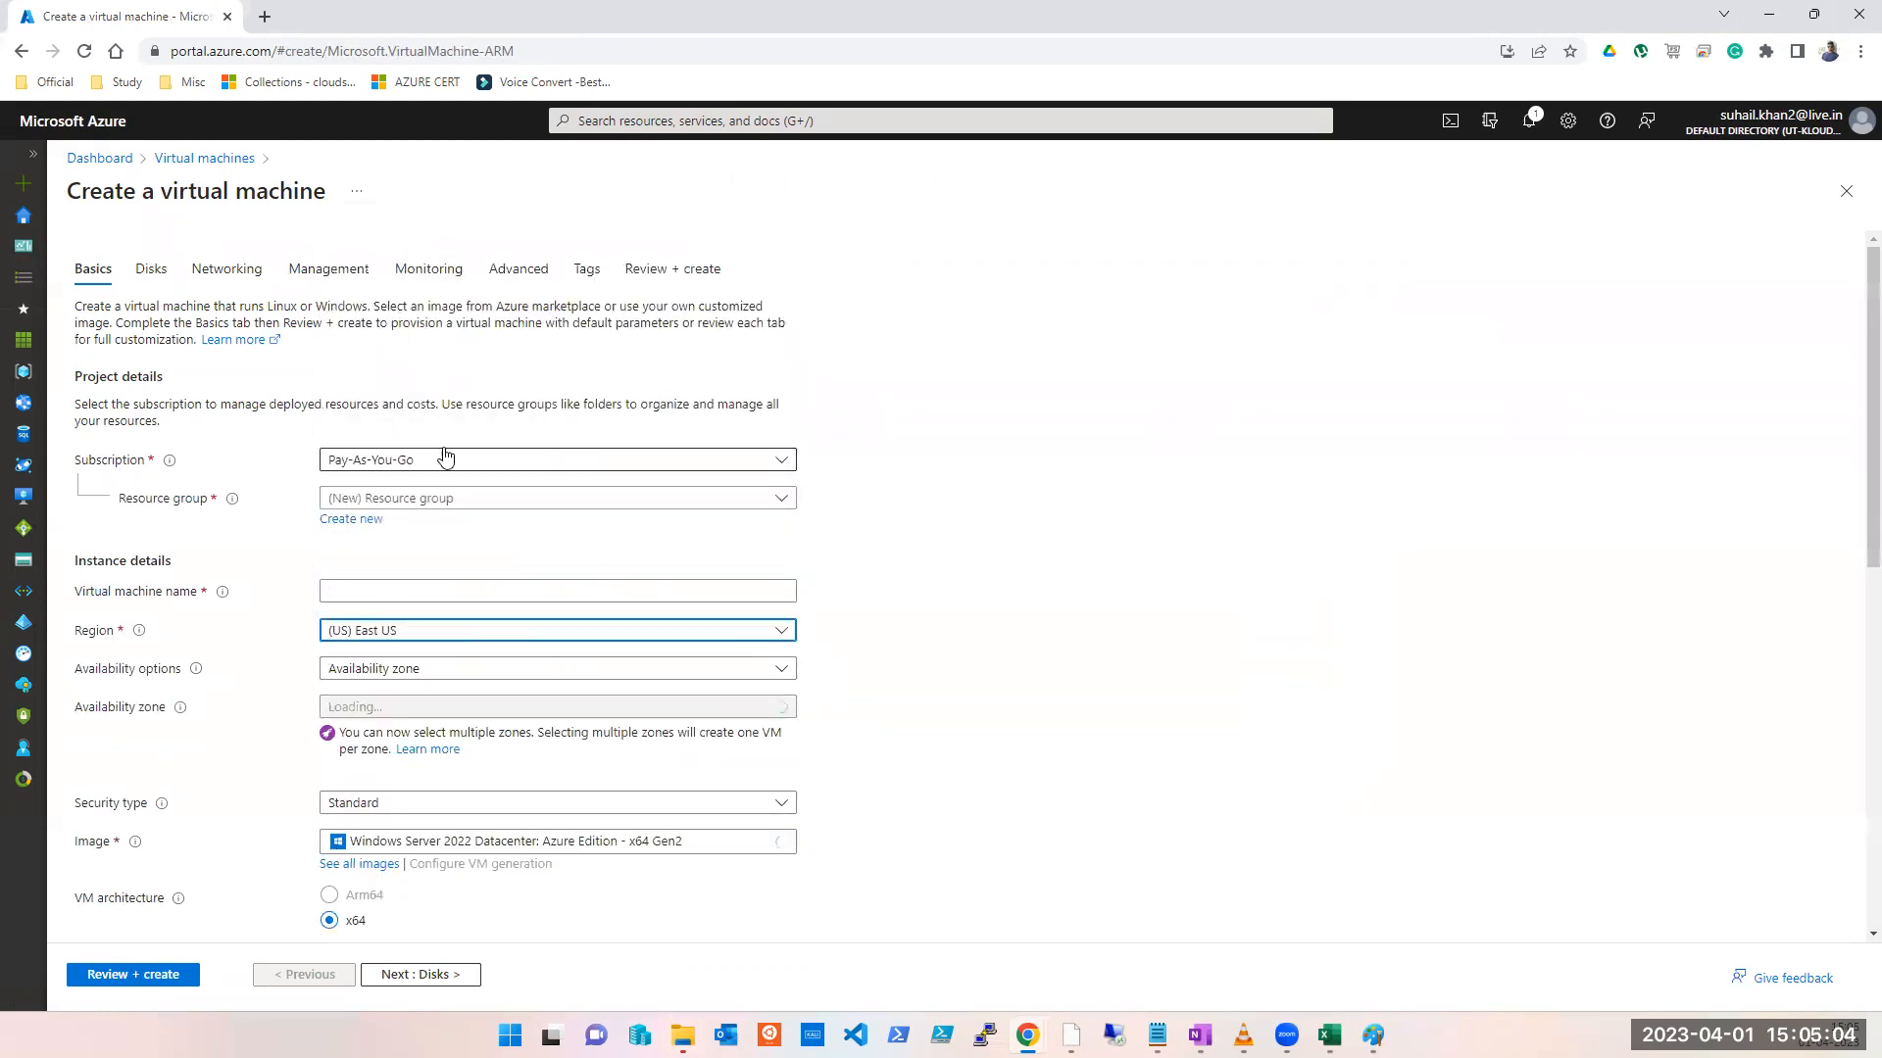
pyautogui.click(411, 461)
pyautogui.click(388, 560)
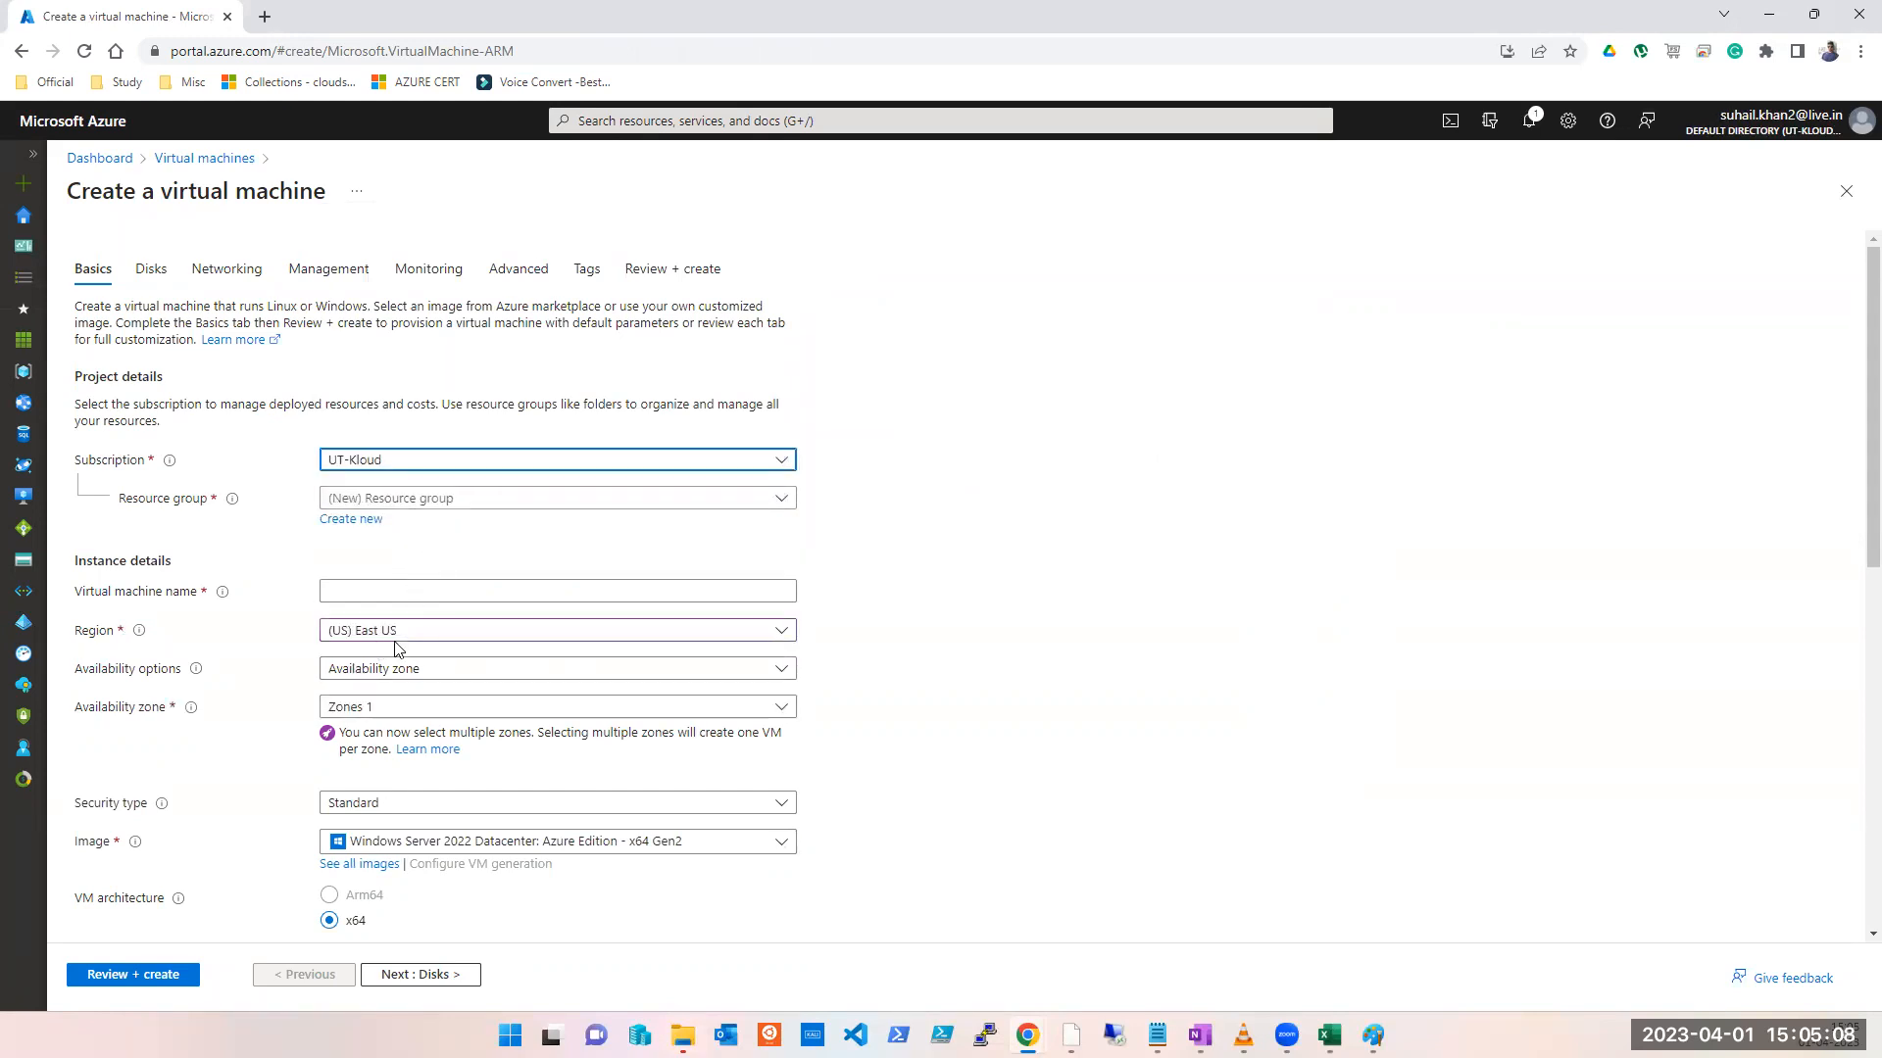
pyautogui.click(388, 498)
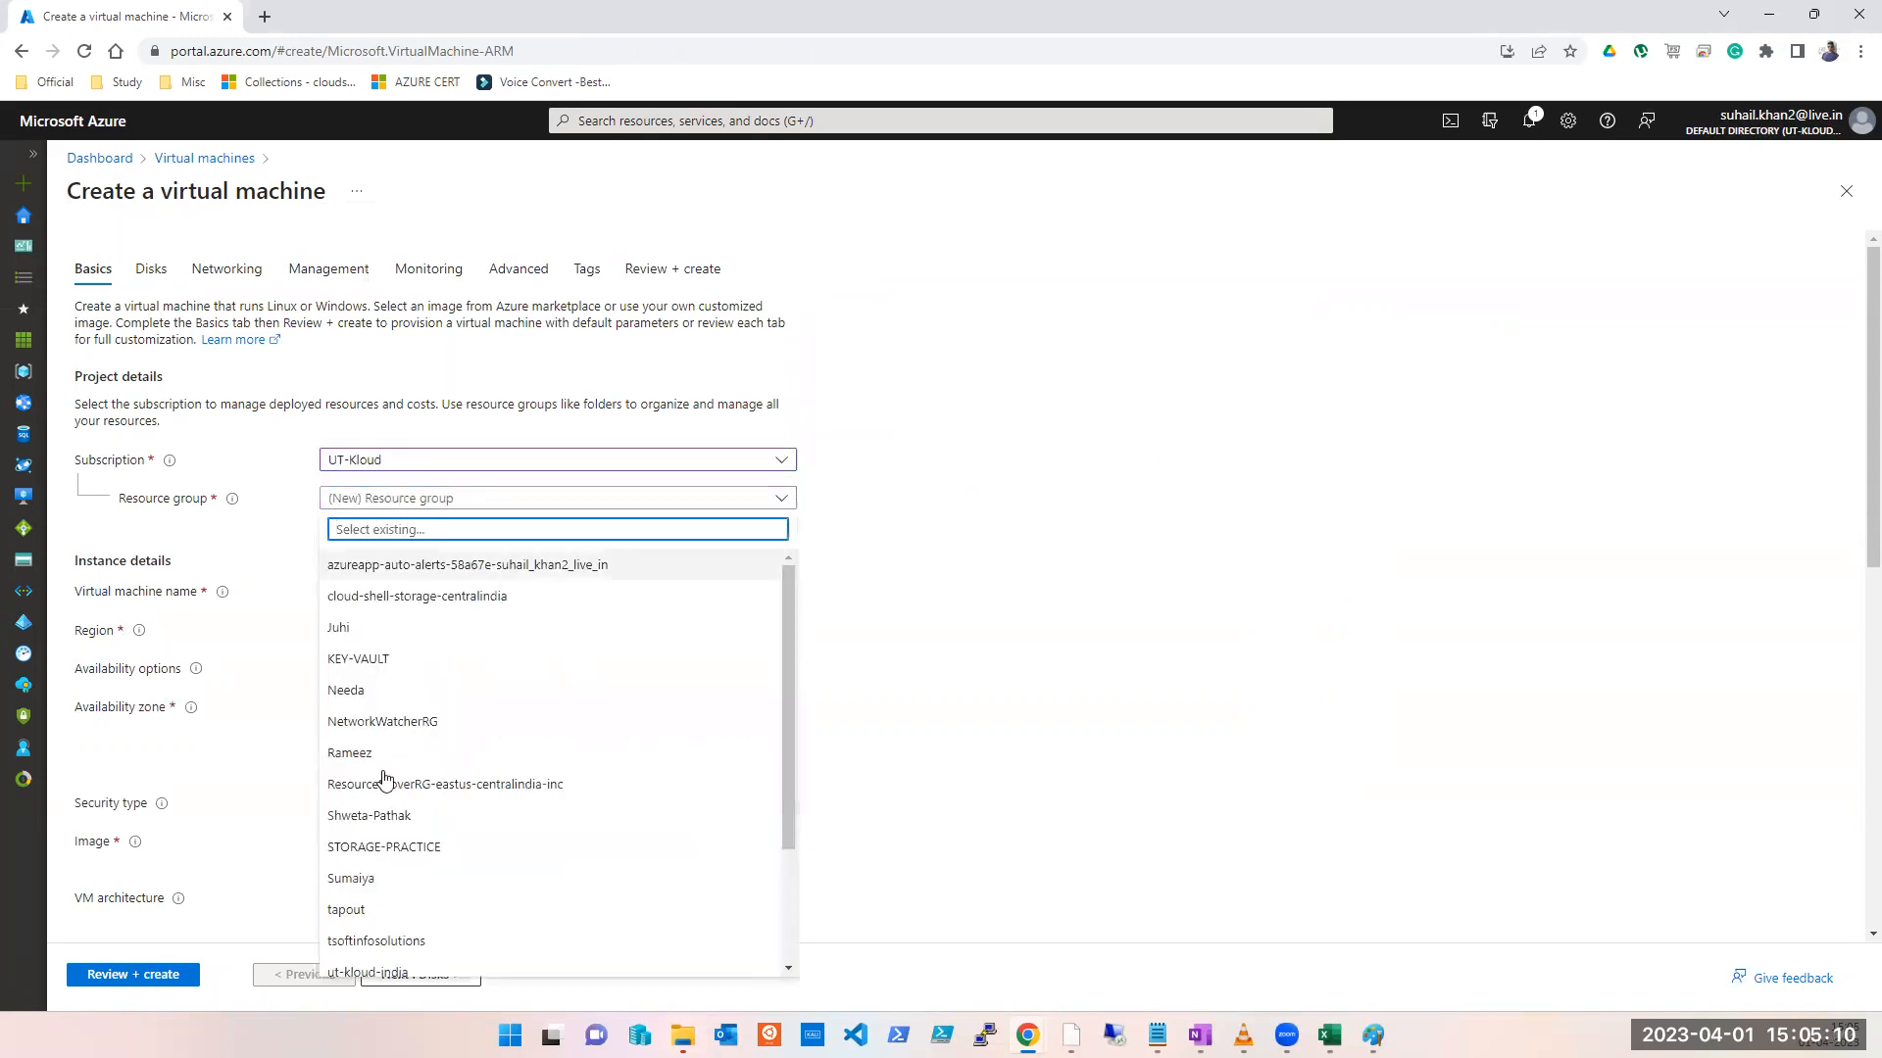
pyautogui.scroll(-5, 417, 862)
pyautogui.click(412, 961)
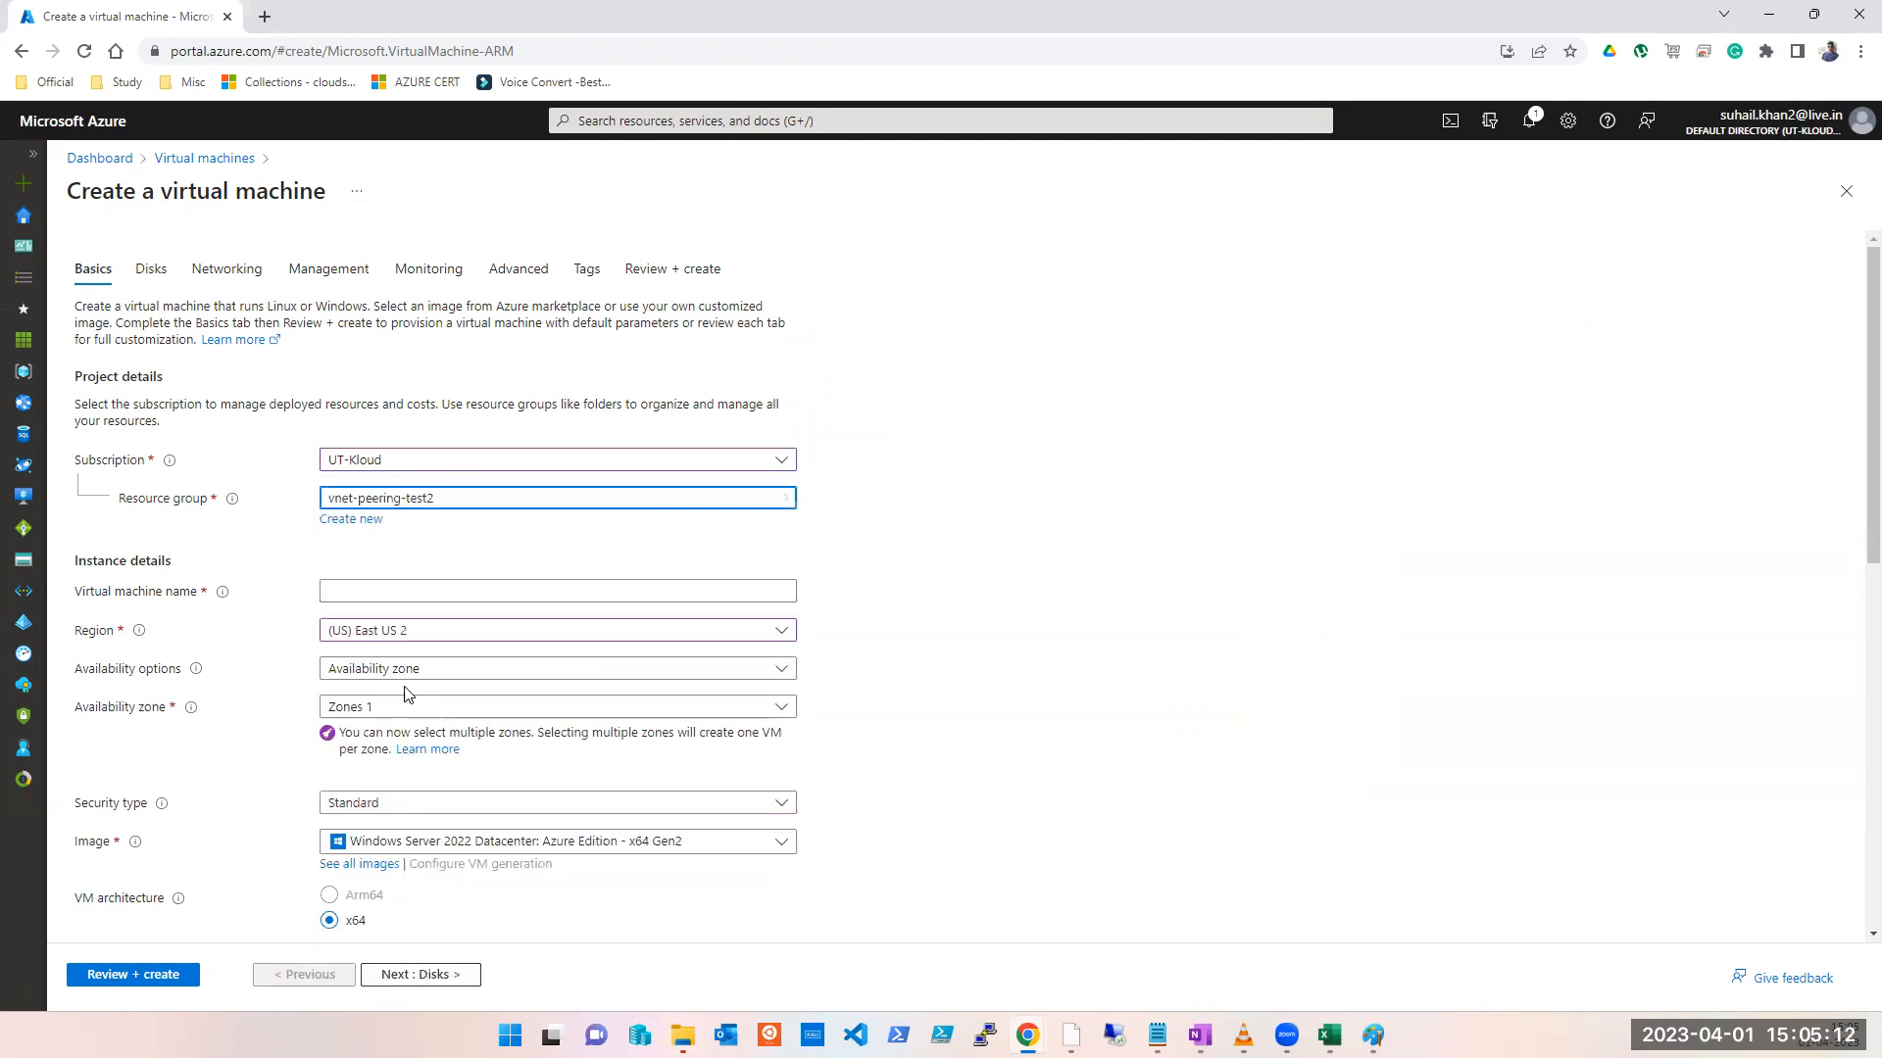
pyautogui.click(425, 639)
pyautogui.click(407, 260)
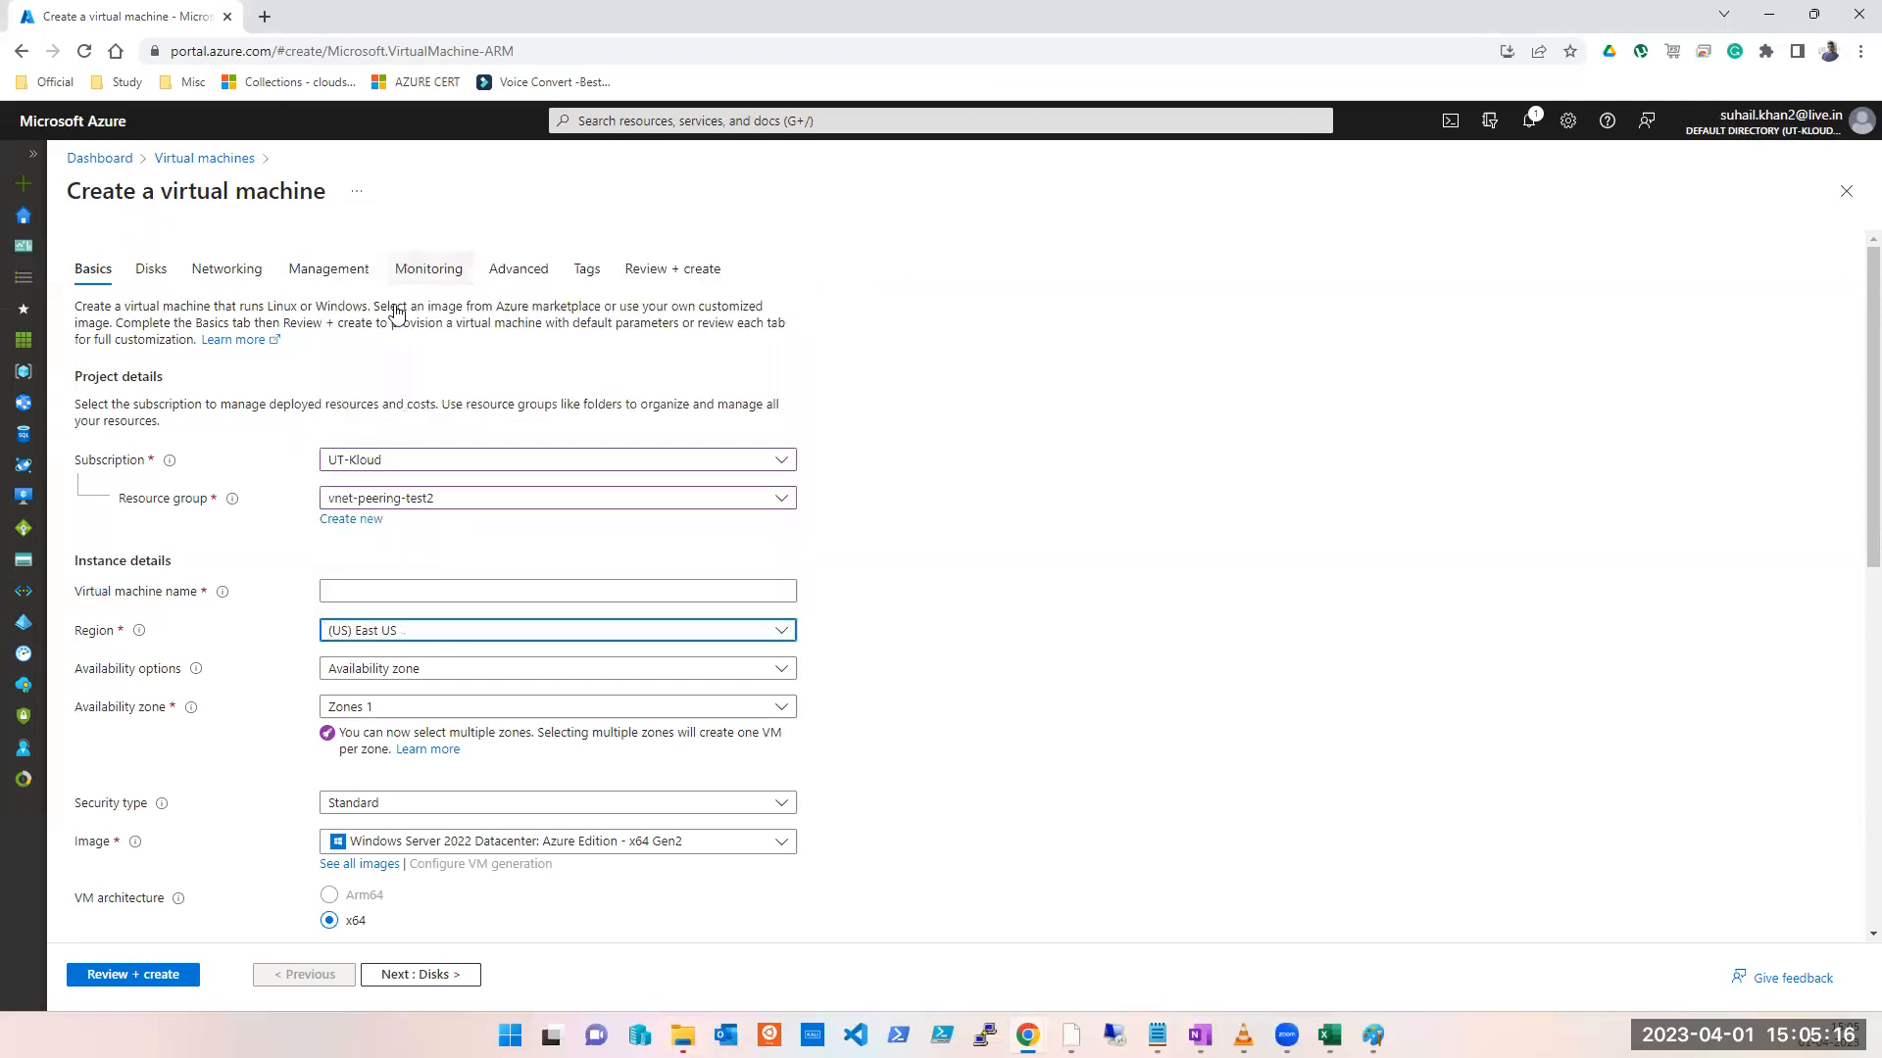
# Step: Name the VM test with no infrastructure redundancy and view its networking settings
pyautogui.click(414, 590)
pyautogui.write('test')
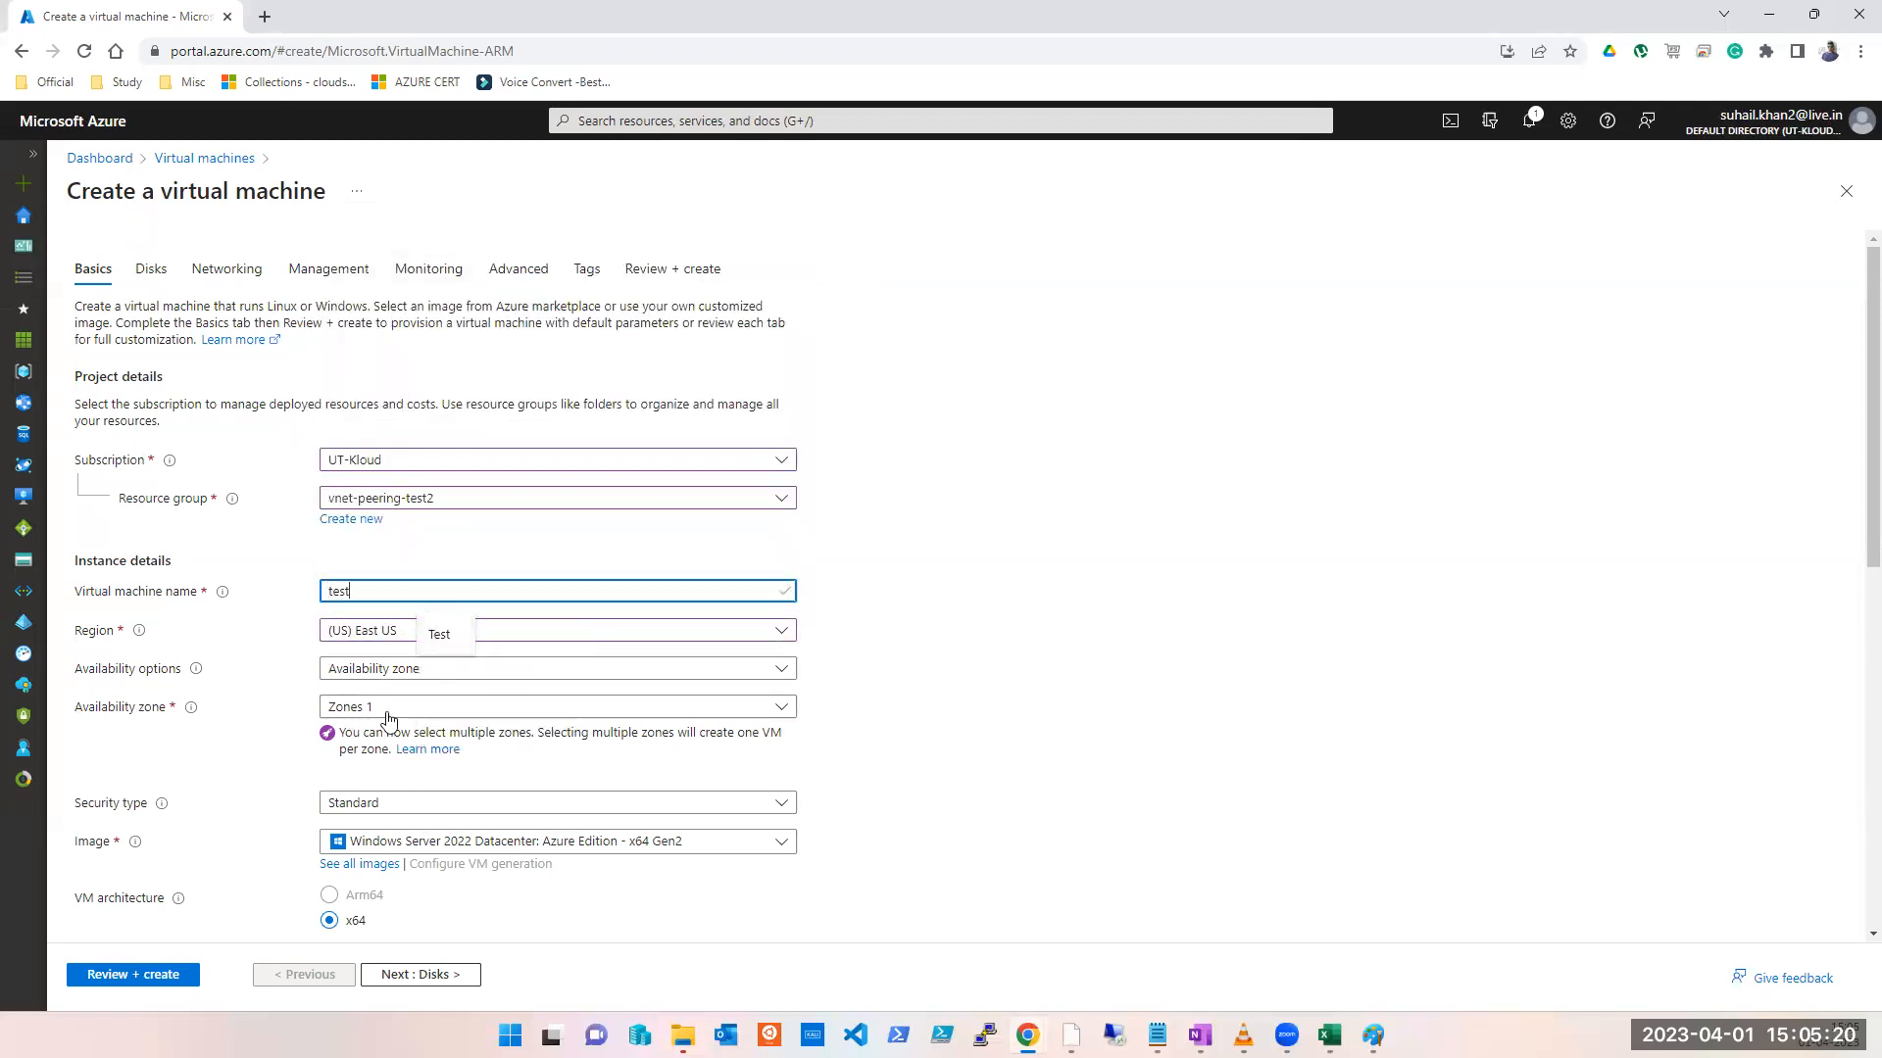
pyautogui.click(377, 707)
pyautogui.click(357, 671)
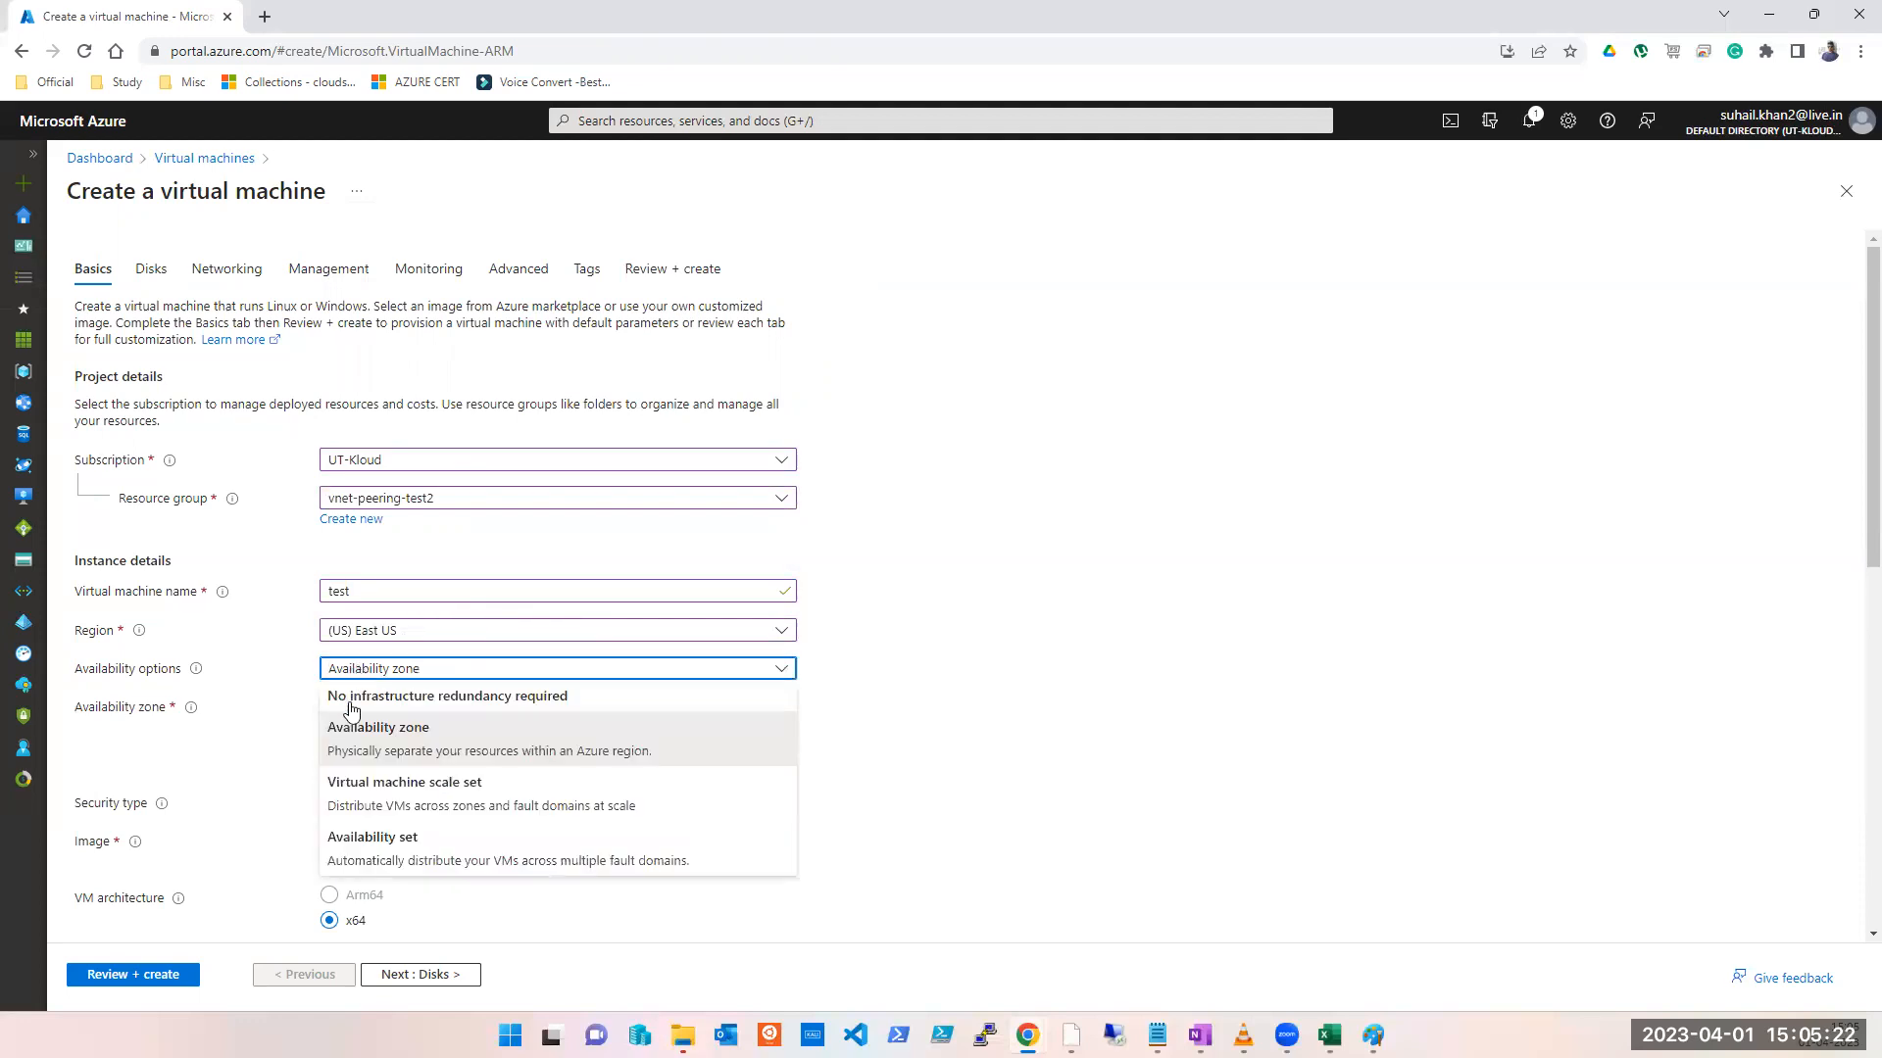
pyautogui.click(353, 696)
pyautogui.click(977, 601)
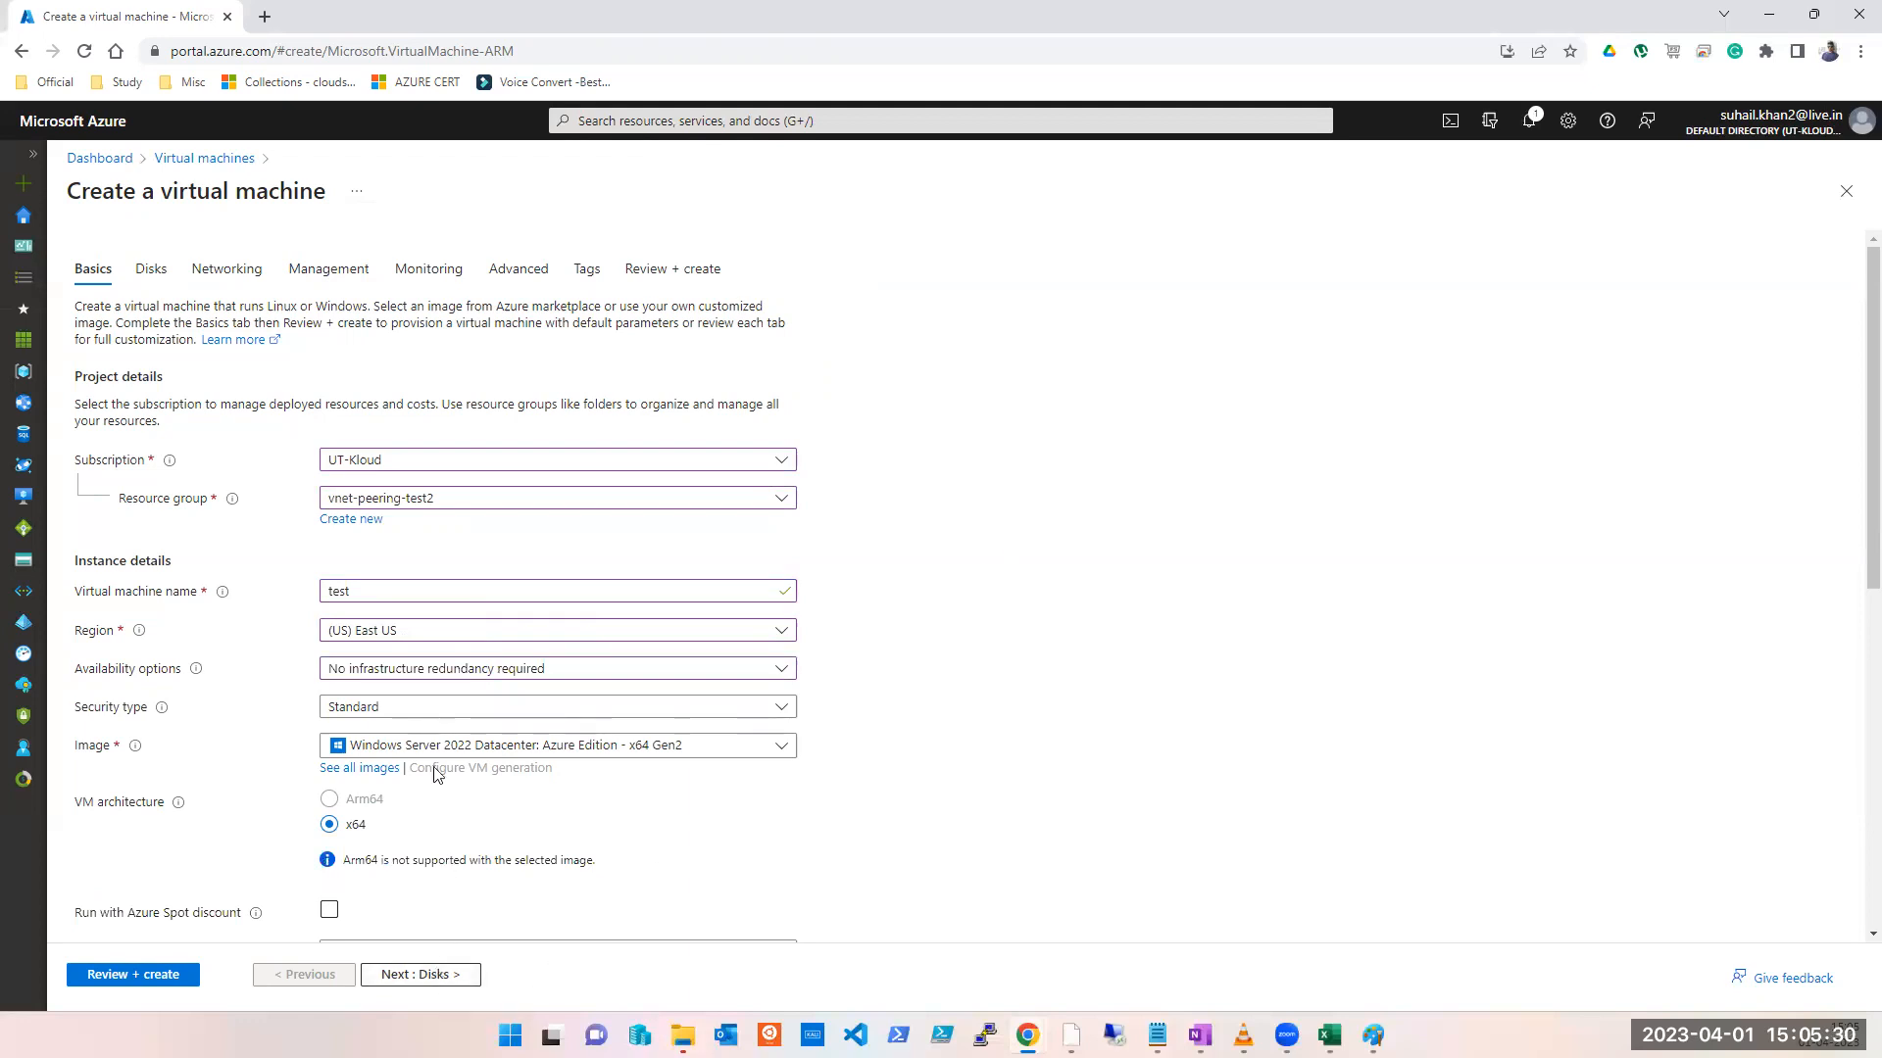
pyautogui.click(228, 278)
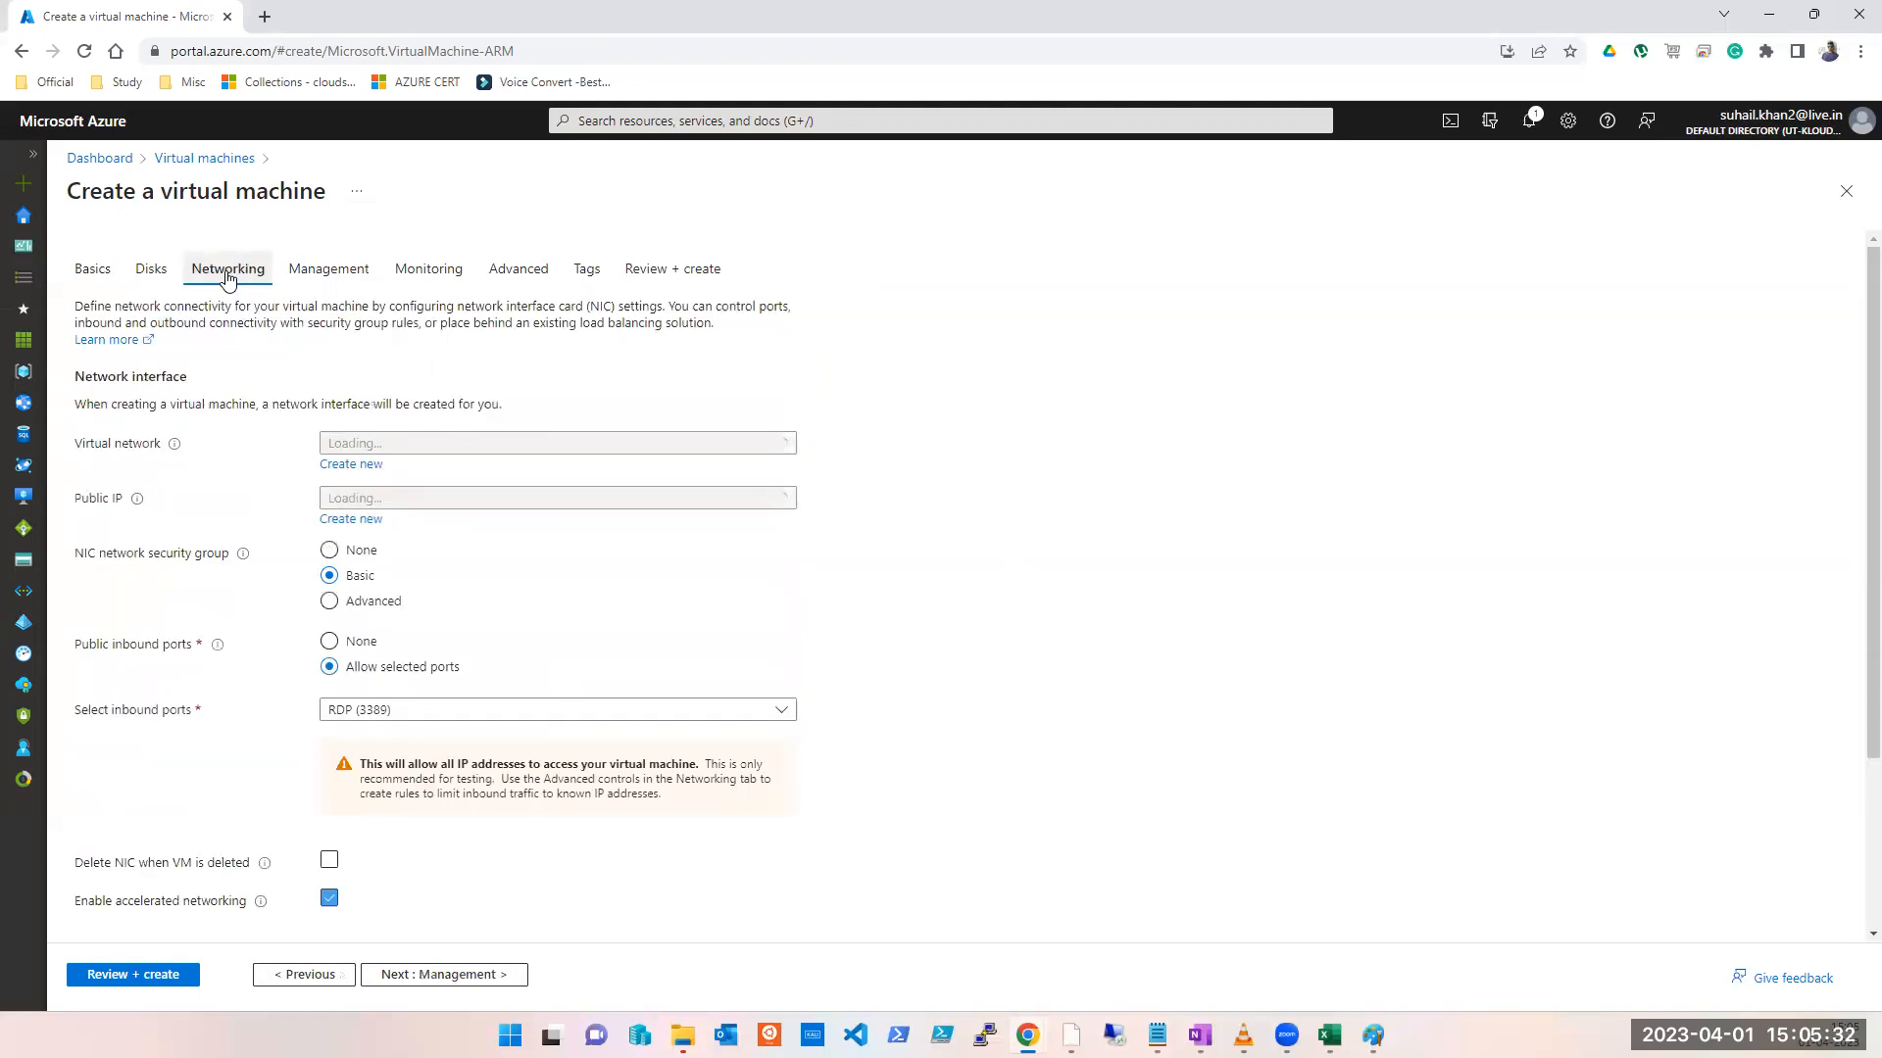
pyautogui.click(508, 449)
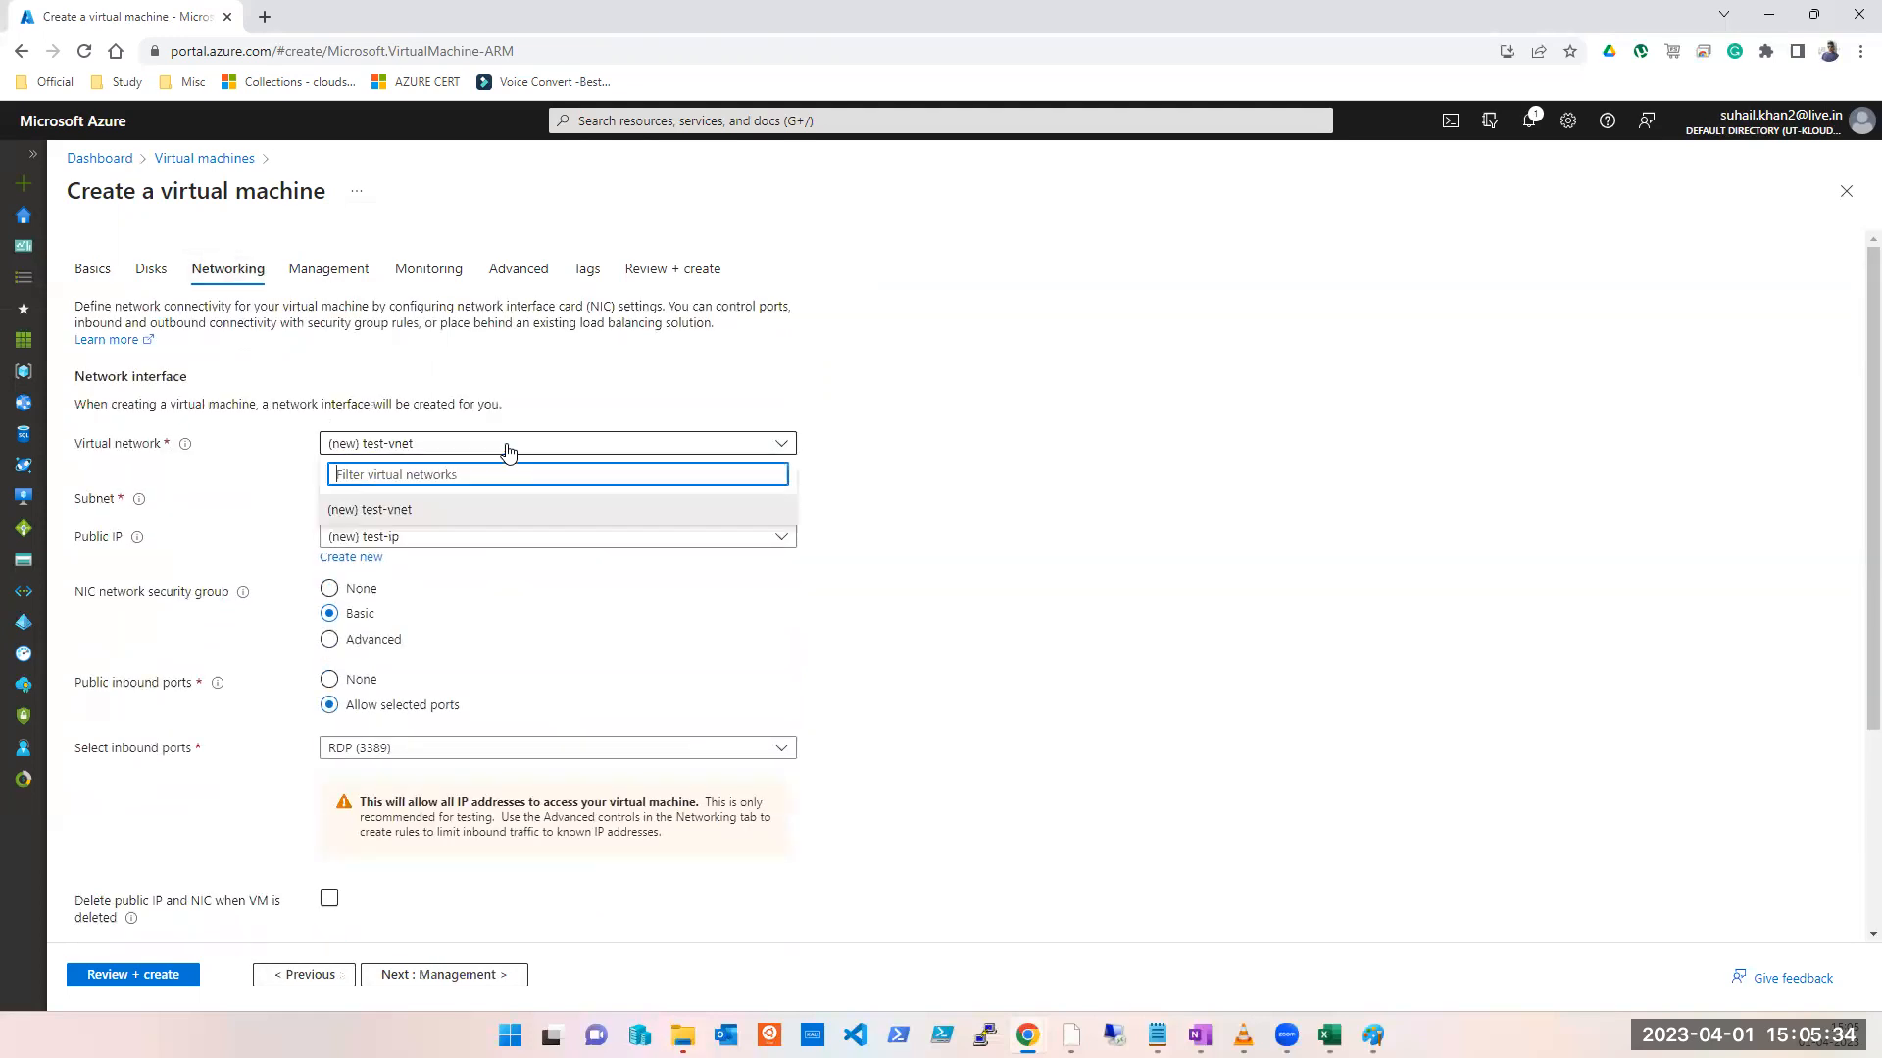
pyautogui.click(1016, 512)
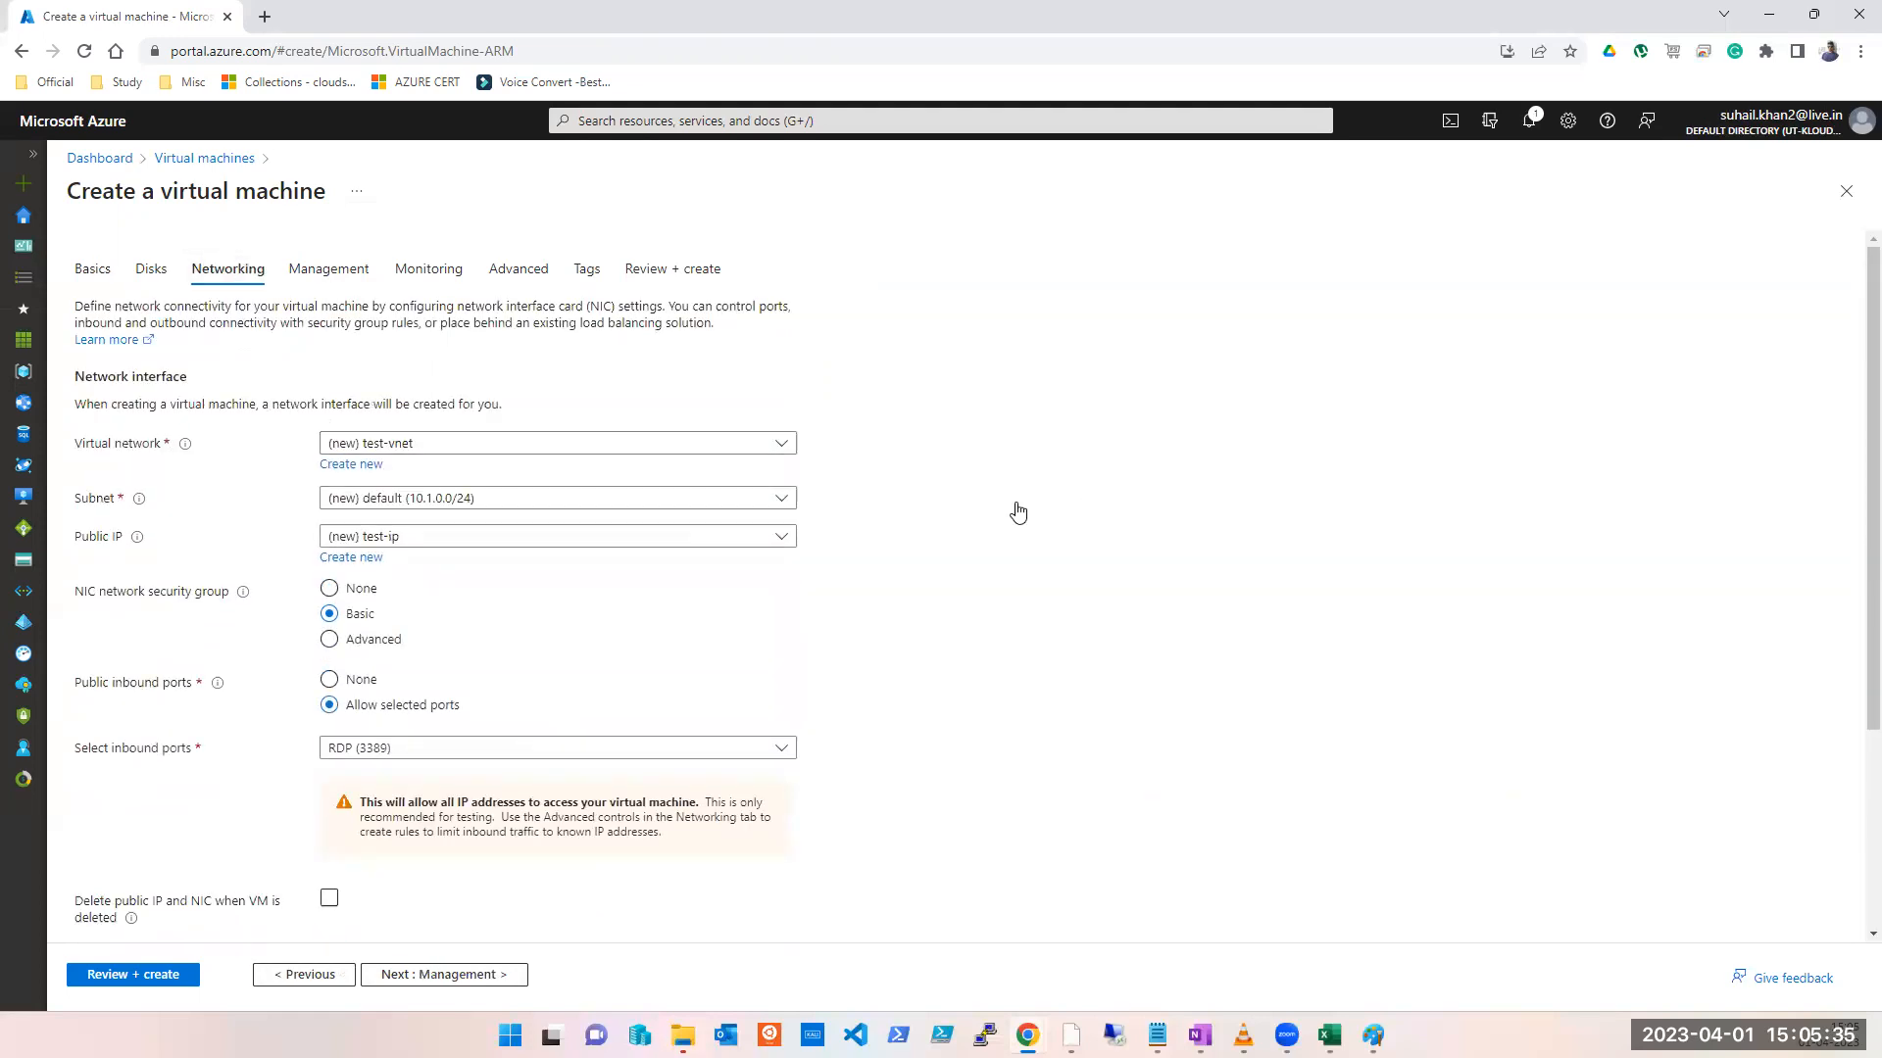
pyautogui.click(416, 449)
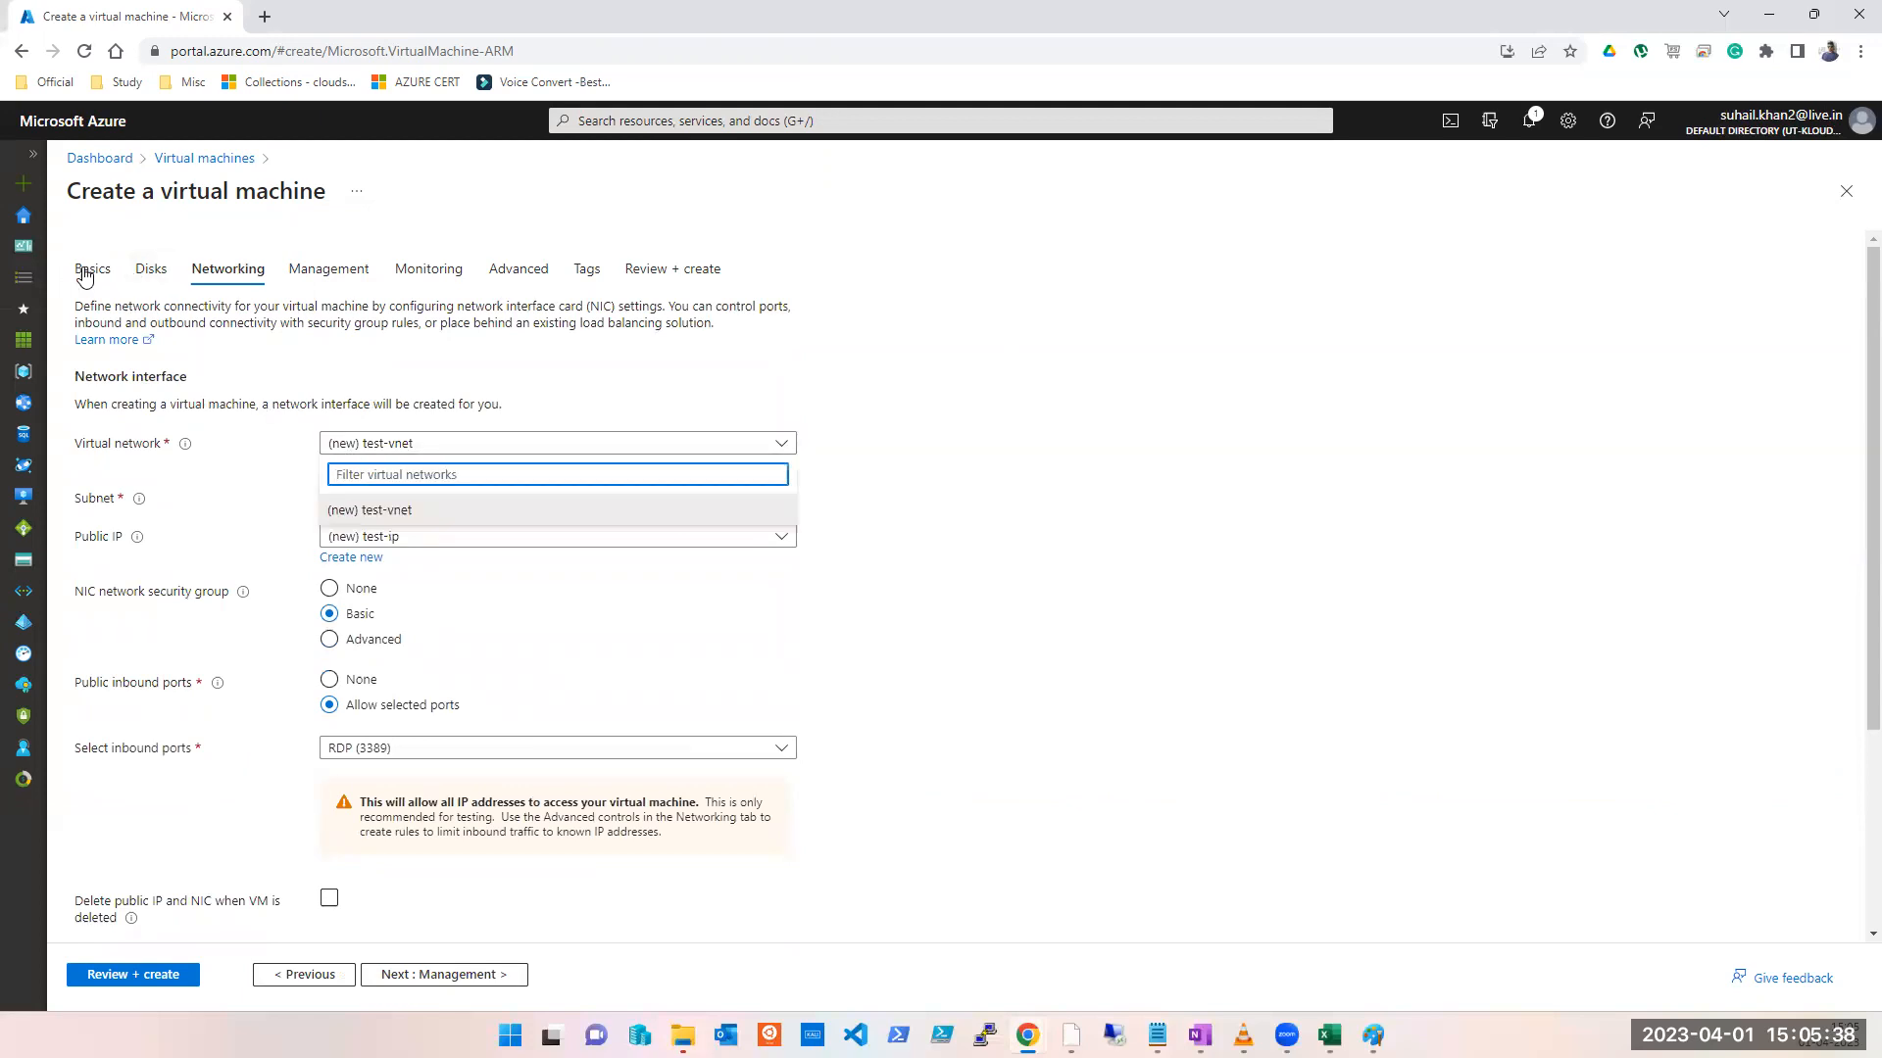
pyautogui.click(90, 270)
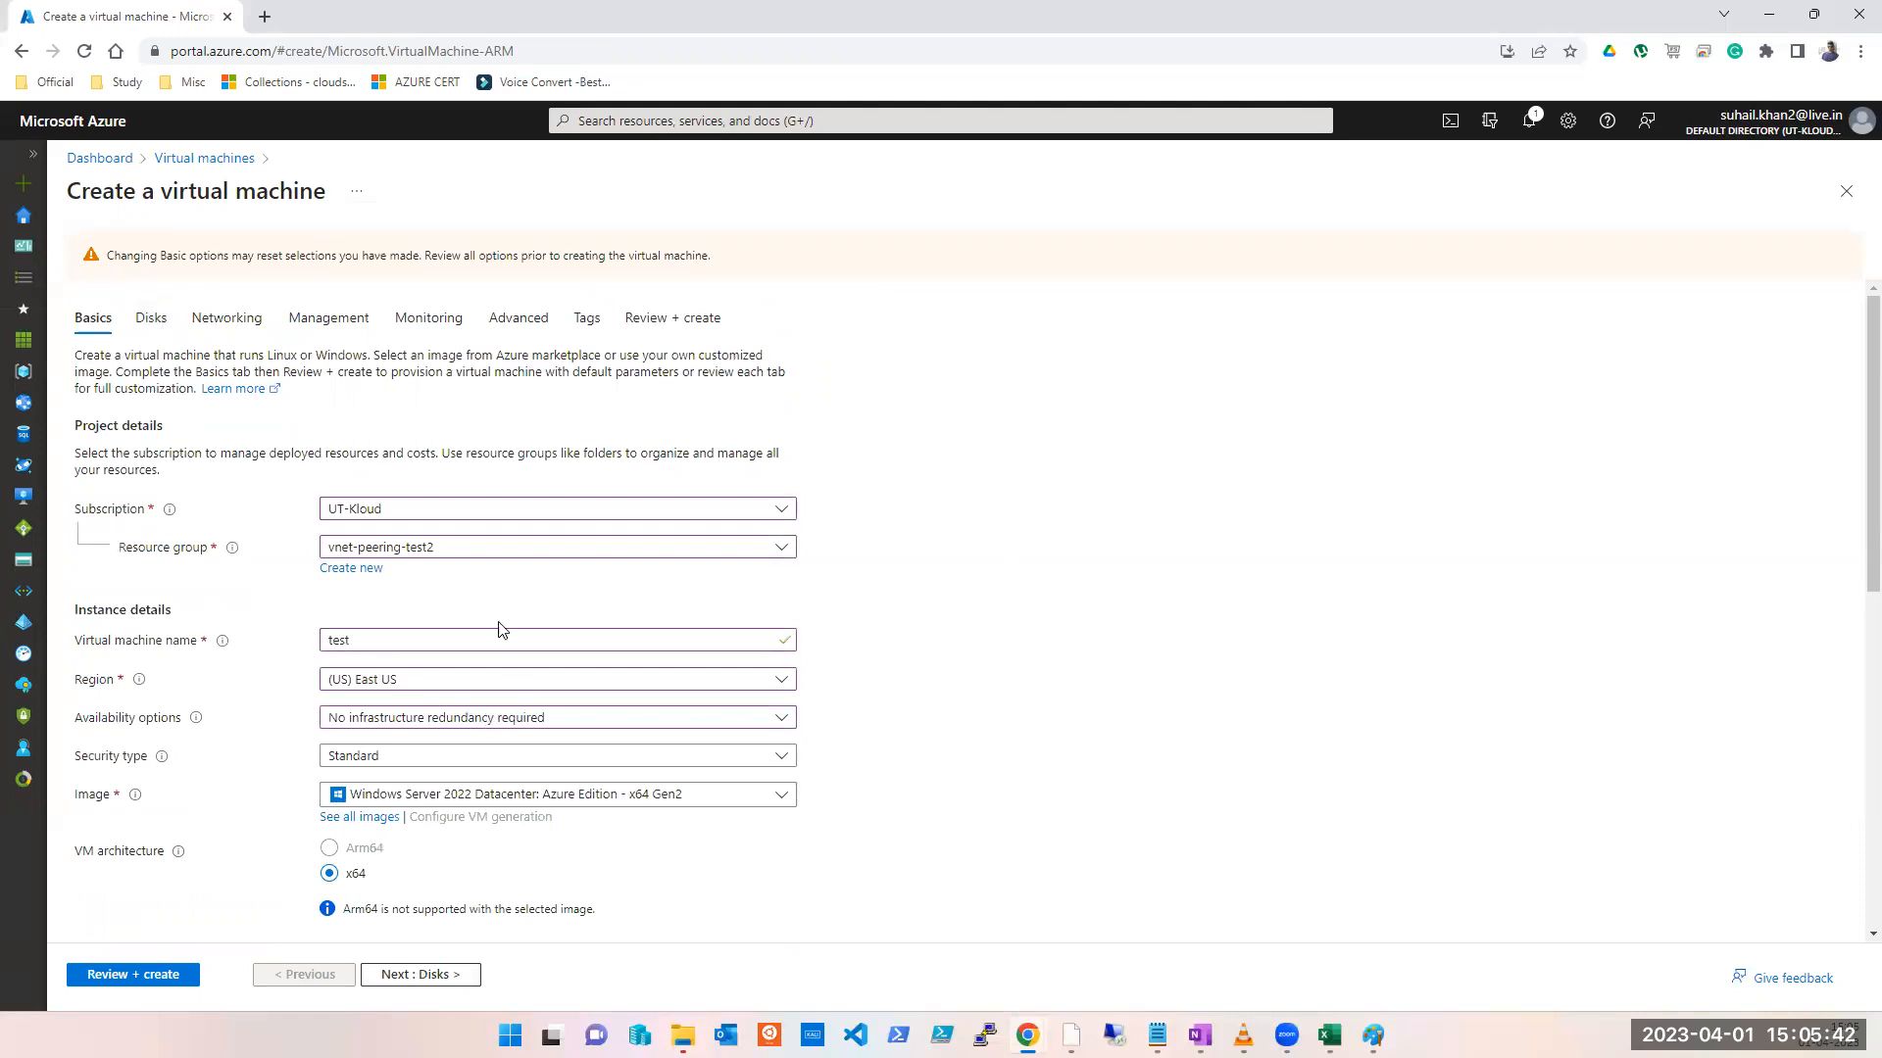
pyautogui.scroll(-2, 496, 625)
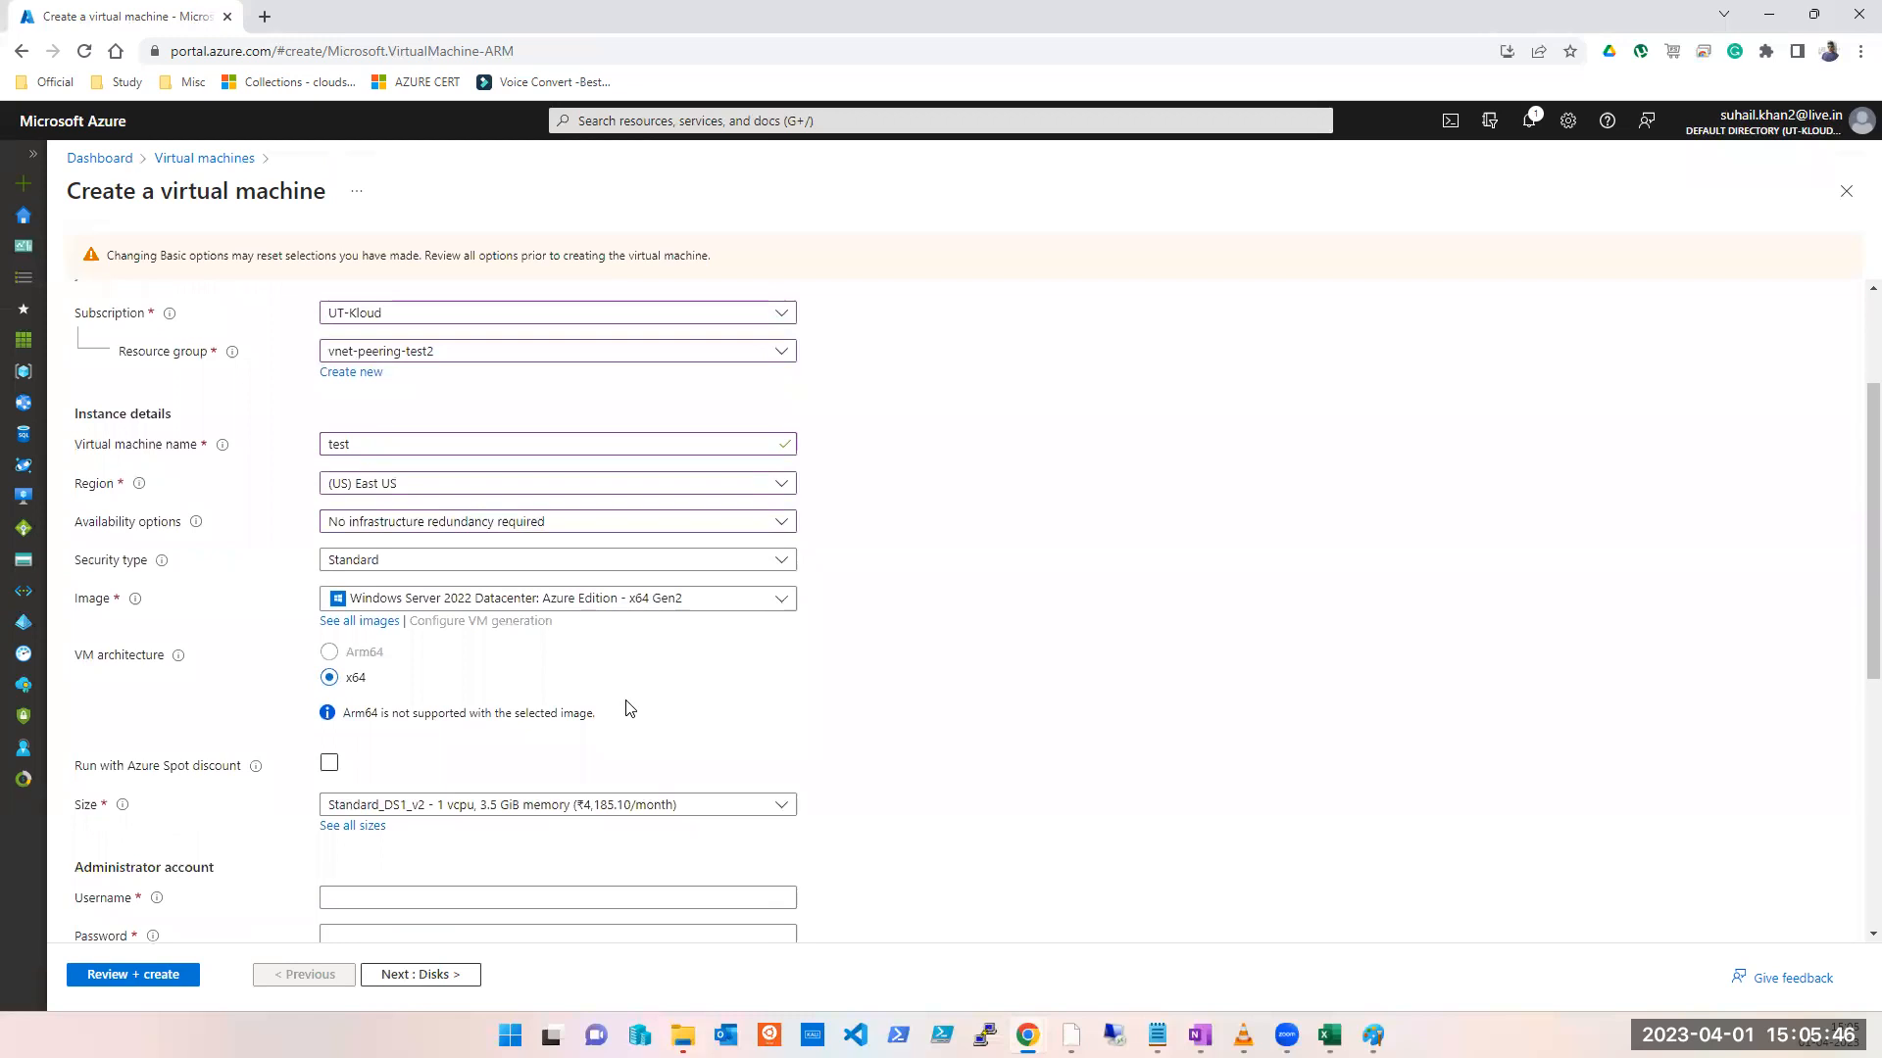
pyautogui.click(375, 978)
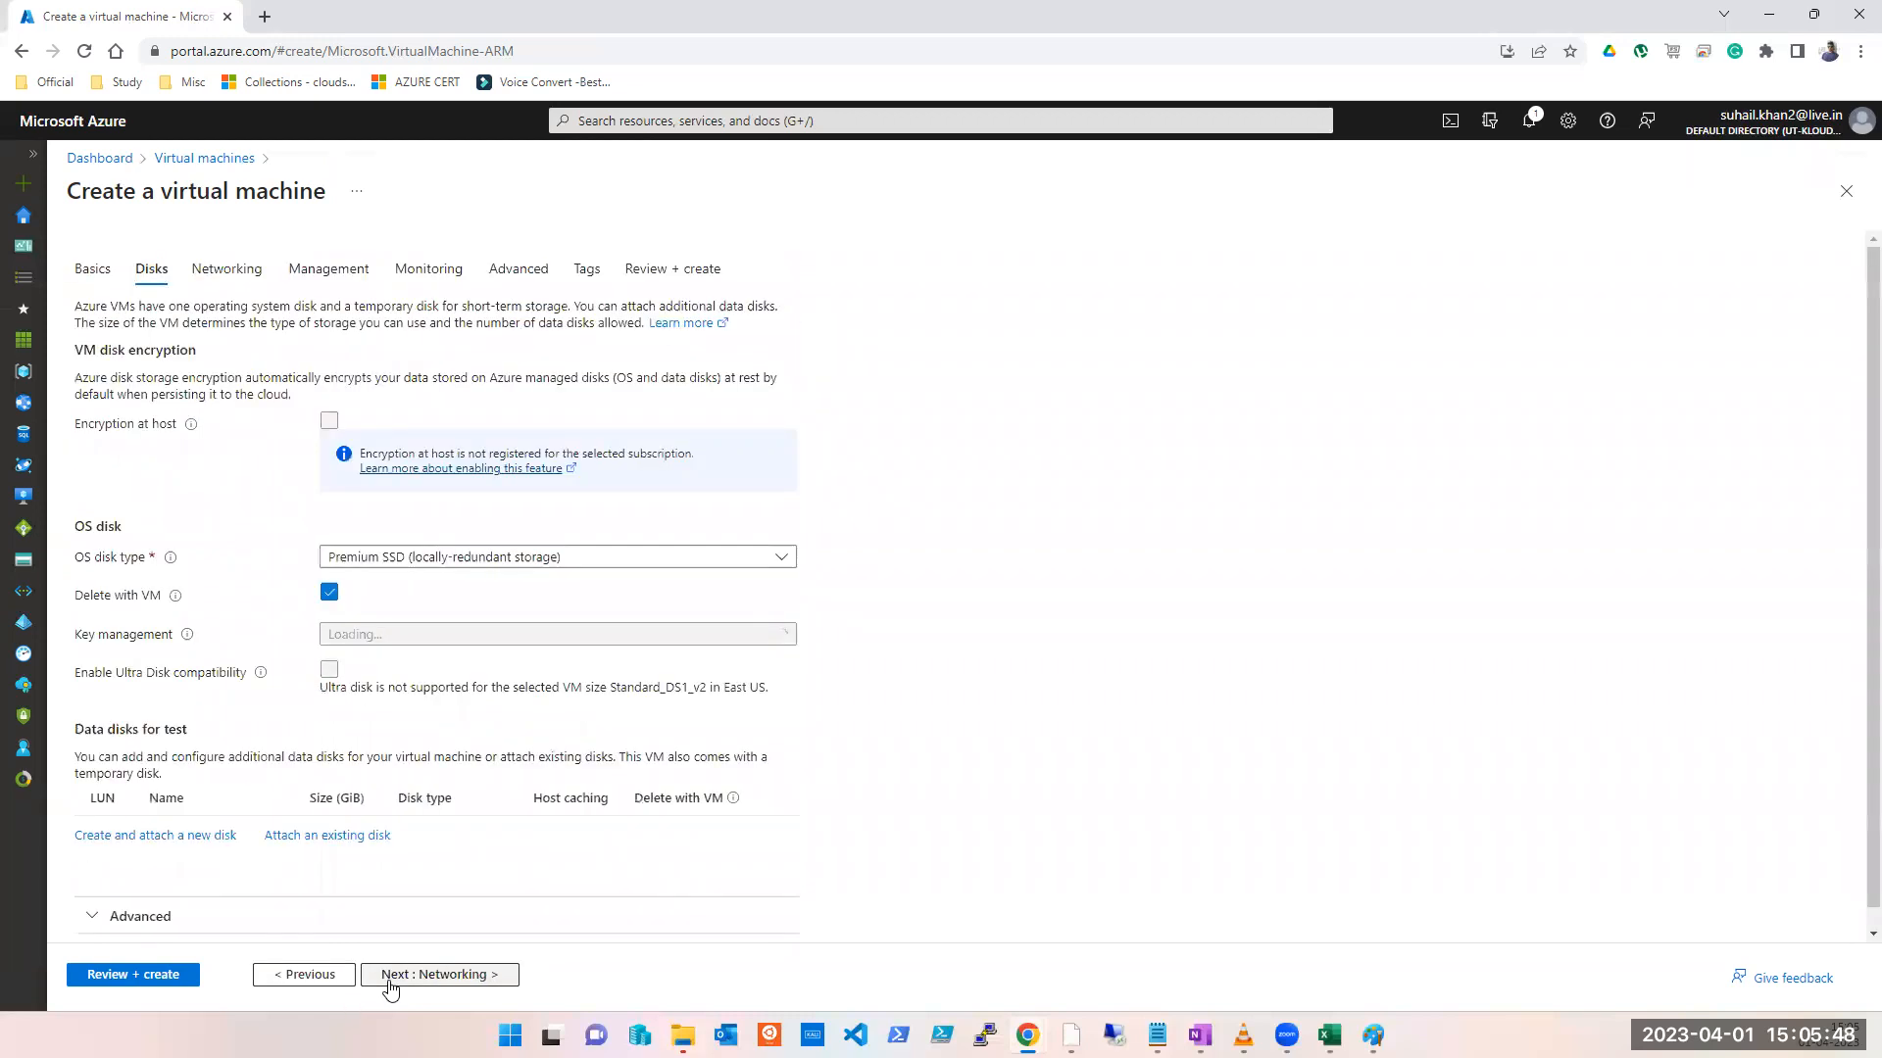
pyautogui.click(388, 979)
pyautogui.click(431, 446)
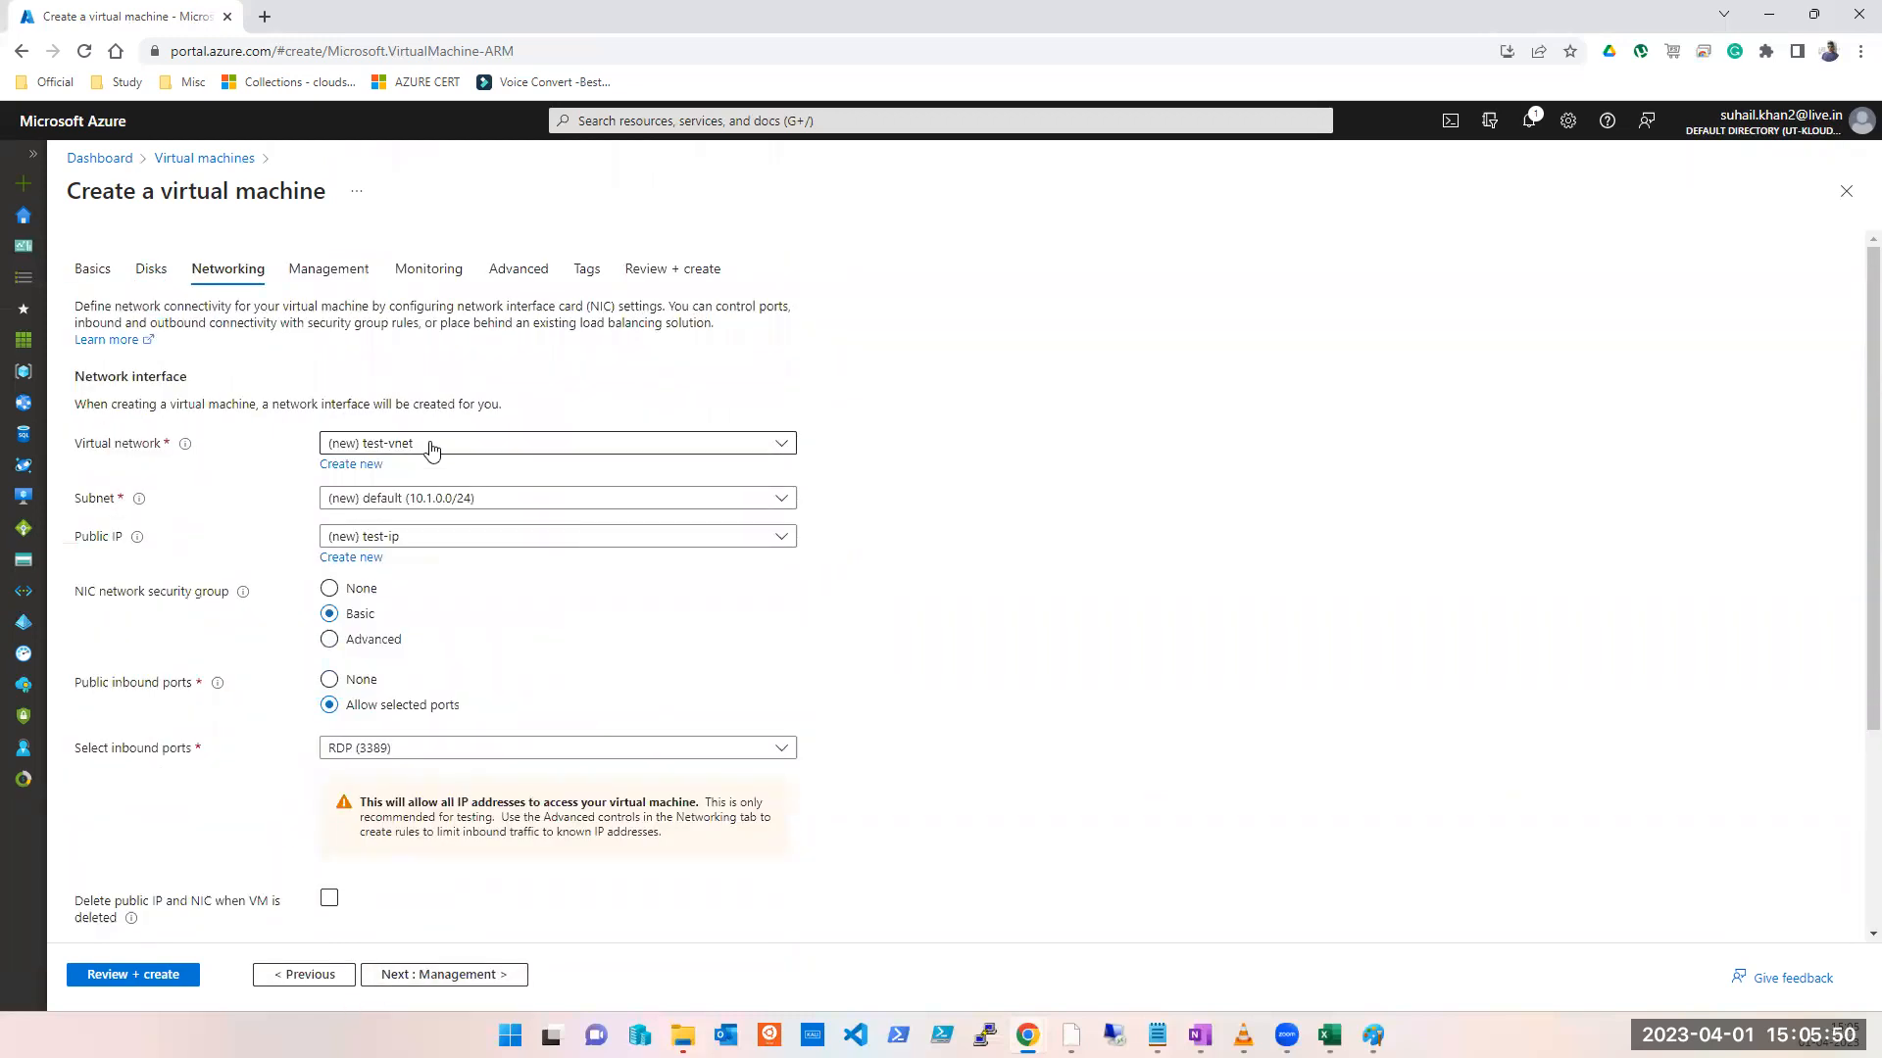
pyautogui.click(431, 446)
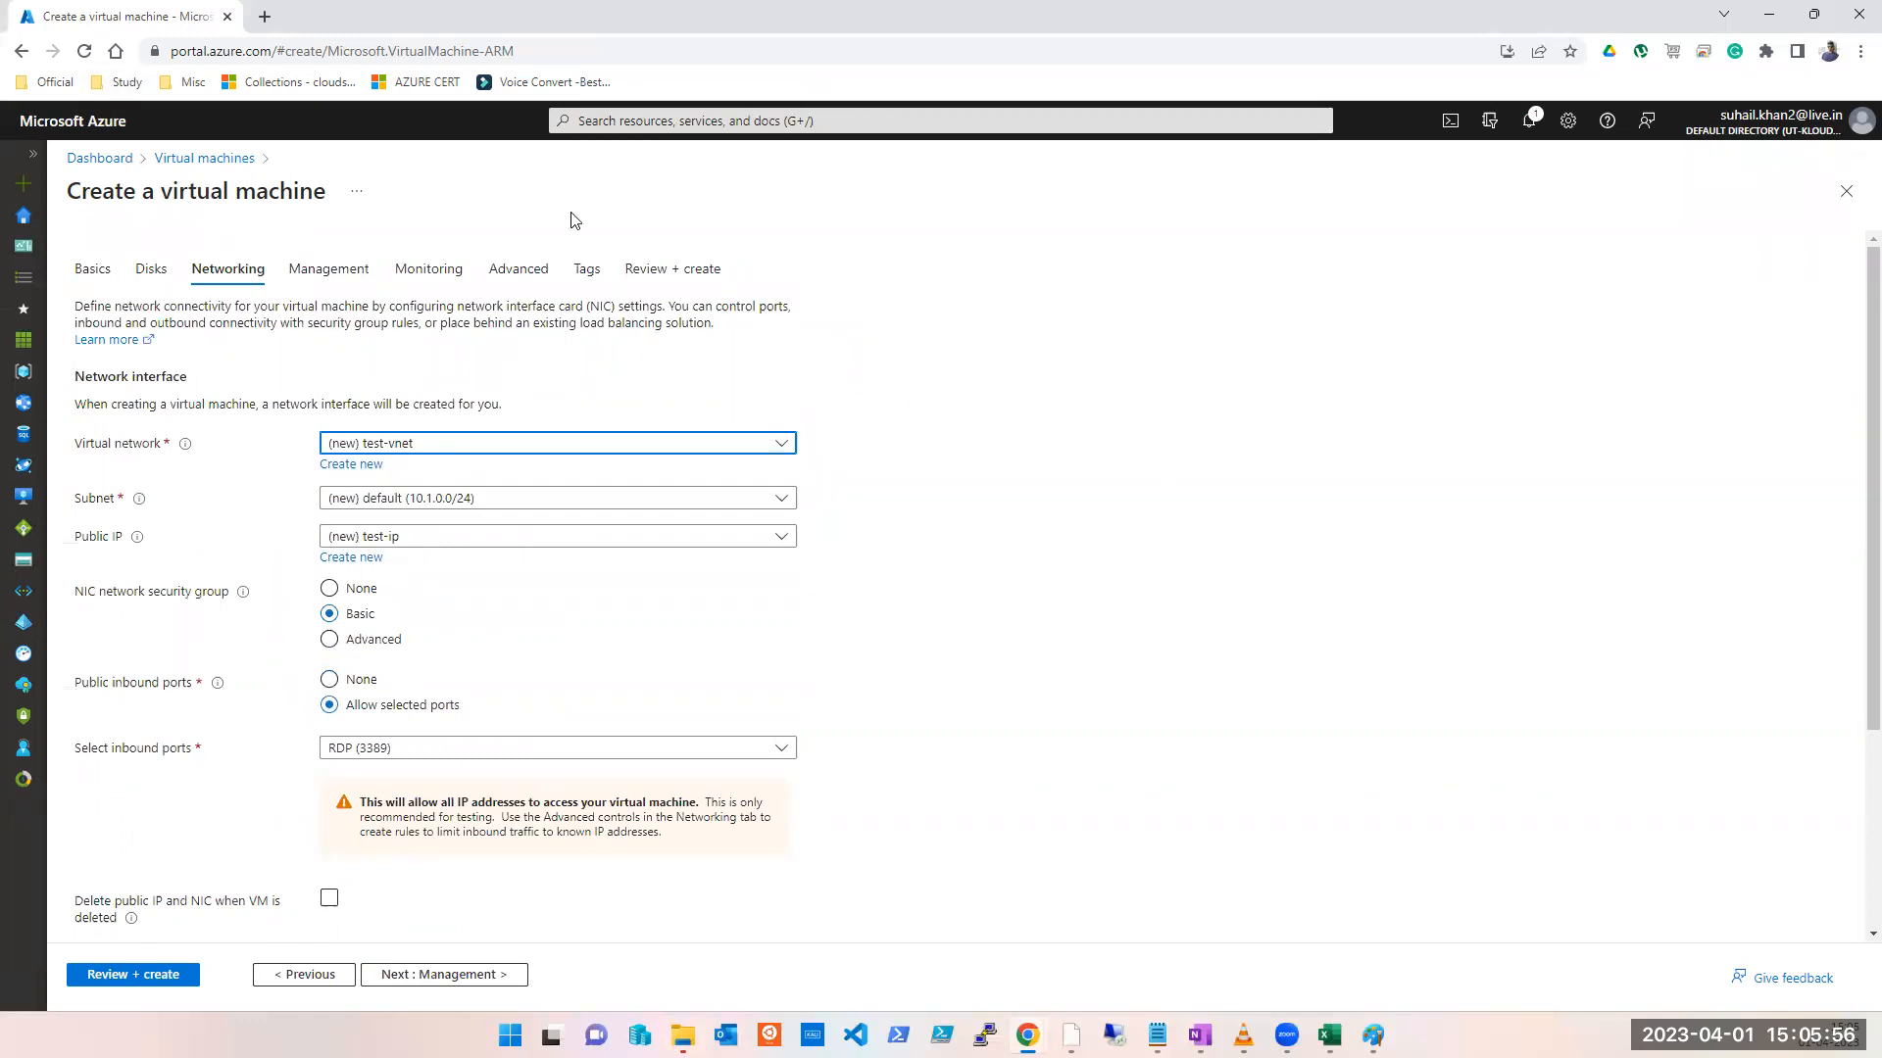
pyautogui.click(737, 120)
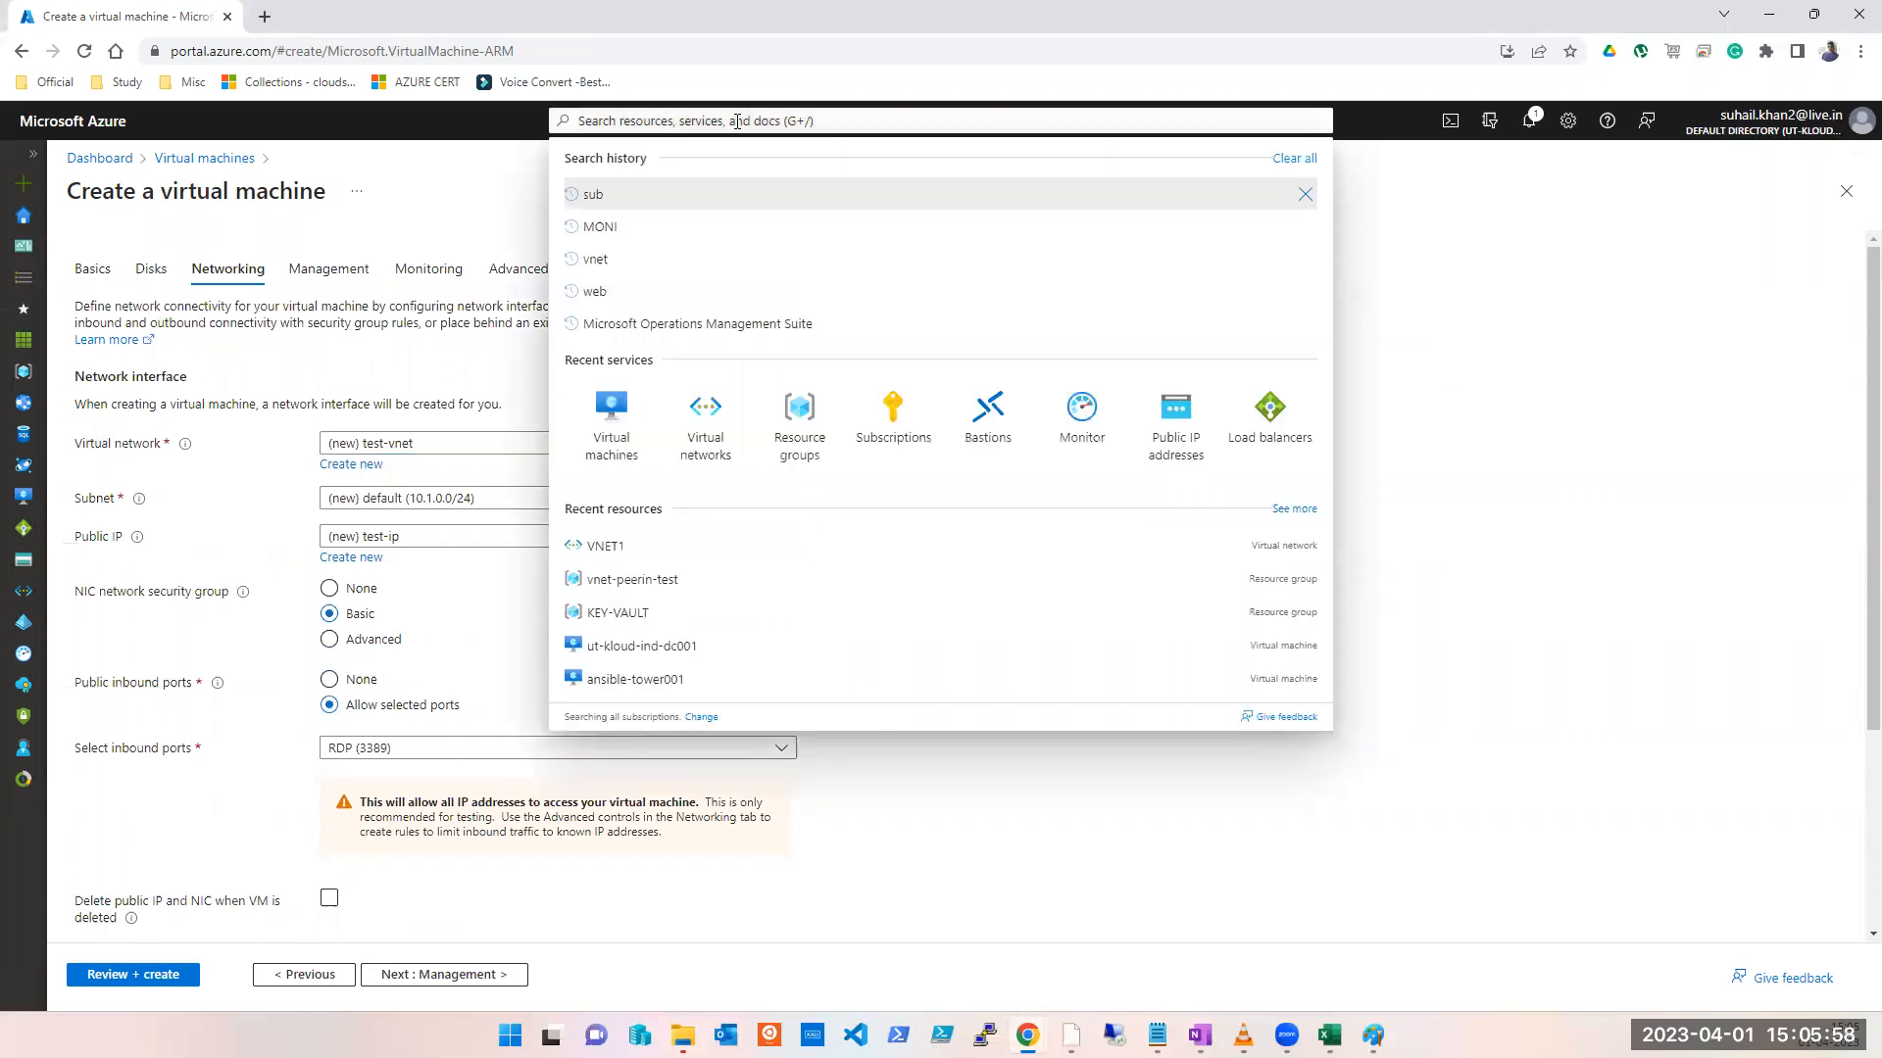
# Step: Discard the unfinished VM and open a new Create virtual network form from Virtual networks
pyautogui.click(711, 441)
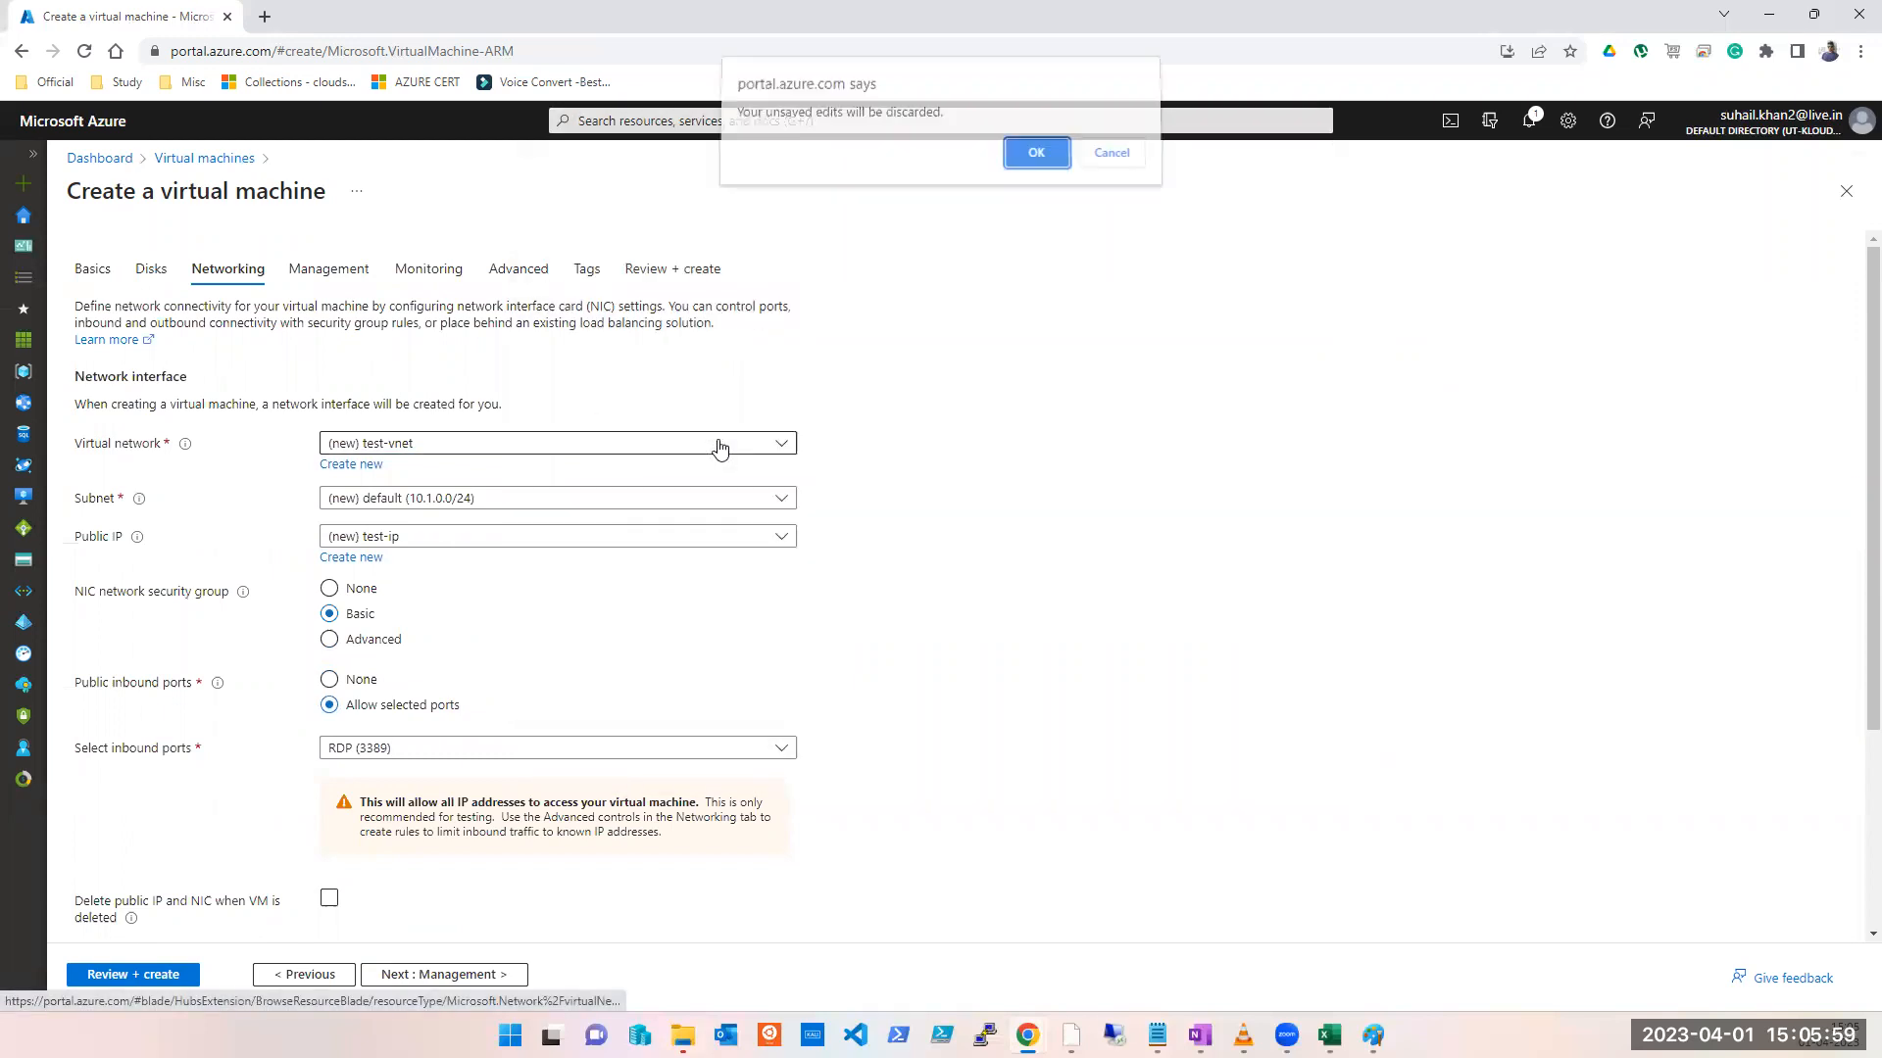
pyautogui.click(1010, 174)
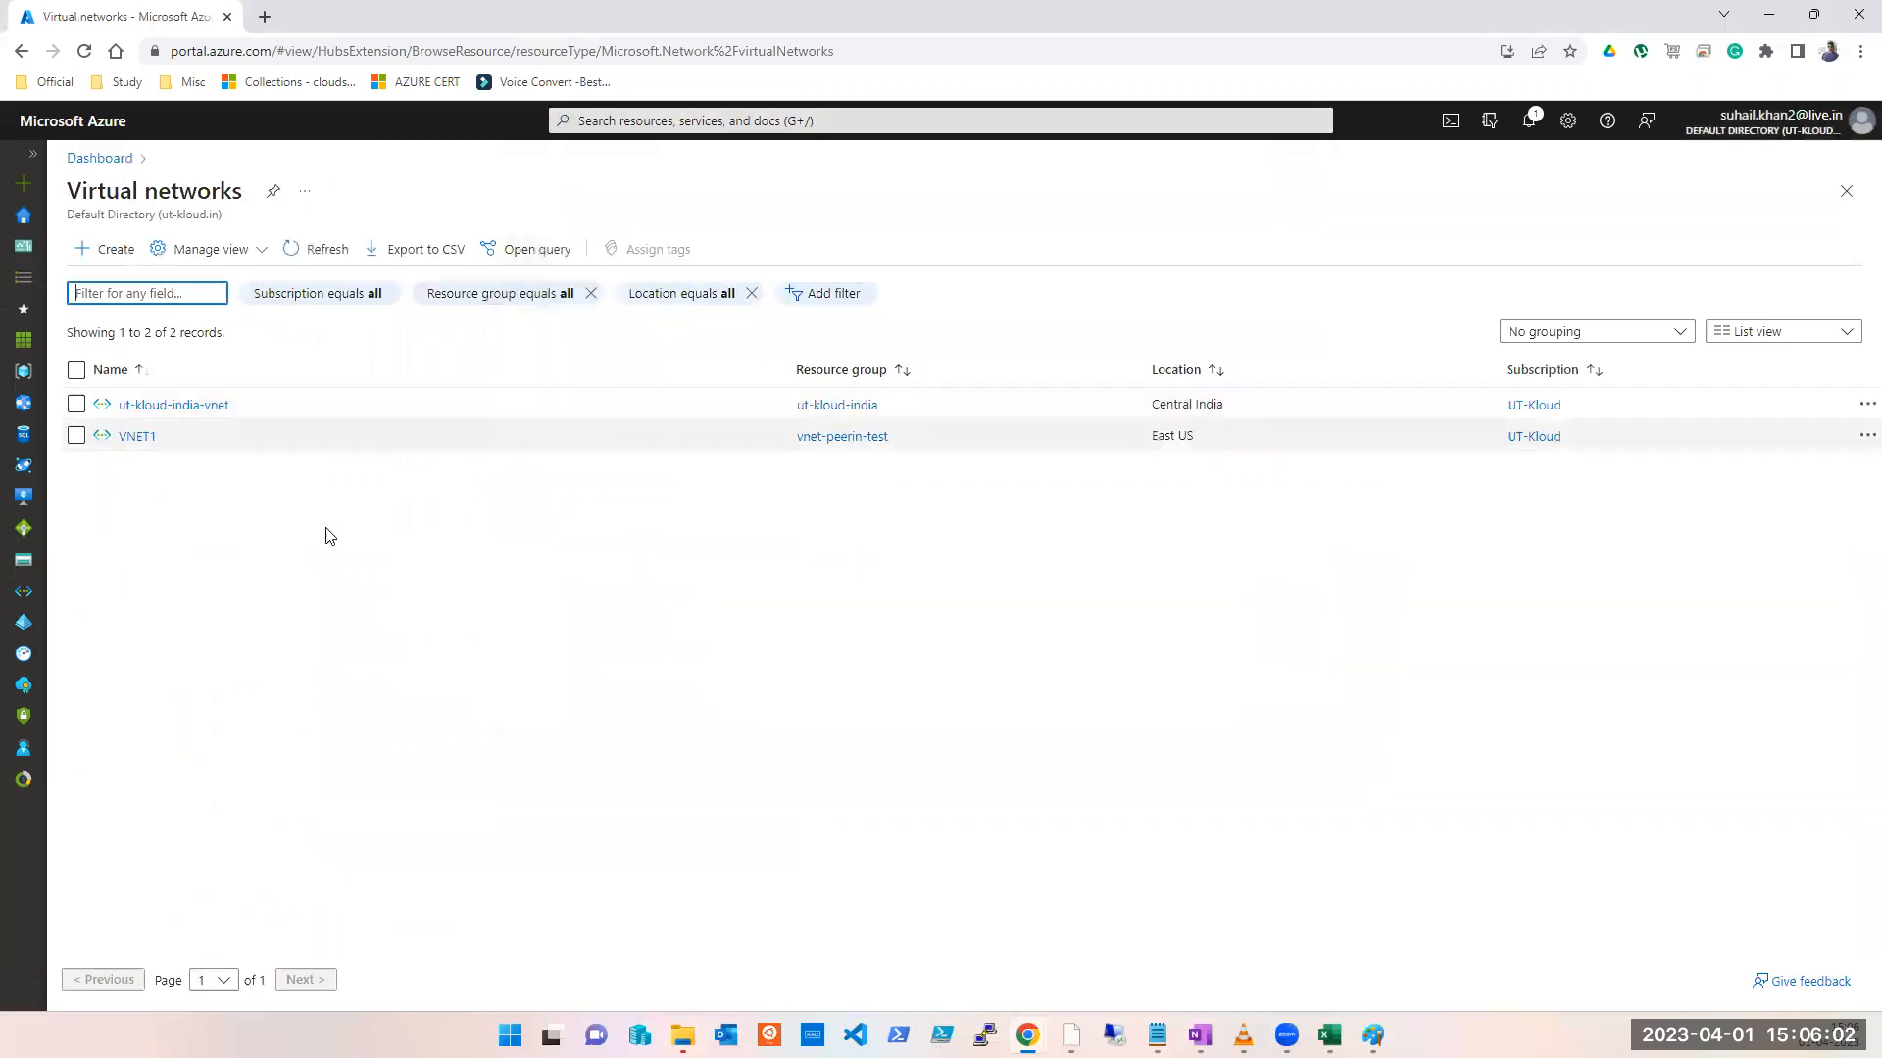
pyautogui.click(305, 590)
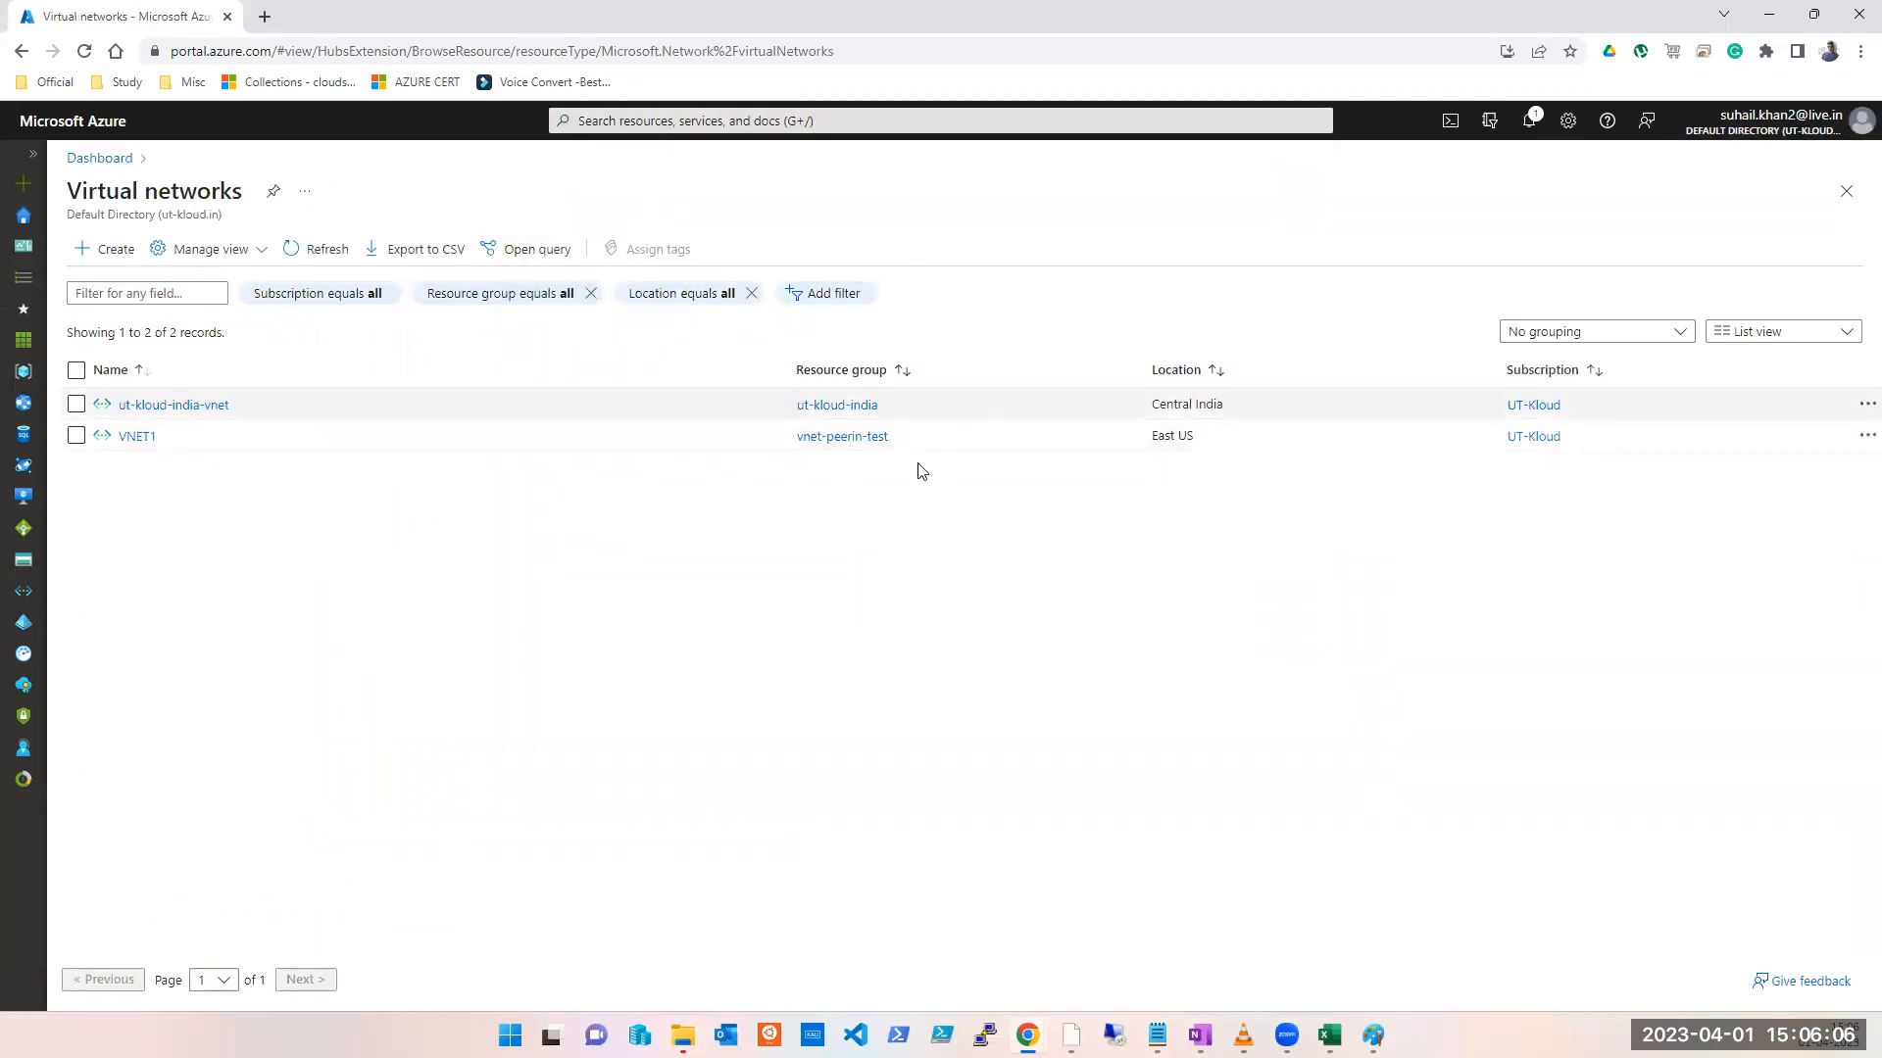
pyautogui.click(105, 265)
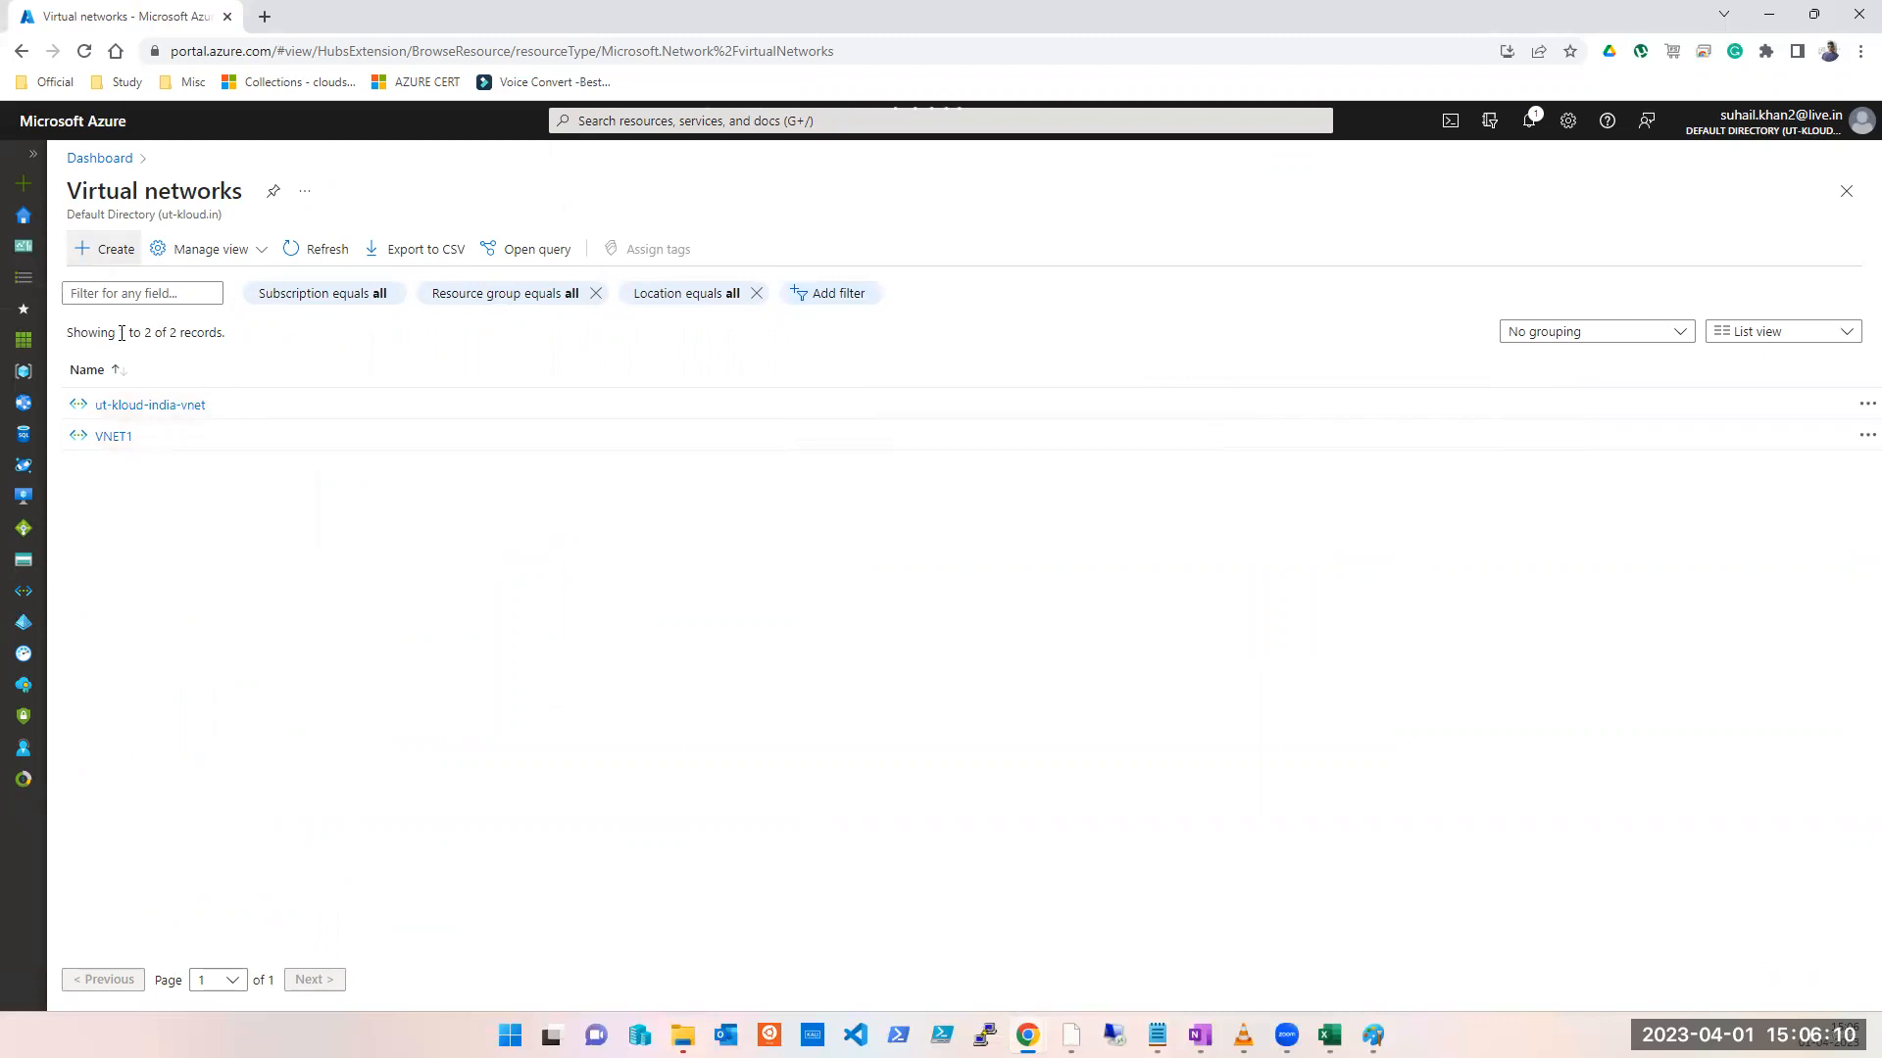
pyautogui.click(116, 253)
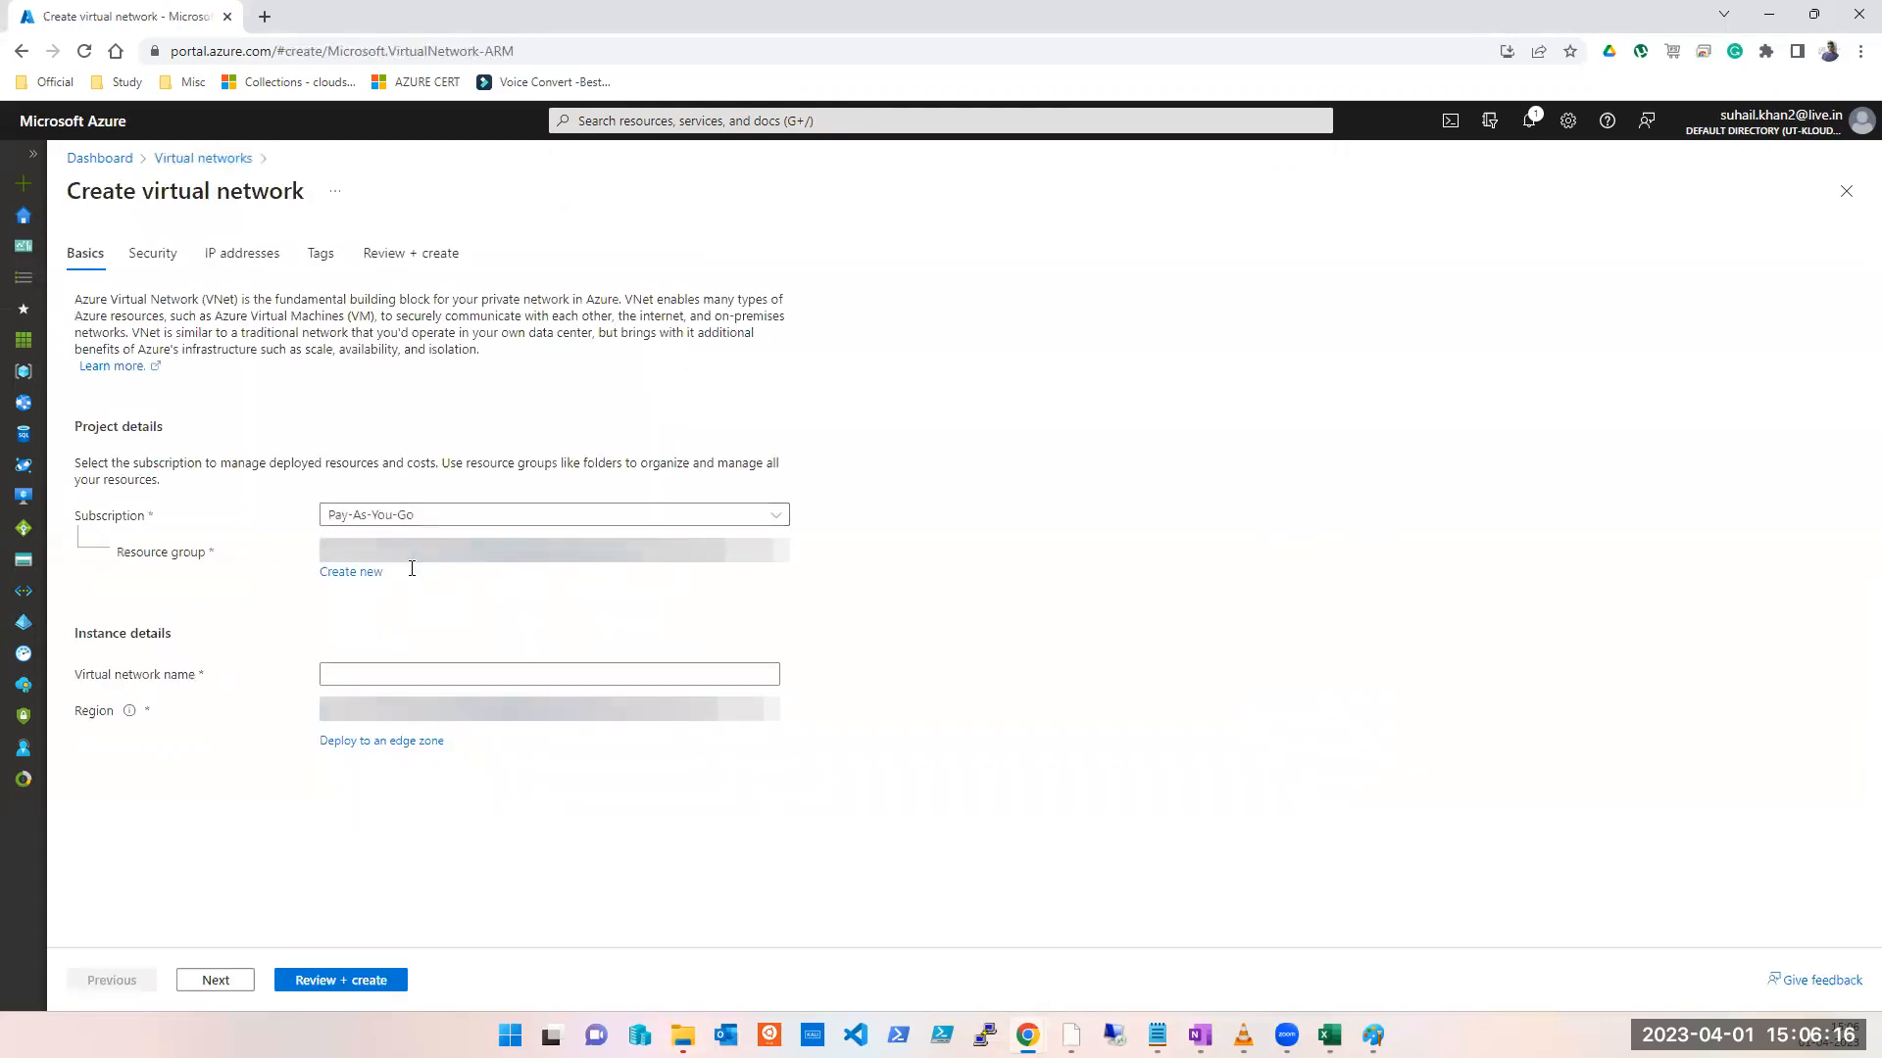
# Step: Choose subscription UT-Kloud and resource group vnet-peering-test2, and name the network VNET2
pyautogui.click(419, 514)
pyautogui.click(411, 616)
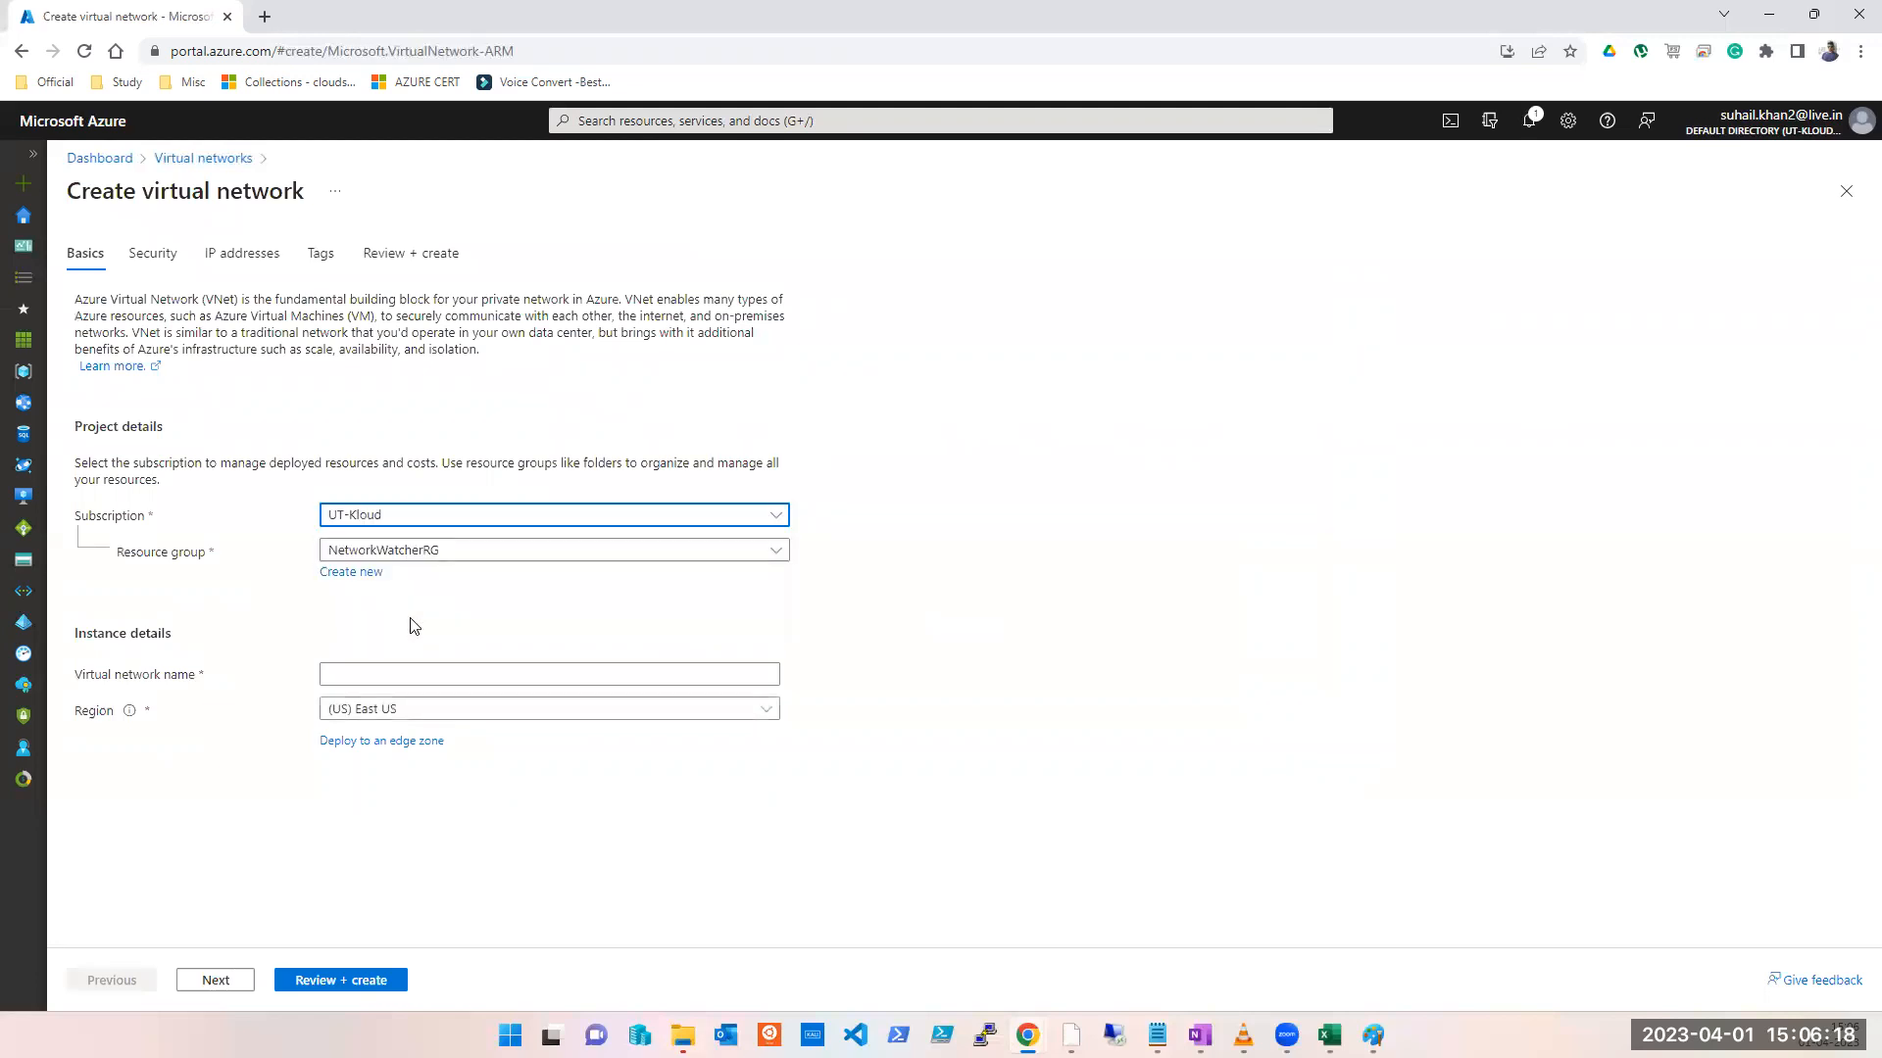
pyautogui.click(425, 551)
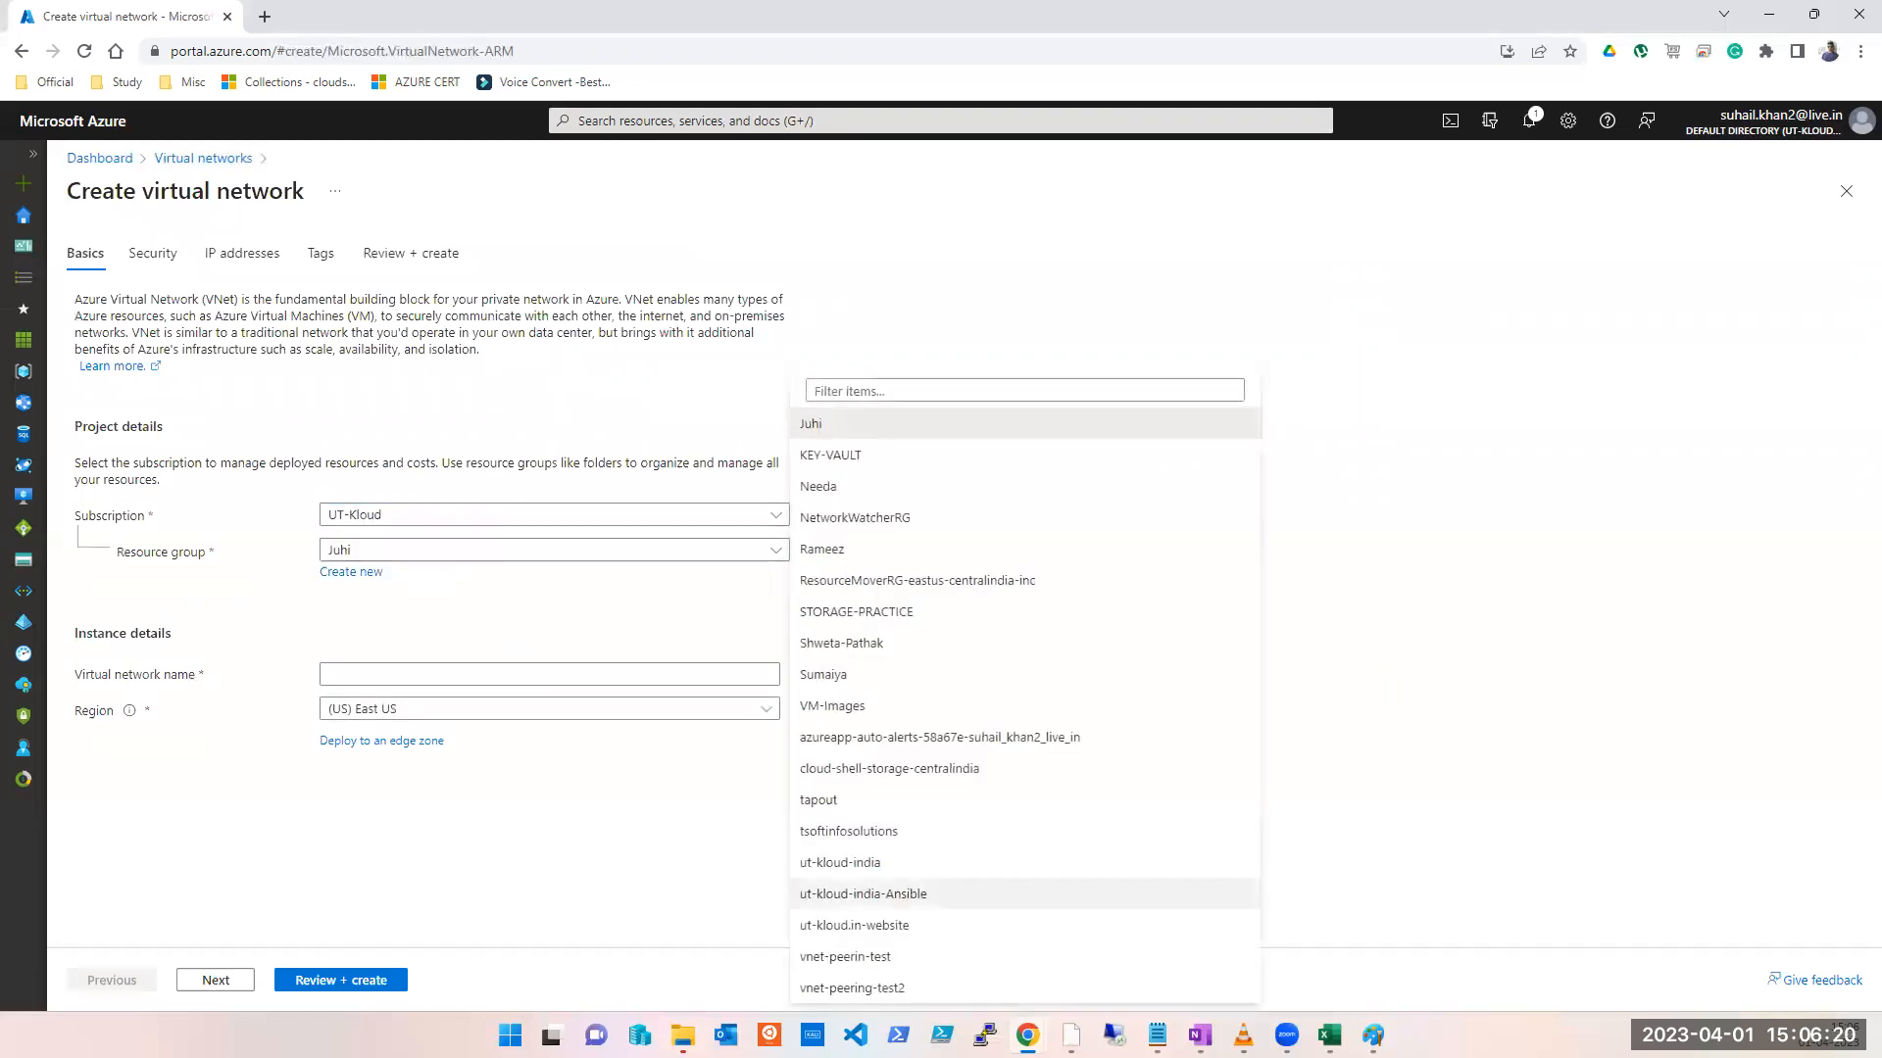
pyautogui.click(1010, 992)
pyautogui.click(429, 671)
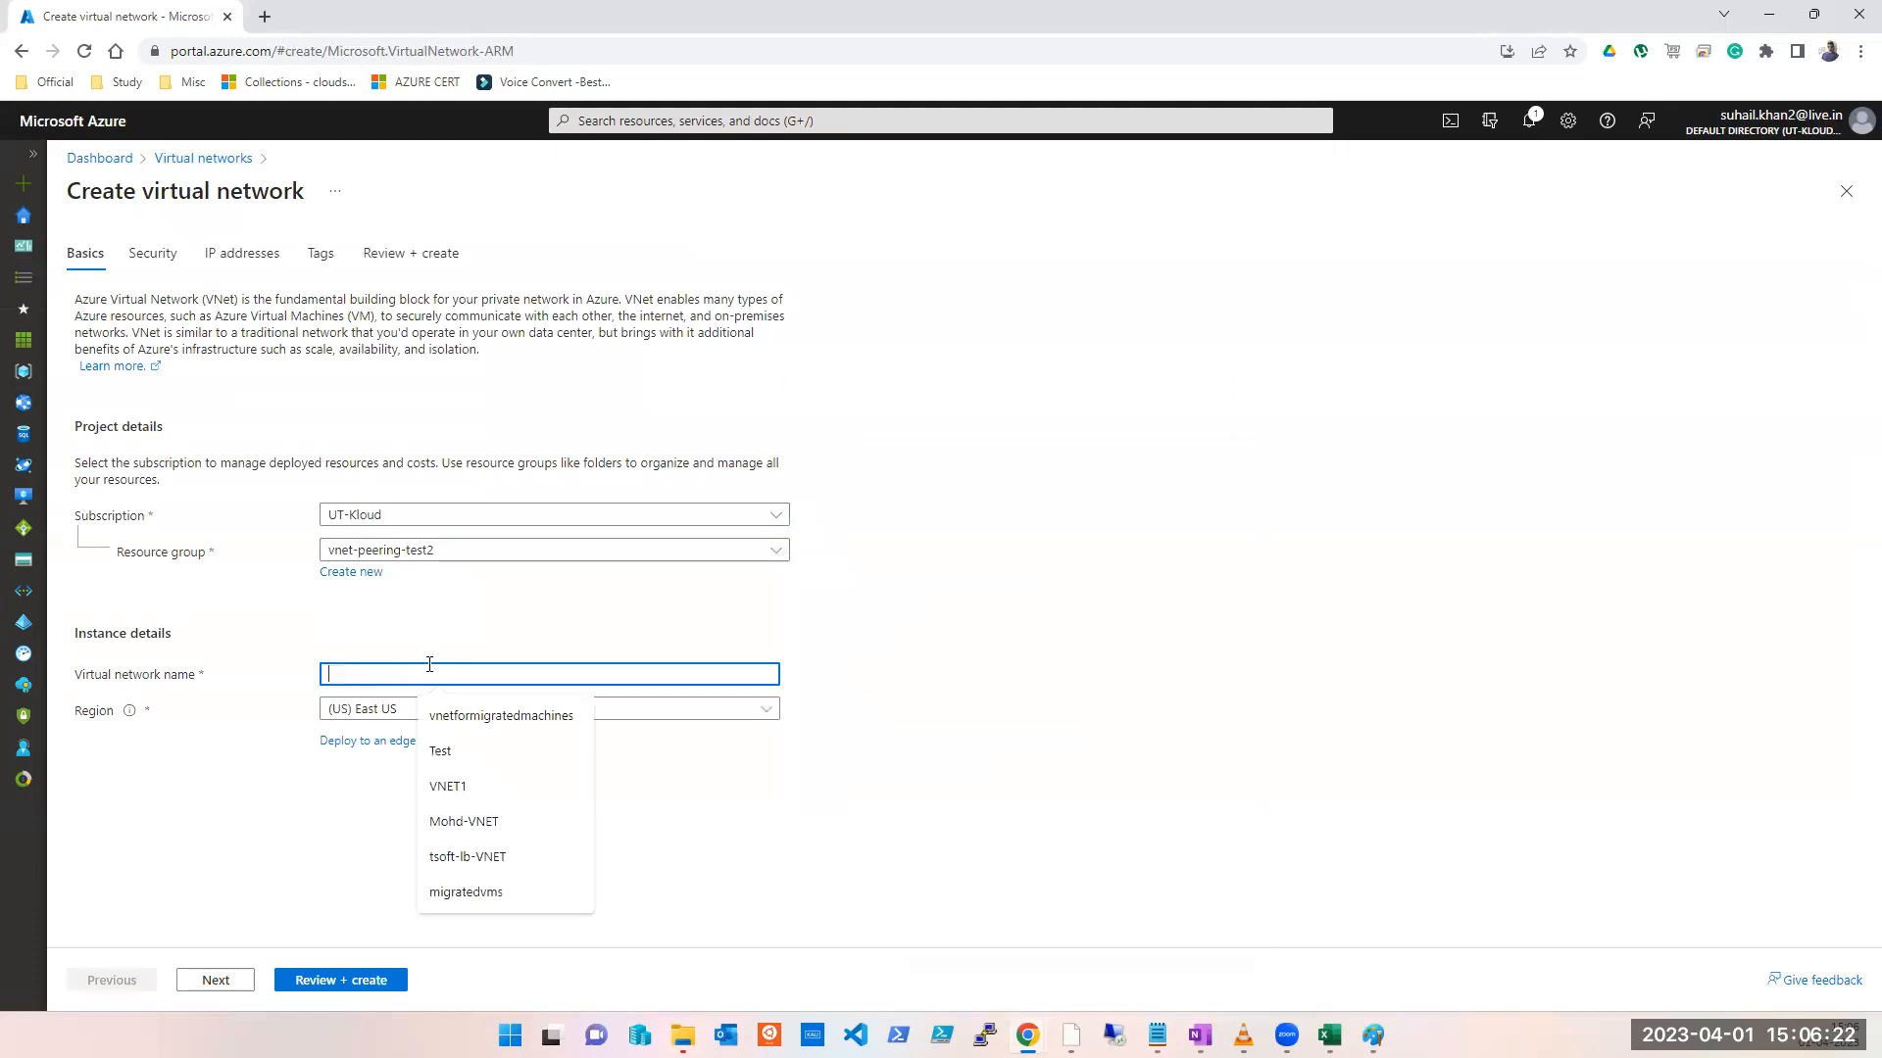
pyautogui.write('VNET2')
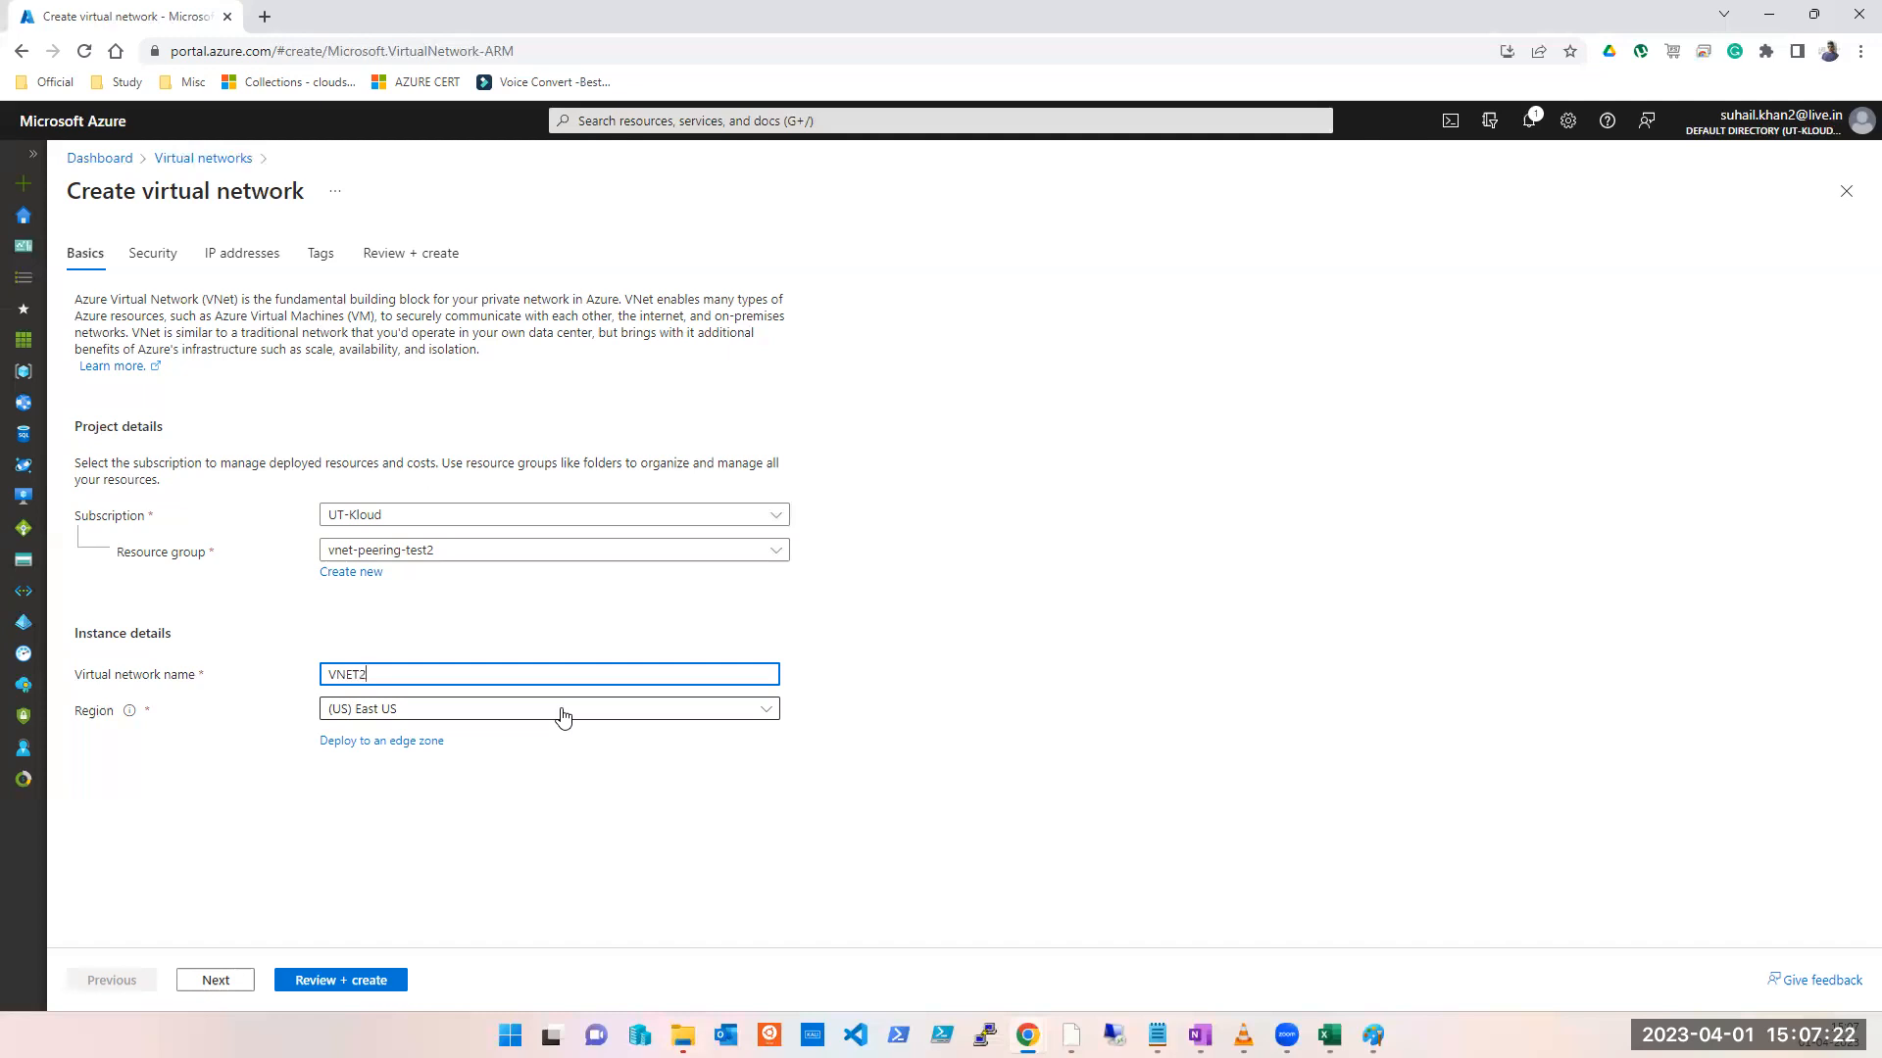
# Step: Set VNET2's region to (Middle East) Qatar Central and advance through Security to IP addresses
pyautogui.click(563, 715)
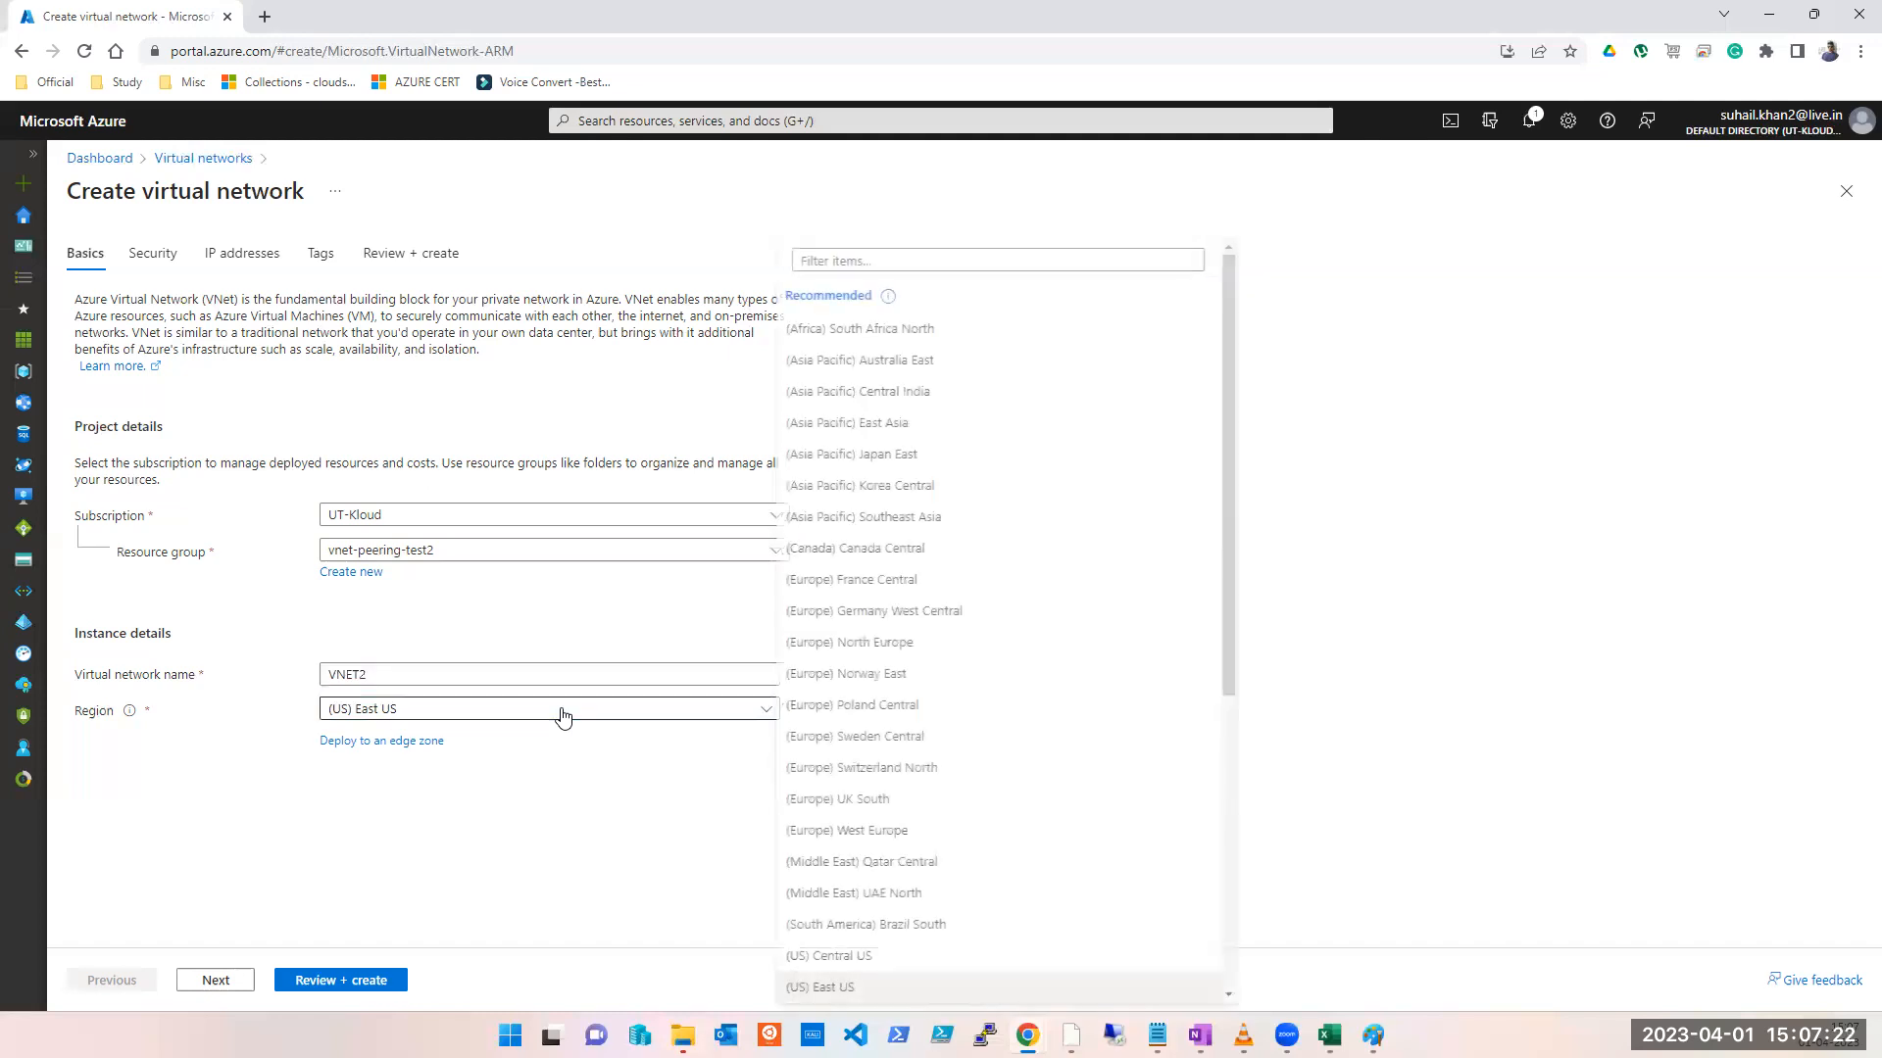
pyautogui.click(900, 855)
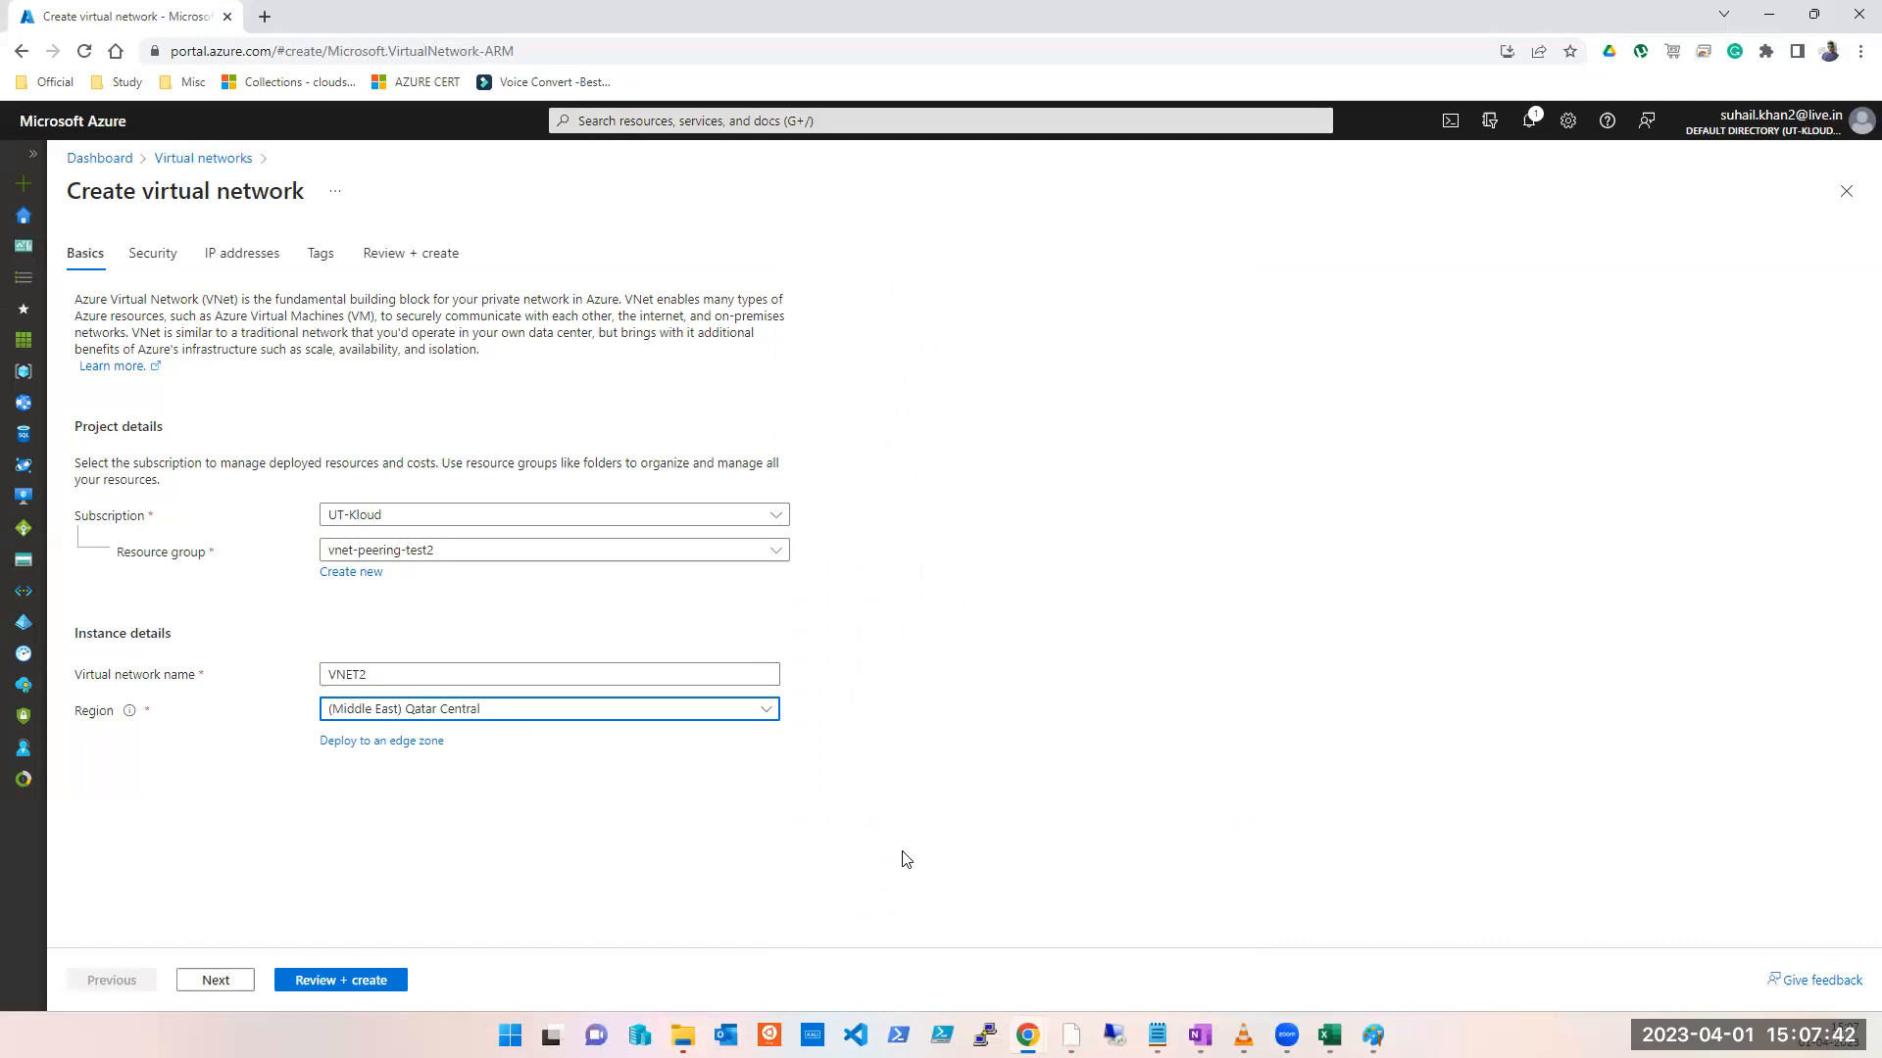
pyautogui.click(215, 981)
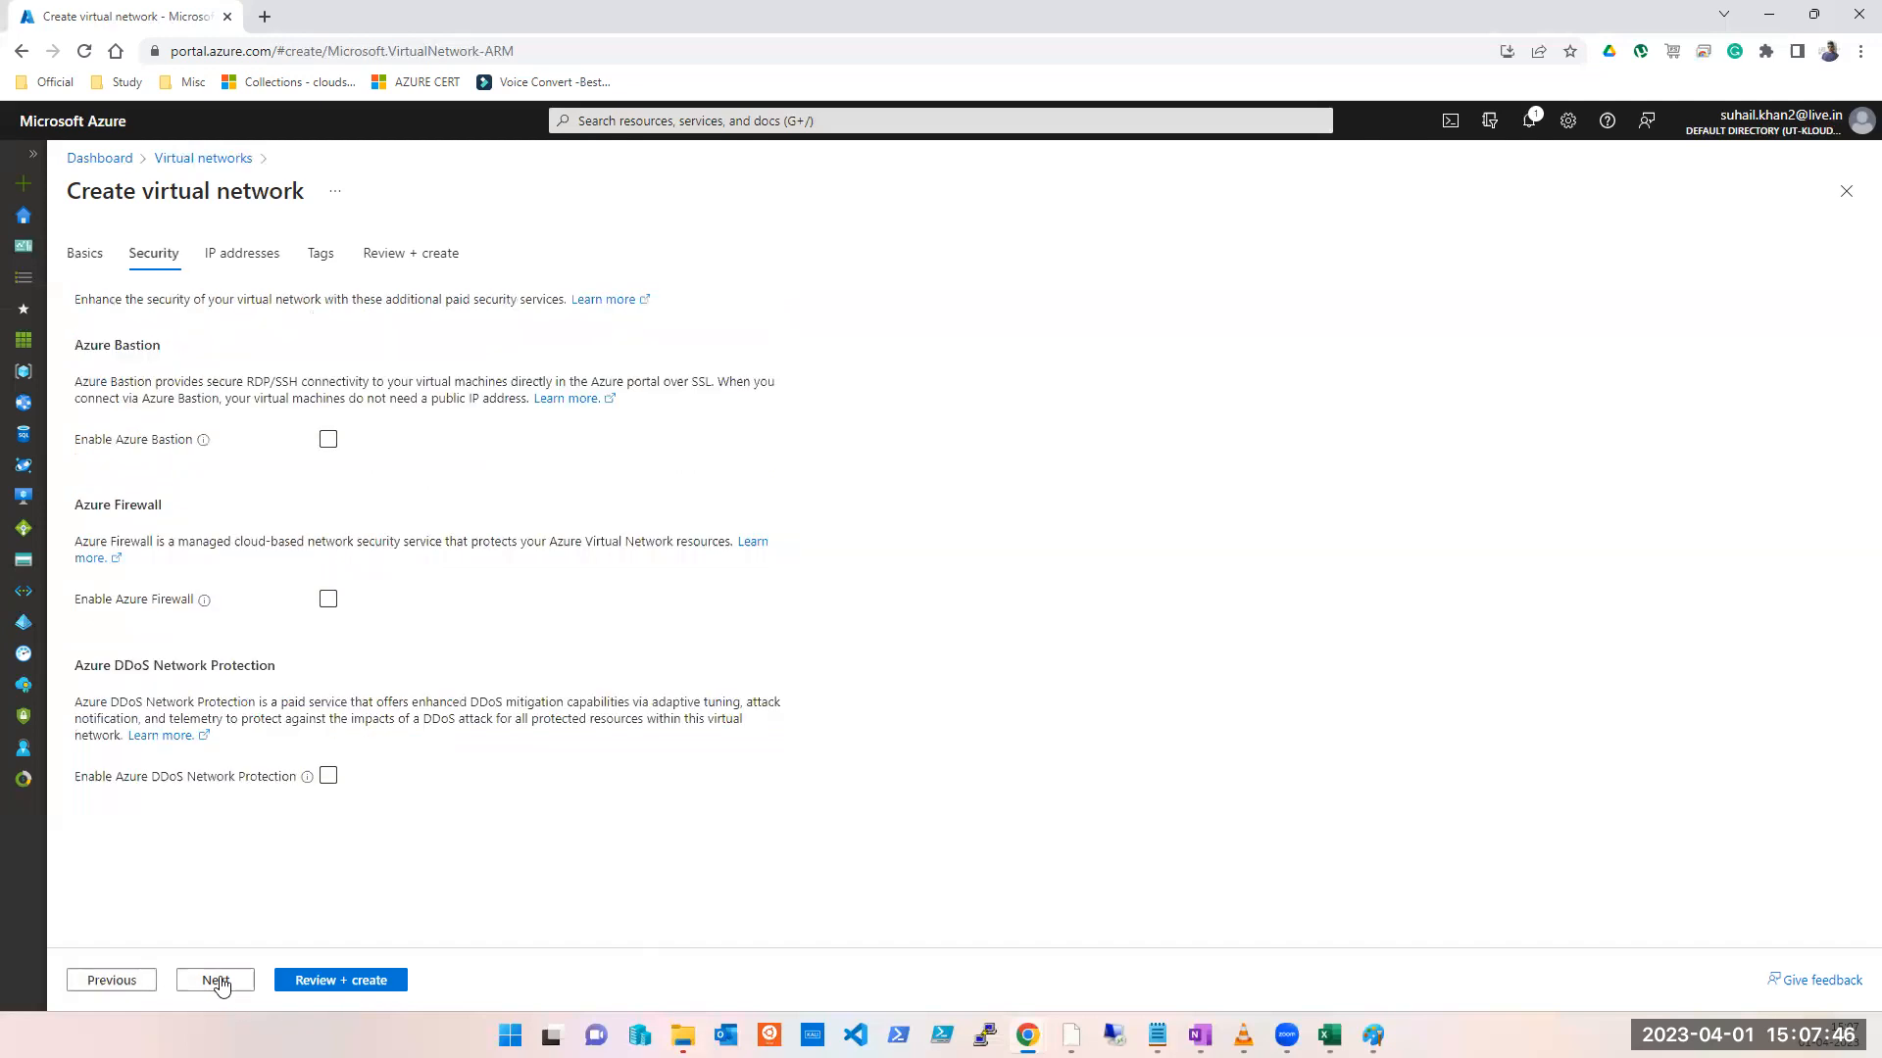
pyautogui.click(218, 980)
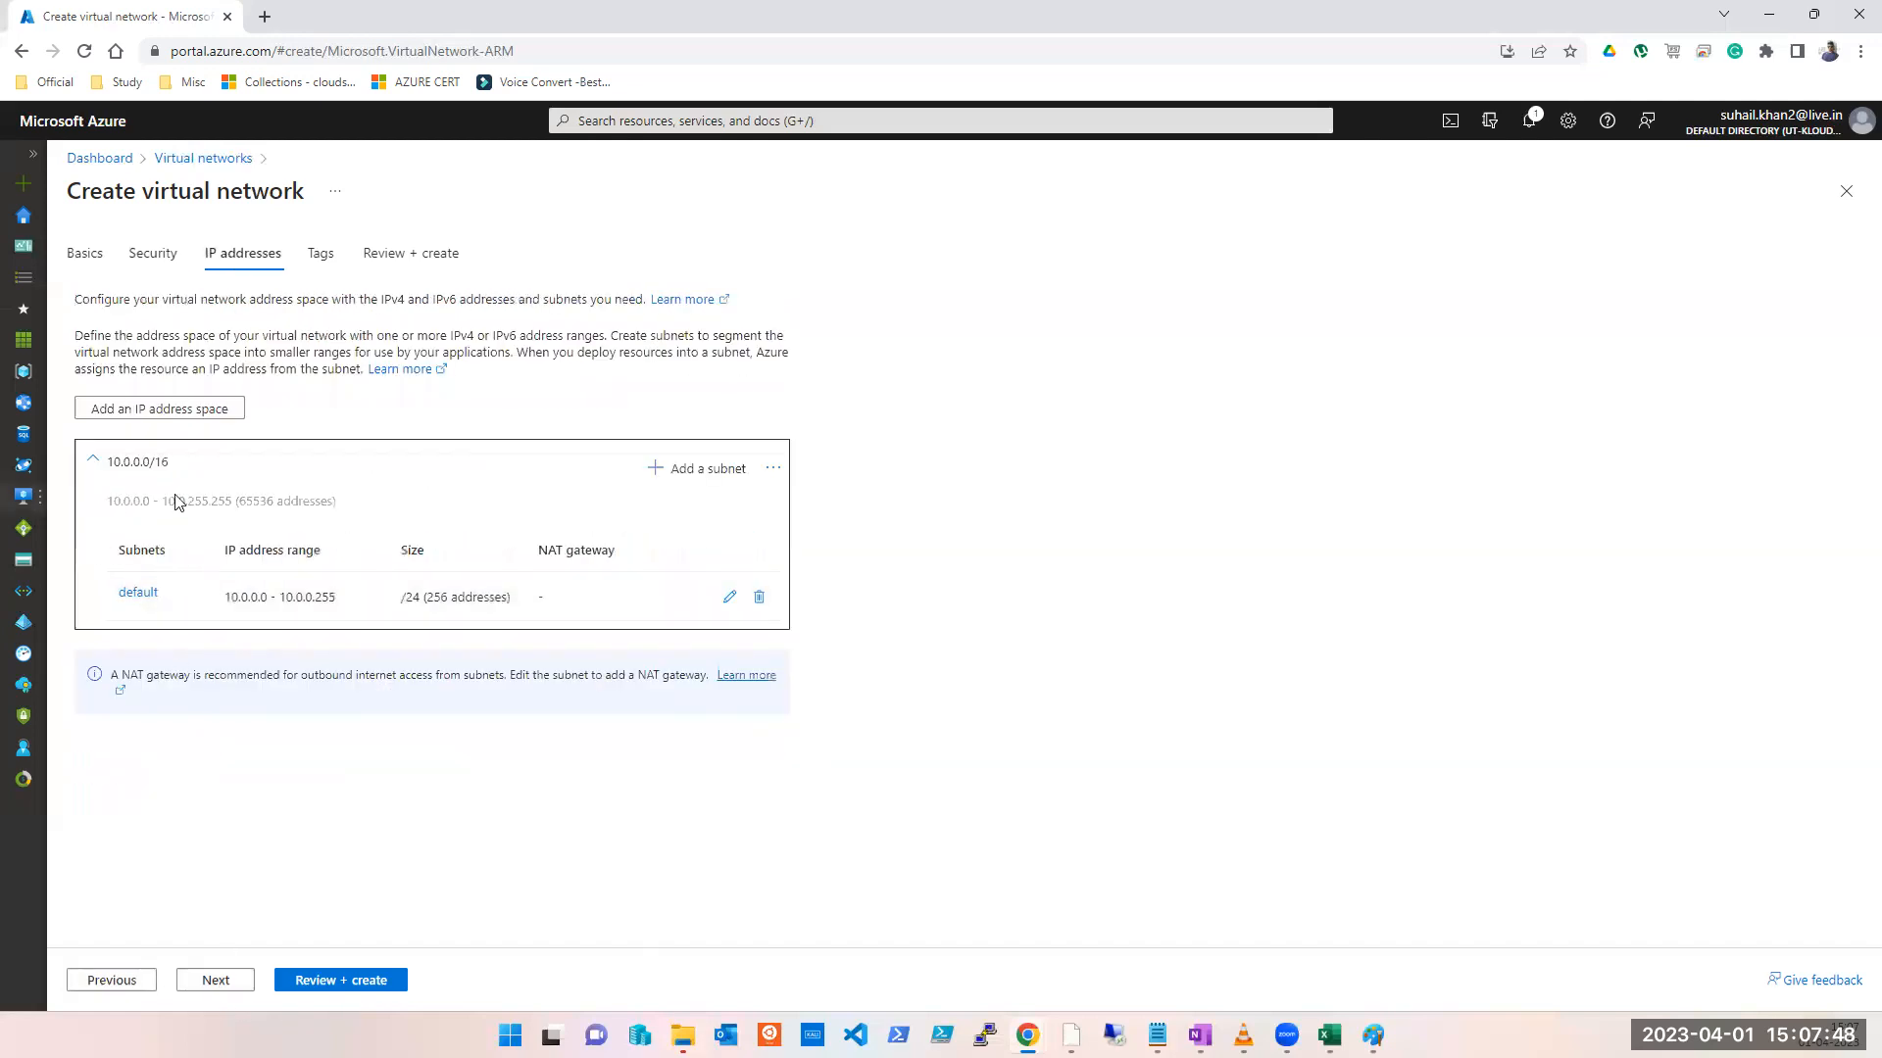
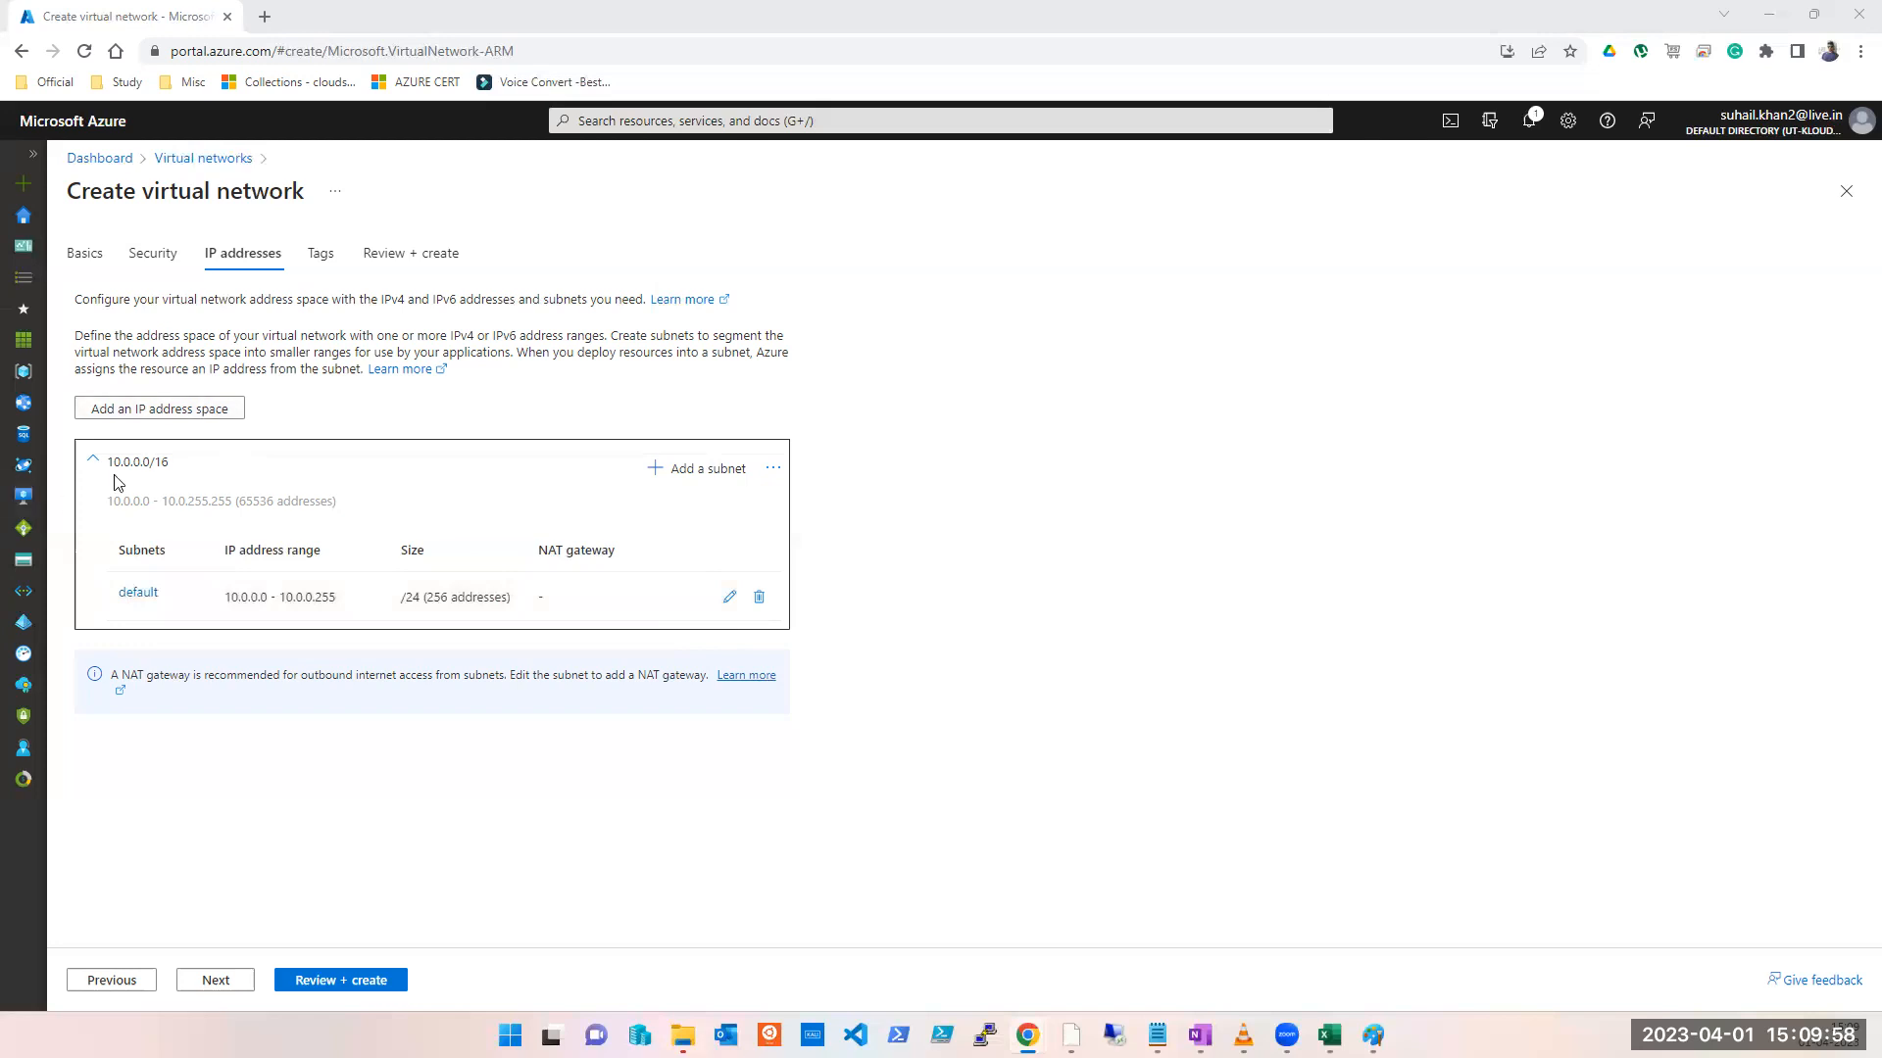
# Step: Add a second address space starting at 192.168.16.0 with size /27 (32 addresses)
pyautogui.click(208, 418)
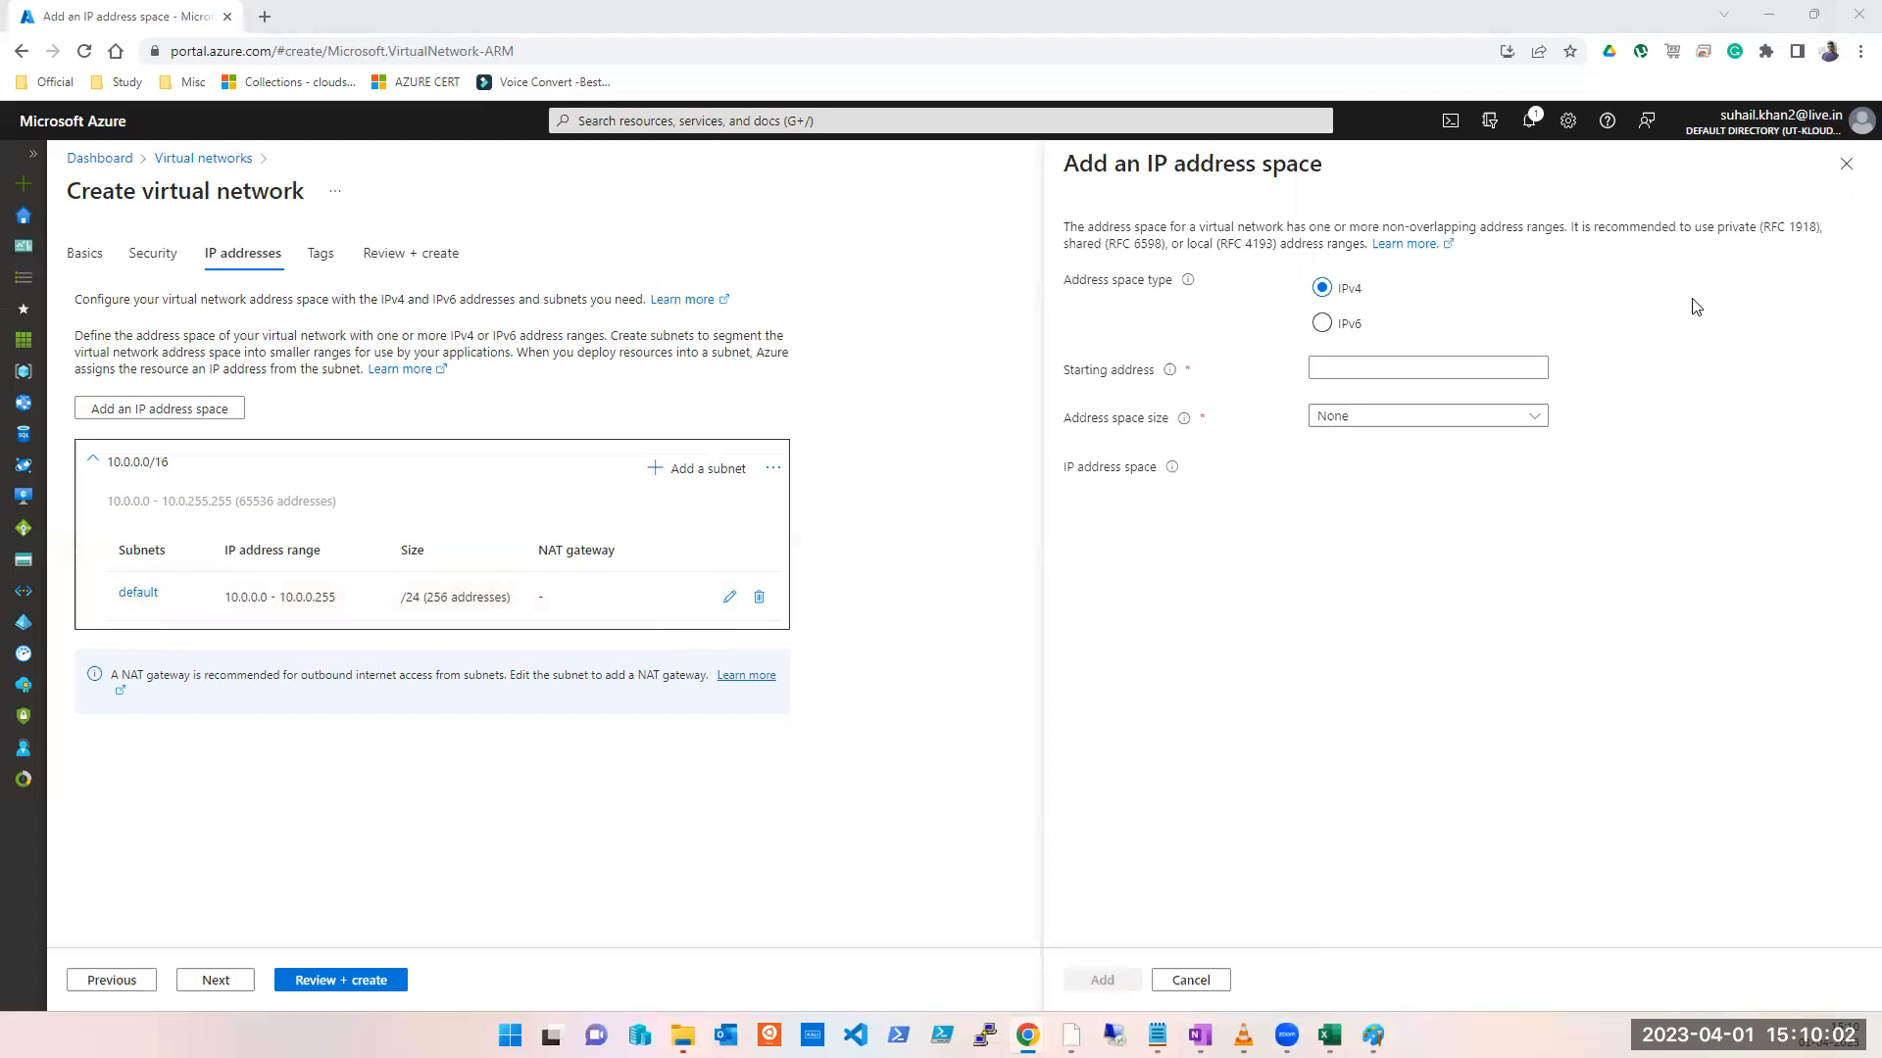
pyautogui.click(1515, 371)
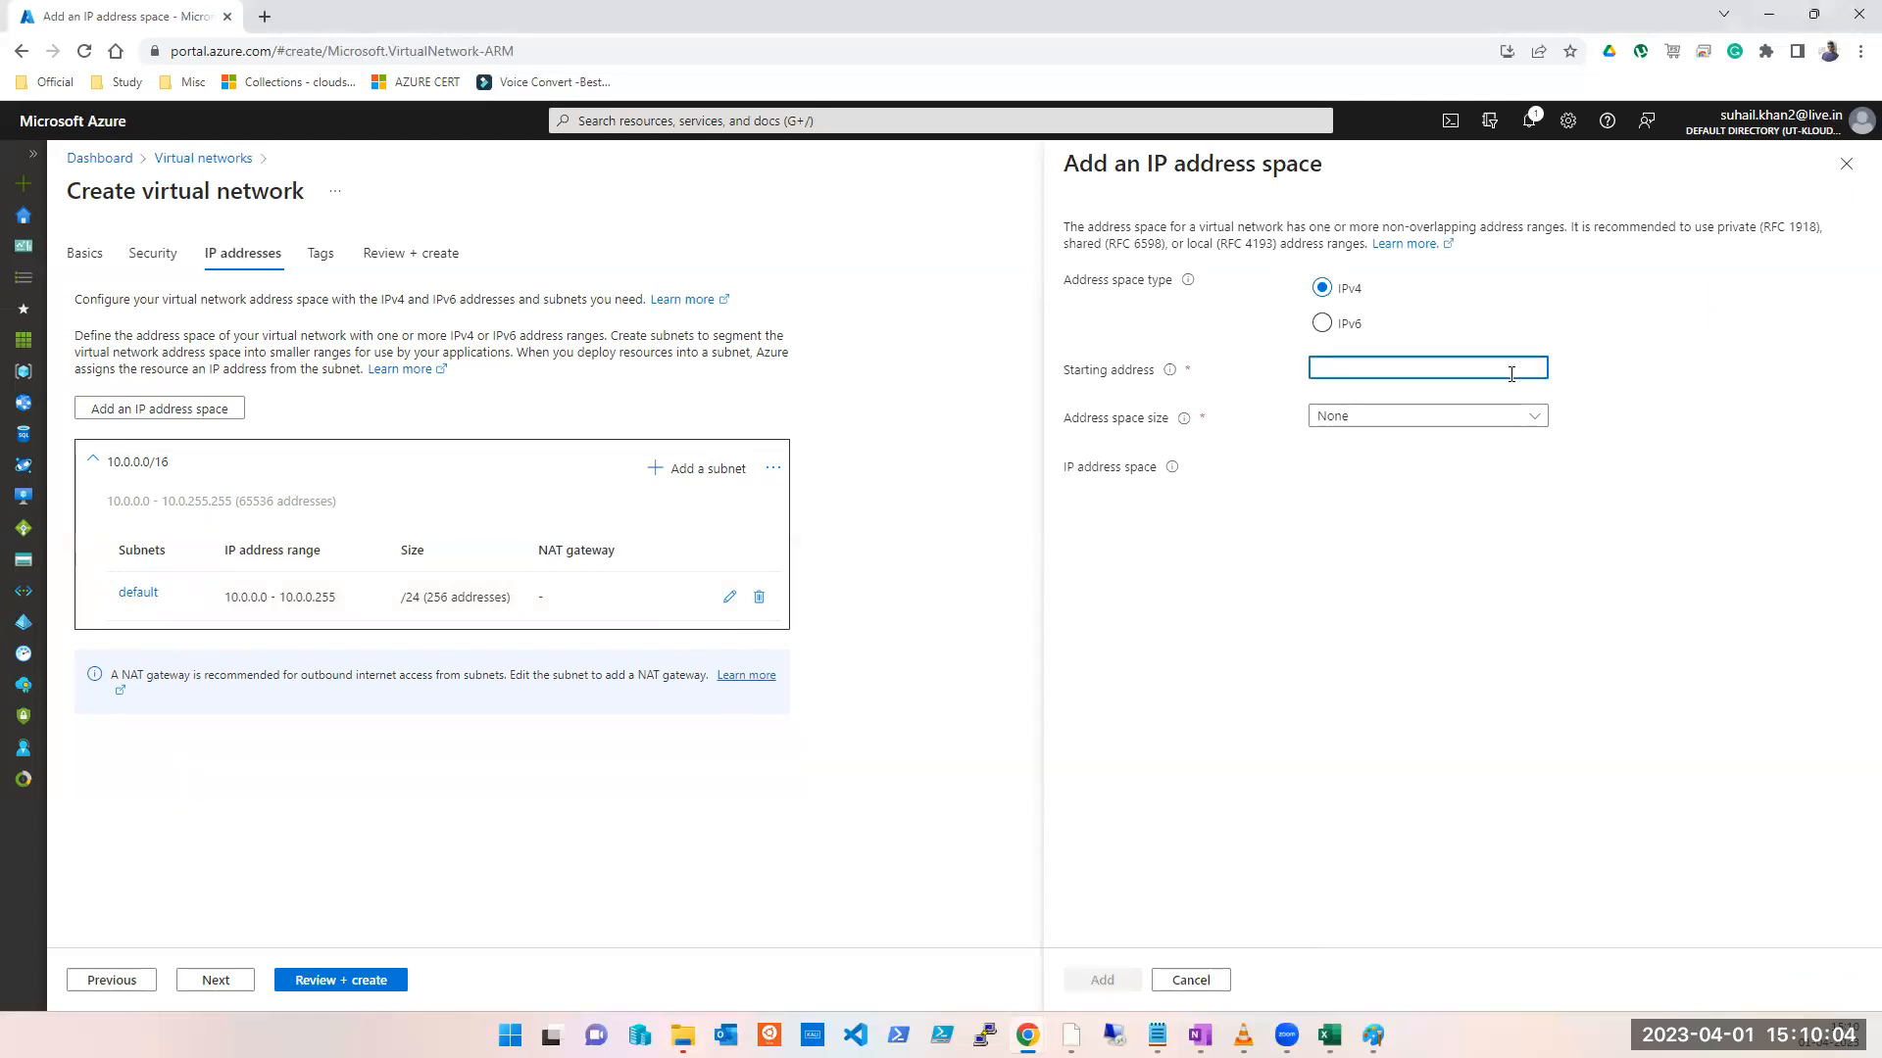
pyautogui.write('192.168')
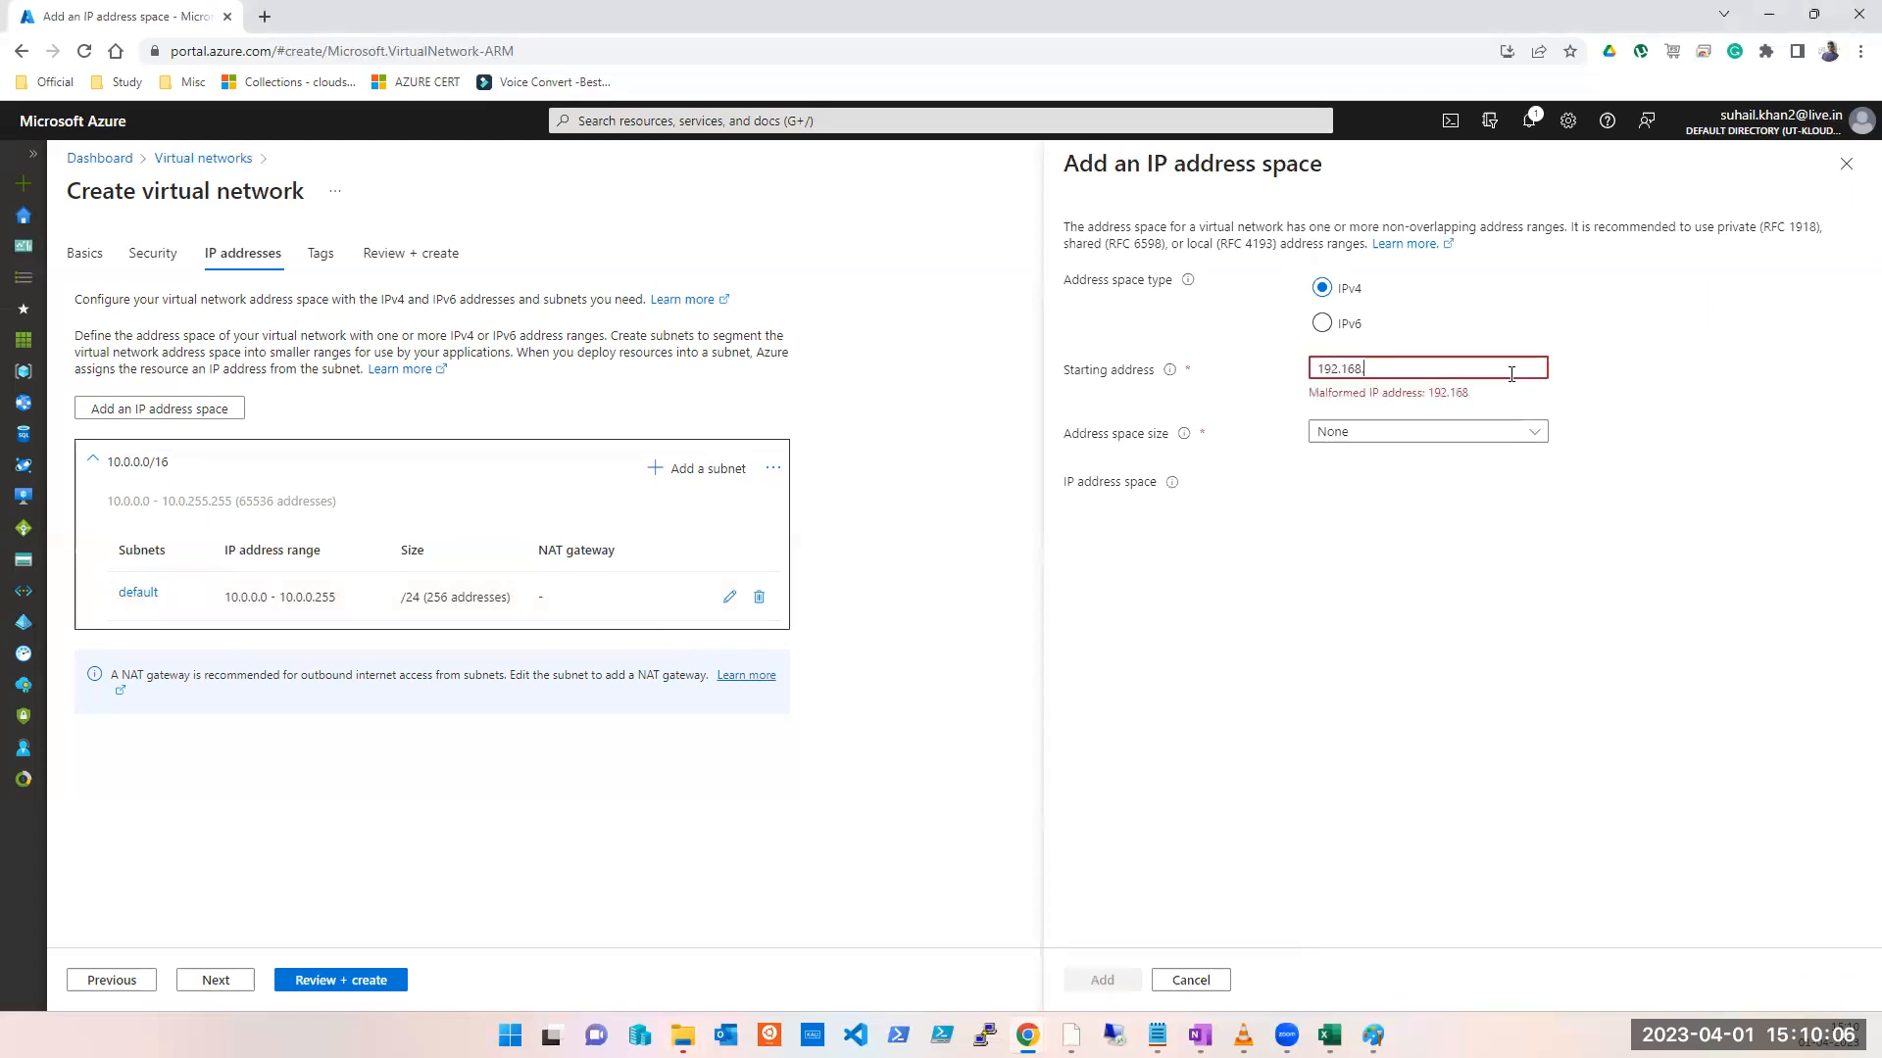
pyautogui.write('.')
pyautogui.press('BackSpace')
pyautogui.write('7')
pyautogui.doubleClick(1323, 360)
pyautogui.press('BackSpace')
pyautogui.write('192.1')
pyautogui.write('88.16.0')
pyautogui.click(1352, 419)
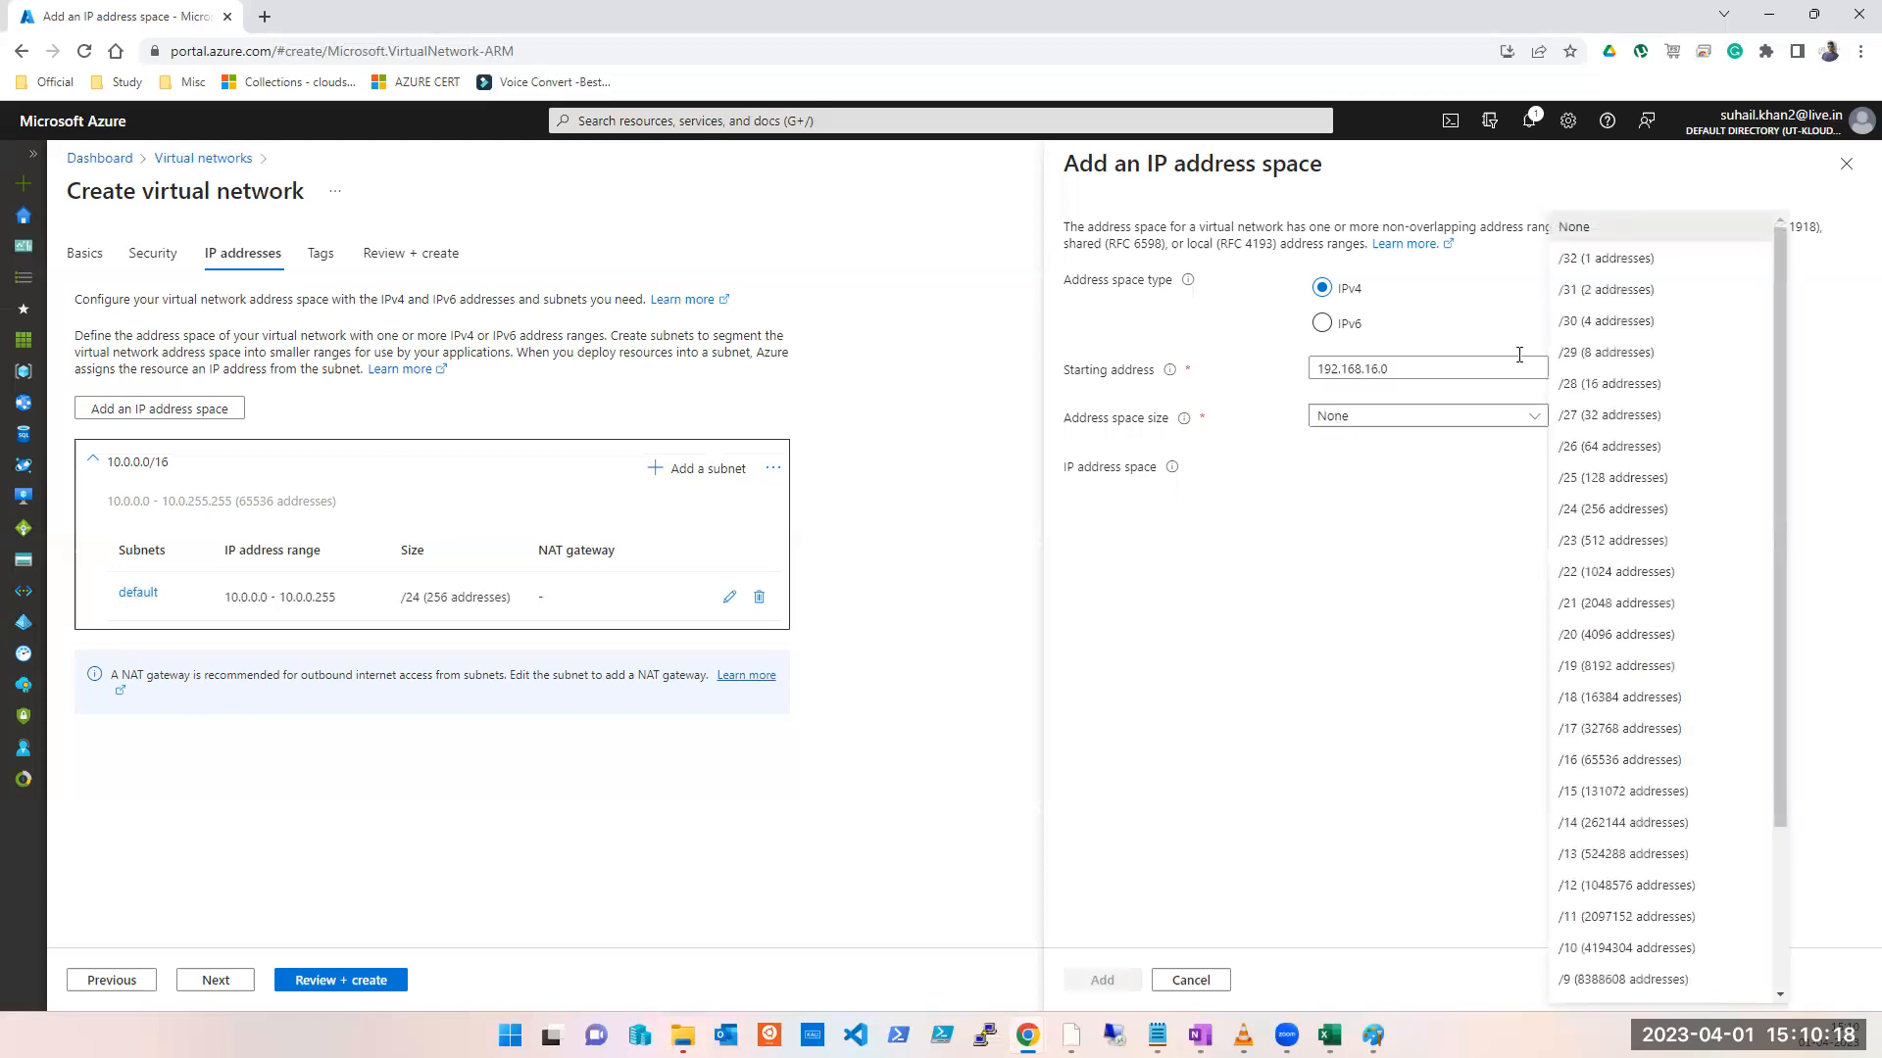
pyautogui.click(1613, 416)
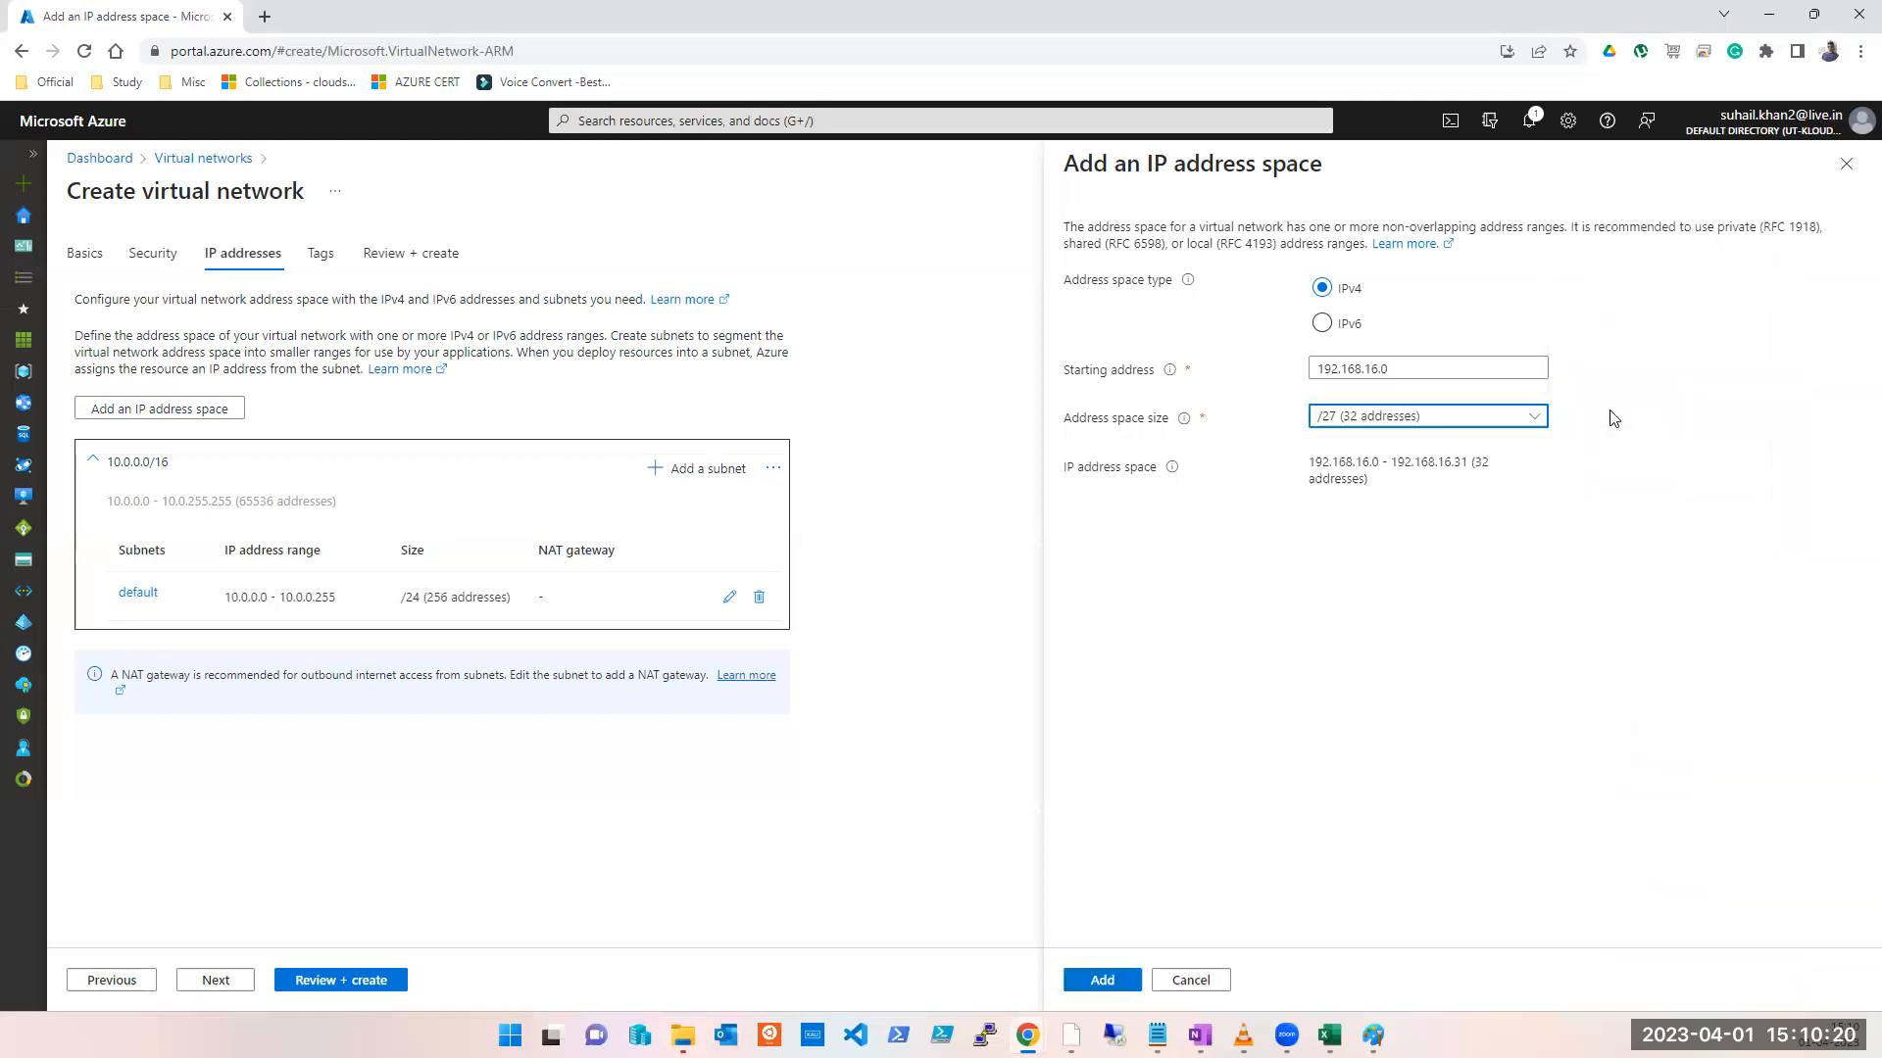
pyautogui.click(1101, 981)
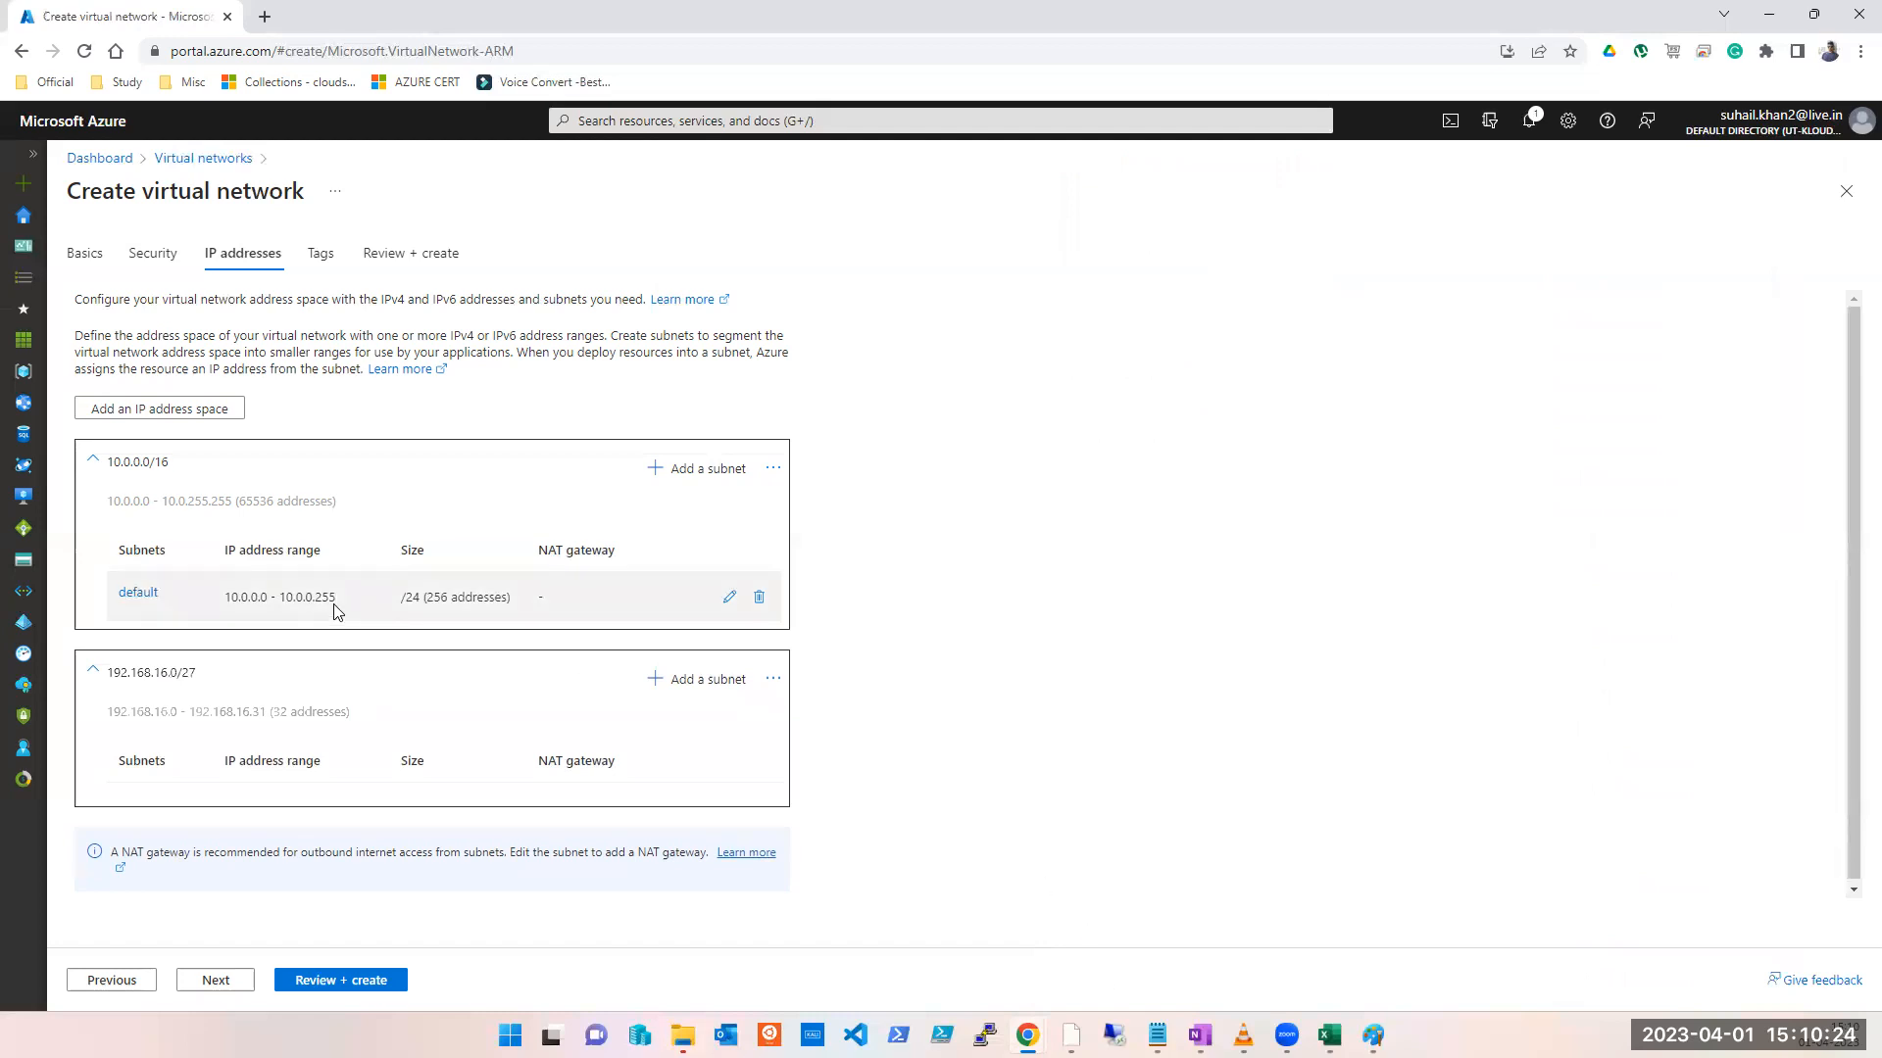
# Step: Delete the 10.0.0.0/16 address space and add the default subnet to 192.168.16.0/27
pyautogui.click(773, 471)
pyautogui.click(813, 533)
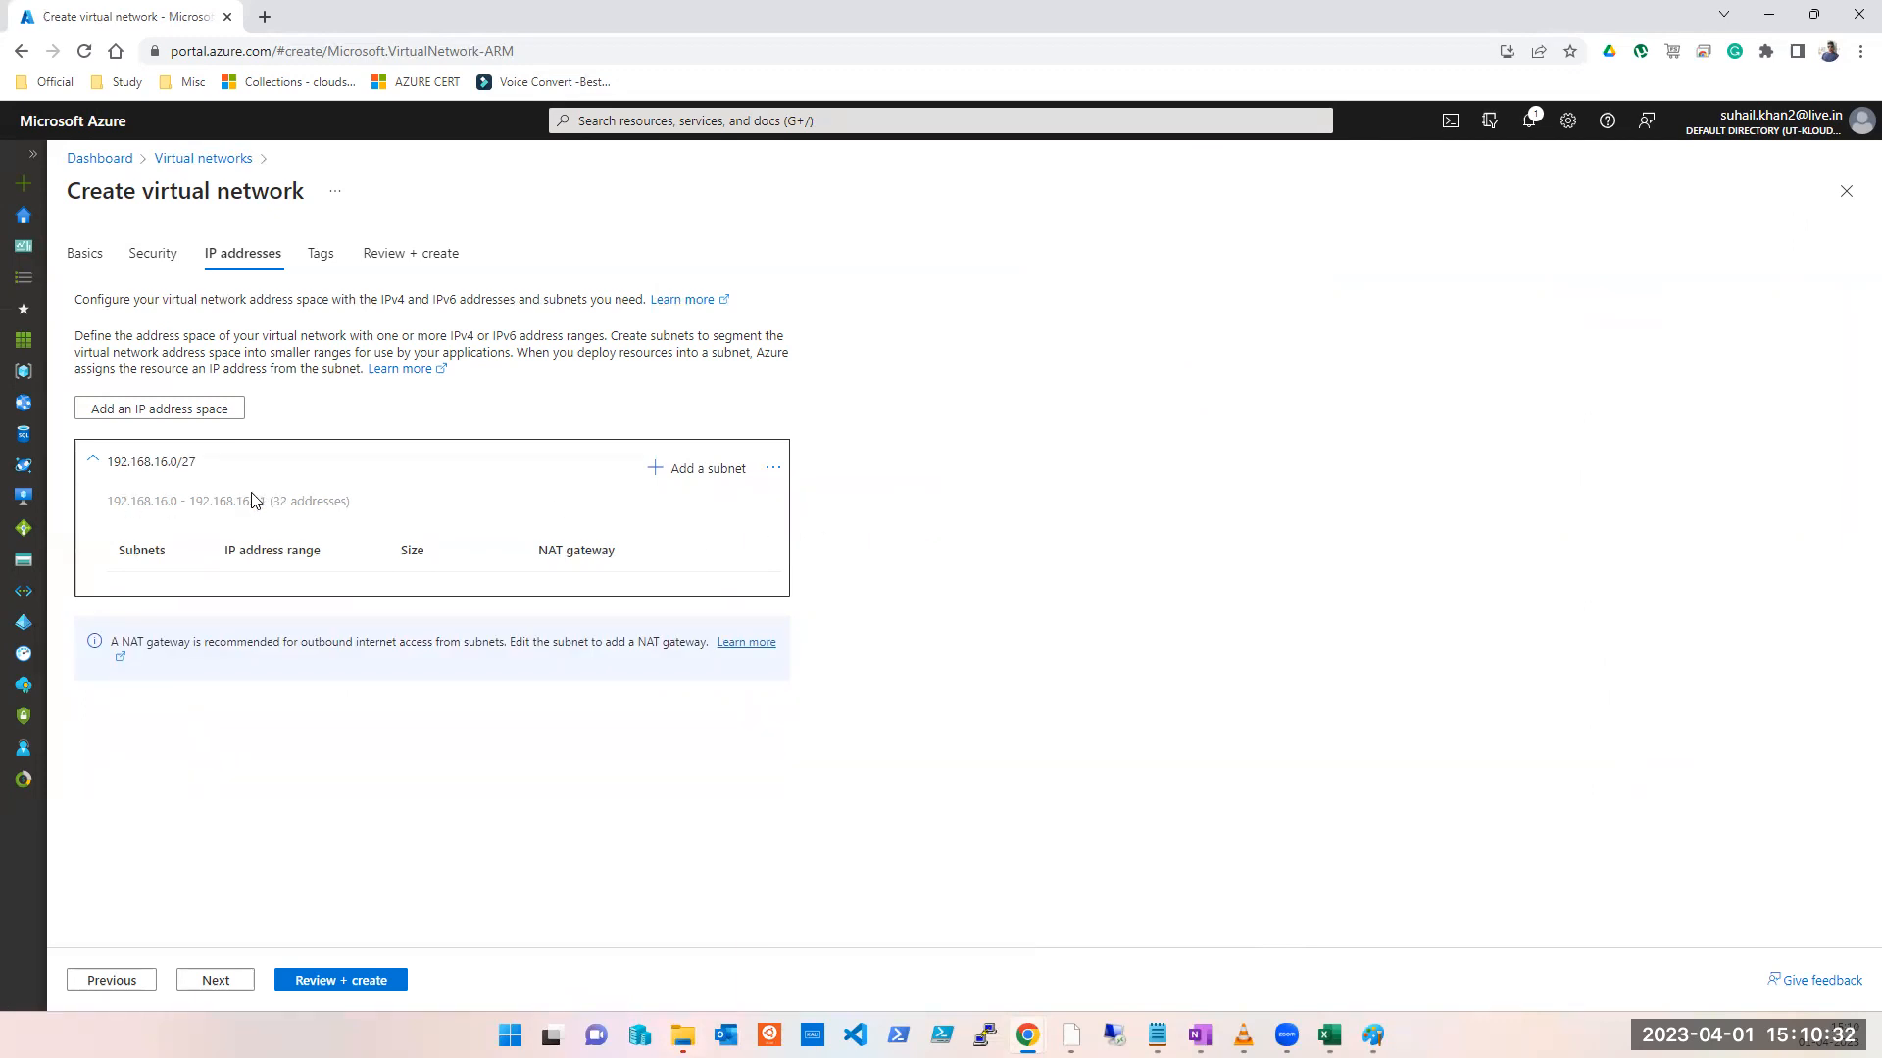
pyautogui.click(726, 473)
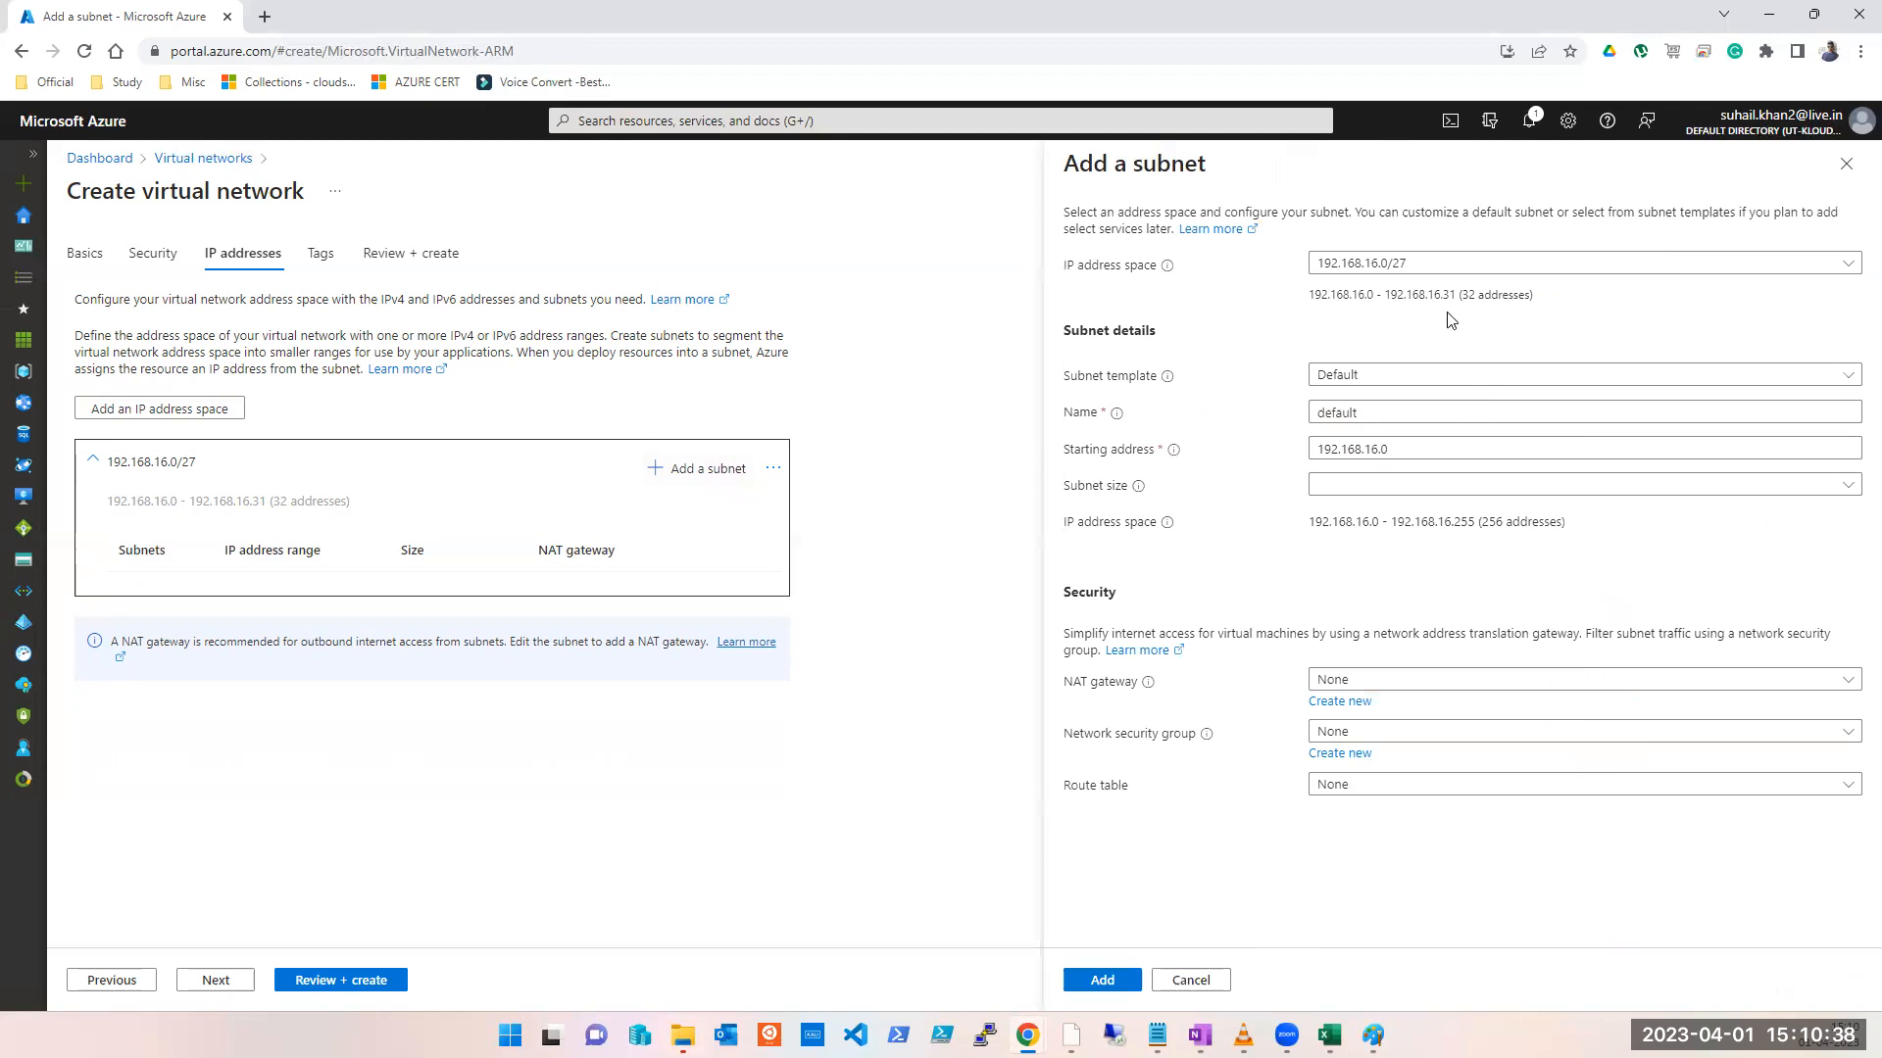
pyautogui.click(1101, 980)
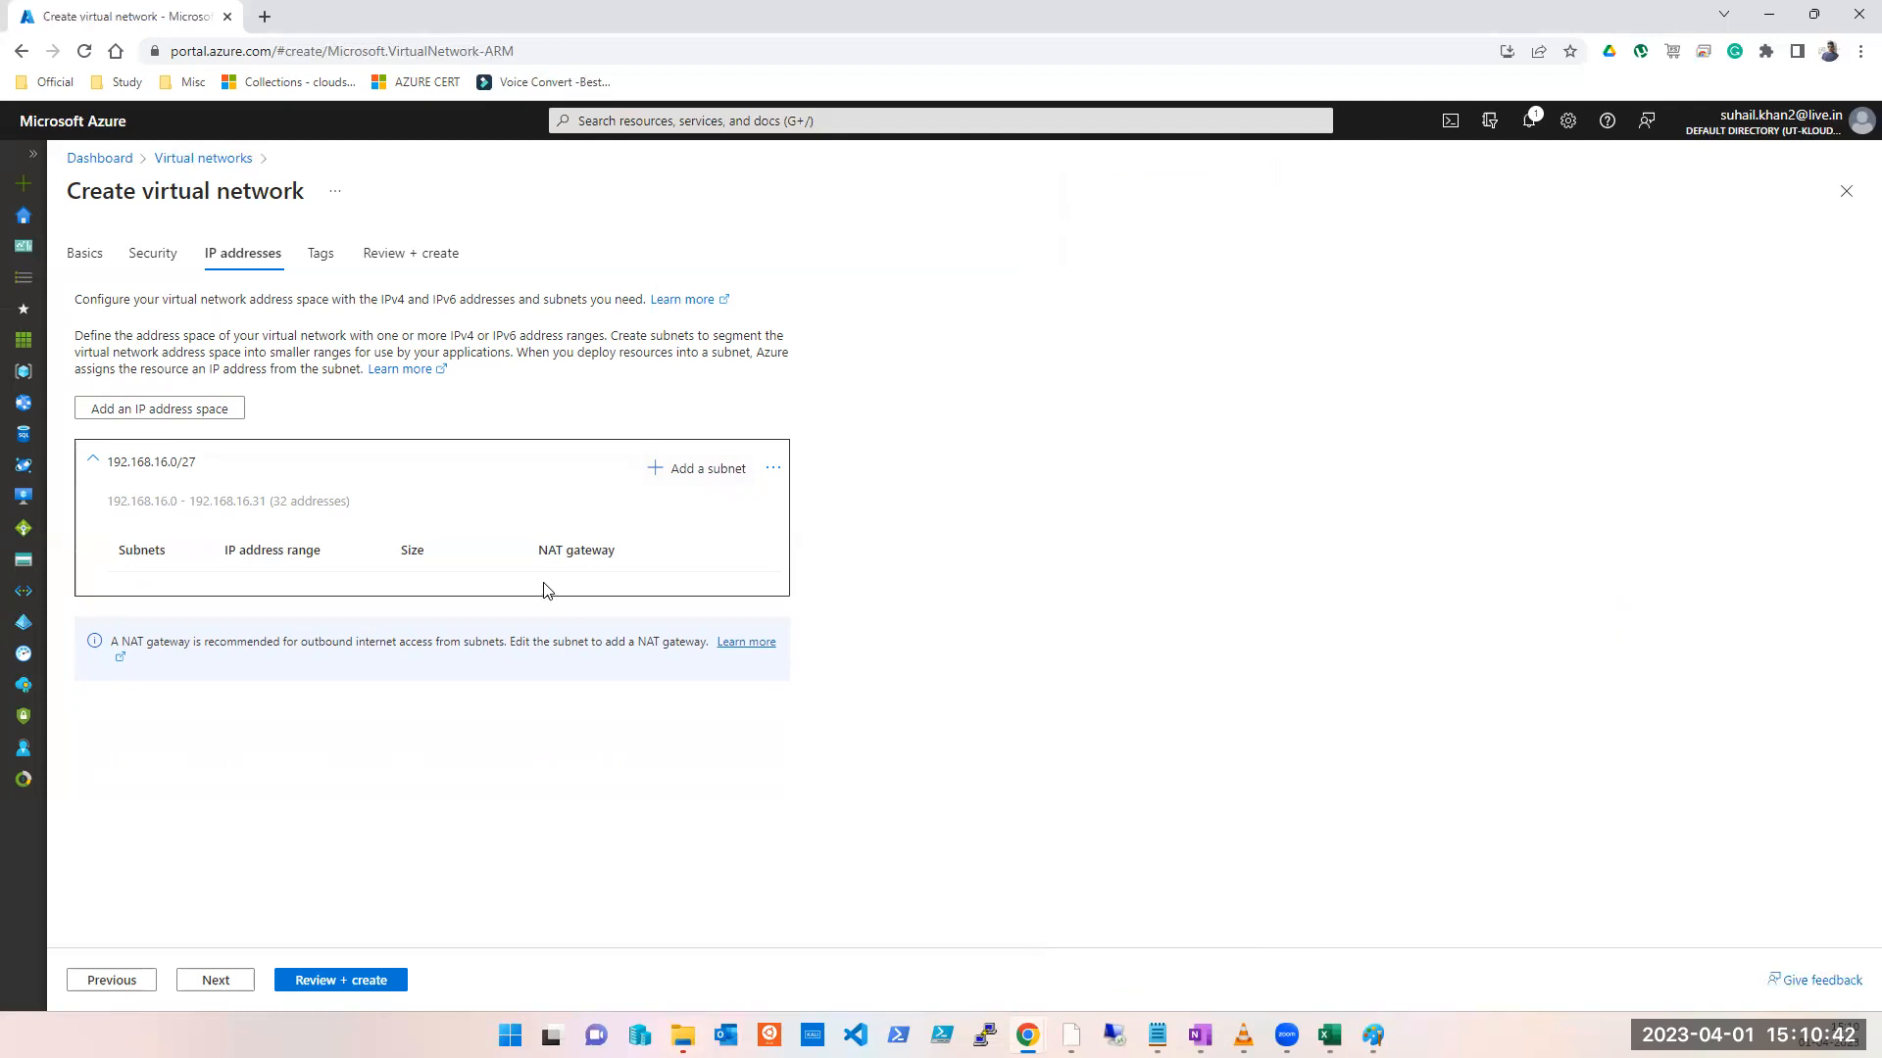
# Step: Close a second subnet form without adding anything, then bring up VNET2's Review + create summary
pyautogui.click(714, 472)
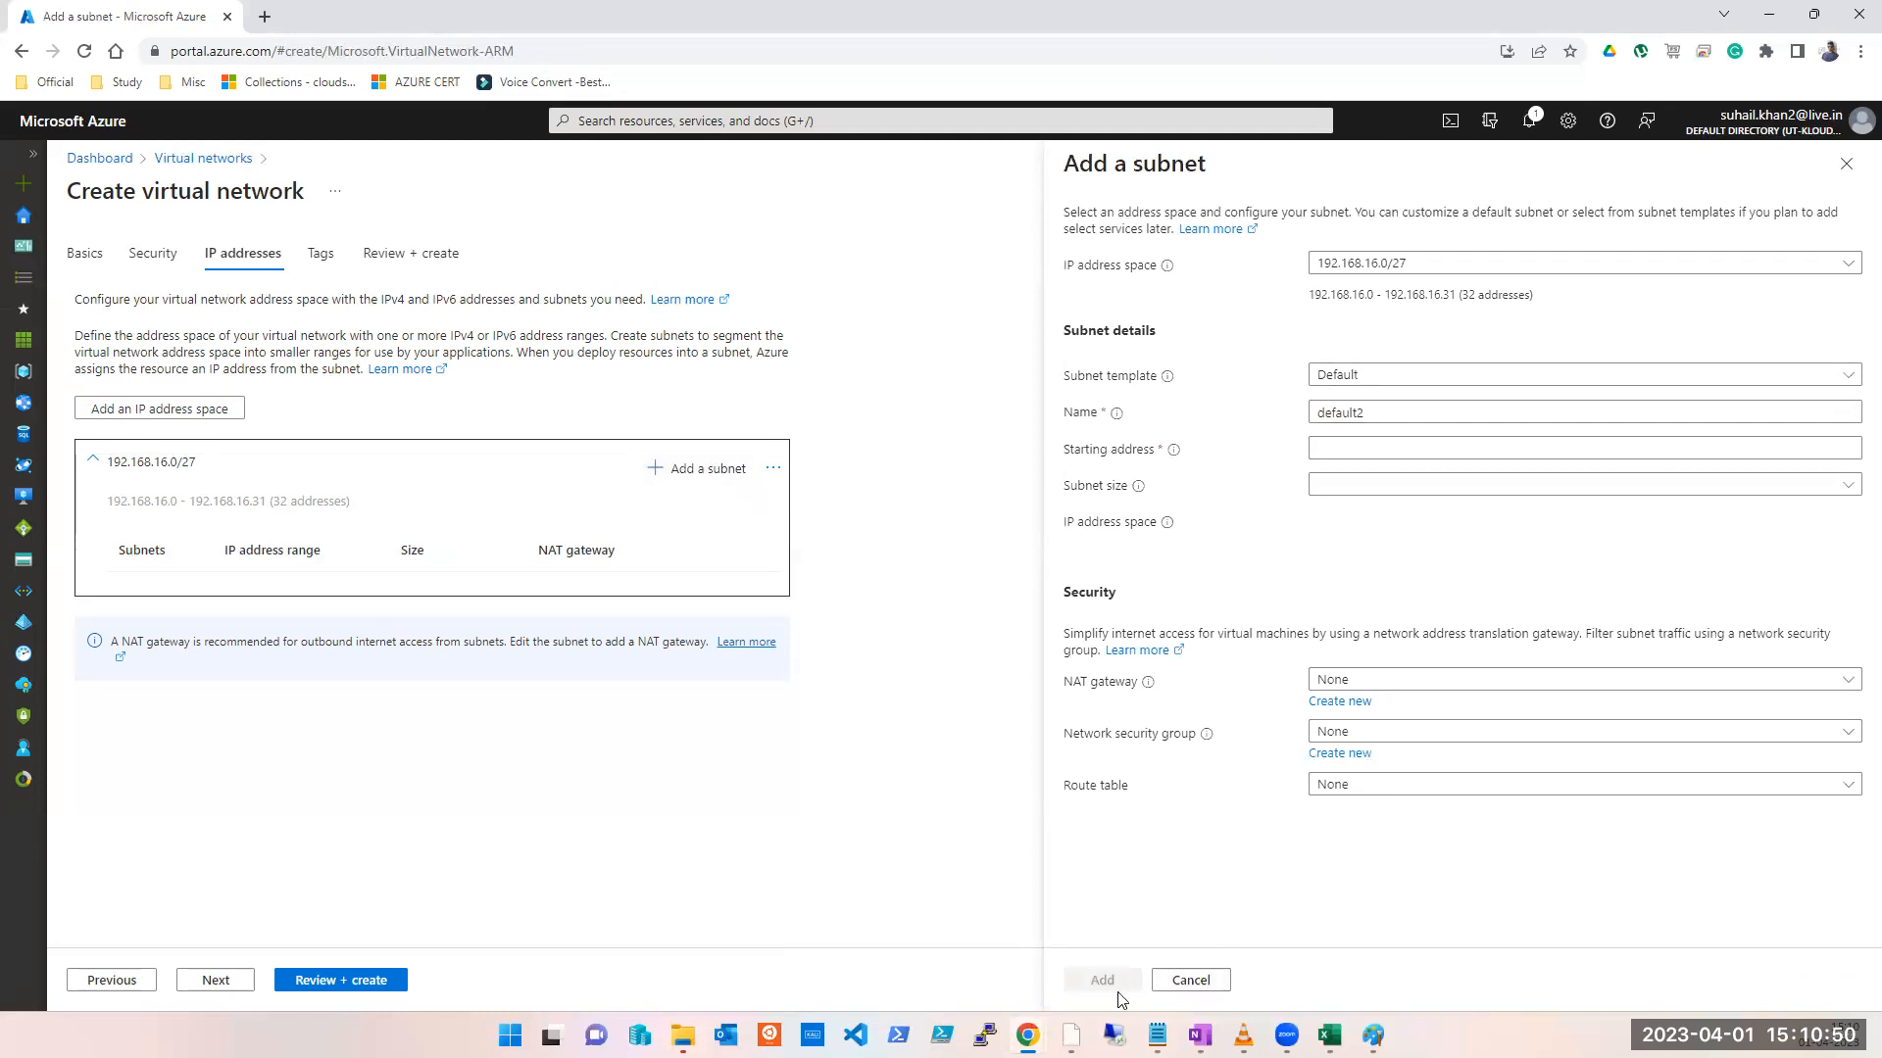
pyautogui.click(1847, 164)
pyautogui.click(215, 980)
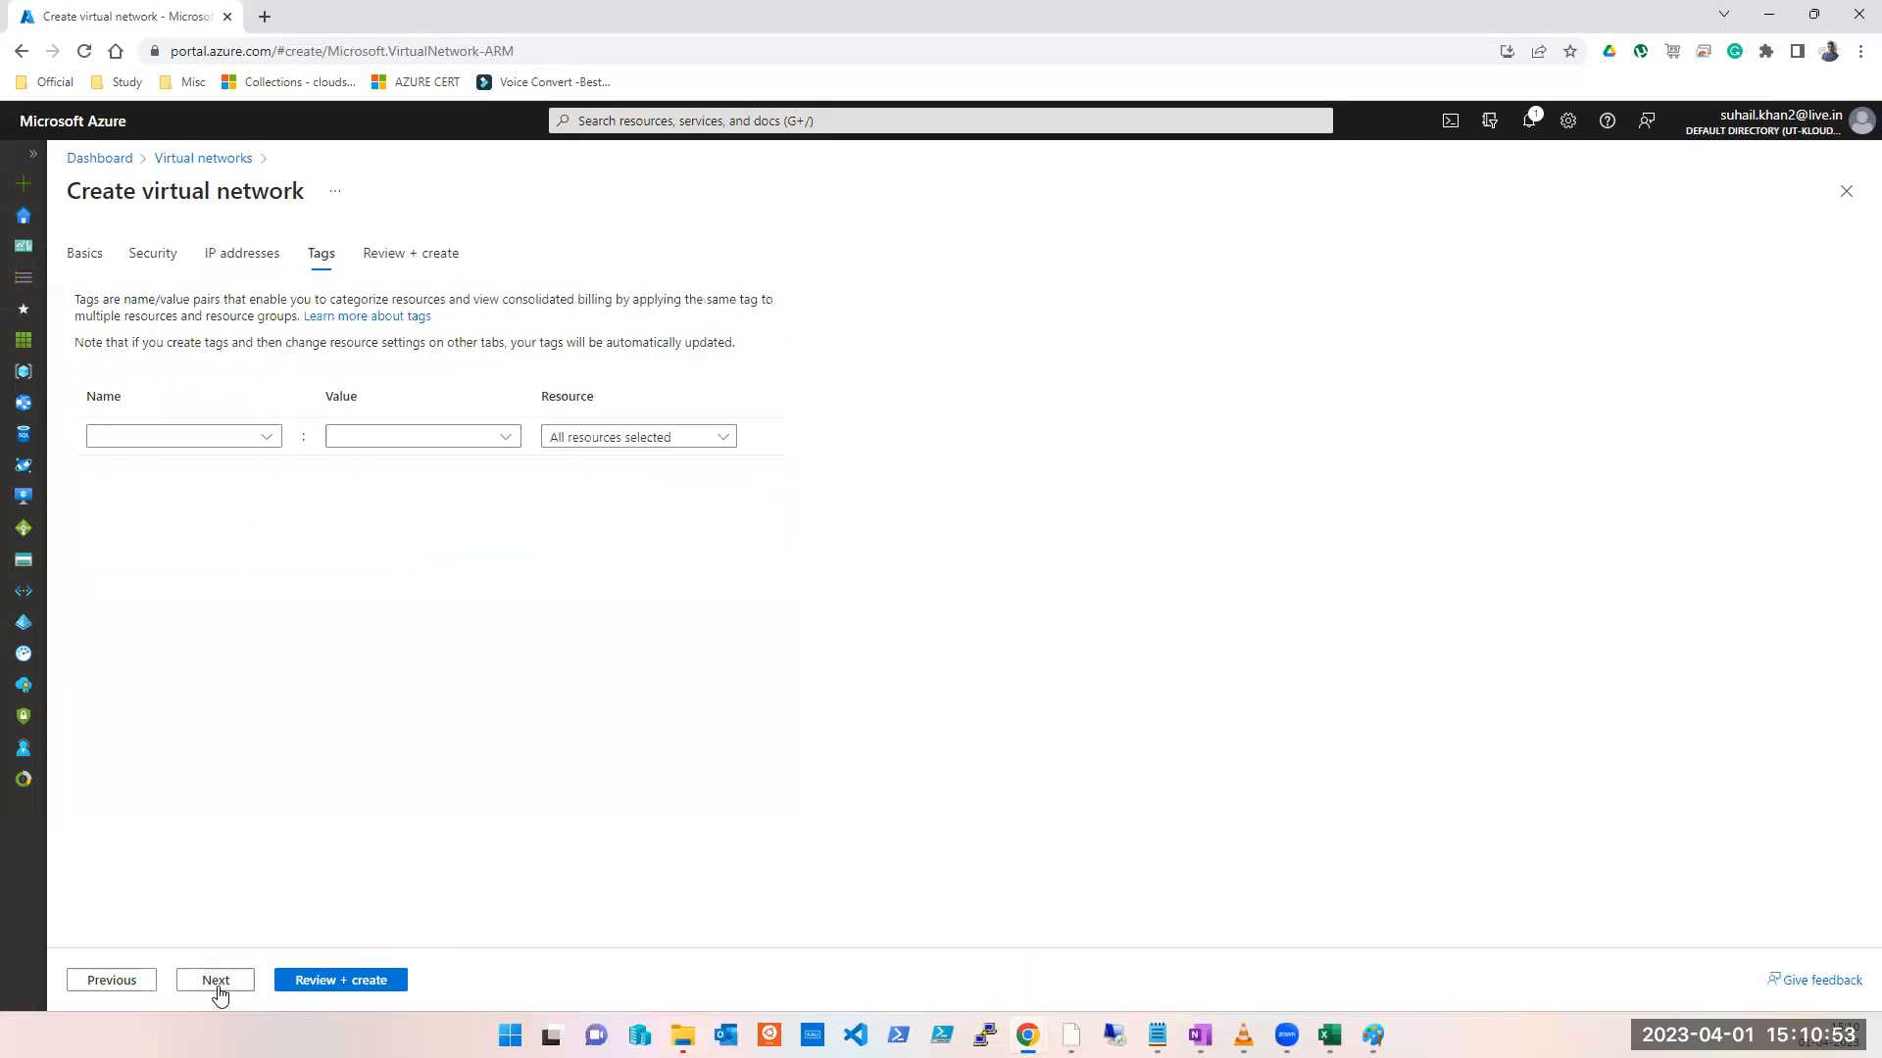
pyautogui.click(154, 982)
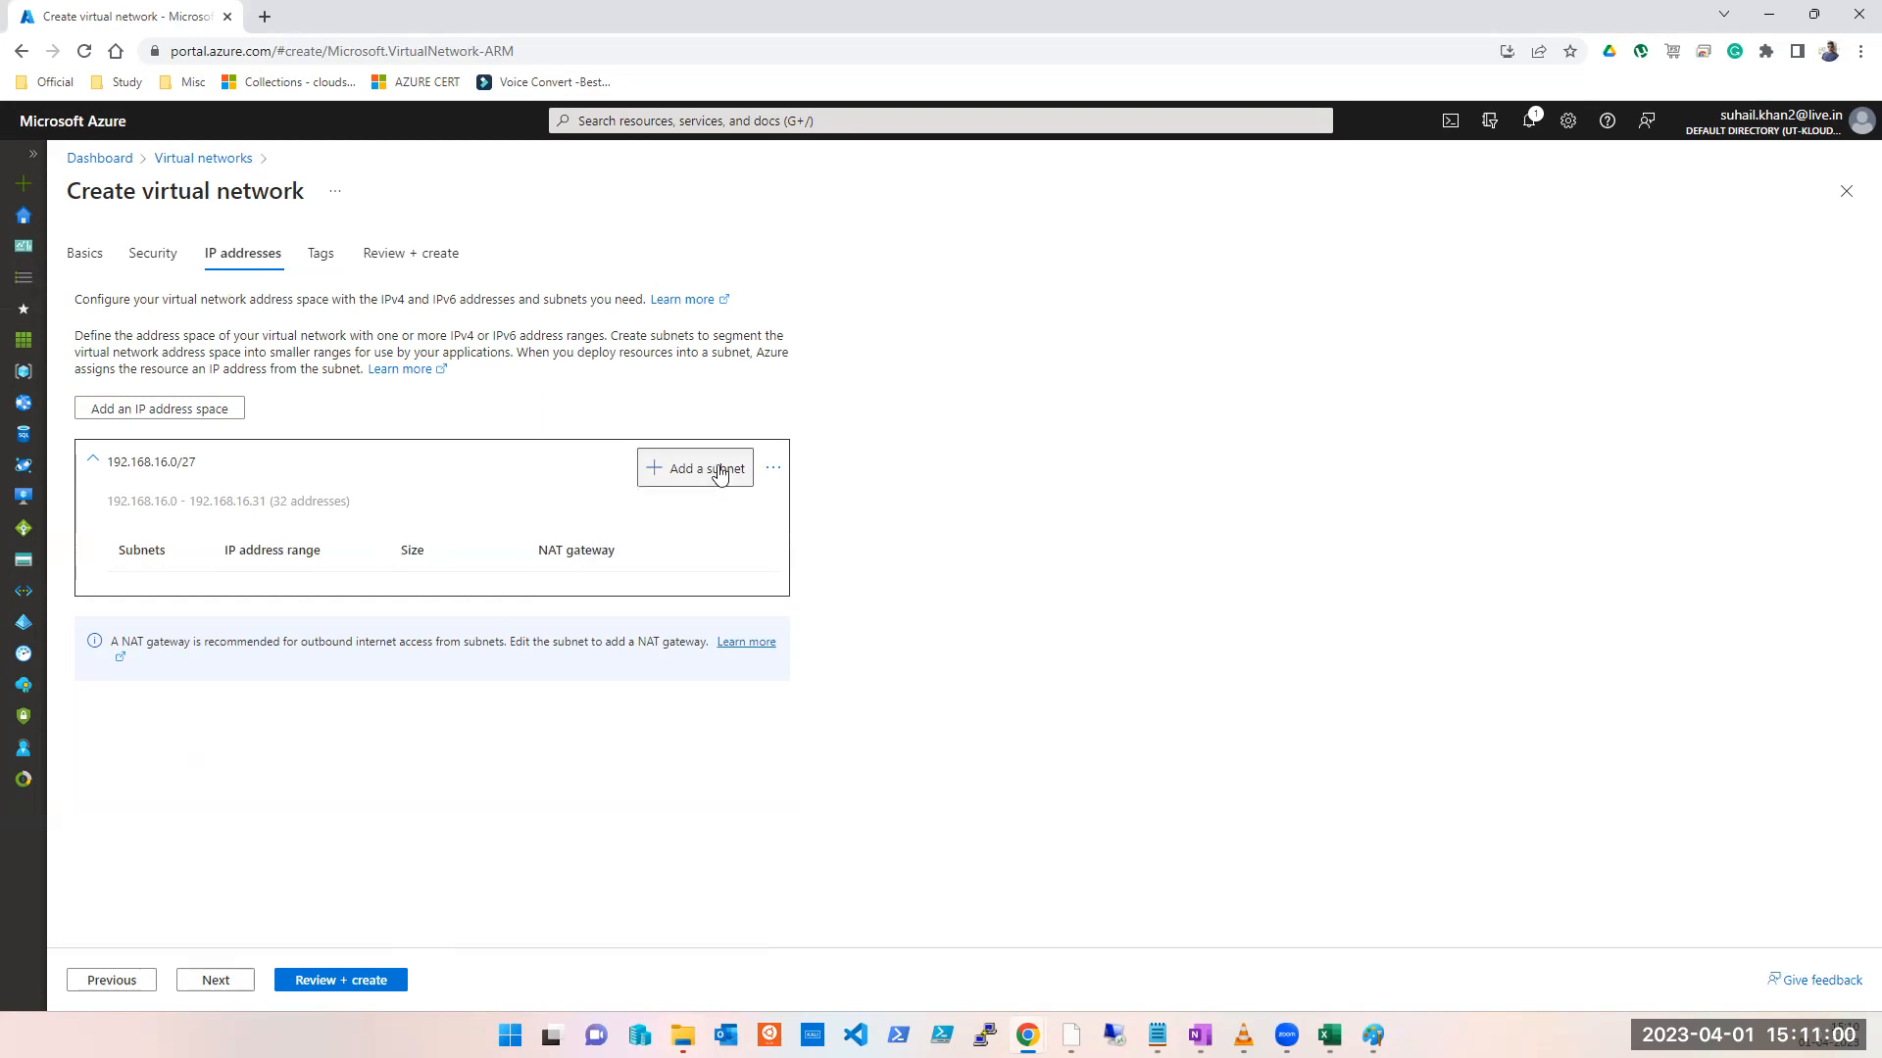
pyautogui.click(385, 988)
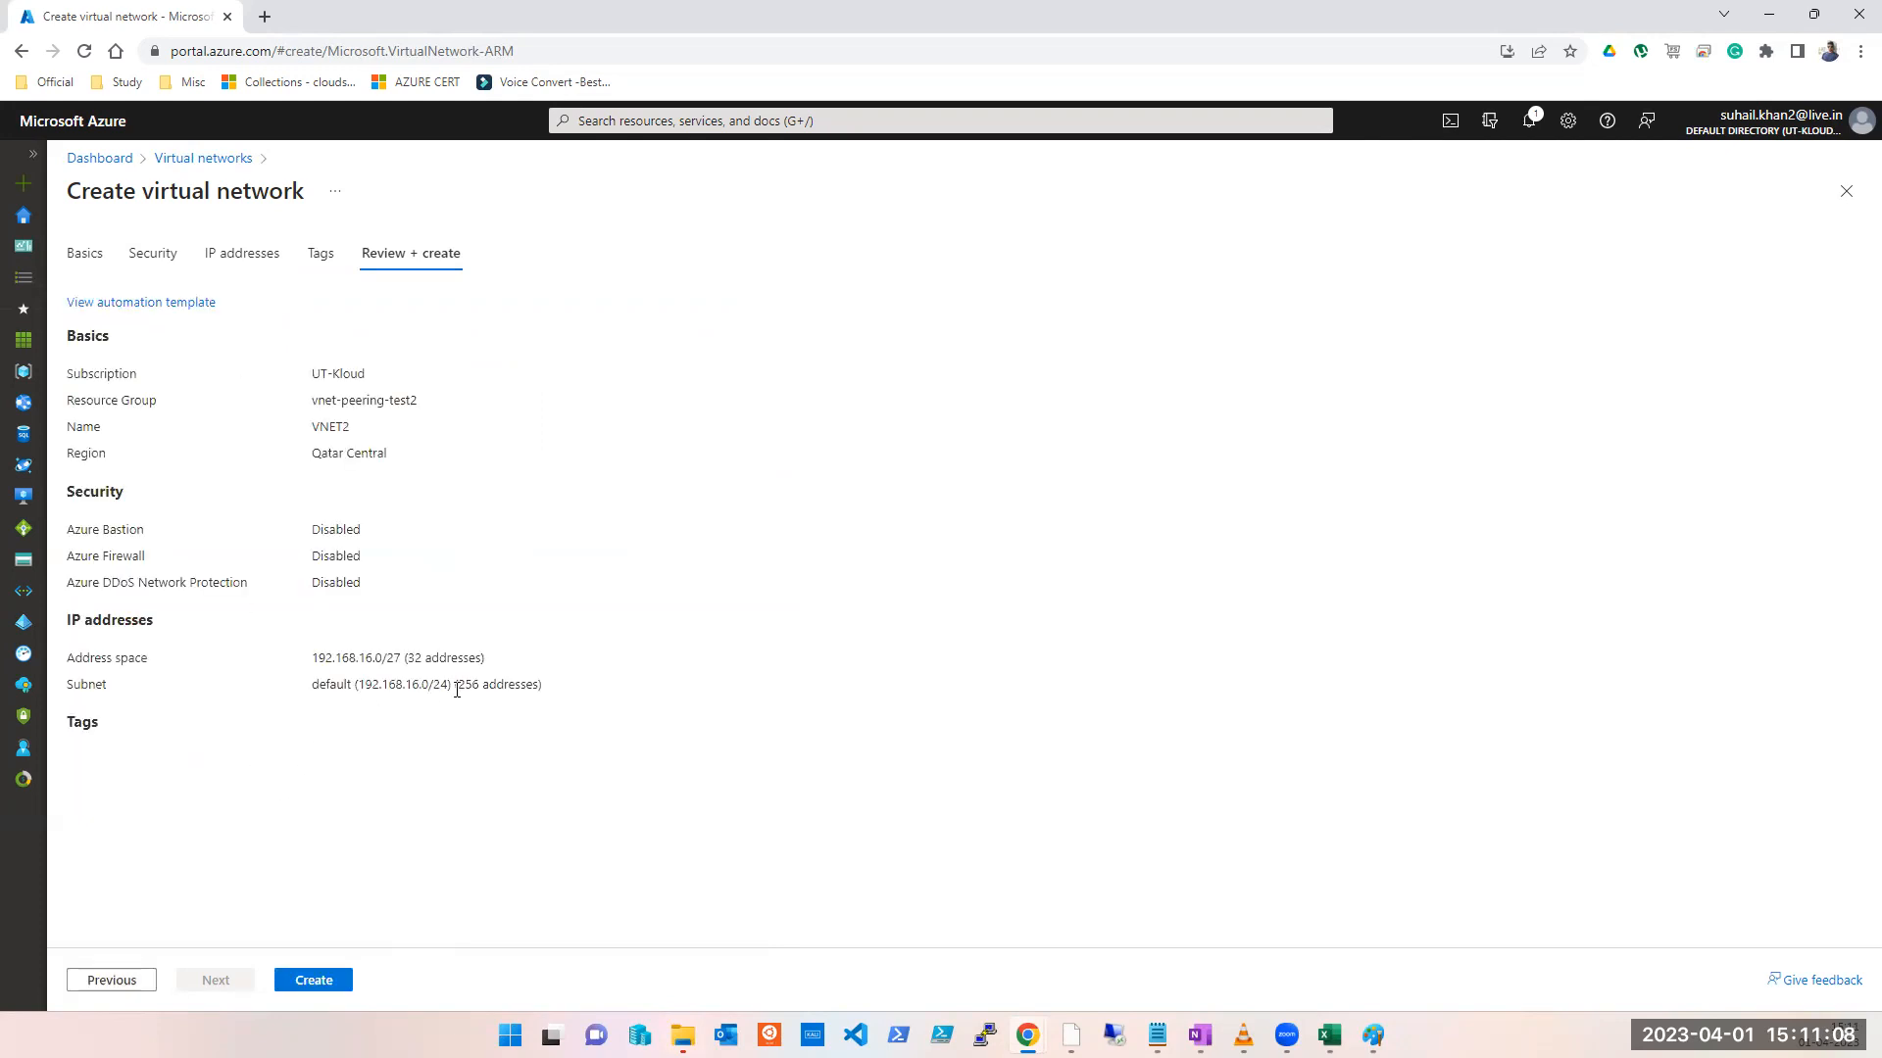
# Step: Create VNET2 from the validated Review + create summary
pyautogui.click(306, 980)
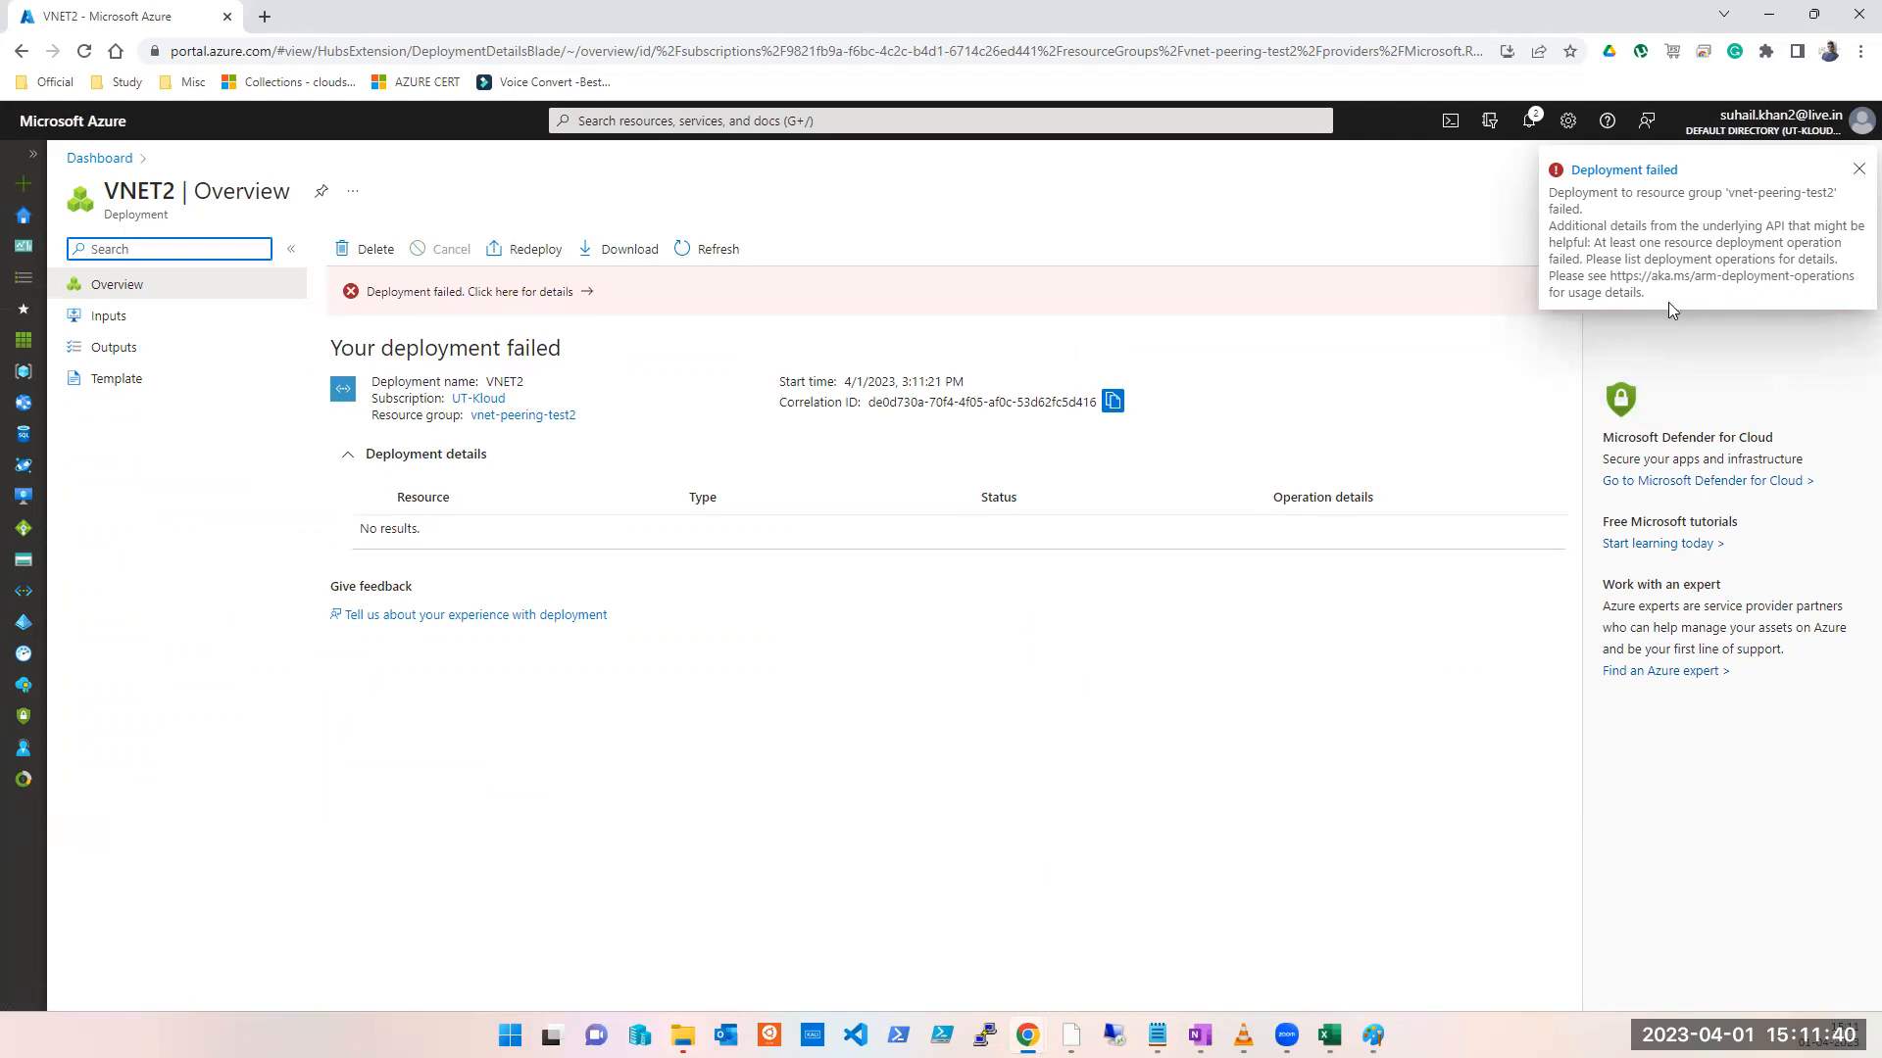
# Step: Read the invalid 'default' subnet error, then delete the failed VNET2 deployment record
pyautogui.click(564, 299)
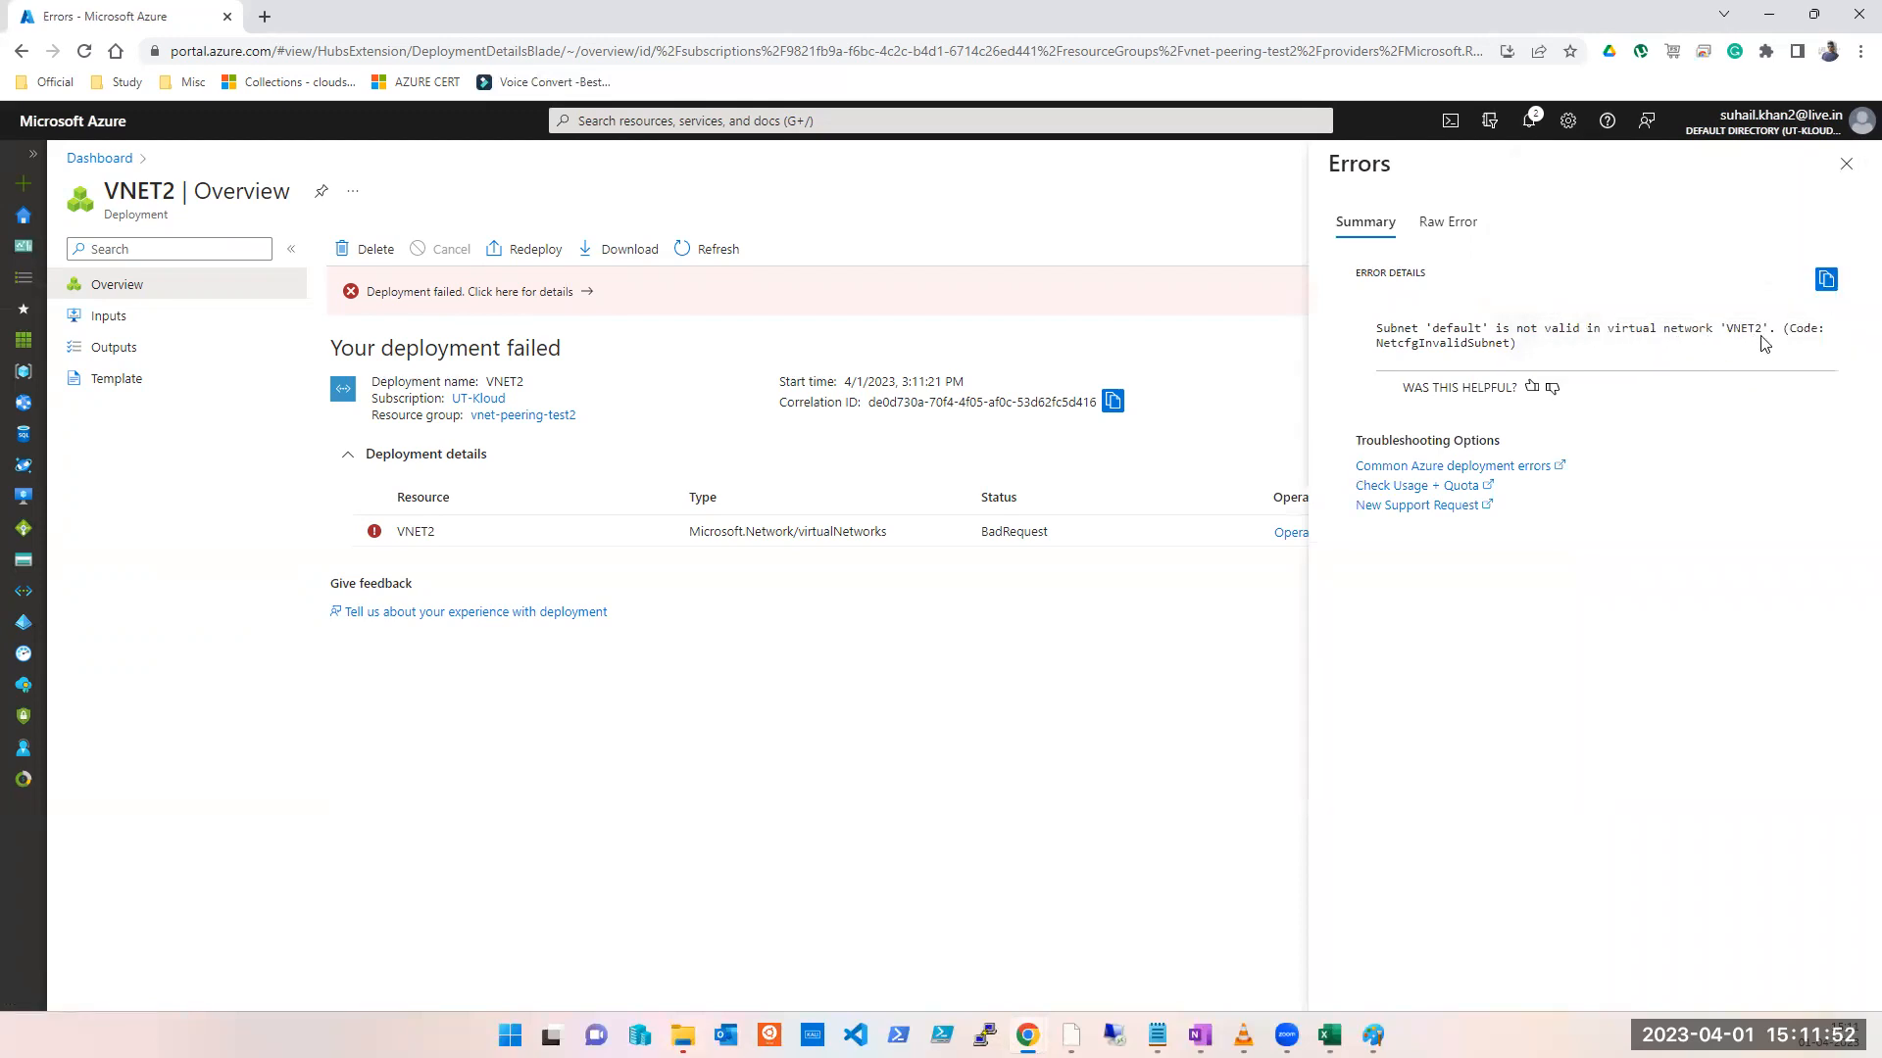
pyautogui.click(1846, 163)
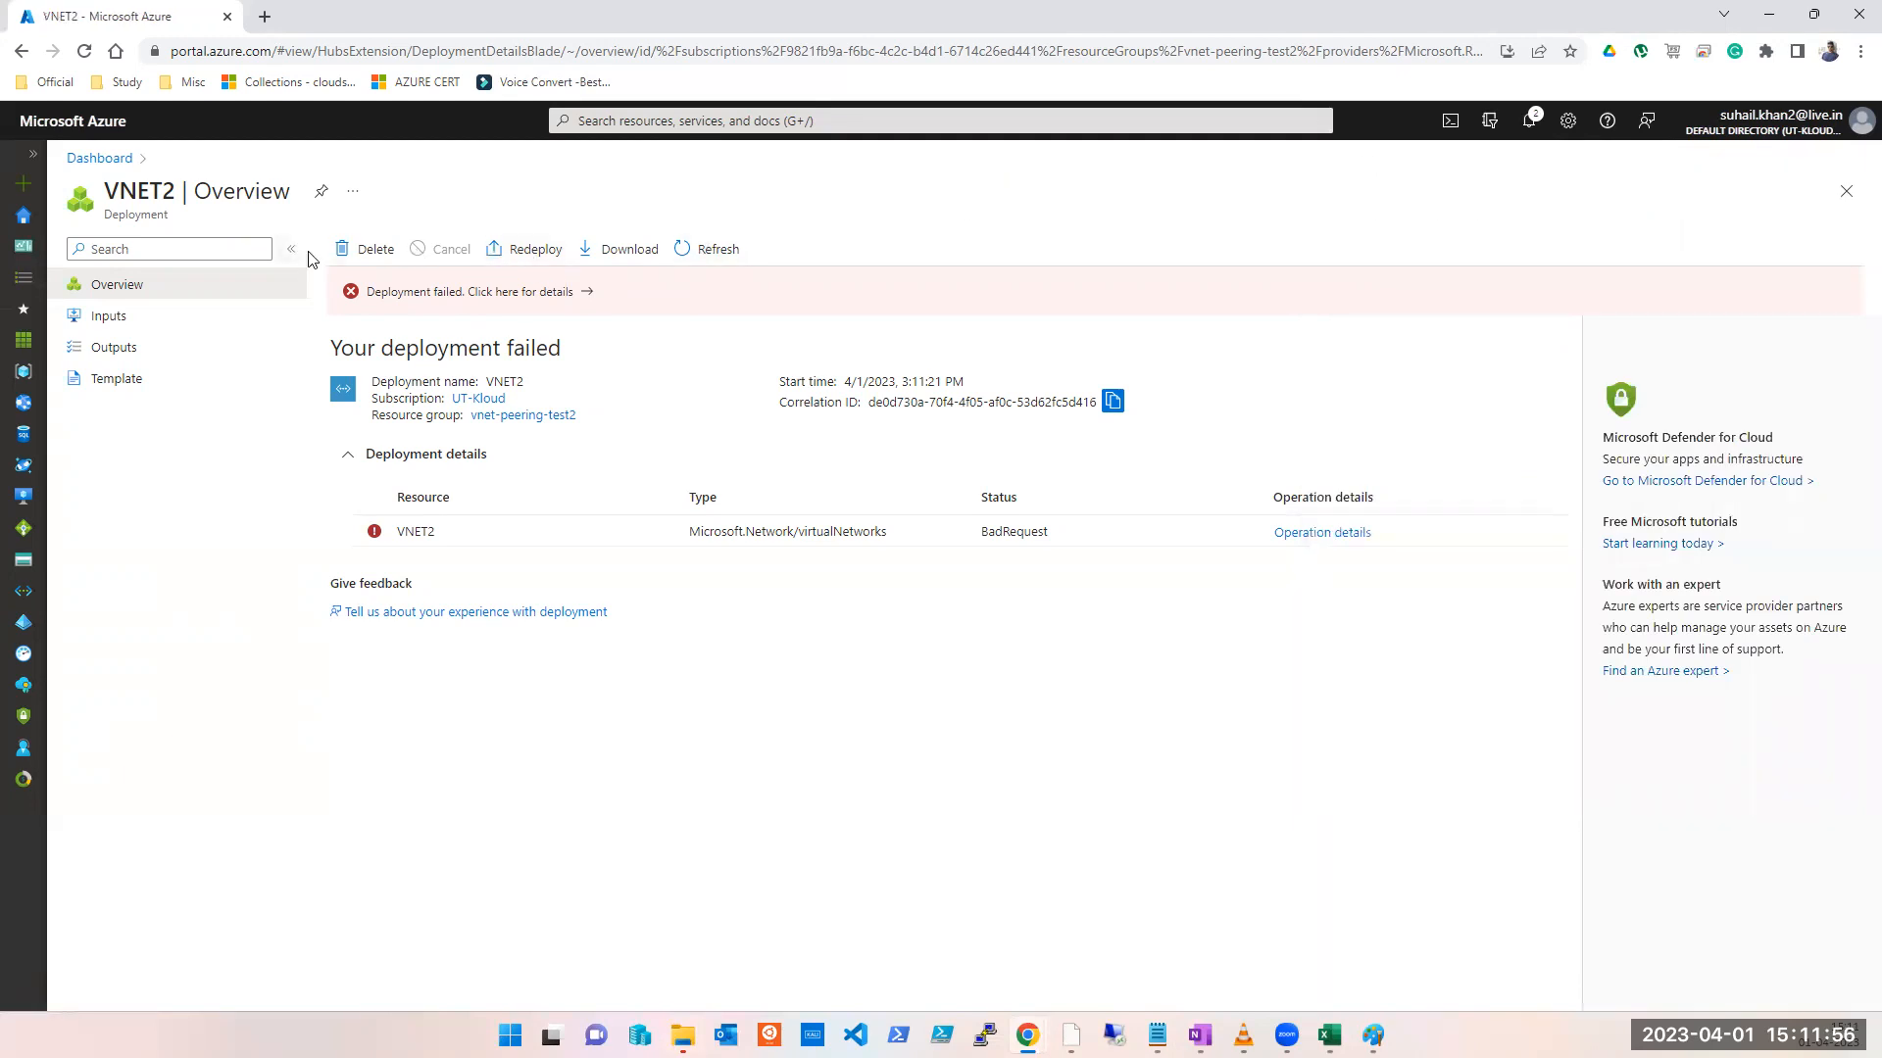
pyautogui.click(388, 258)
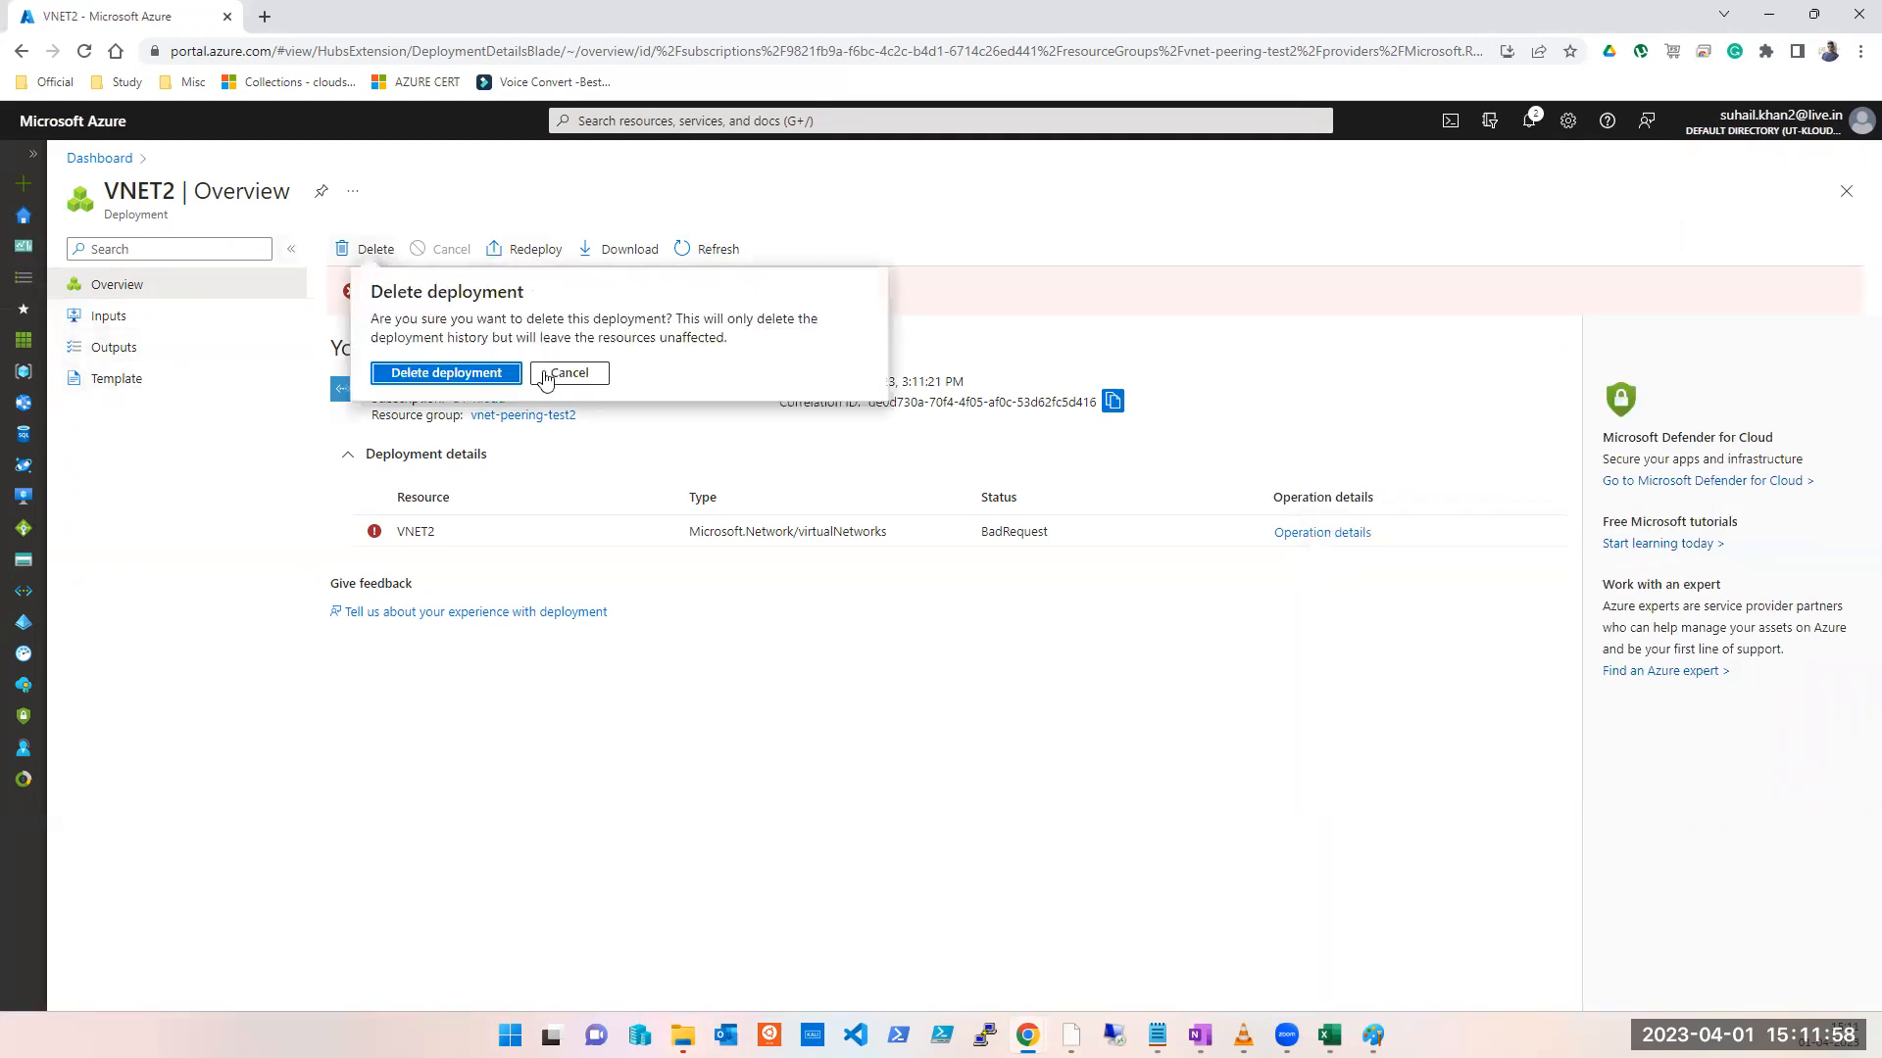
pyautogui.click(482, 377)
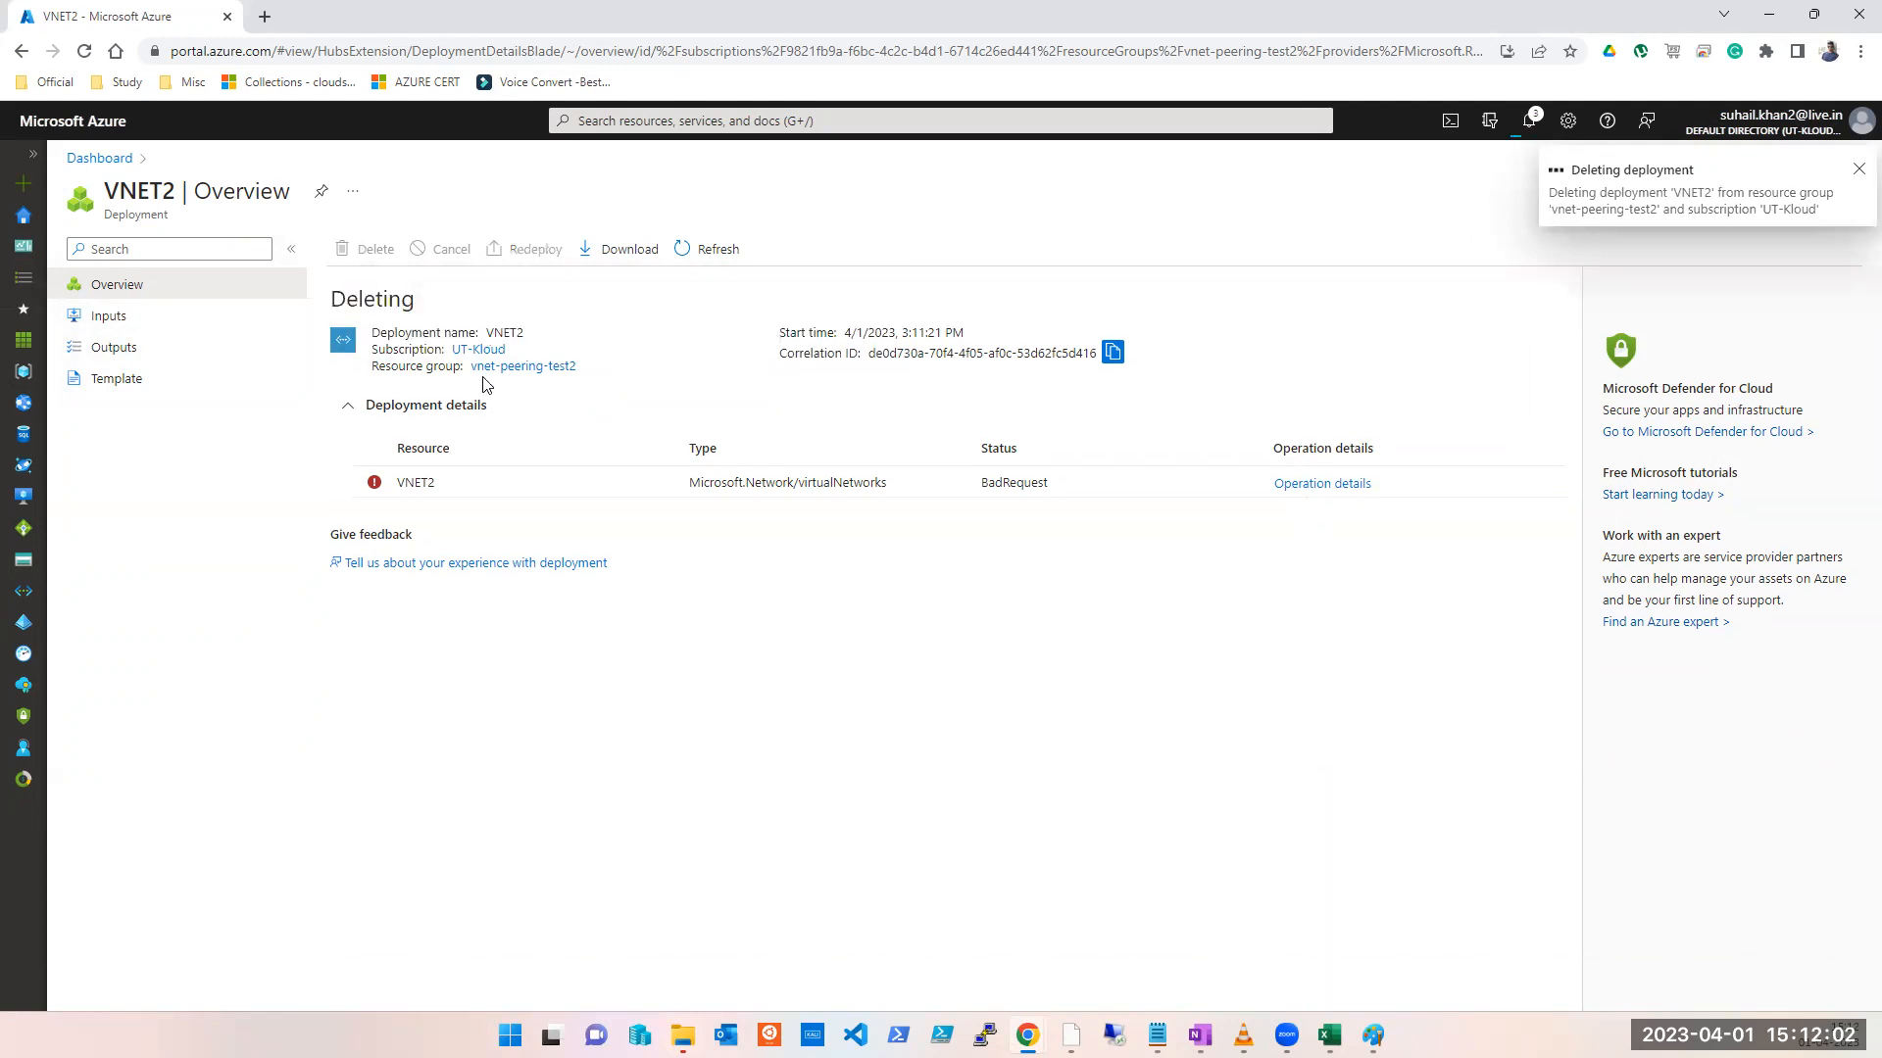
# Step: Start creating a new Azure virtual machine from Virtual machines
pyautogui.click(681, 121)
pyautogui.click(706, 424)
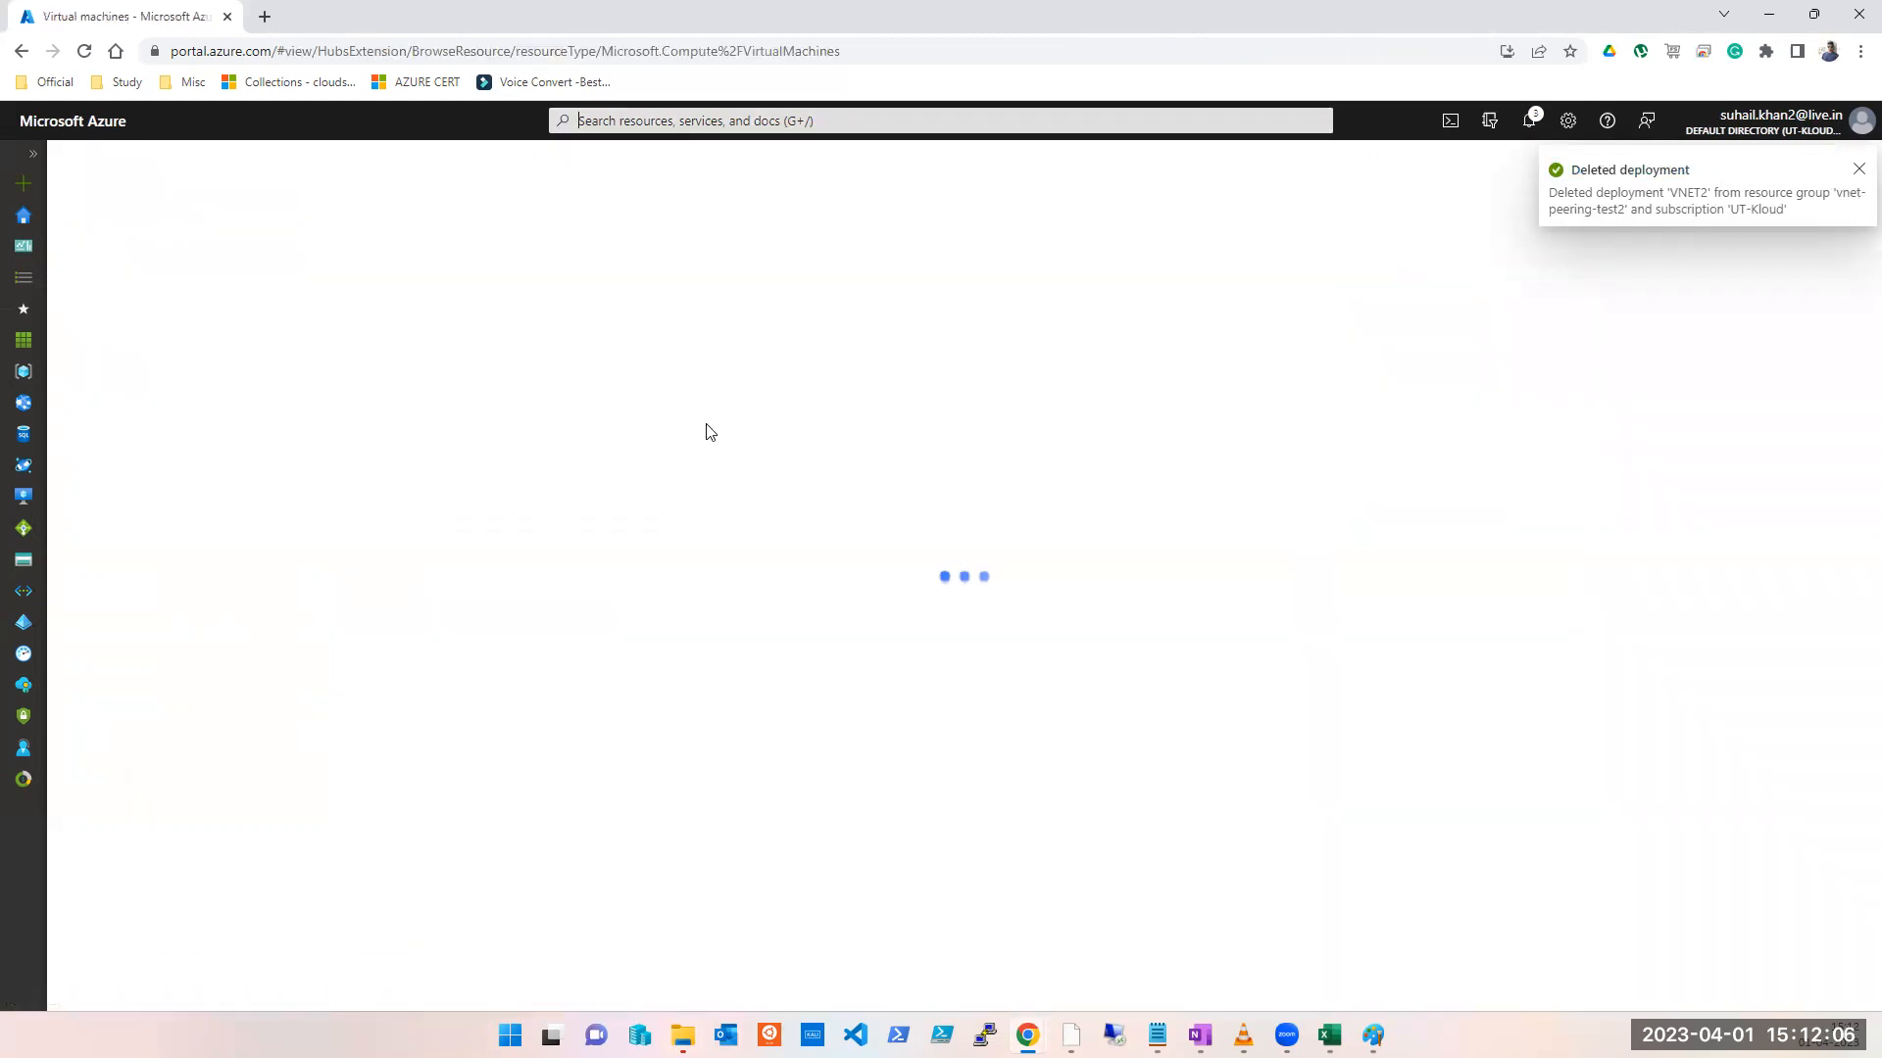
pyautogui.click(140, 251)
pyautogui.click(145, 295)
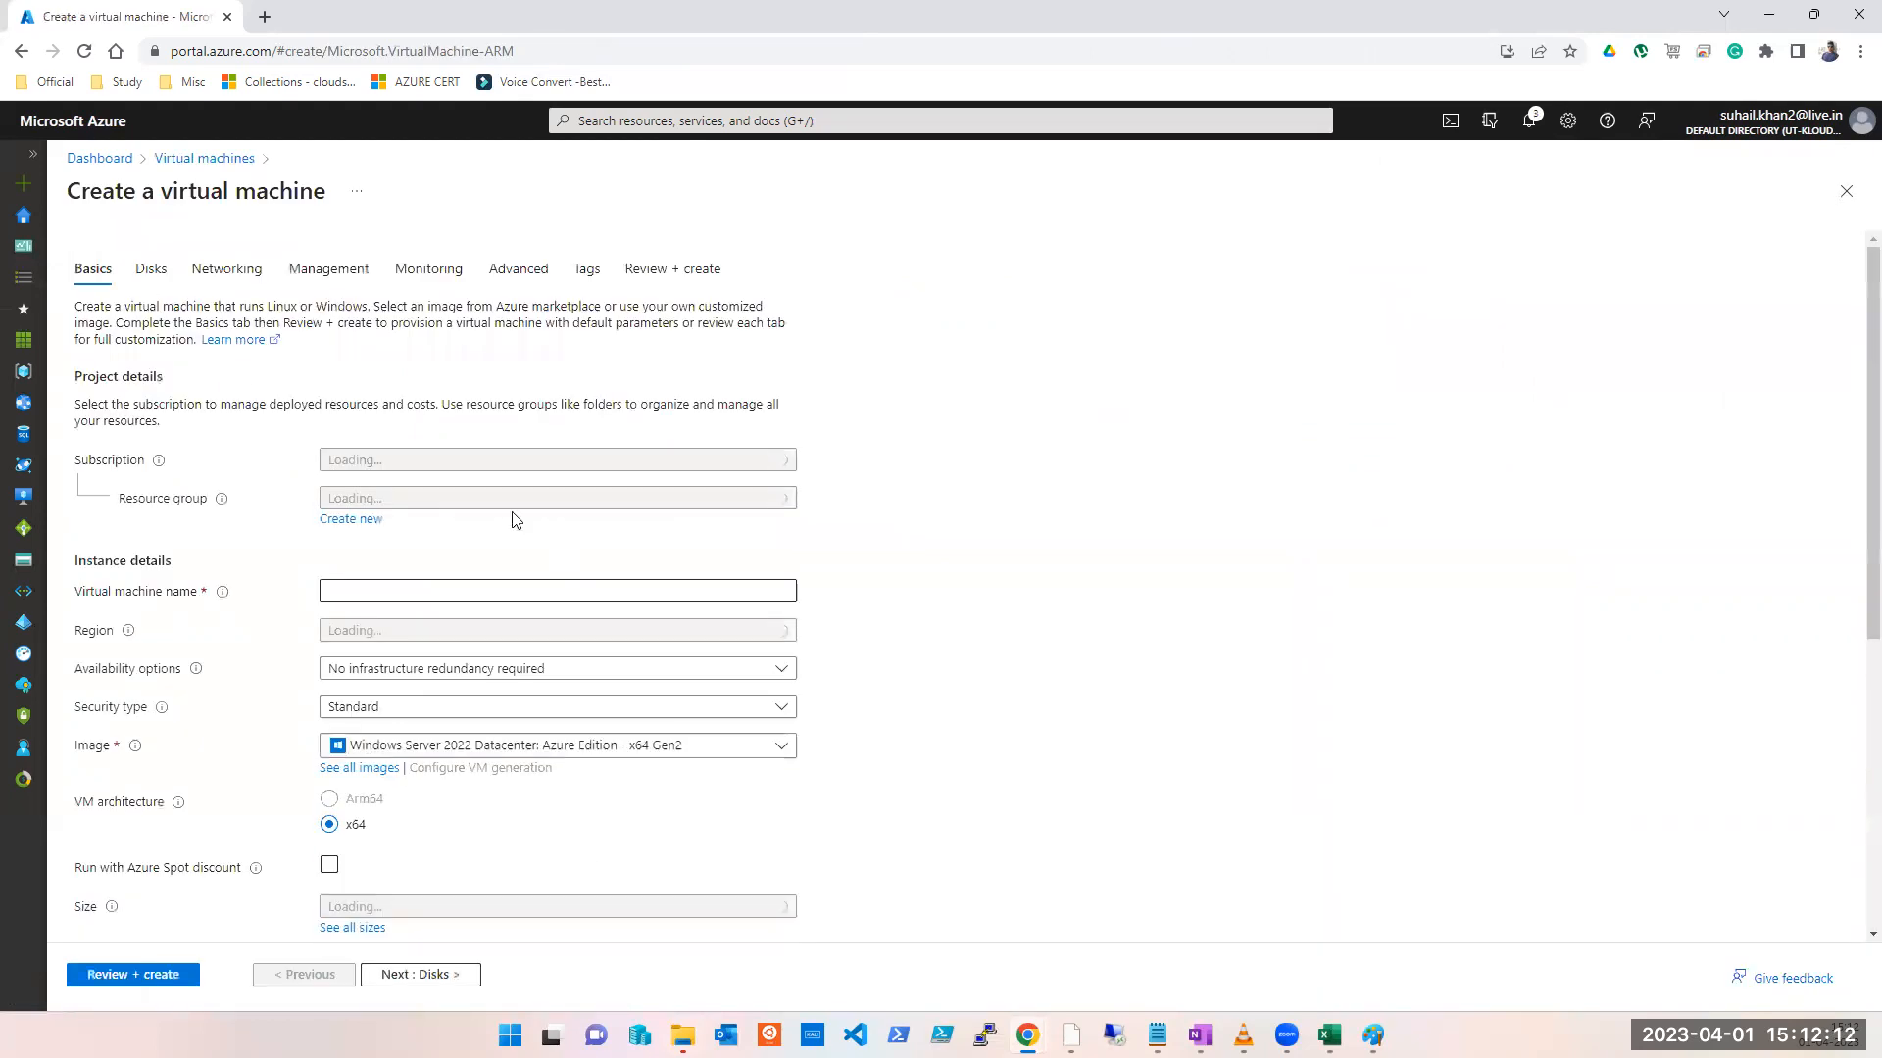
# Step: Set the VM to UT-Kloud, vnet-peering-test2, (US) East US, no infrastructure redundancy, named GGGG
pyautogui.click(454, 462)
pyautogui.click(405, 558)
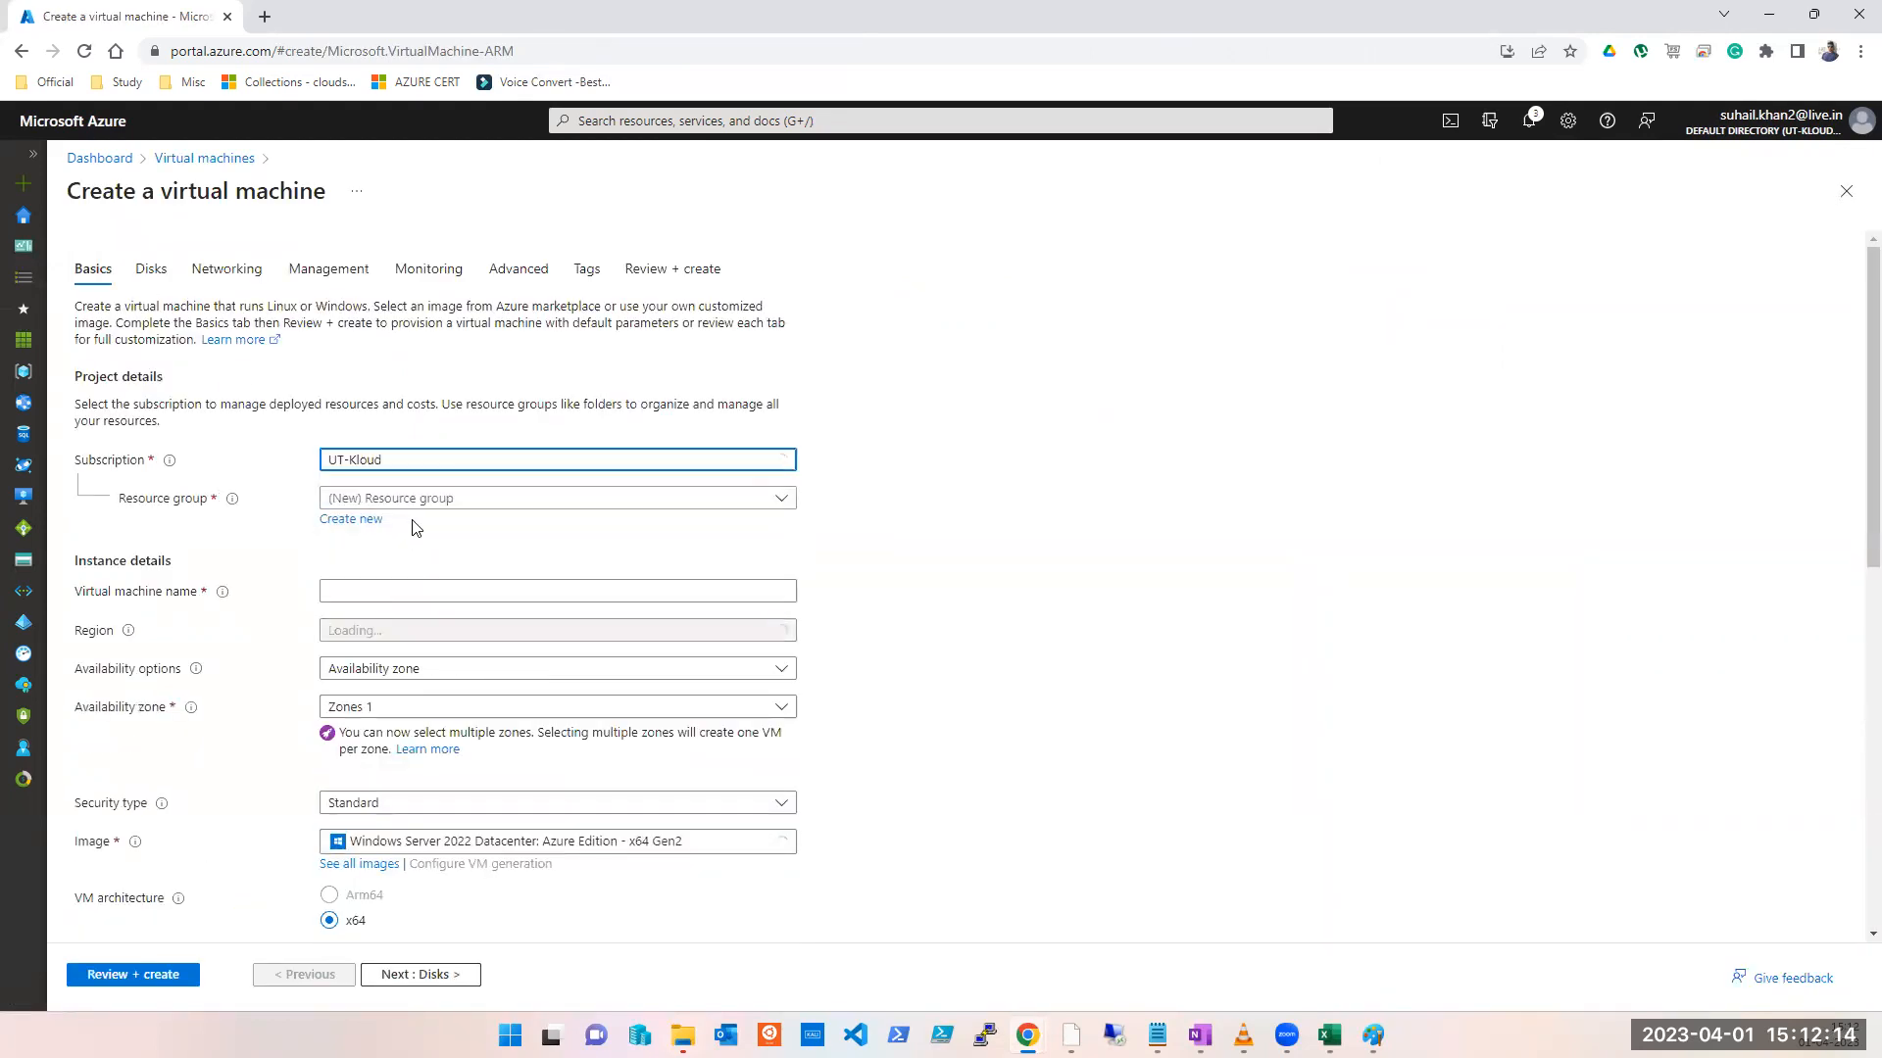
pyautogui.click(412, 498)
pyautogui.scroll(-3, 456, 846)
pyautogui.scroll(-2, 441, 892)
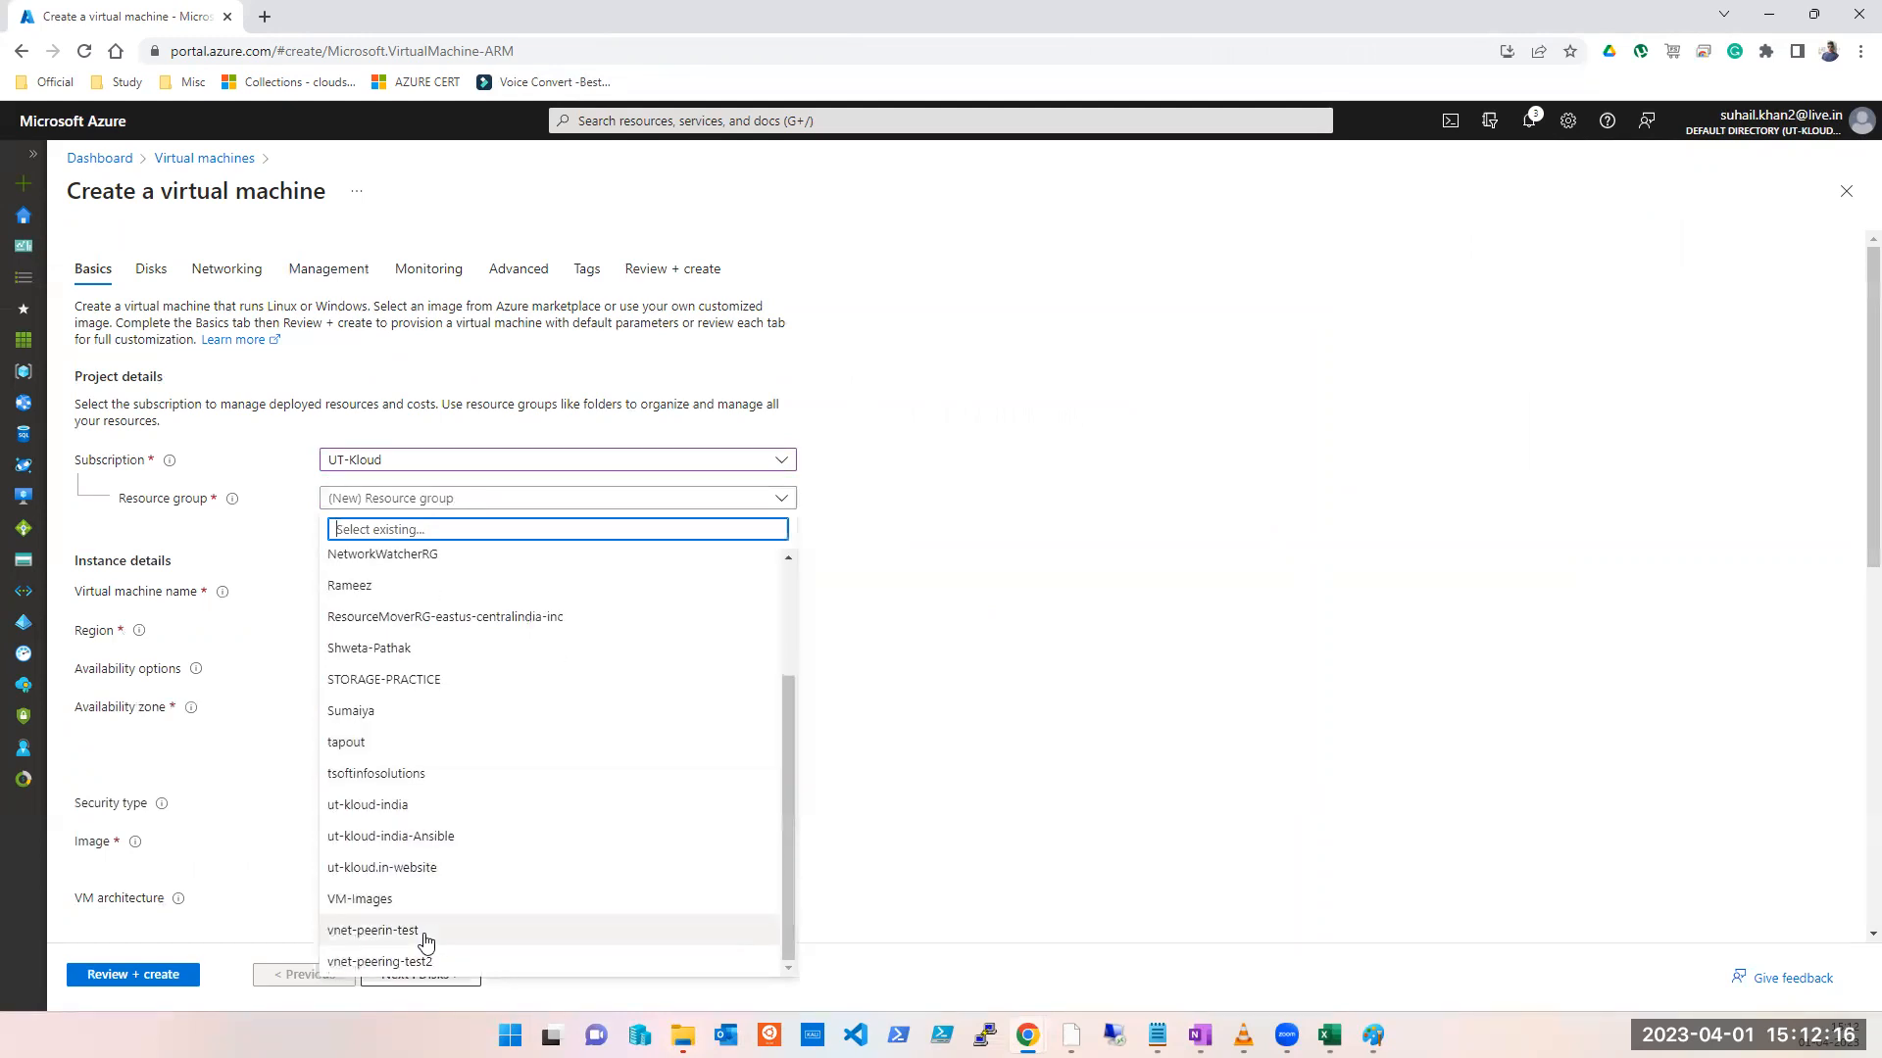
pyautogui.click(423, 958)
pyautogui.click(415, 642)
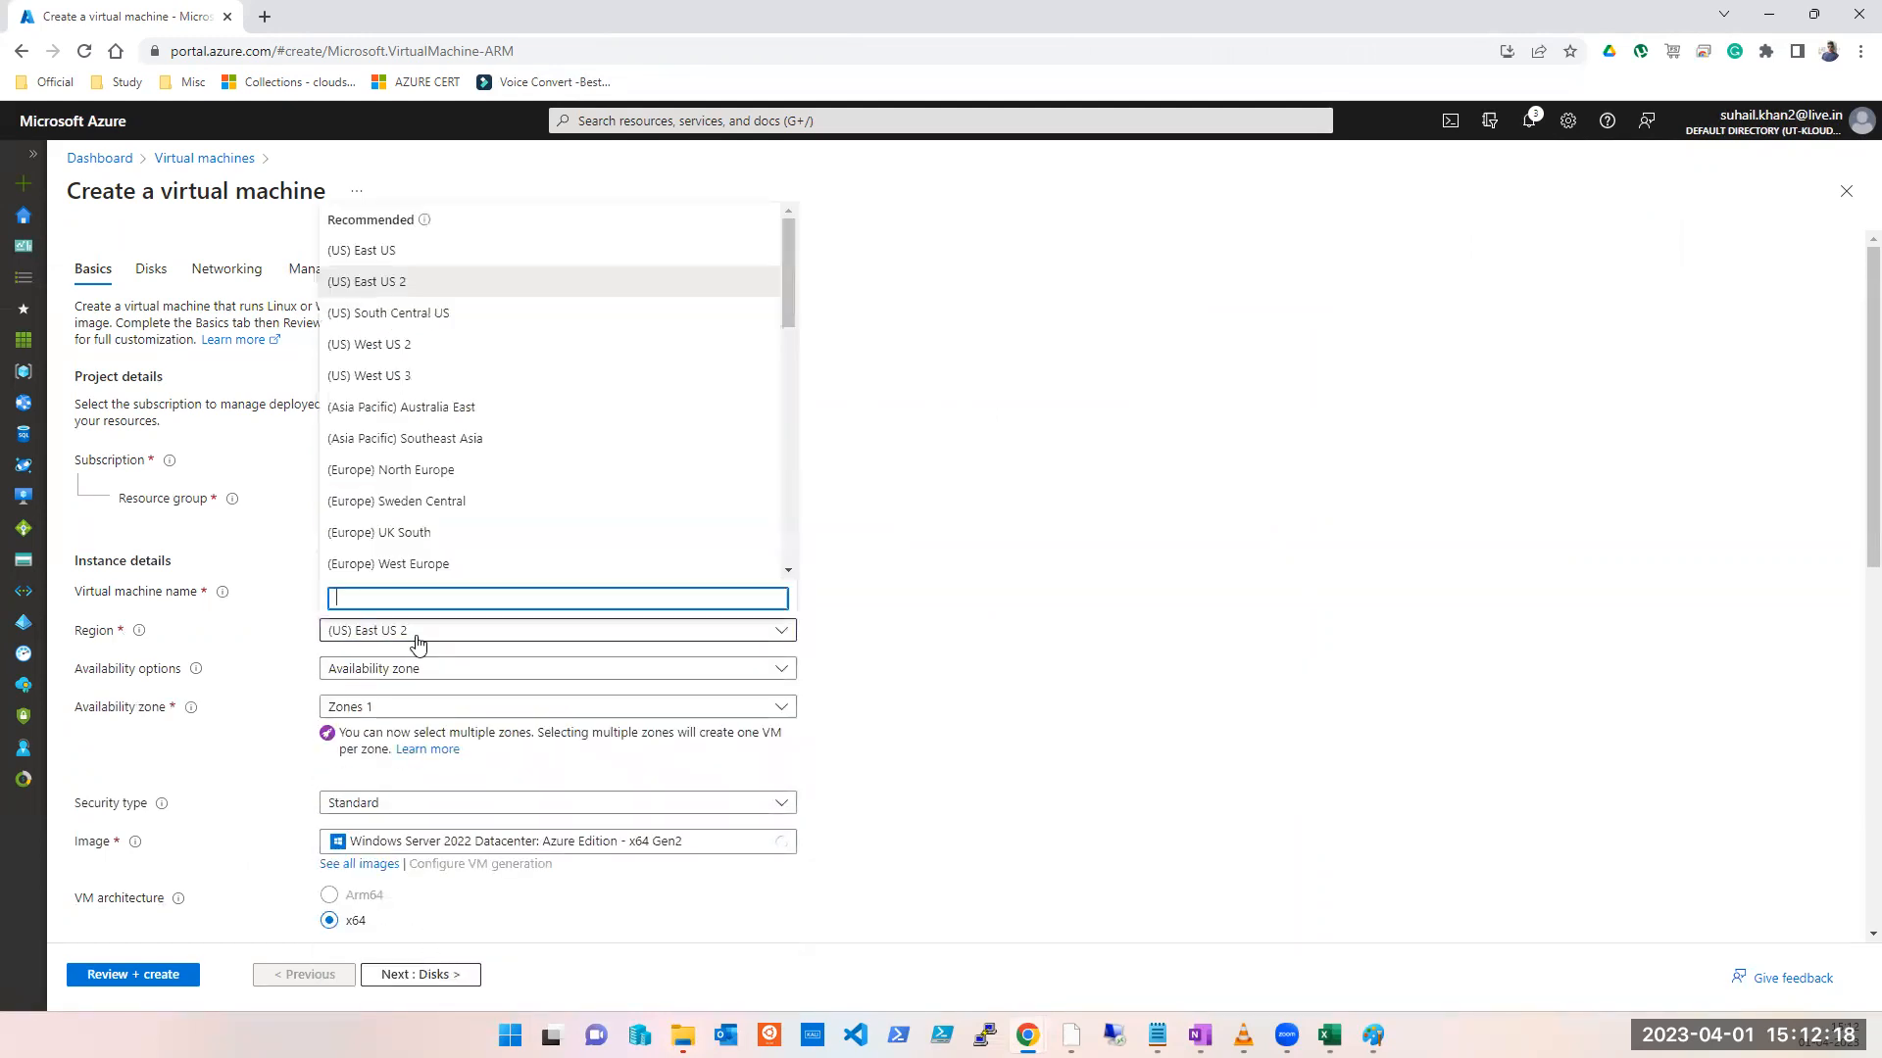
pyautogui.click(400, 266)
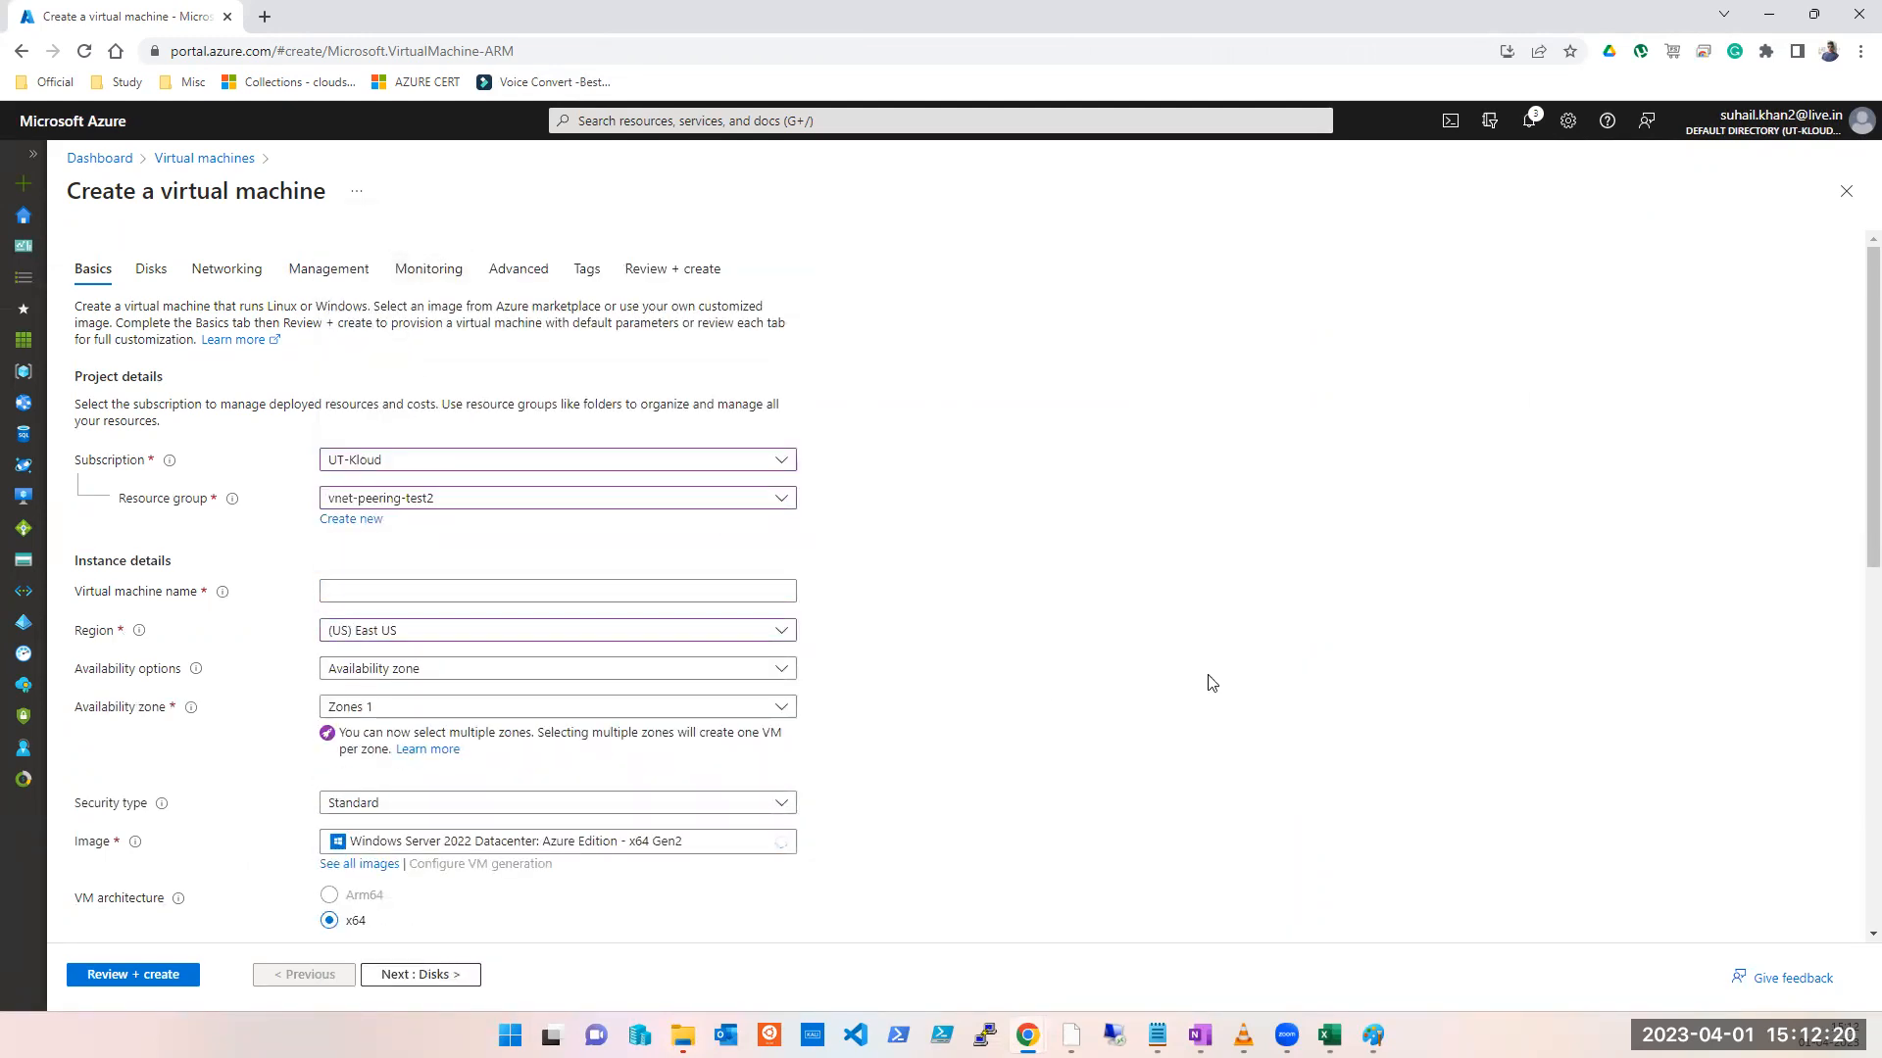
pyautogui.click(412, 672)
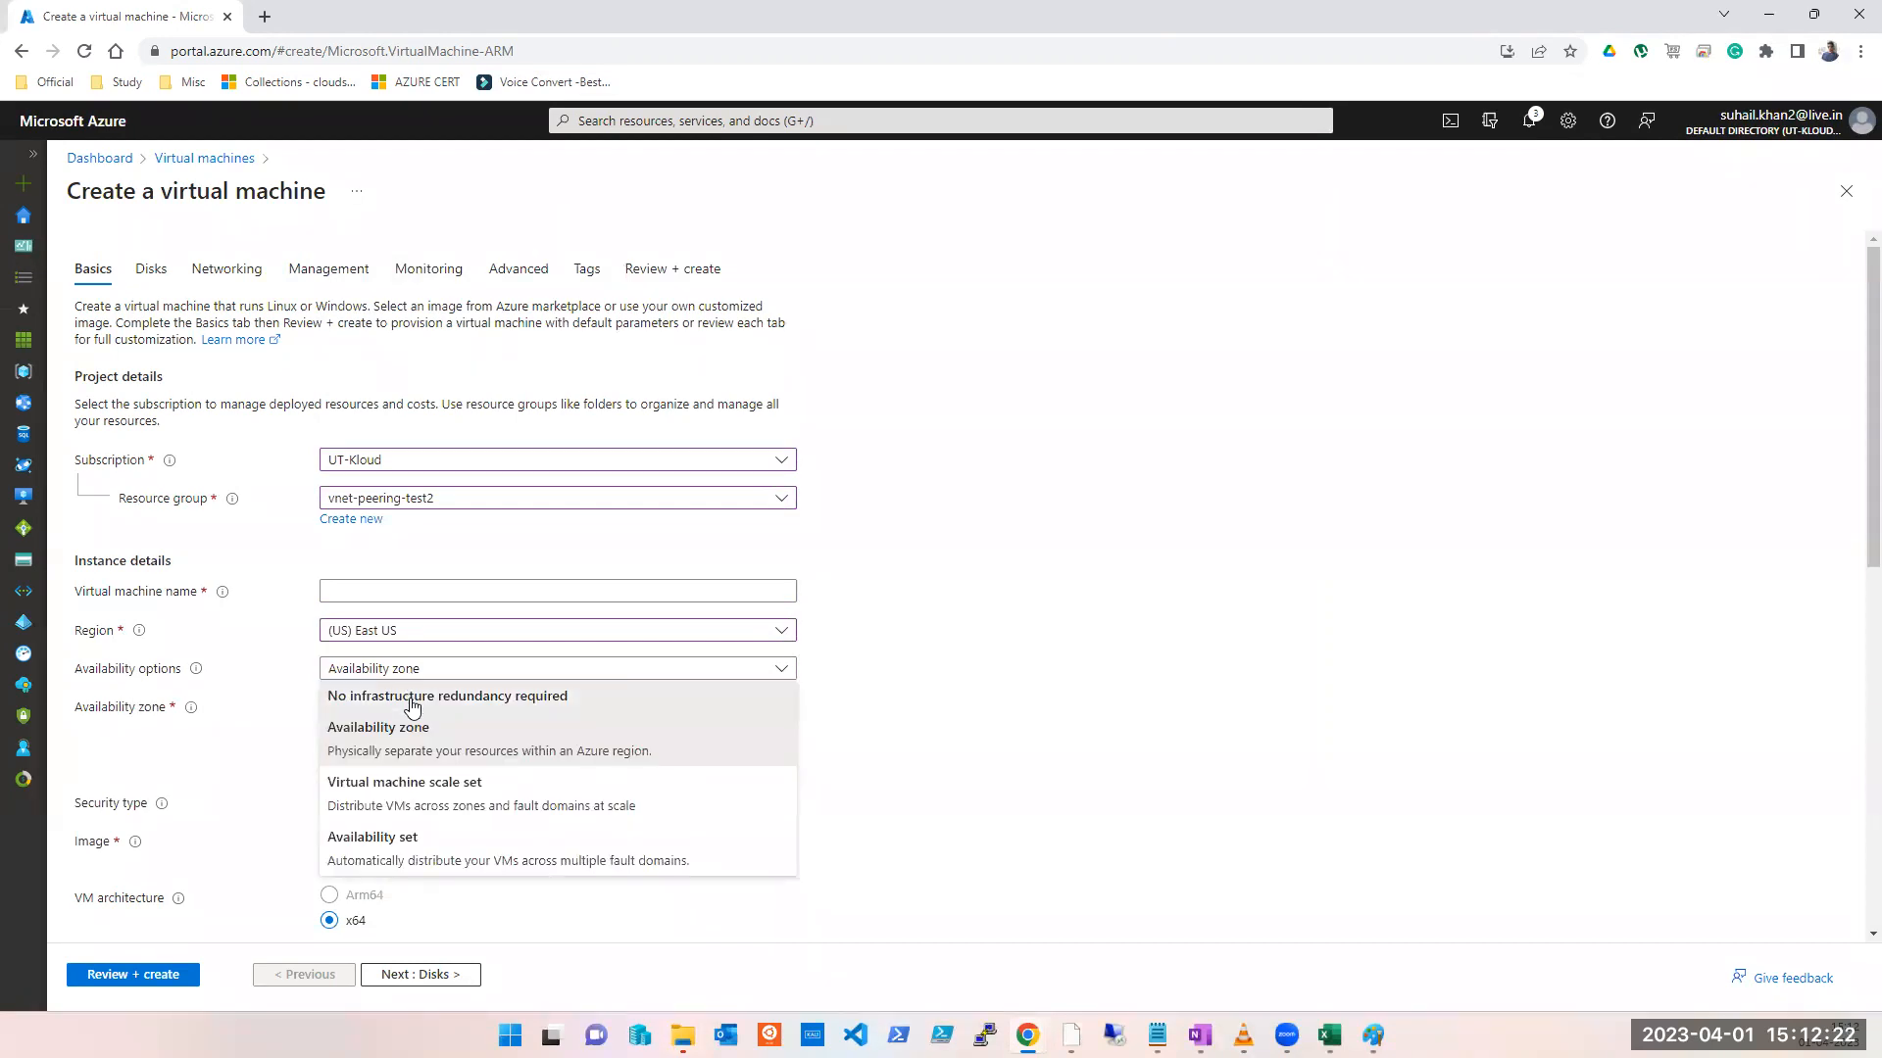
pyautogui.click(422, 696)
pyautogui.click(419, 593)
pyautogui.write('GGGG')
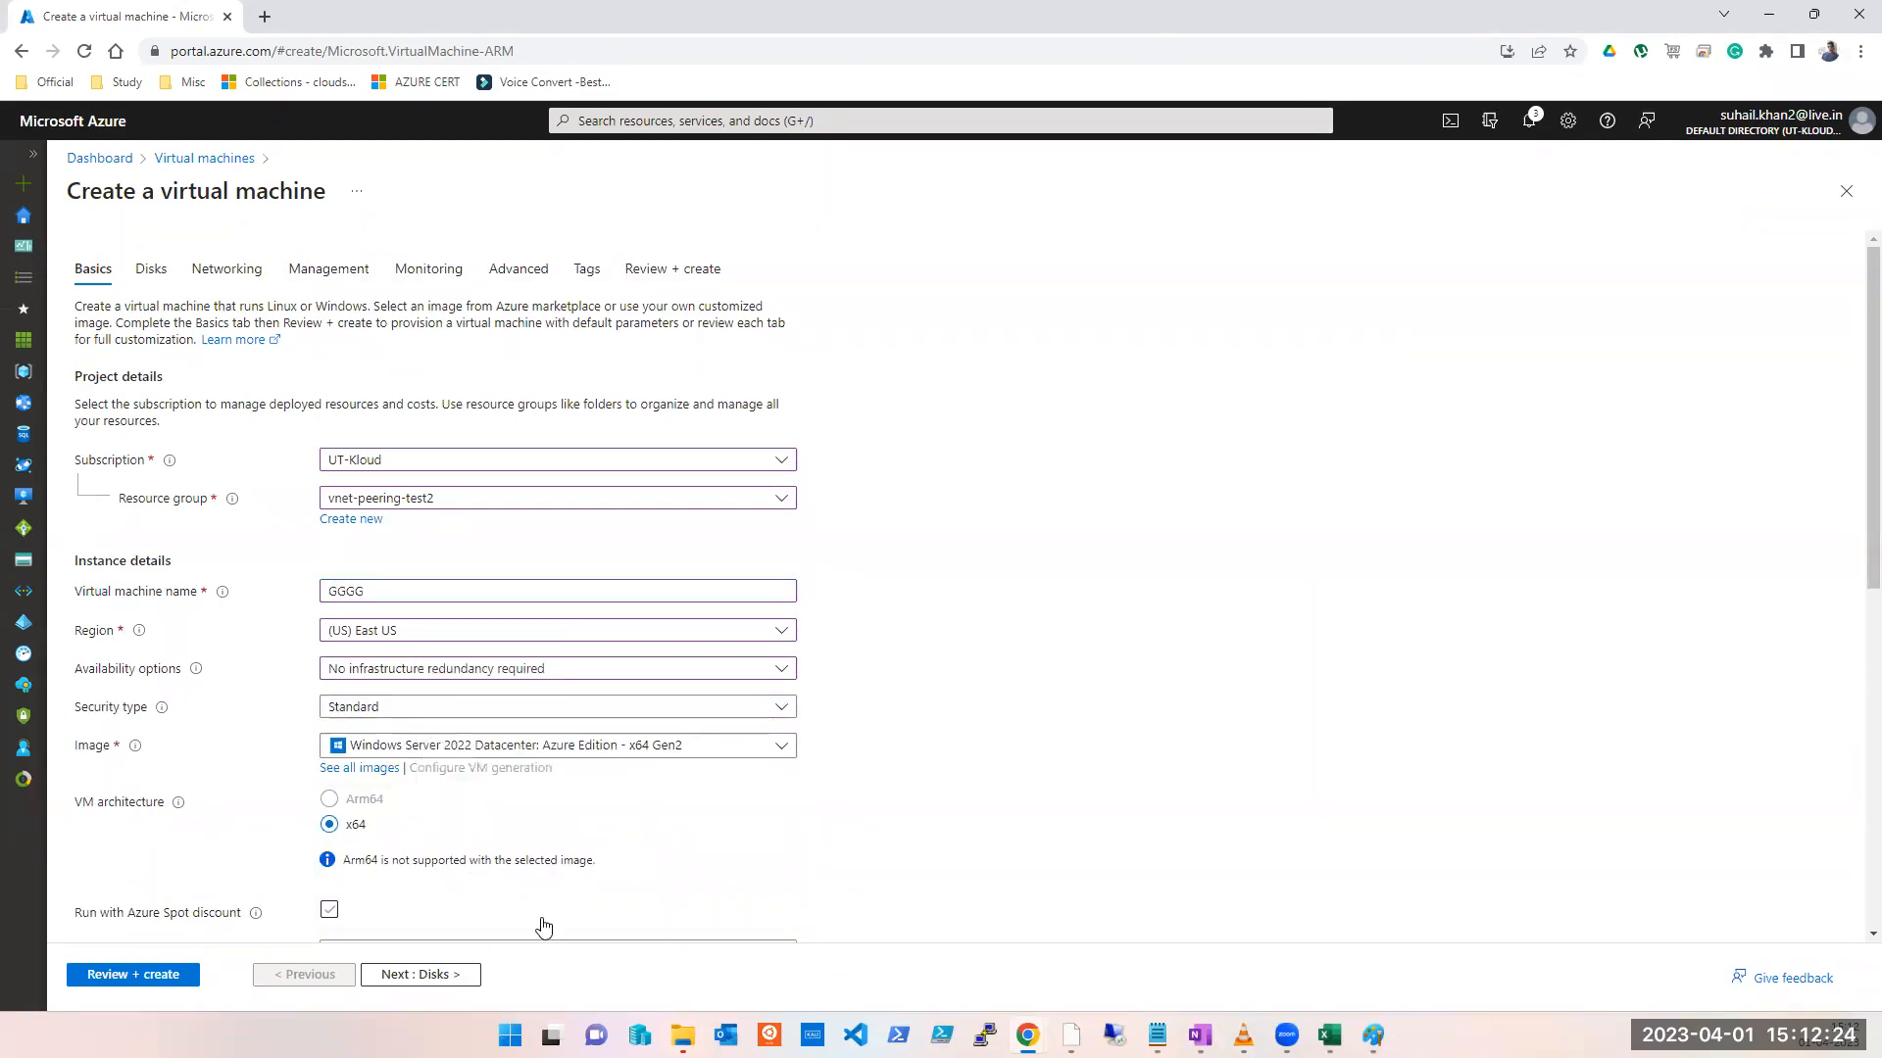
# Step: Check the VM's available virtual networks on Networking, then abandon it for the dashboard
pyautogui.click(456, 977)
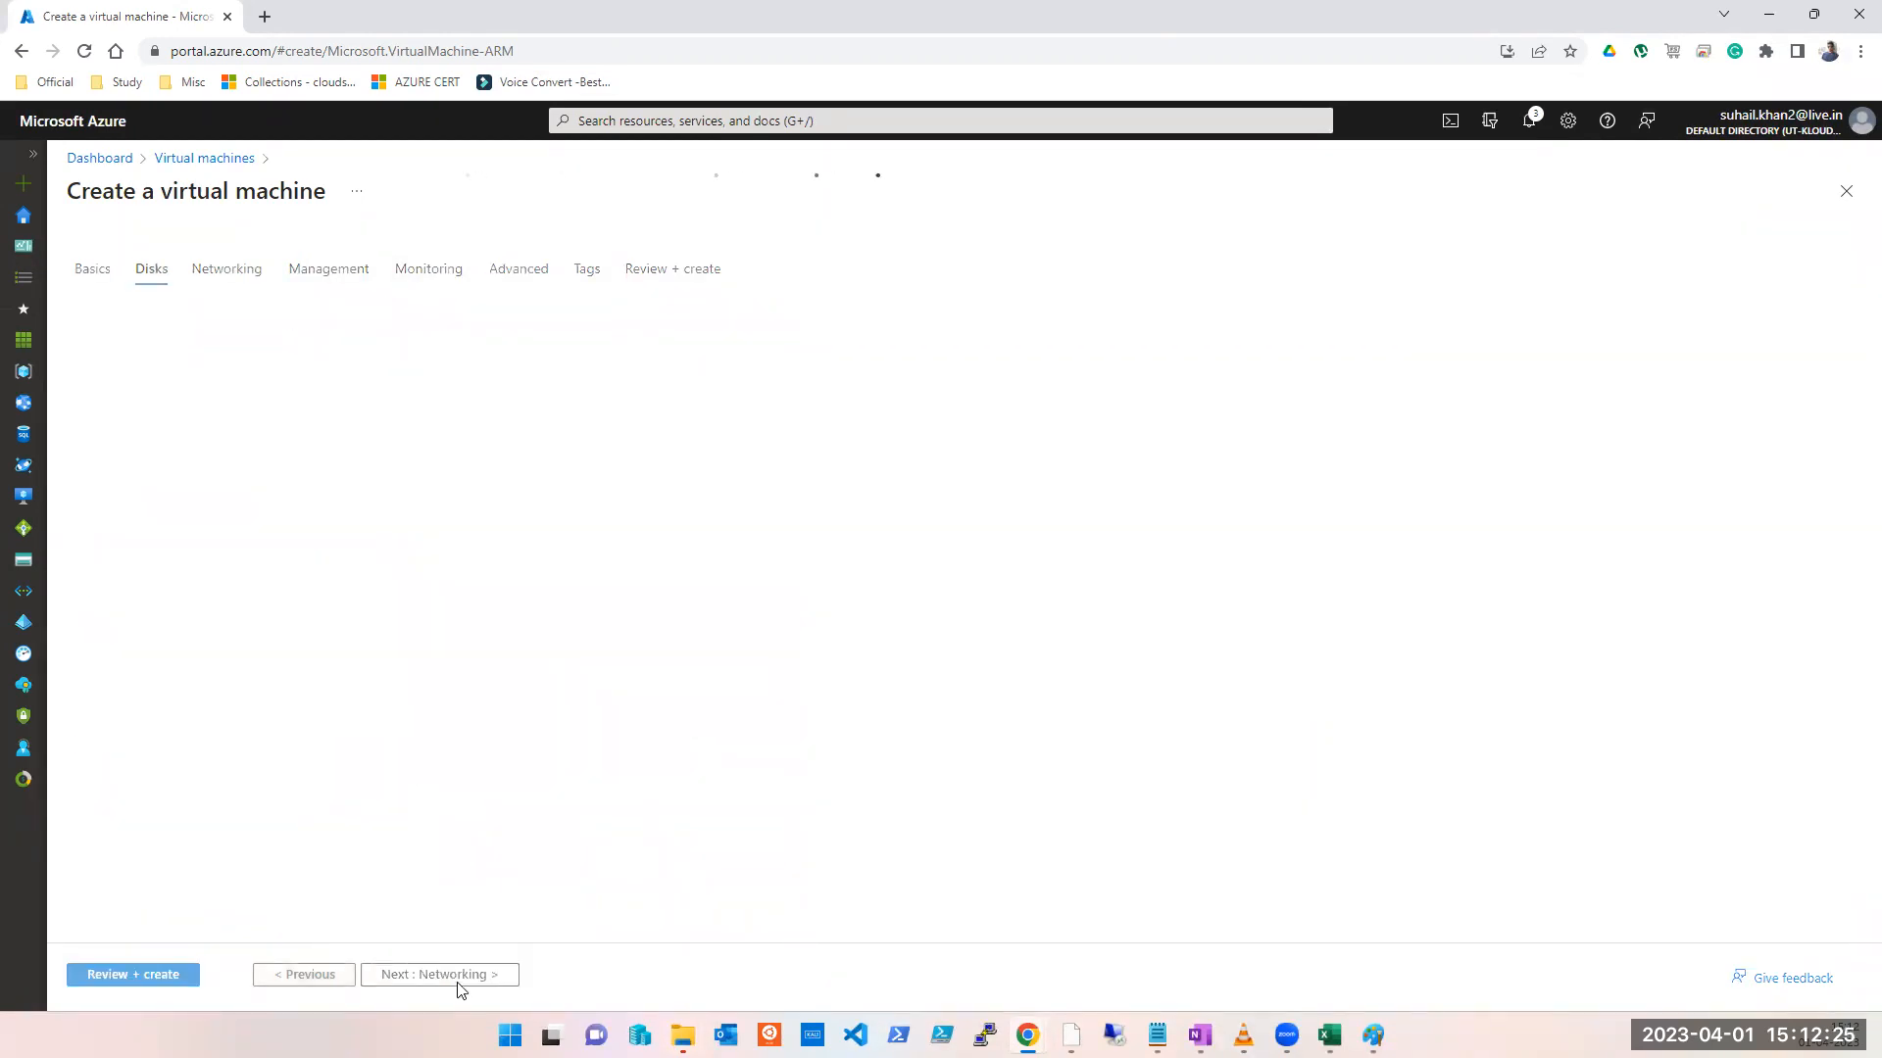
pyautogui.click(226, 267)
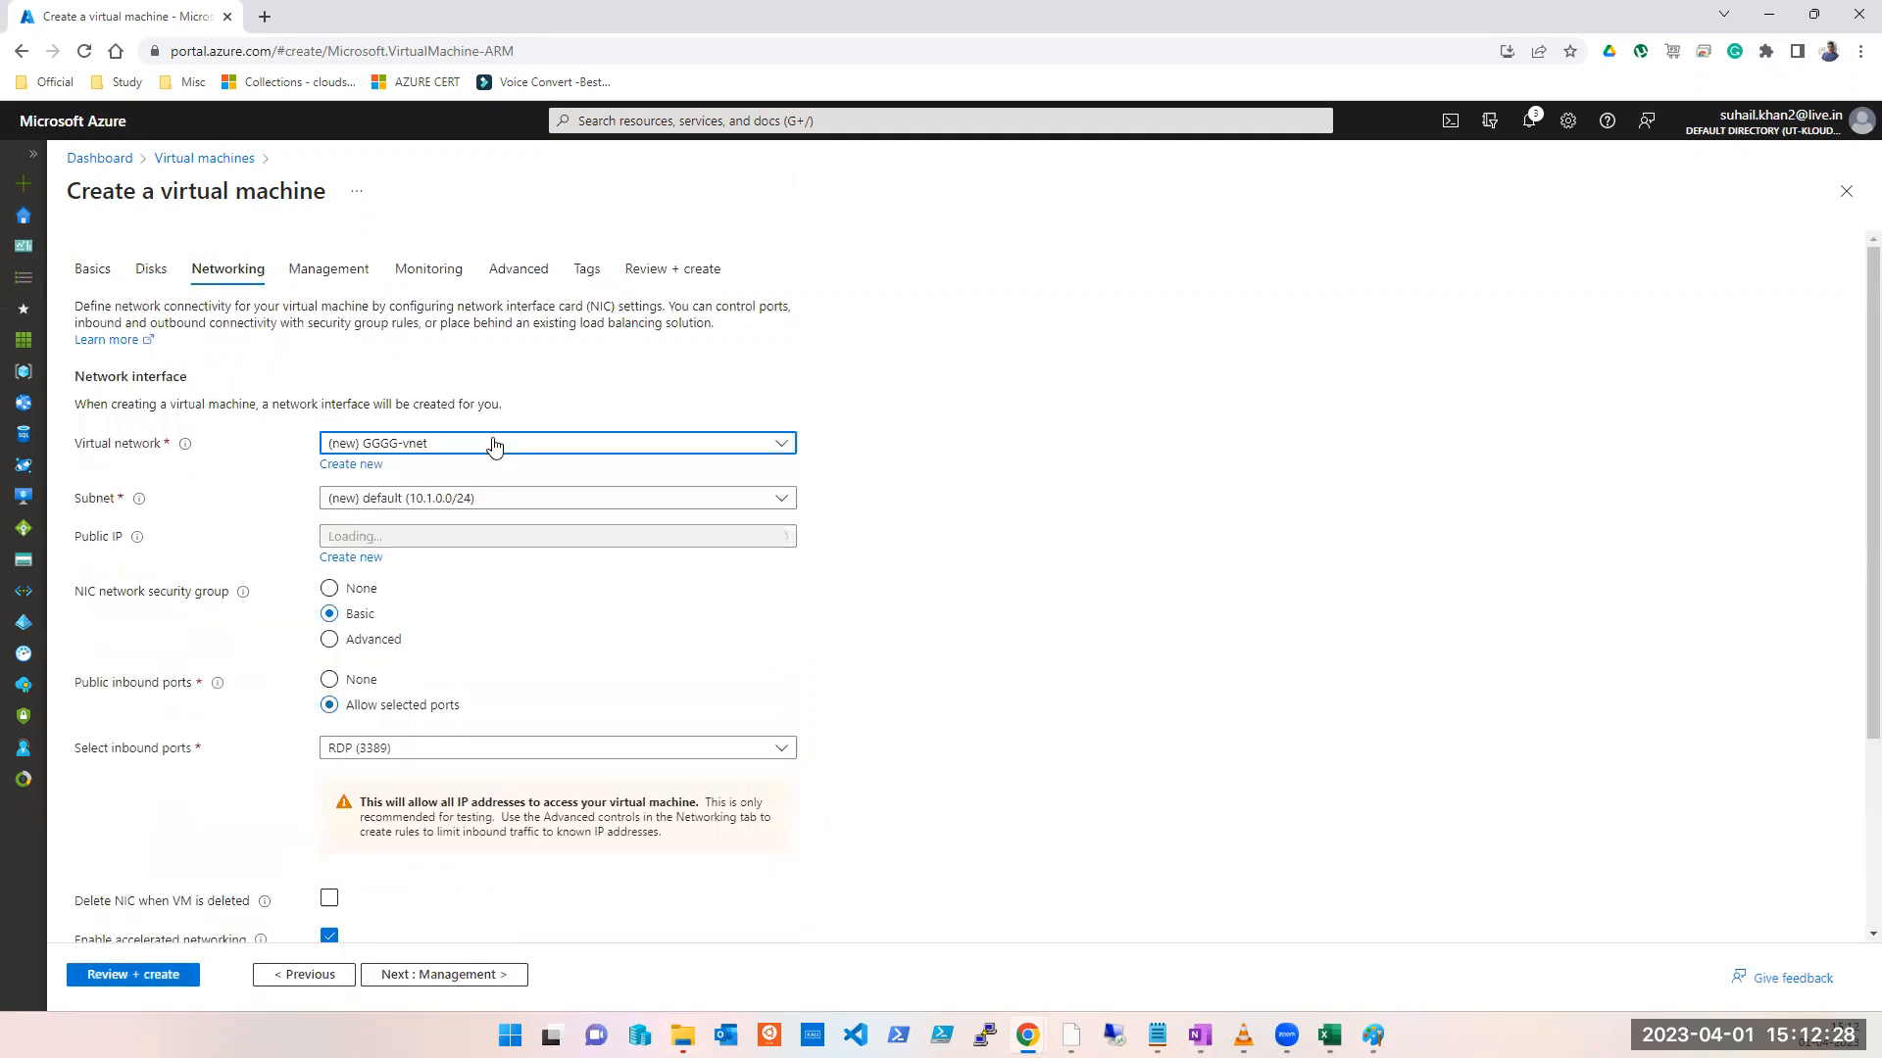
pyautogui.click(487, 441)
pyautogui.click(1189, 495)
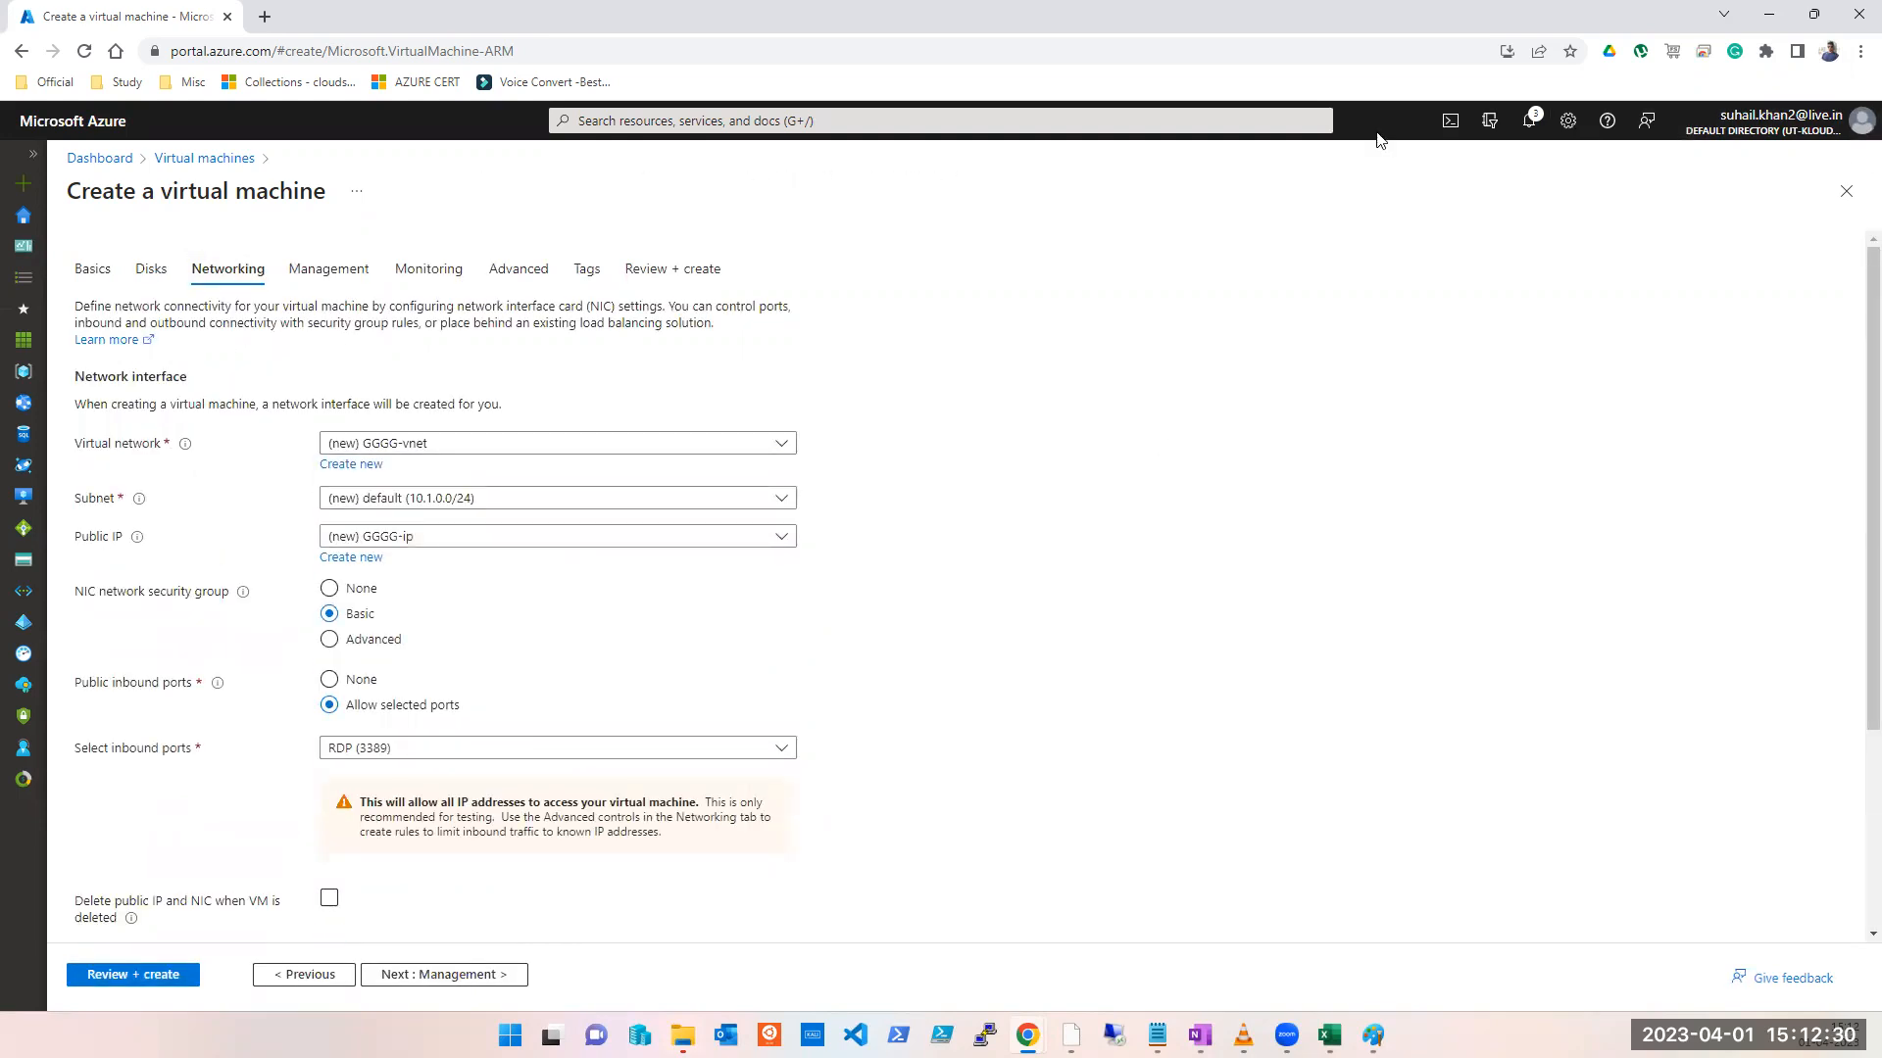
pyautogui.click(98, 158)
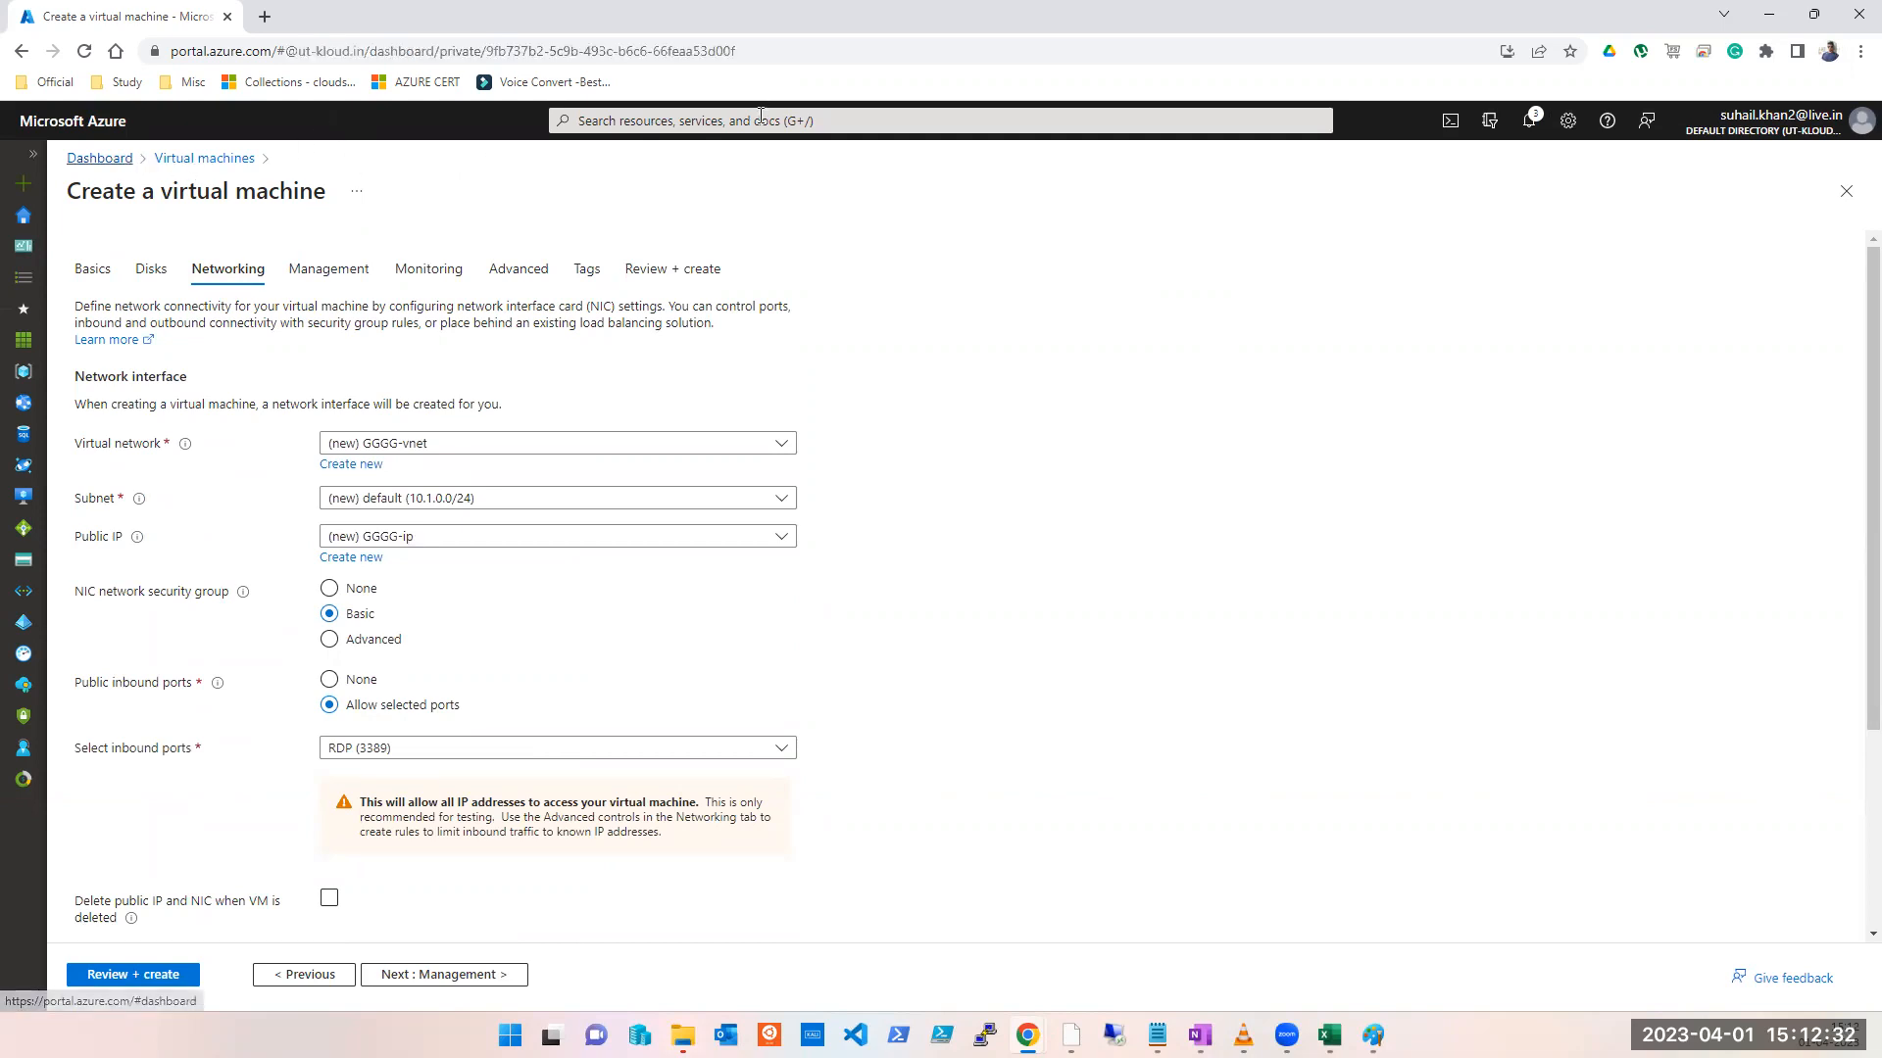
pyautogui.click(761, 120)
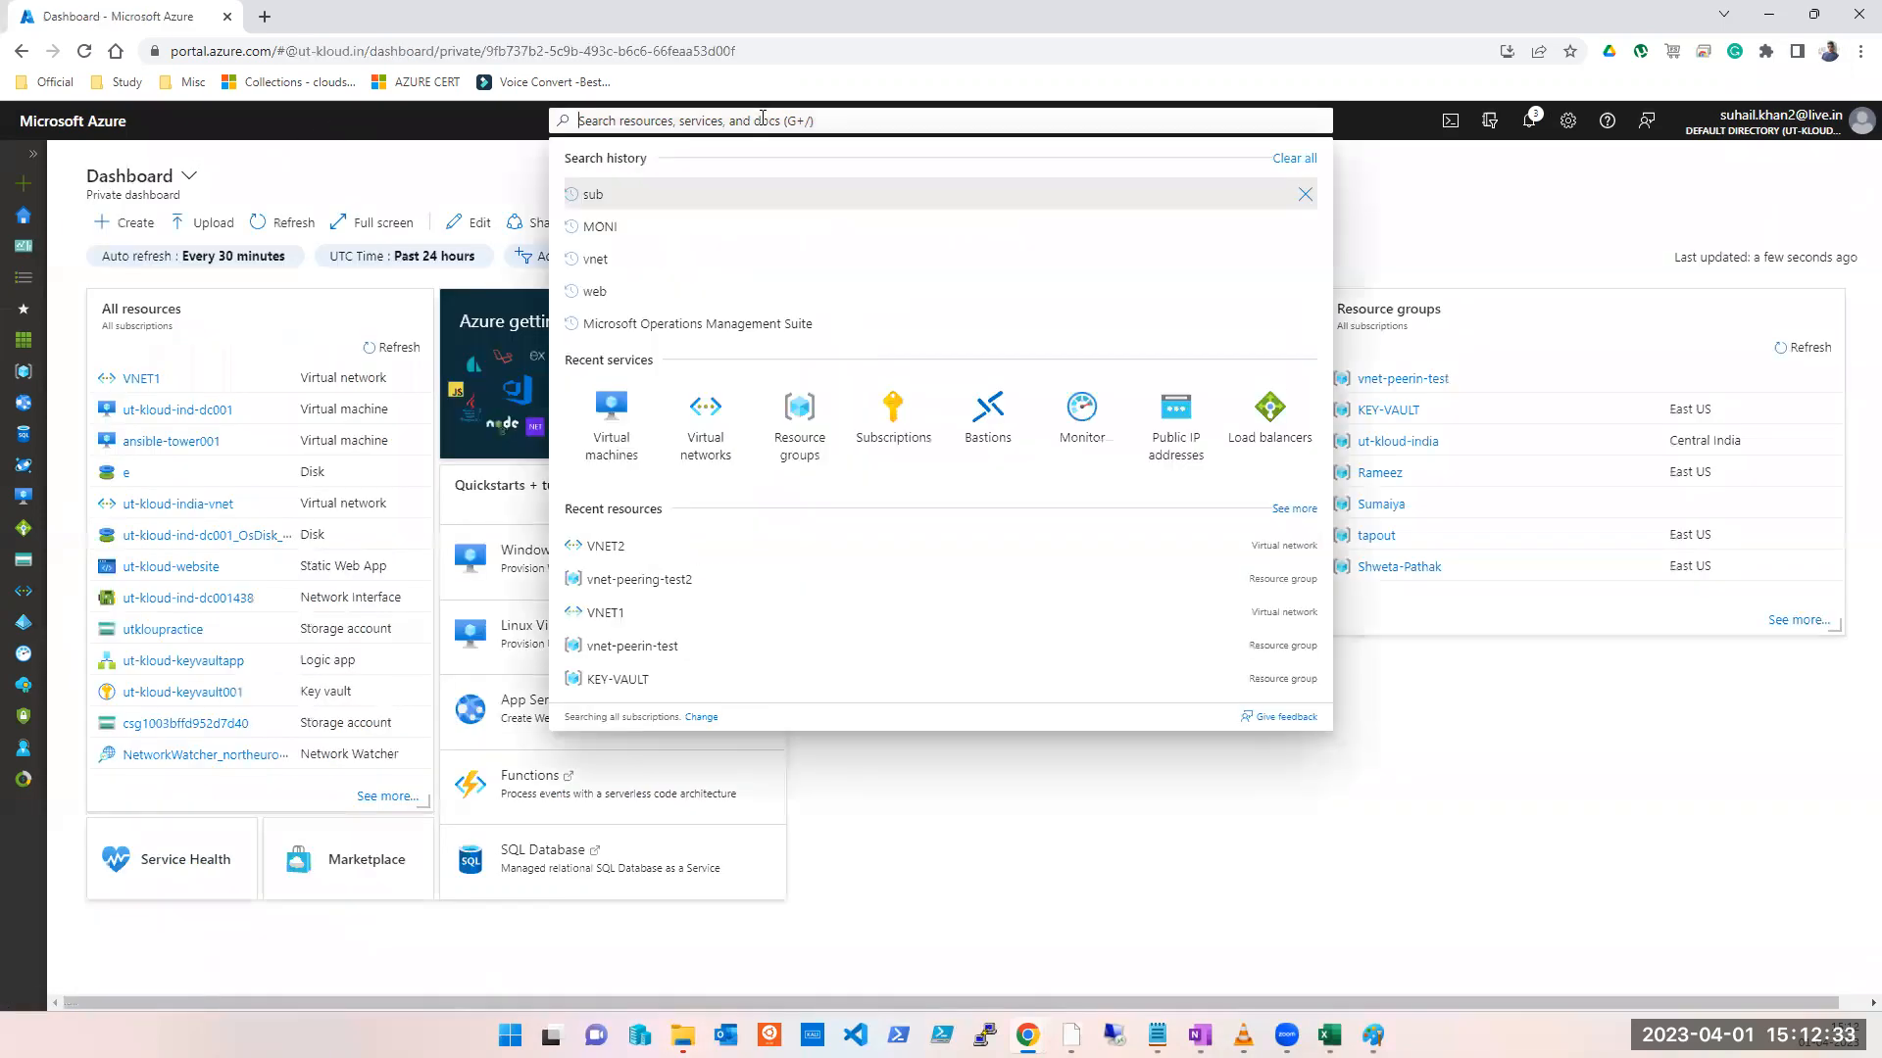
# Step: Start a new virtual network named VNET2 in subscription UT-Kloud and resource group vnet-peering-test2
pyautogui.click(686, 432)
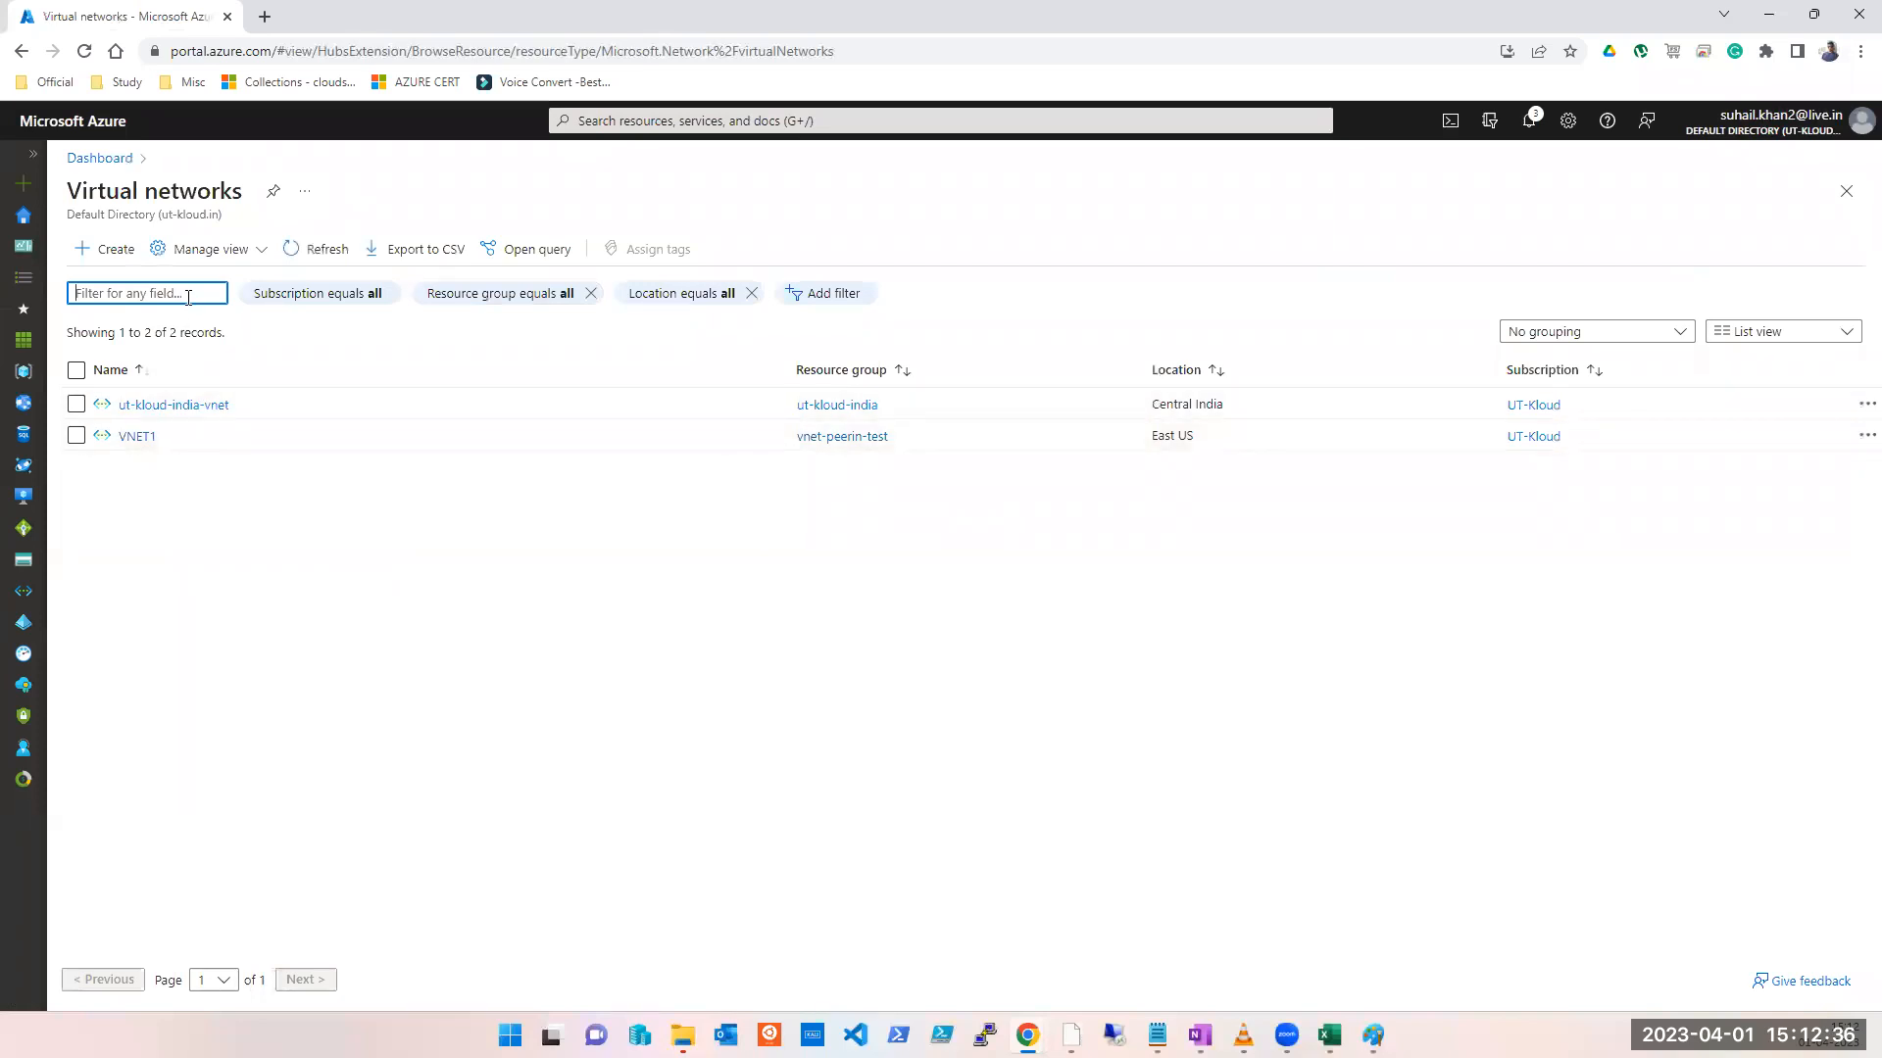
pyautogui.click(125, 254)
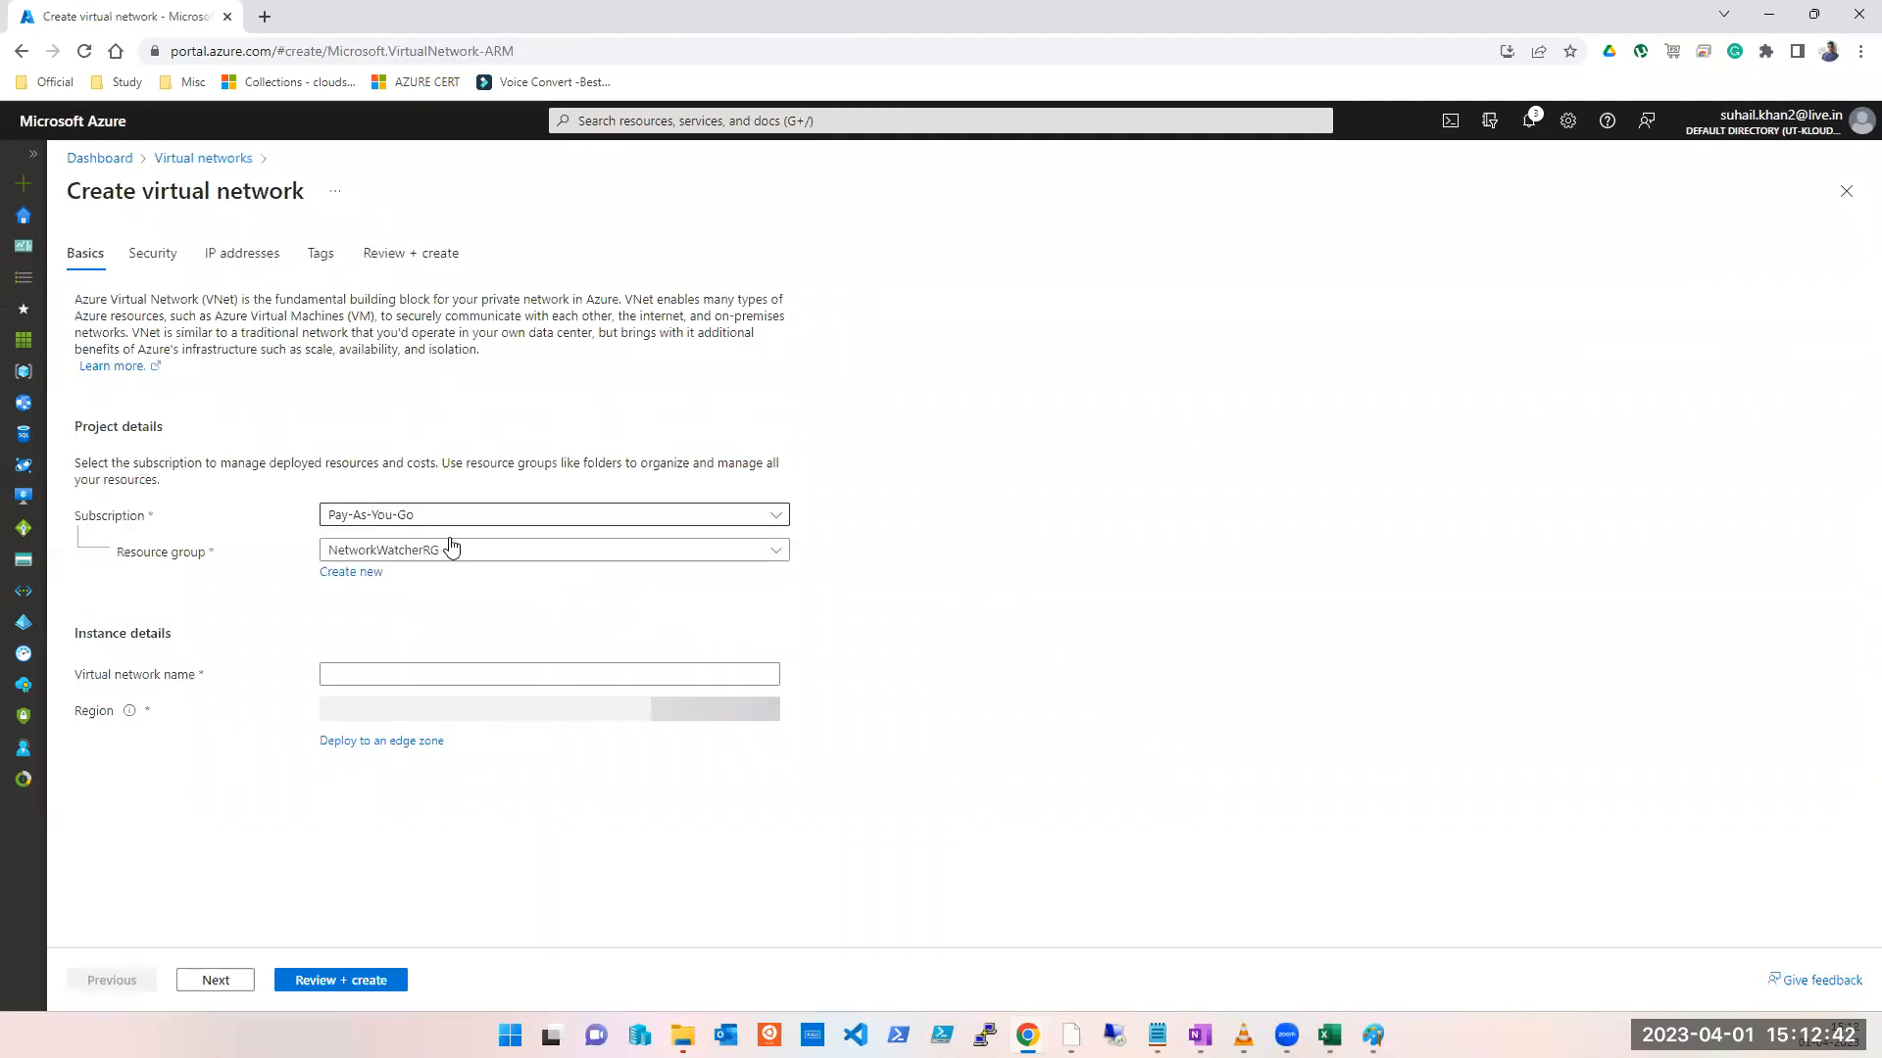
pyautogui.click(446, 519)
pyautogui.click(394, 614)
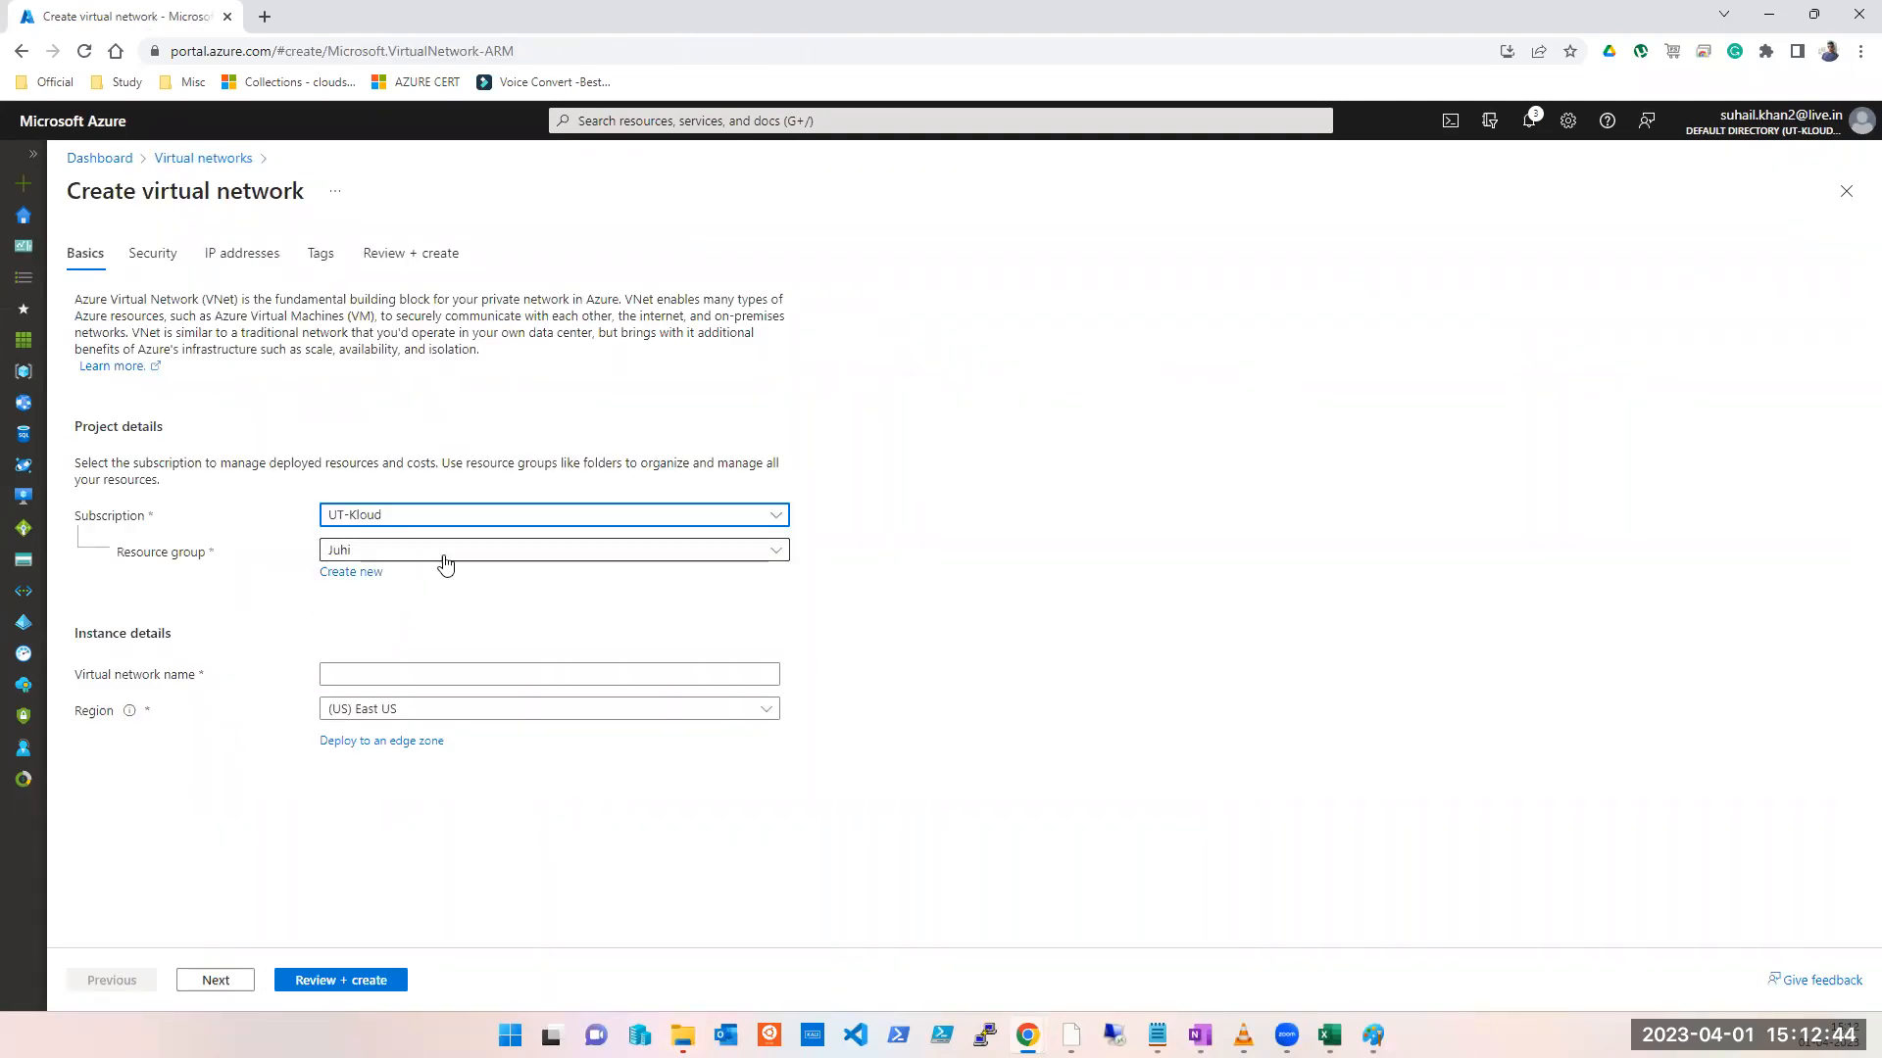
pyautogui.click(441, 554)
pyautogui.click(897, 990)
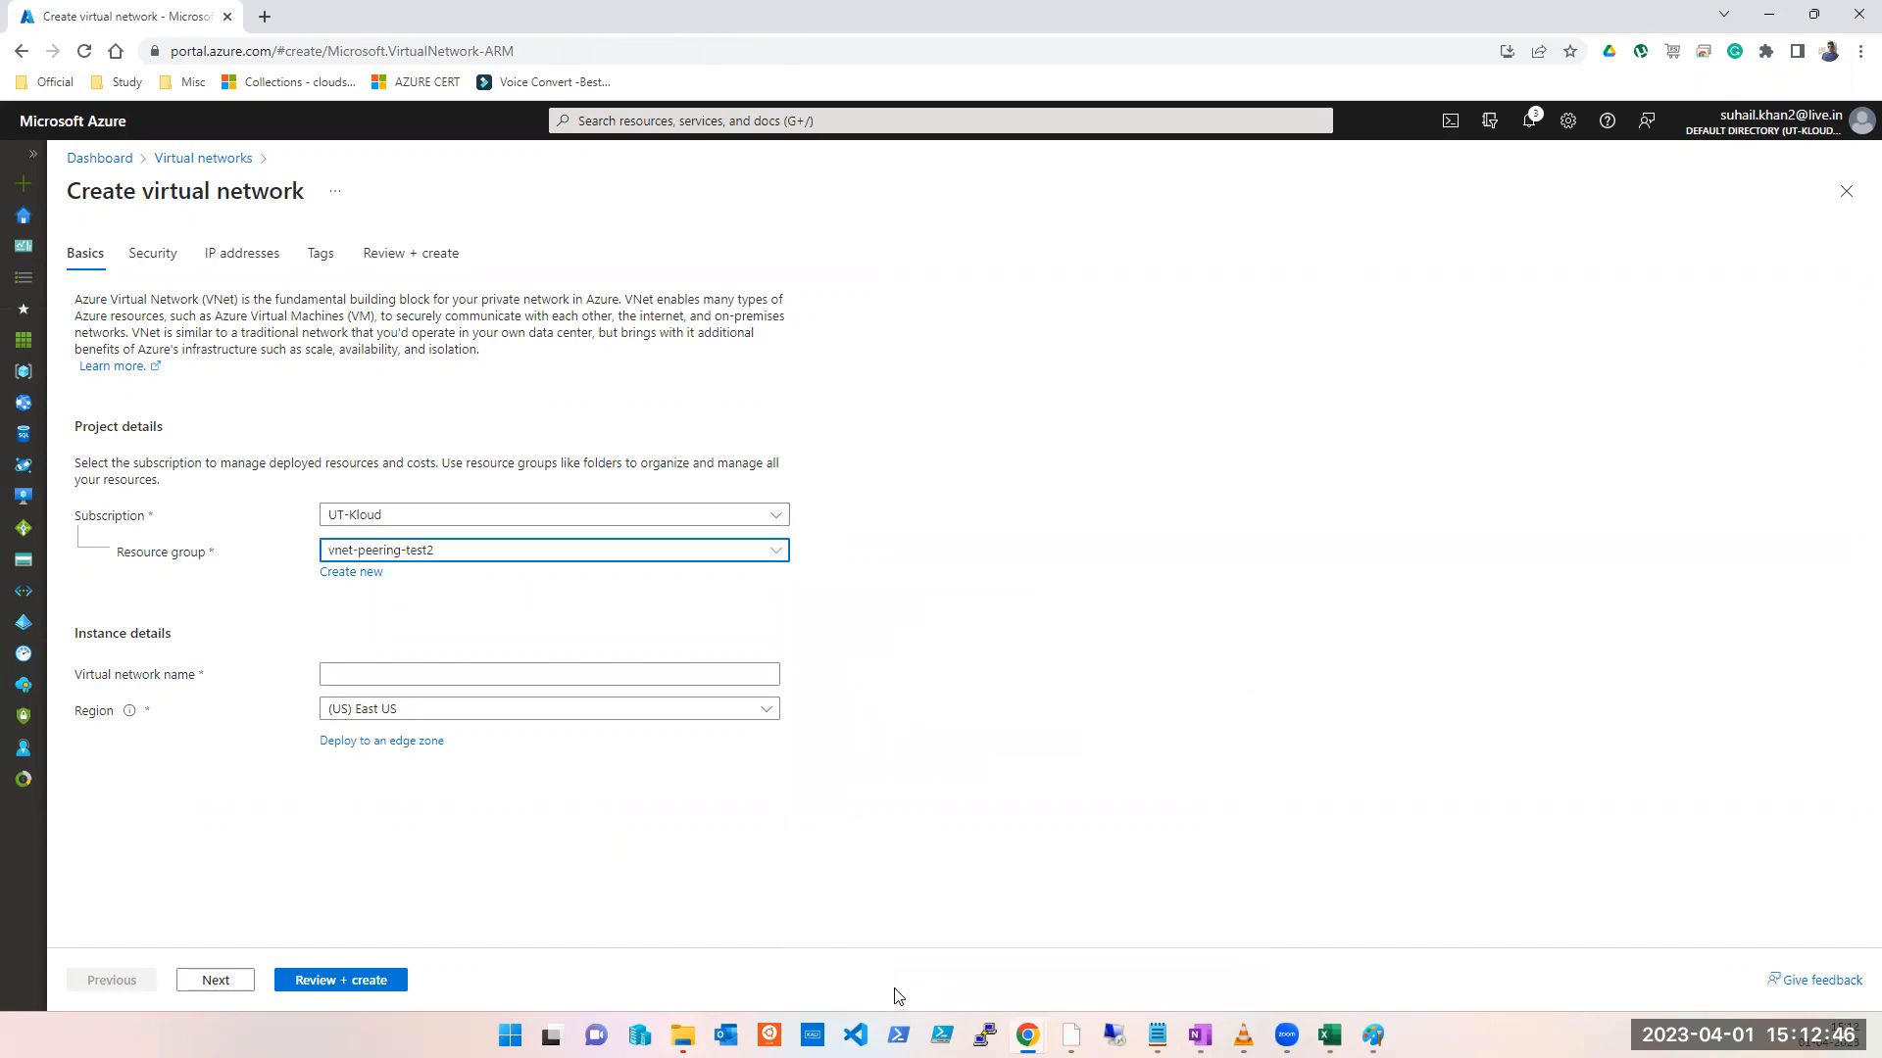
pyautogui.click(388, 672)
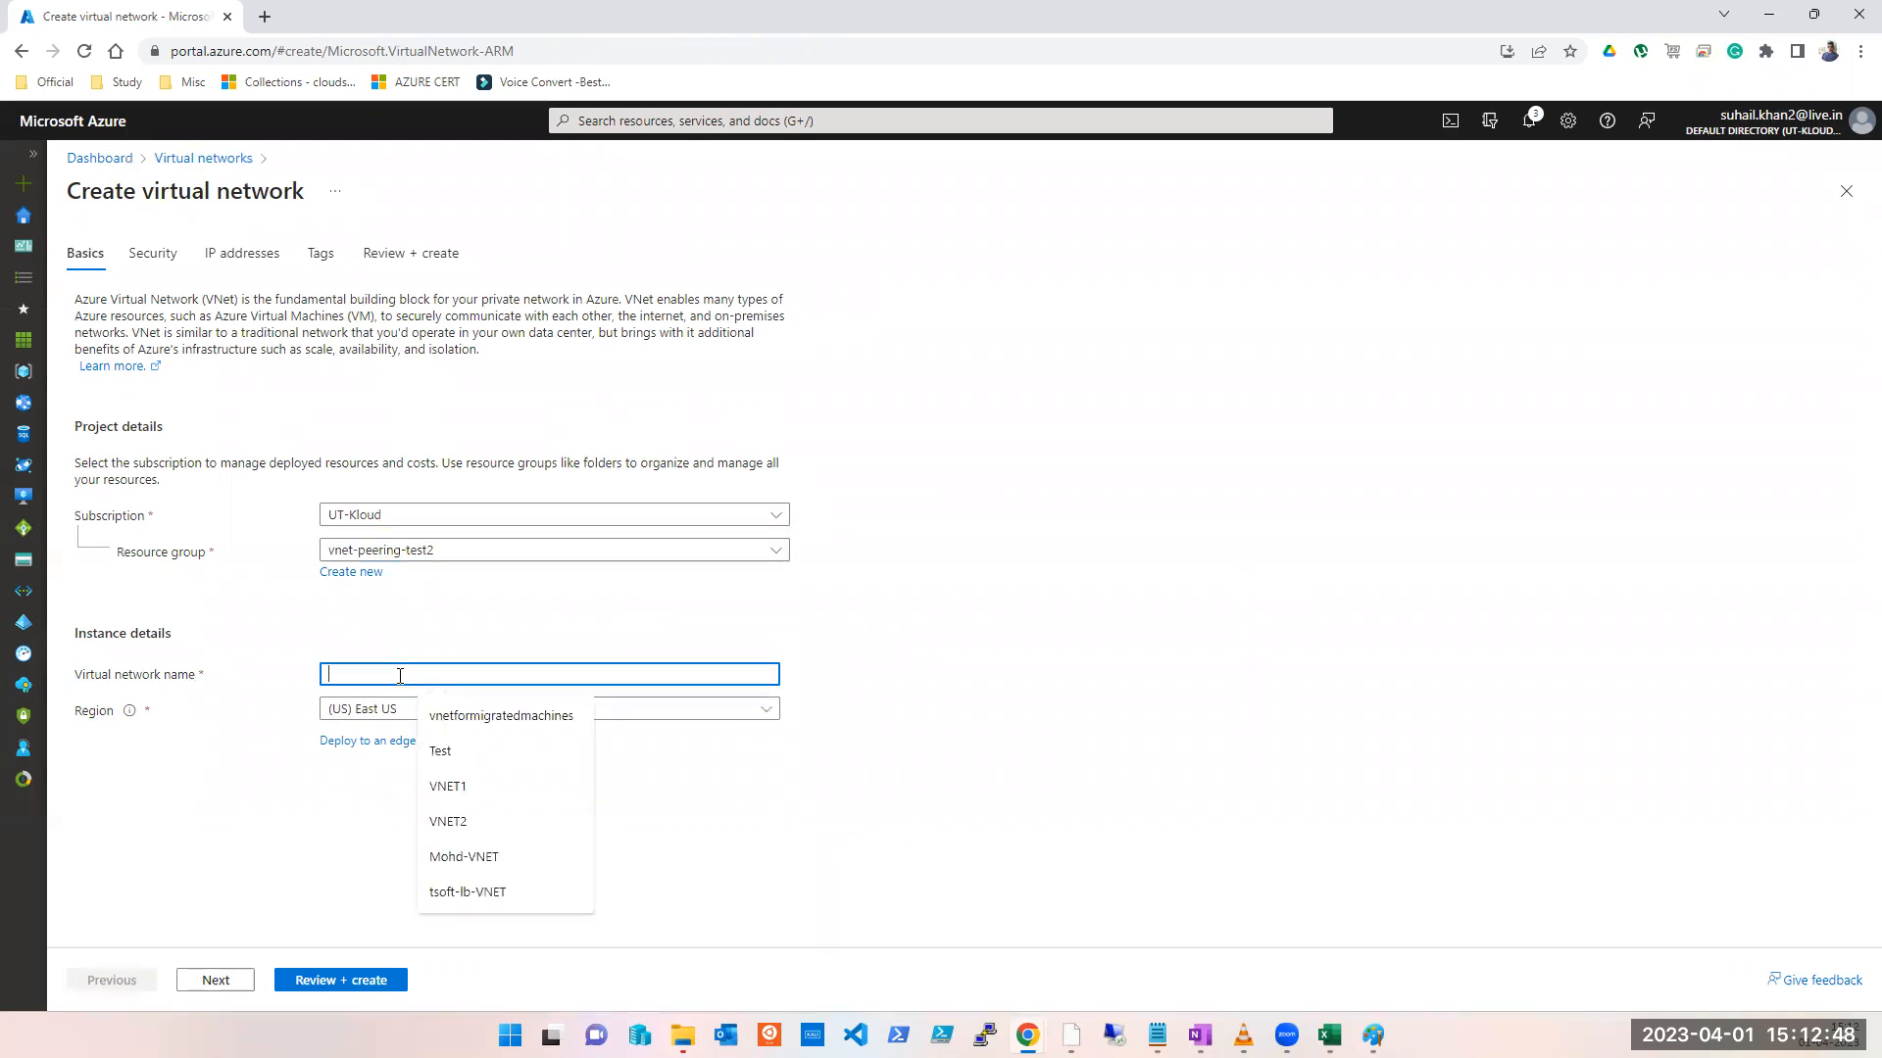
pyautogui.click(462, 822)
# Step: Set VNET2's region to (Europe) UK West and advance through Security to IP addresses
pyautogui.click(442, 711)
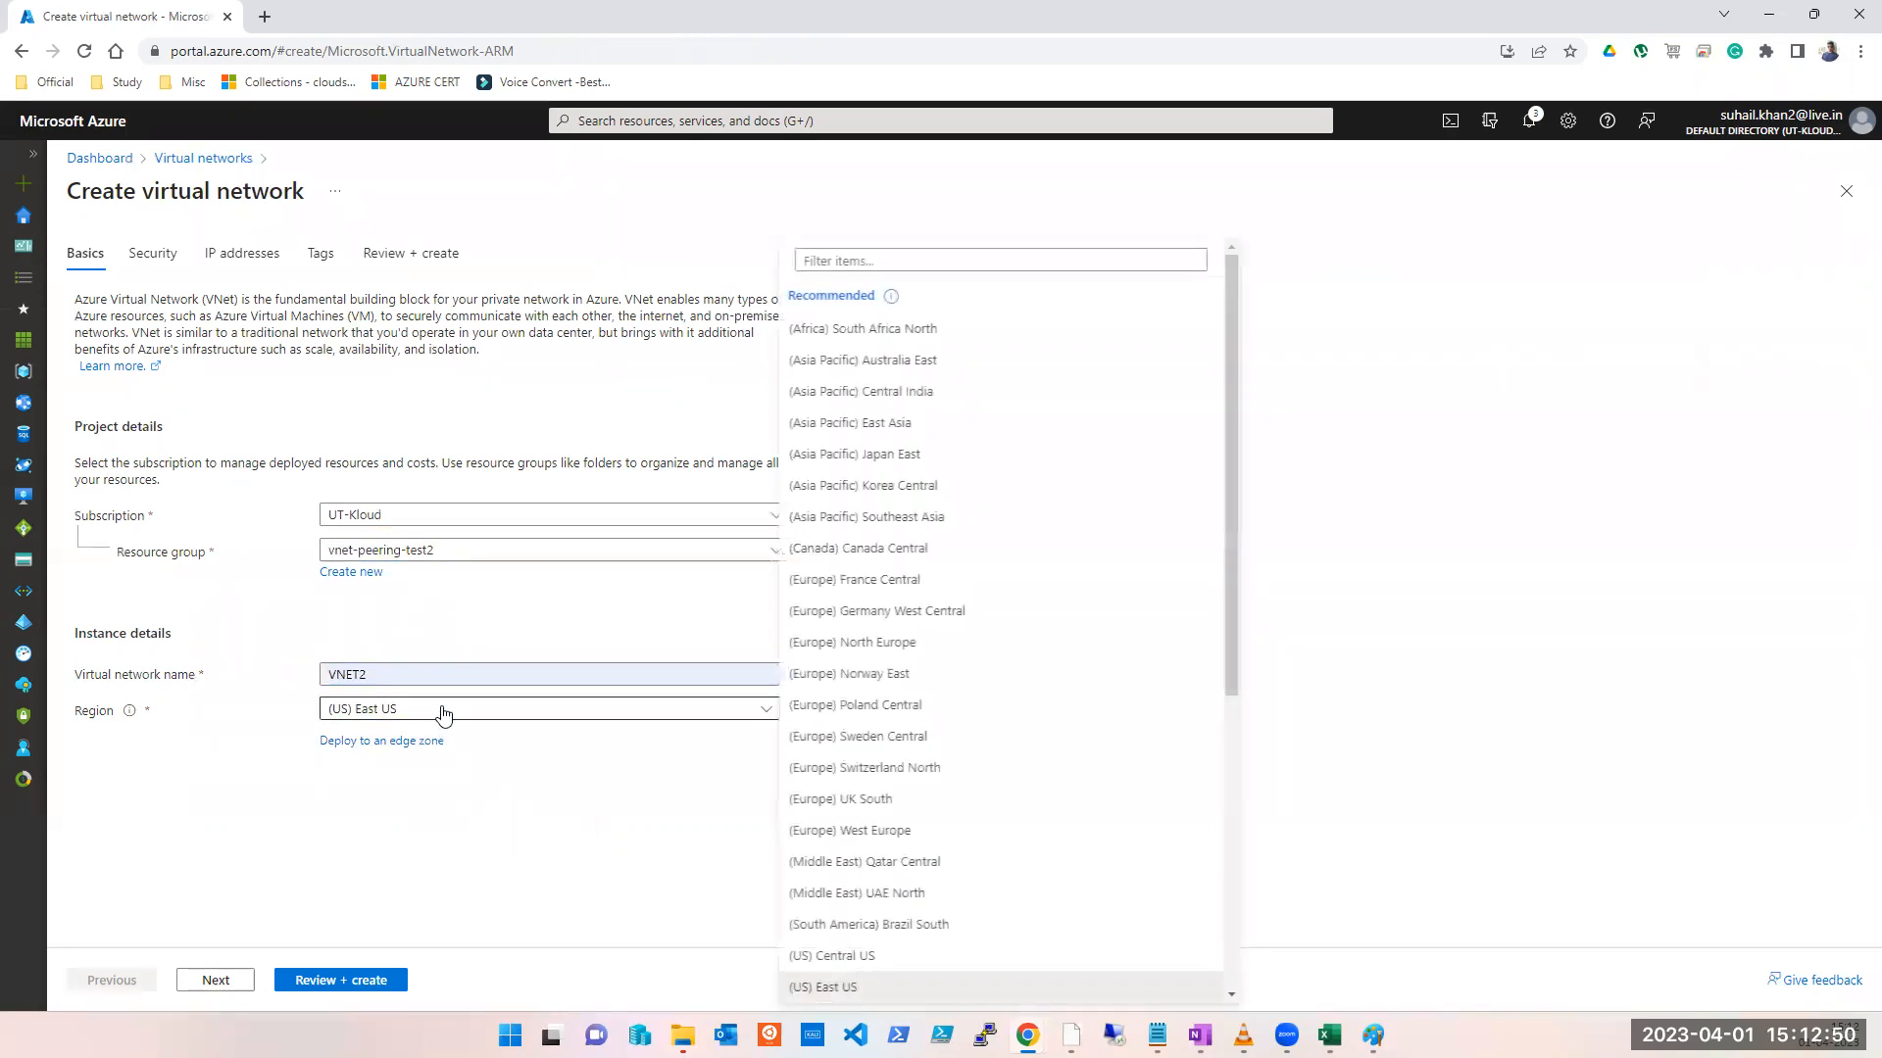
pyautogui.scroll(-5, 936, 745)
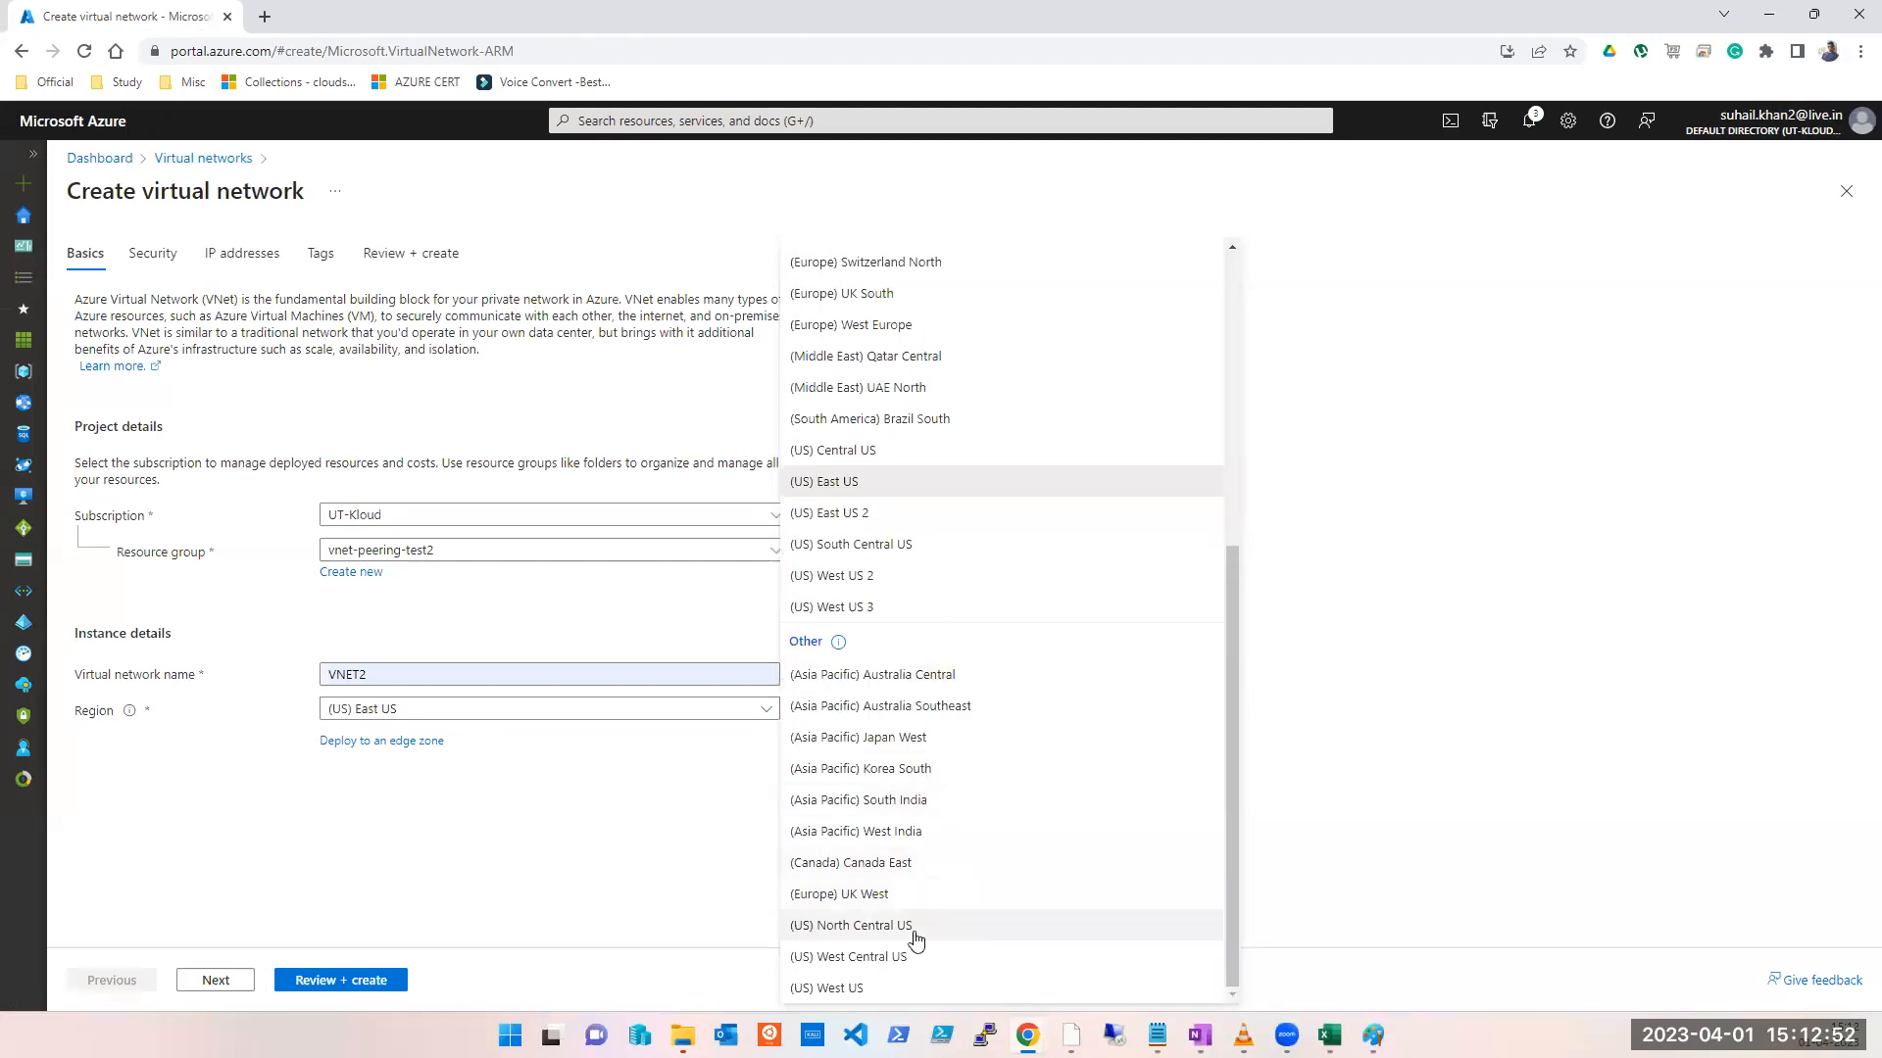
pyautogui.click(903, 899)
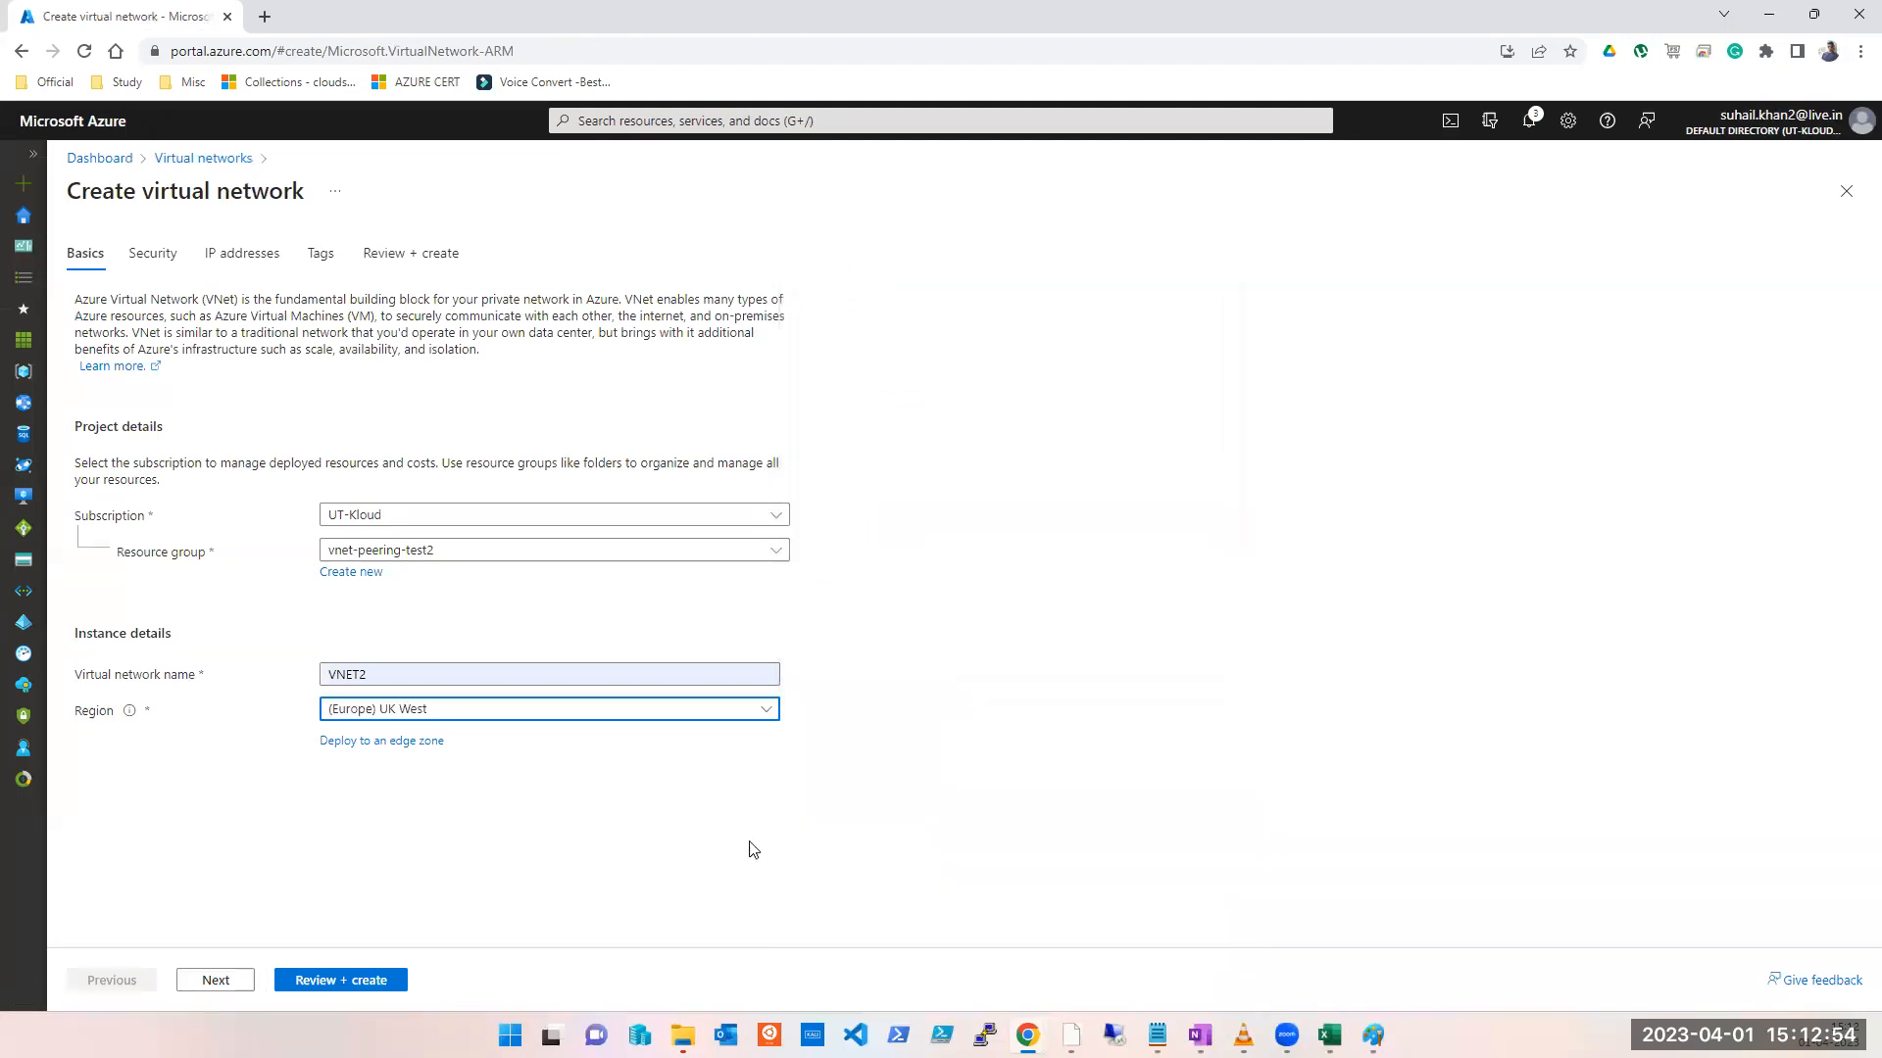
pyautogui.click(219, 980)
pyautogui.click(227, 981)
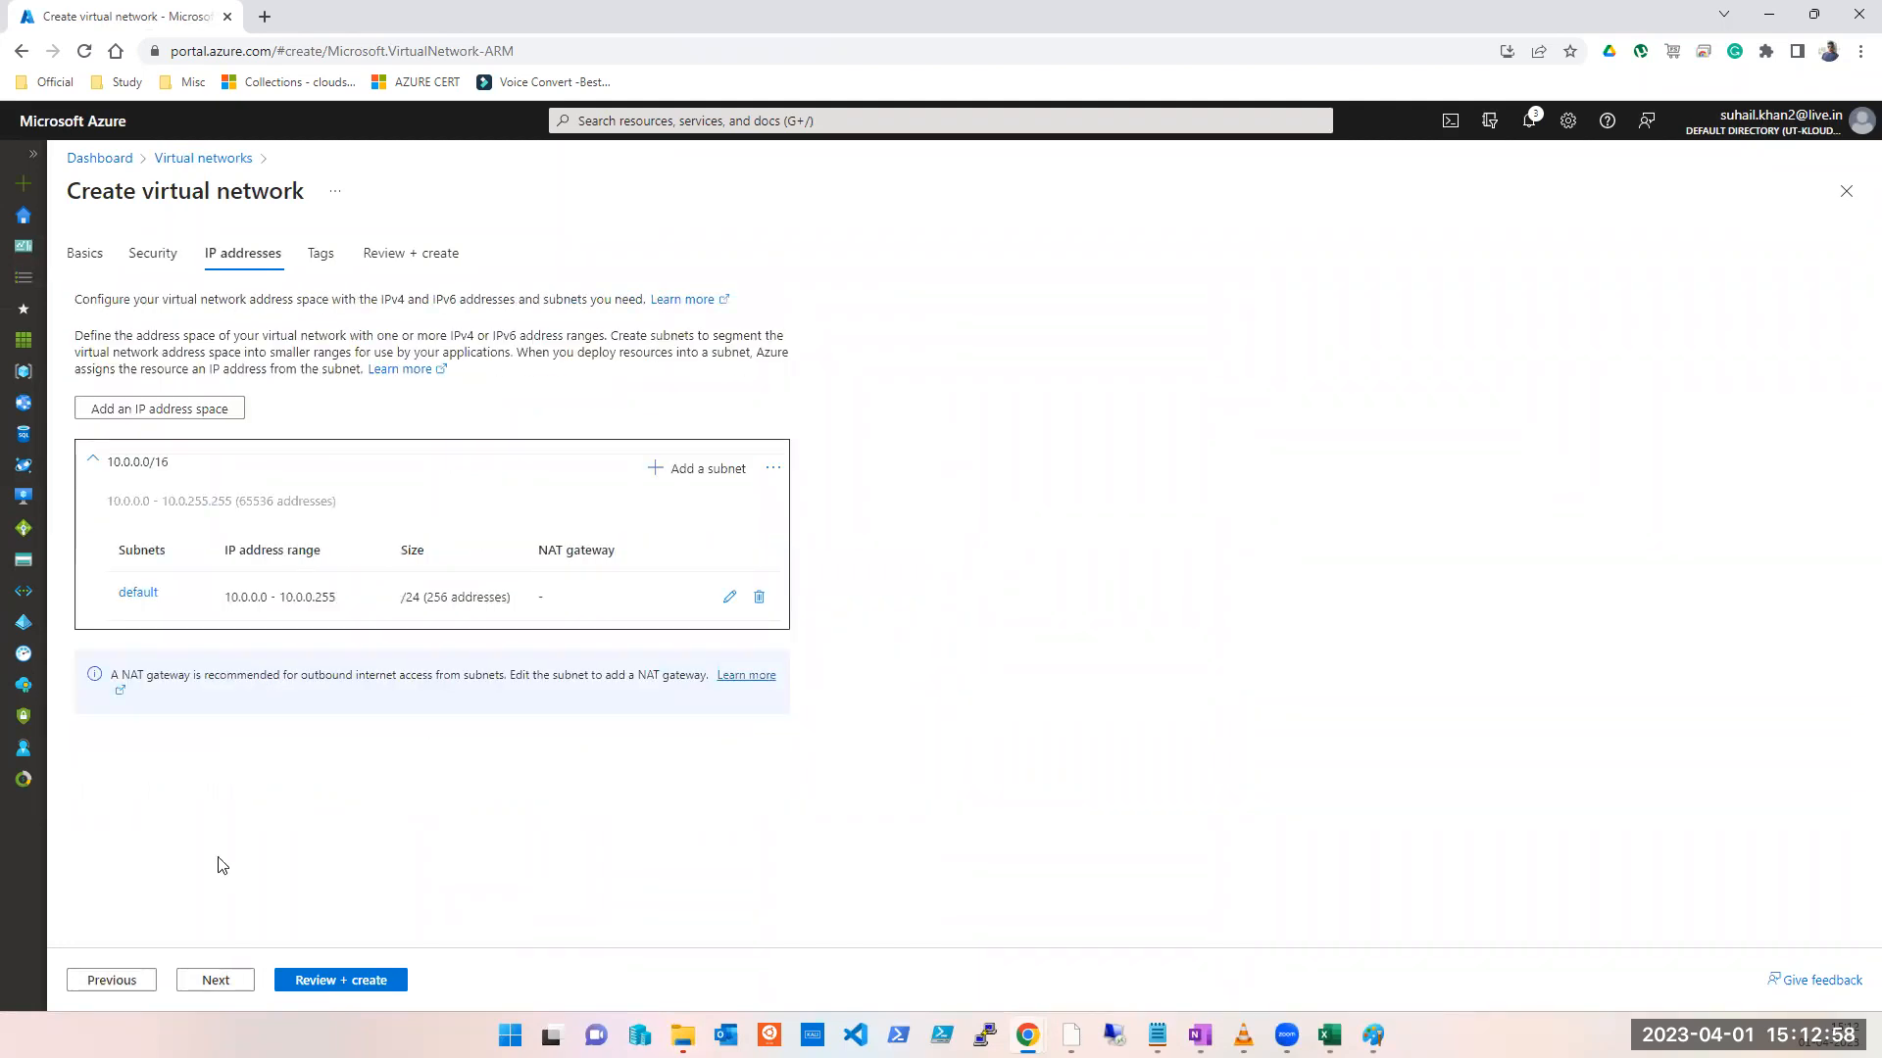
# Step: Add a 192.168.0.0 address space with size /22
pyautogui.click(700, 472)
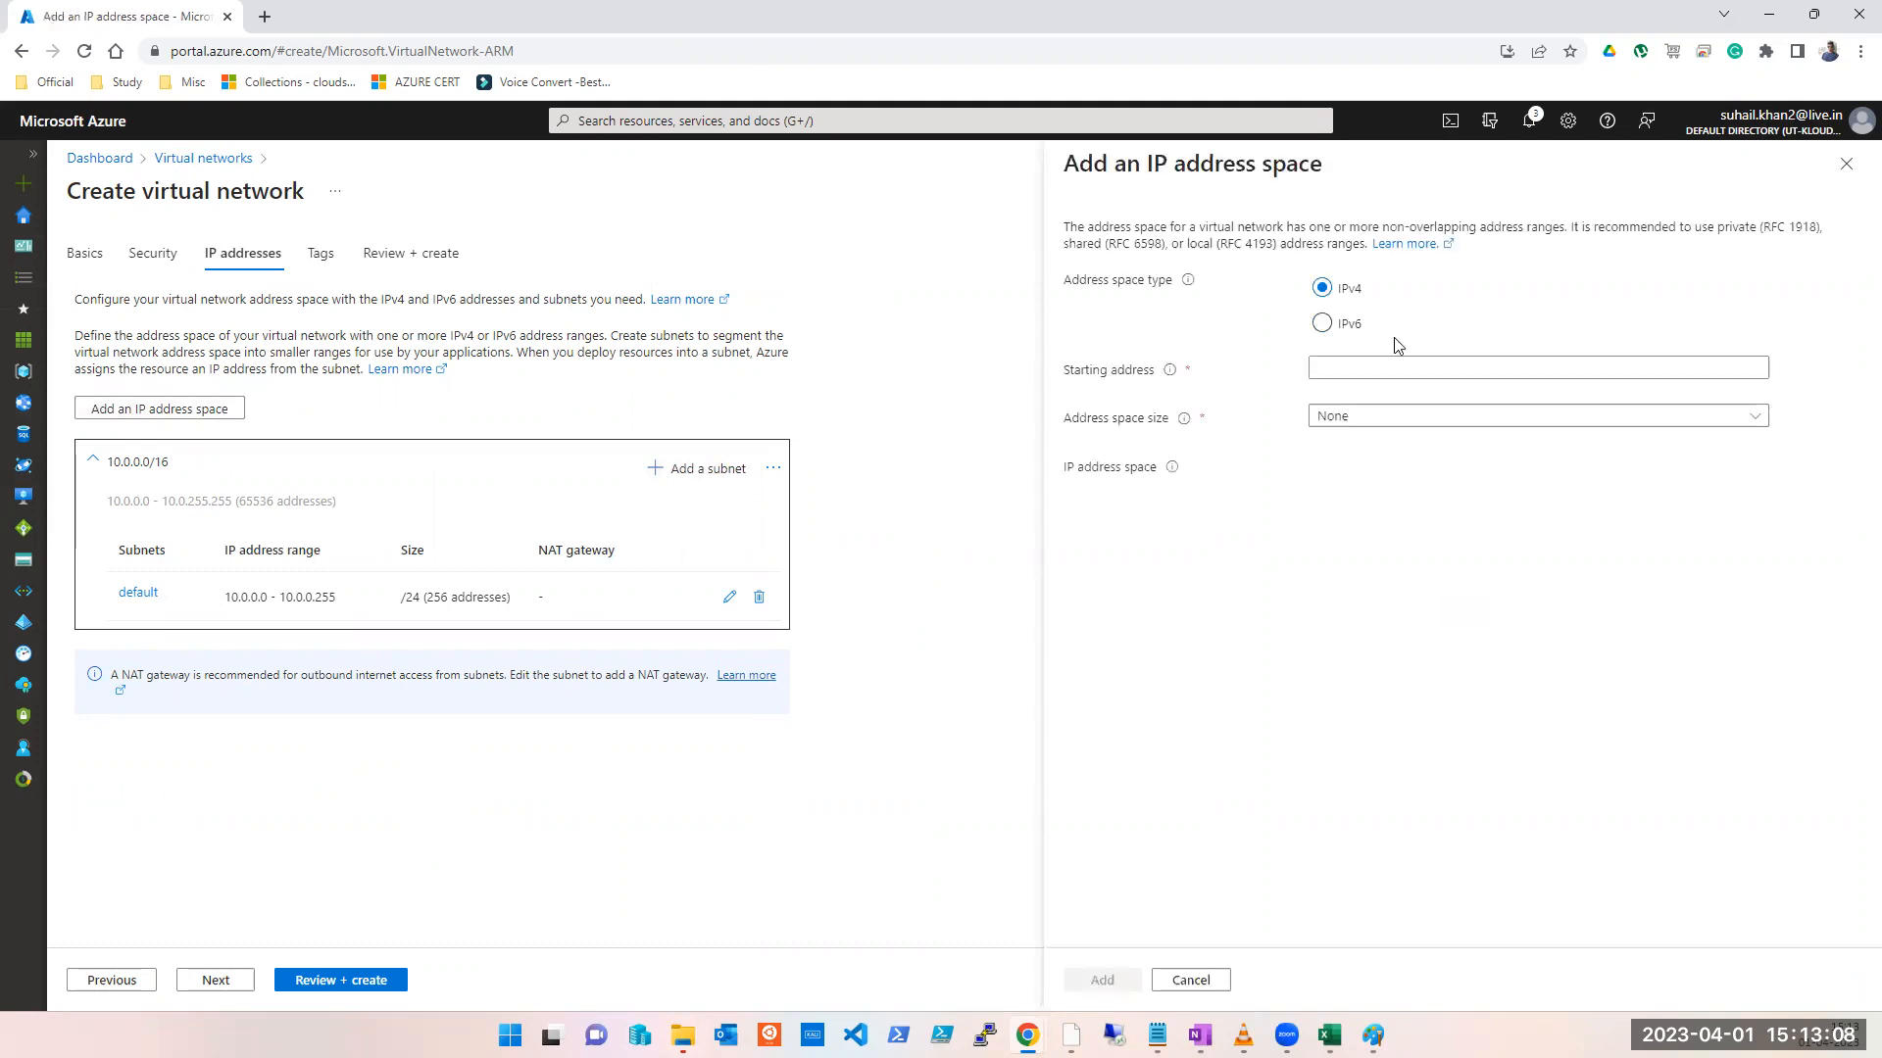
pyautogui.click(1378, 370)
pyautogui.write('19')
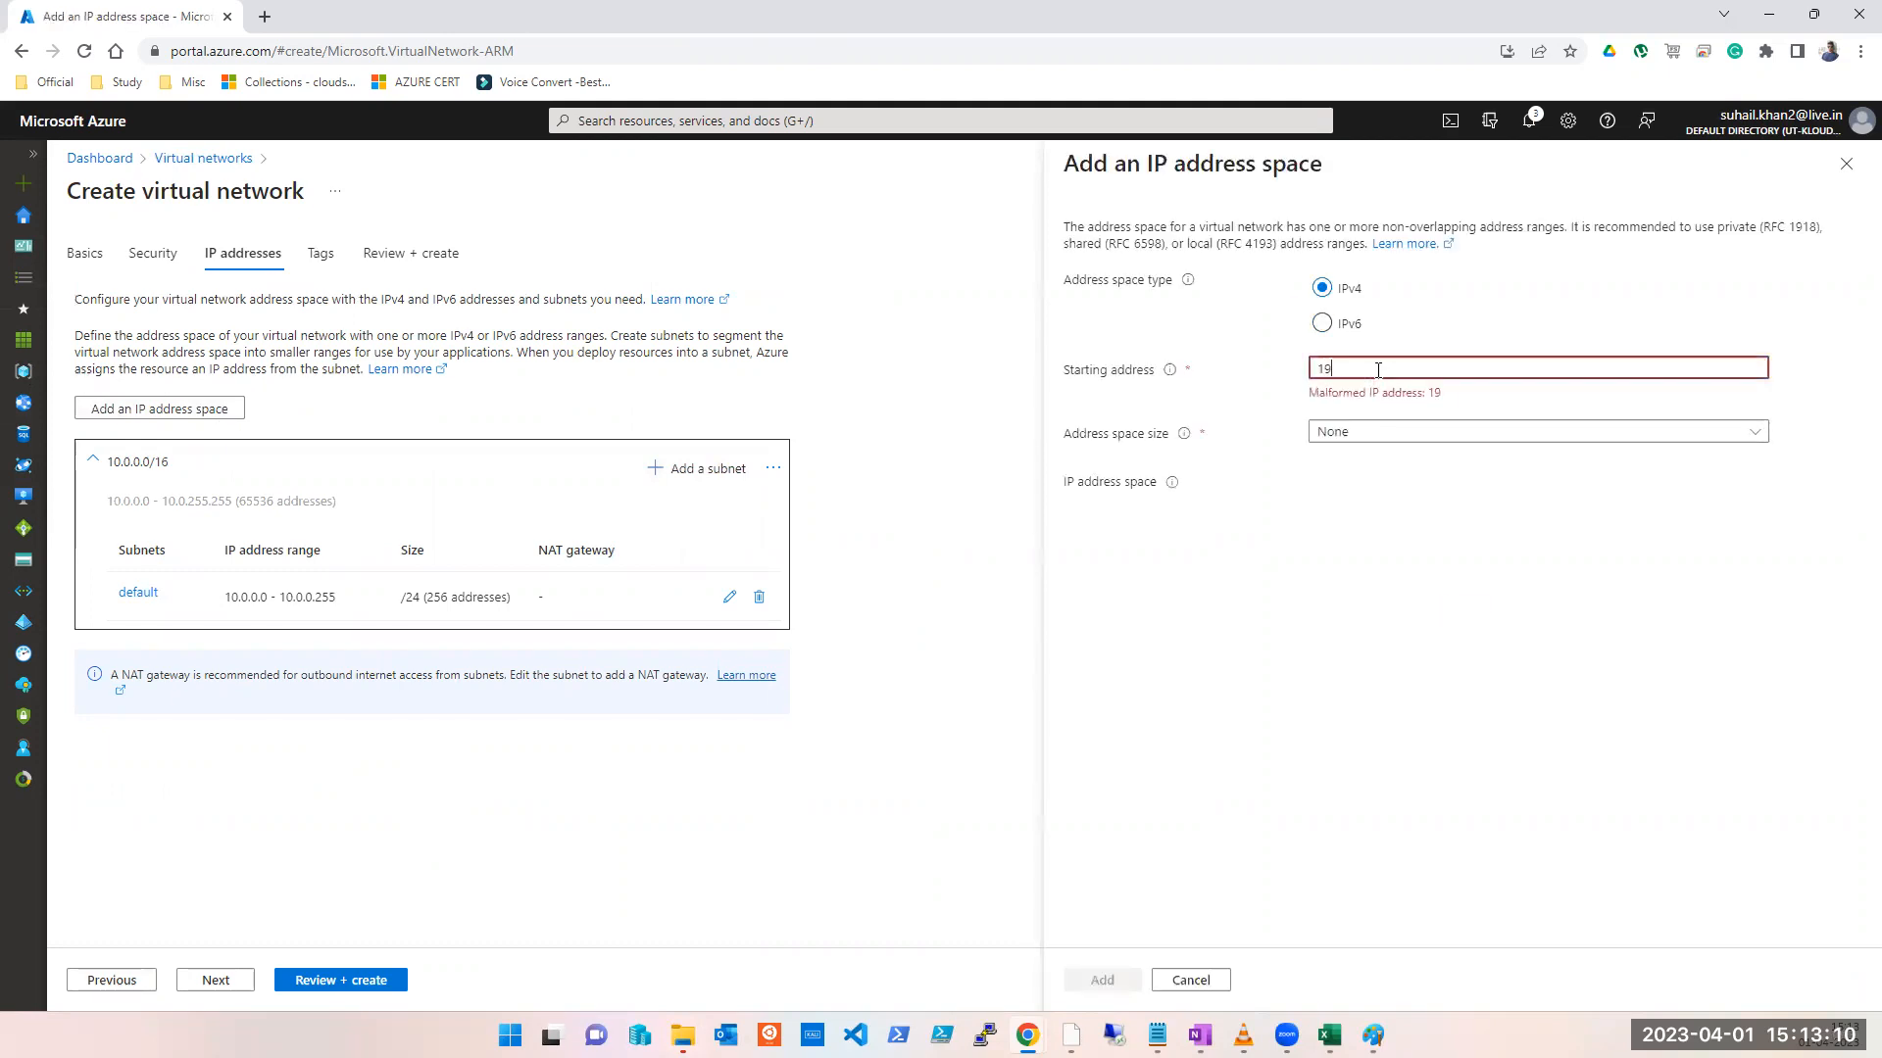
pyautogui.write('2.168.0.0')
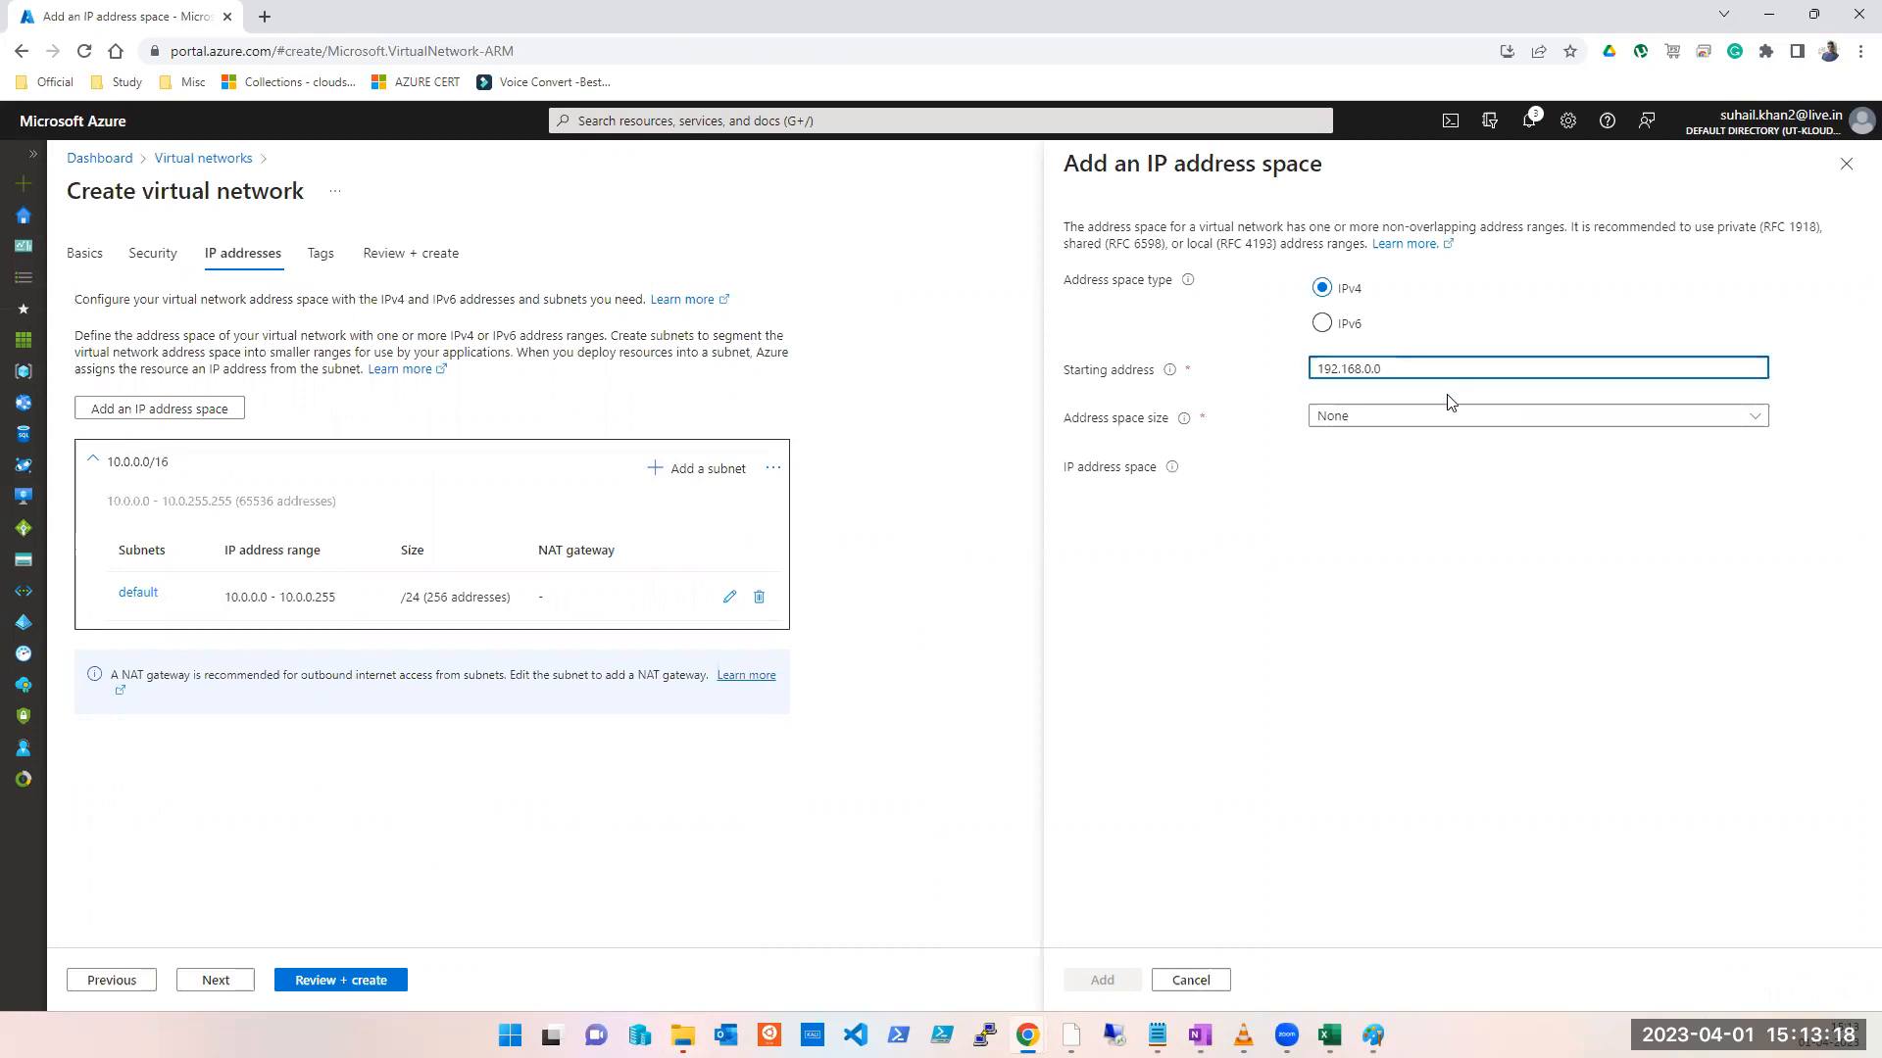
pyautogui.click(1451, 421)
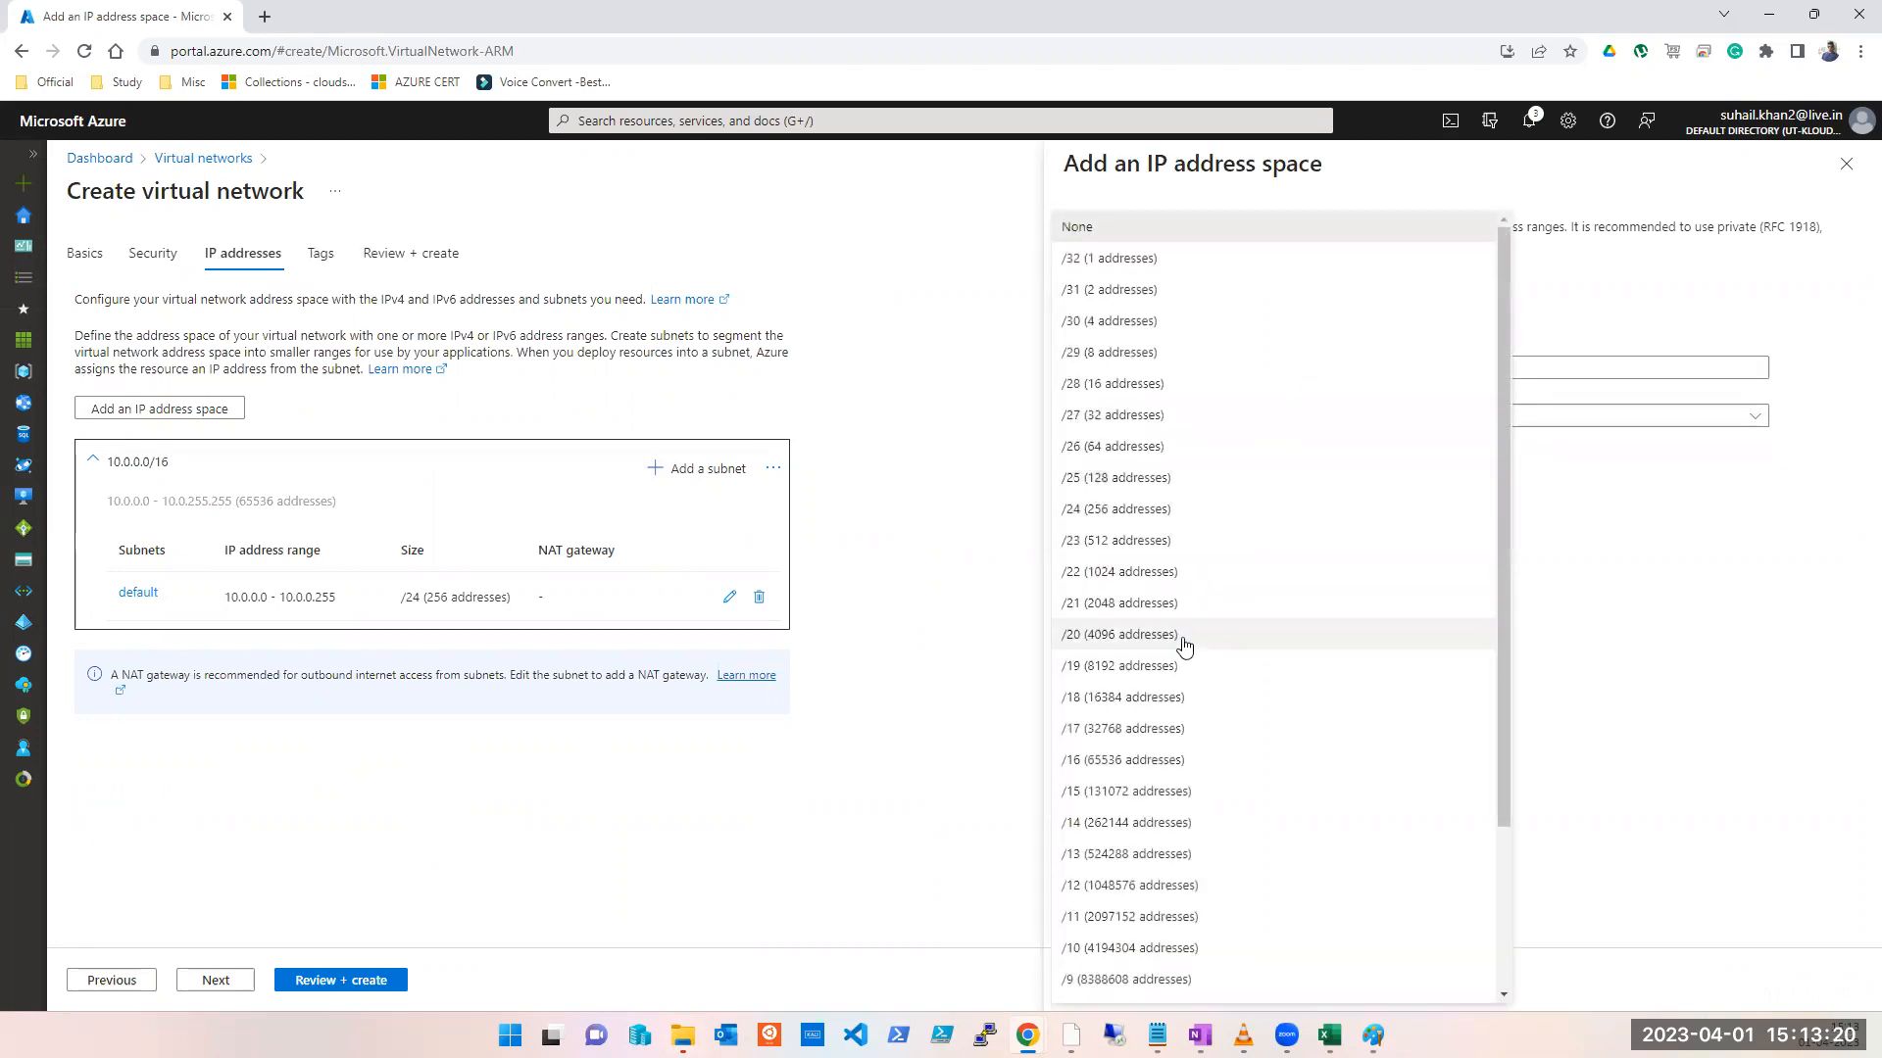
pyautogui.click(1140, 547)
pyautogui.click(1467, 420)
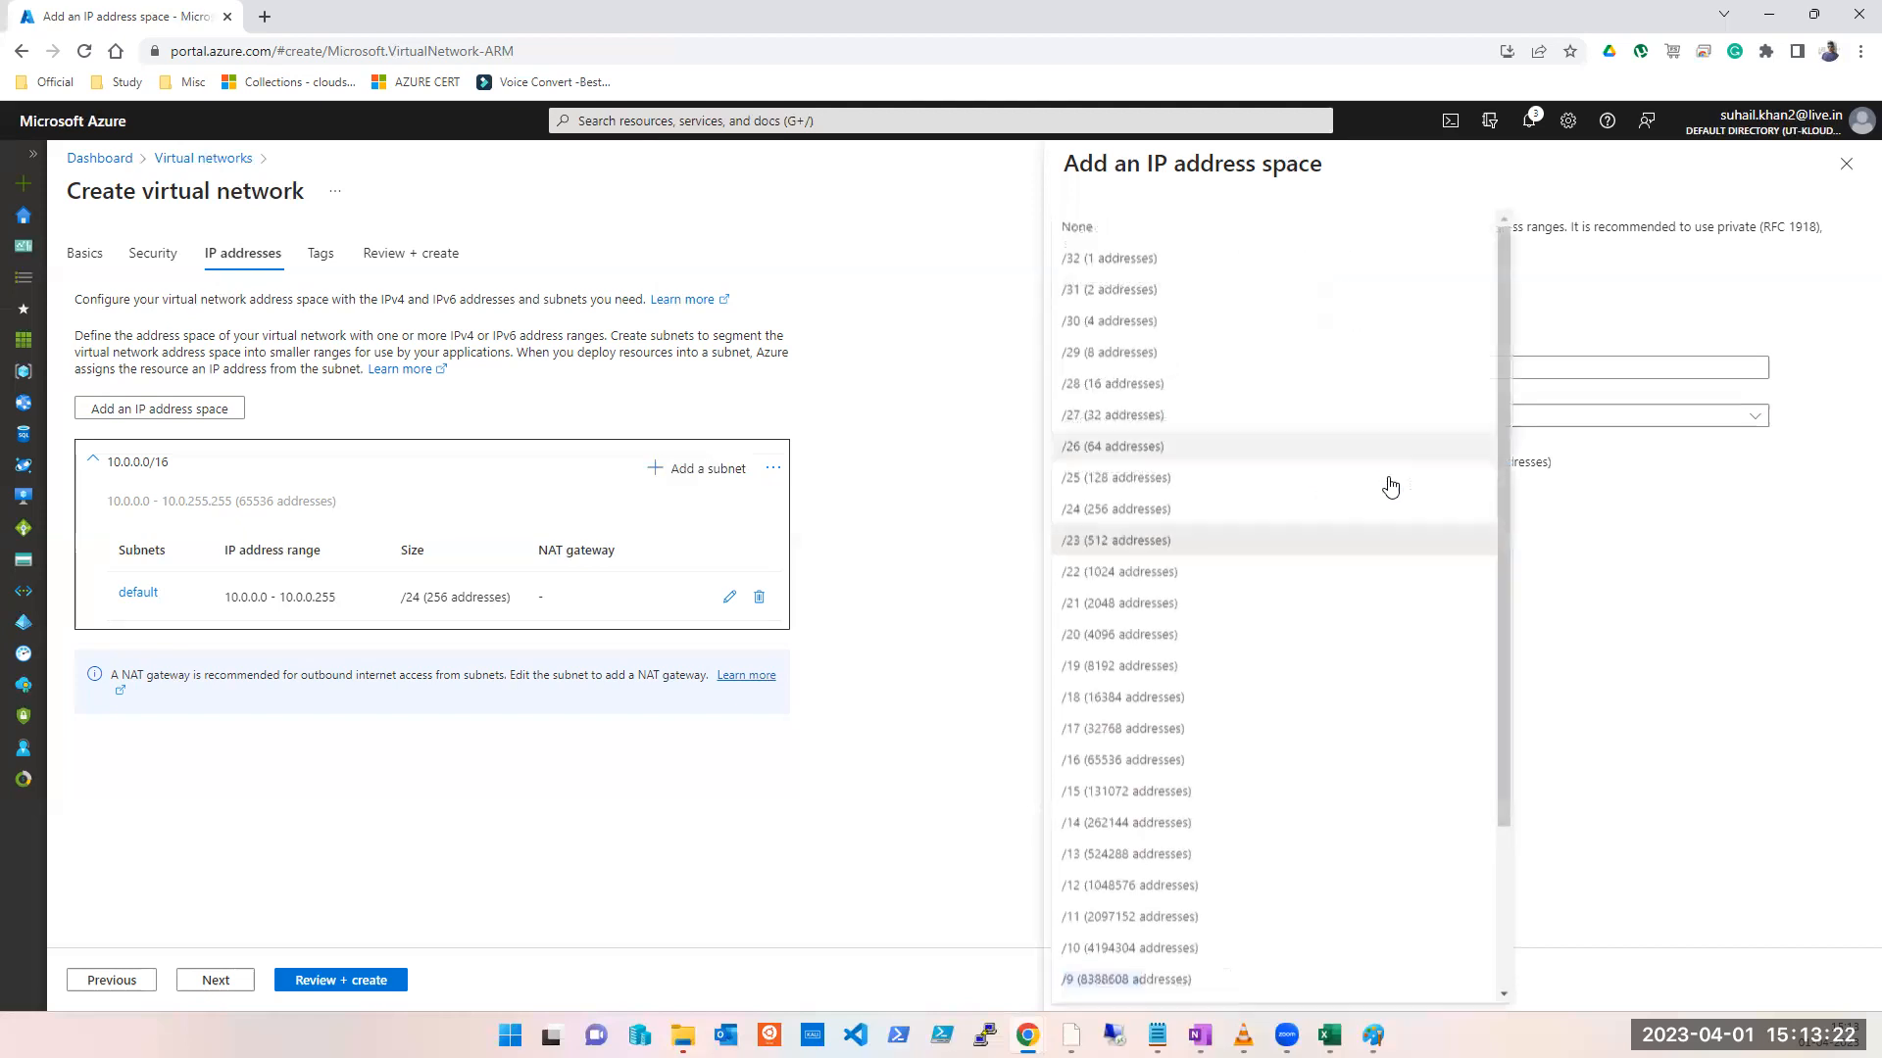
pyautogui.click(1185, 580)
pyautogui.click(1102, 980)
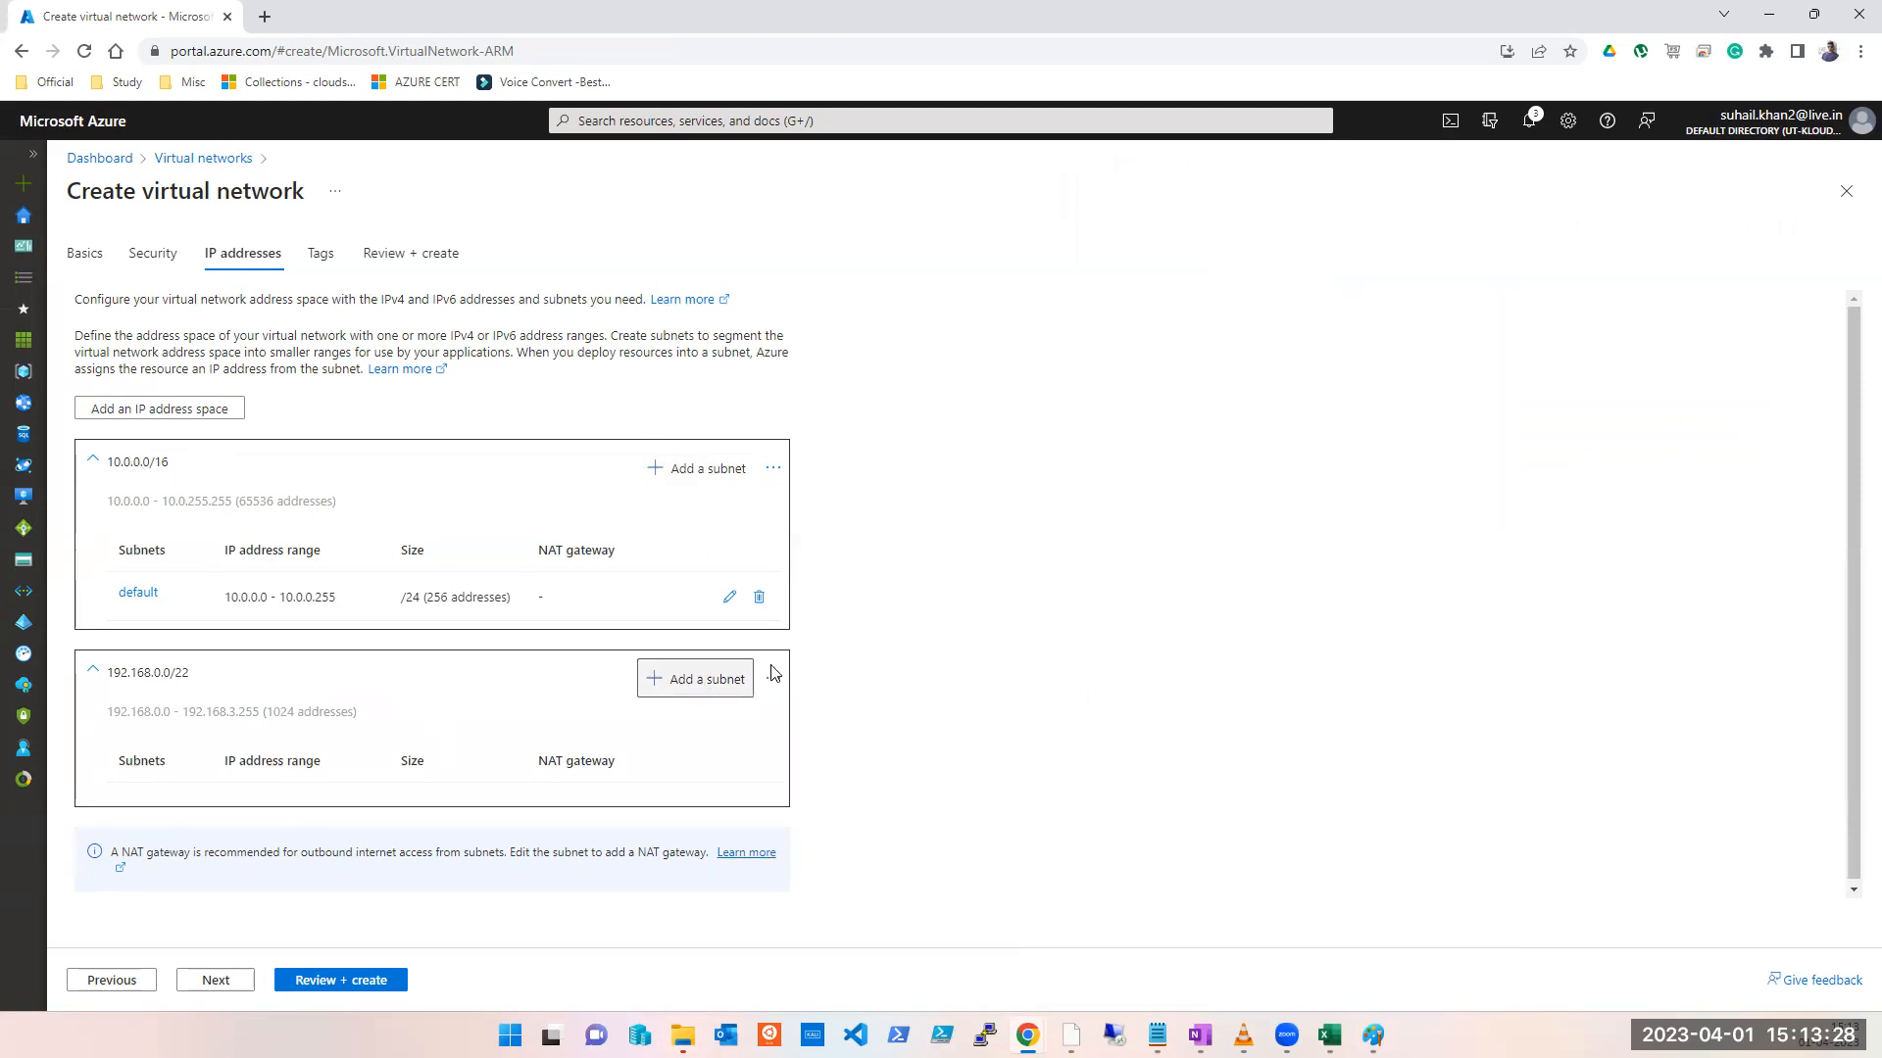
# Step: Remove the default 10.0.0.0/24 subnet and the 10.0.0.0/16 address space
pyautogui.click(759, 598)
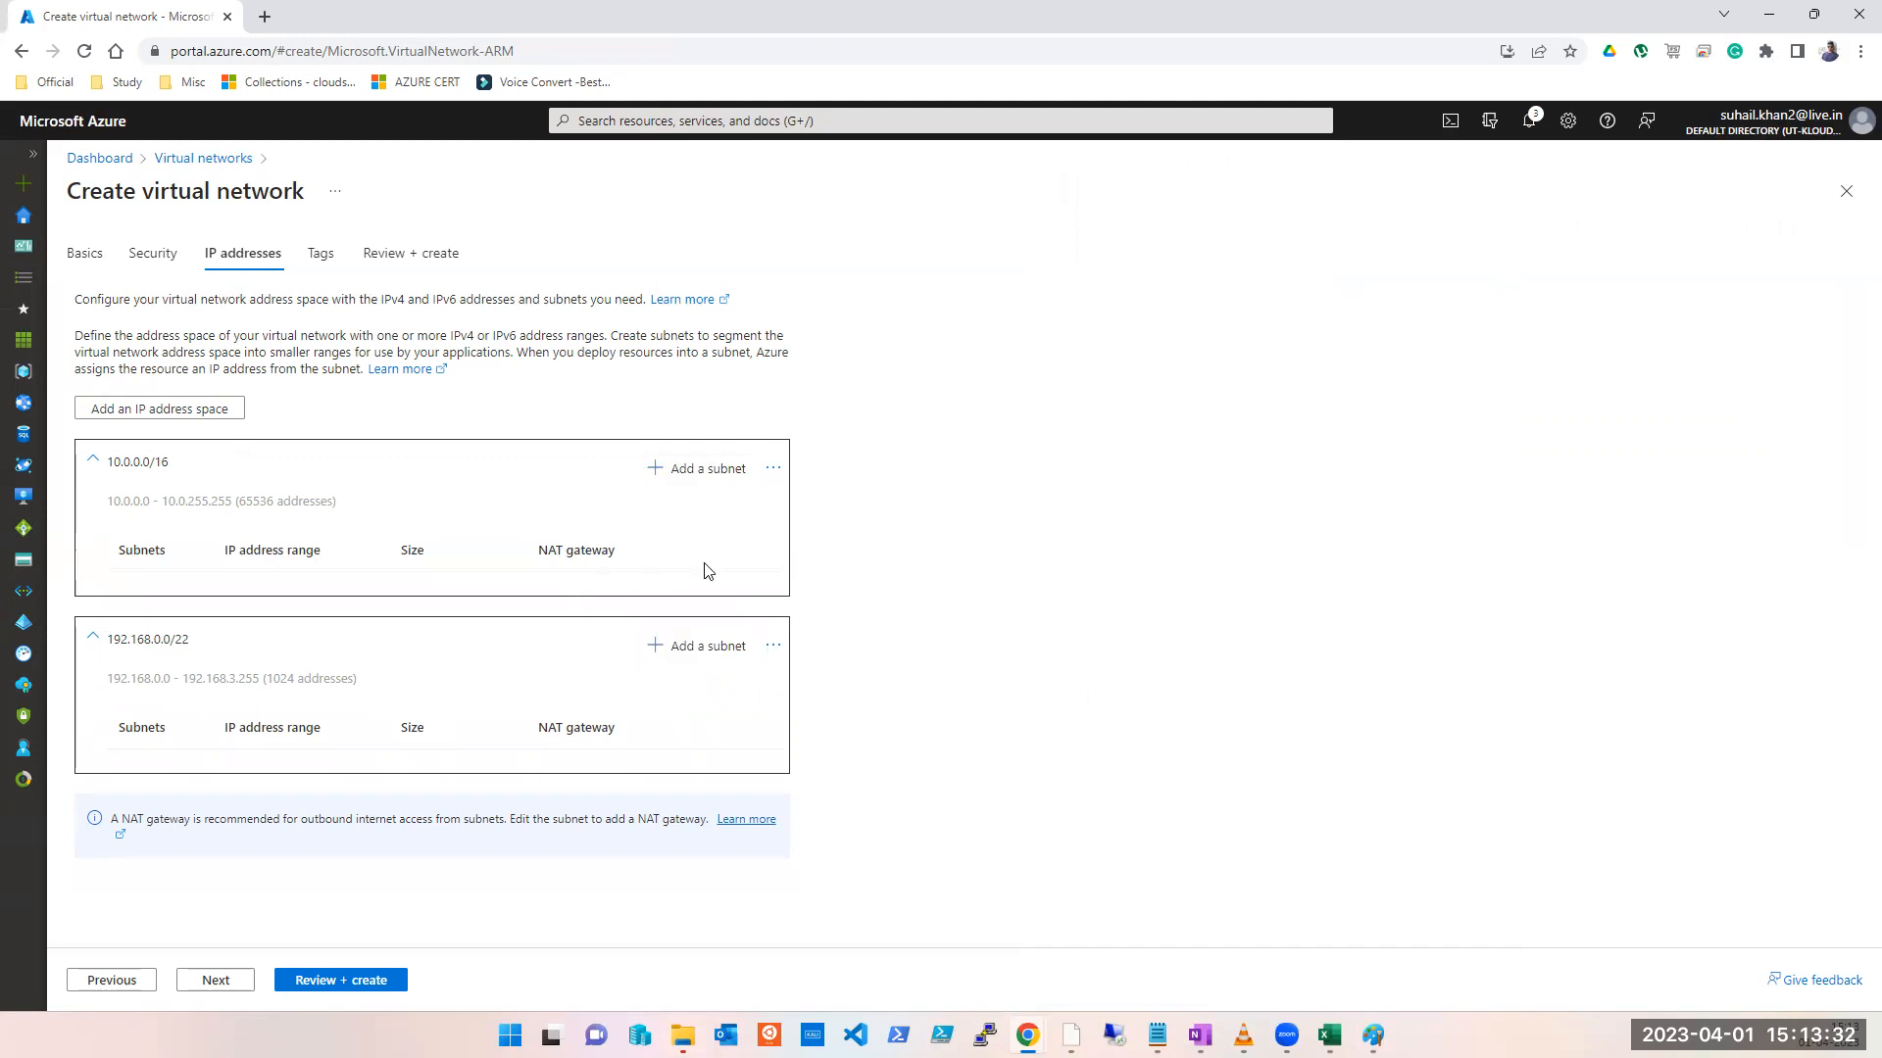
pyautogui.click(773, 468)
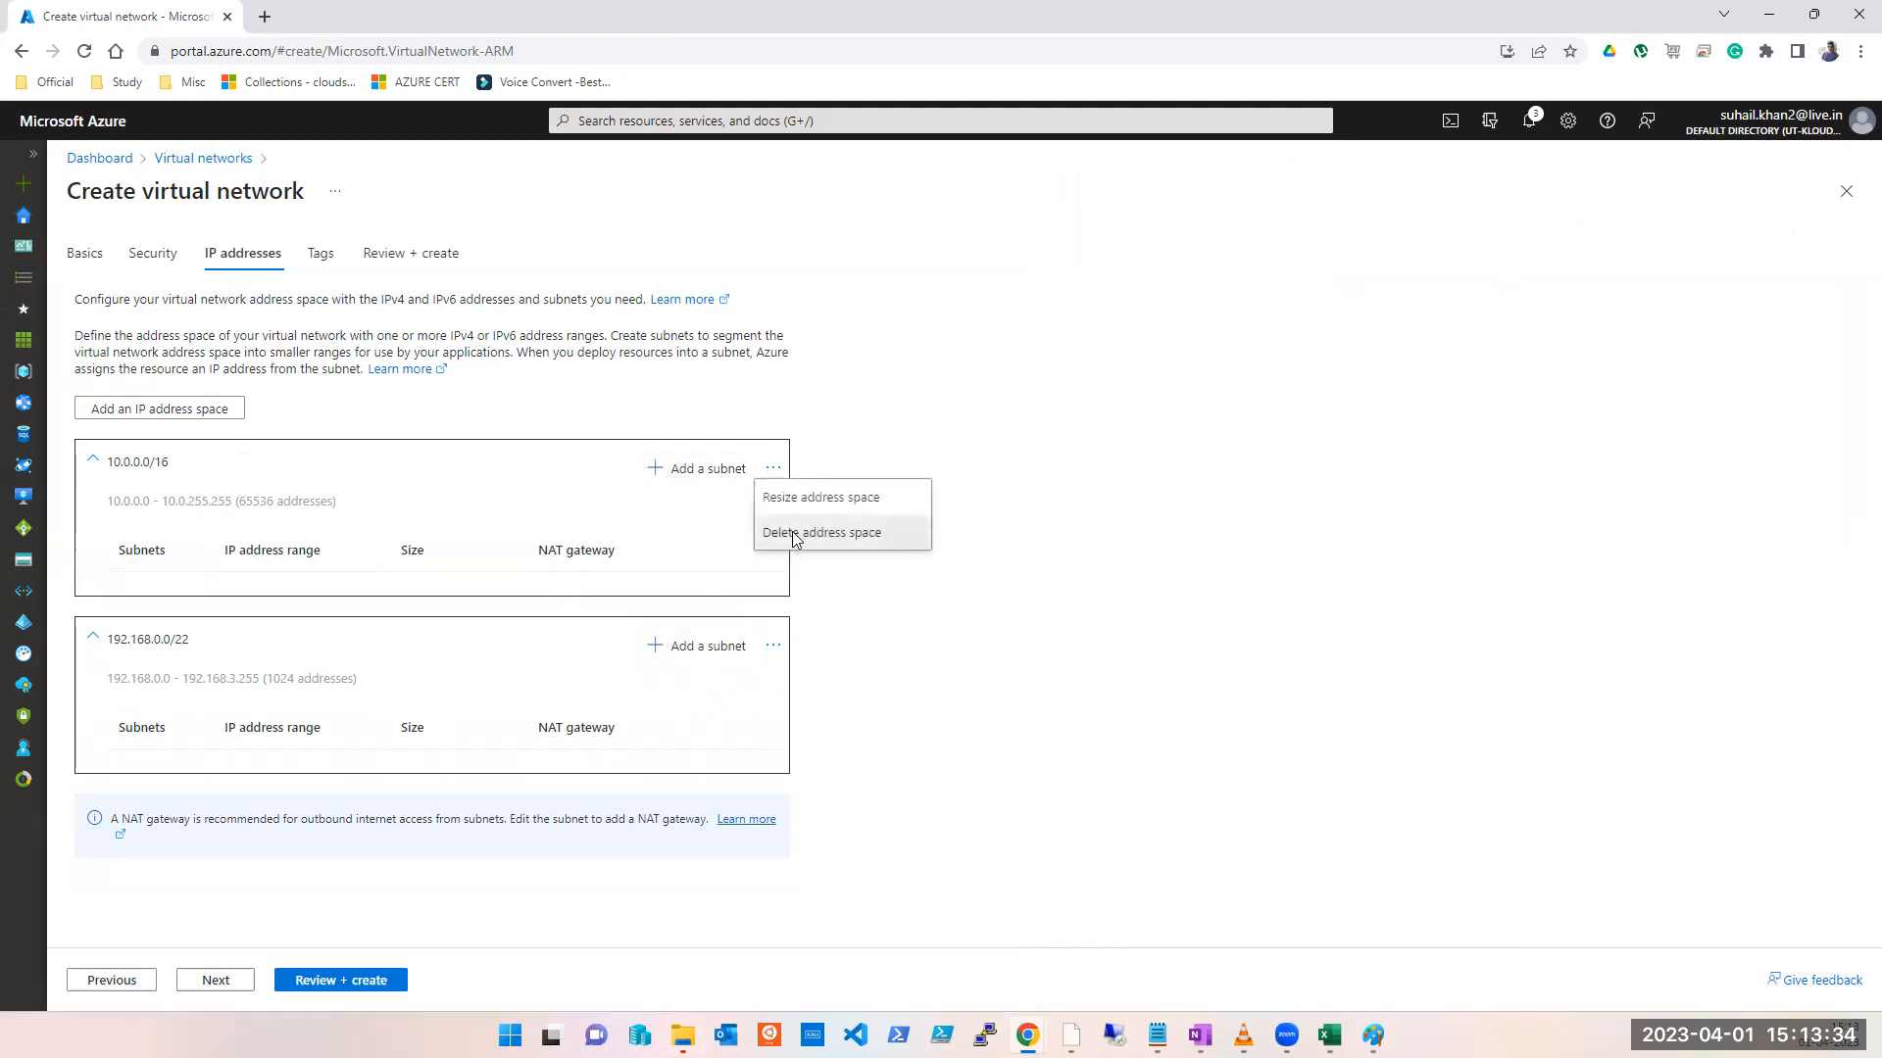
pyautogui.click(794, 533)
pyautogui.click(730, 474)
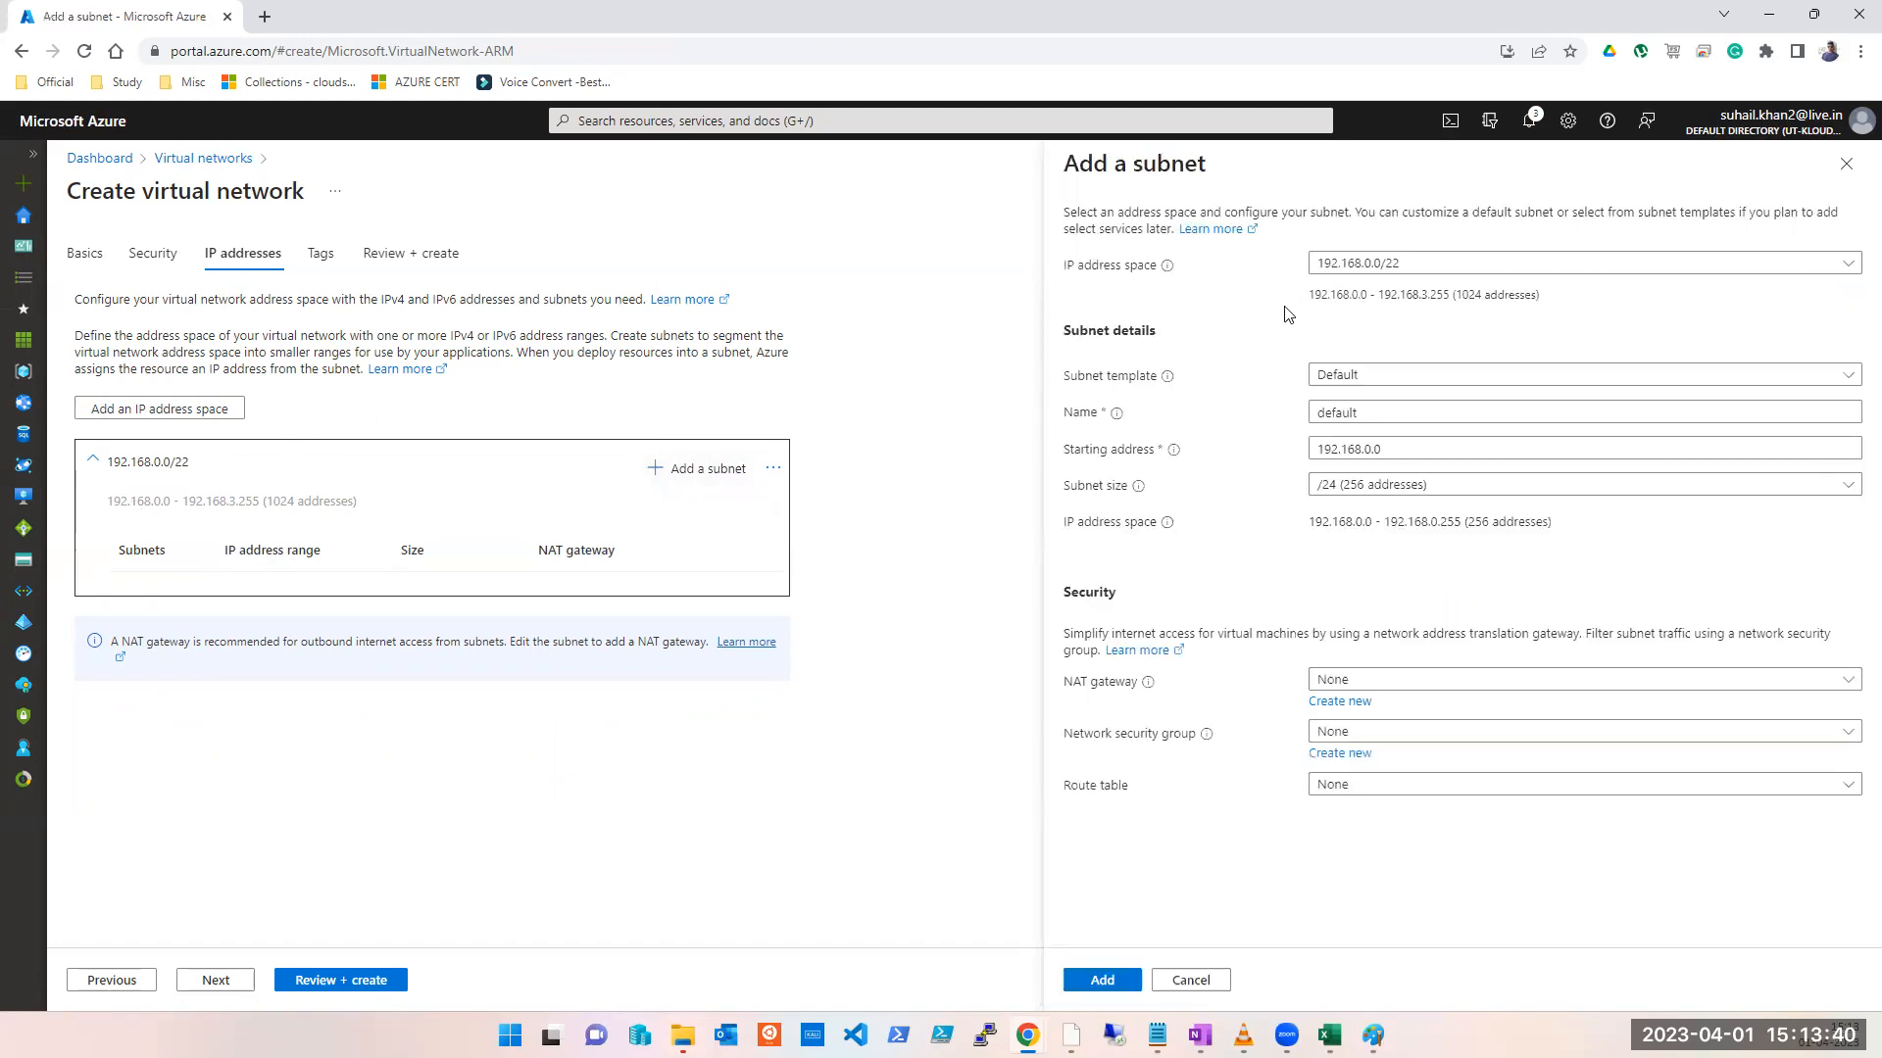
# Step: Add the first subnet as subnet1 at 192.168.0.0/24
pyautogui.doubleClick(1359, 410)
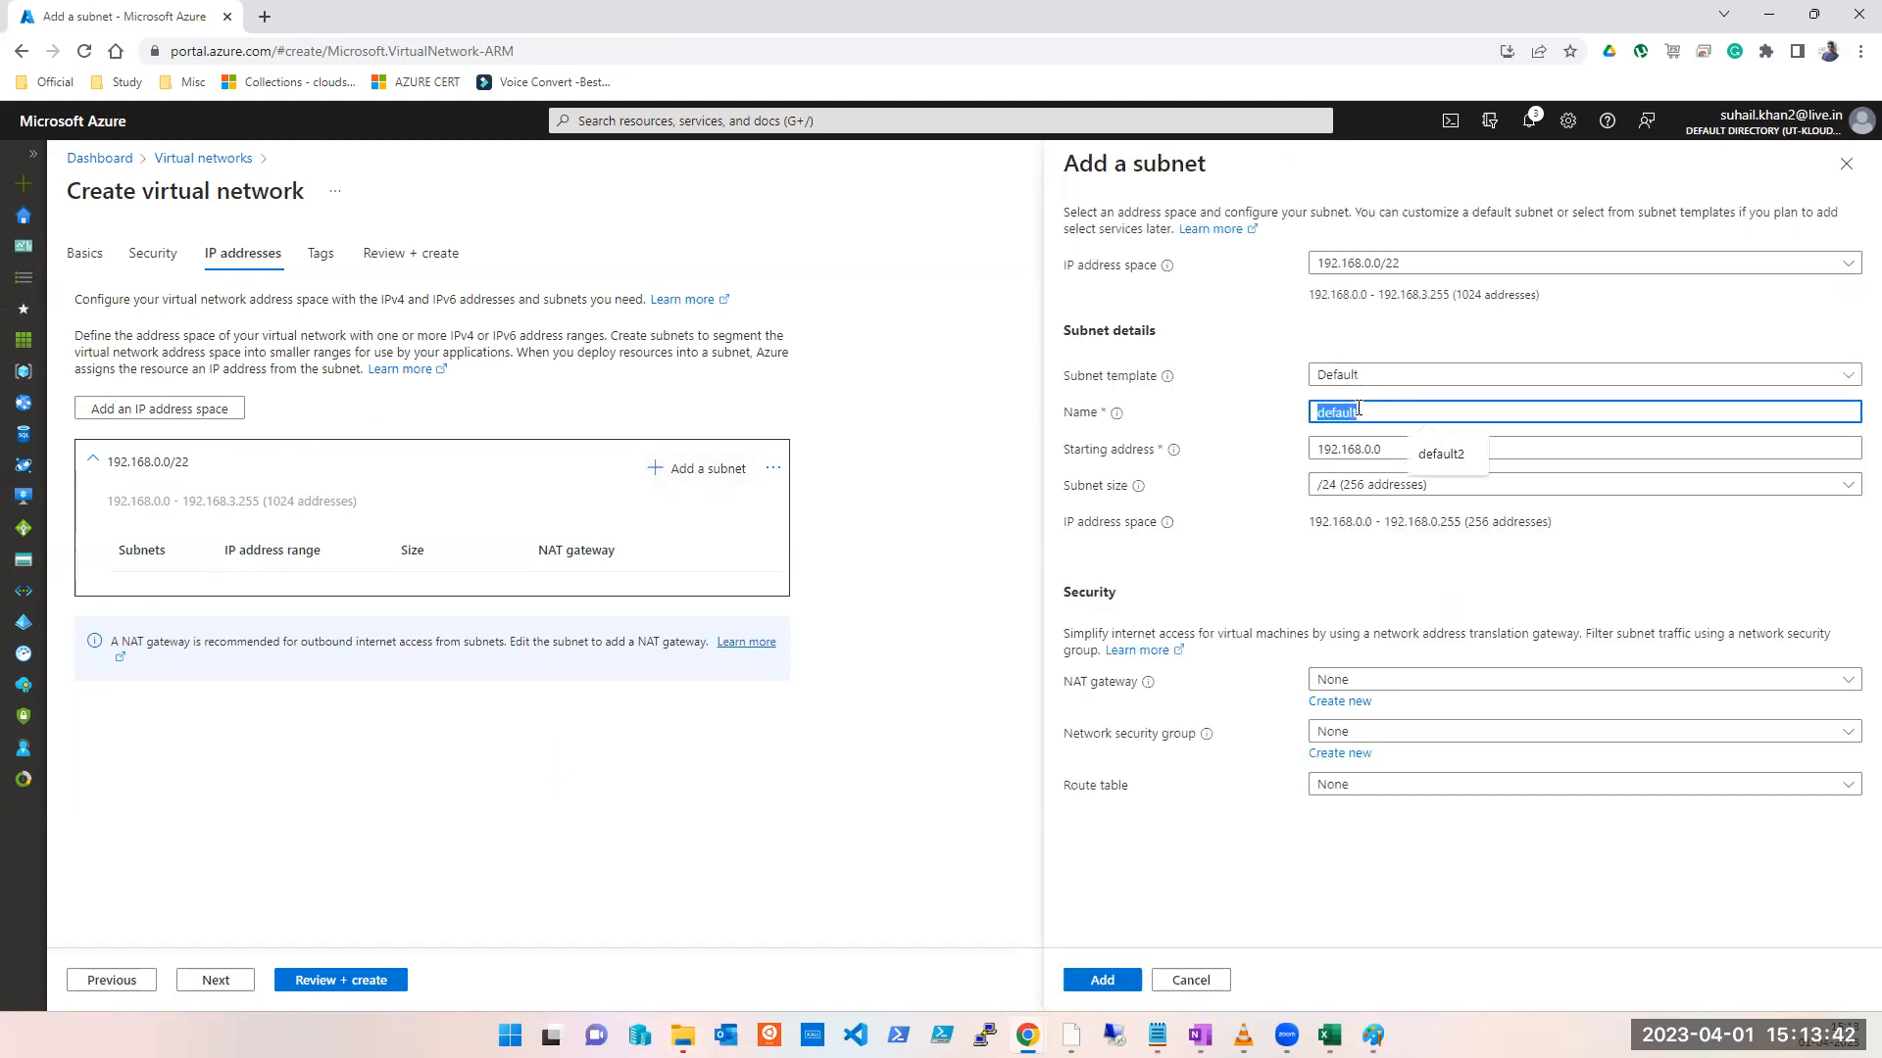
pyautogui.write('subnet-')
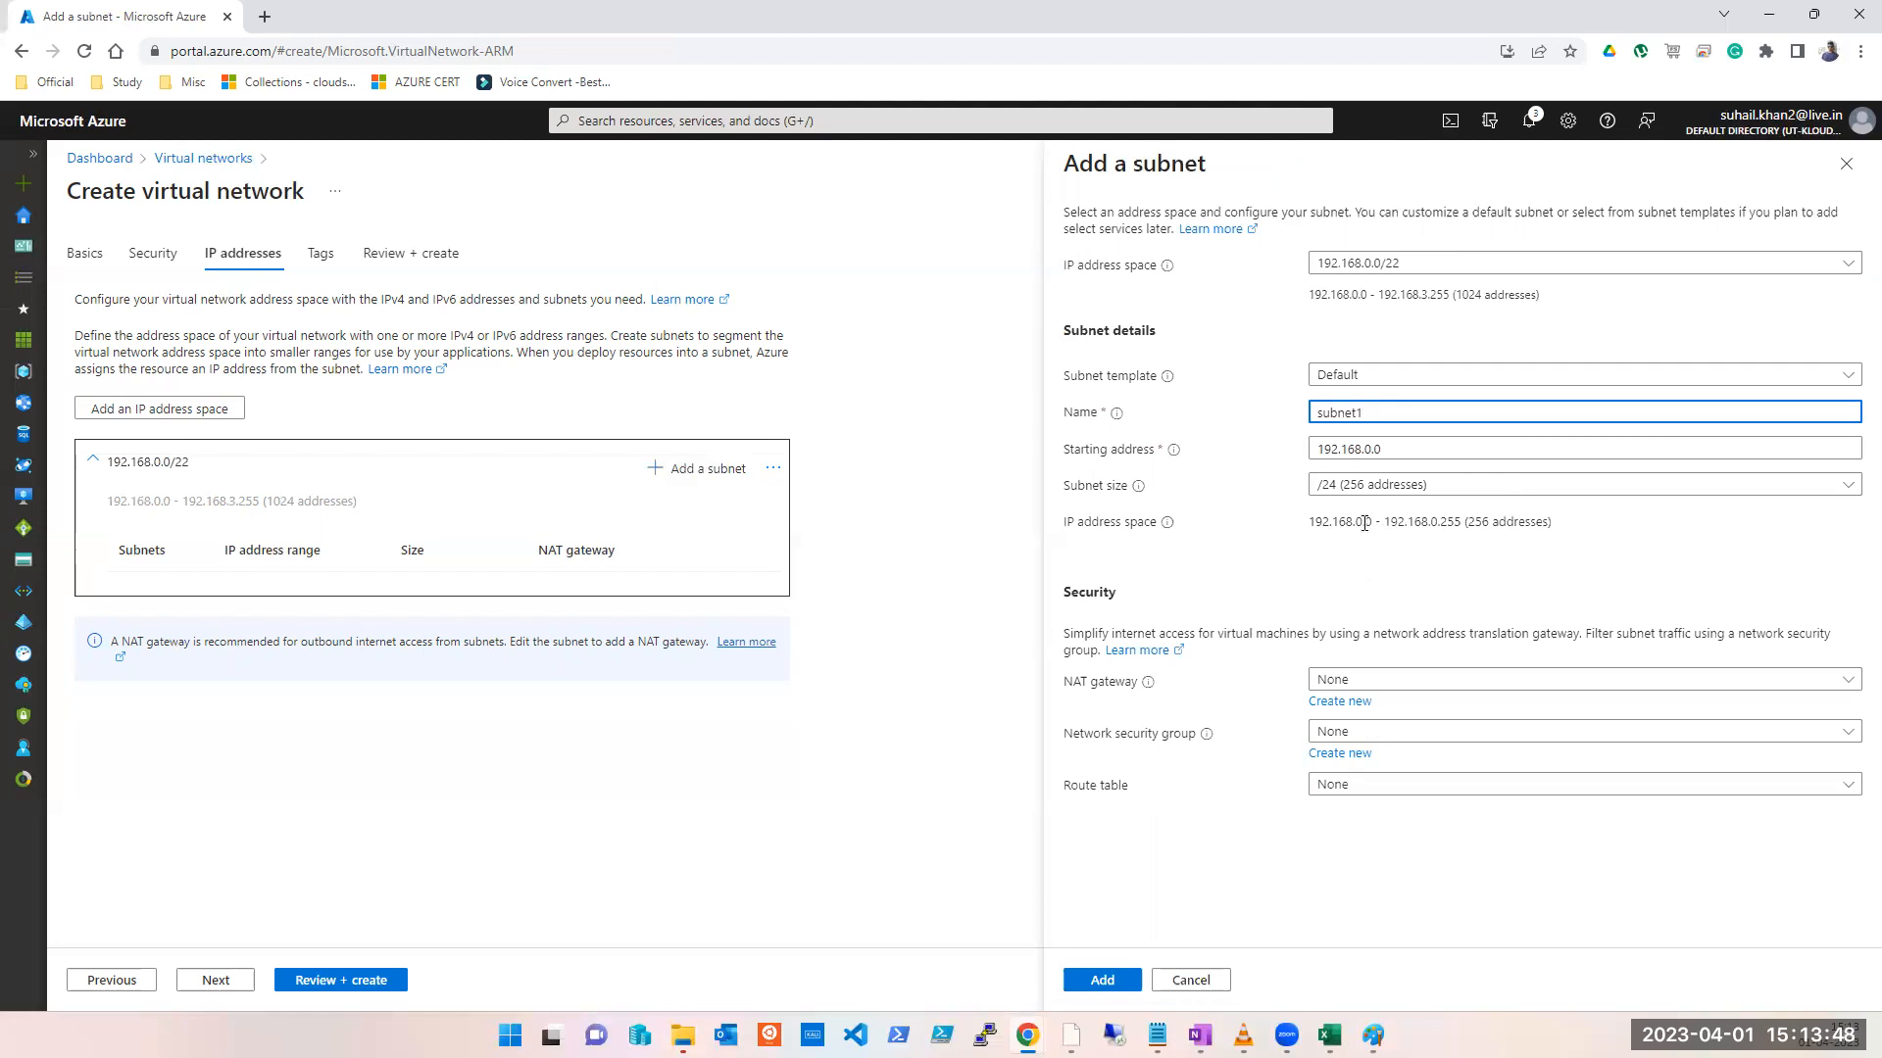
pyautogui.click(1104, 979)
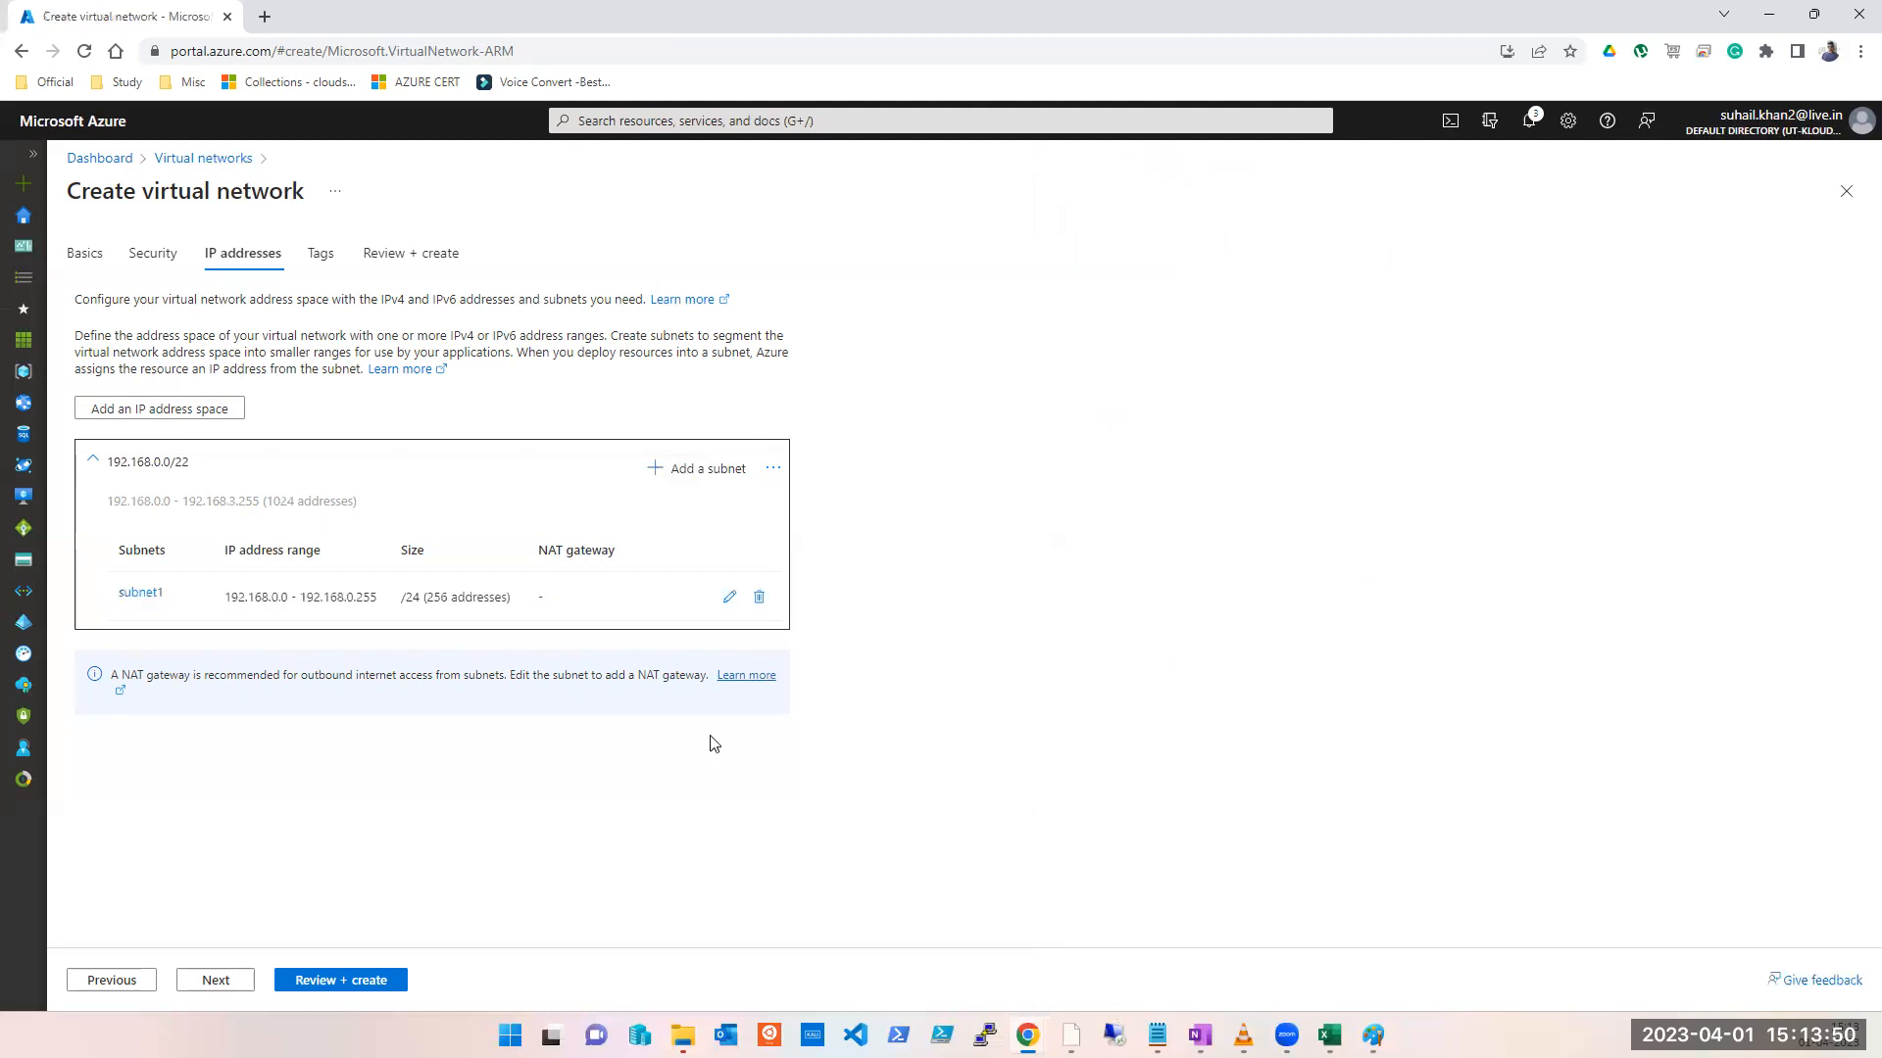
# Step: Add a second subnet named SUBNET2 with size /27 (32 addresses)
pyautogui.click(685, 469)
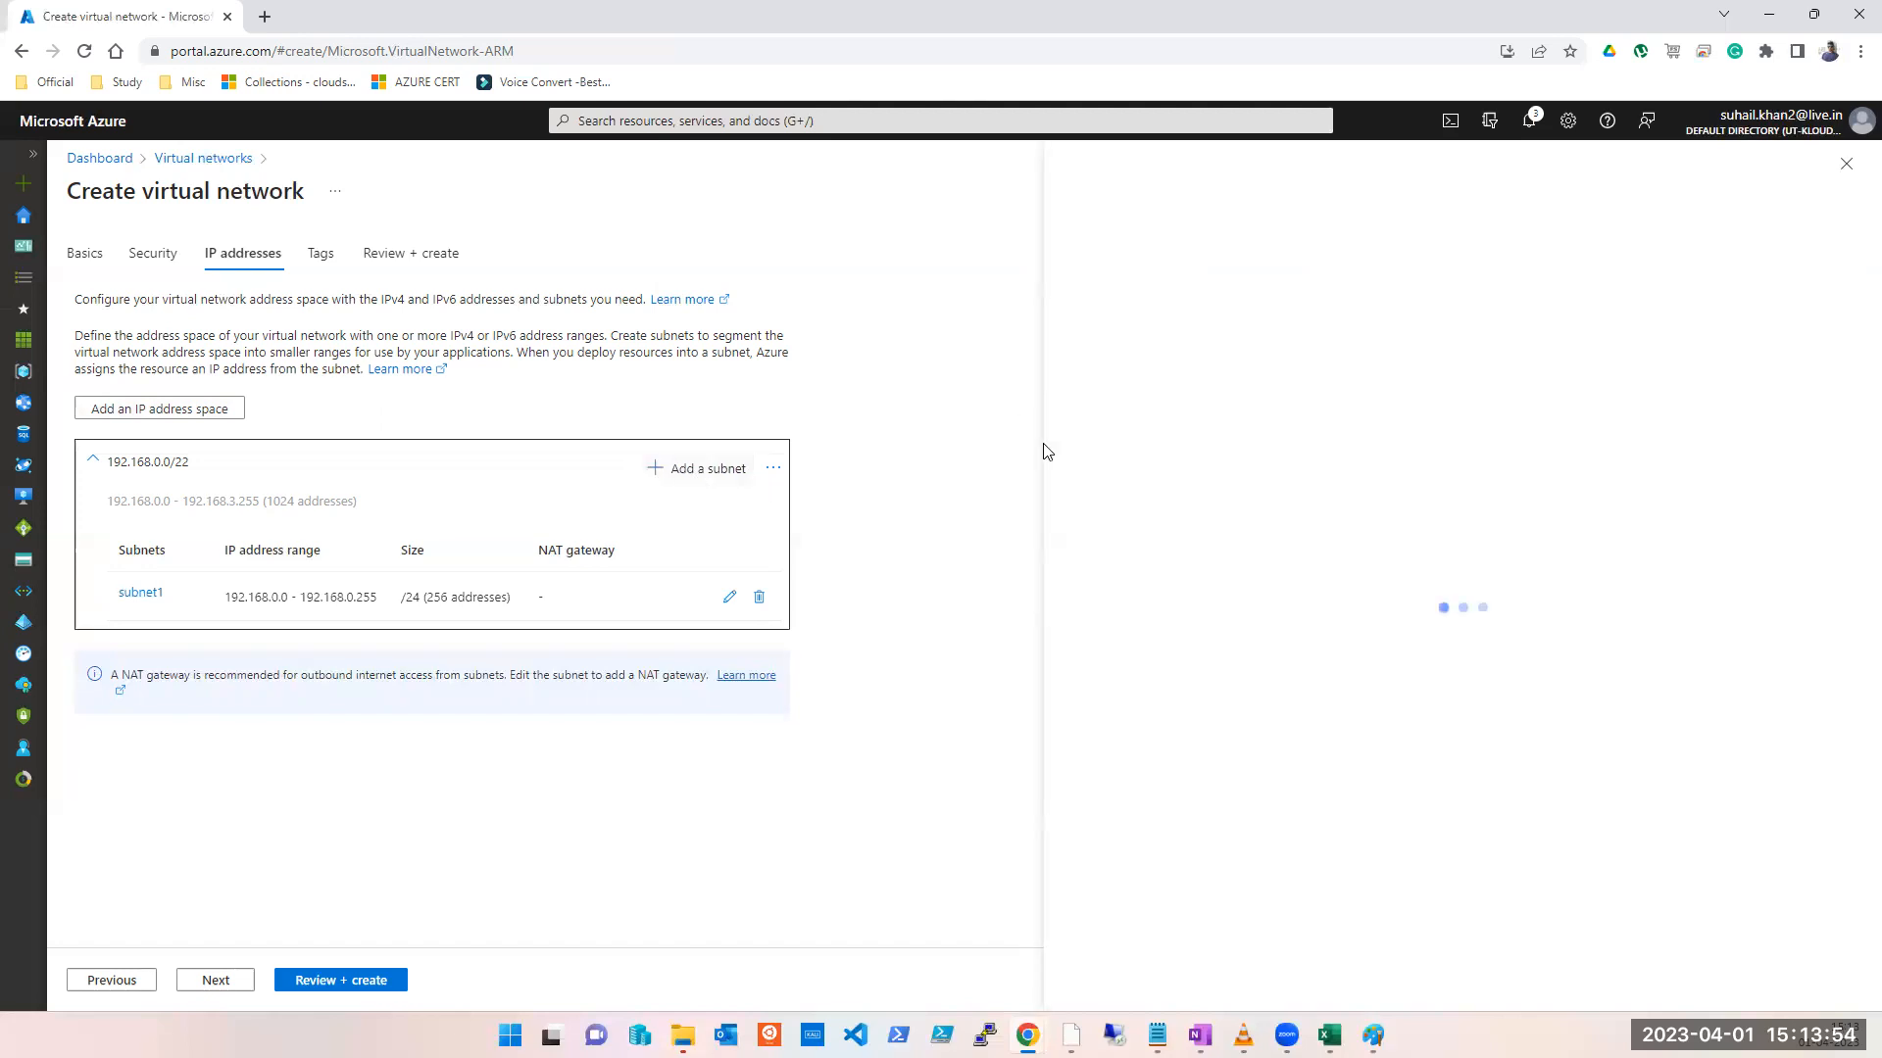
pyautogui.doubleClick(1378, 413)
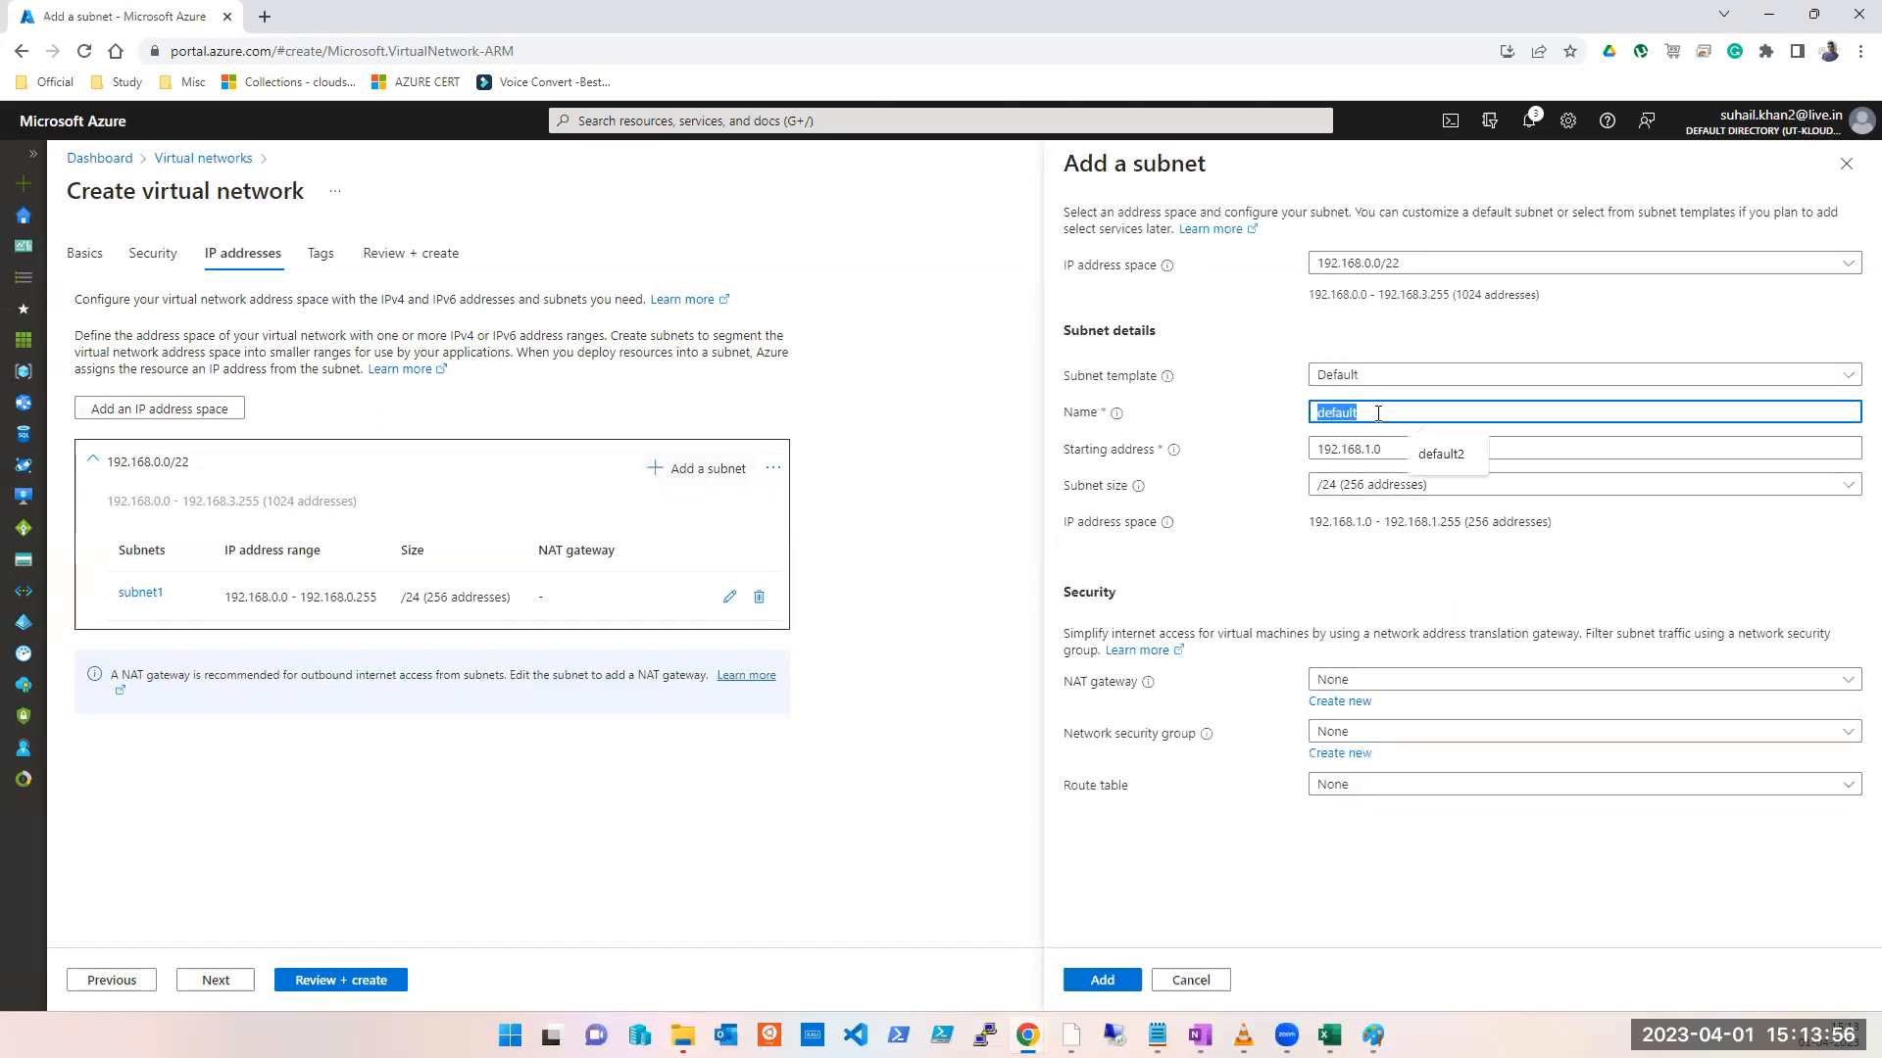
pyautogui.write('subnet2')
pyautogui.click(1440, 454)
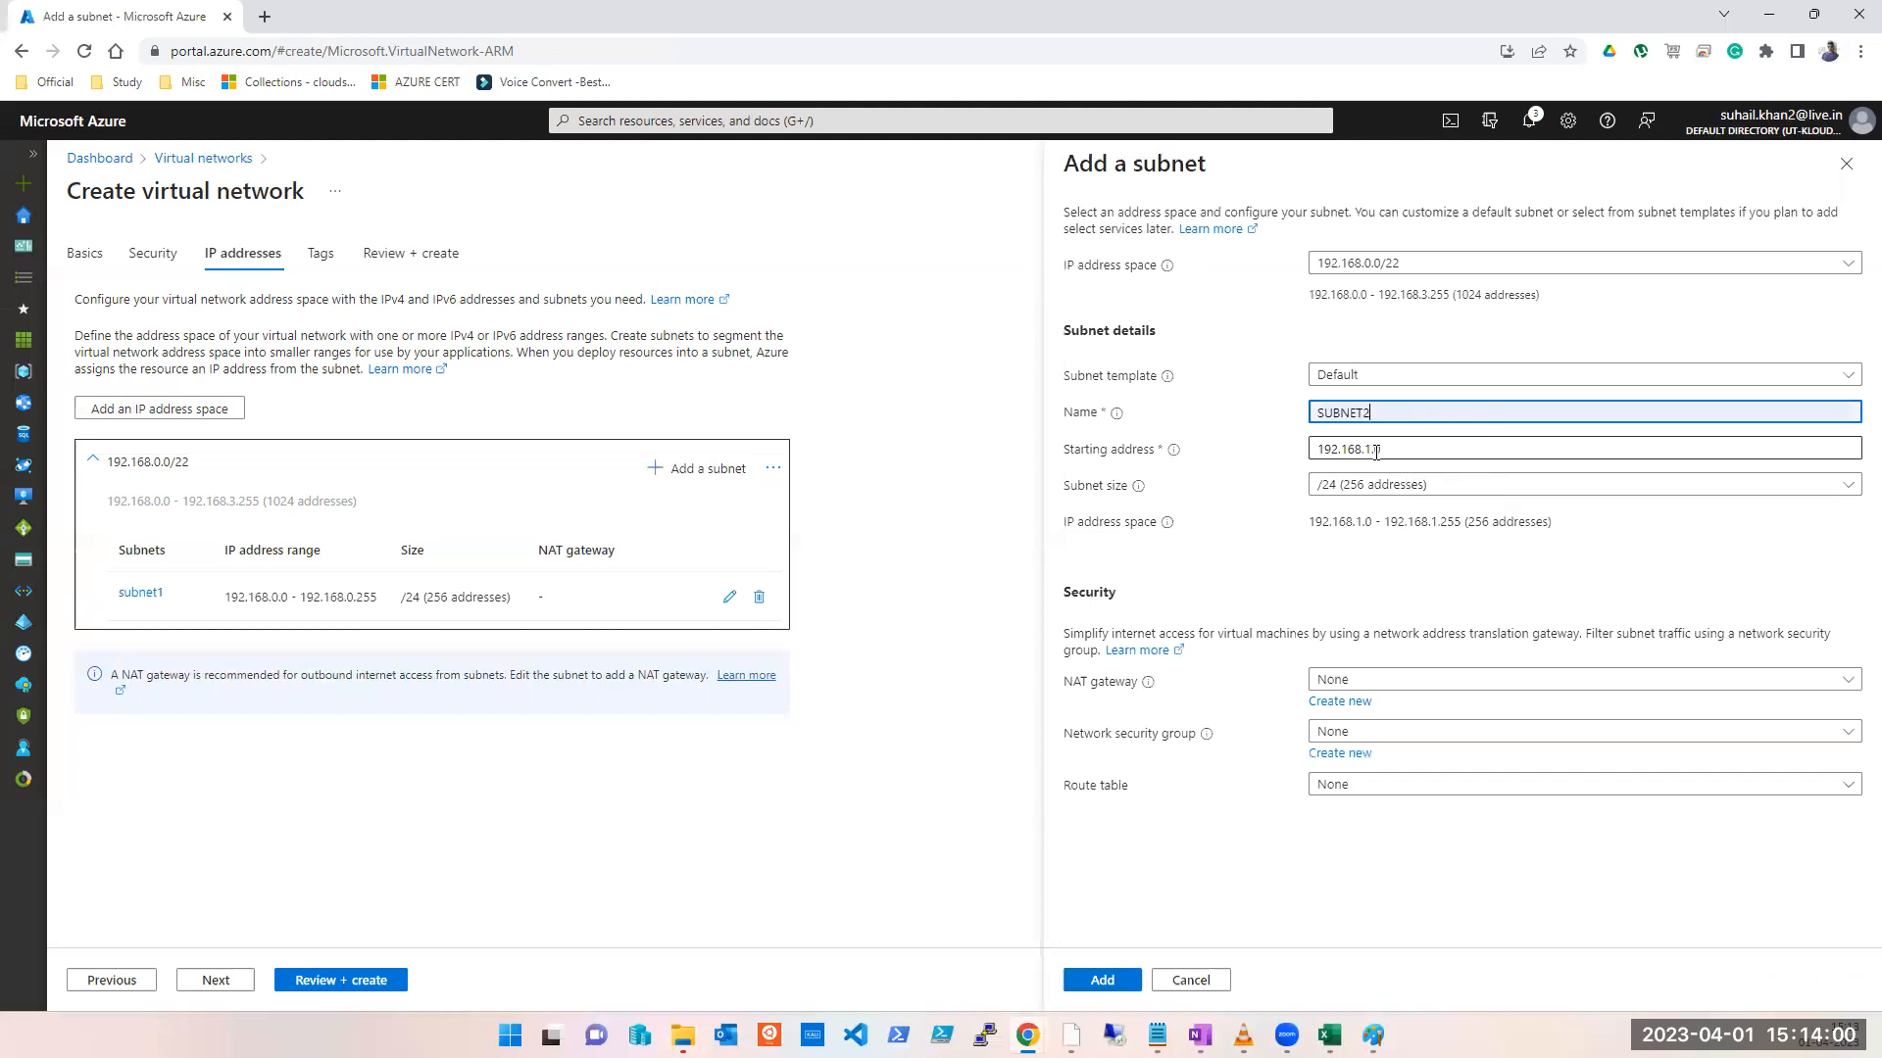
pyautogui.click(1385, 490)
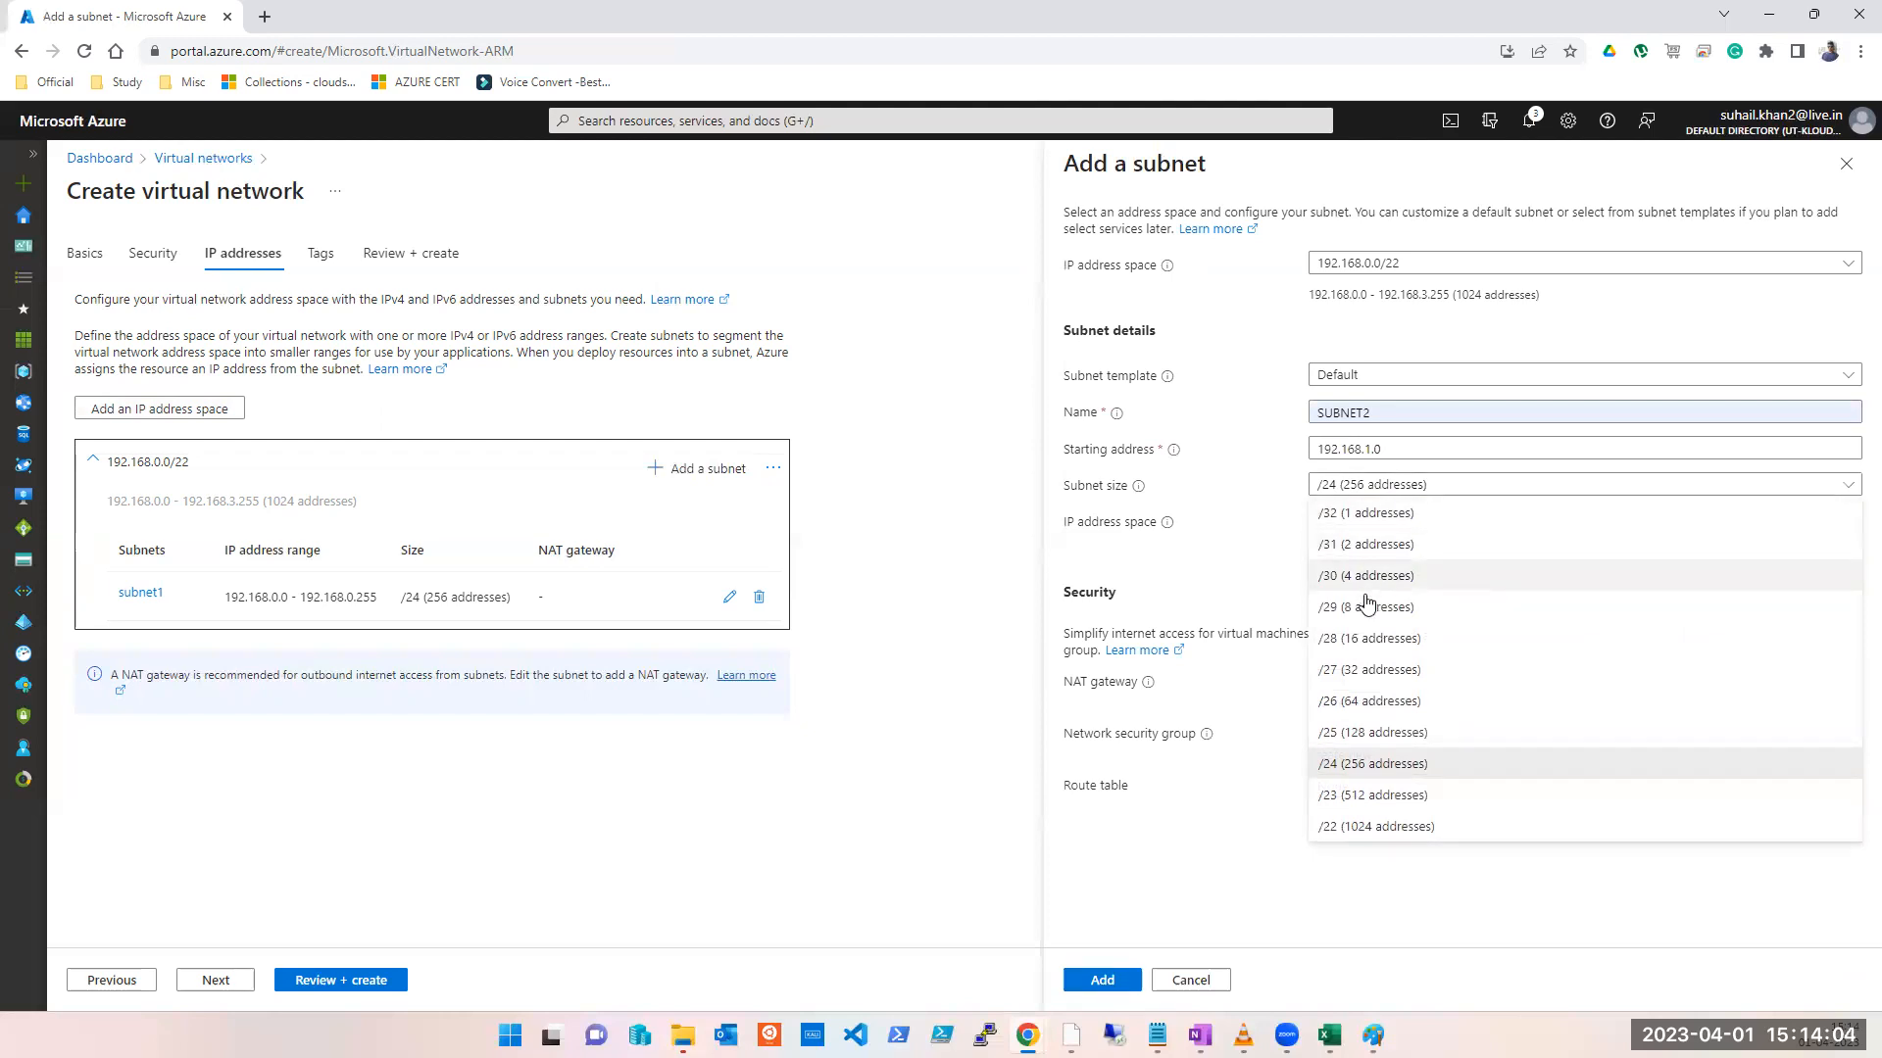
pyautogui.click(1386, 673)
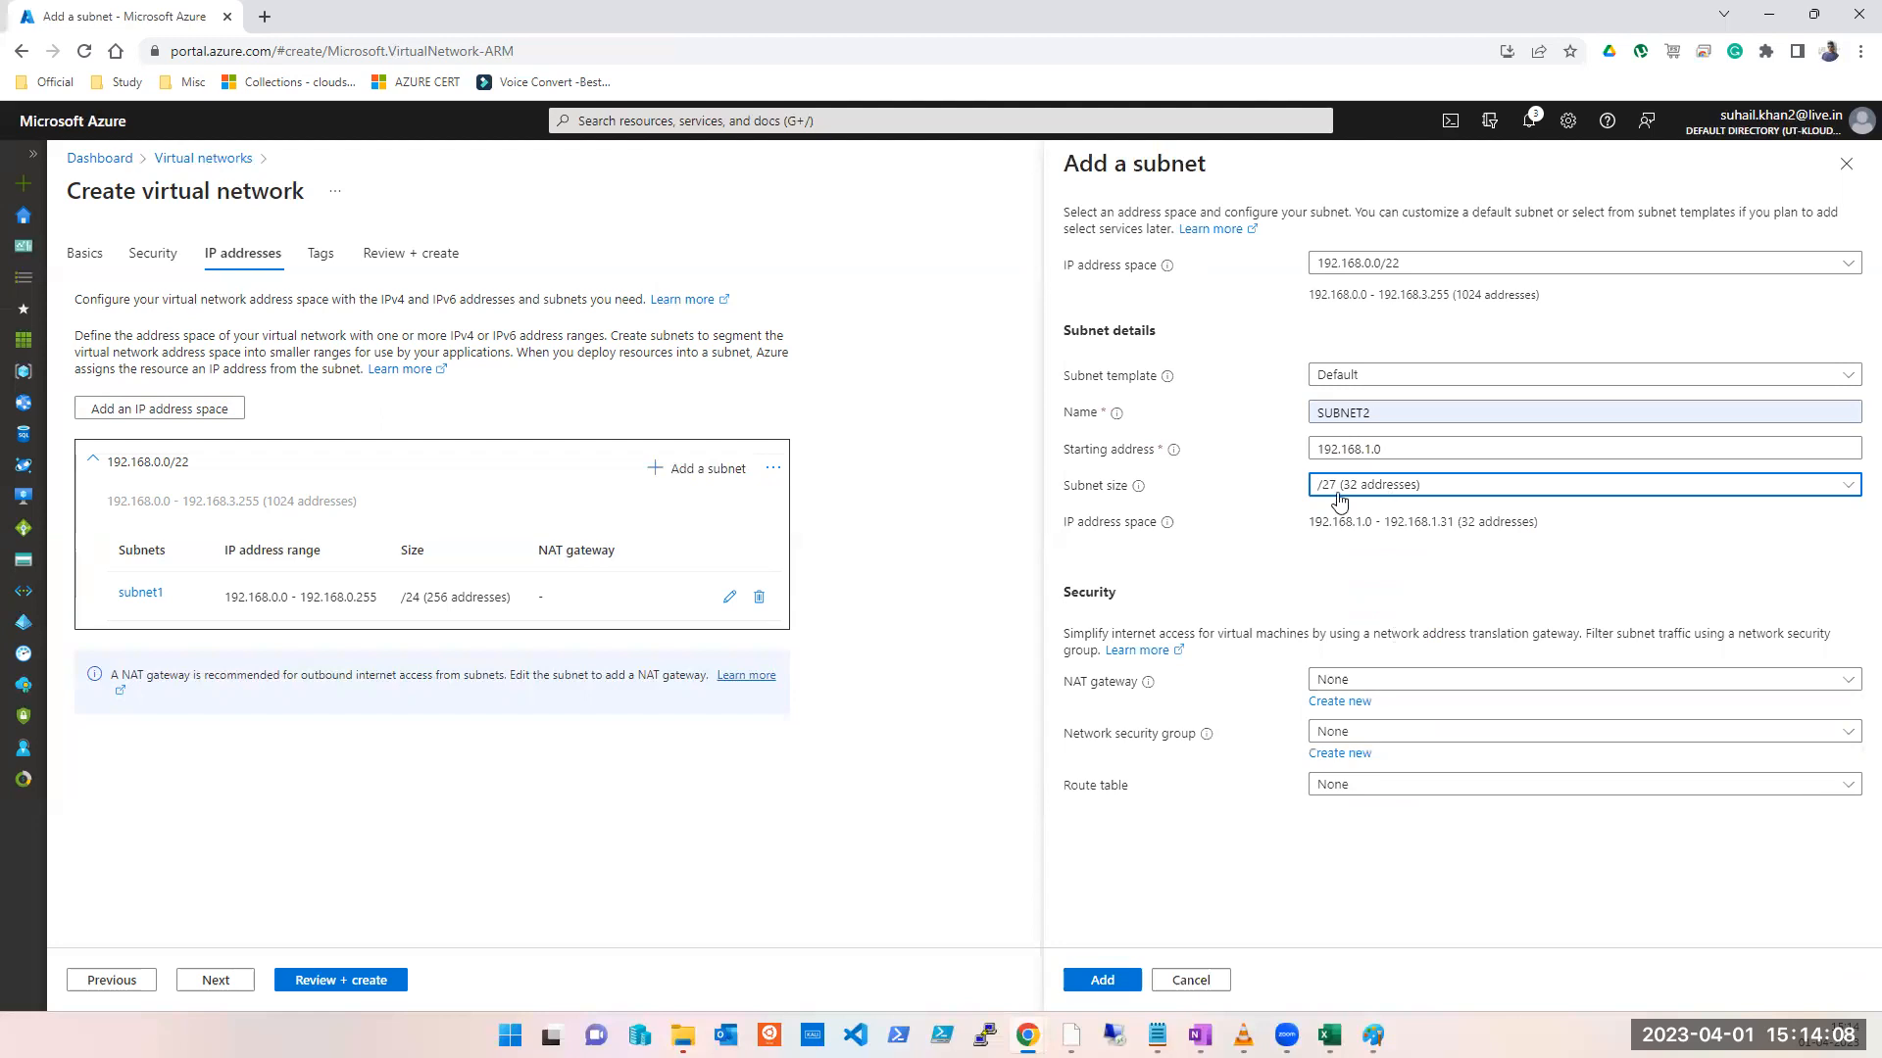
pyautogui.click(1101, 980)
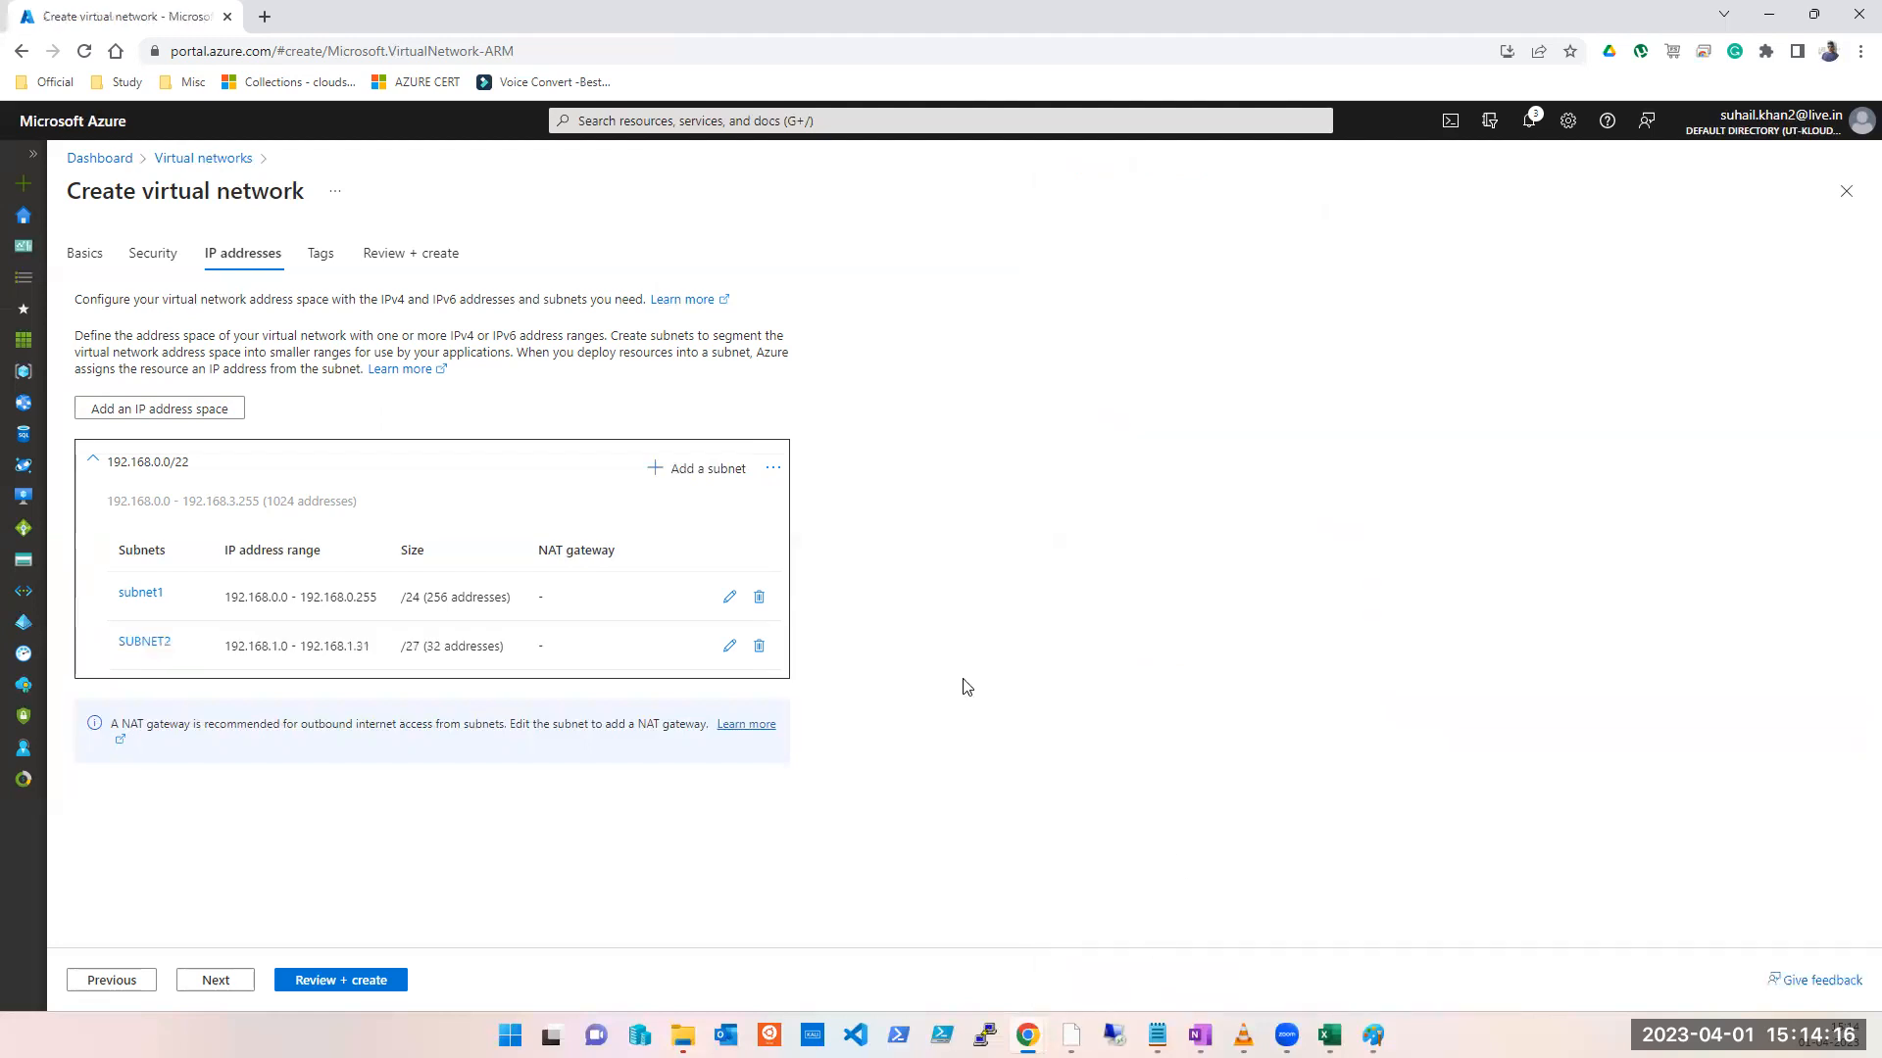
# Step: Pass validation on Review + create and deploy VNET2 to vnet-peering-test2
pyautogui.click(324, 983)
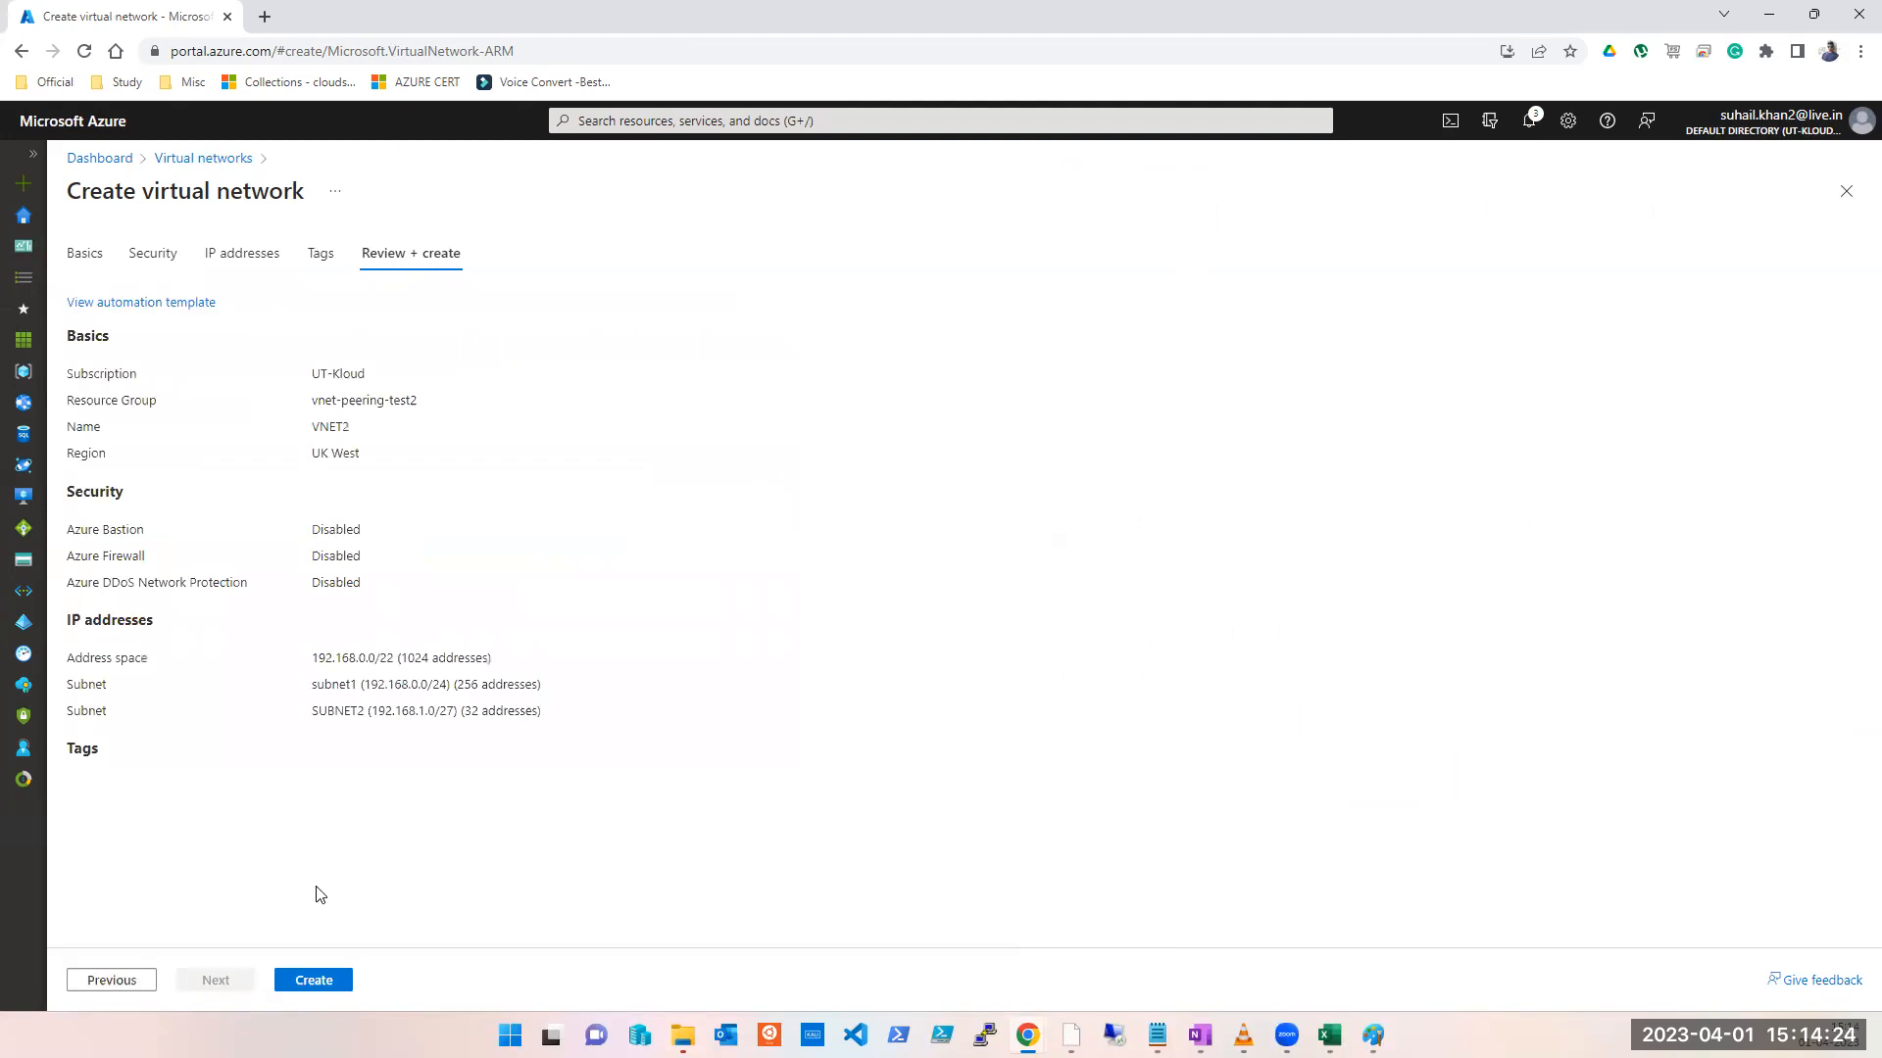
pyautogui.click(315, 990)
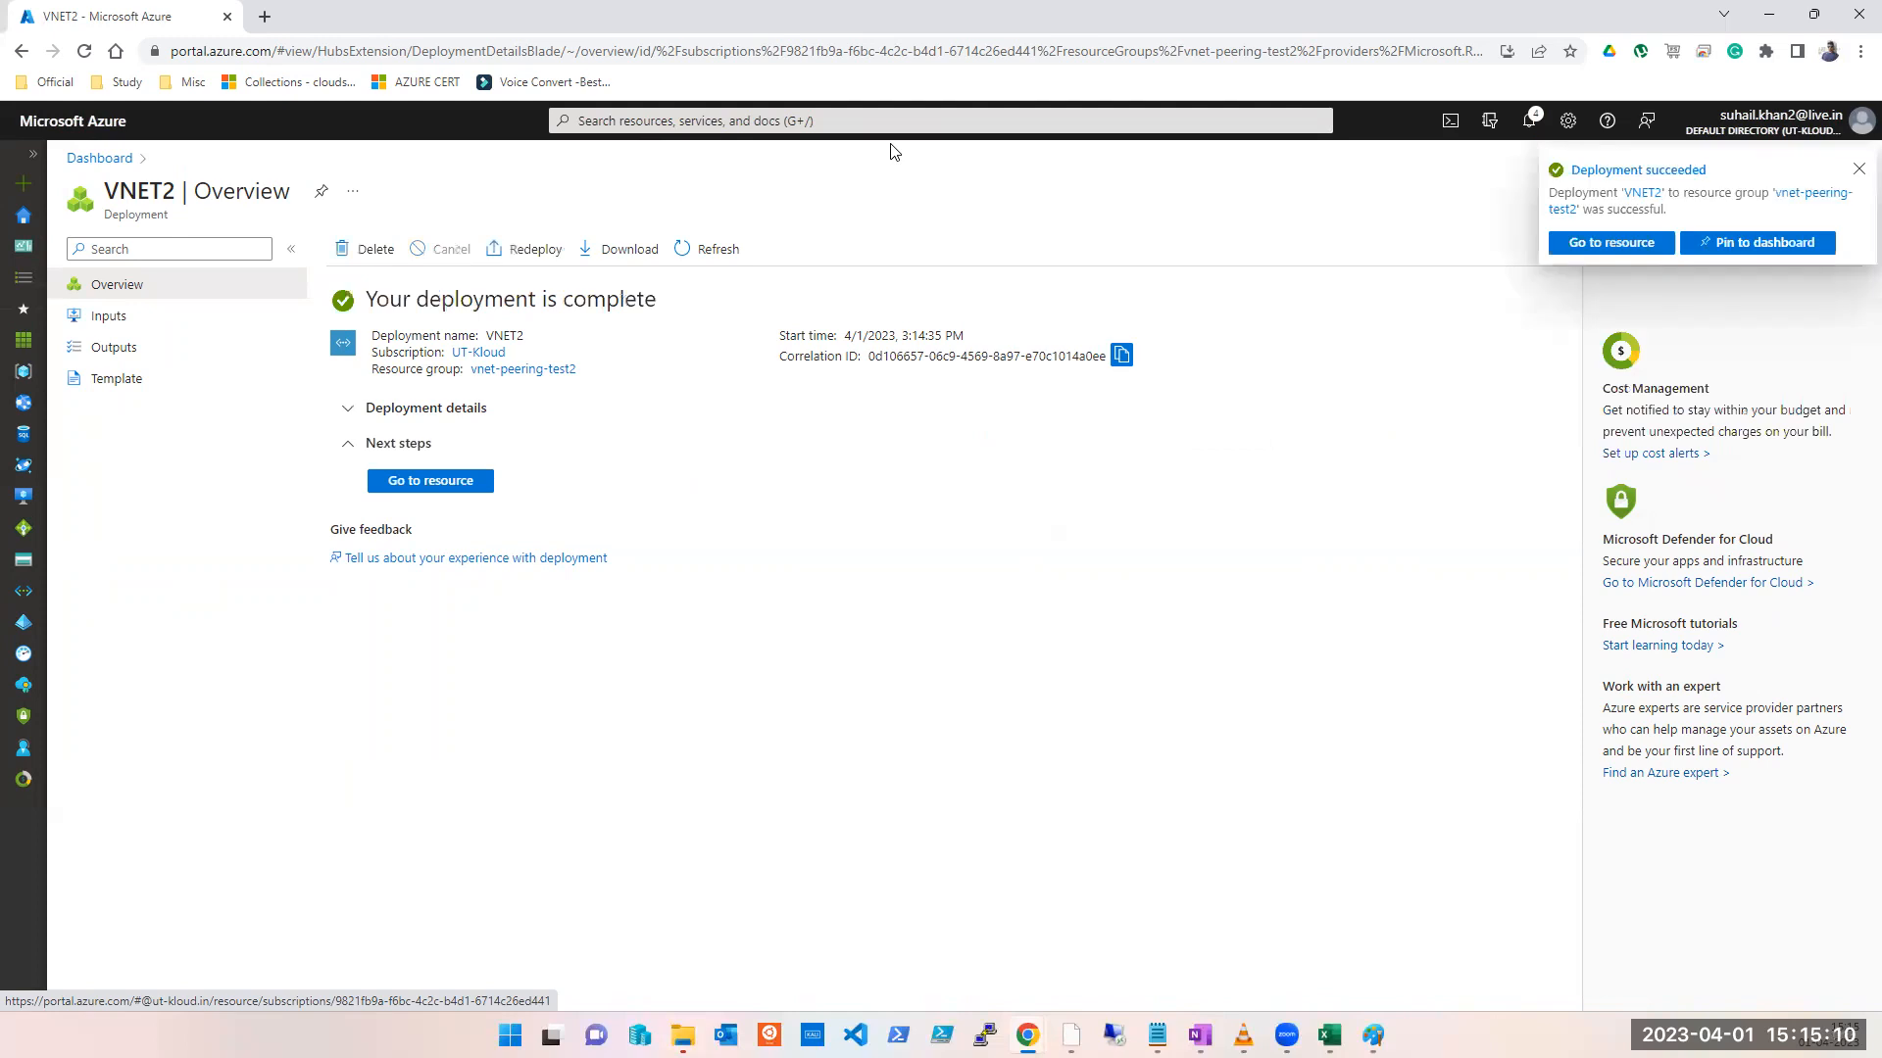
# Step: Open VNET1 from Virtual networks, view its empty Peerings page, and close back to the list
pyautogui.click(899, 119)
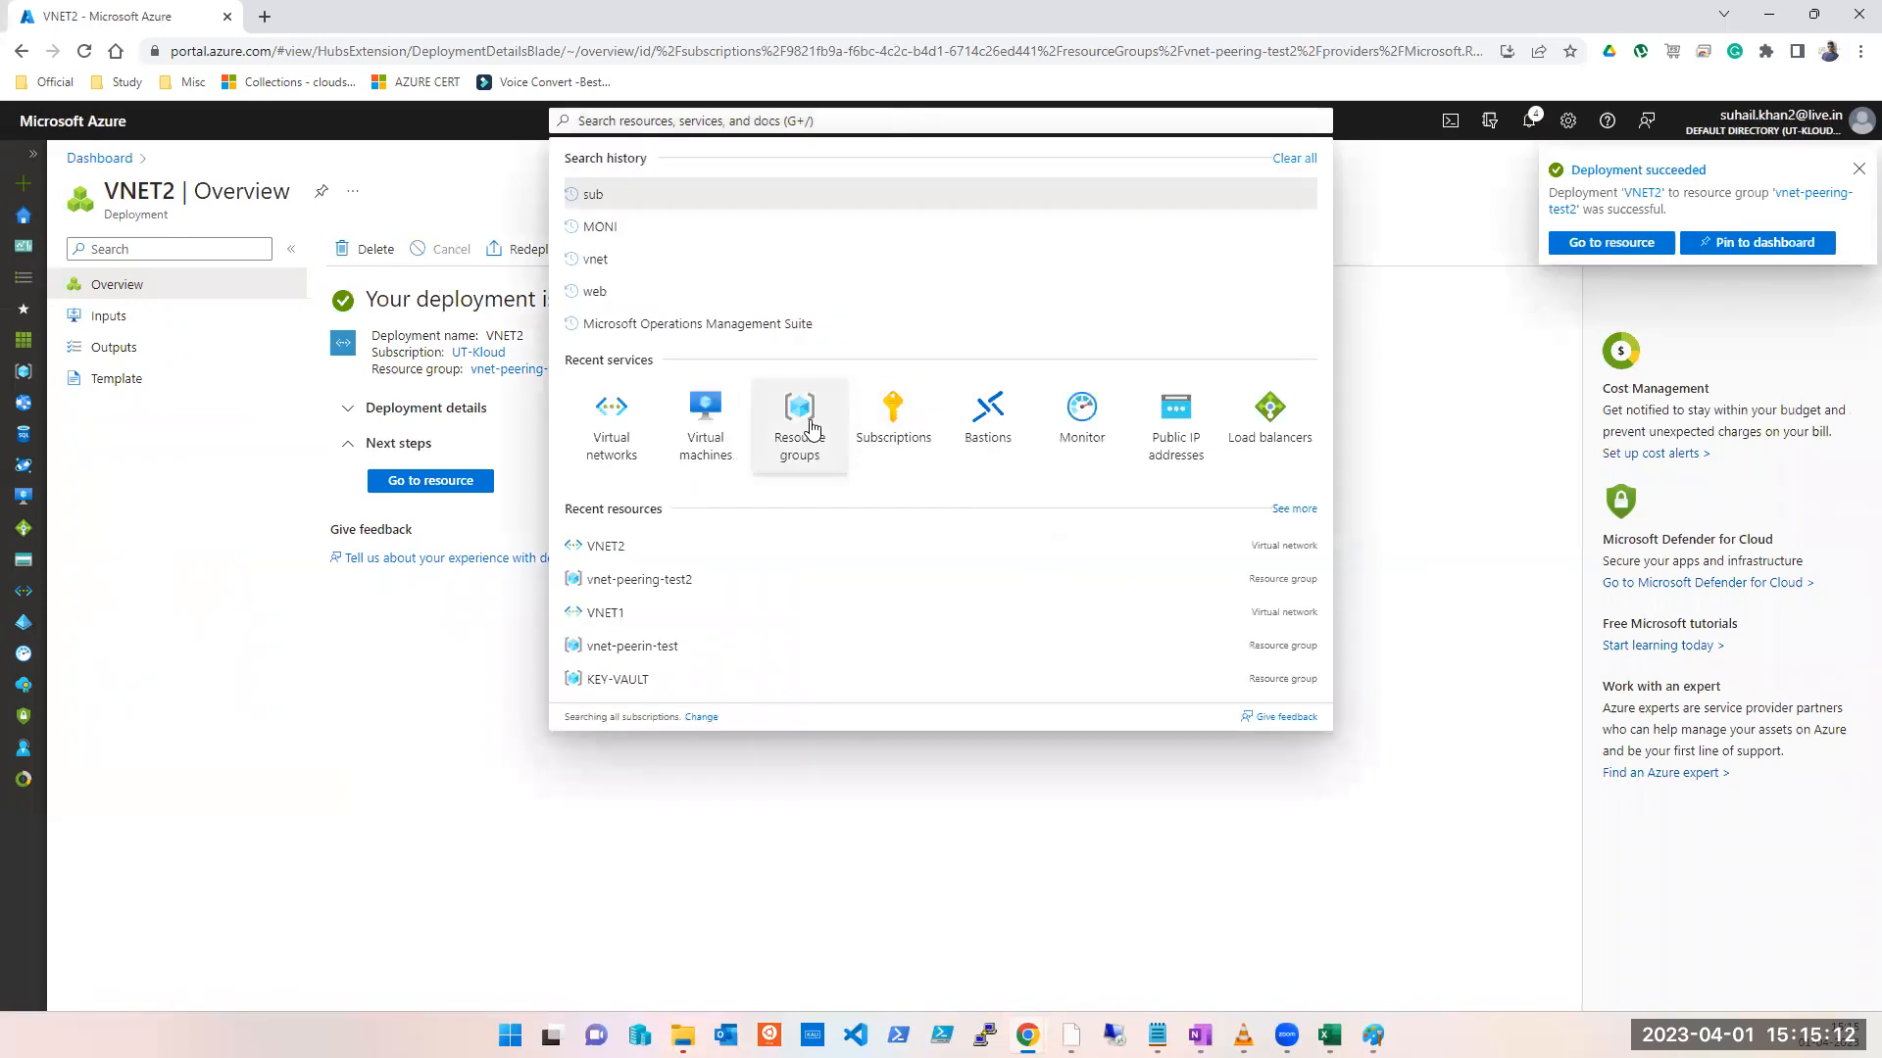
pyautogui.click(614, 431)
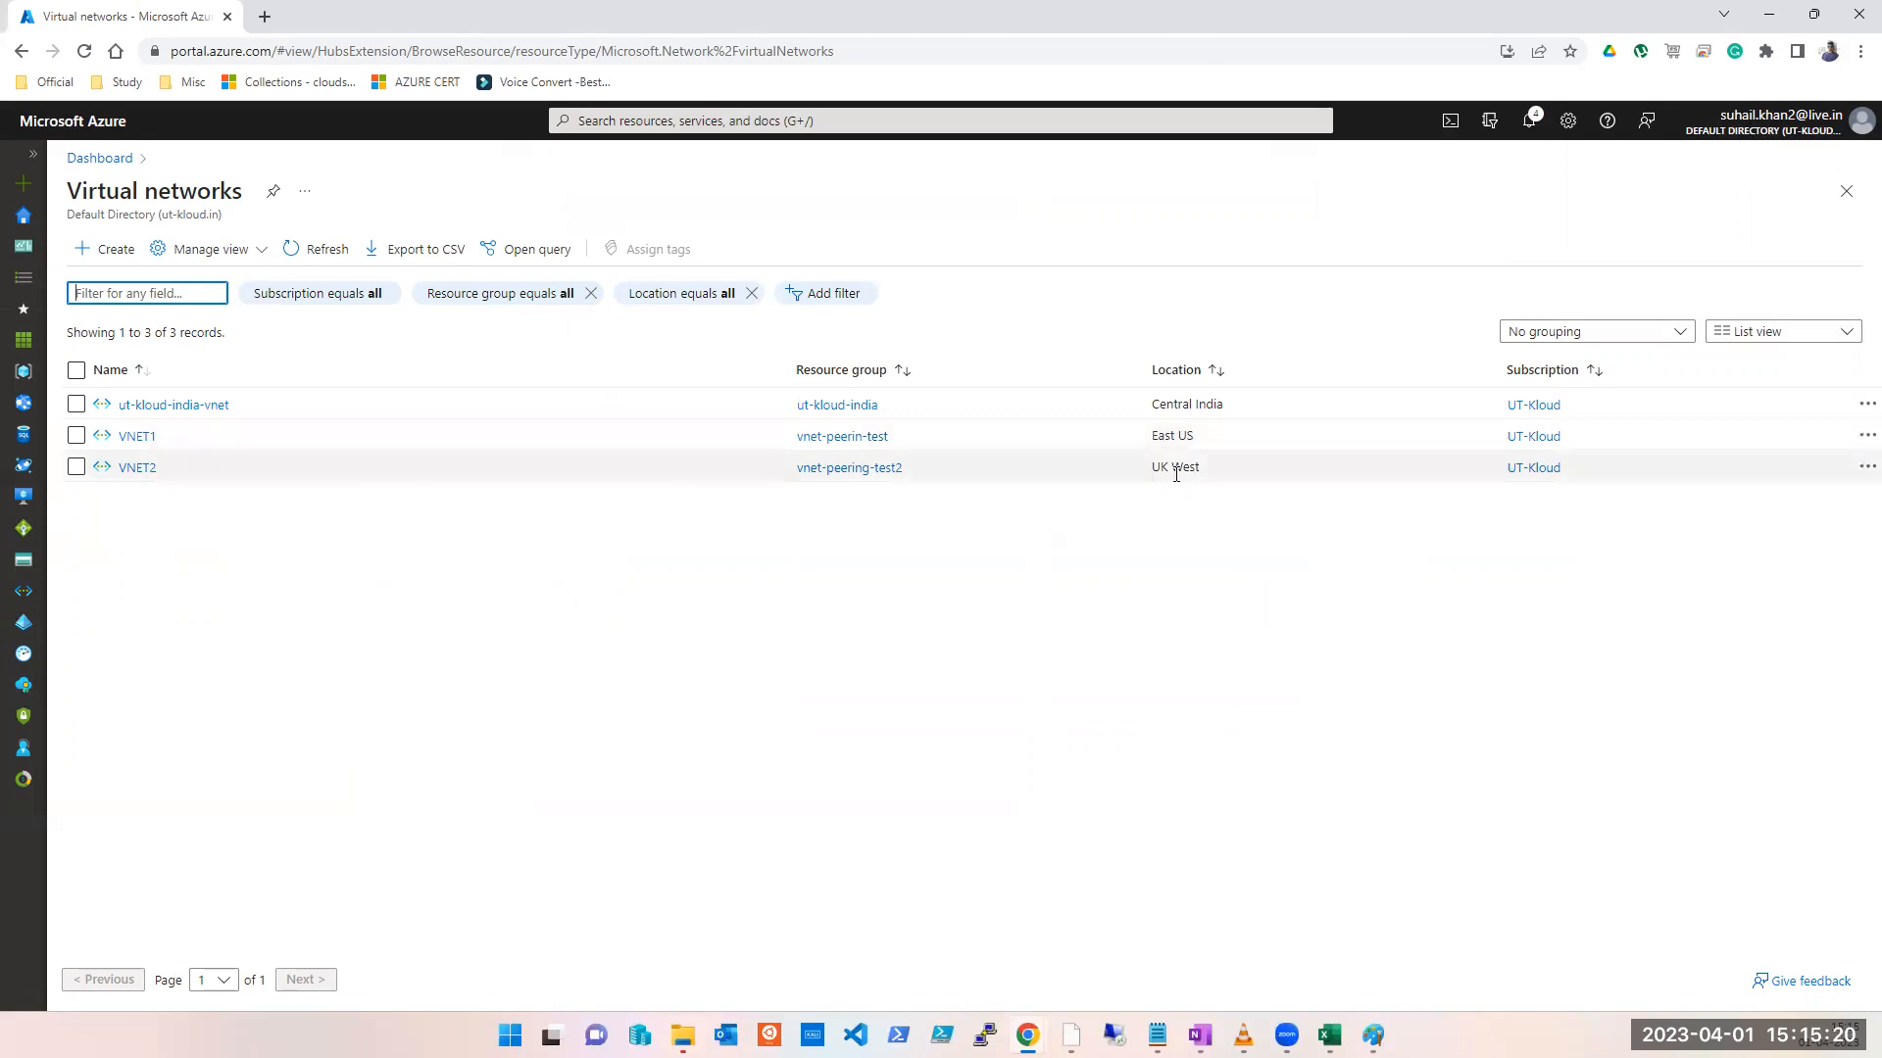
pyautogui.click(128, 438)
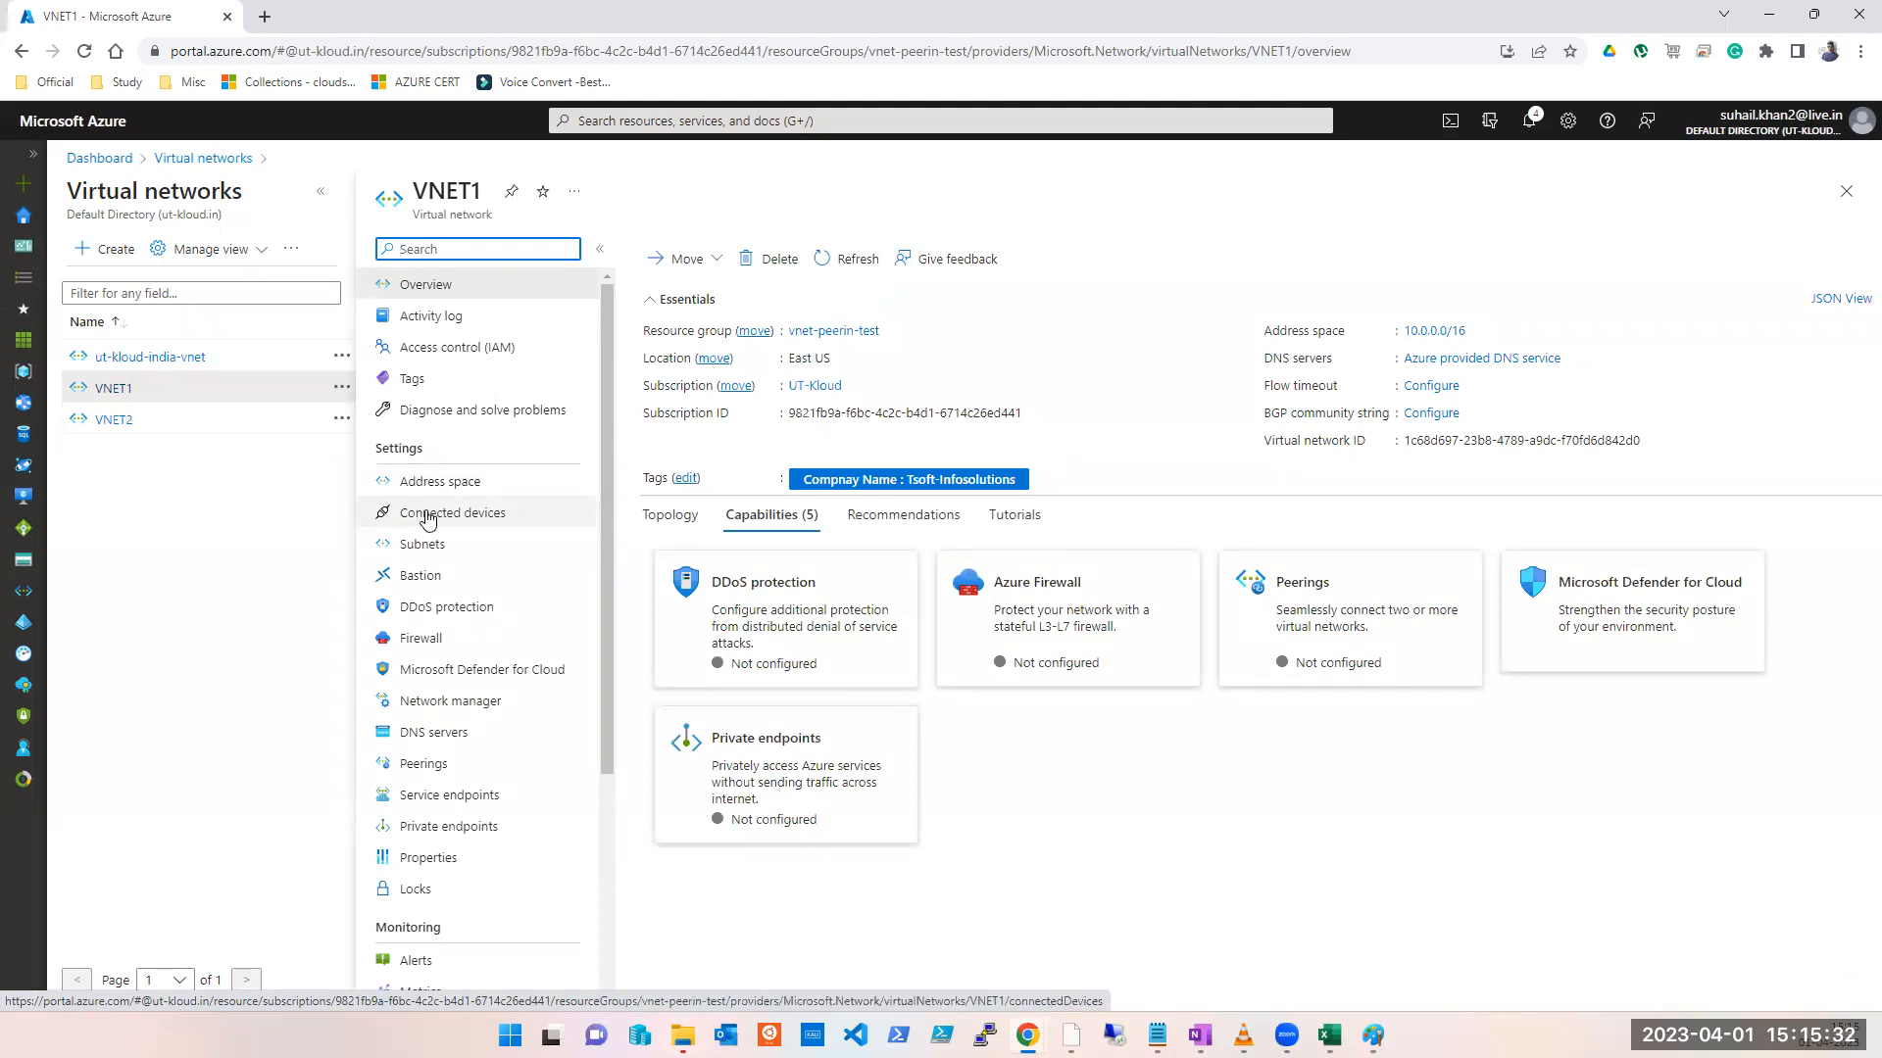
pyautogui.click(416, 766)
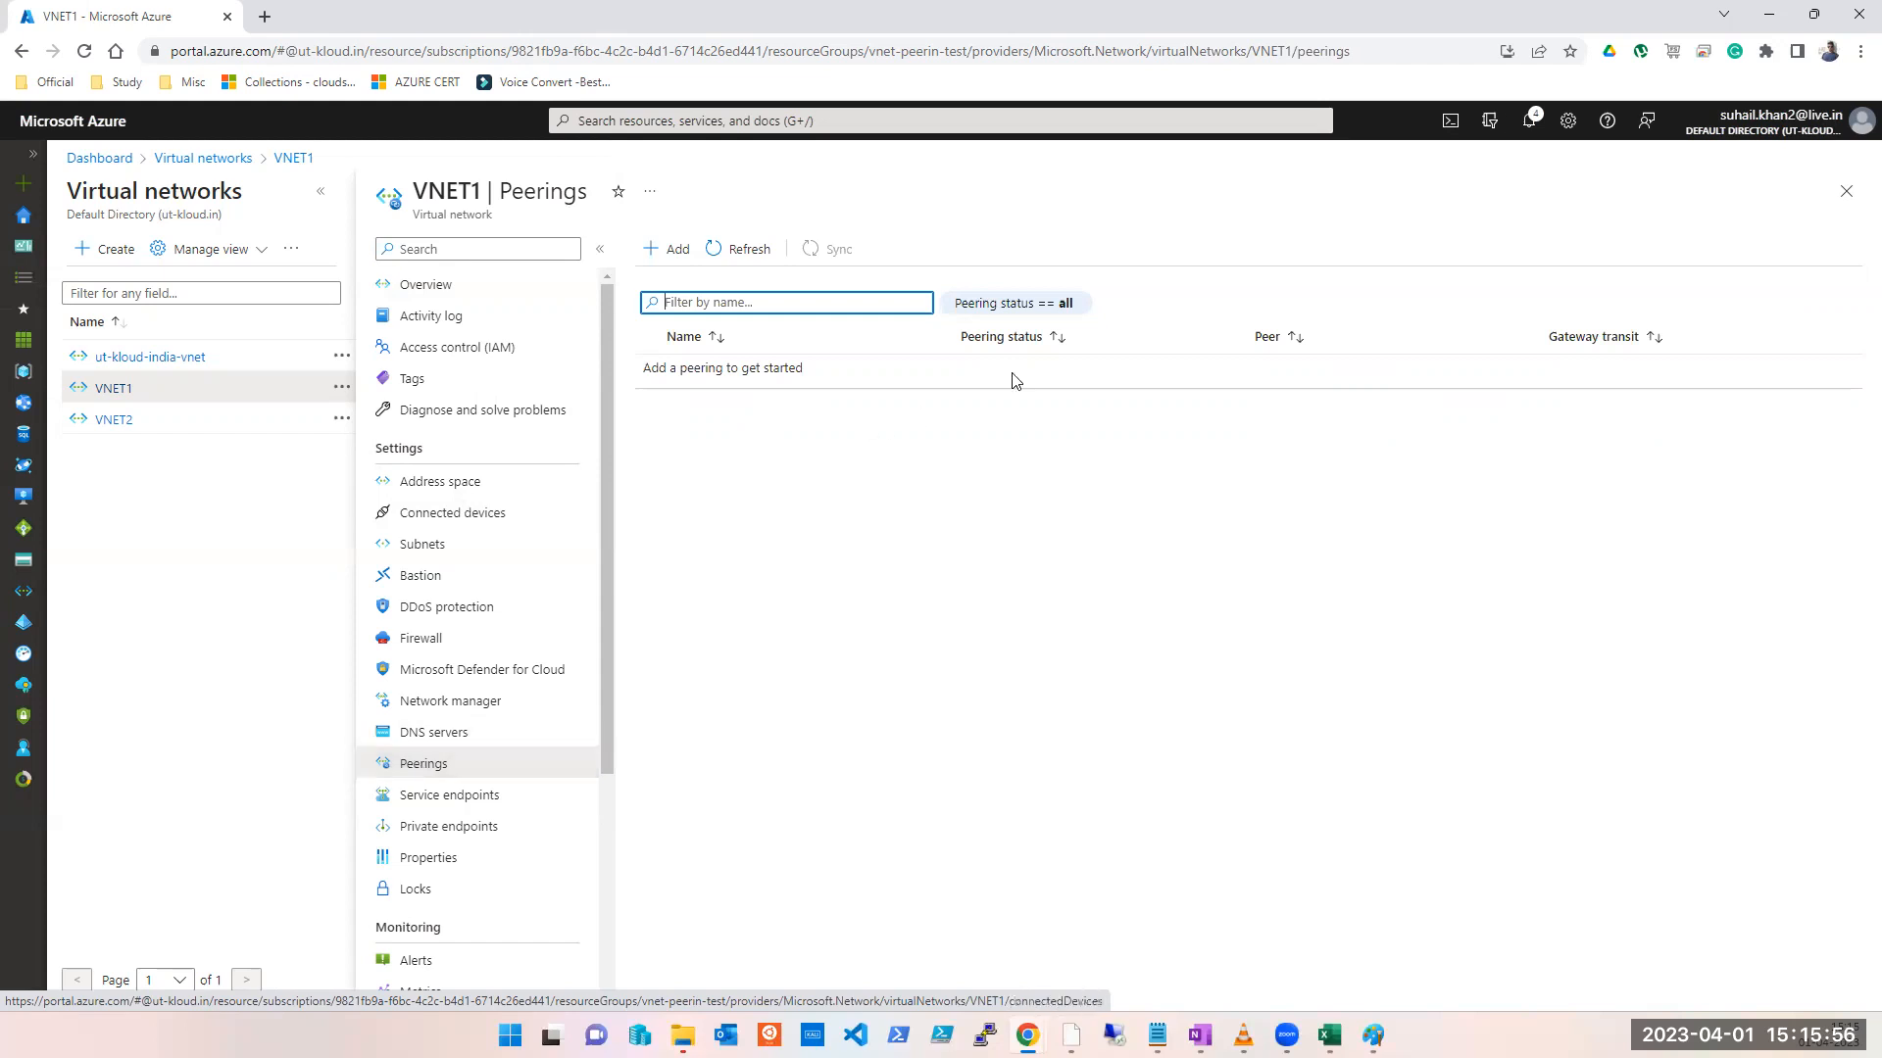
pyautogui.click(1846, 191)
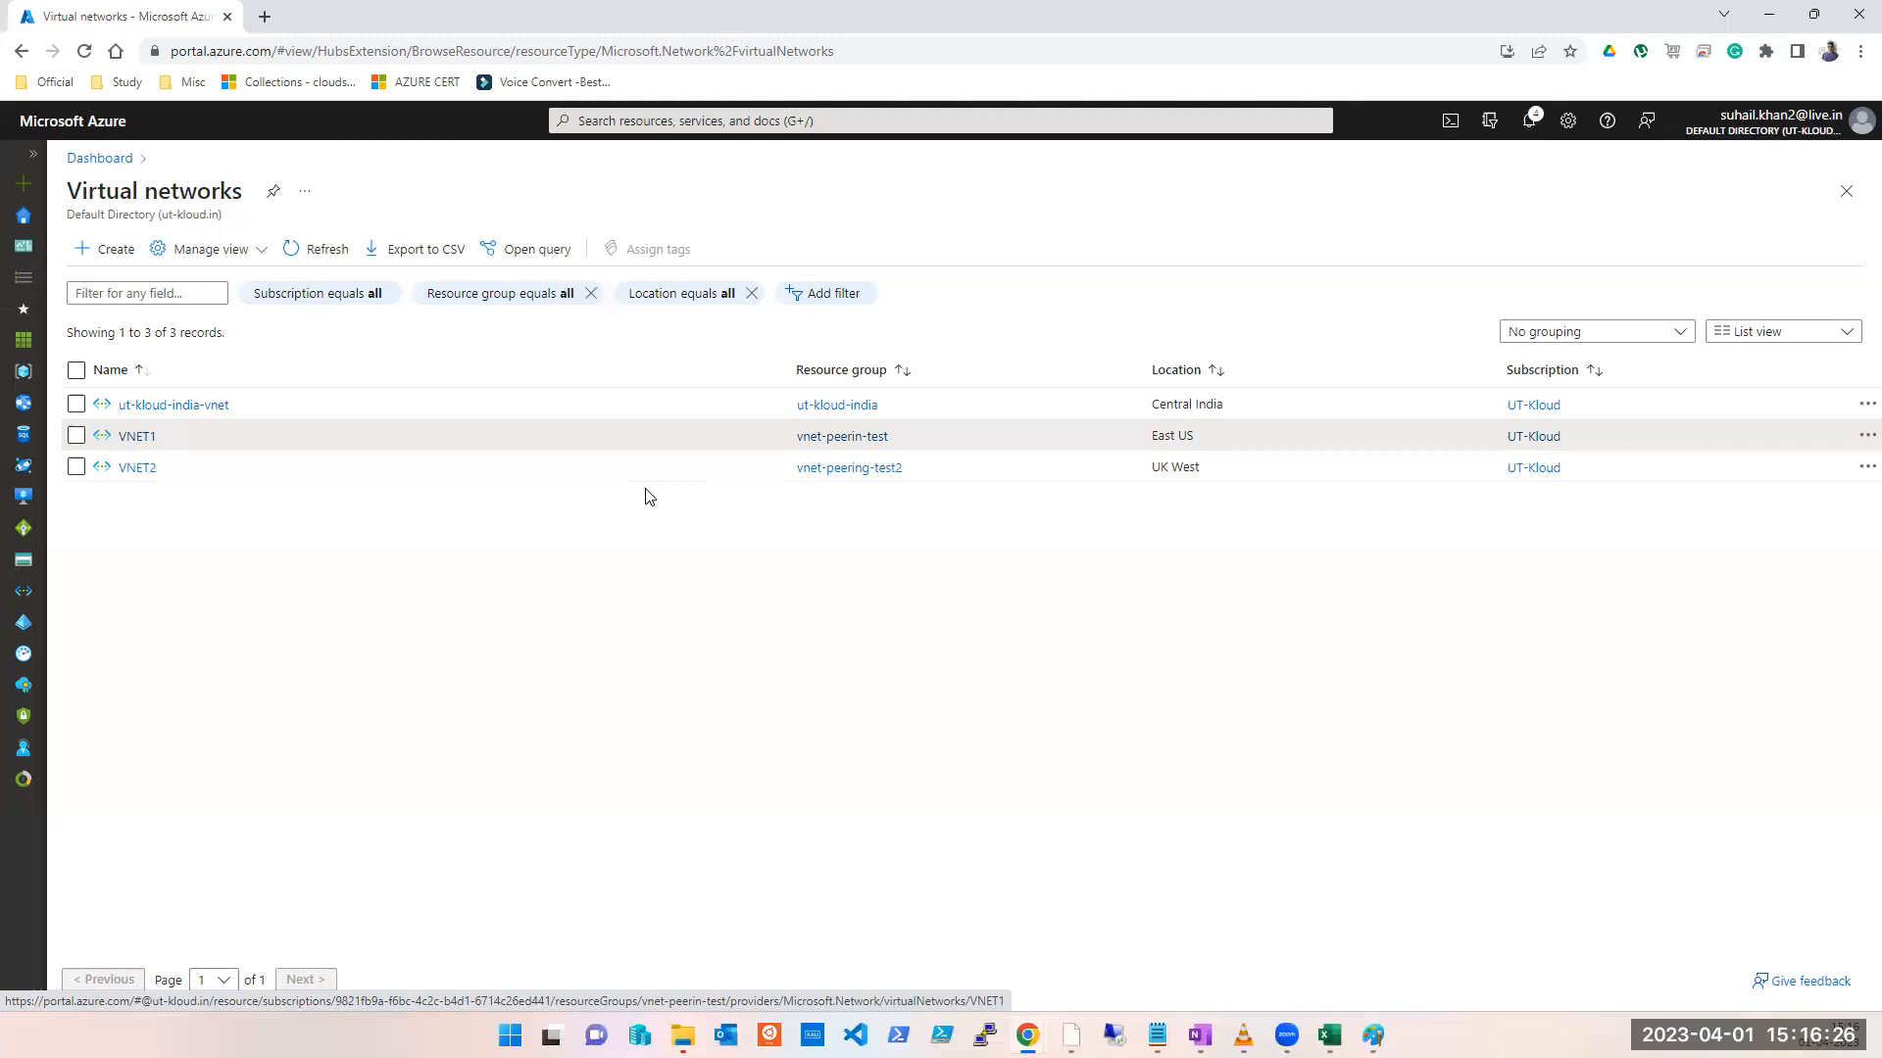
# Step: Sign out of the Azure portal and browse back to the portal sign-in page
pyautogui.click(1859, 130)
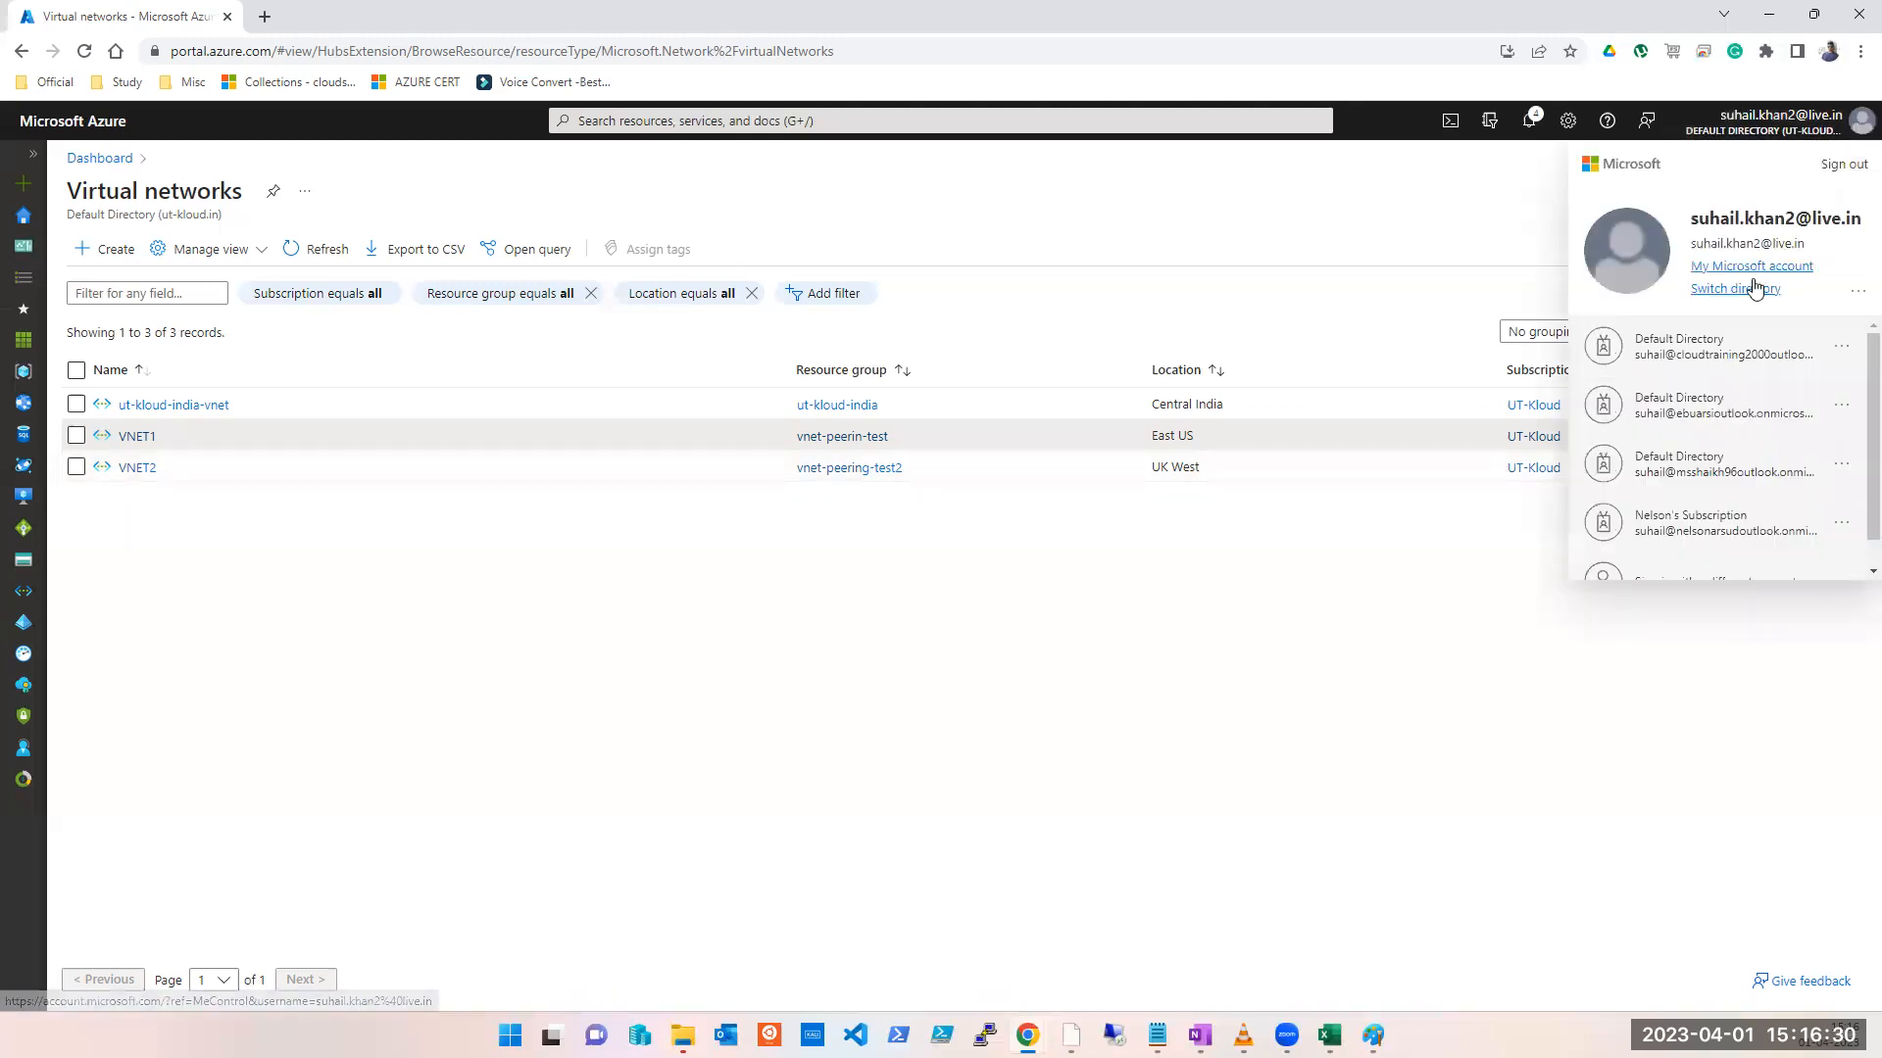
pyautogui.click(1848, 164)
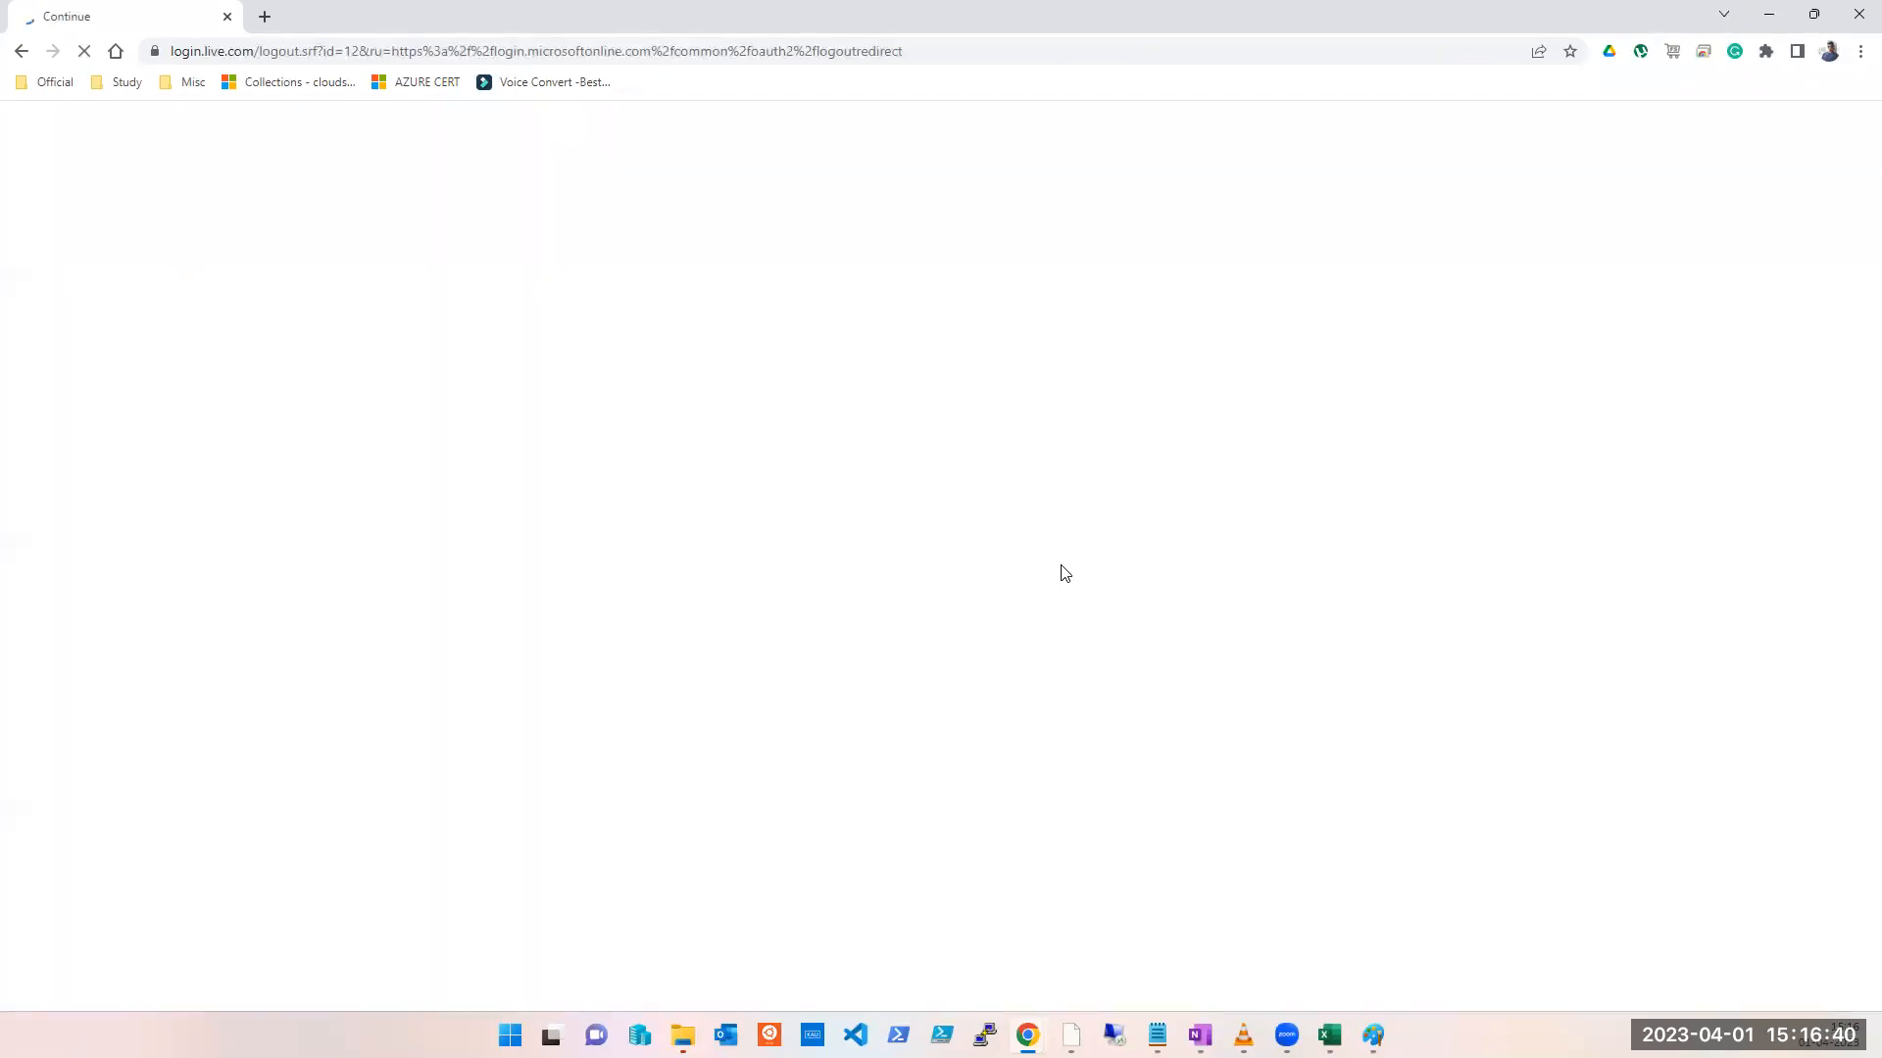
pyautogui.click(372, 54)
pyautogui.write('po')
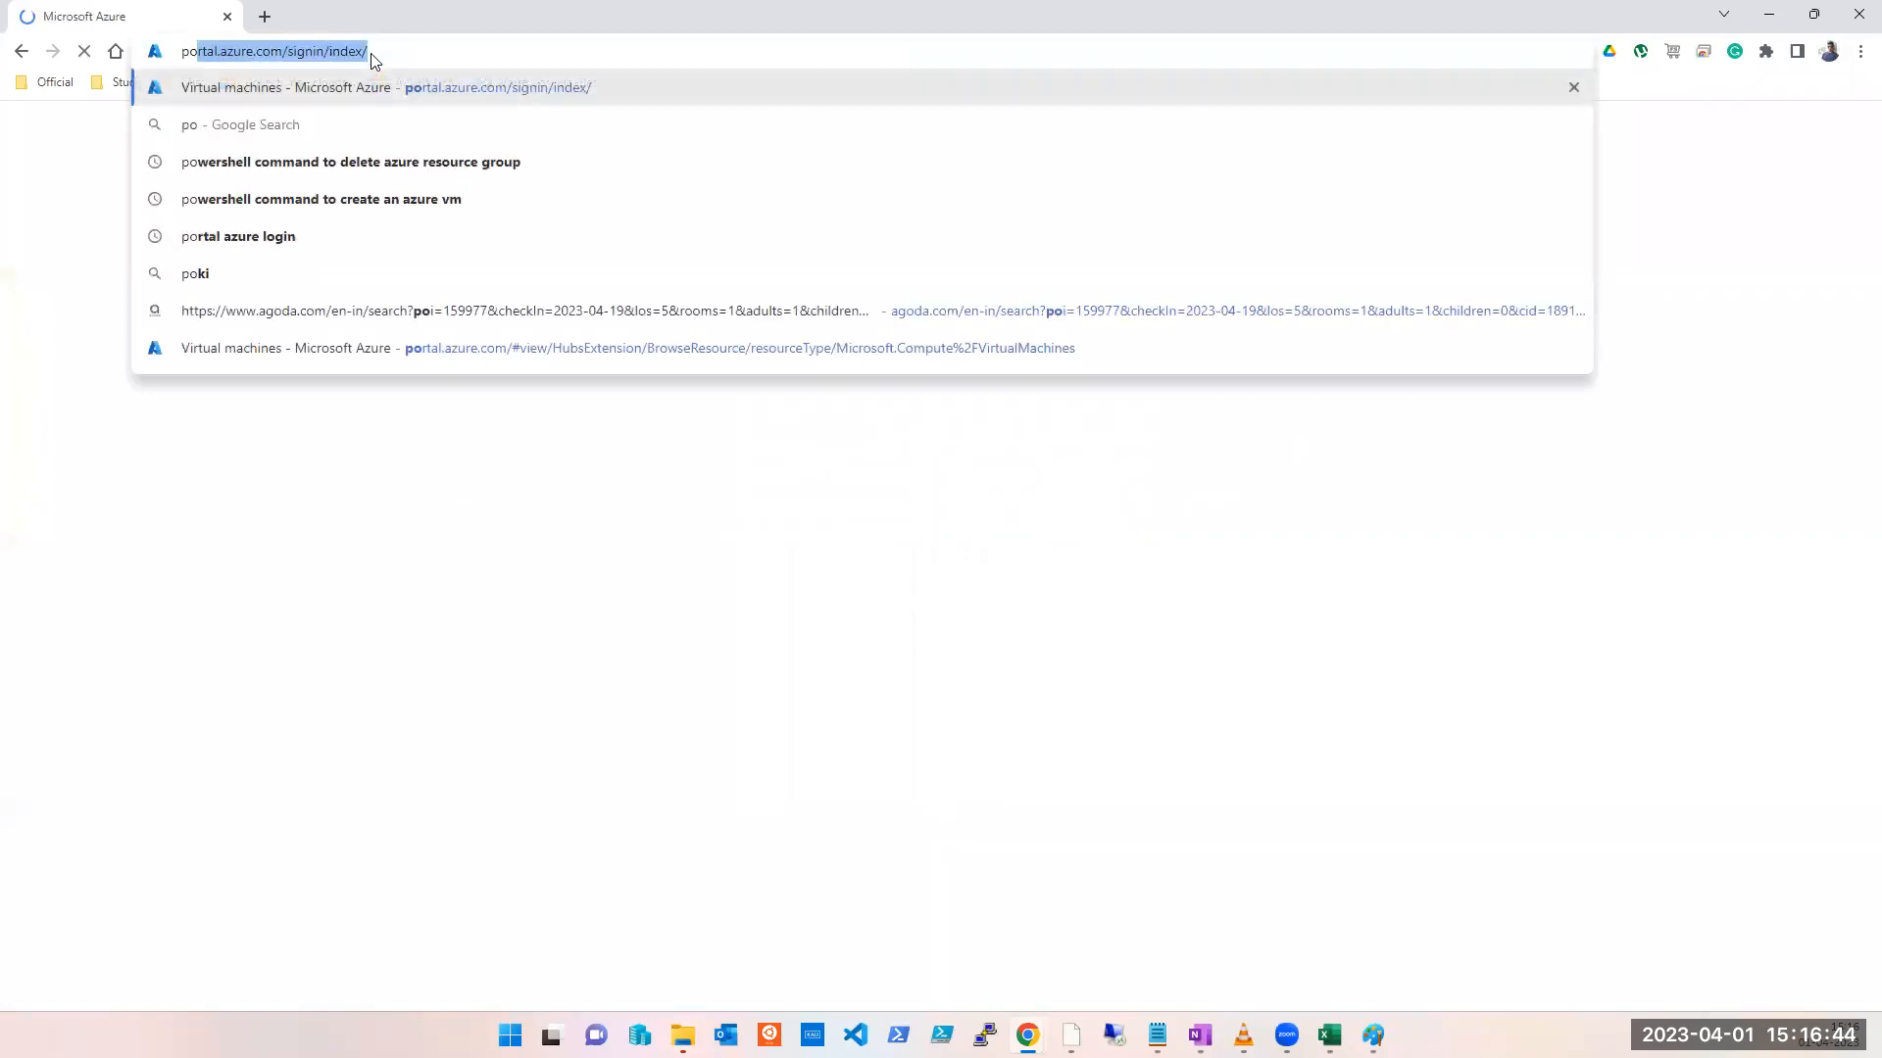
pyautogui.write('rtal.azure.com/signin/index/')
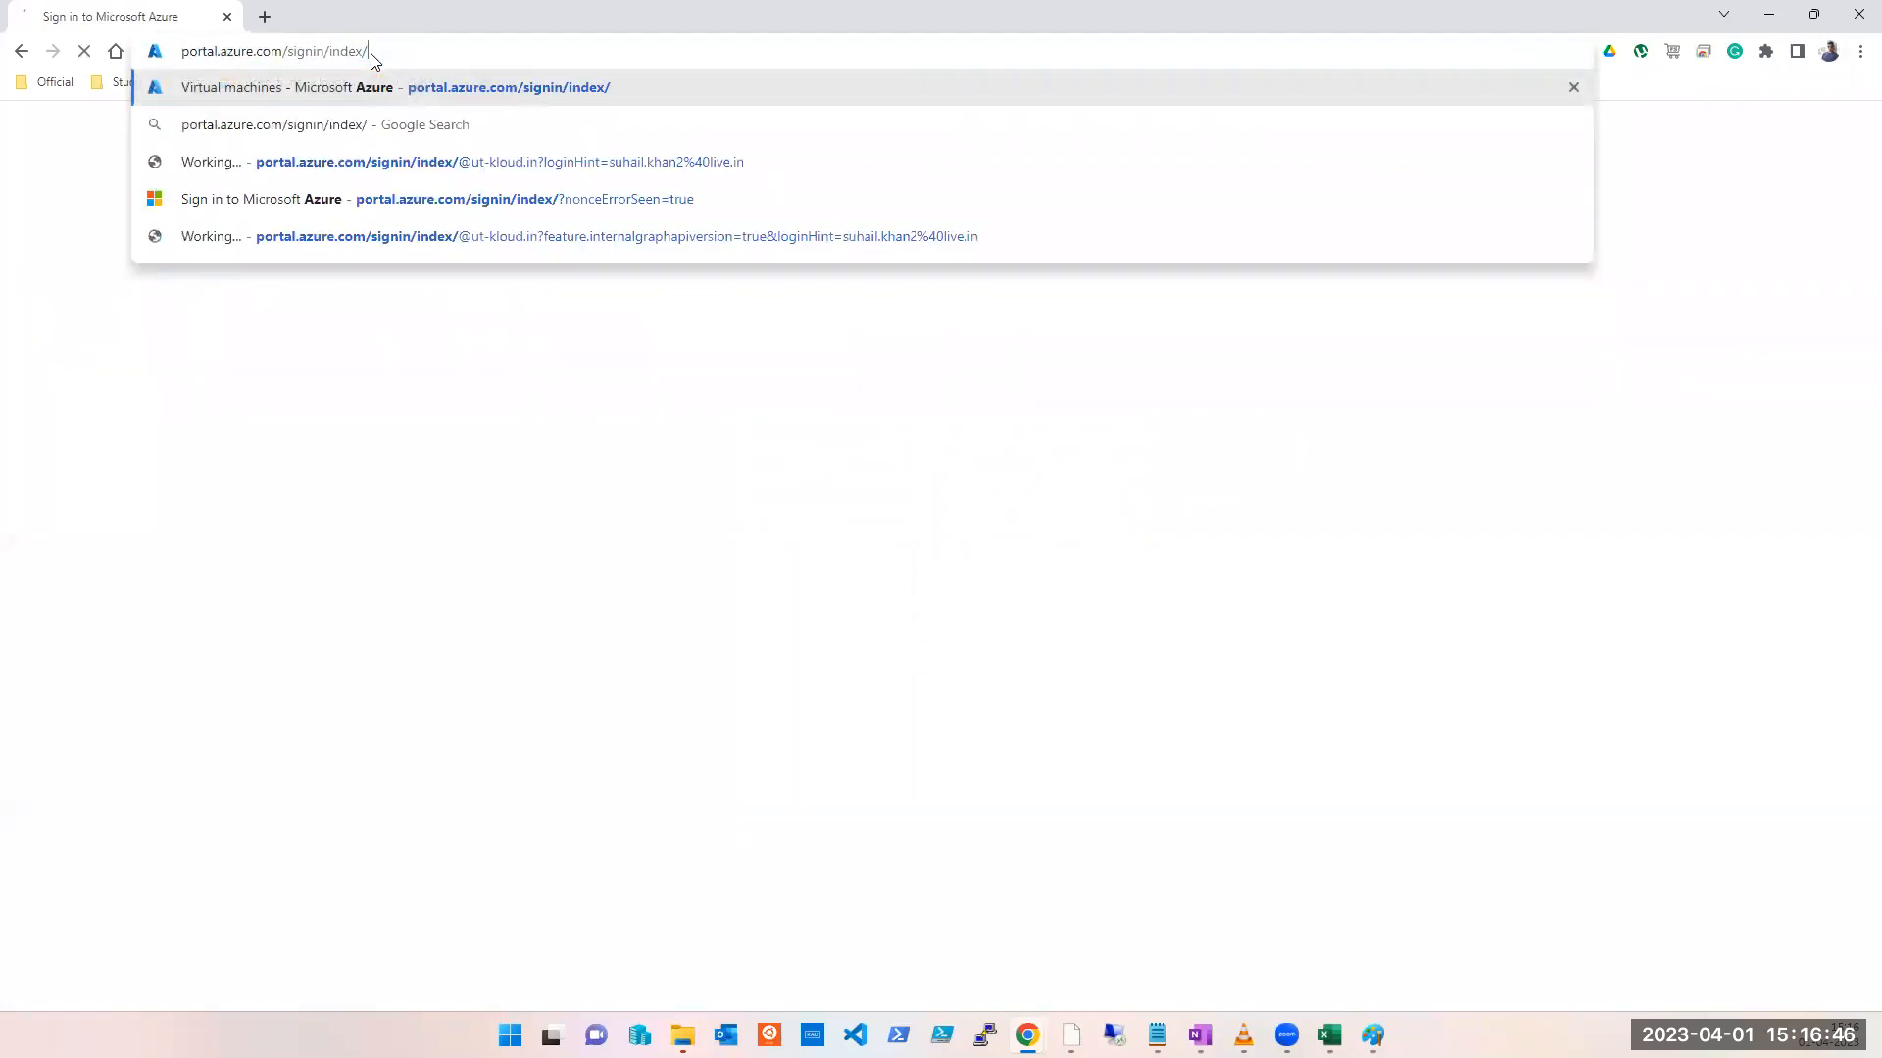
pyautogui.press('Return')
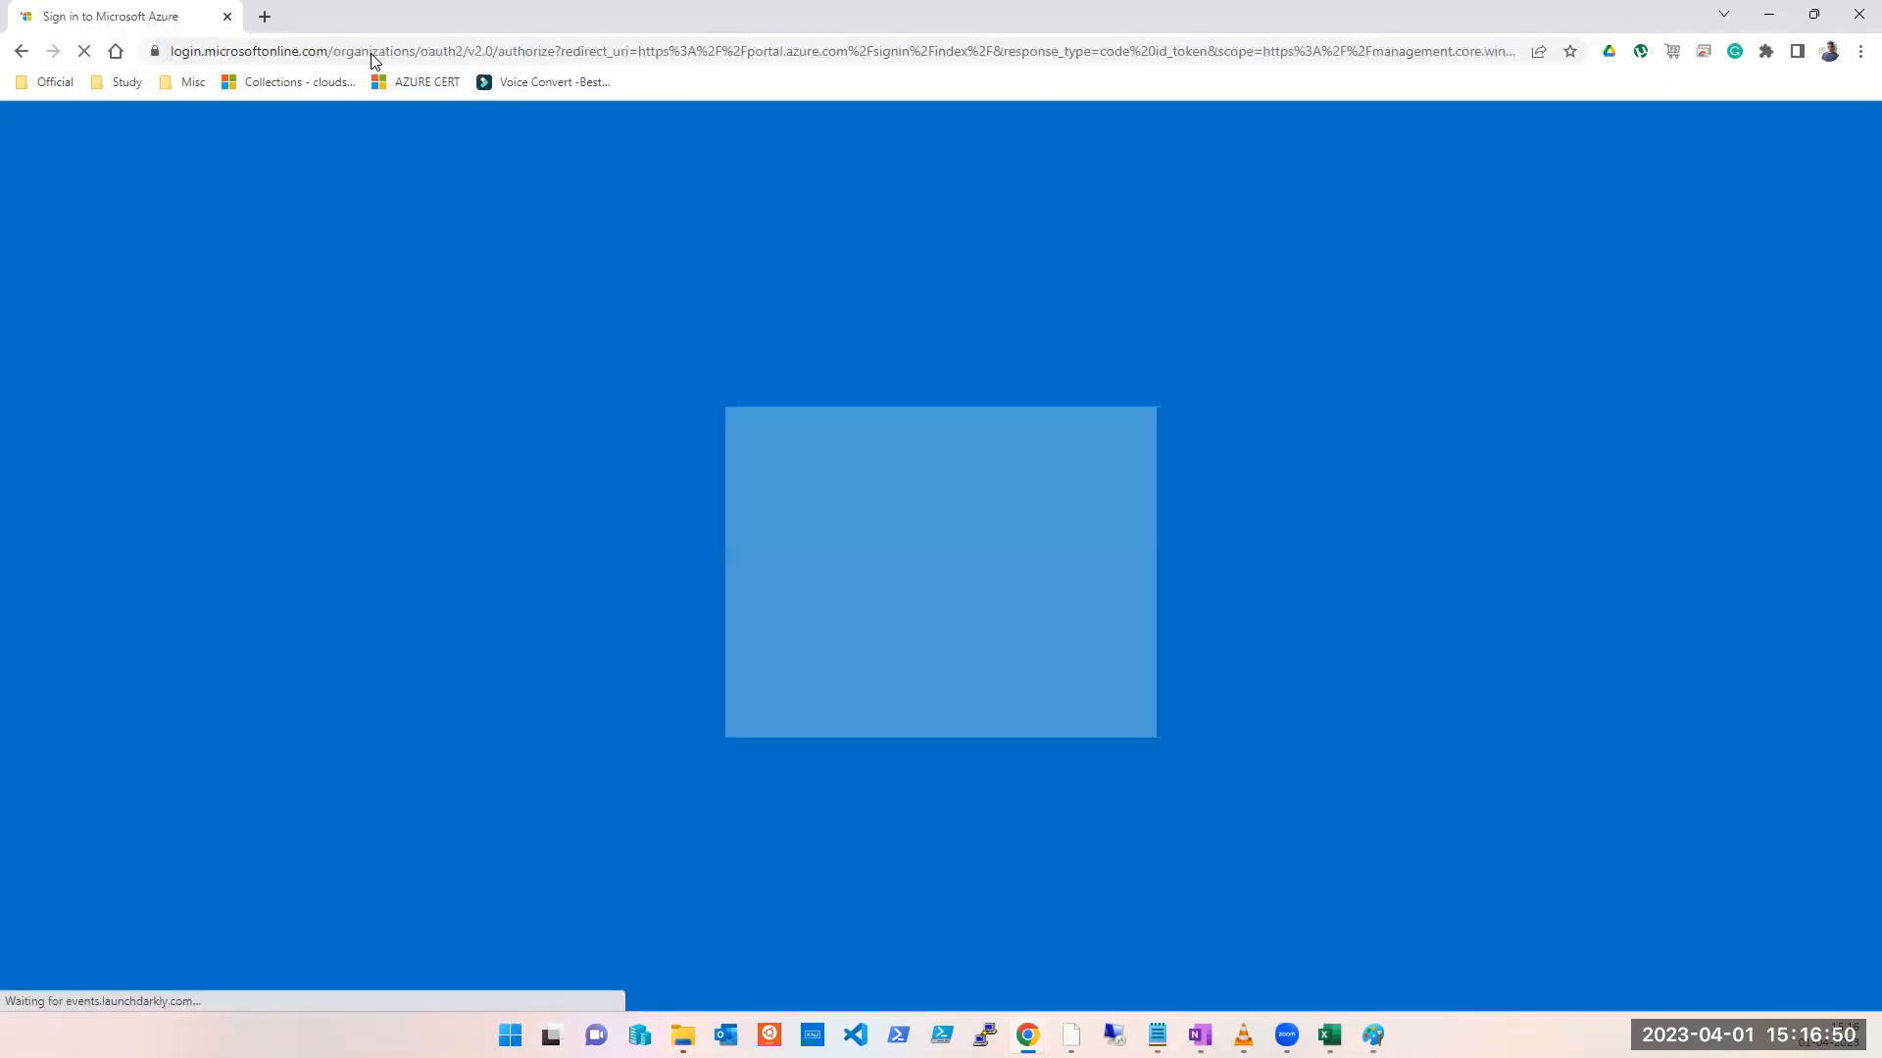
# Step: Sign back in with the account, re-entering the rejected password, and stay signed in
pyautogui.click(868, 461)
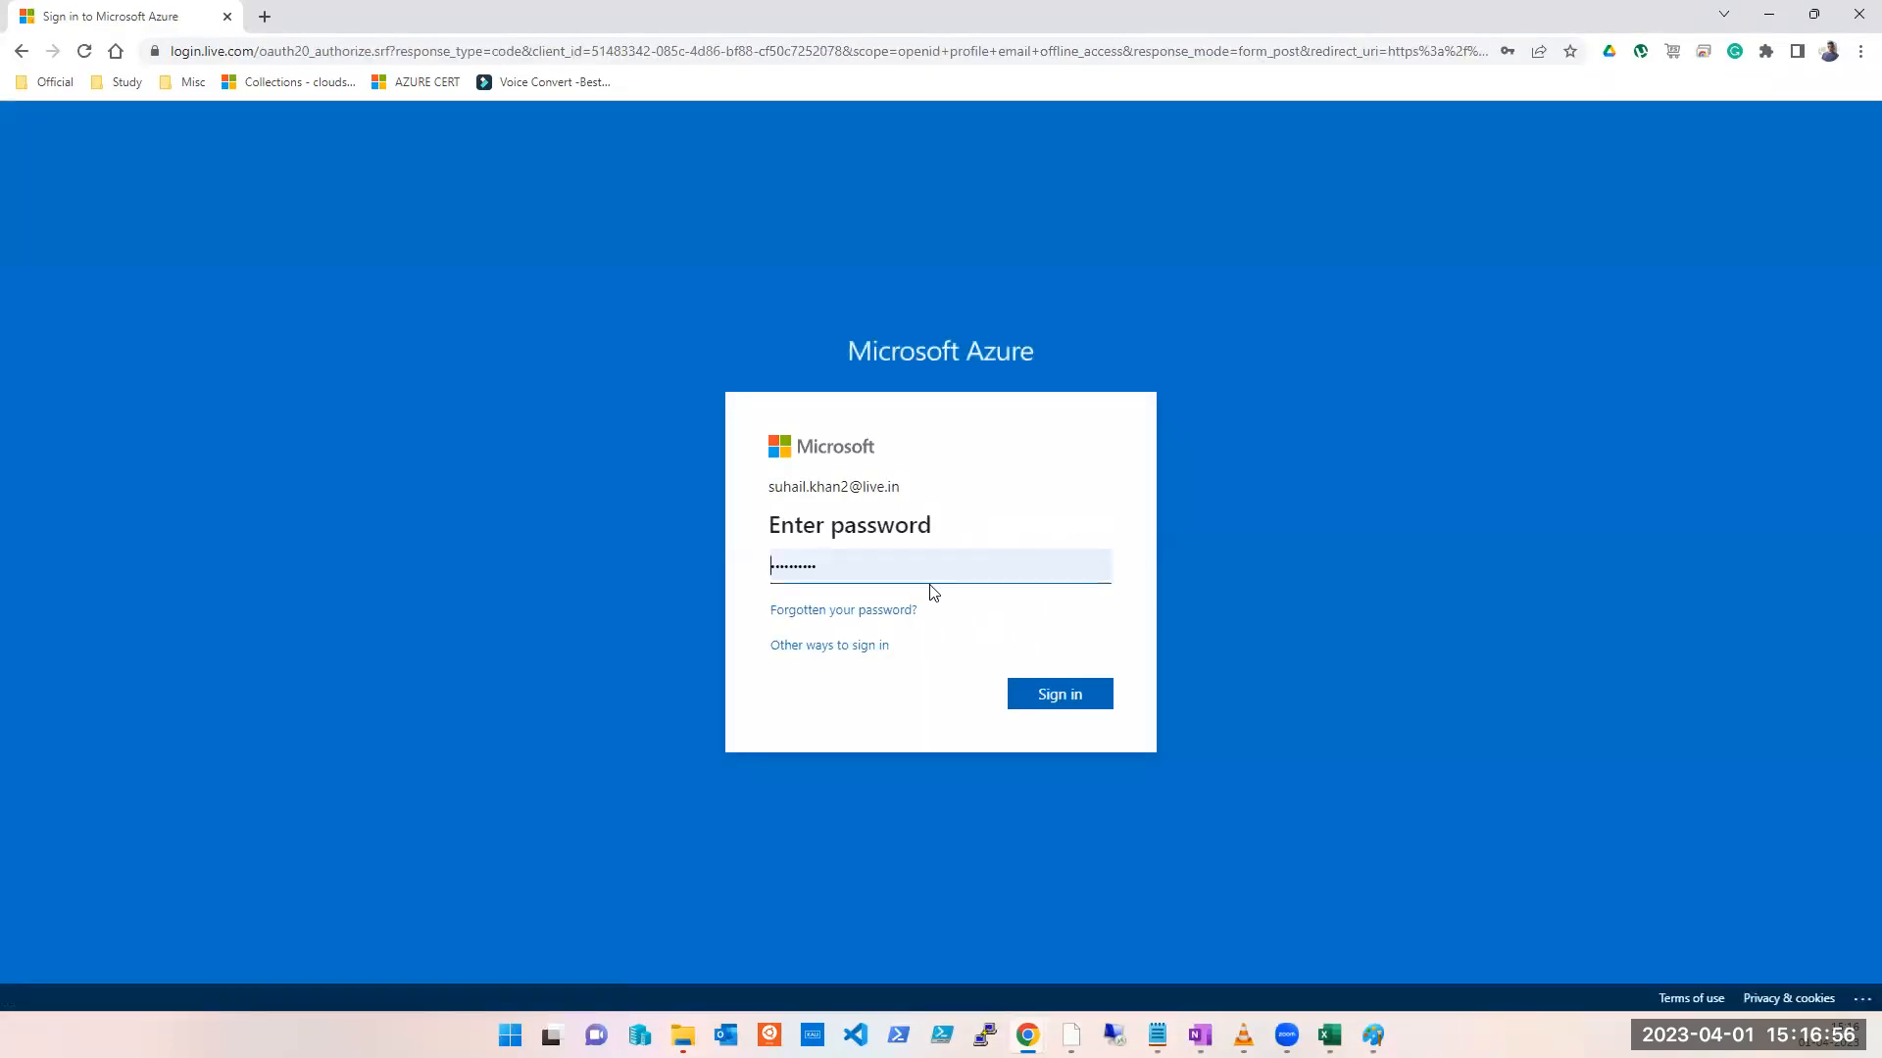
pyautogui.click(1049, 692)
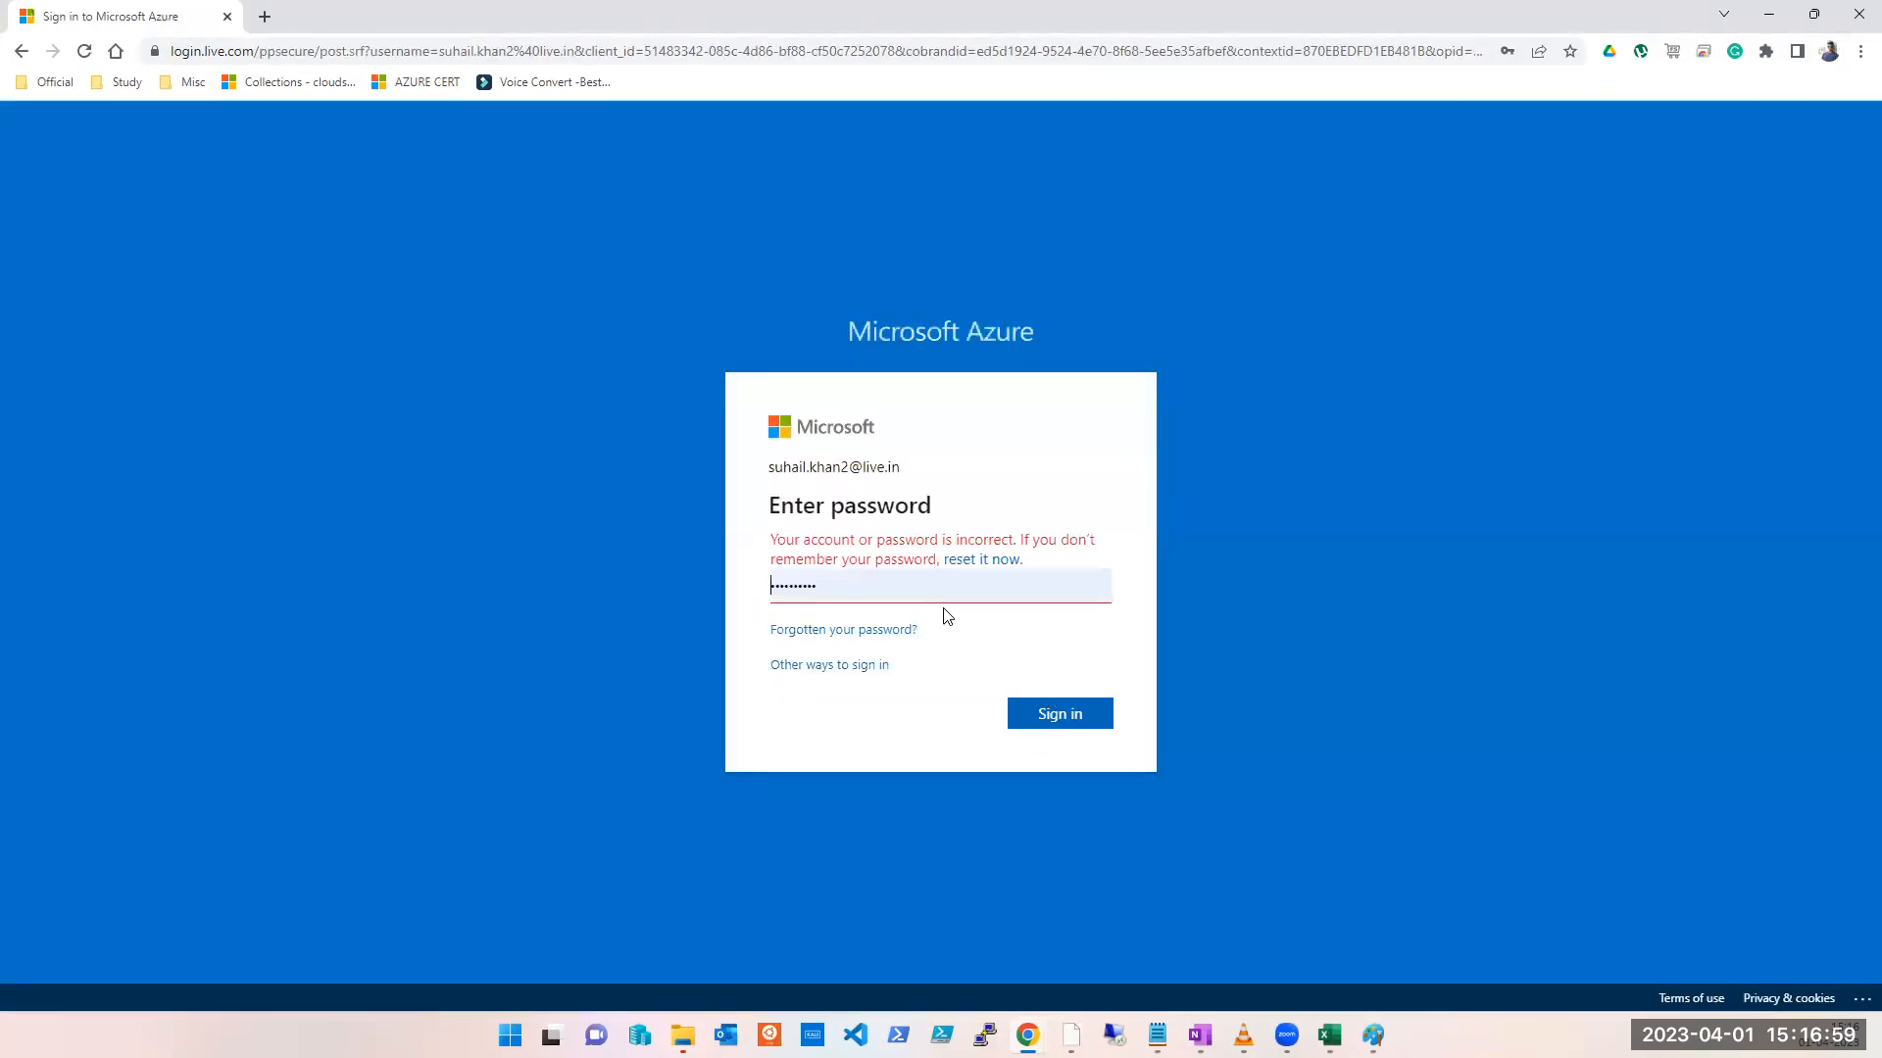
pyautogui.doubleClick(921, 589)
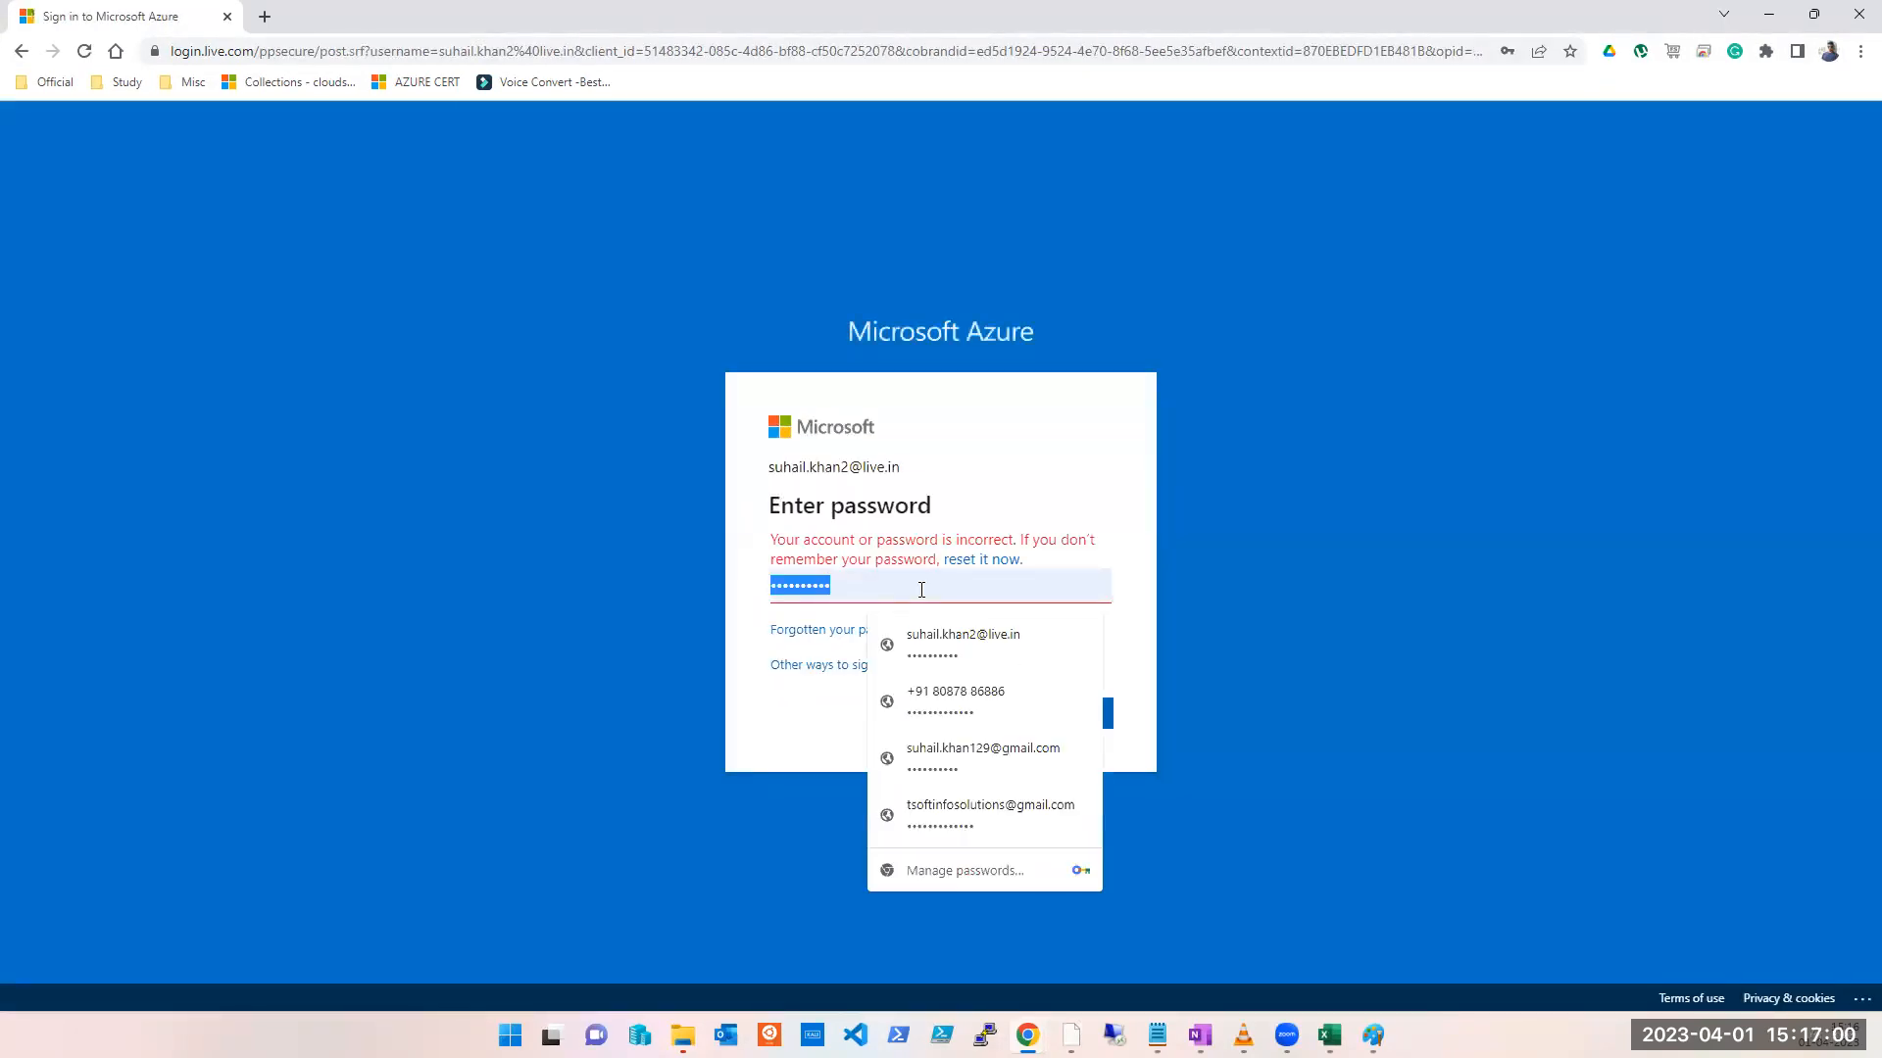
pyautogui.write('••••••••••••••')
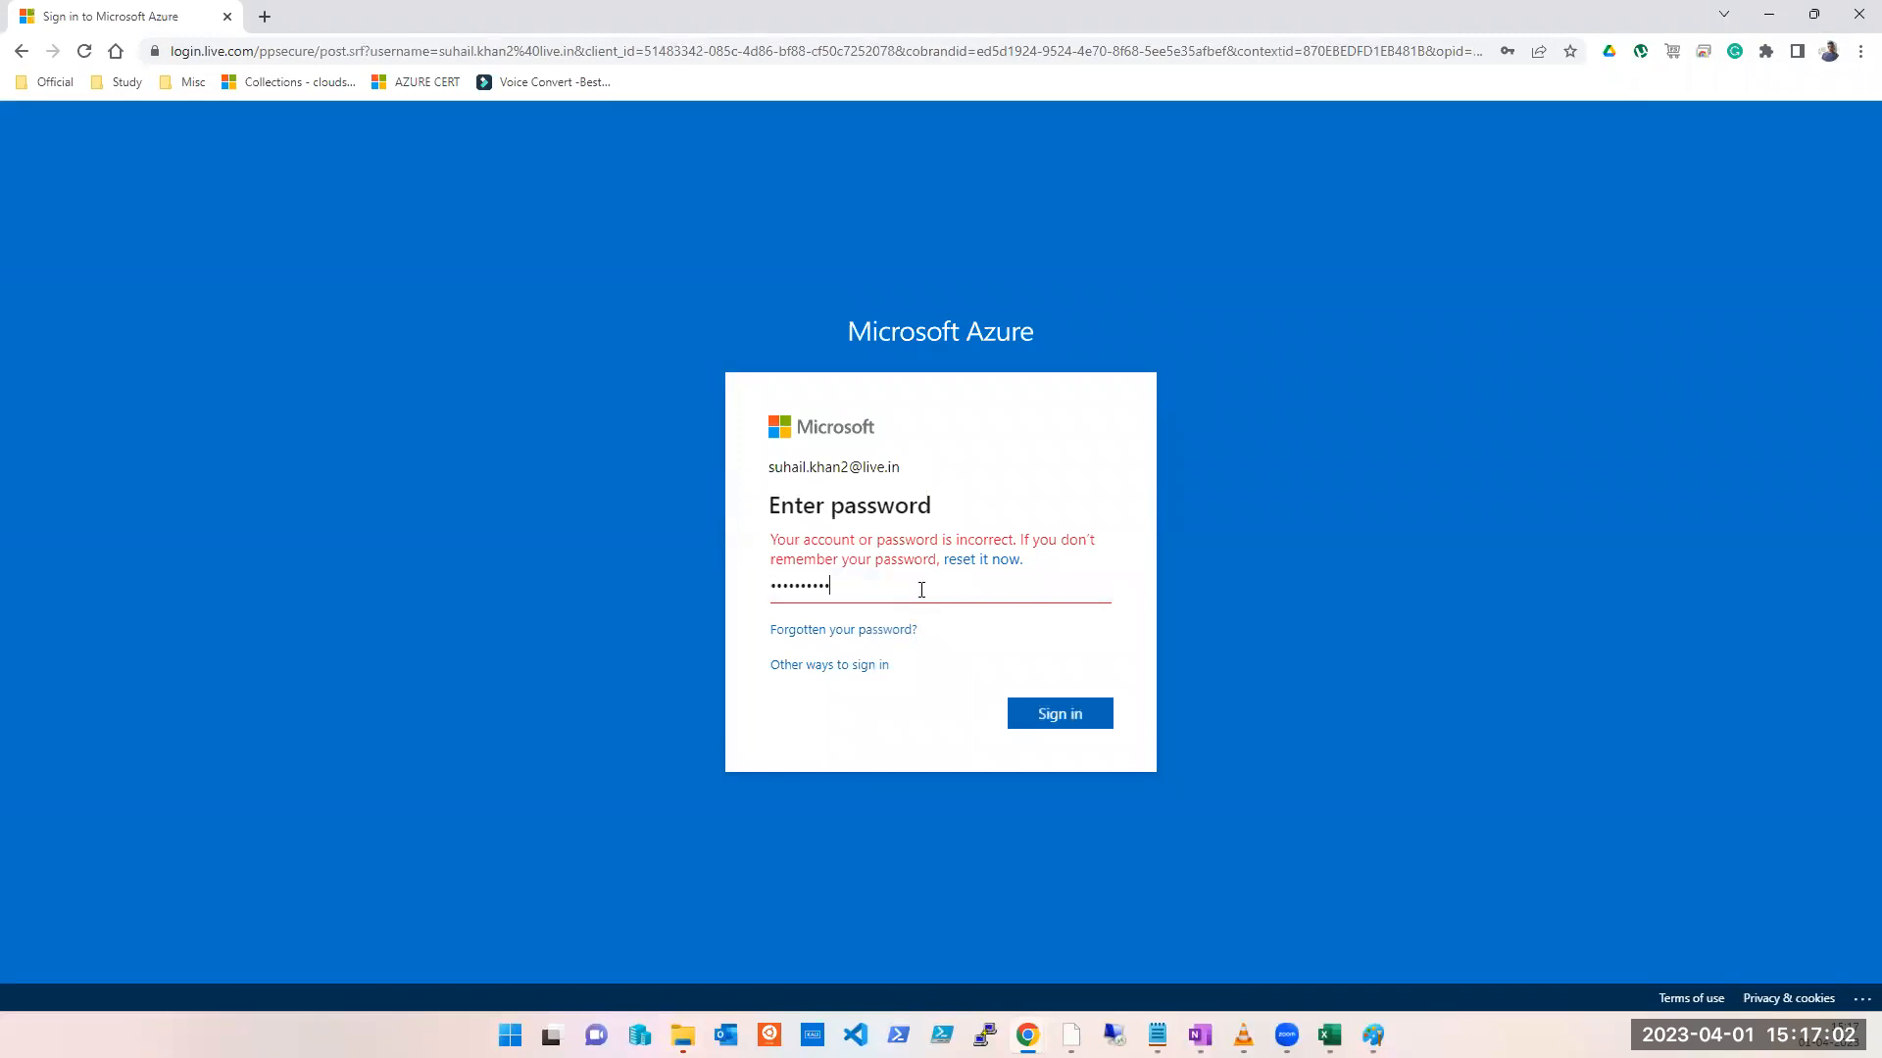
pyautogui.press('Return')
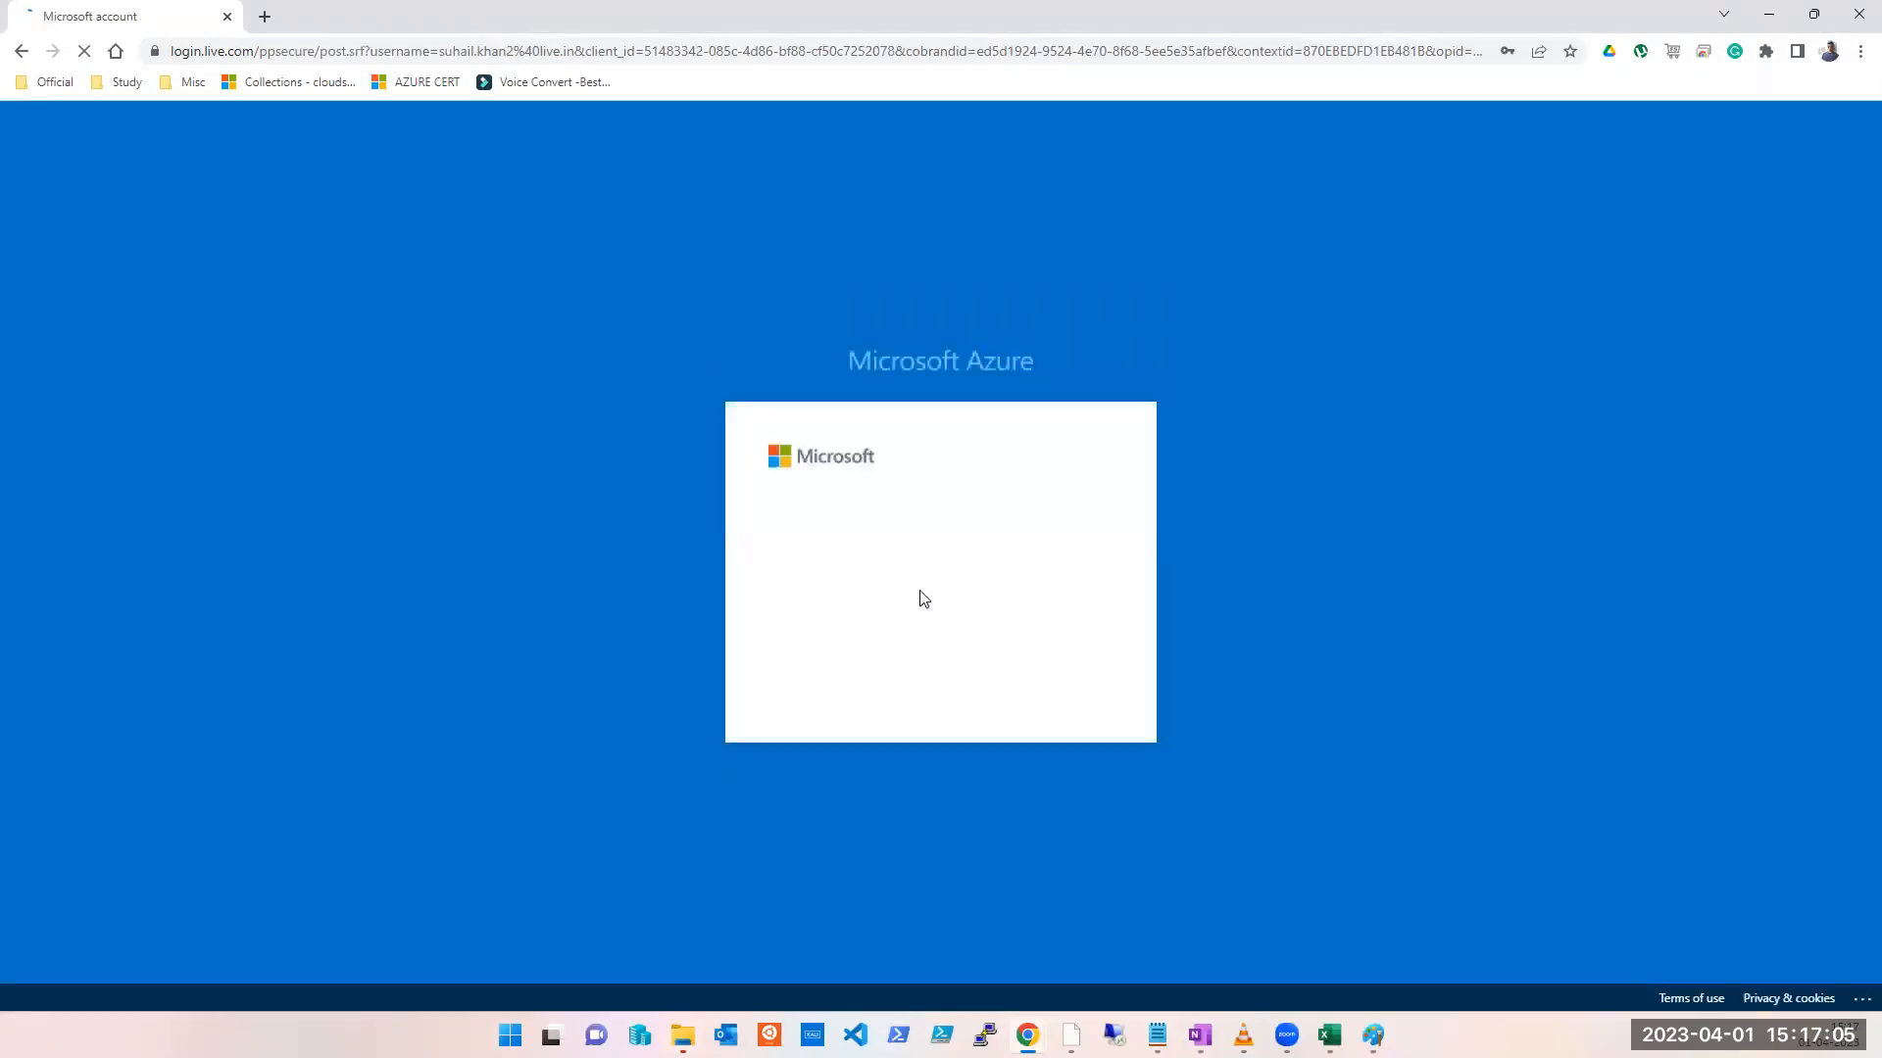
pyautogui.click(1423, 339)
pyautogui.click(1058, 686)
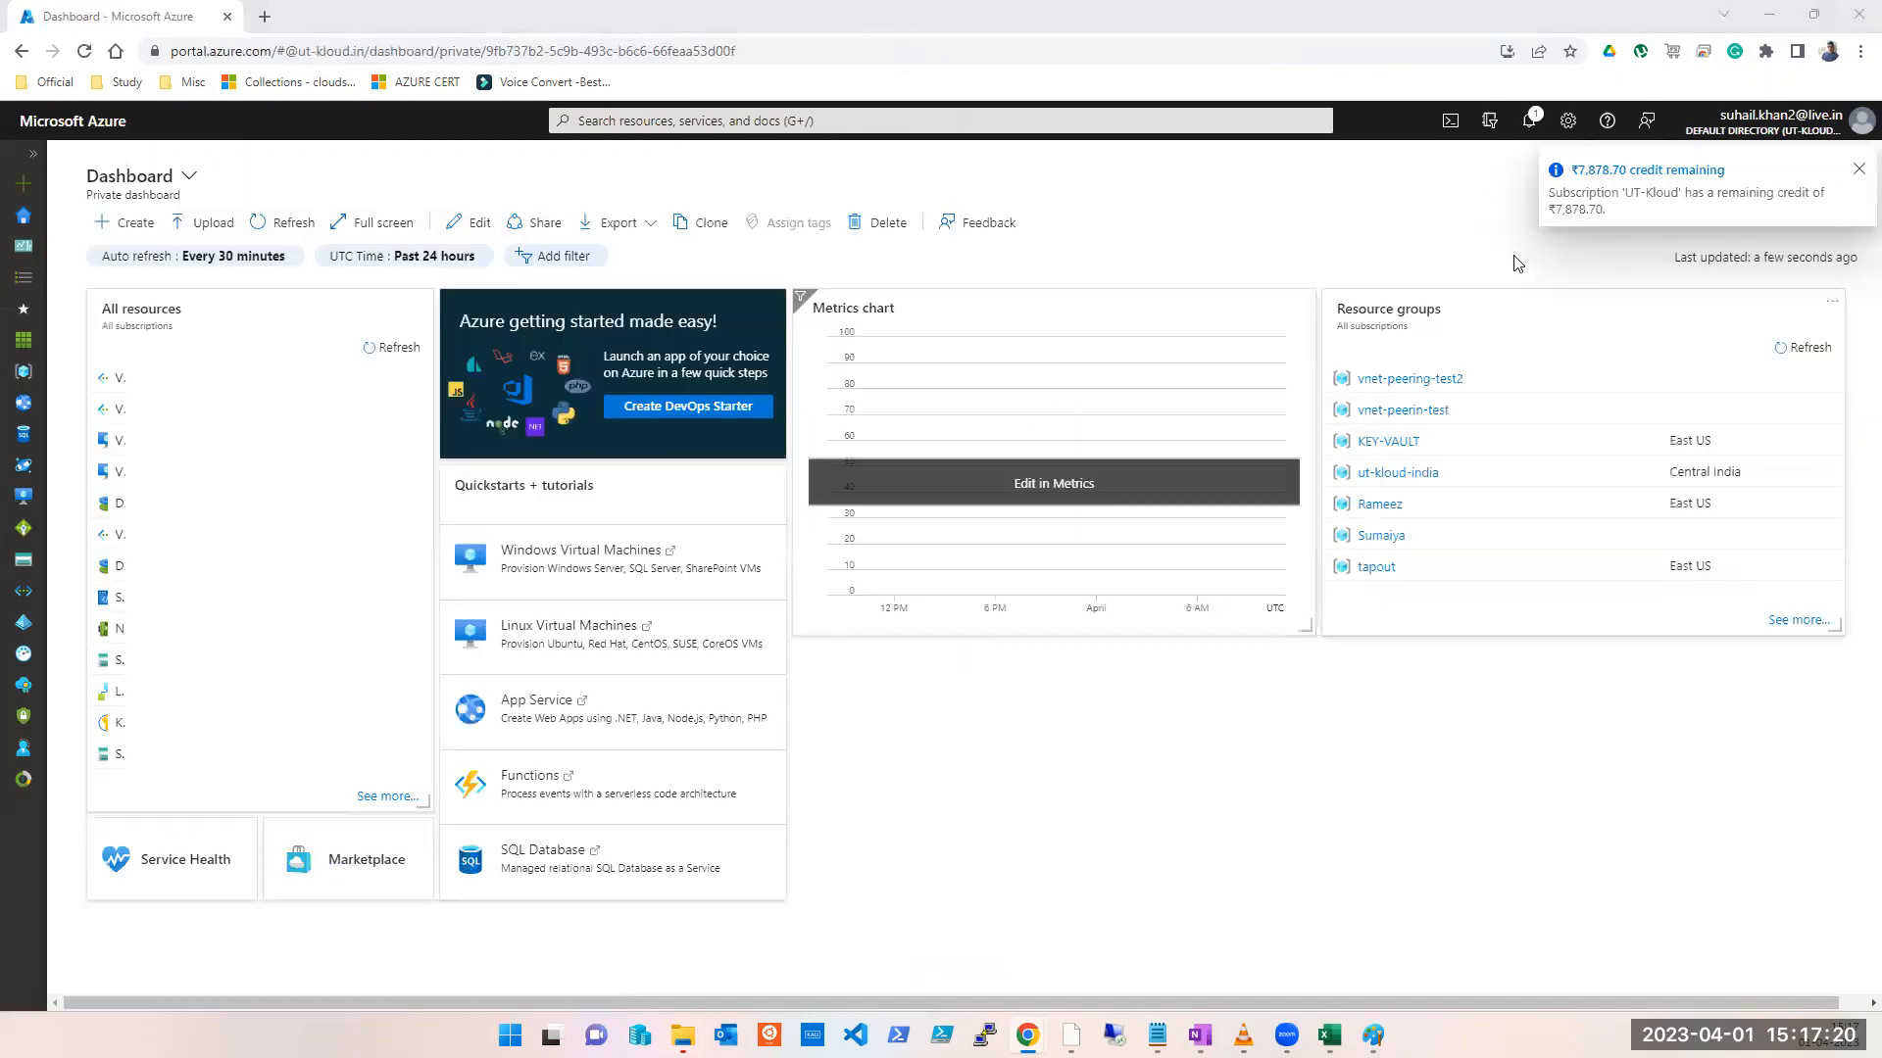
# Step: Go to the Virtual machines list, glance at ut-kloud-ind-dc001, then choose Create > Azure virtual machine
pyautogui.click(934, 121)
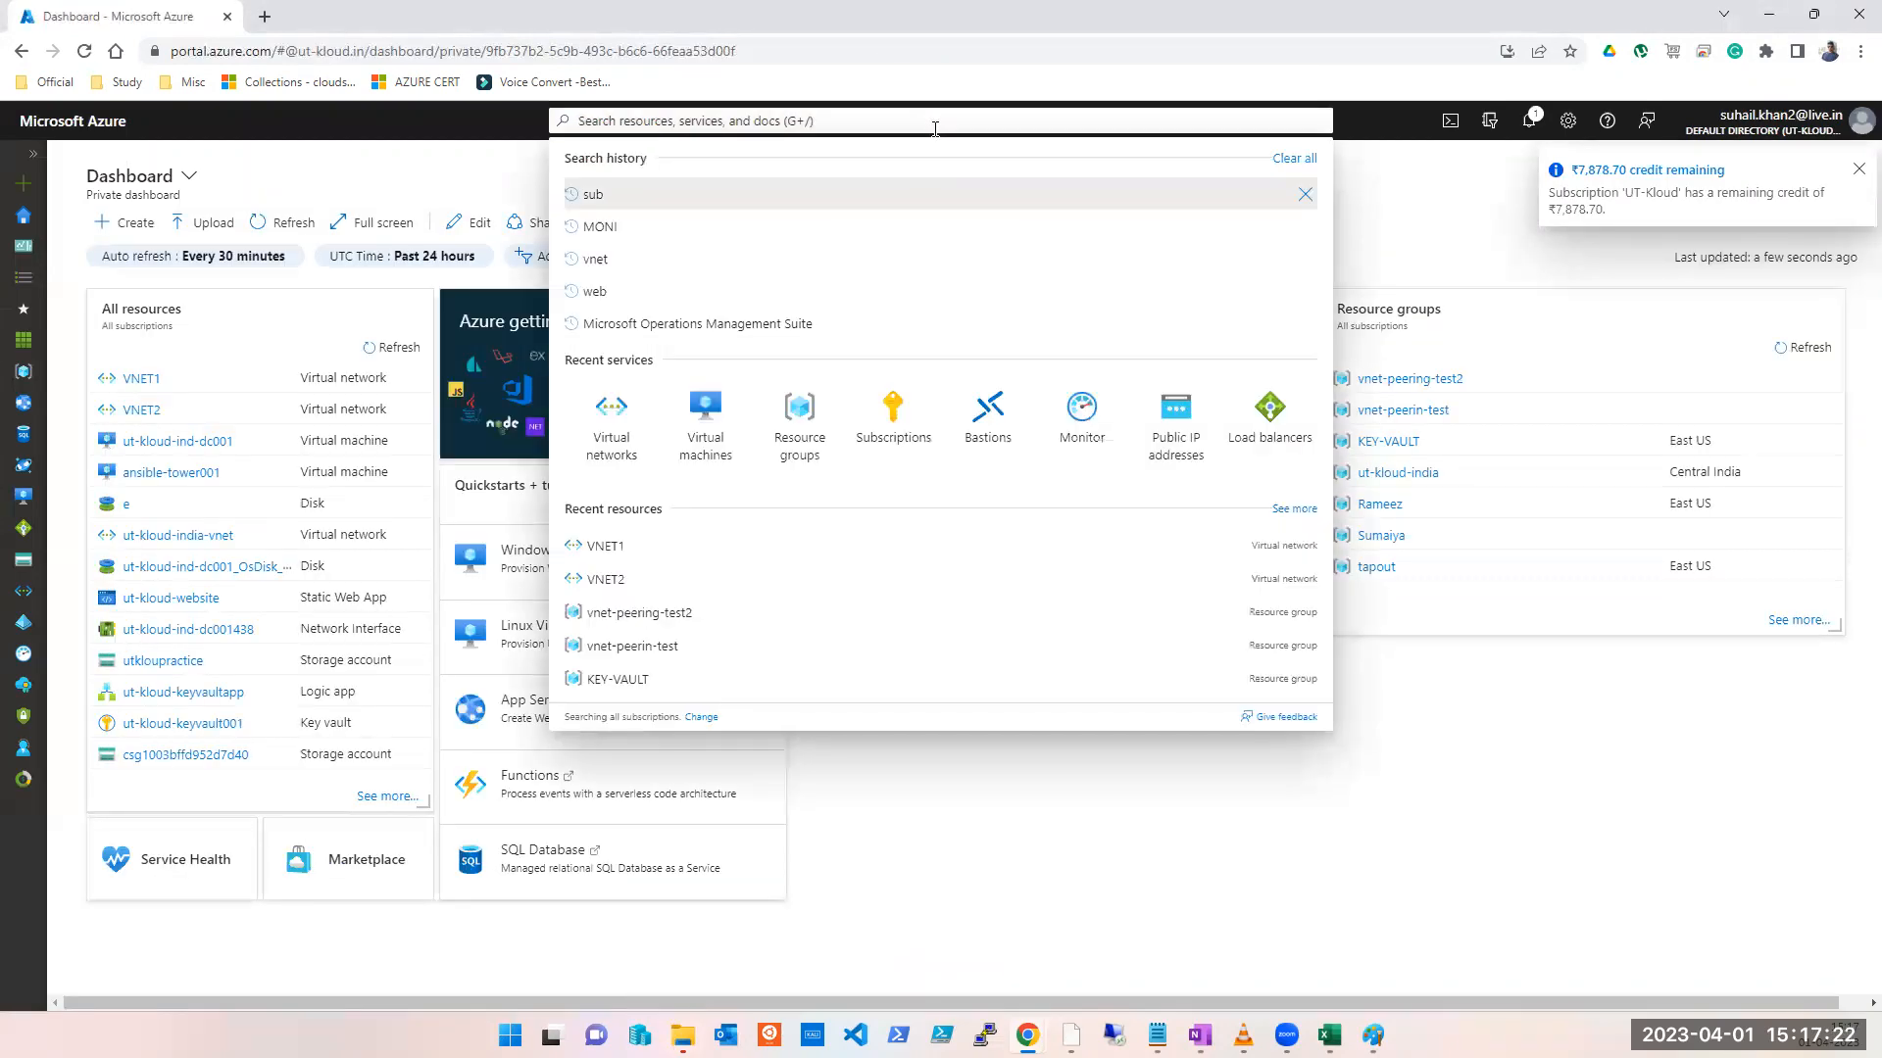
pyautogui.click(708, 452)
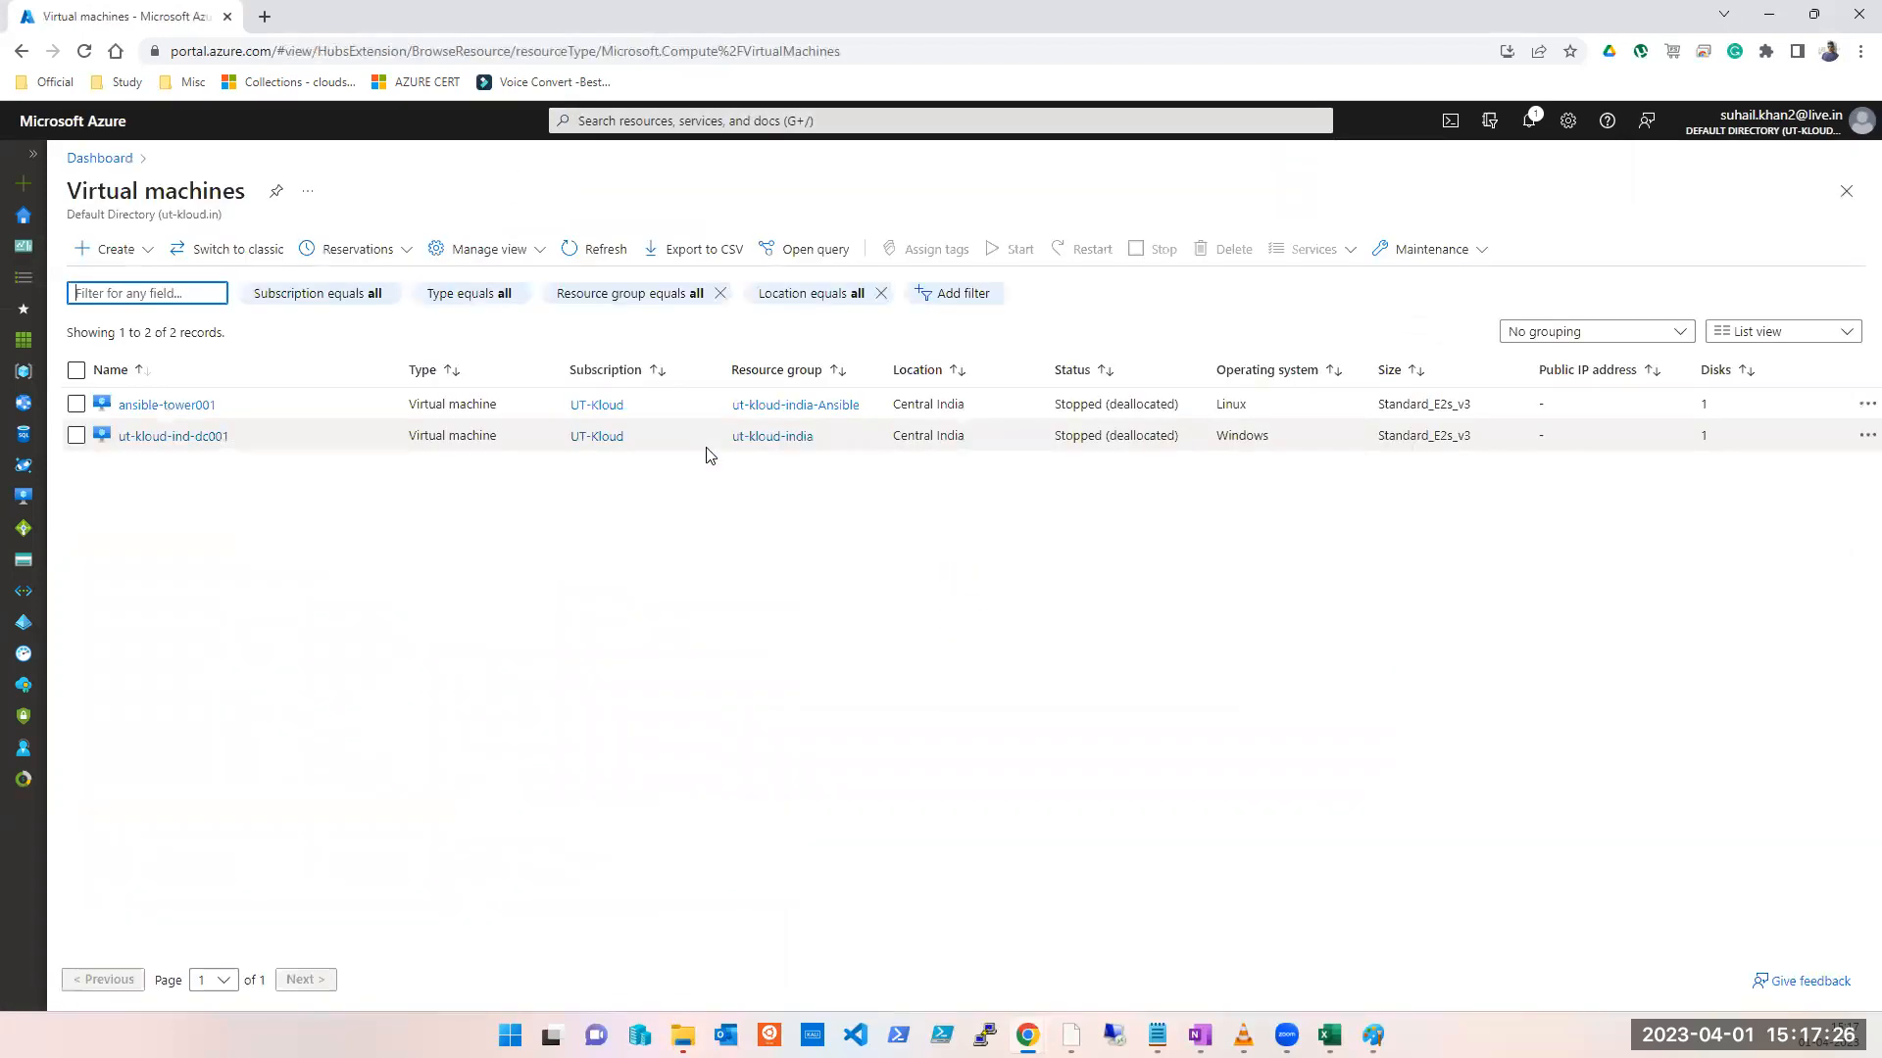
pyautogui.click(141, 438)
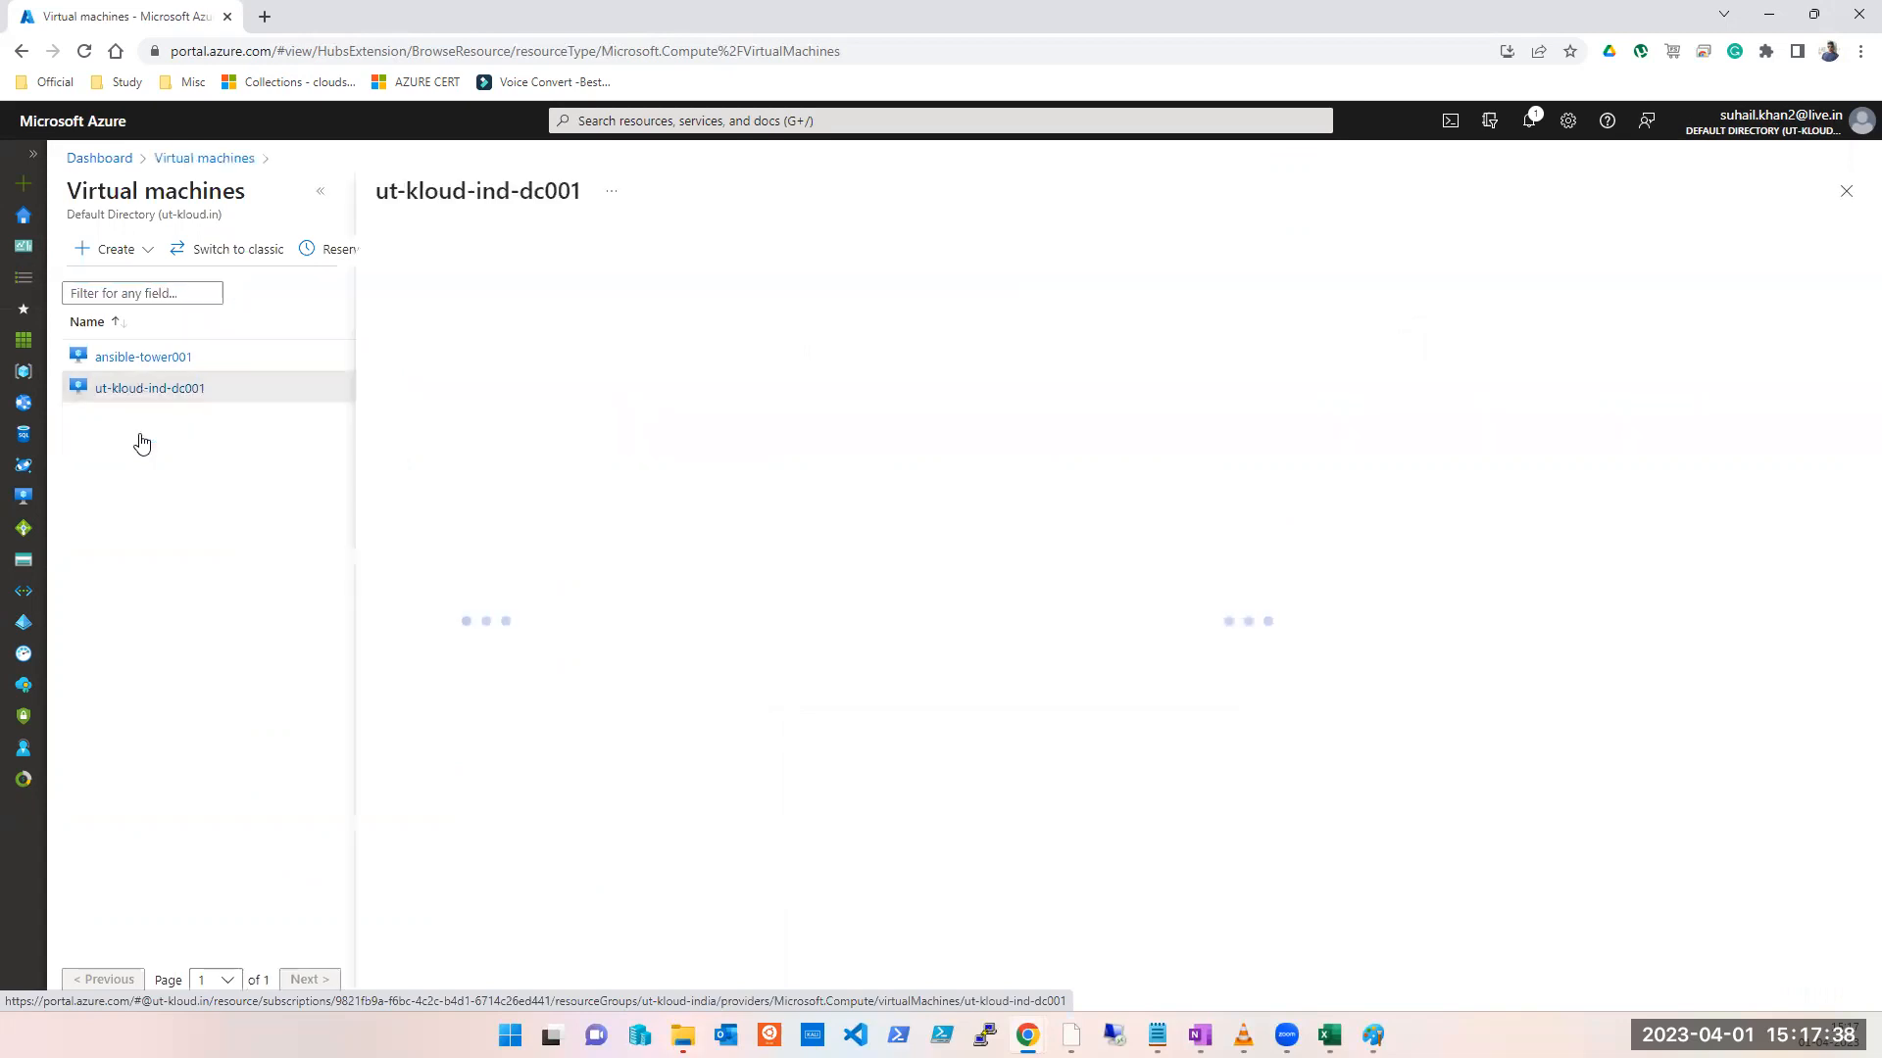
pyautogui.click(1842, 196)
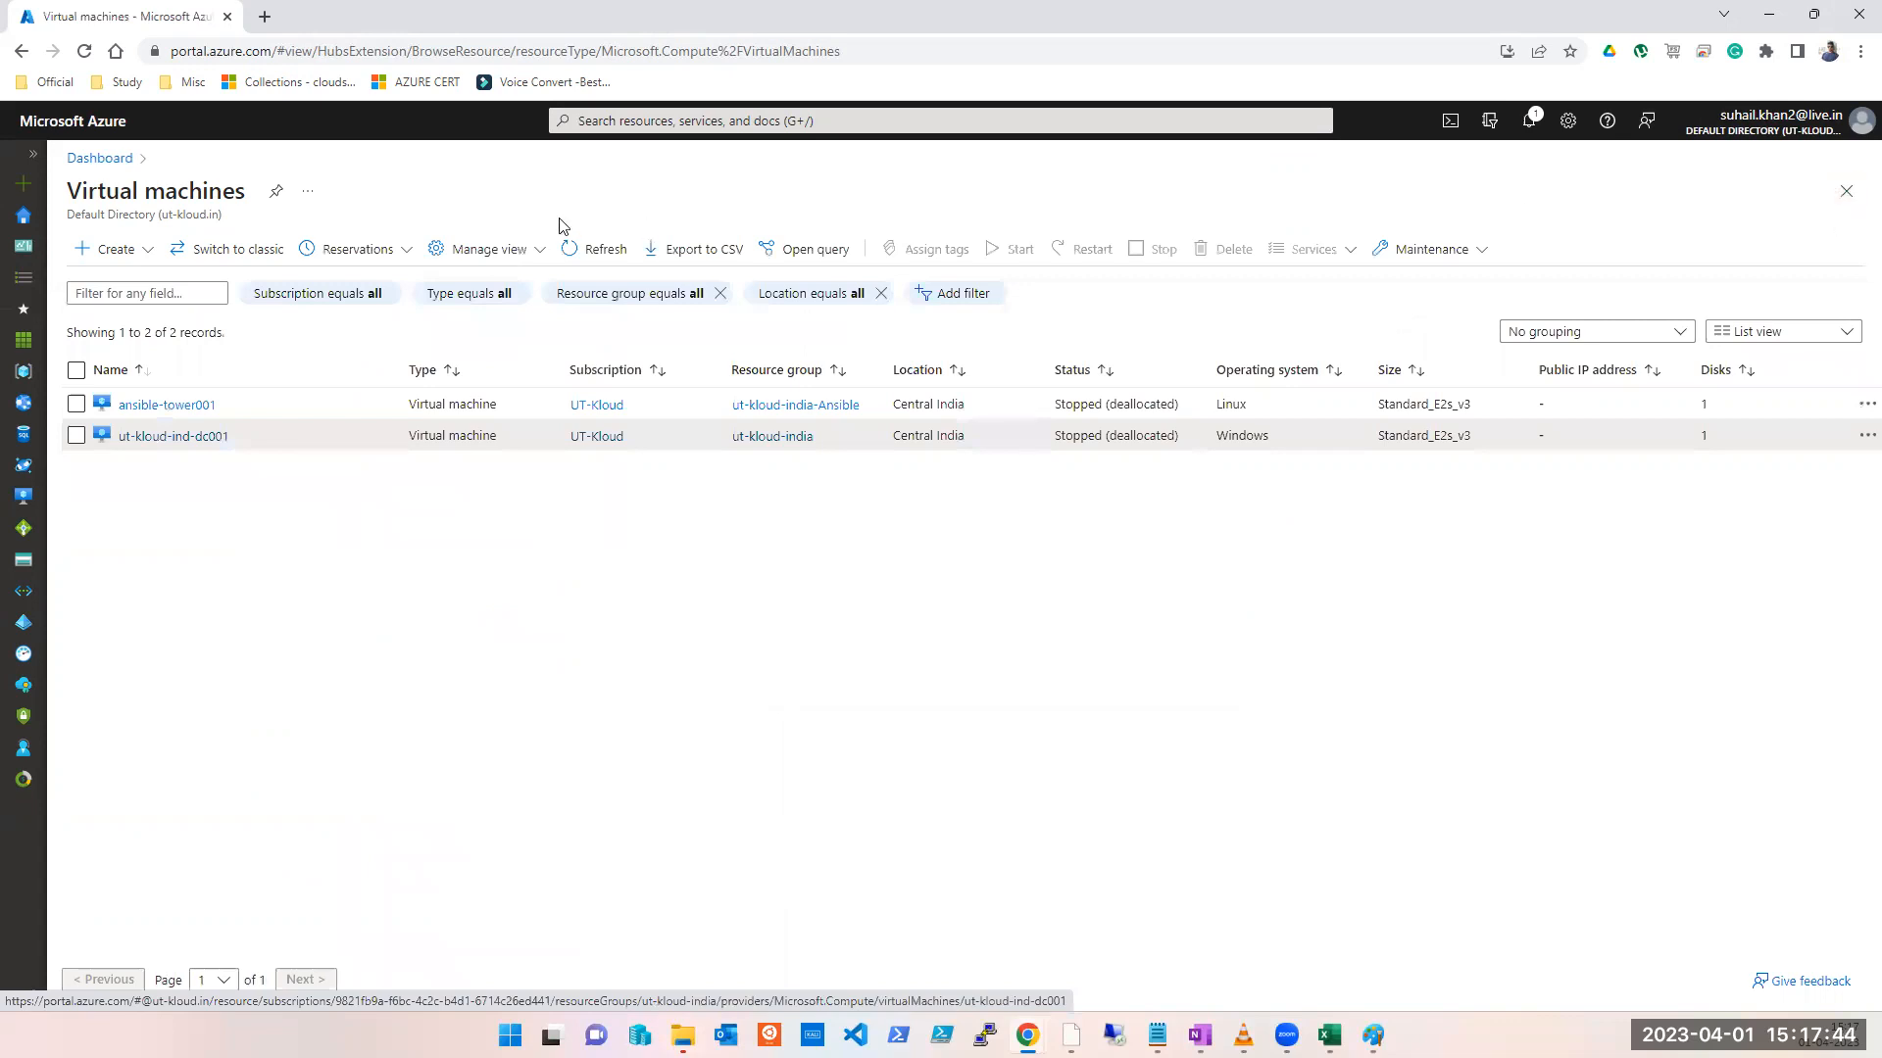
pyautogui.click(158, 261)
pyautogui.click(171, 297)
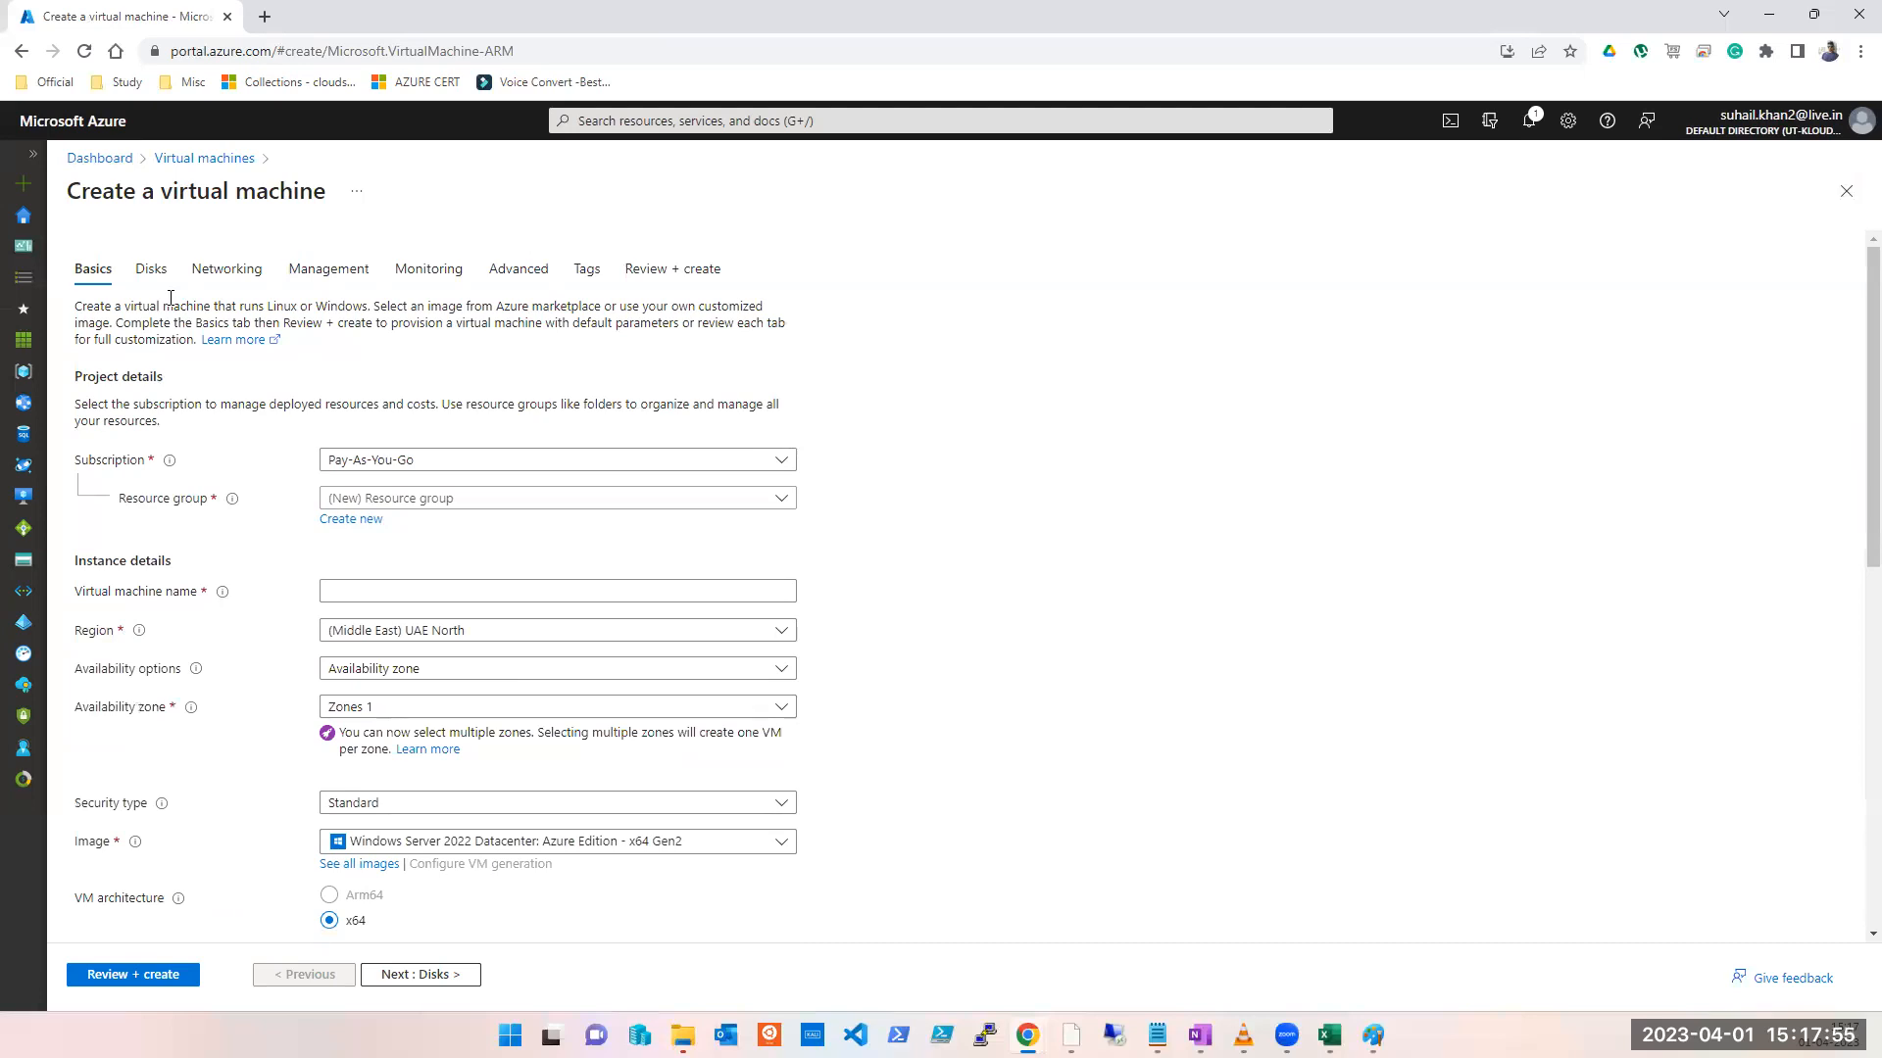
# Step: Pick the UT-Kloud subscription and vnet-peering-test2 resource group, and name the VM Test
pyautogui.click(574, 467)
pyautogui.click(414, 559)
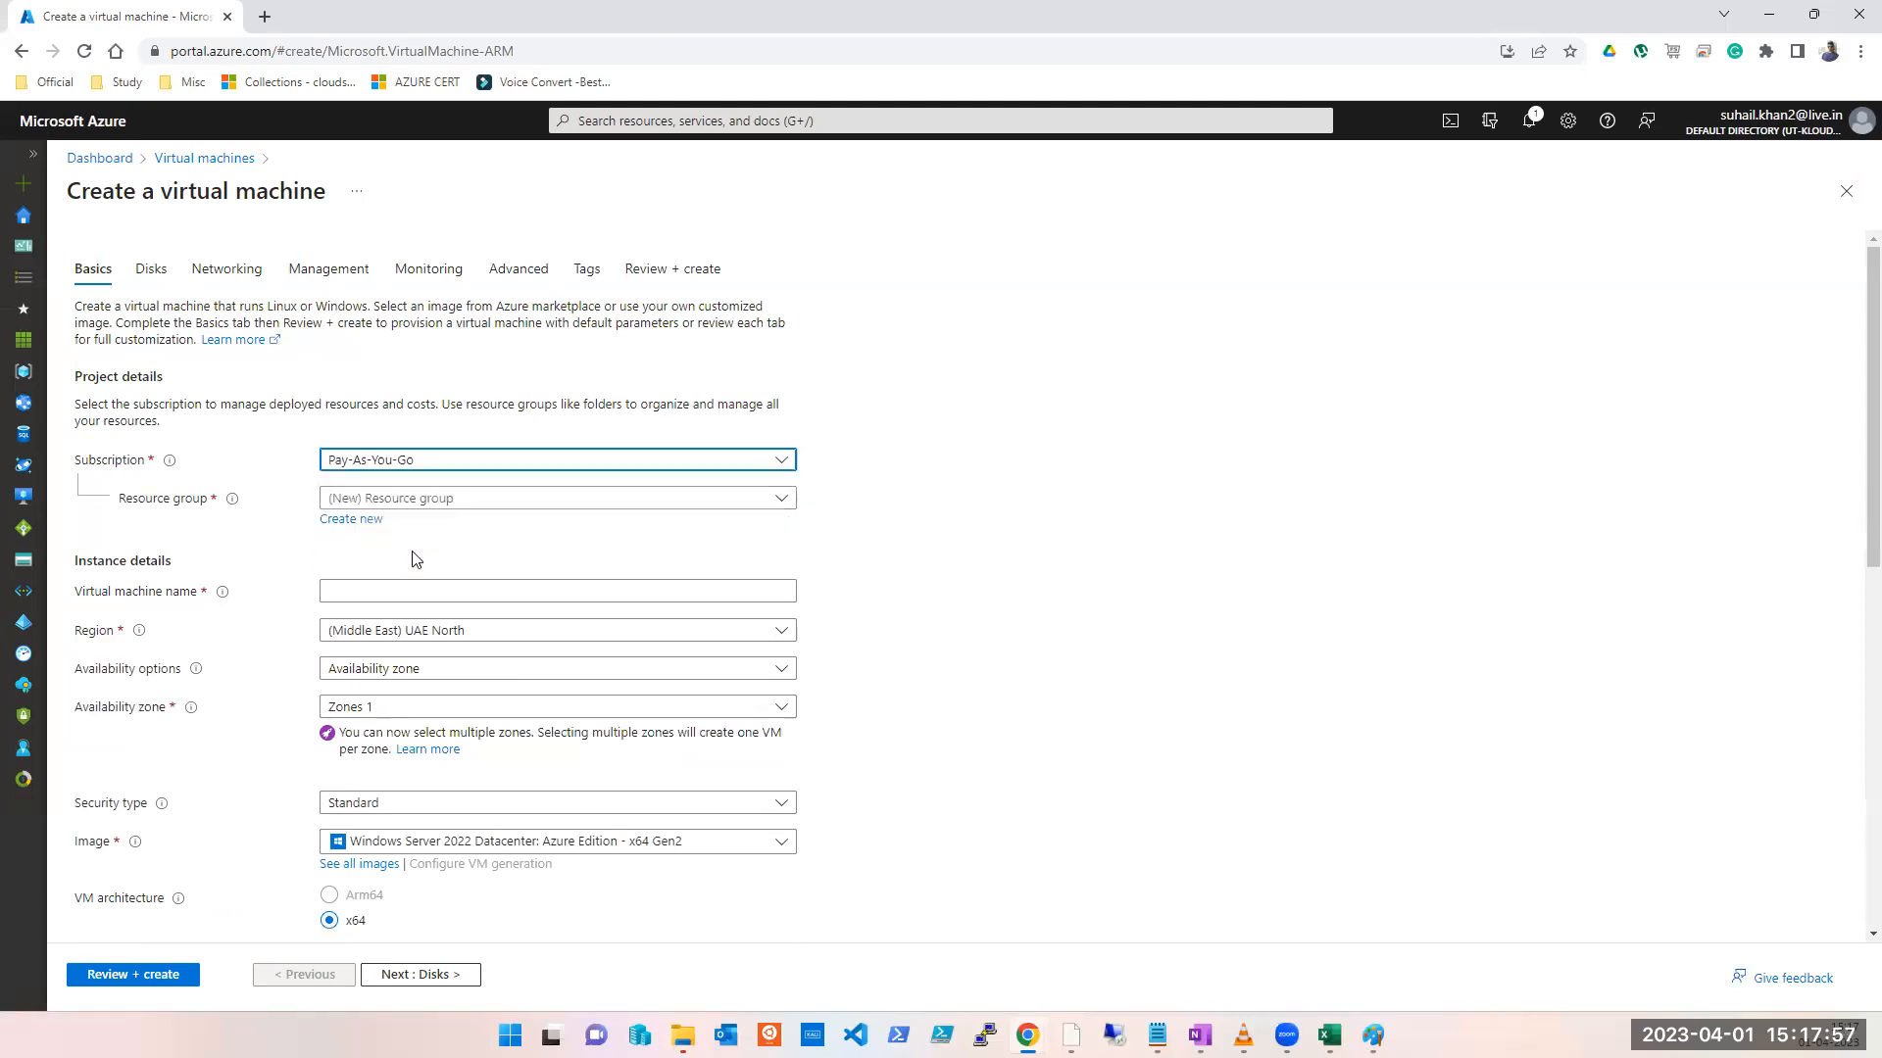
pyautogui.click(437, 505)
pyautogui.scroll(-3, 525, 698)
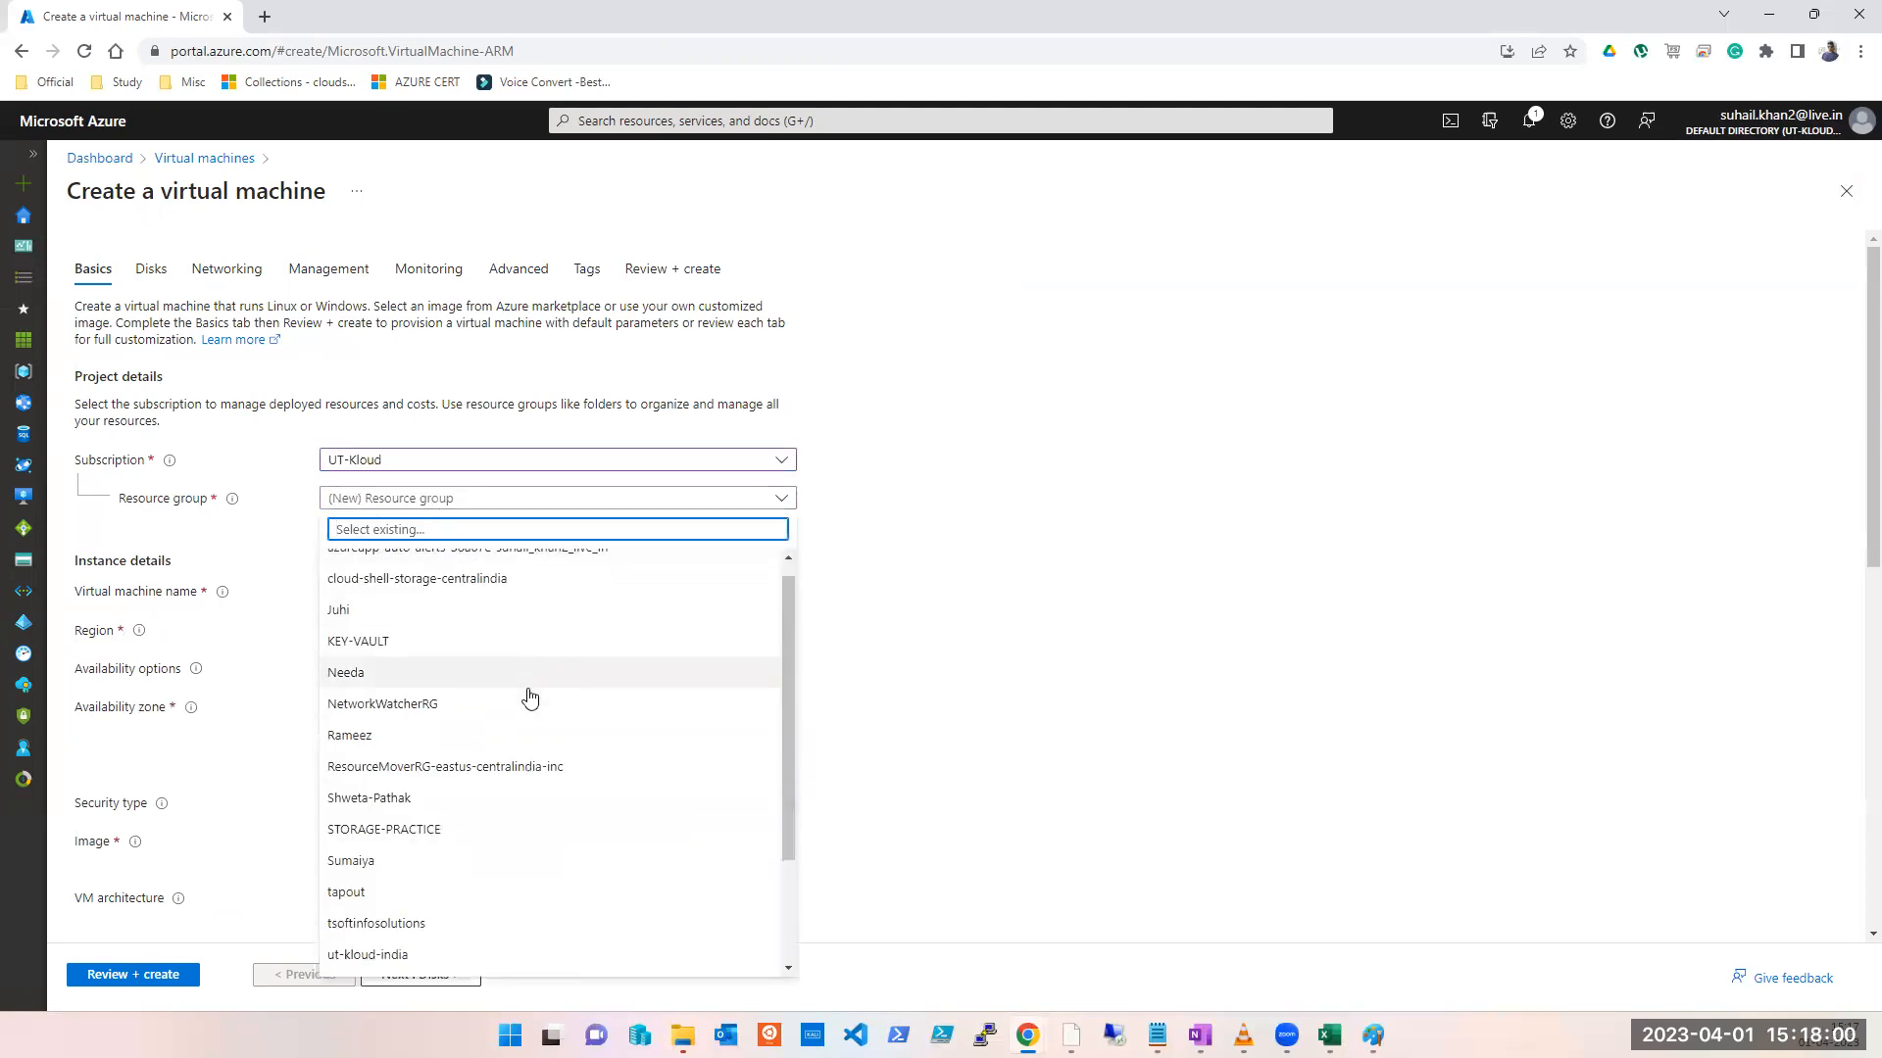
pyautogui.click(449, 962)
pyautogui.click(415, 592)
pyautogui.write('Test')
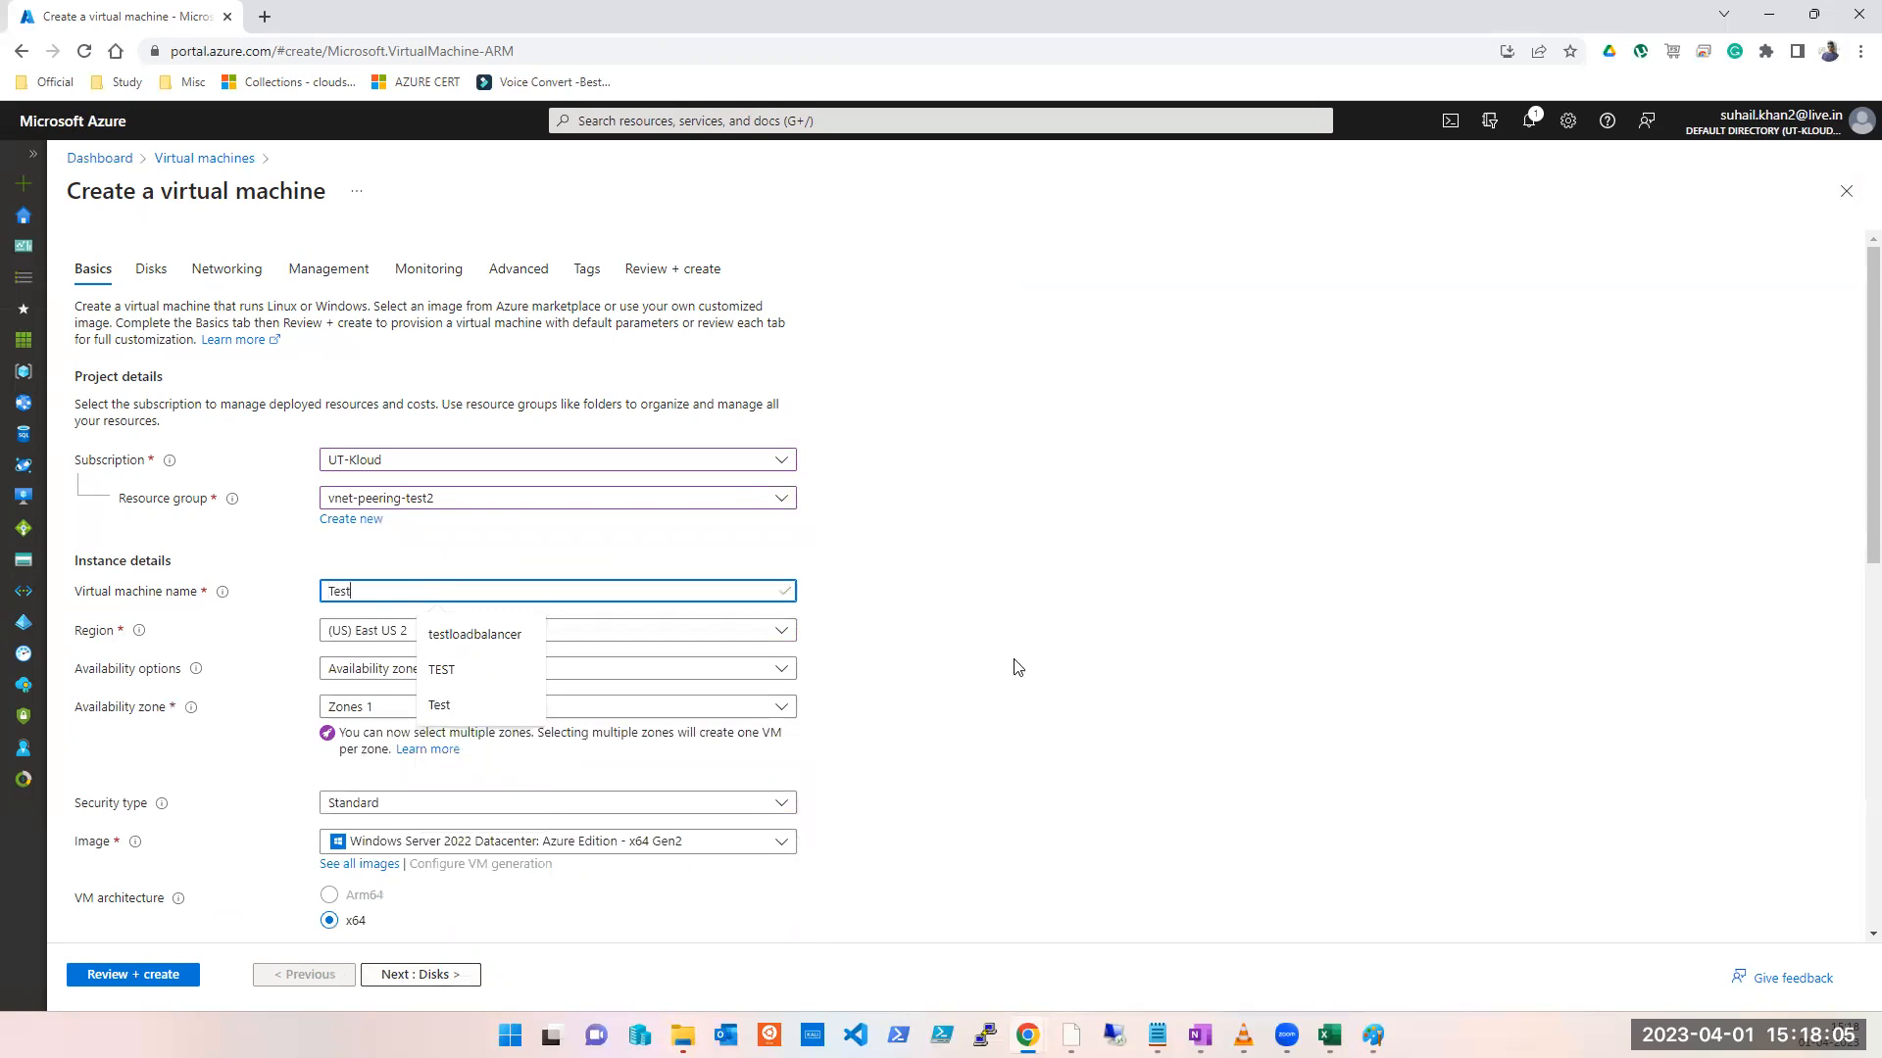
pyautogui.click(1202, 670)
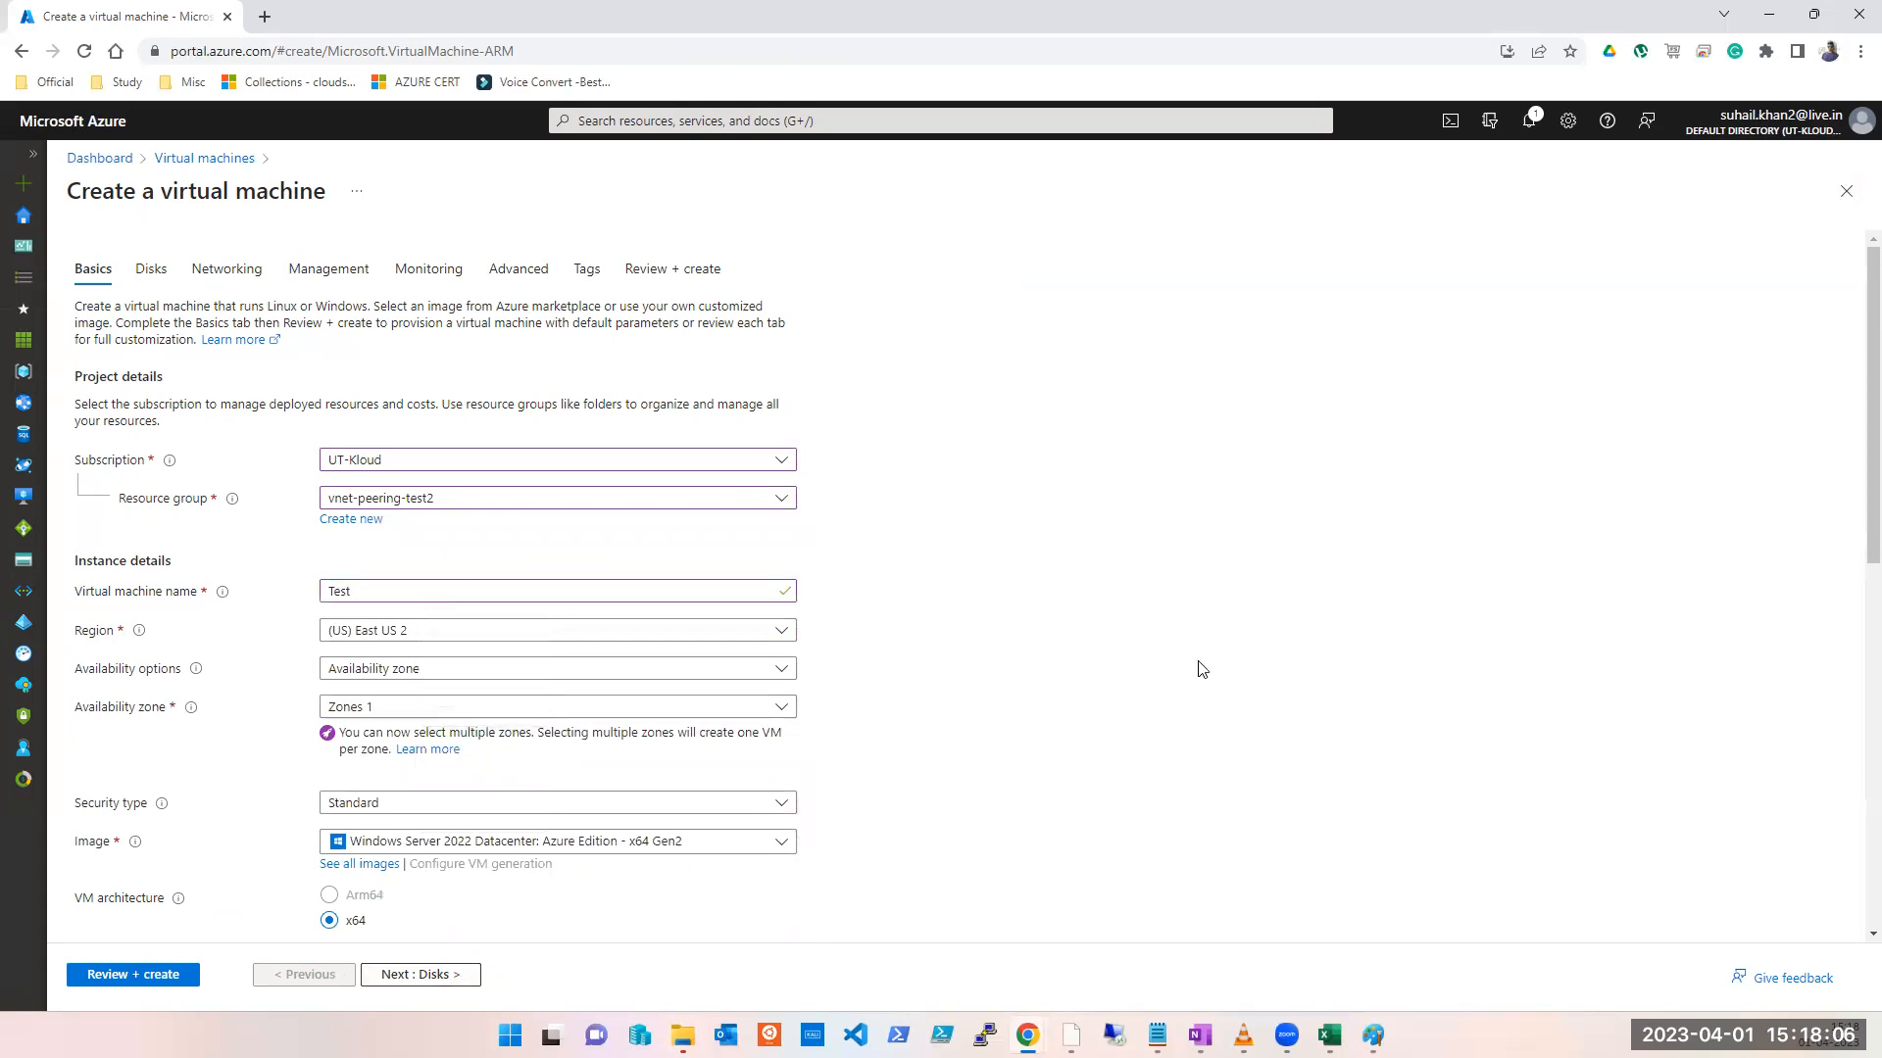
# Step: Set region (US) East US with no infrastructure redundancy required, then continue to Disks
pyautogui.click(397, 635)
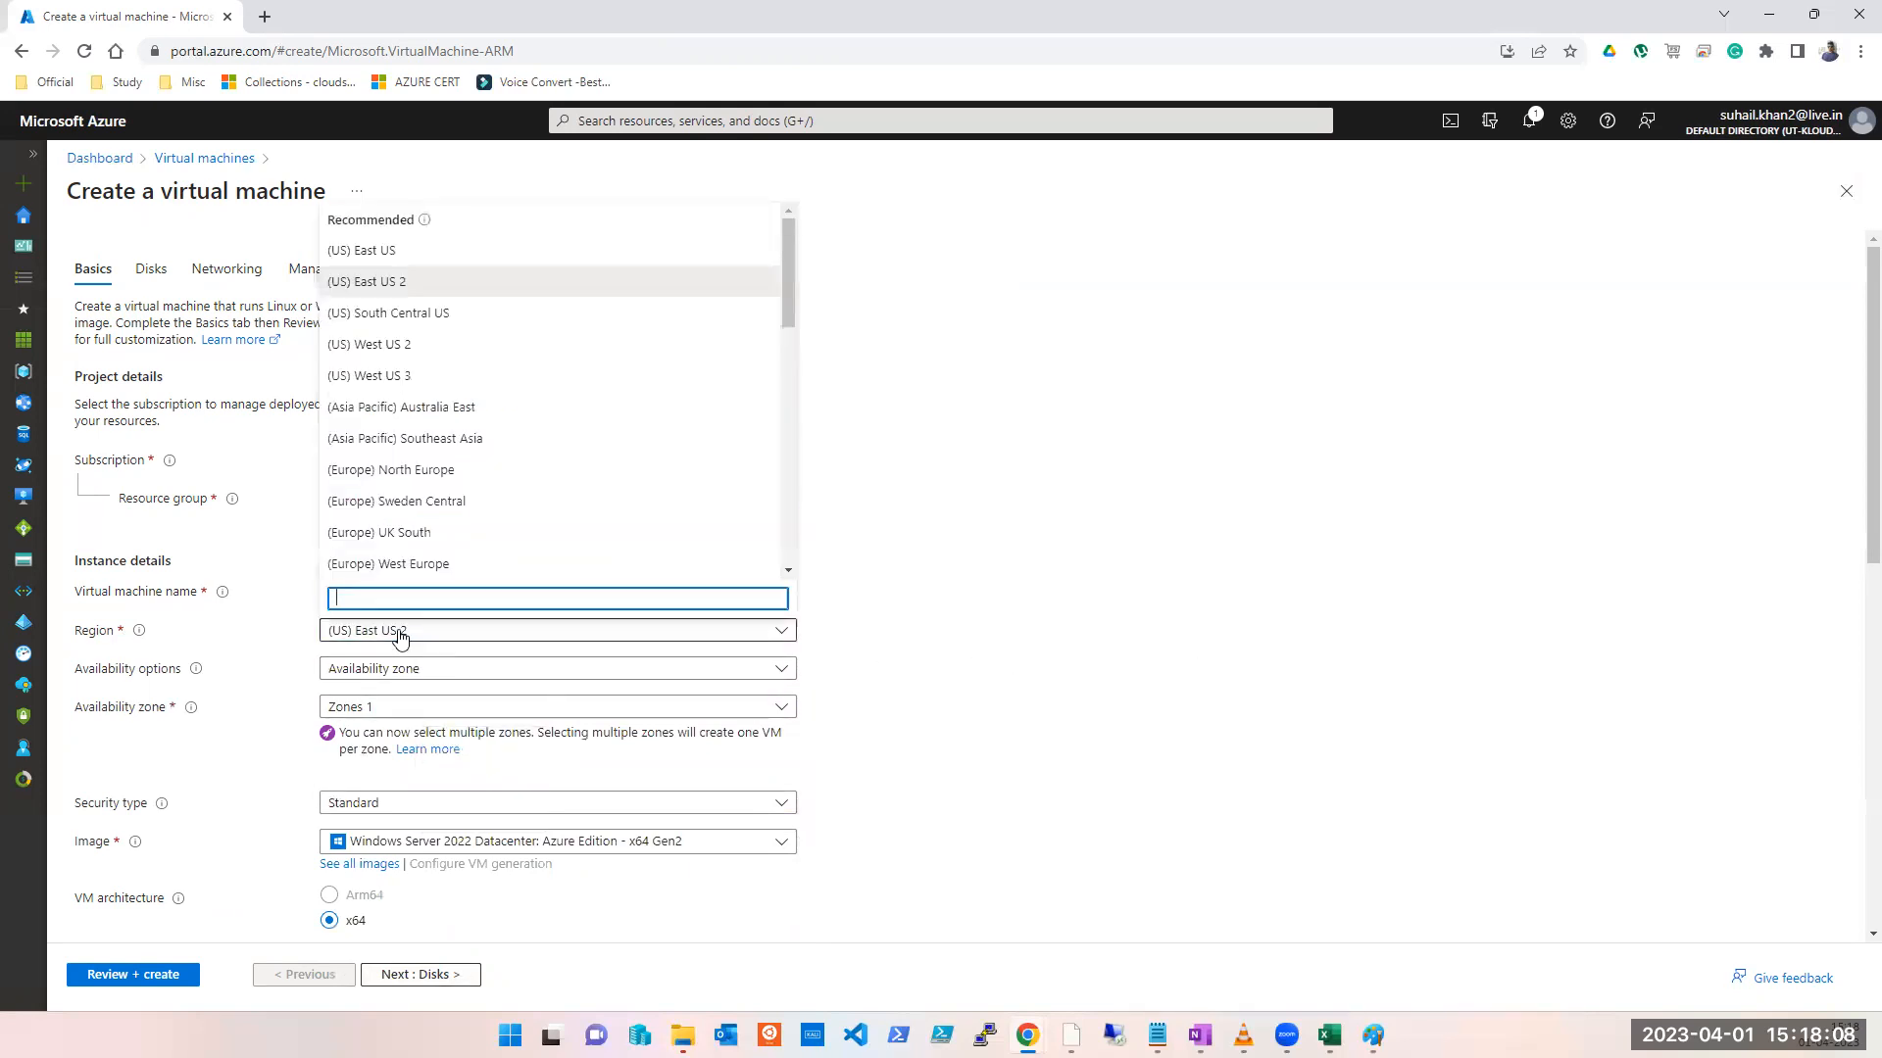
pyautogui.click(400, 251)
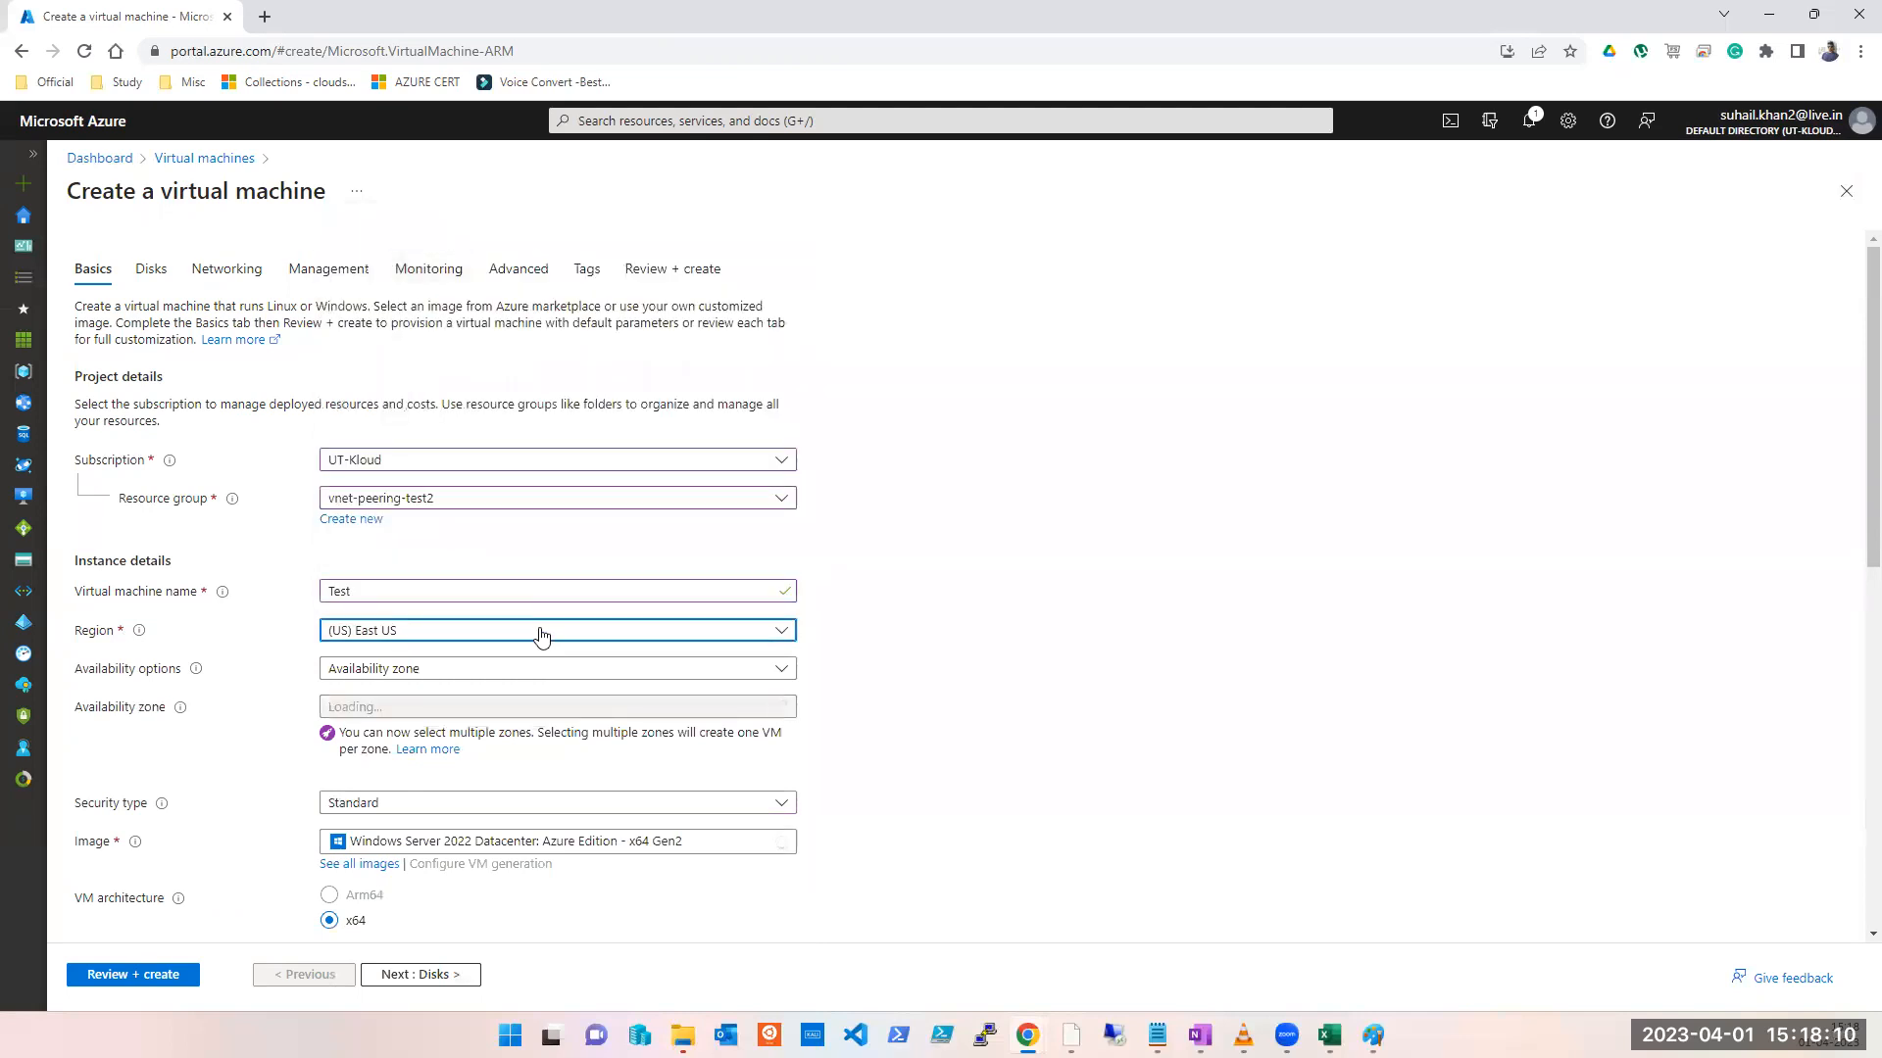
pyautogui.click(437, 675)
pyautogui.click(429, 710)
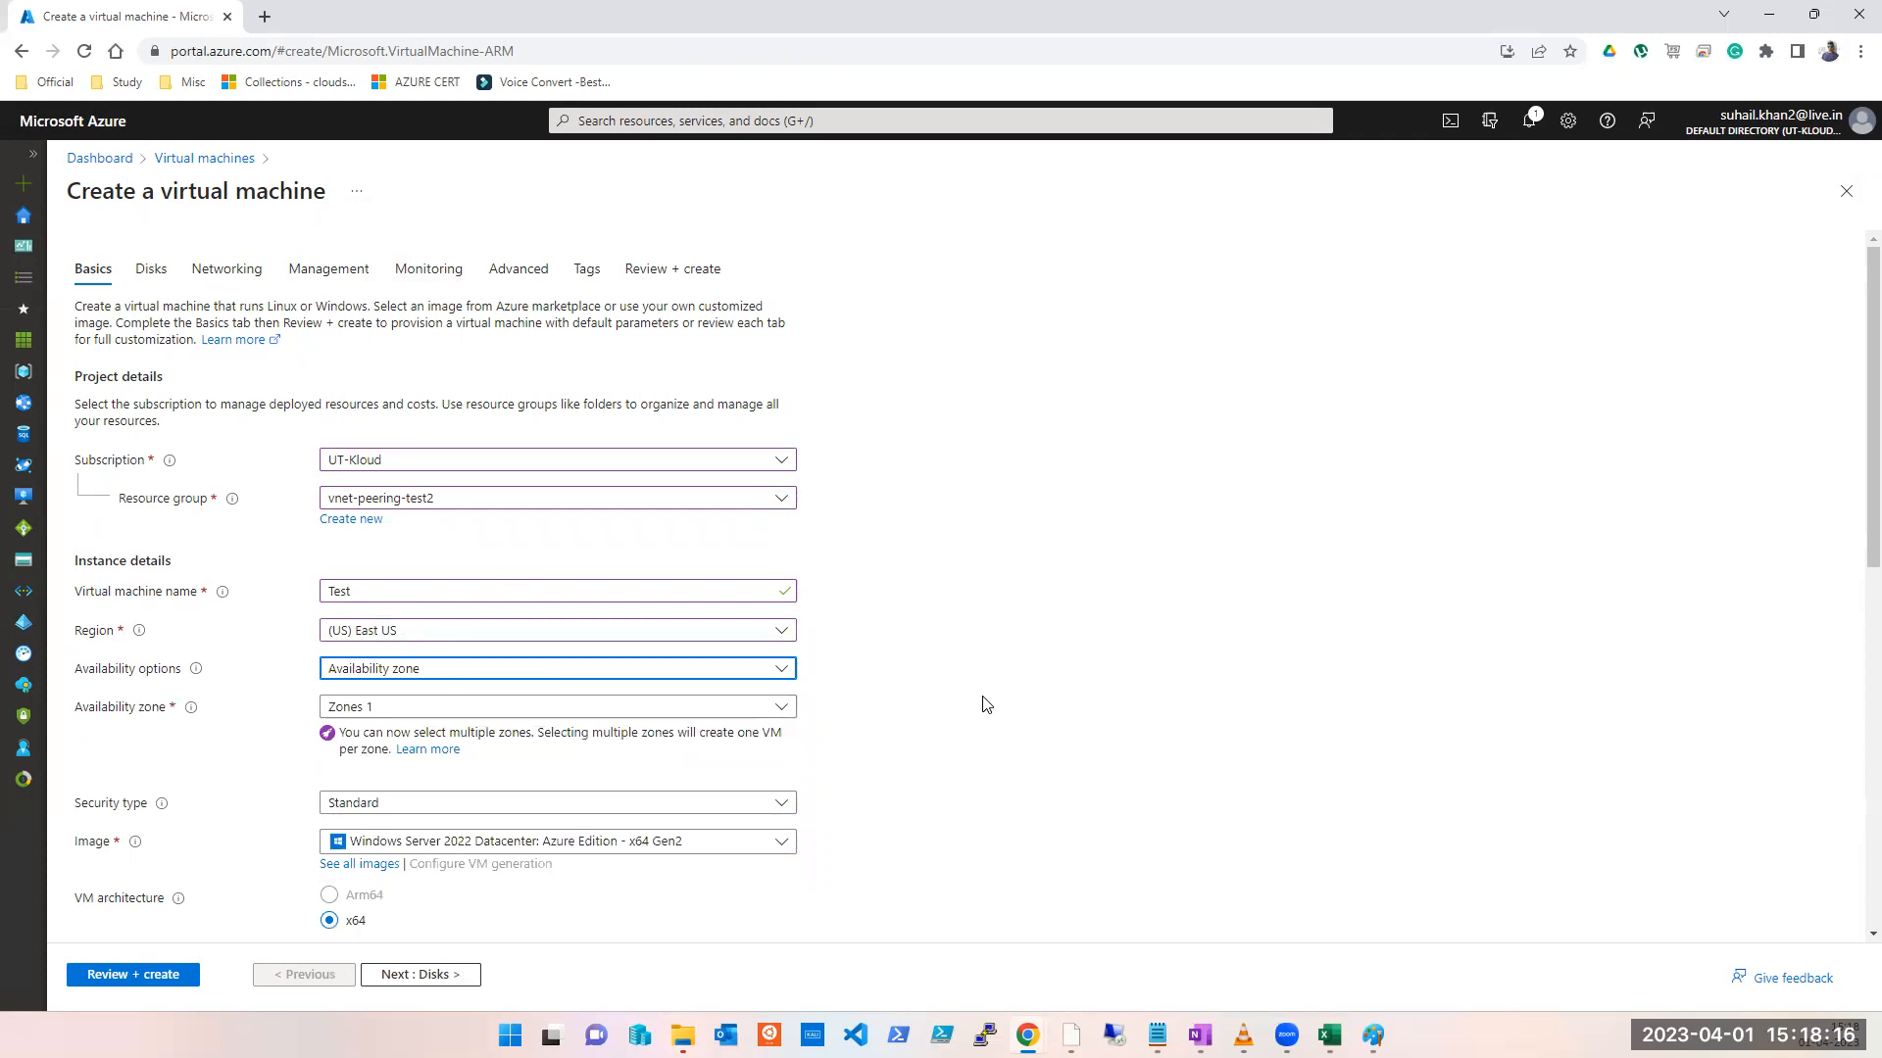
pyautogui.click(492, 670)
pyautogui.click(474, 698)
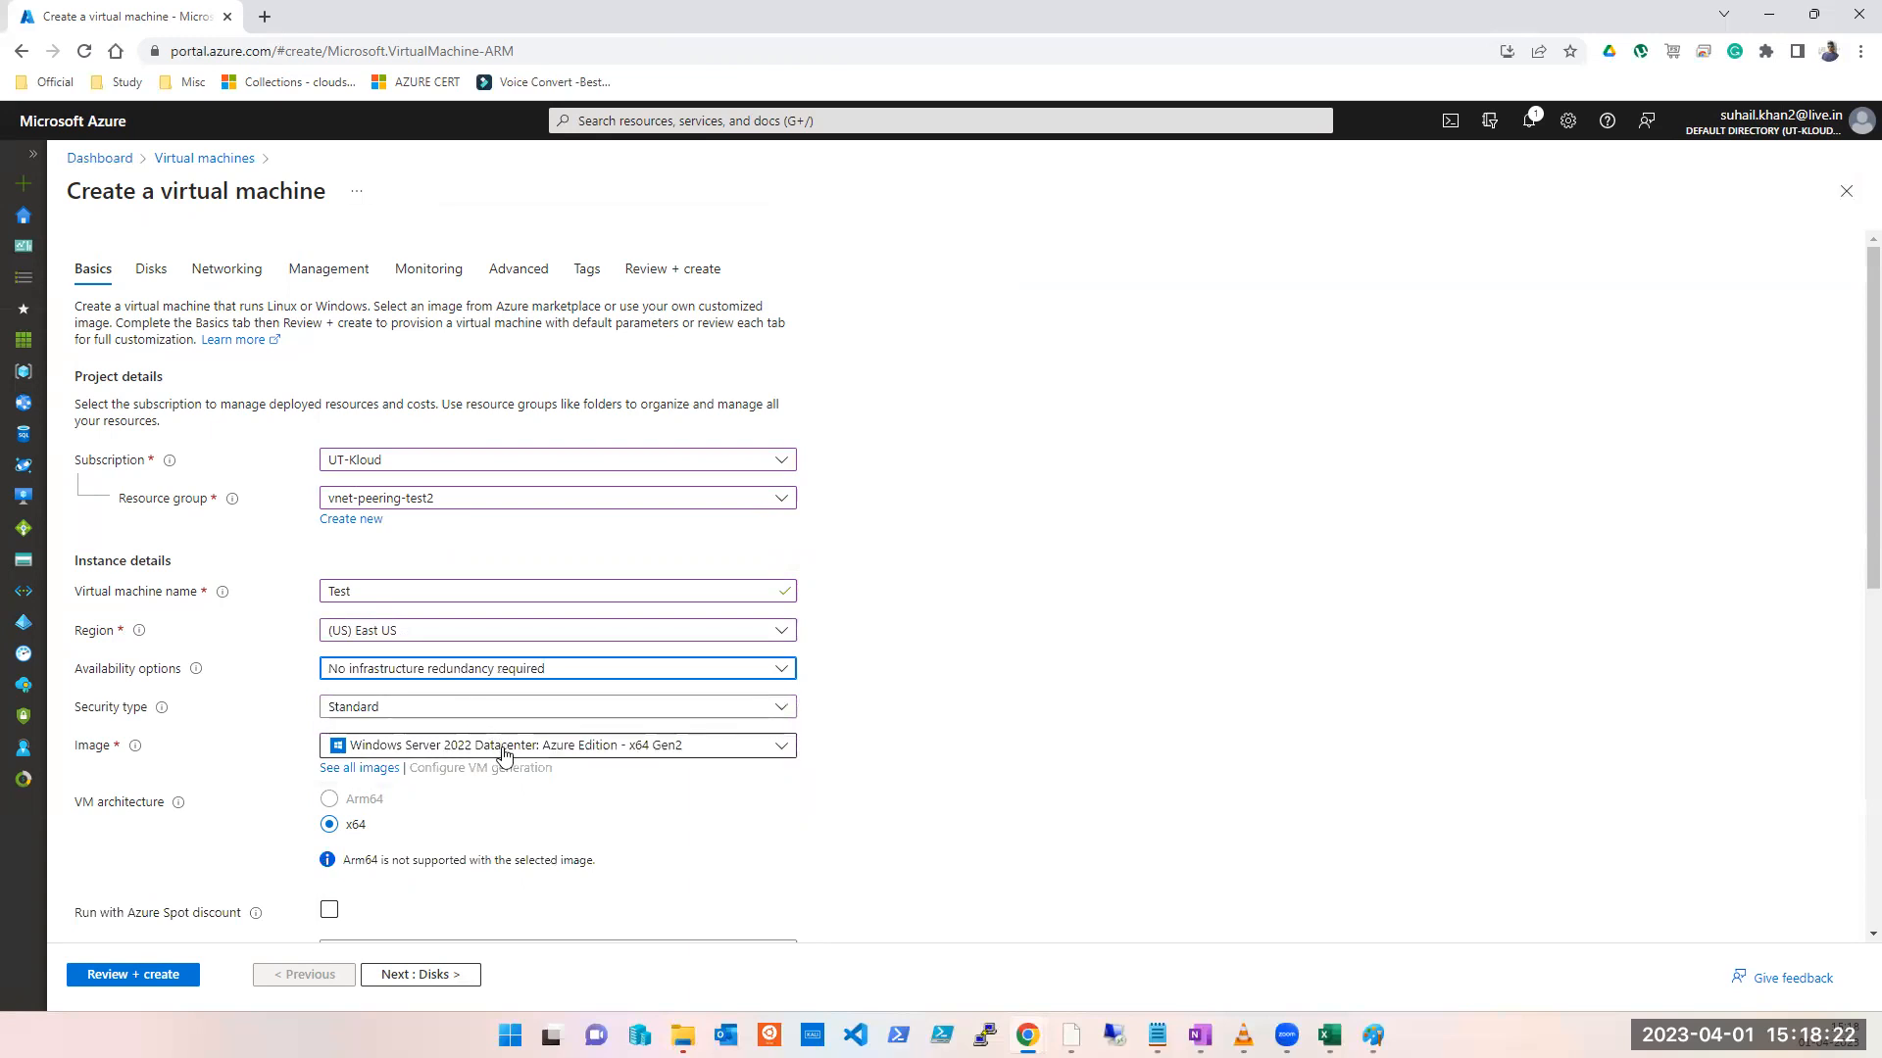
pyautogui.click(424, 977)
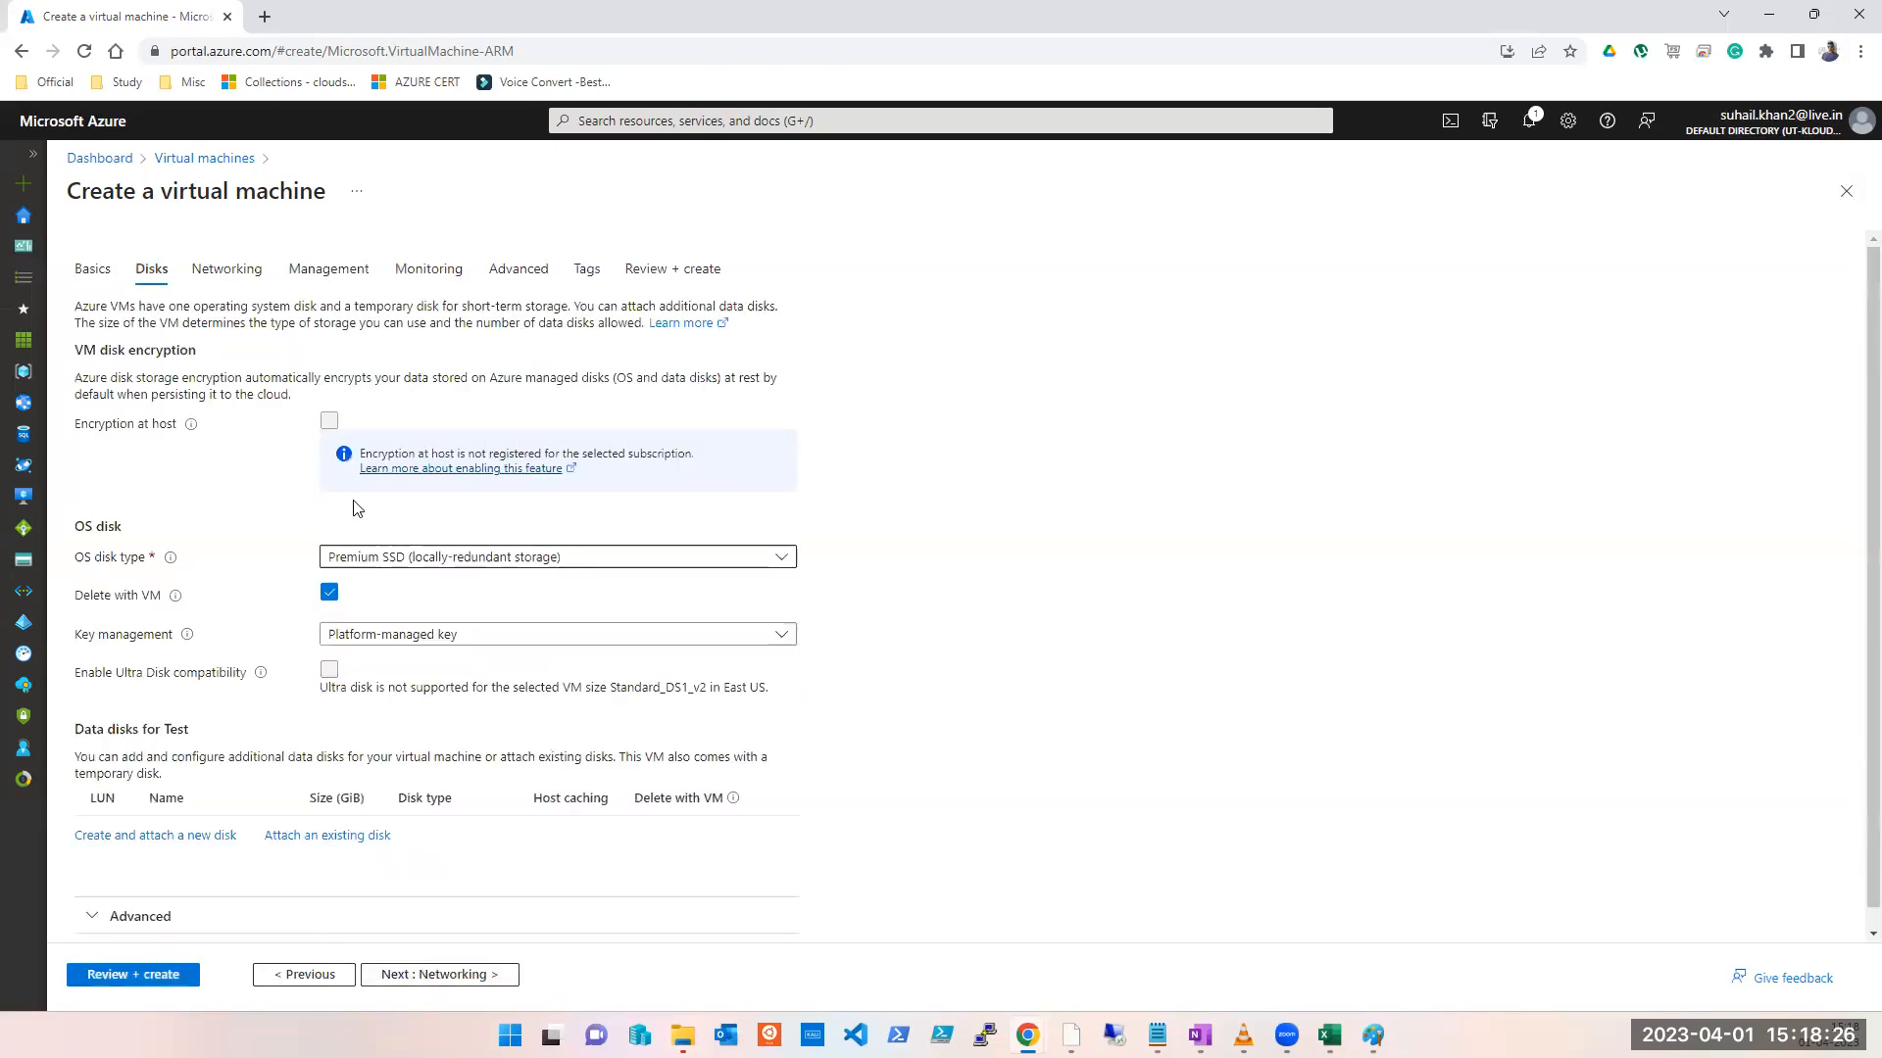
# Step: Check the virtual network choices on the VM's Networking tab
pyautogui.click(237, 270)
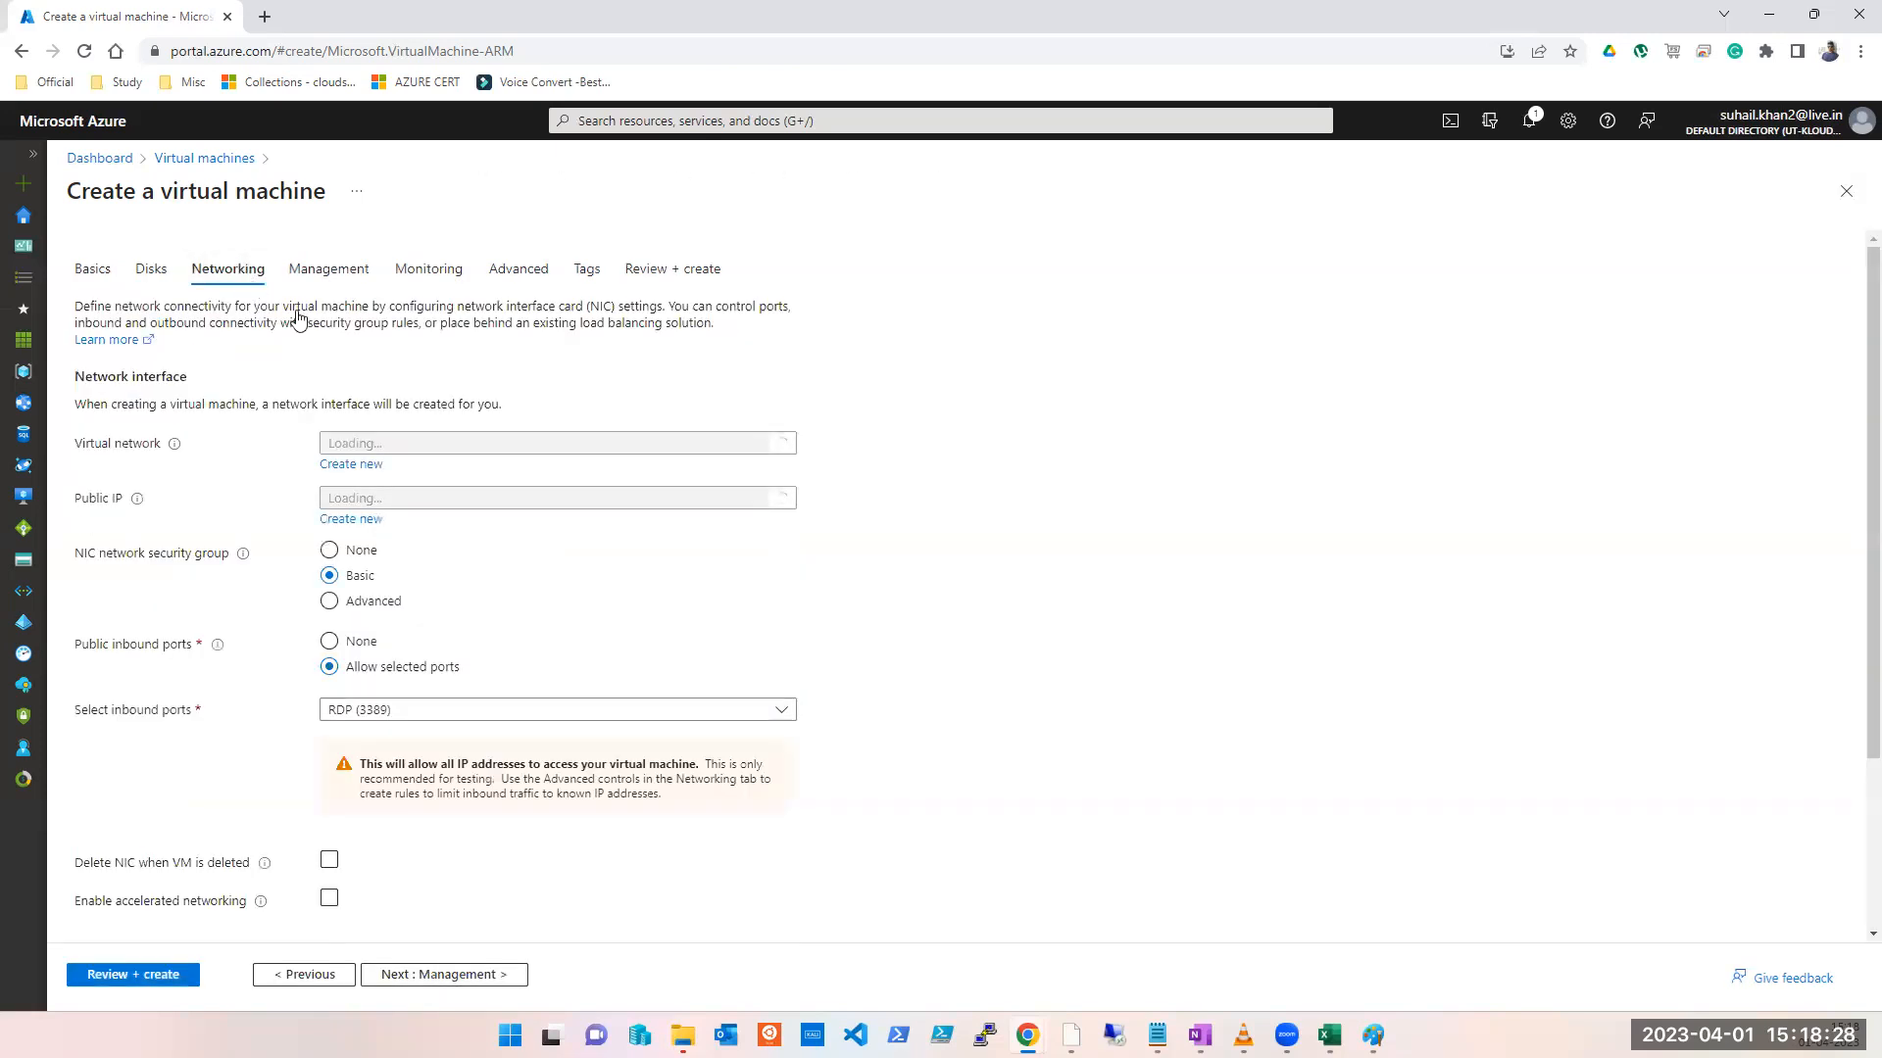
pyautogui.click(573, 449)
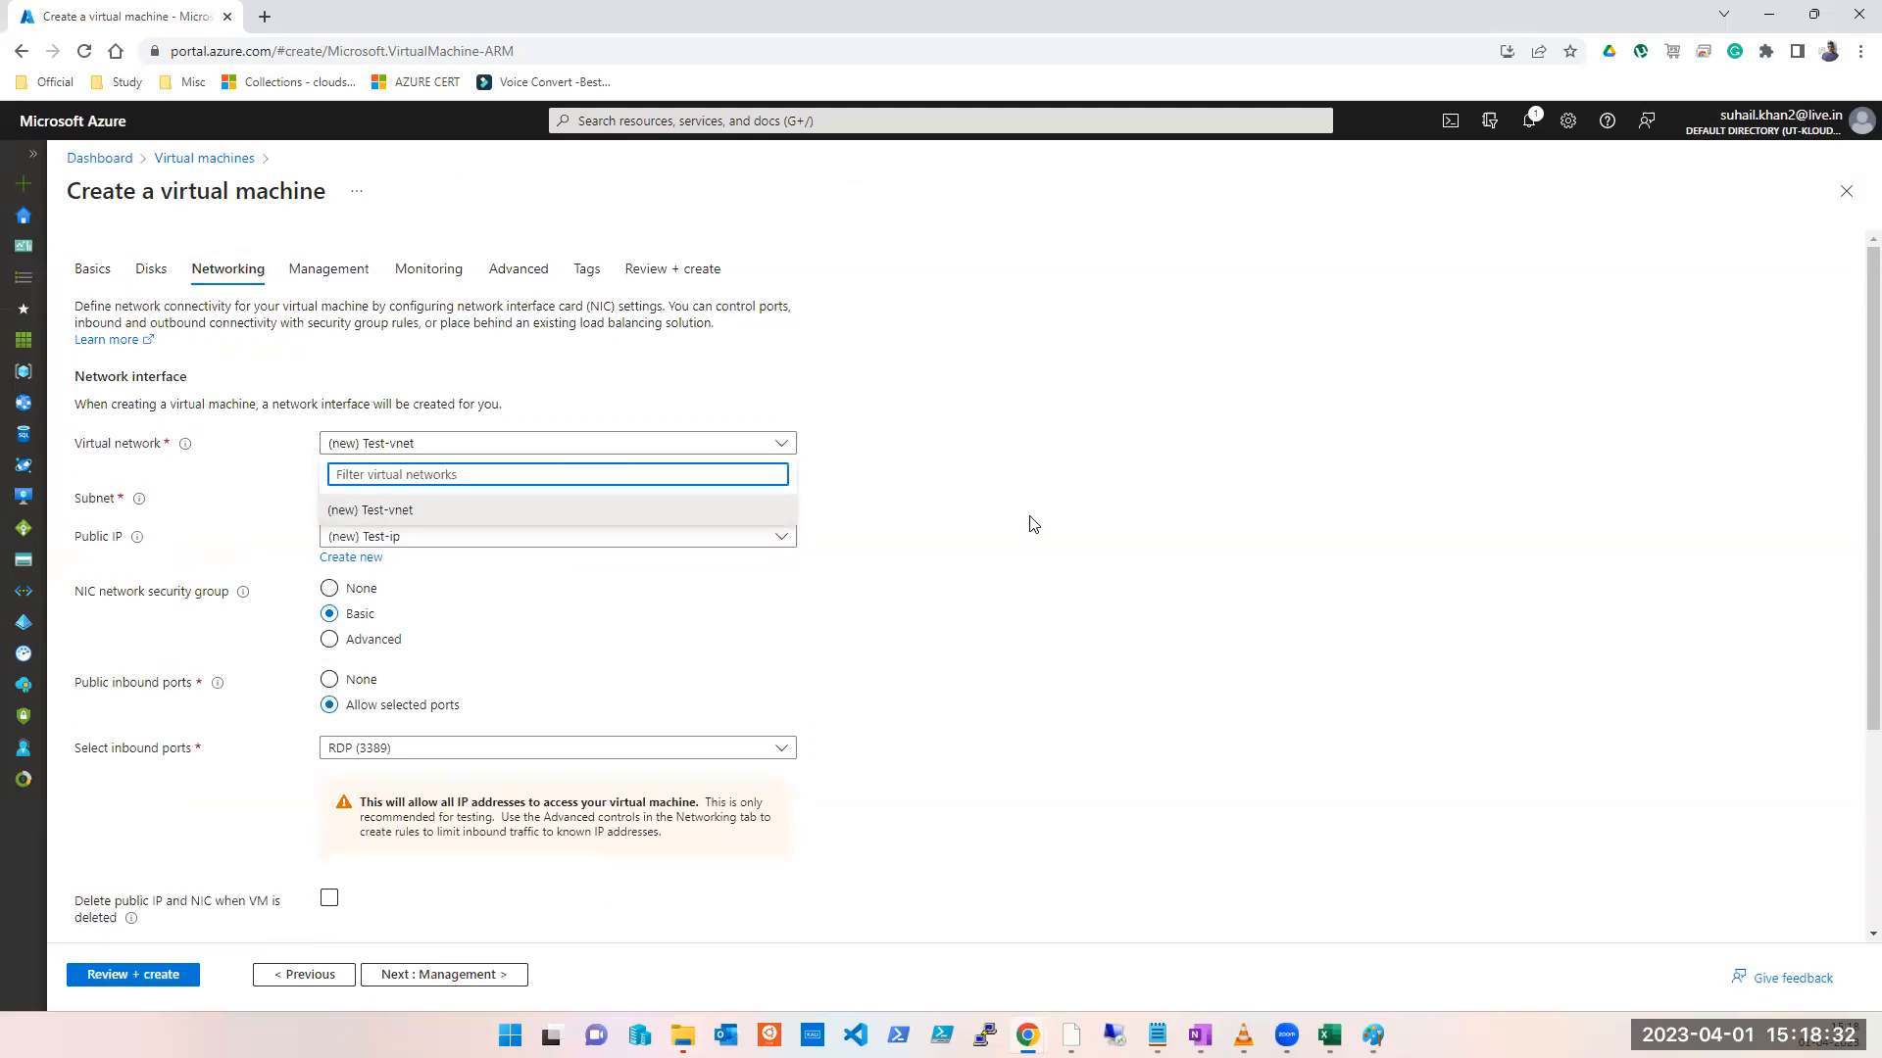
pyautogui.click(1029, 524)
pyautogui.click(572, 449)
pyautogui.click(971, 42)
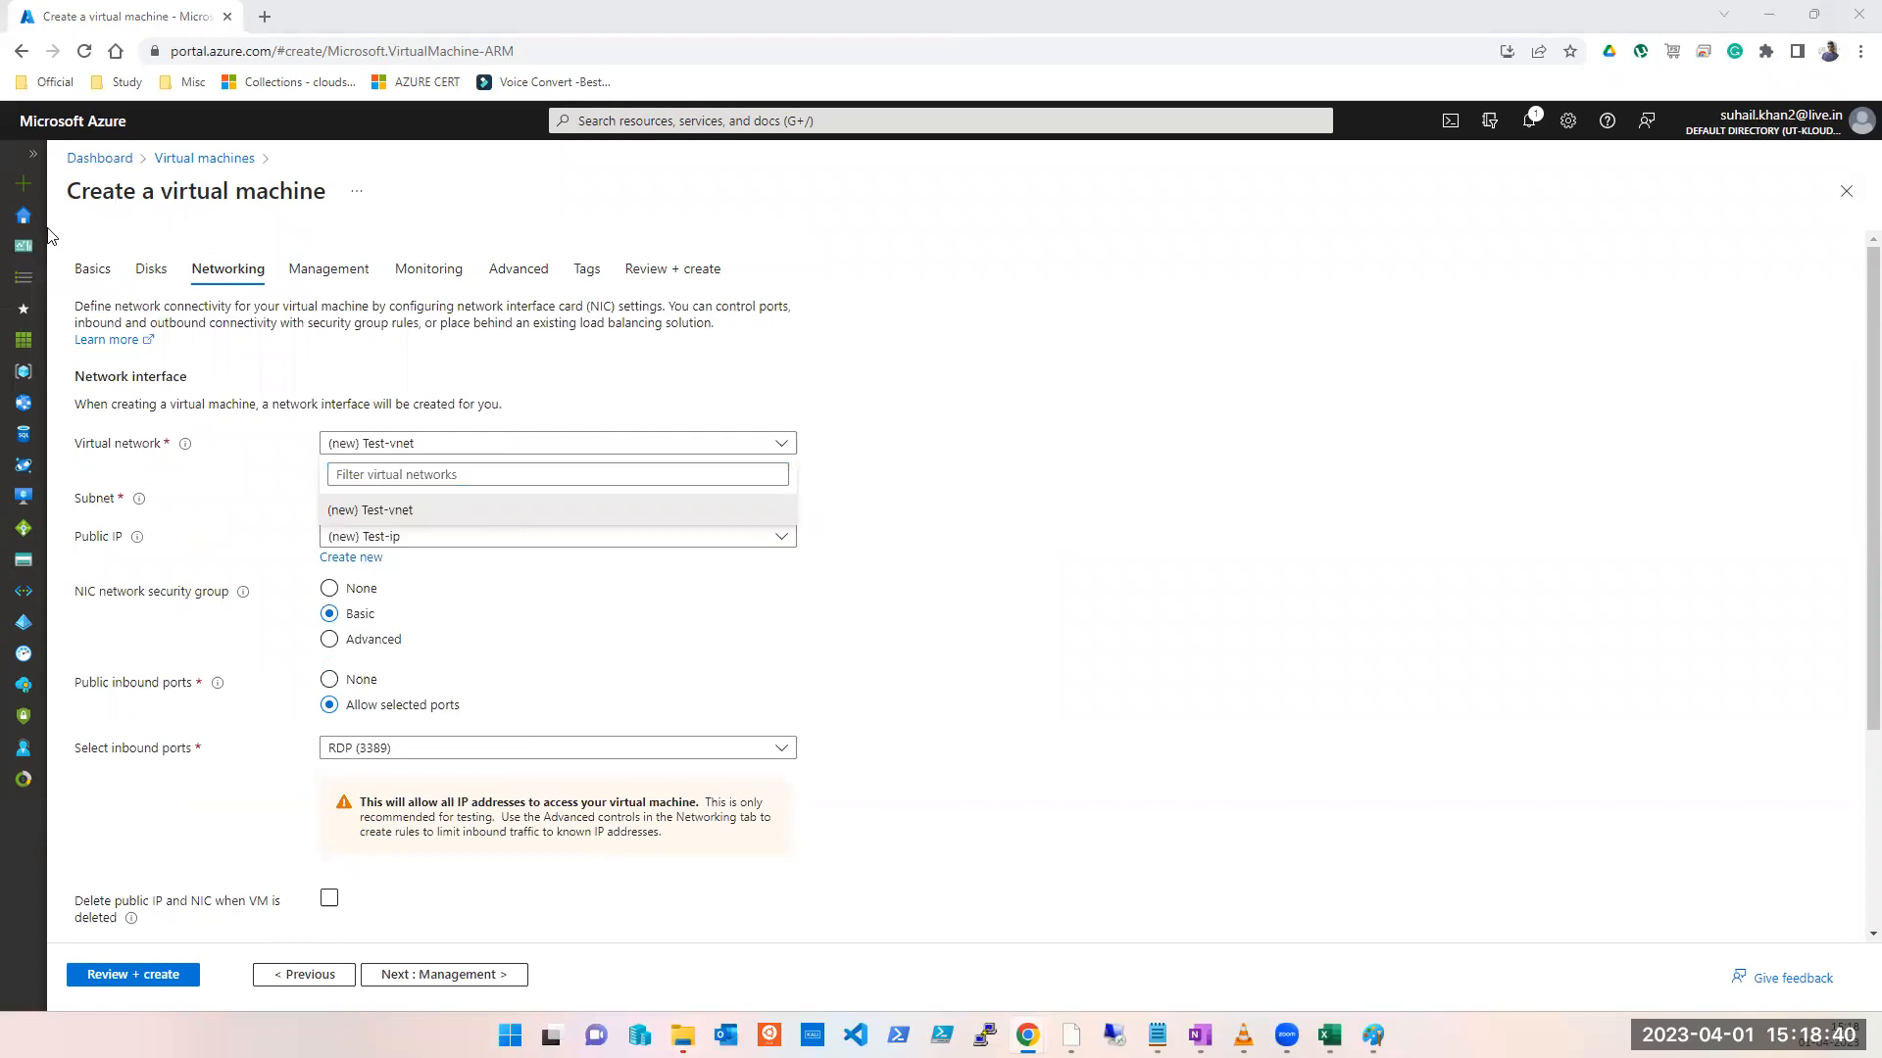
# Step: Jump to Virtual networks from the portal search, discarding the unsaved VM edits
pyautogui.click(639, 119)
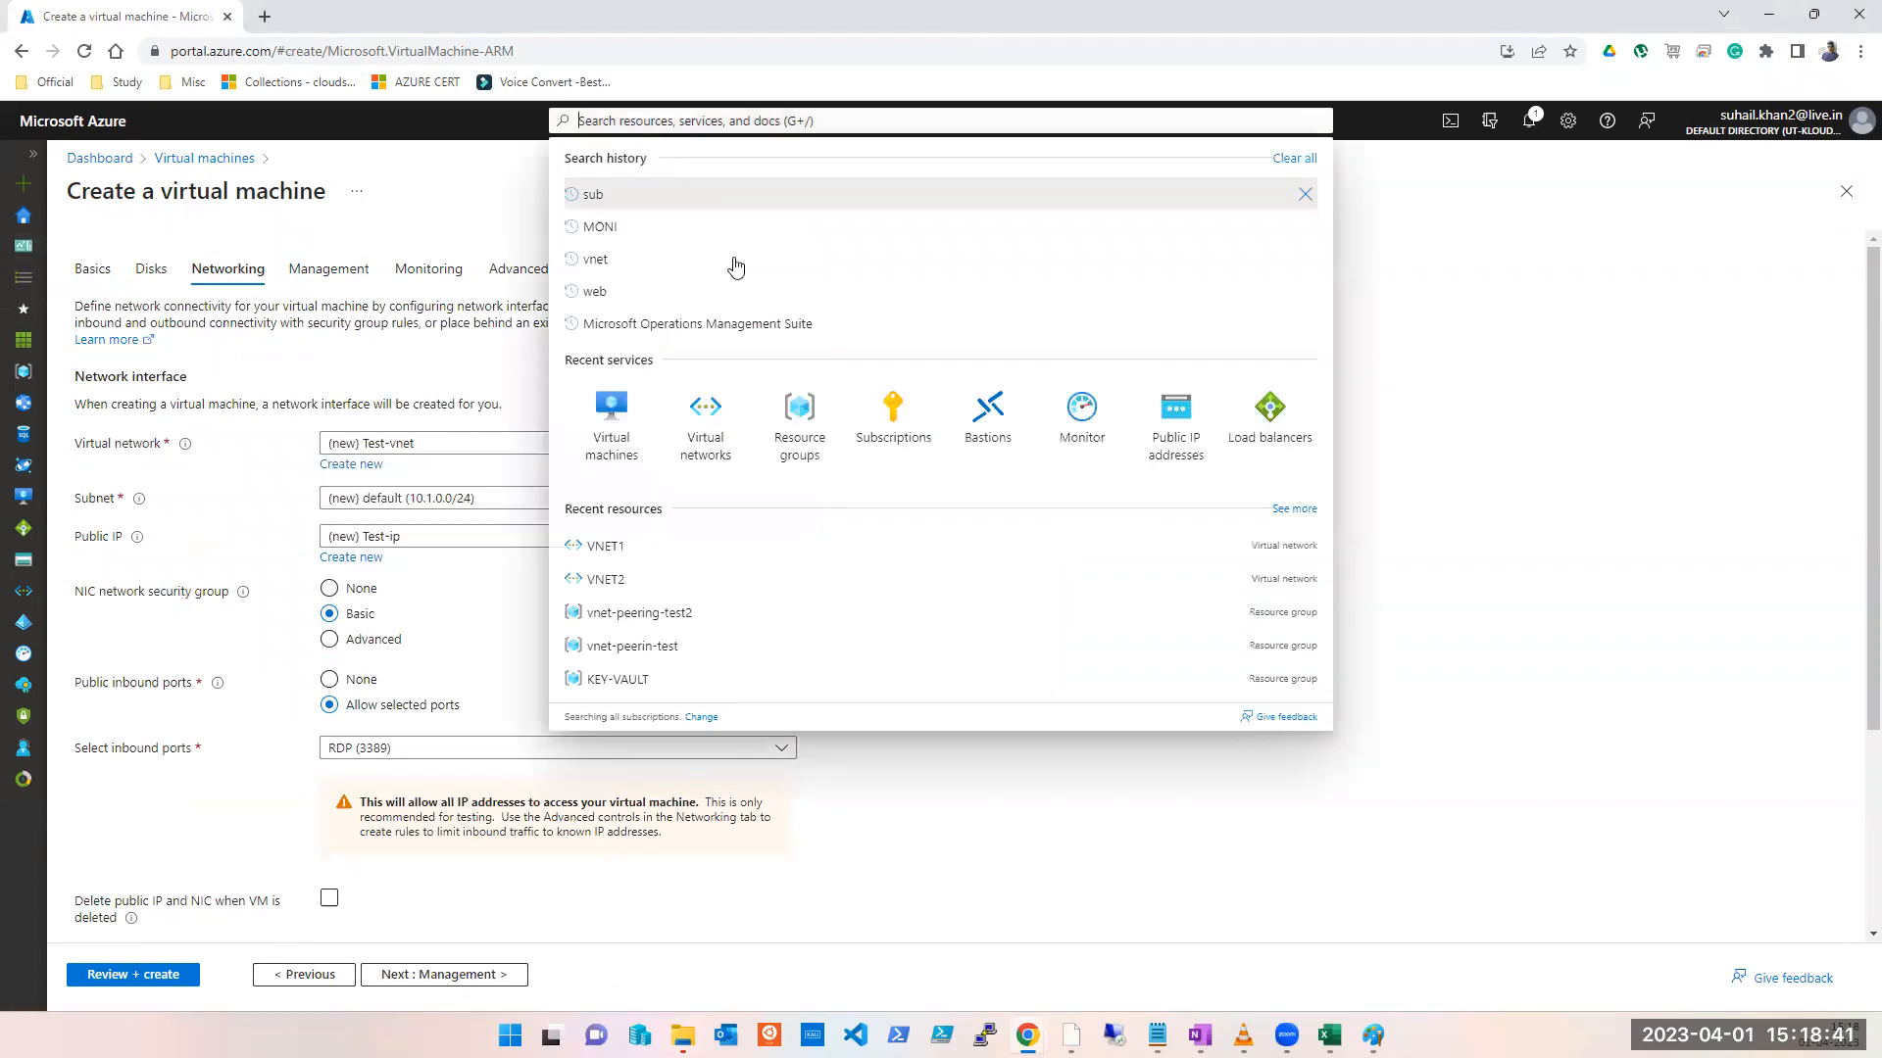
pyautogui.click(713, 427)
pyautogui.click(1026, 167)
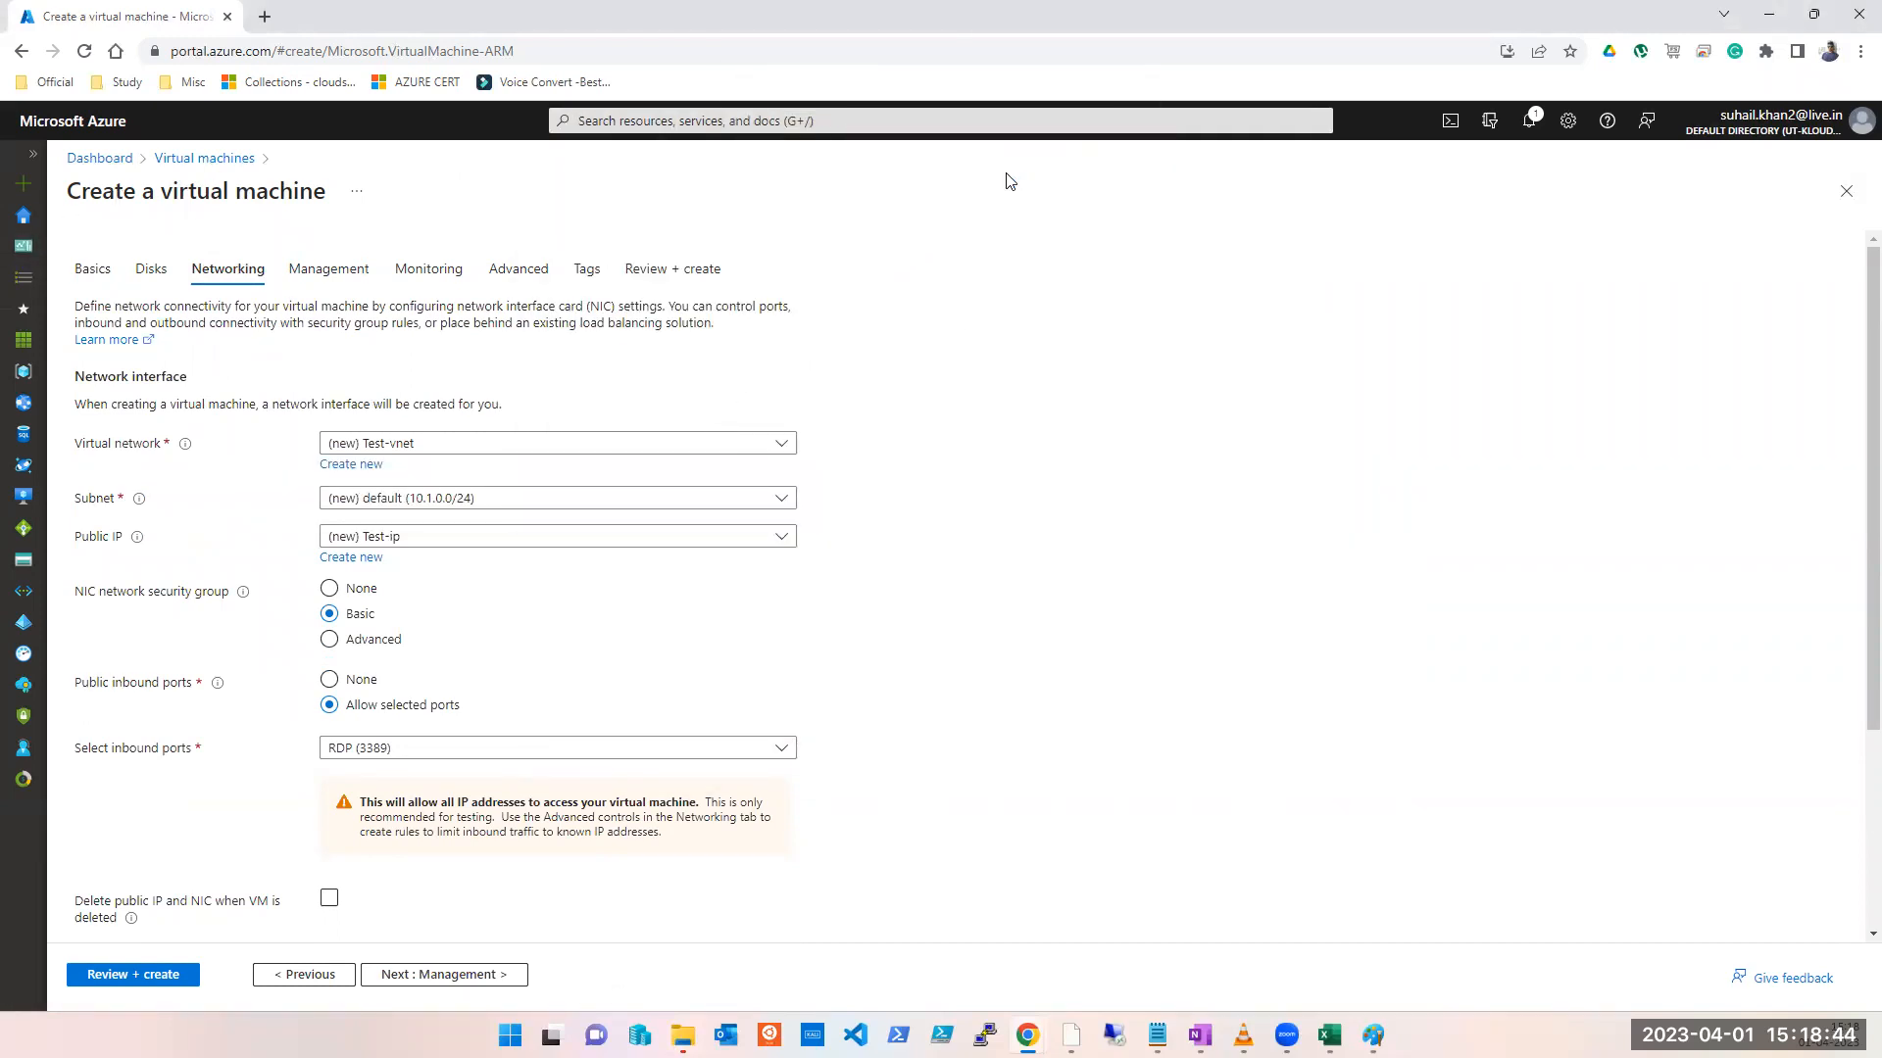
pyautogui.click(504, 495)
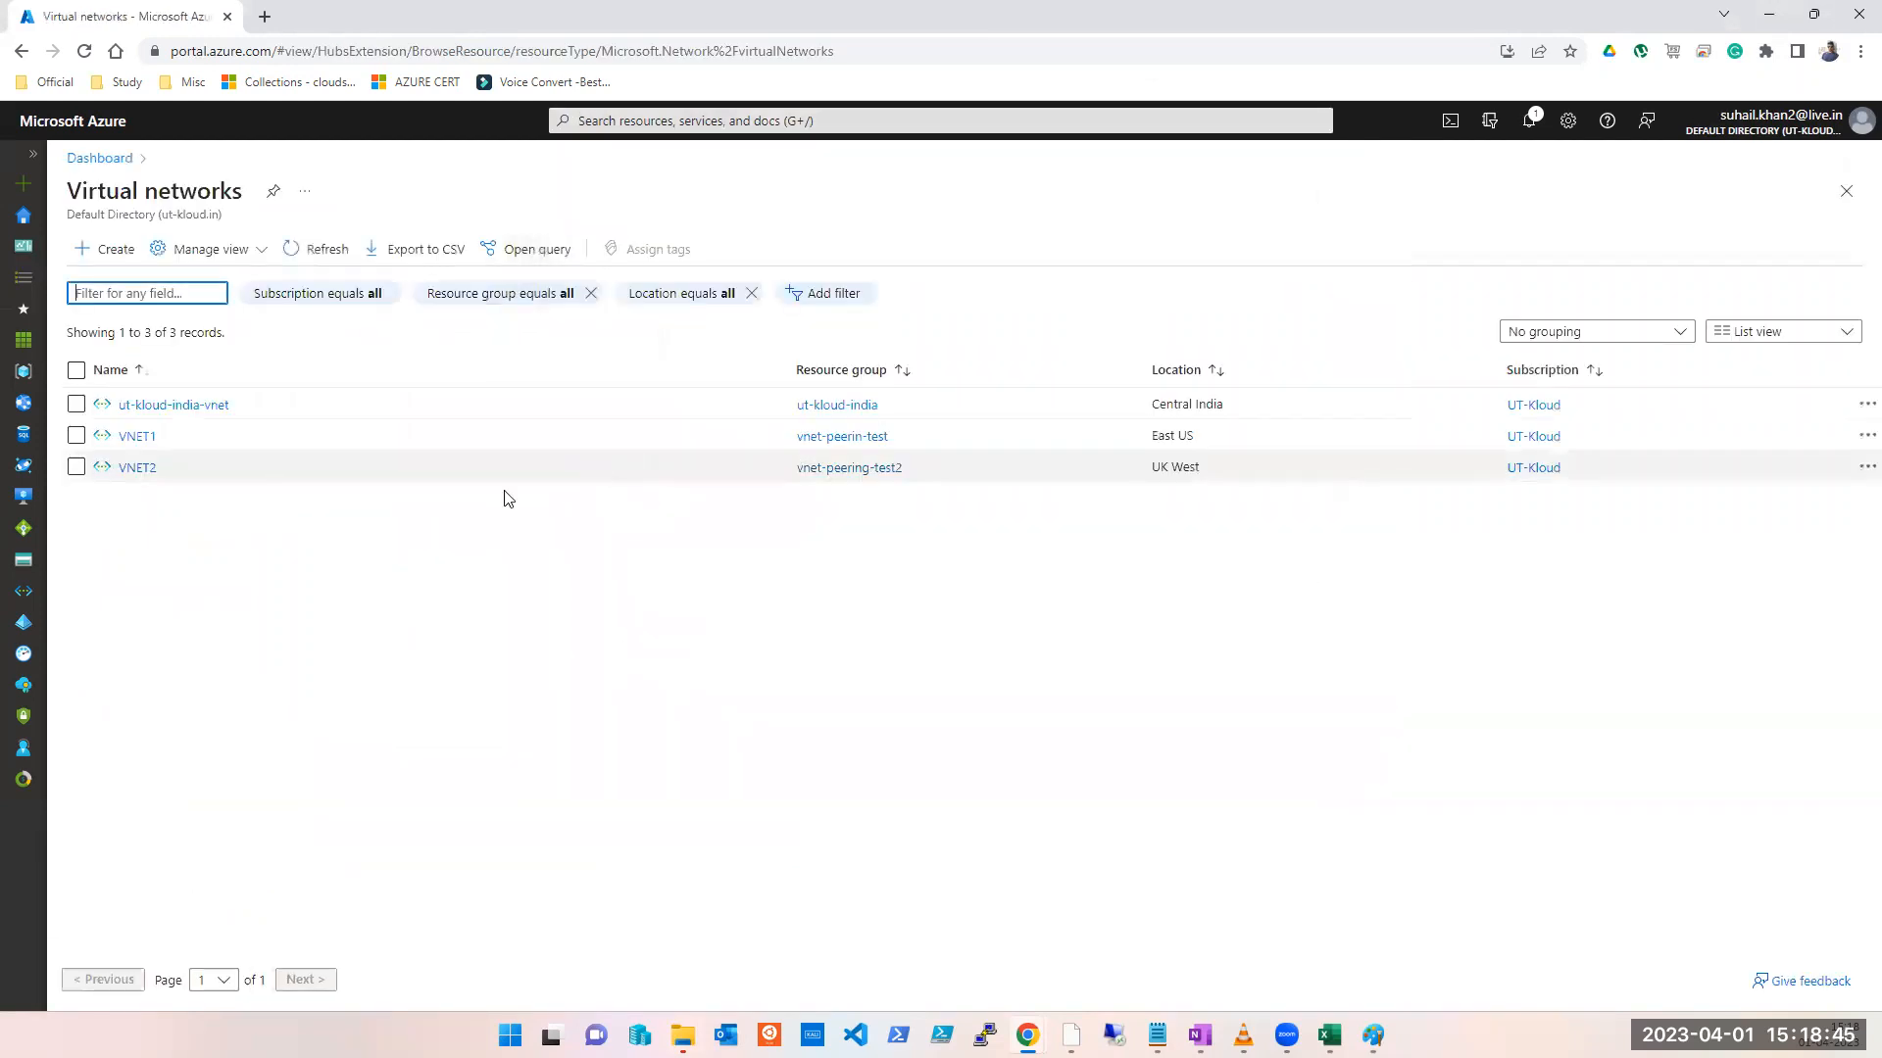
# Step: Open VNET1 from the Virtual networks list, then switch to the OneNote notes
pyautogui.click(129, 437)
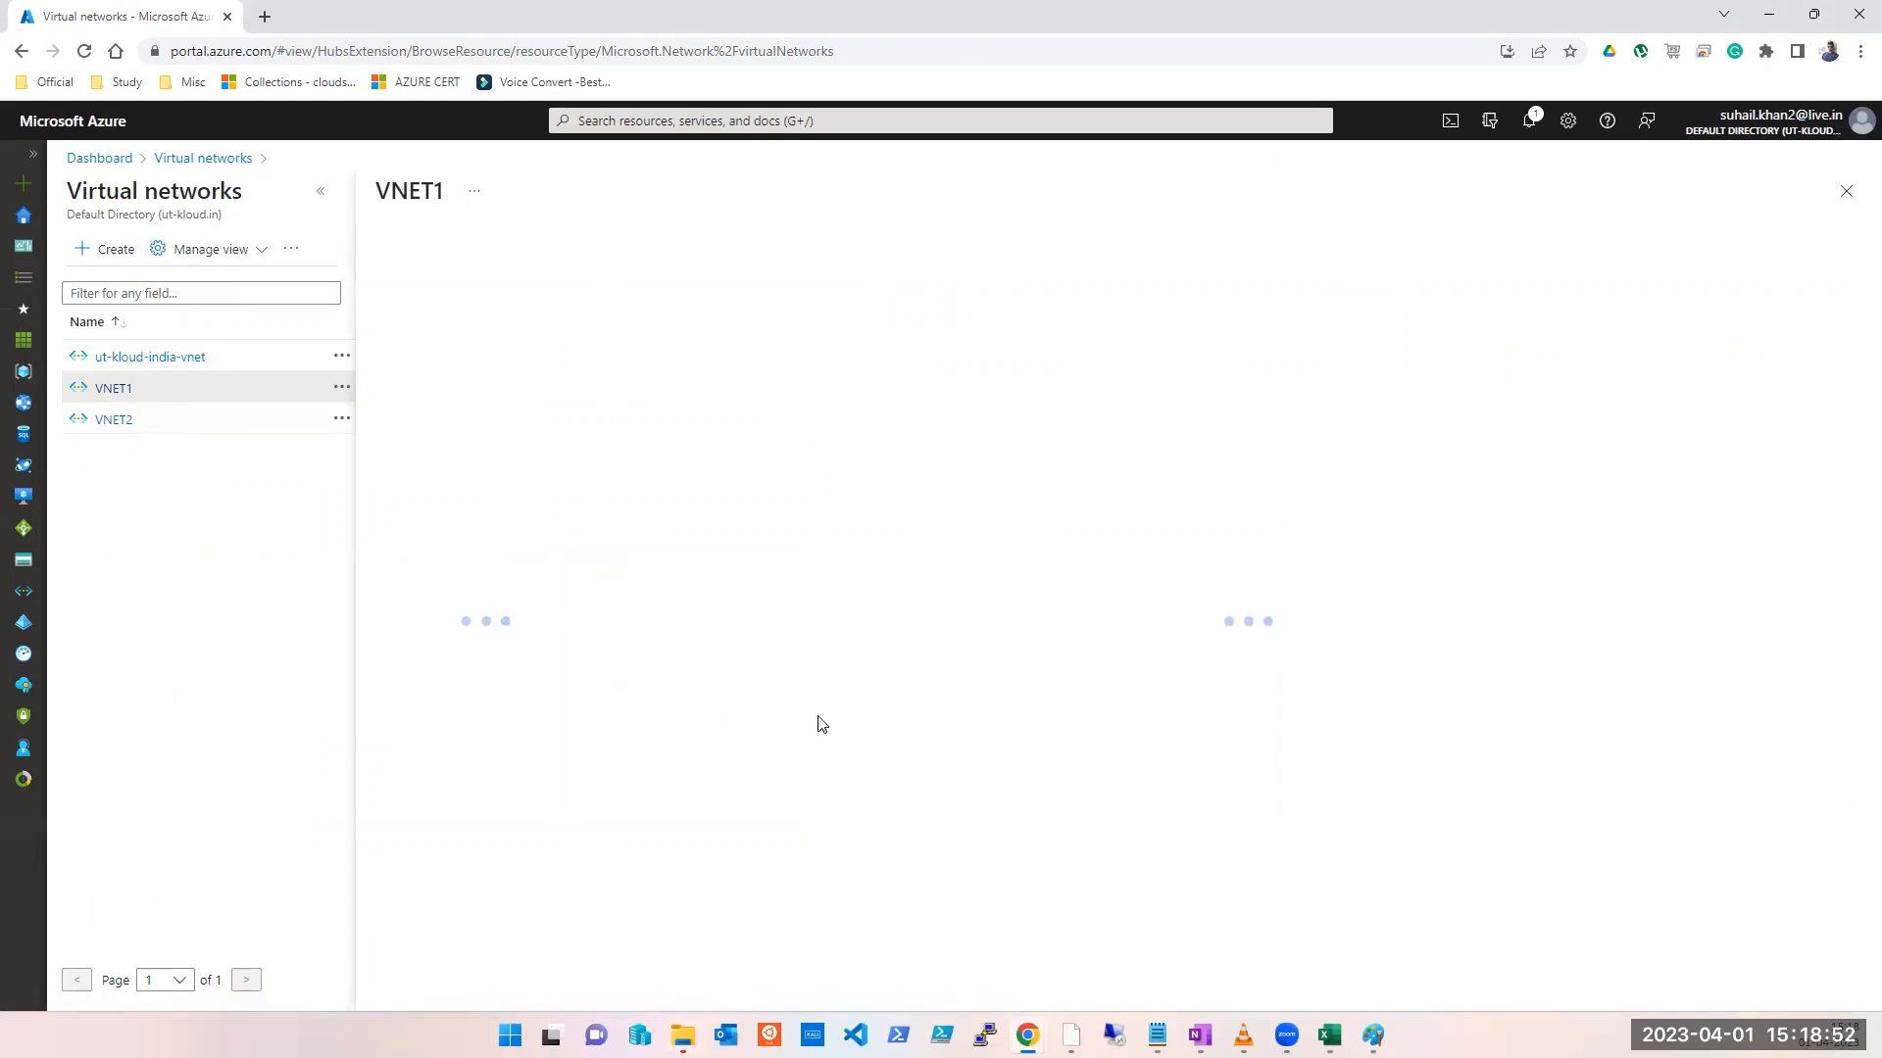
pyautogui.hotkey('alt', 'Tab')
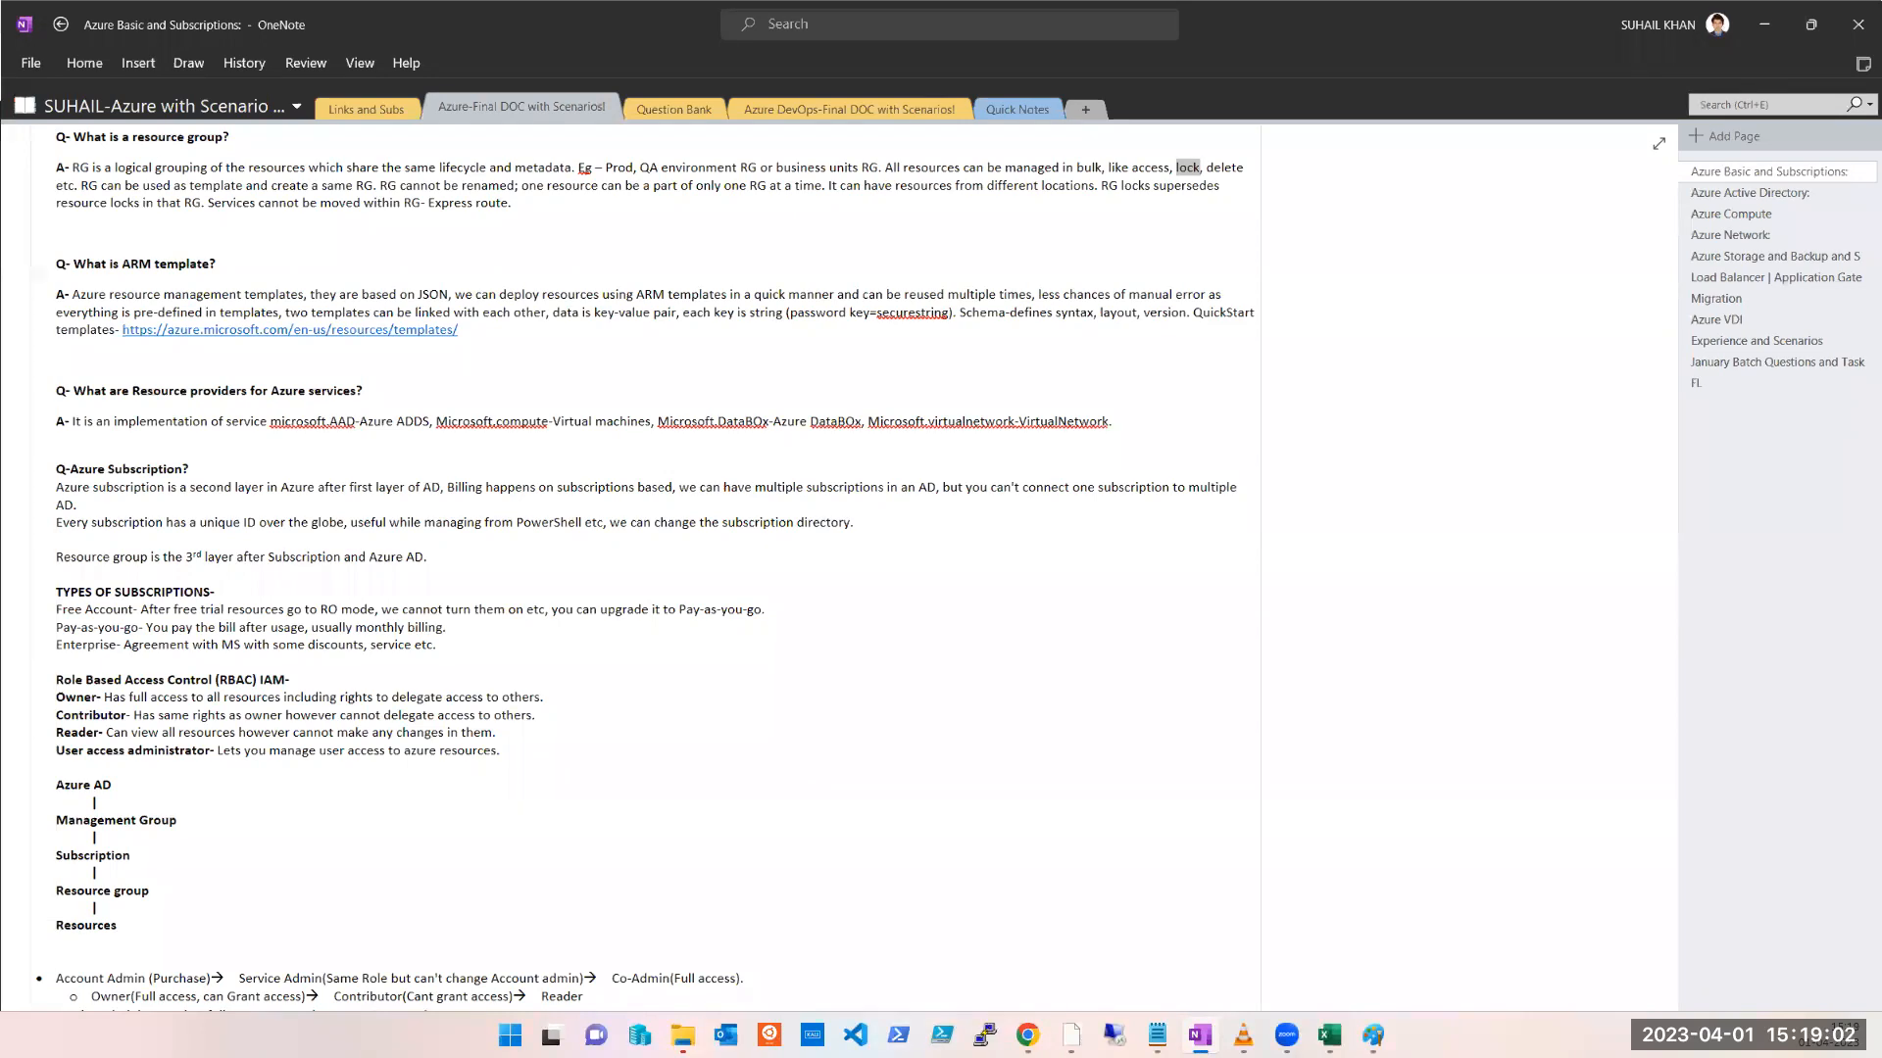
# Step: Search the OneNote page for 500, then clear the search
pyautogui.click(1472, 754)
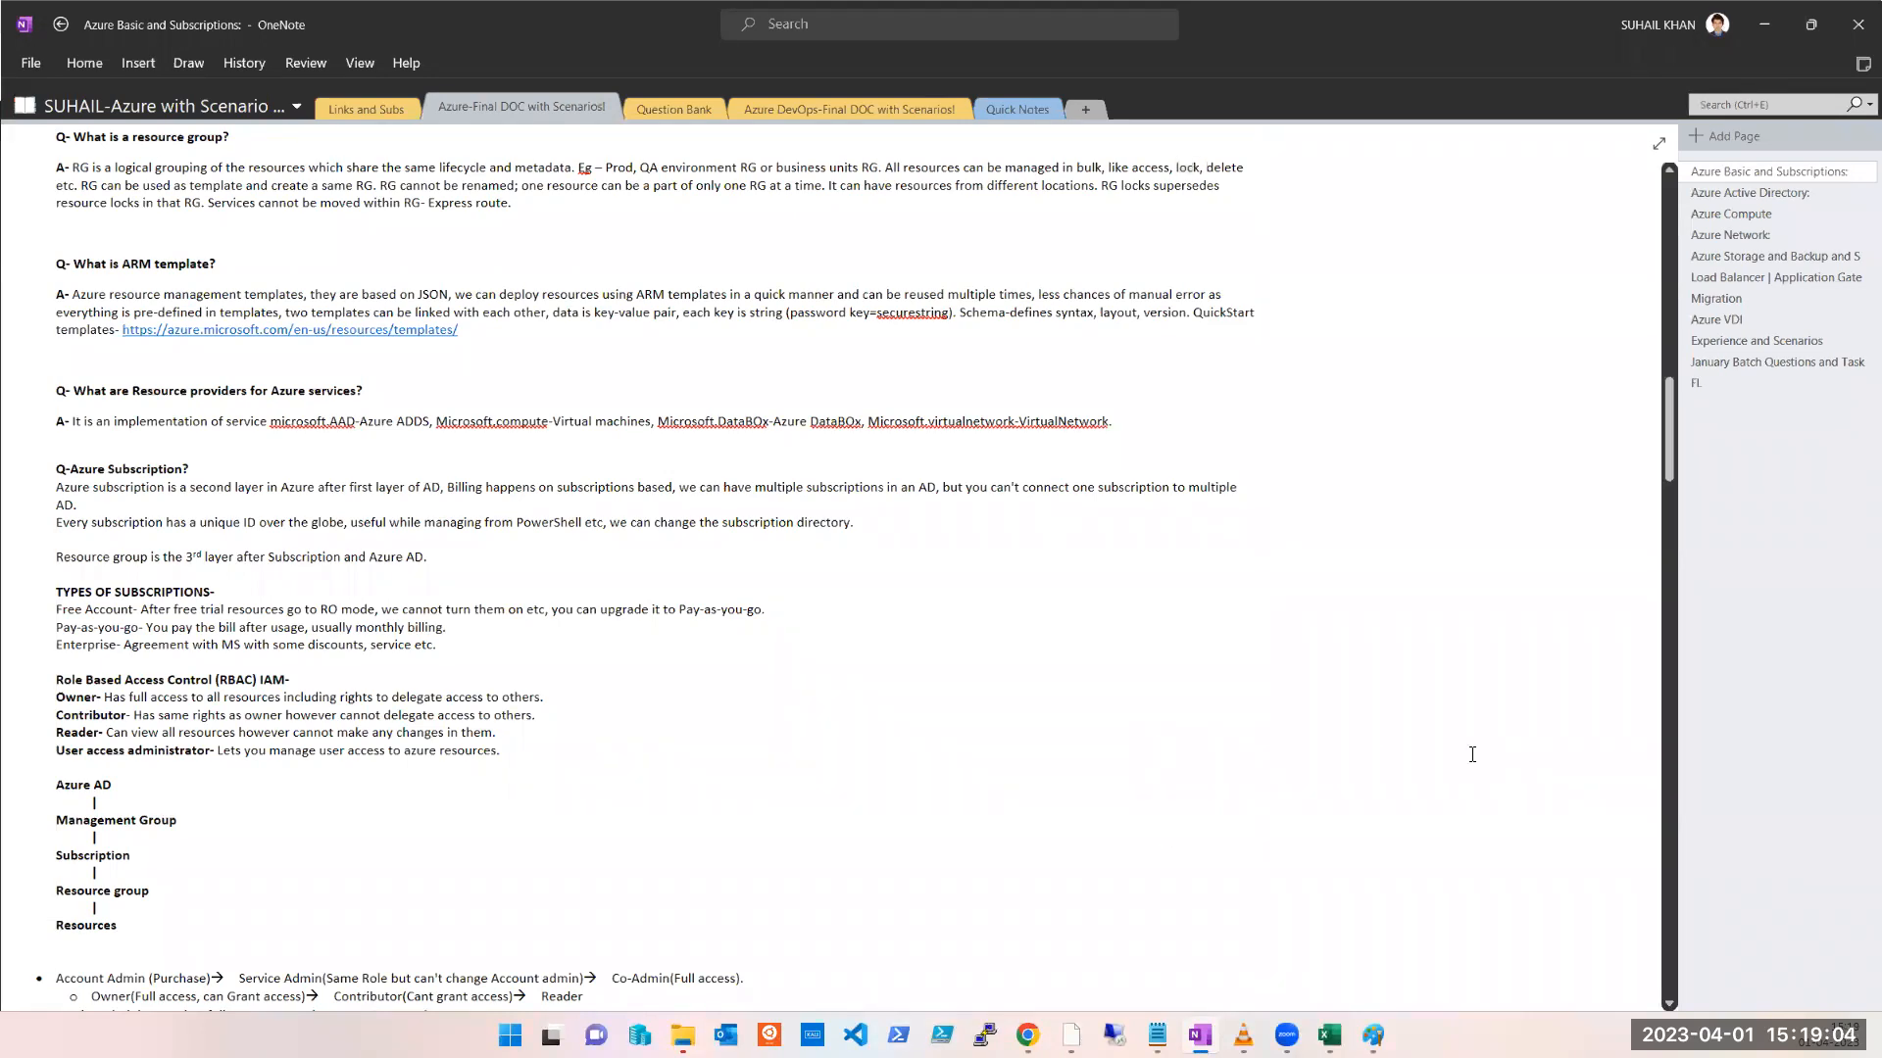
pyautogui.hotkey('ctrl', 'f')
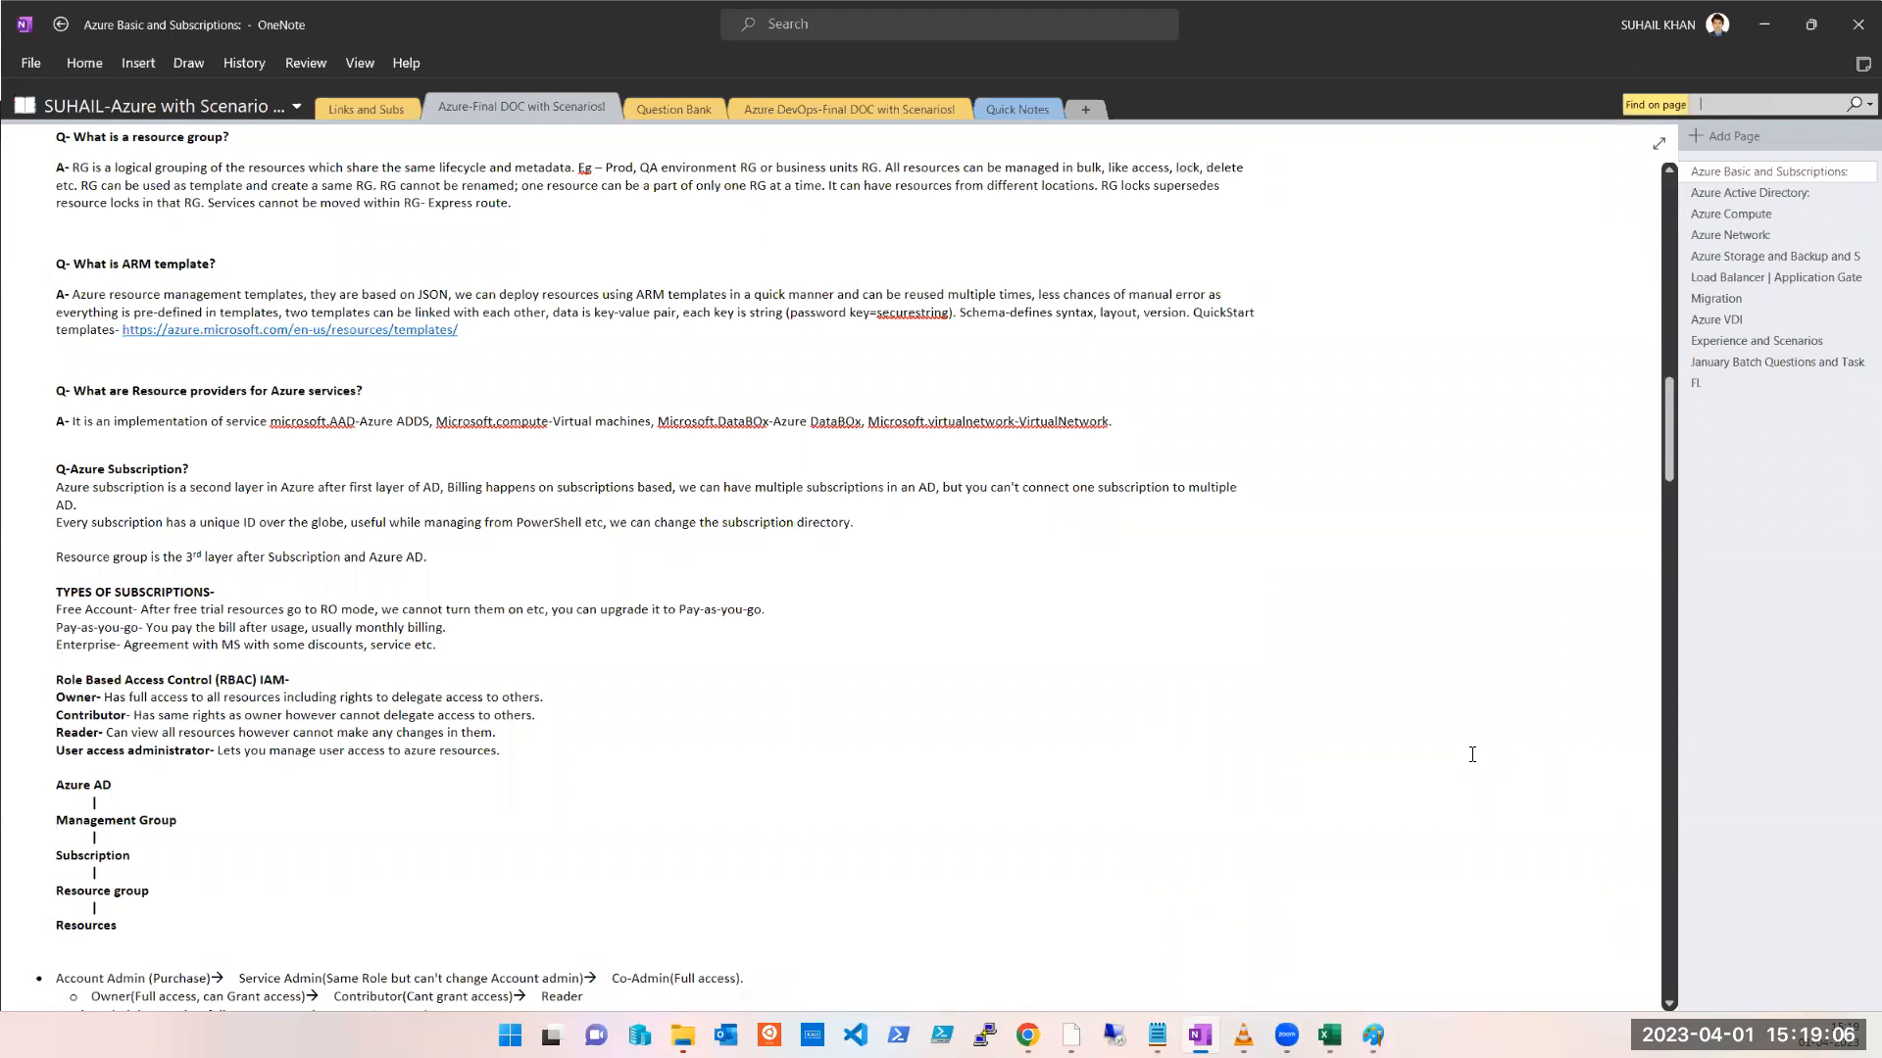
pyautogui.write('500')
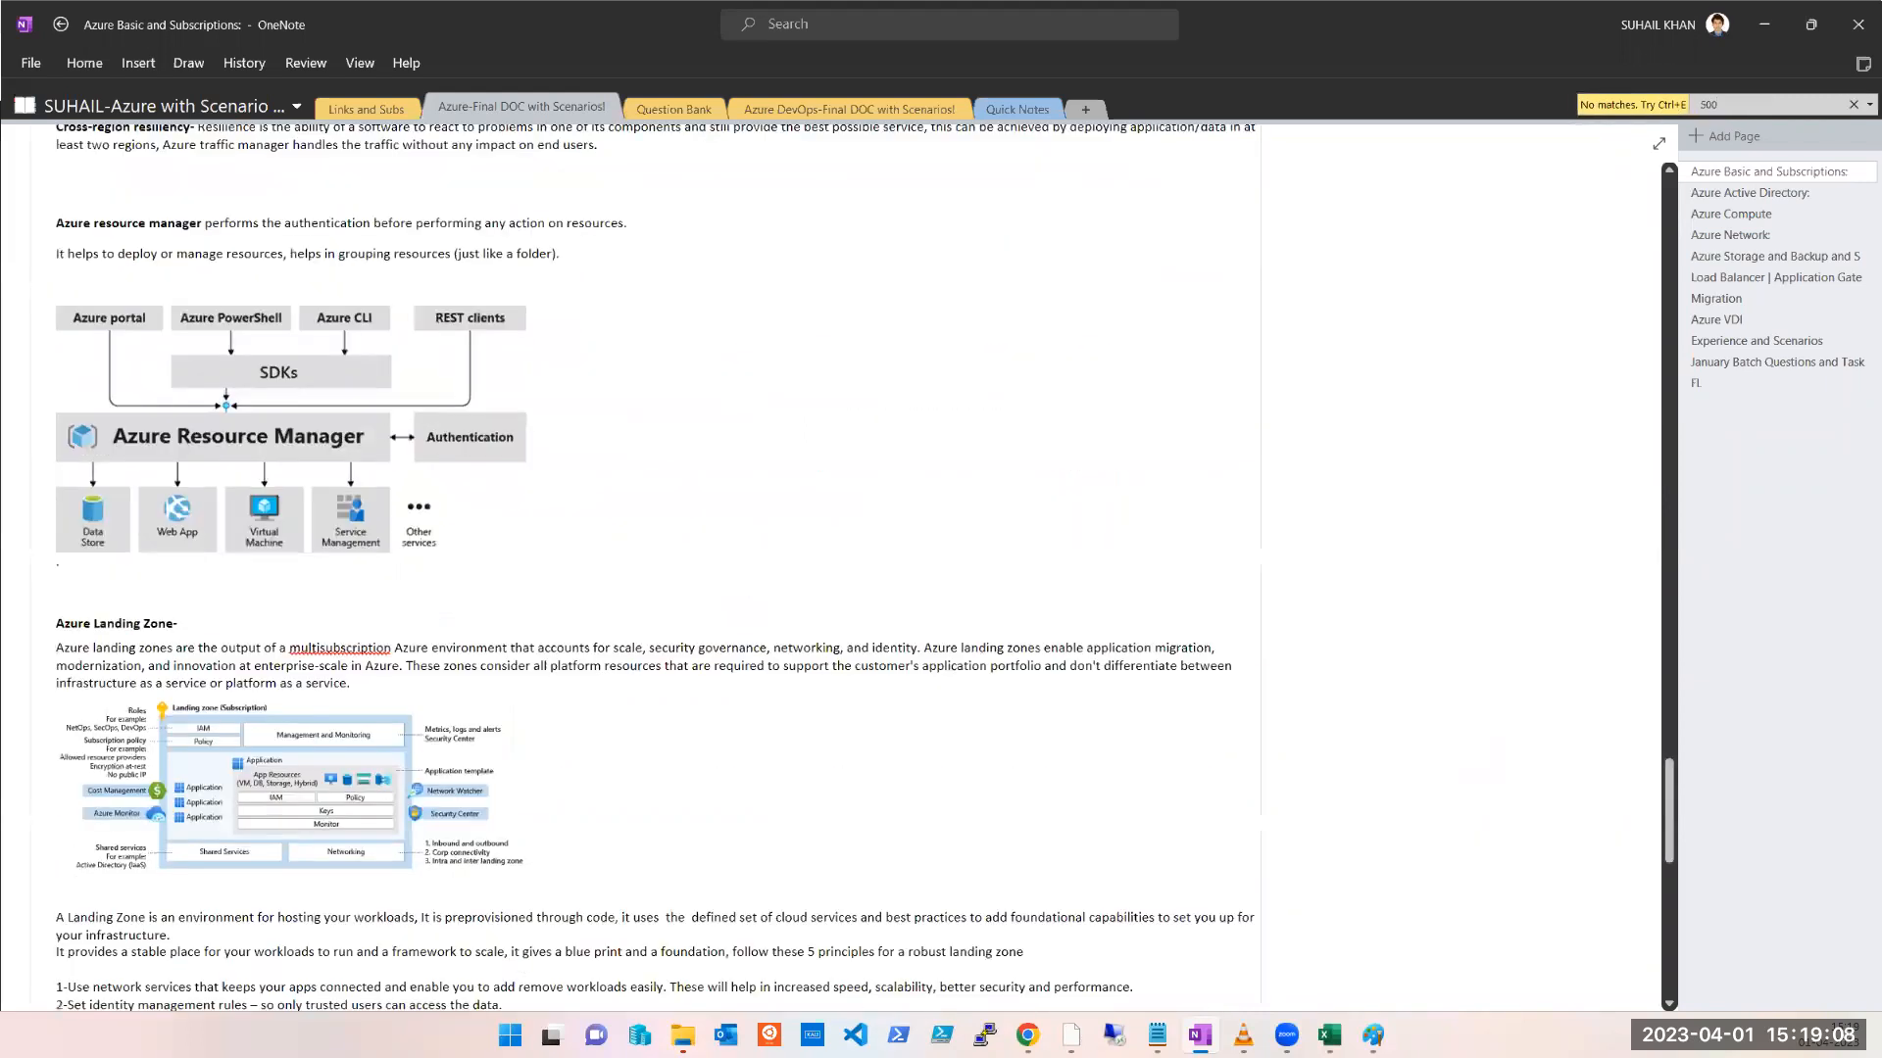
pyautogui.doubleClick(1713, 105)
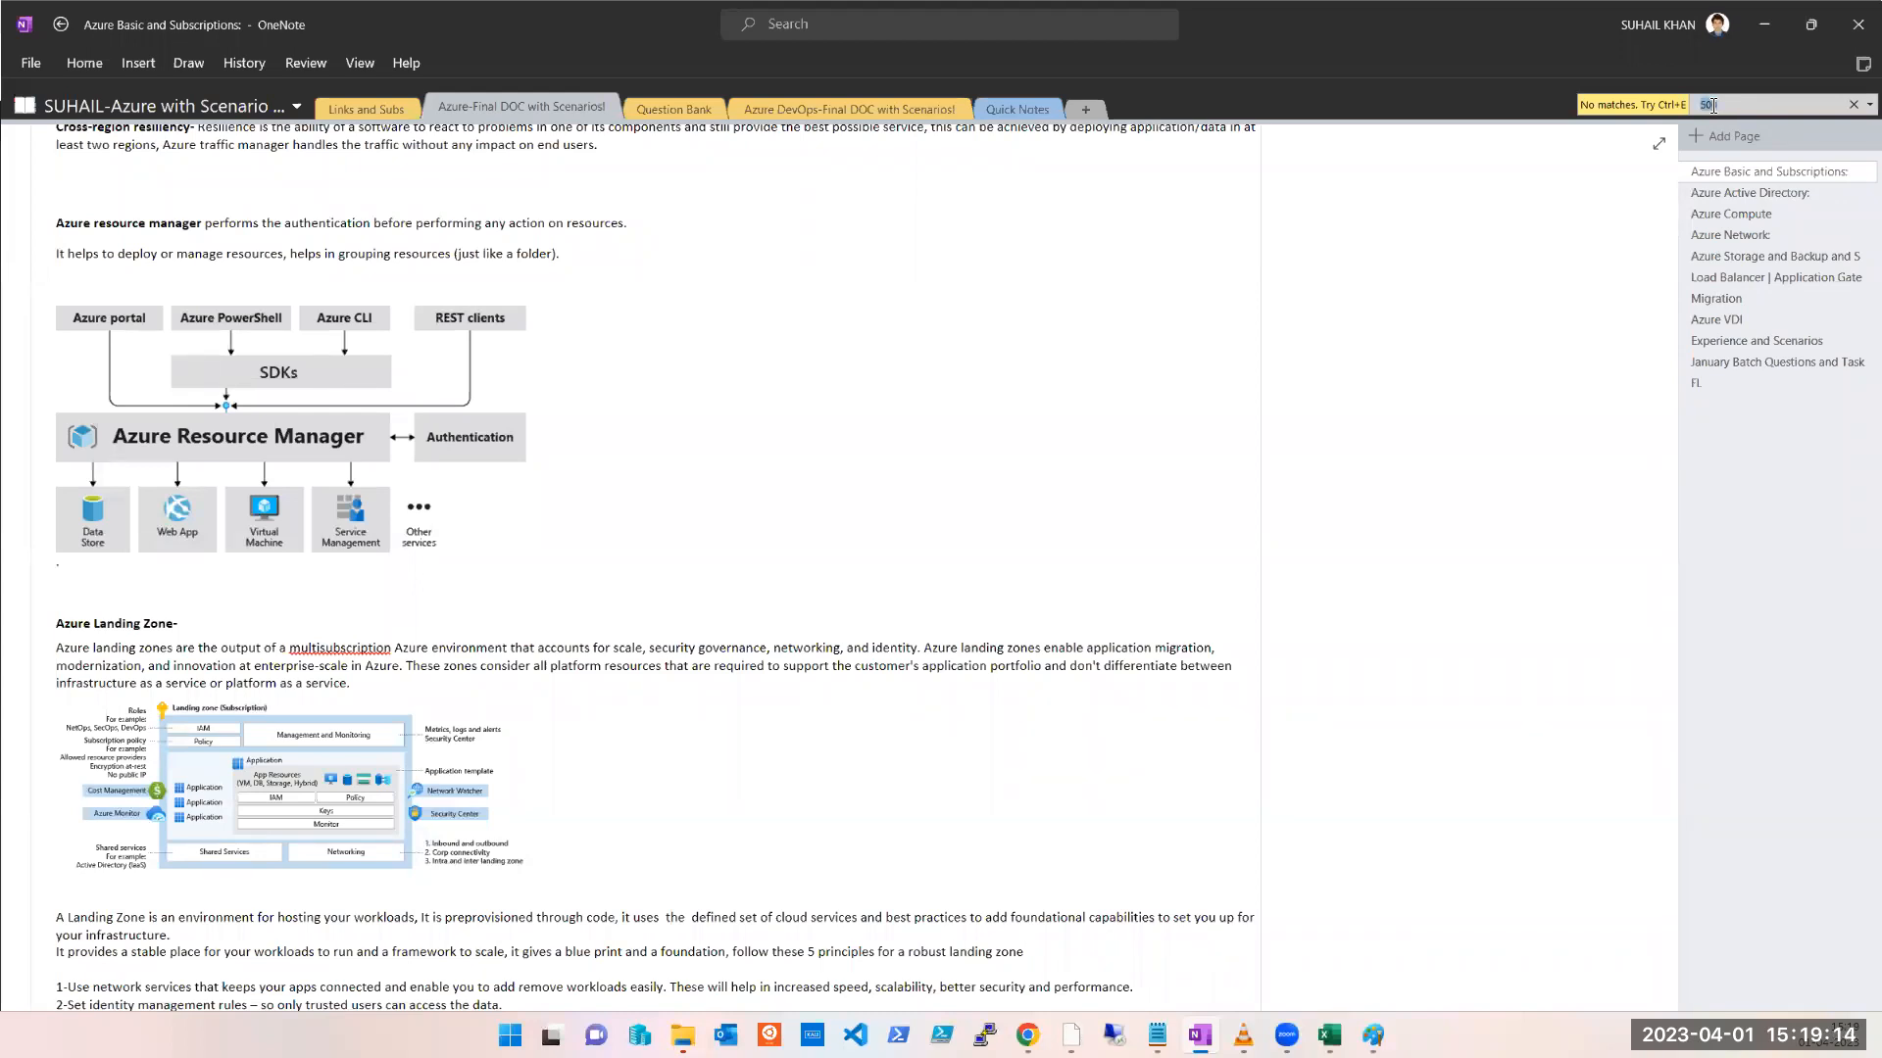
pyautogui.click(1853, 104)
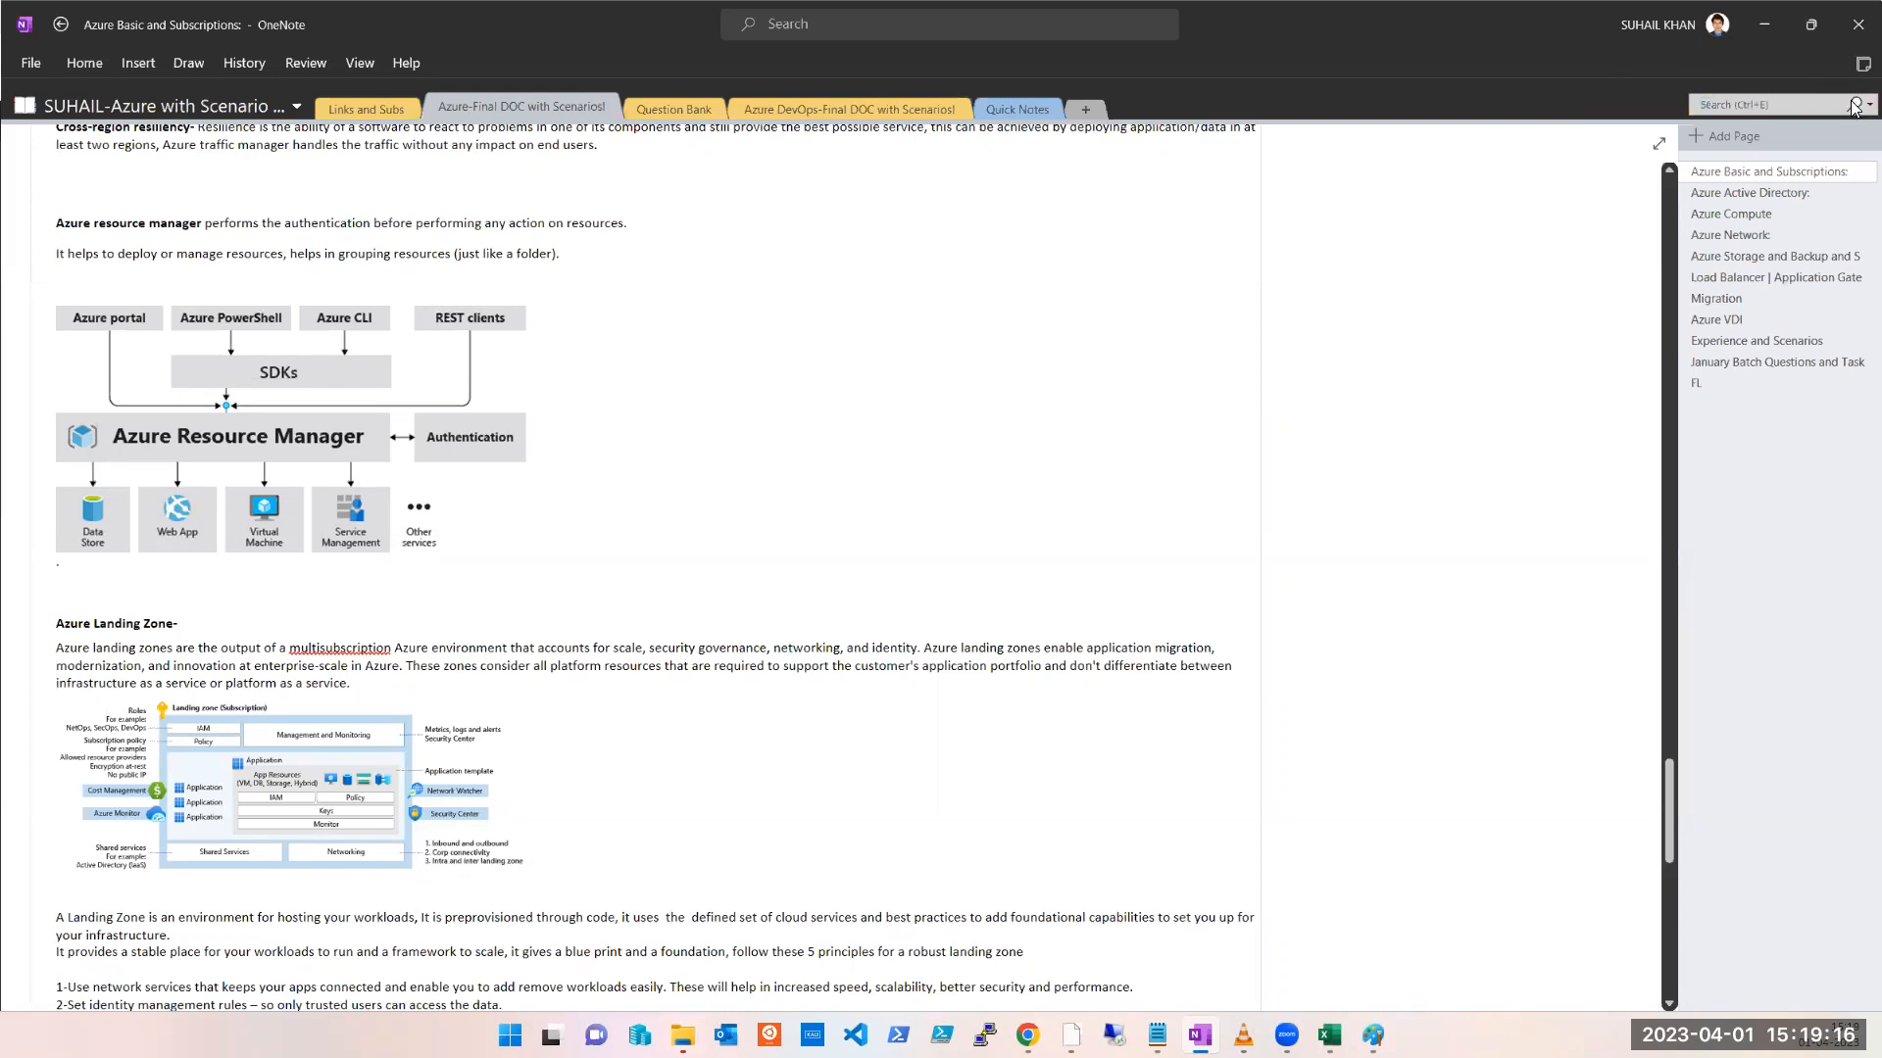
# Step: Scroll up through the Azure notes page, then minimize OneNote
pyautogui.scroll(8, 639, 705)
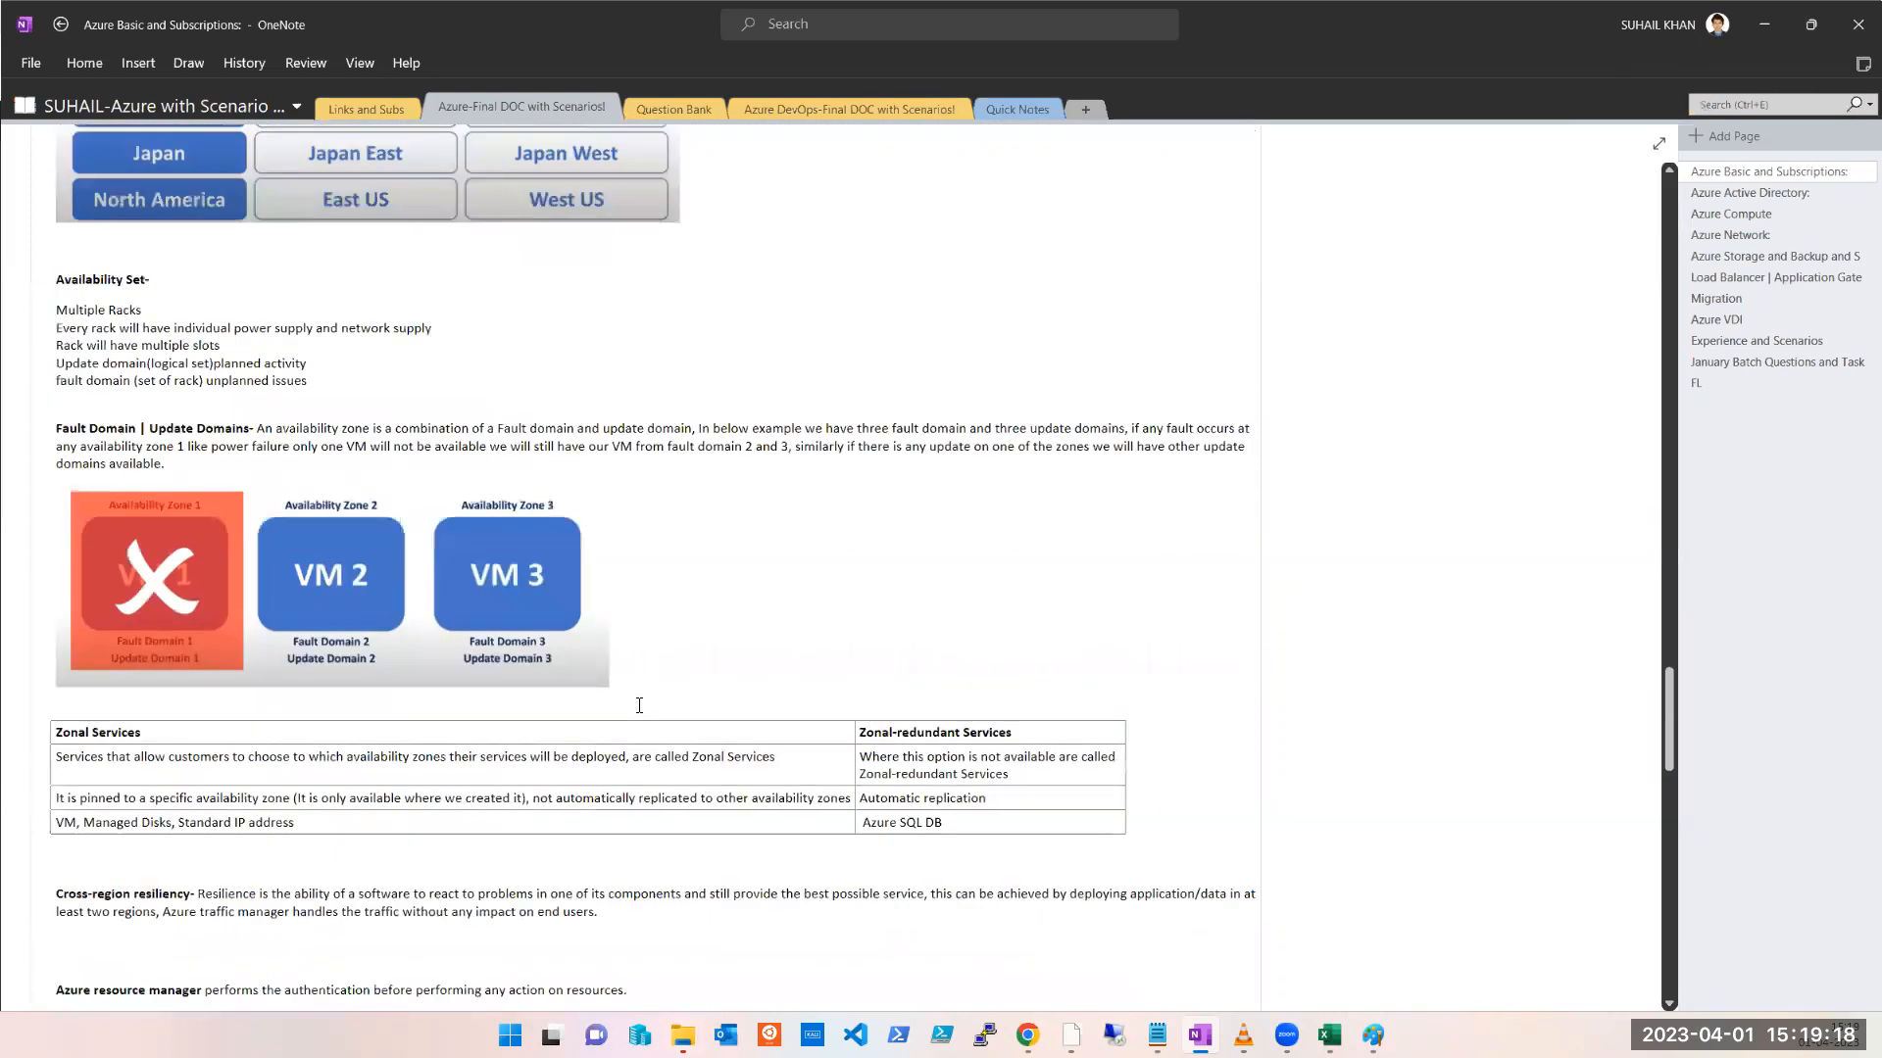
pyautogui.scroll(8, 639, 706)
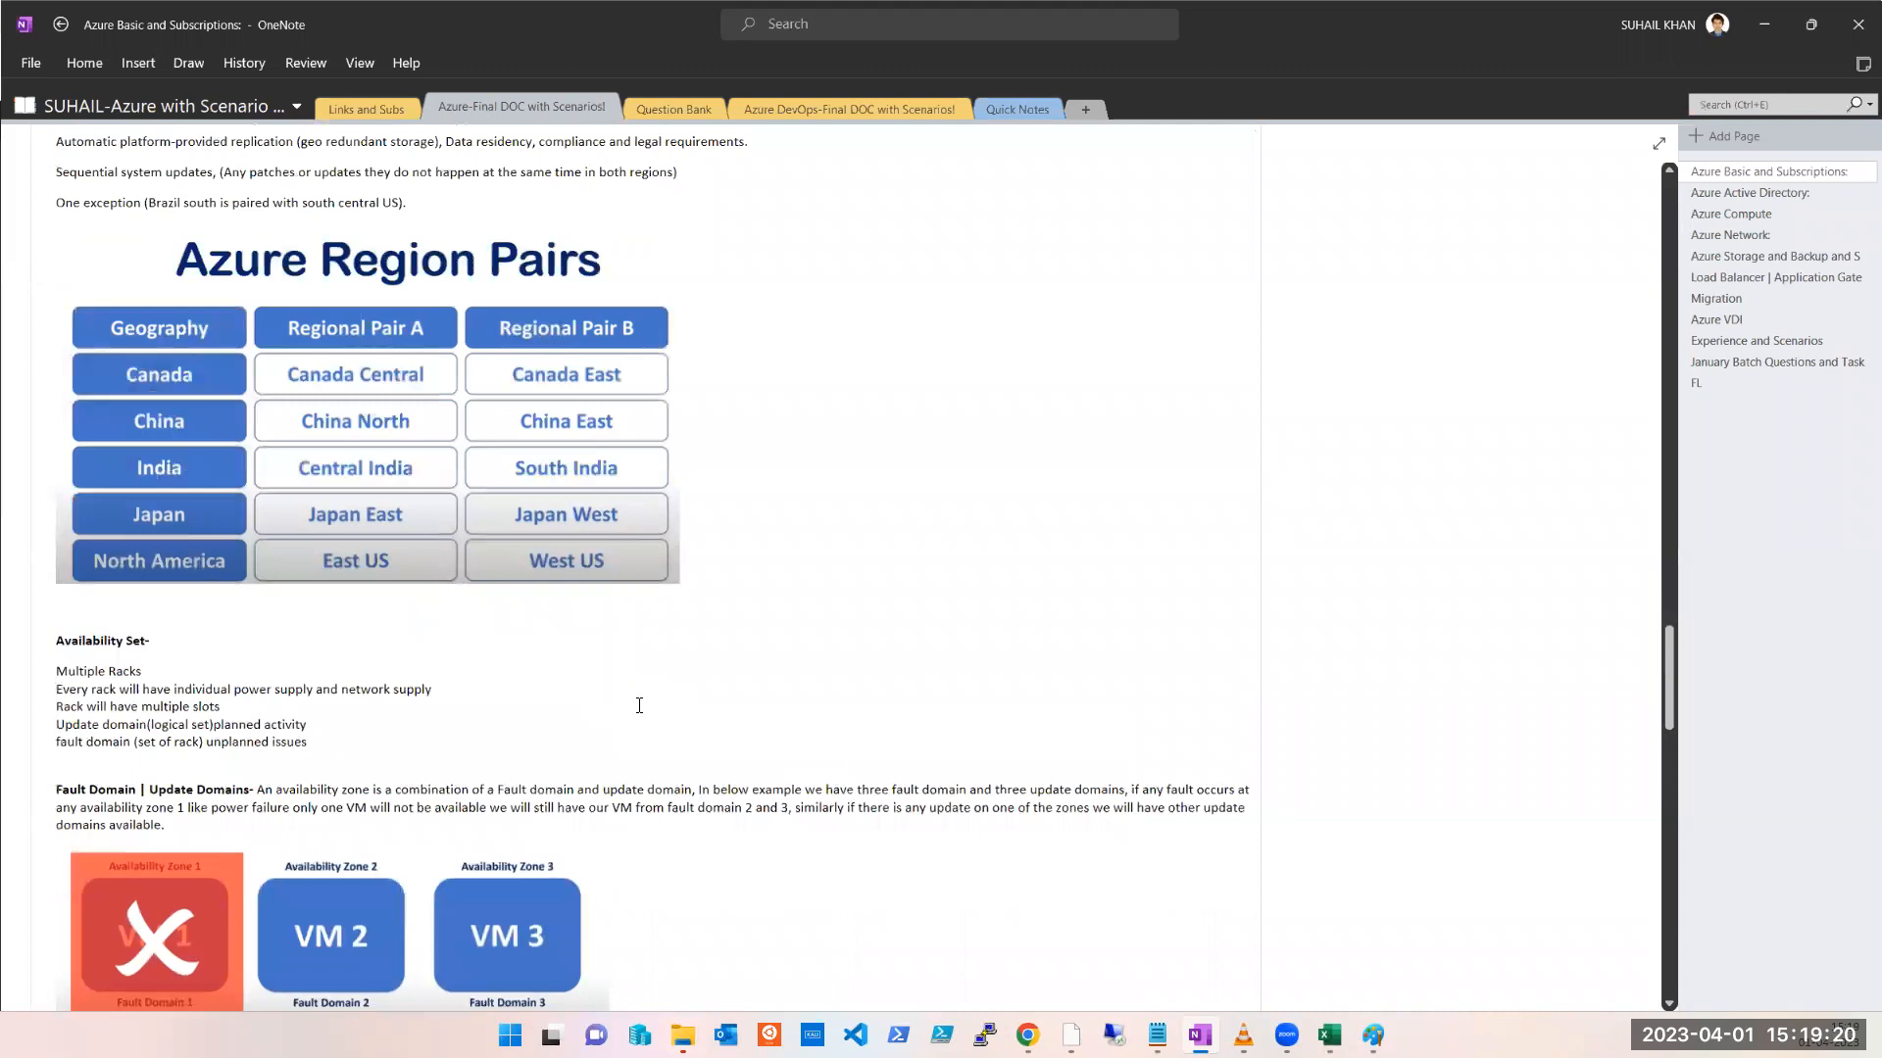
pyautogui.scroll(10, 639, 706)
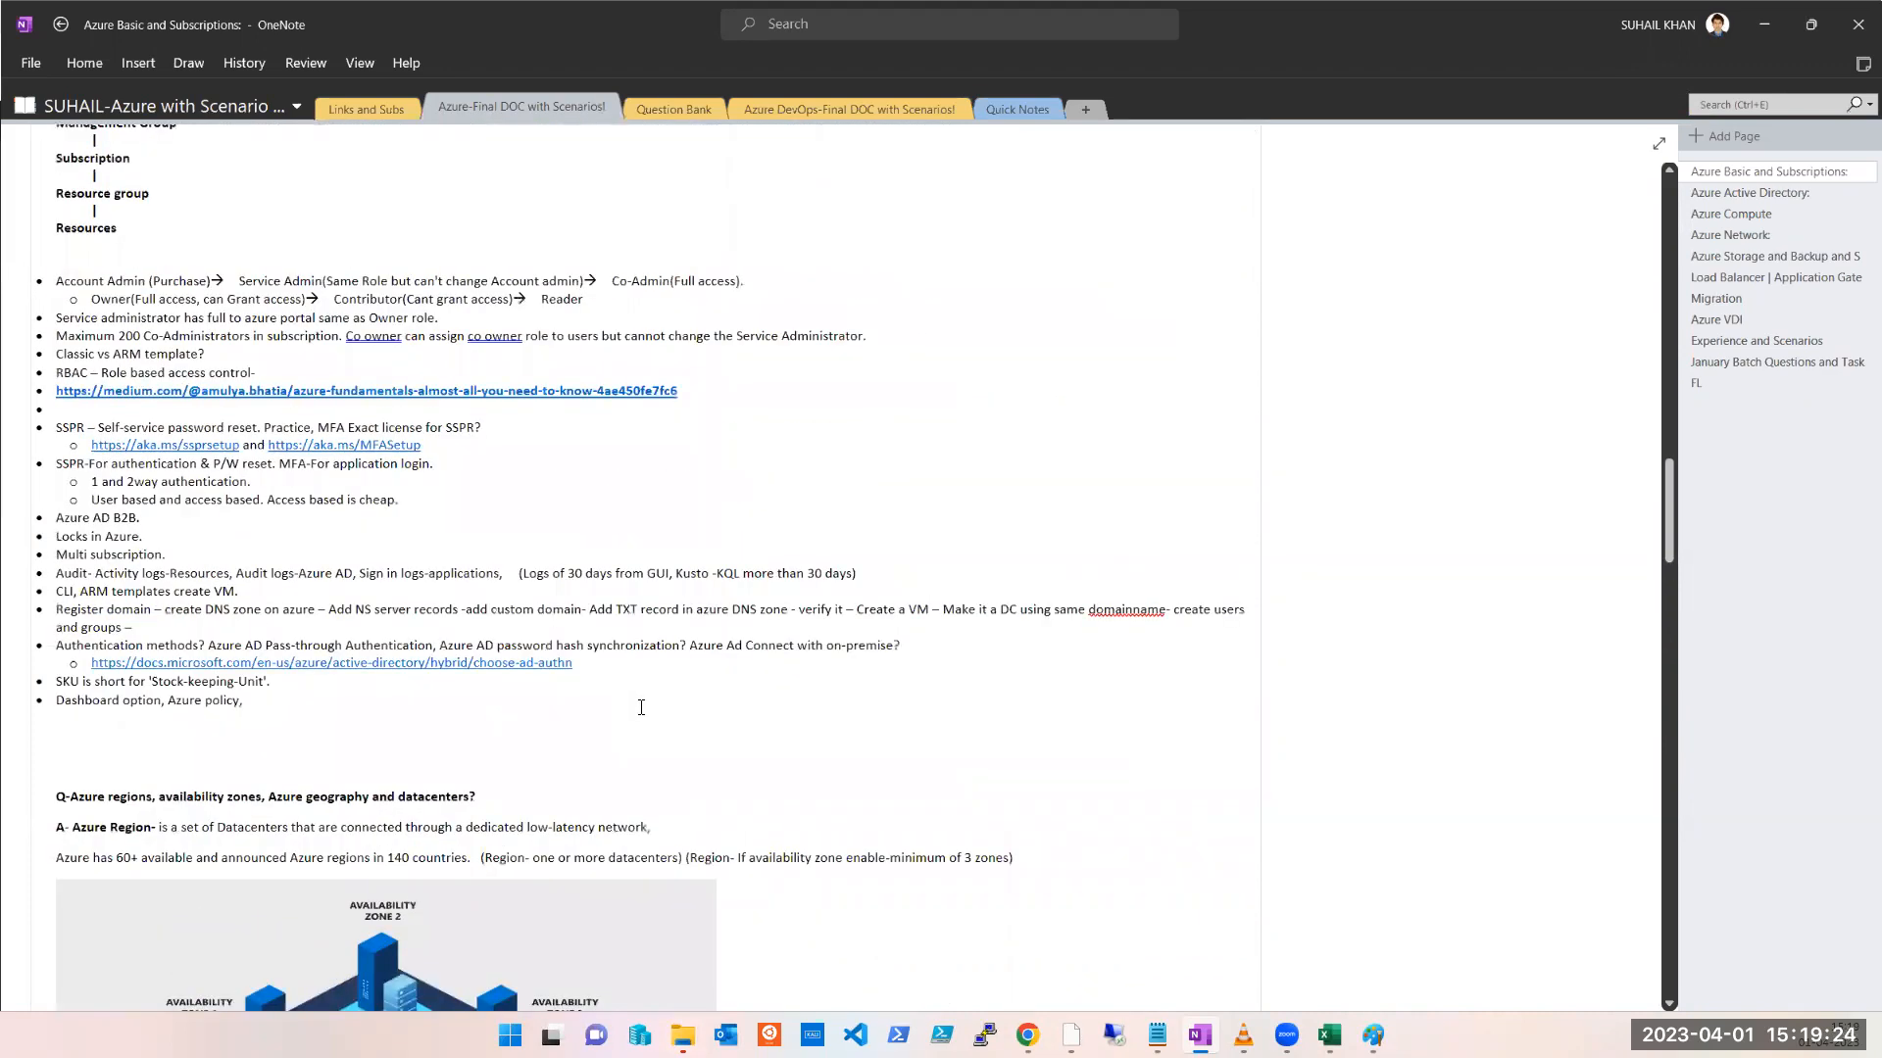
pyautogui.click(970, 39)
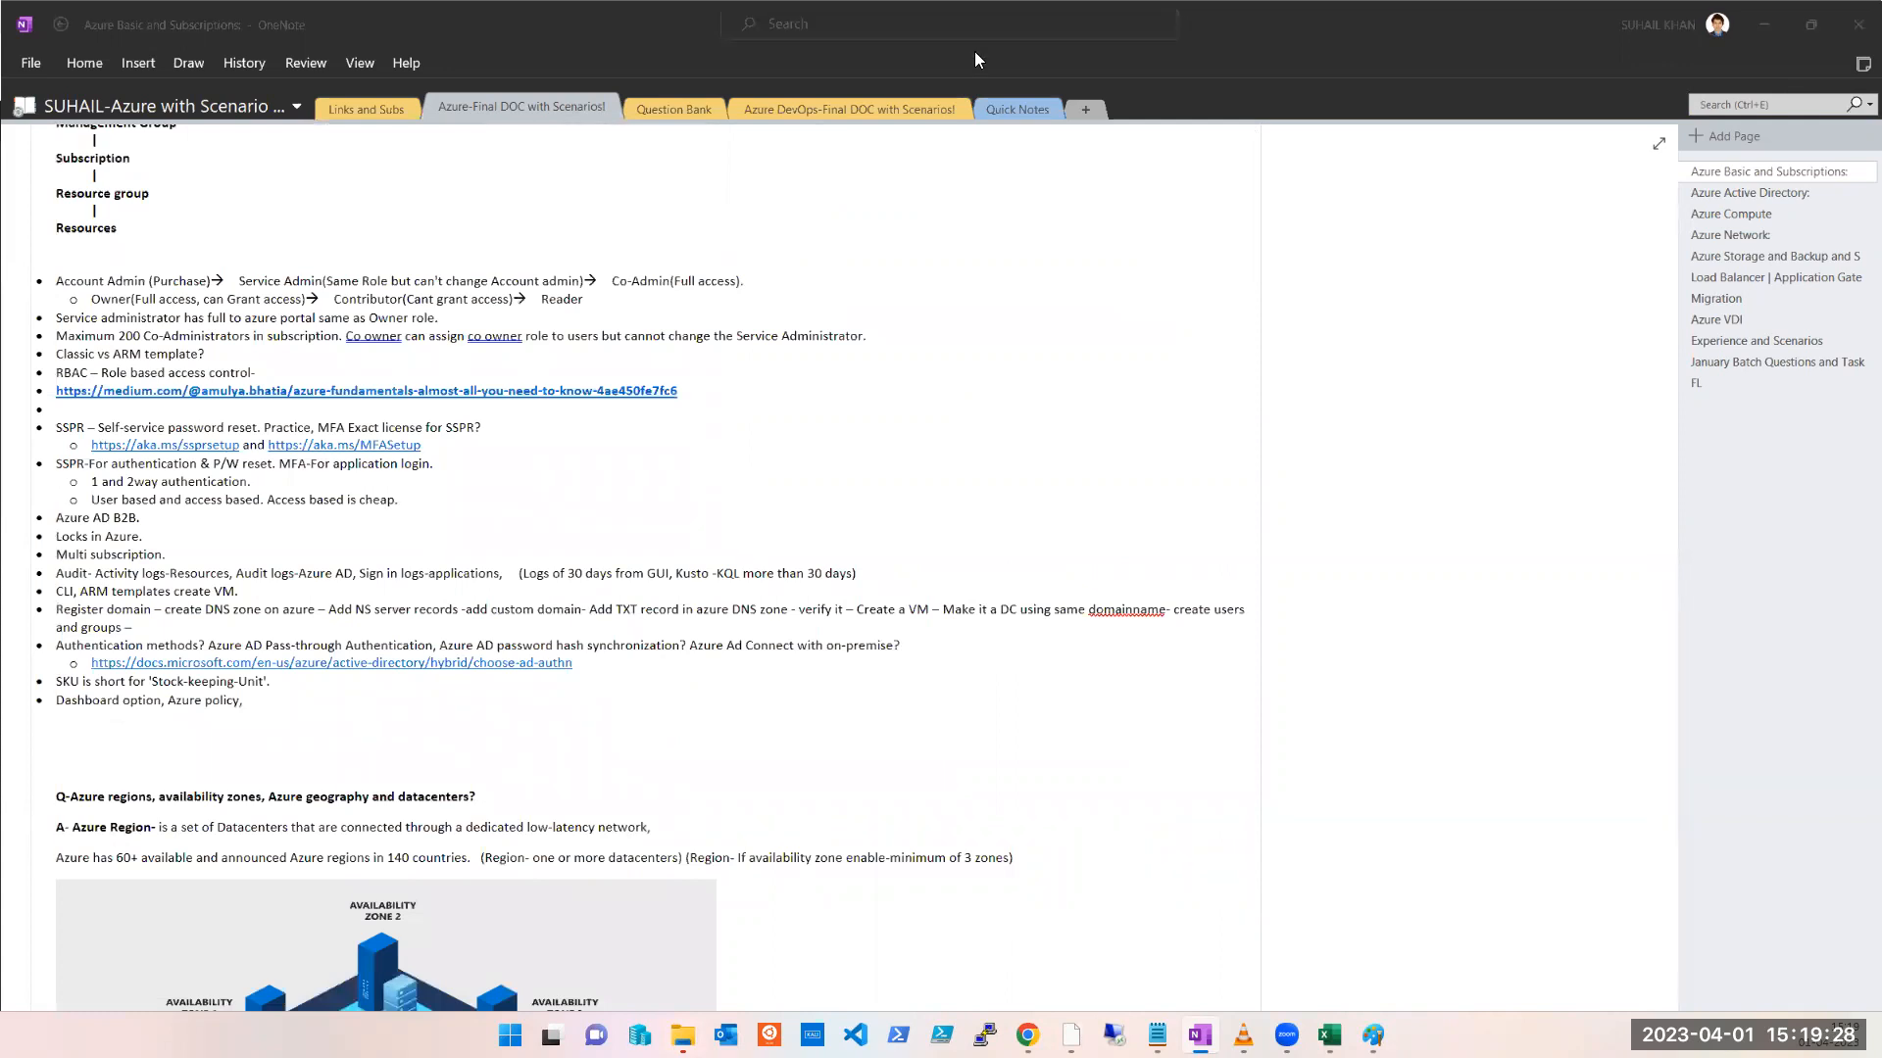
pyautogui.click(1764, 27)
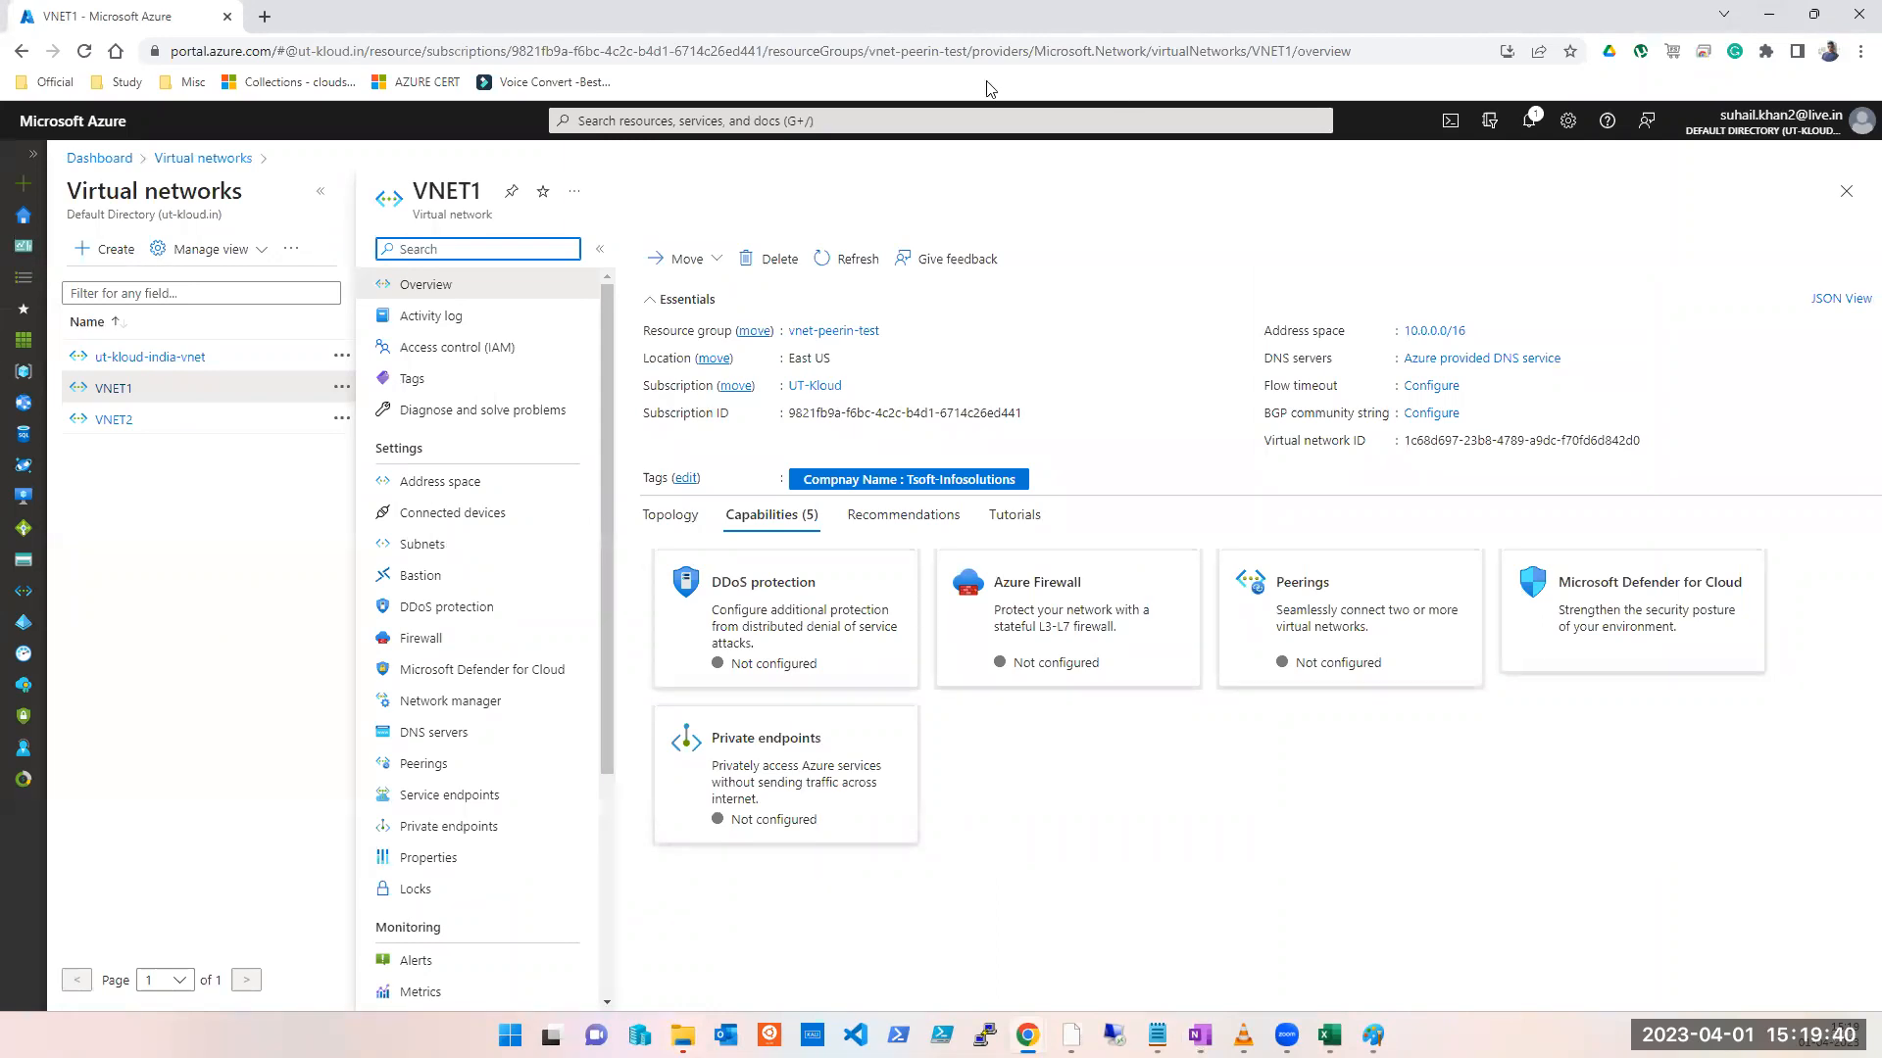
pyautogui.click(864, 37)
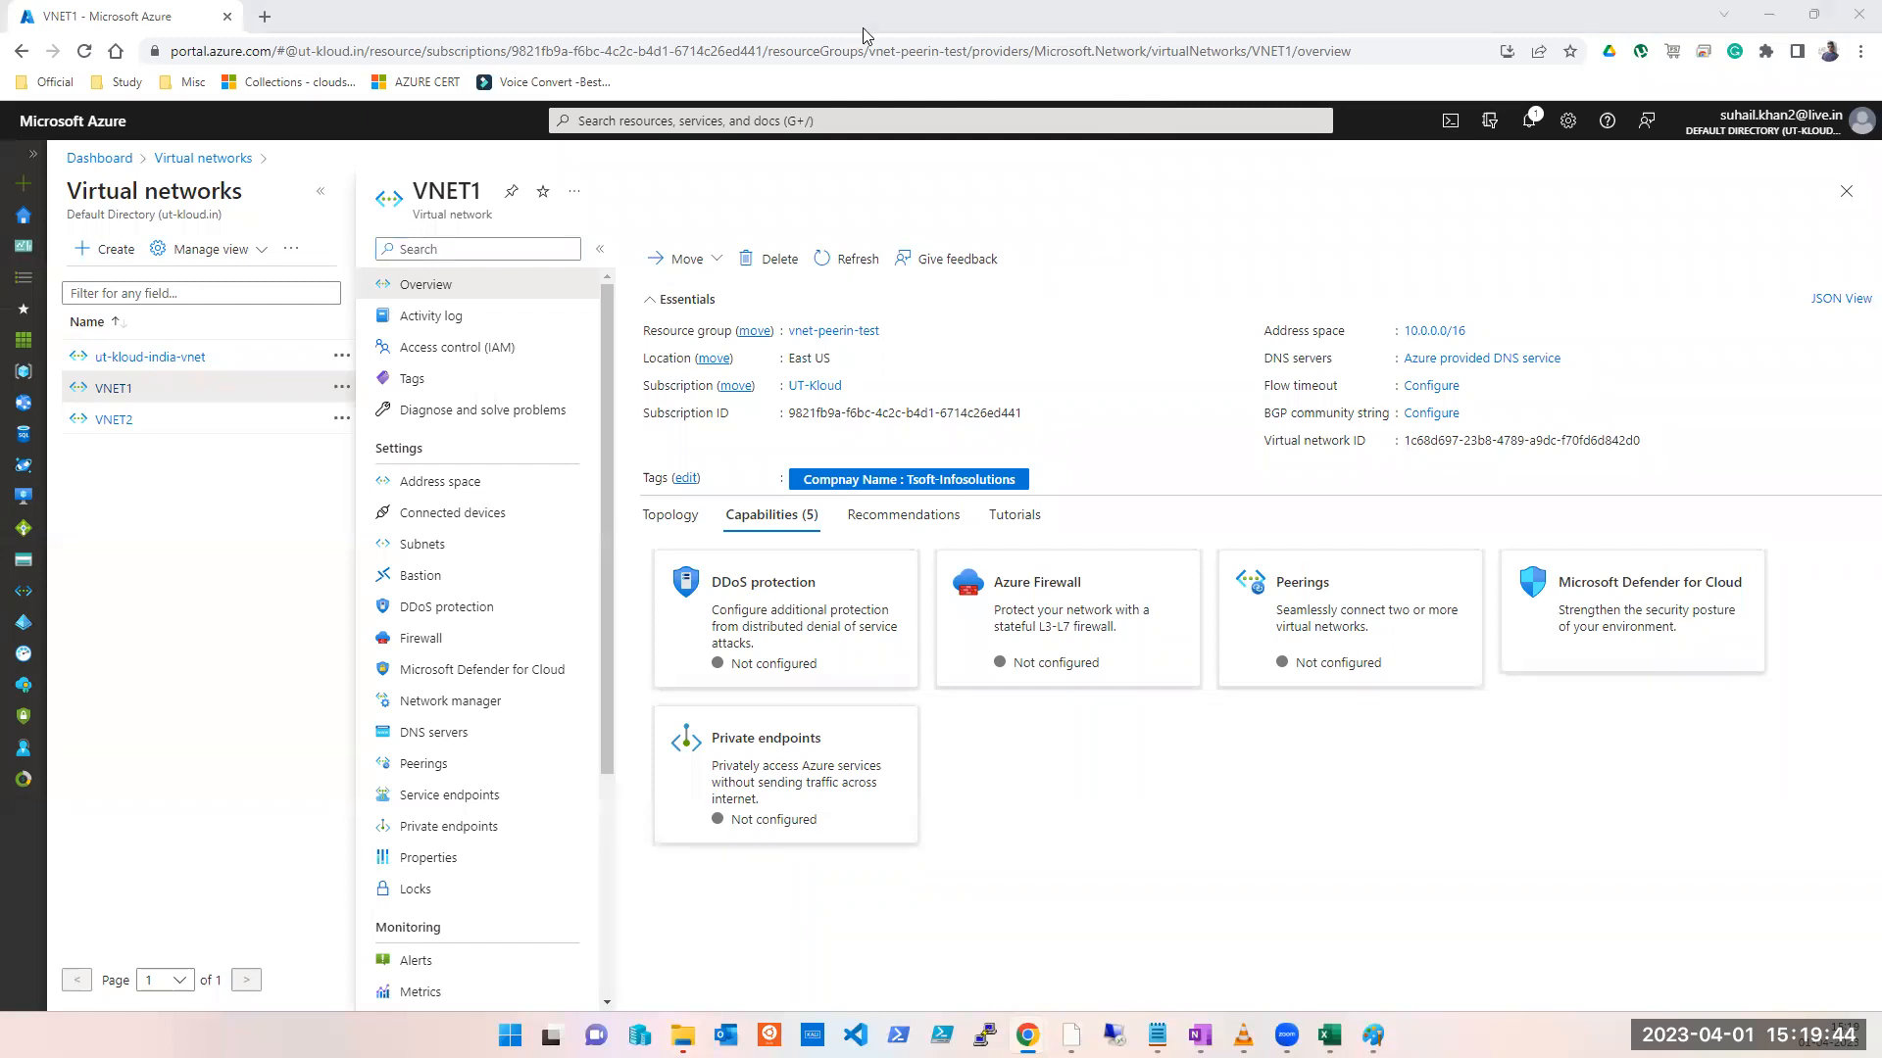